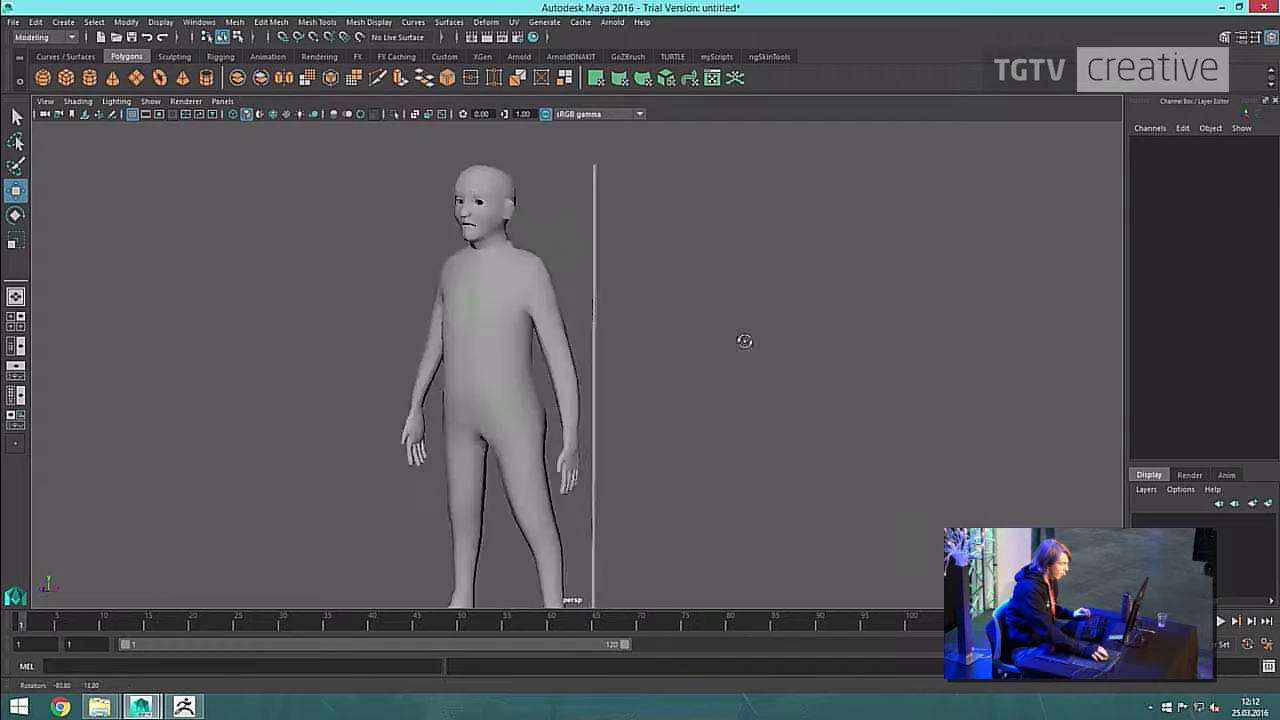
Delete the tall thin reference bar standing beside the character body.
left_click(640, 354)
left_click_drag(640, 354, 780, 358, "alt")
scroll(733, 280, "down", 3)
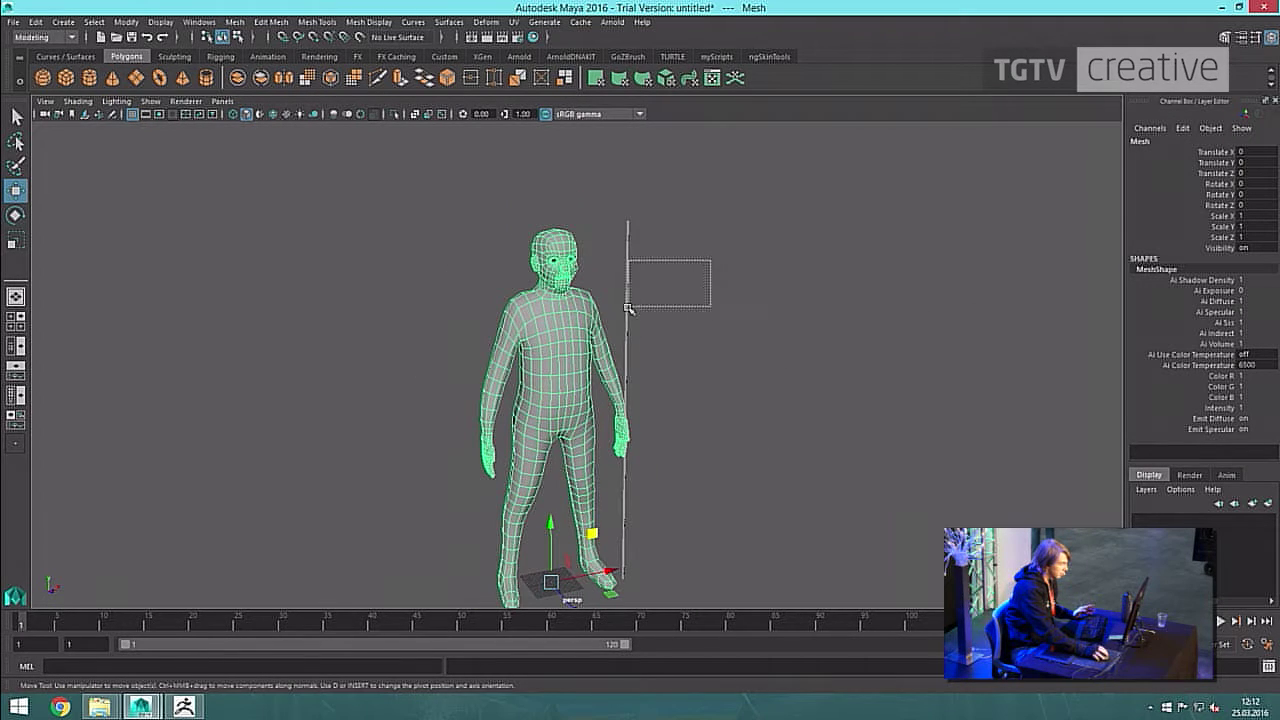
left_click_drag(624, 312, 606, 318)
left_click(688, 284)
left_click_drag(686, 271, 612, 314)
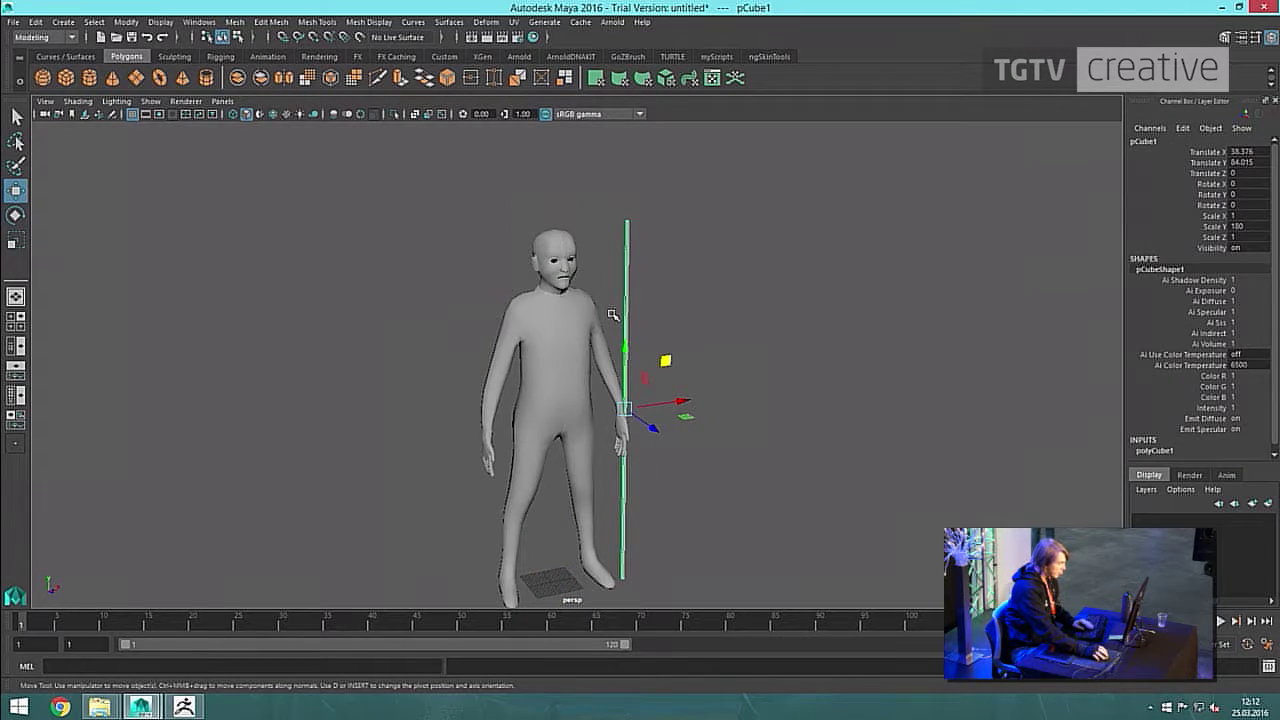
key("Delete")
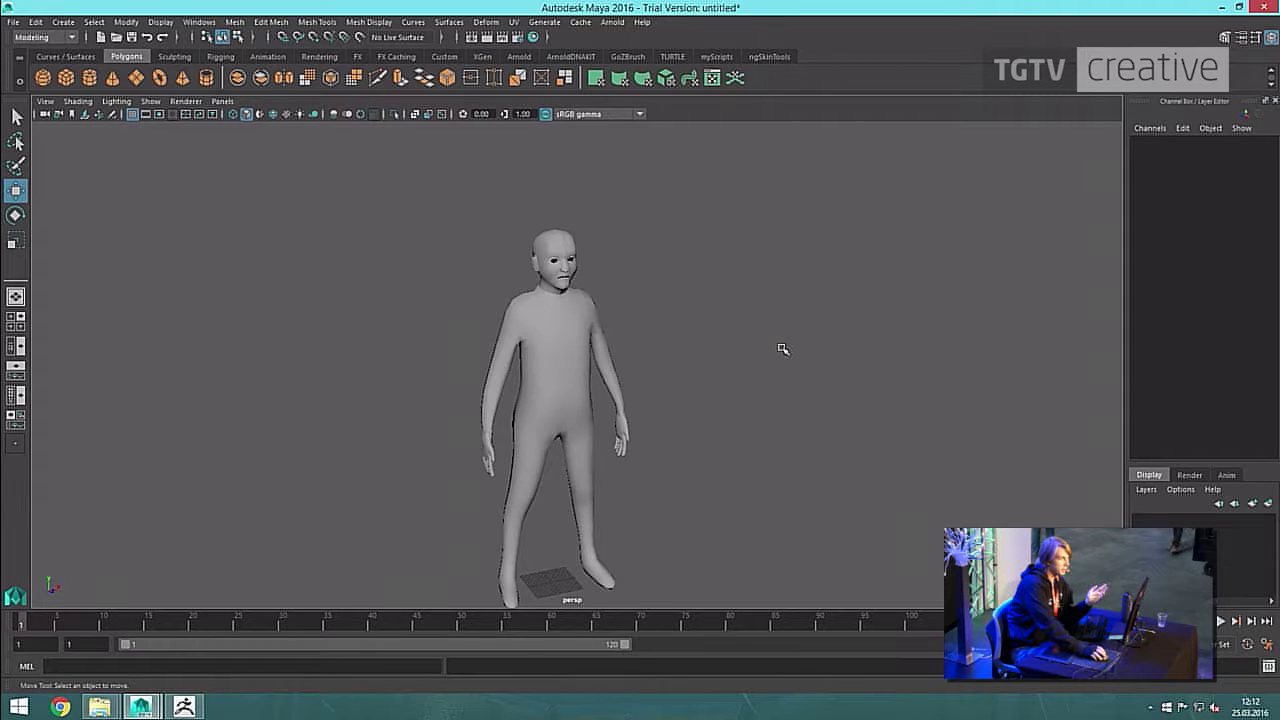
Examine the full-body base mesh and its wireframe from the front, the sides and at three-quarter angles.
left_click(580, 350)
left_click(685, 379)
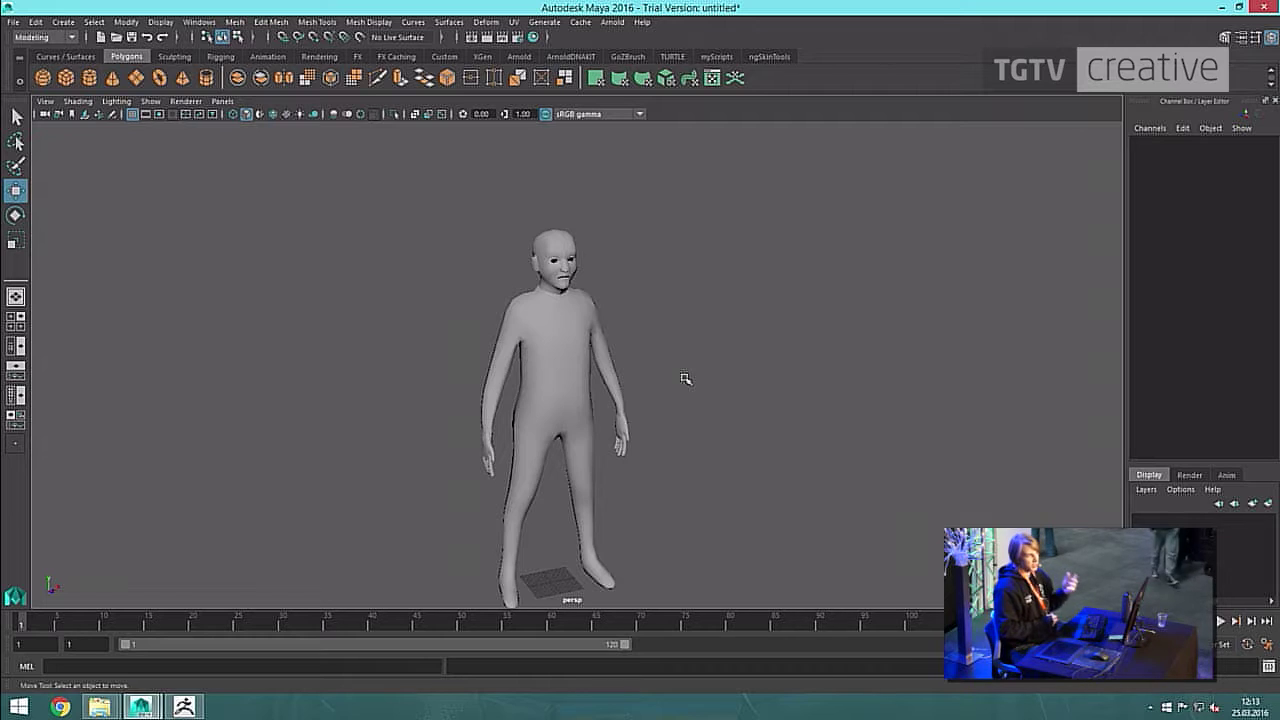
left_click(628, 428)
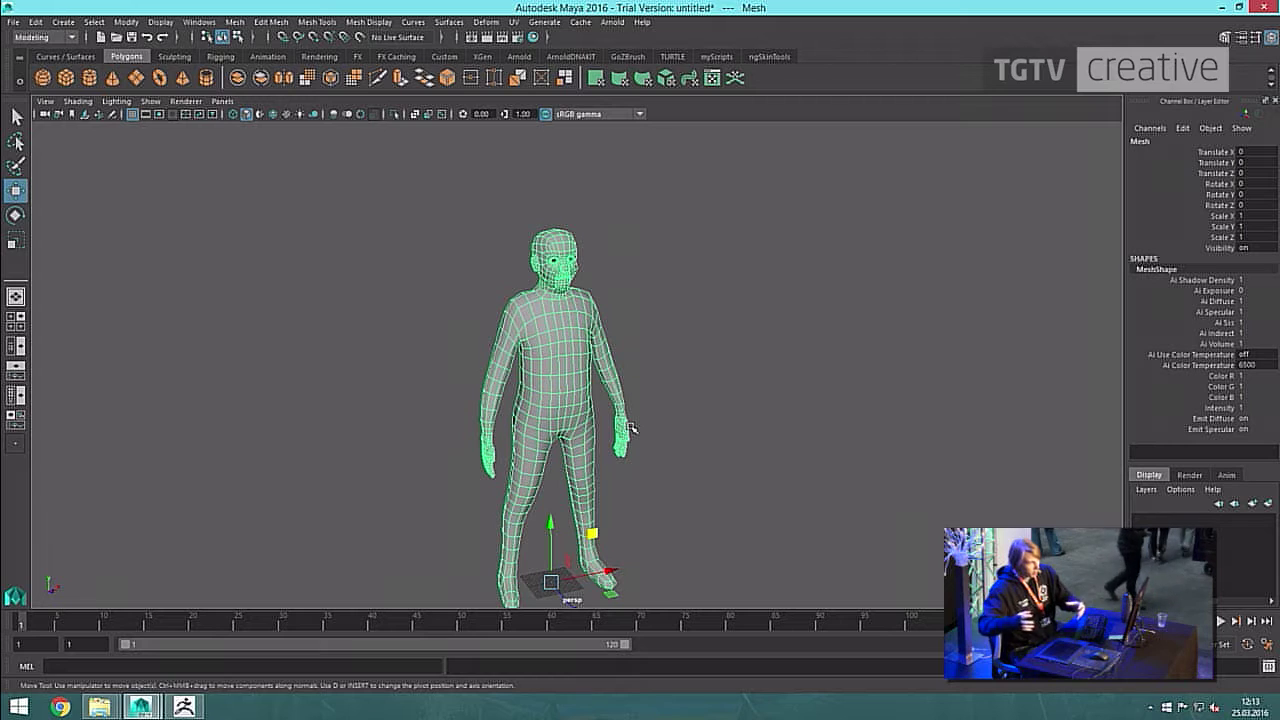
left_click(700, 376)
left_click_drag(717, 414, 597, 324)
left_click(697, 384)
left_click_drag(668, 422, 759, 382, "alt")
left_click_drag(809, 285, 465, 371)
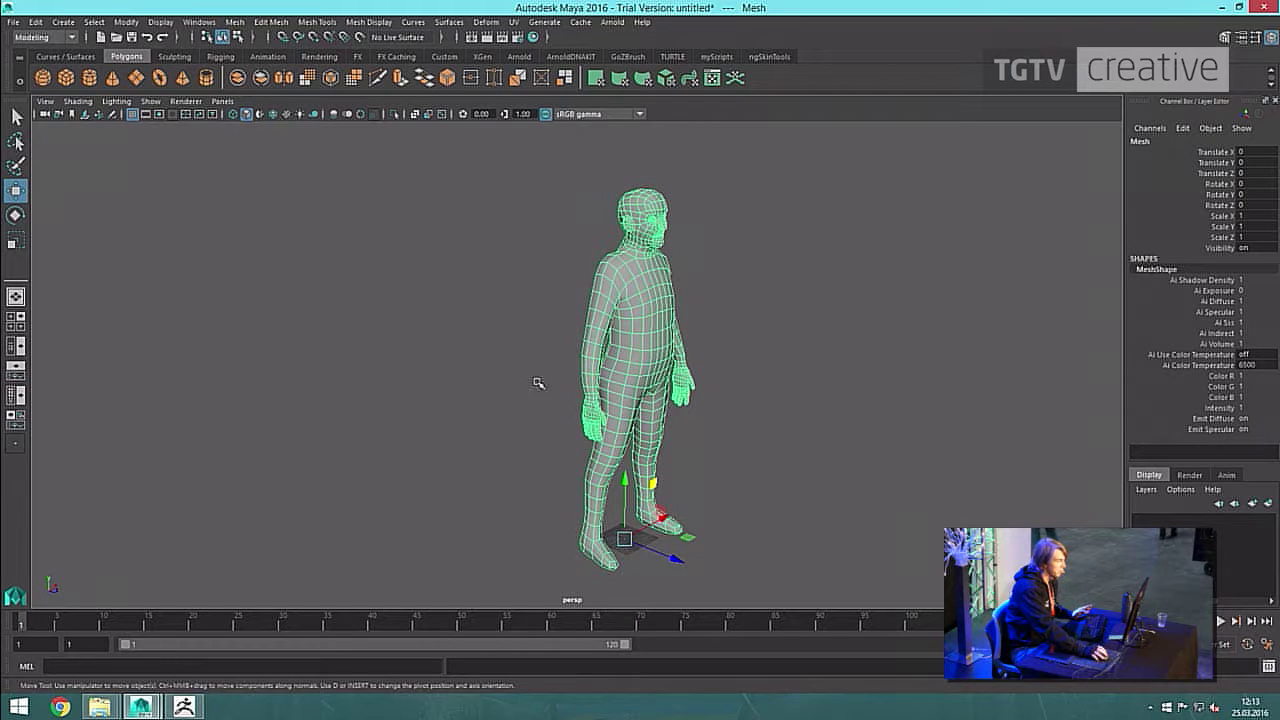
left_click(528, 383)
left_click_drag(534, 347, 730, 292)
left_click(831, 284)
scroll(832, 284, "up", 5)
left_click_drag(831, 284, 685, 290, "alt")
left_click_drag(685, 290, 766, 386)
left_click(766, 386)
left_click_drag(620, 398, 580, 428)
left_click(695, 365)
left_click_drag(694, 363, 558, 437)
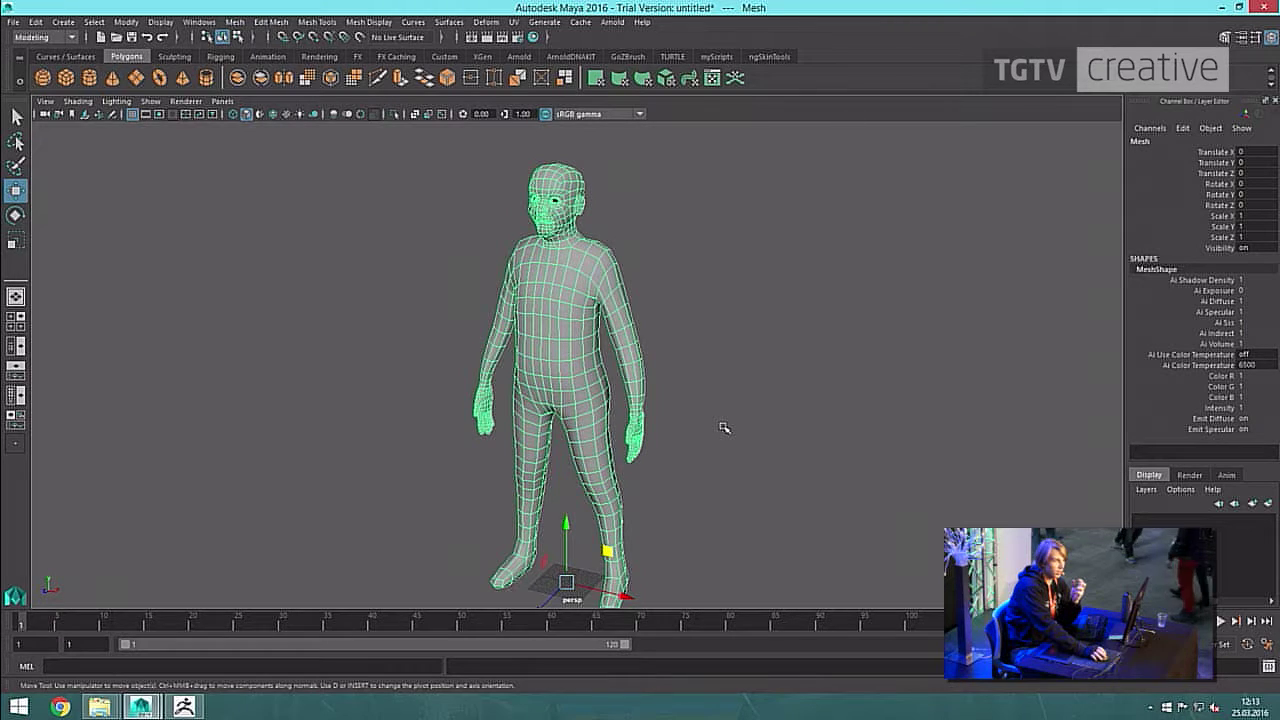
left_click(704, 428)
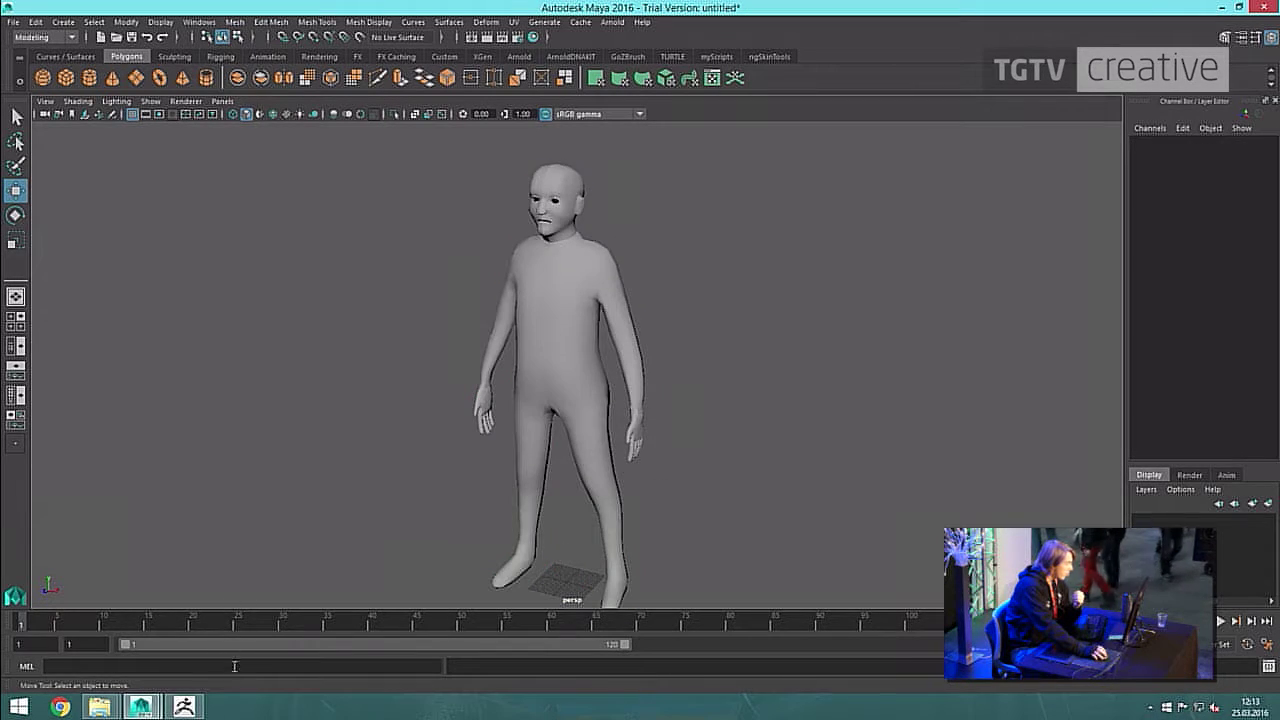
Open the 02_bodySketch_04 project from the 3DProcess folder in ZBrush and view the body sketch.
mouse_move(191, 711)
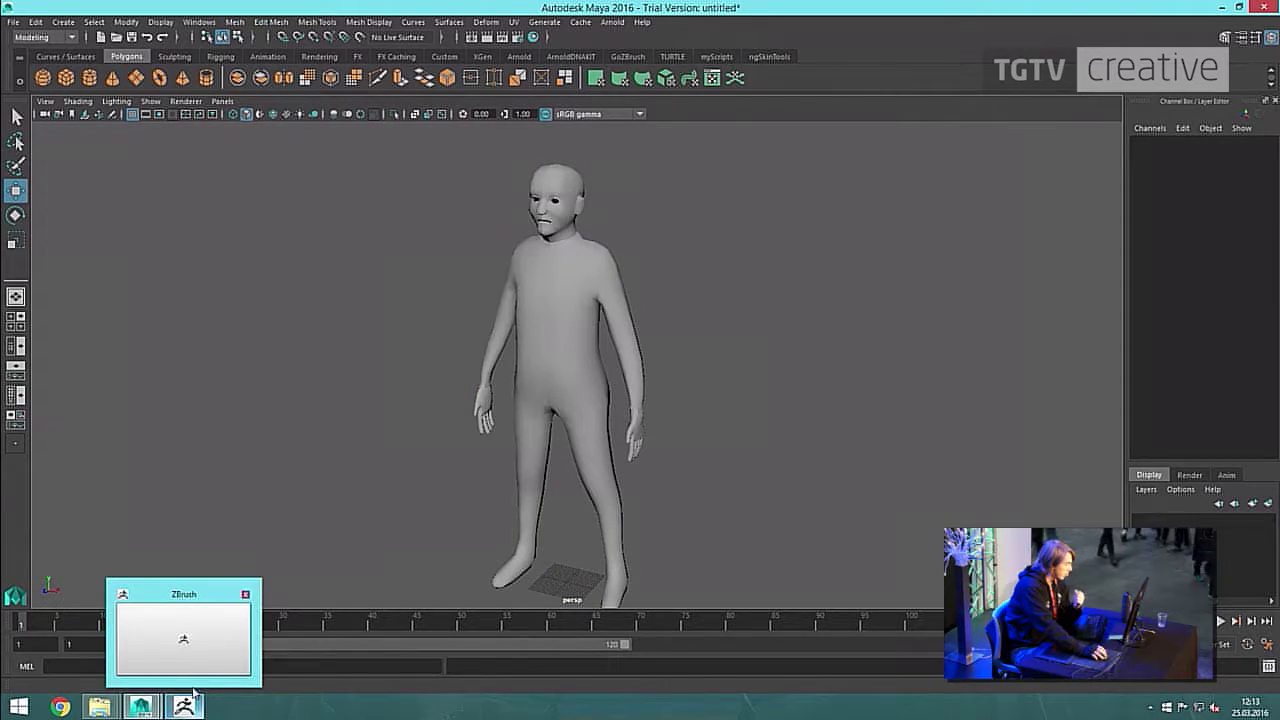
left_click(183, 635)
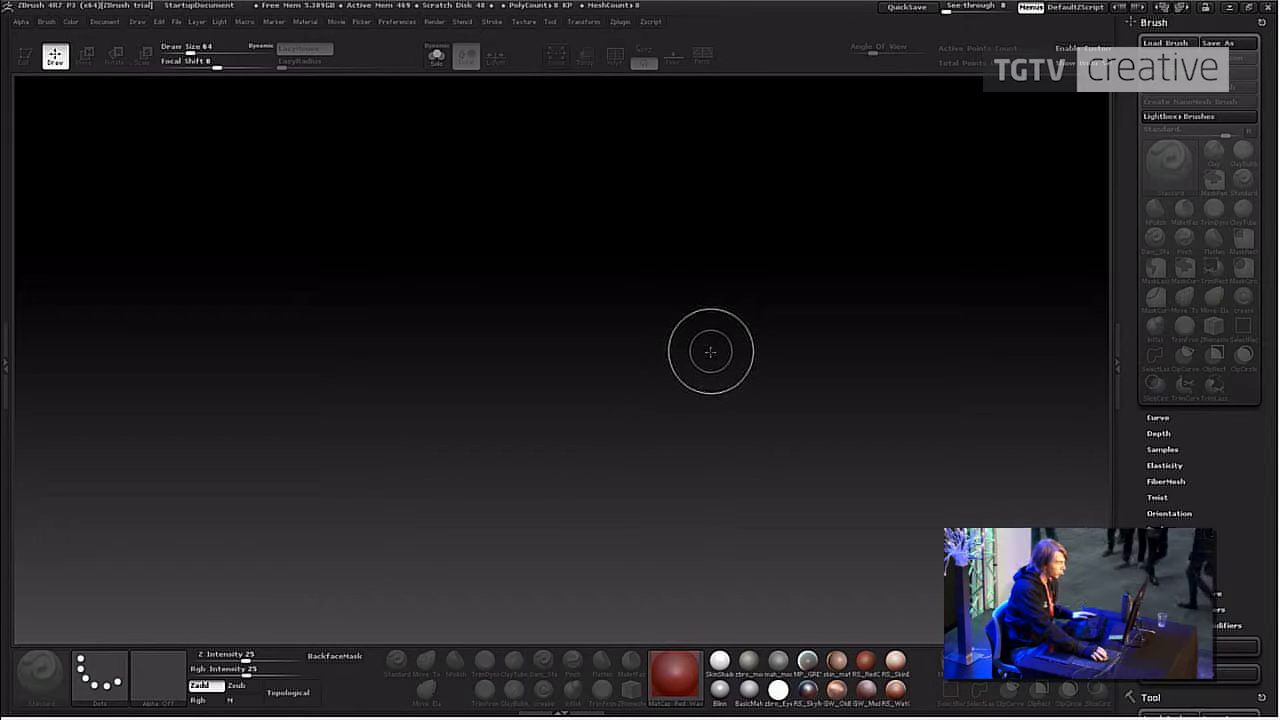
key("alt+Tab")
mouse_move(100, 707)
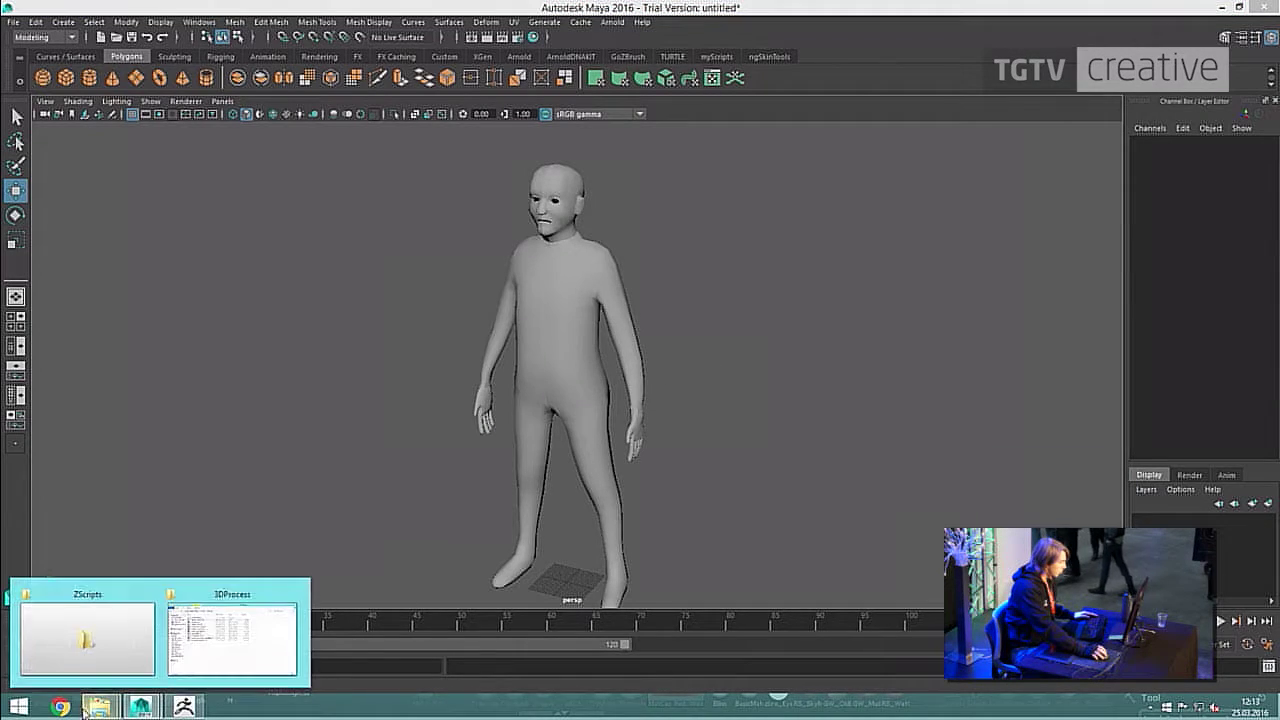
left_click(235, 640)
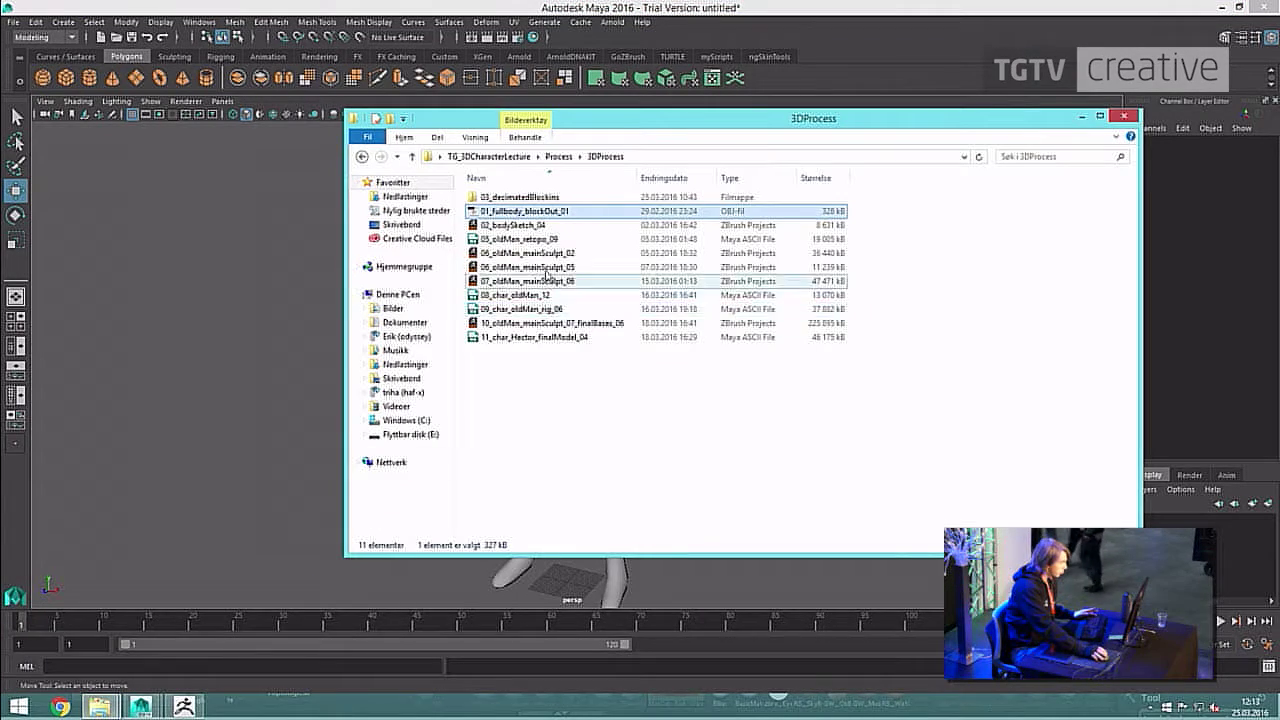
double_click(538, 225)
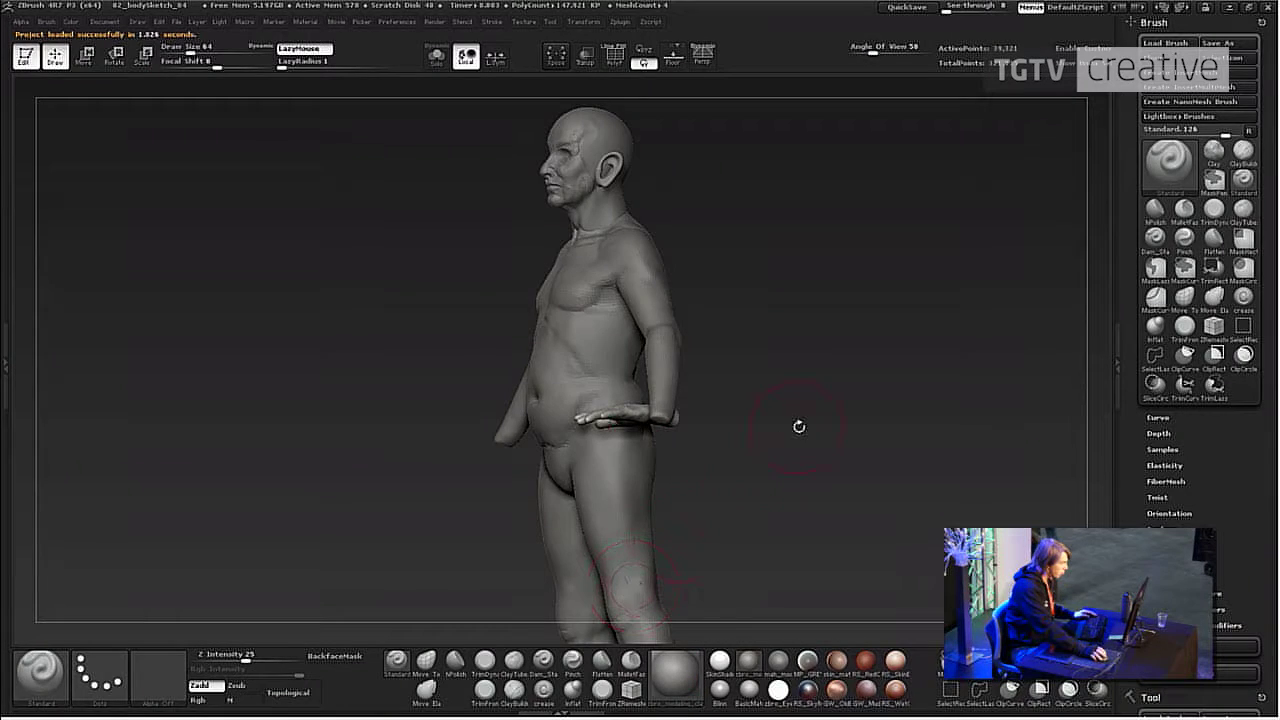
left_click_drag(798, 427, 932, 401)
key("alt+Tab")
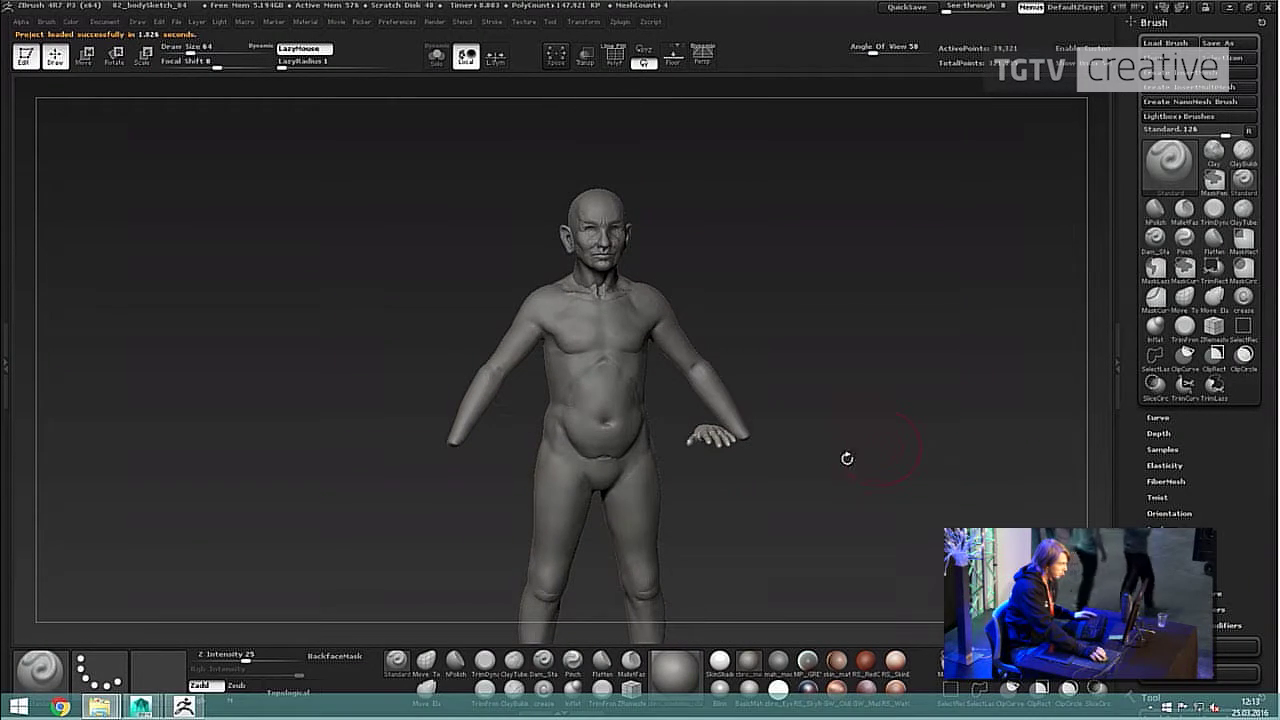
key("alt+Tab")
key("alt+Tab")
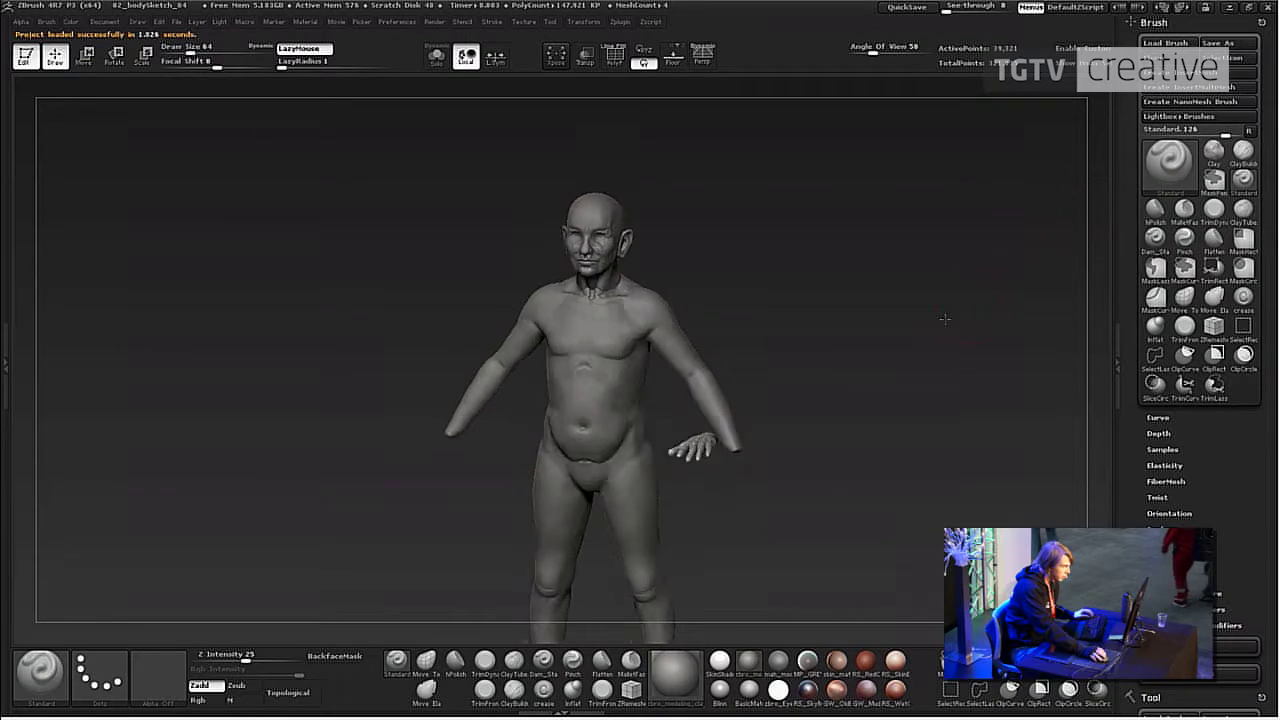
Replace the body sketch on the canvas with the PolyMesh3D star as the active tool.
mouse_move(945, 319)
left_mouse_down("alt")
mouse_move(880, 343)
mouse_move(892, 286)
left_mouse_up("alt")
scroll(1230, 457, "down", 5)
left_click(1242, 401)
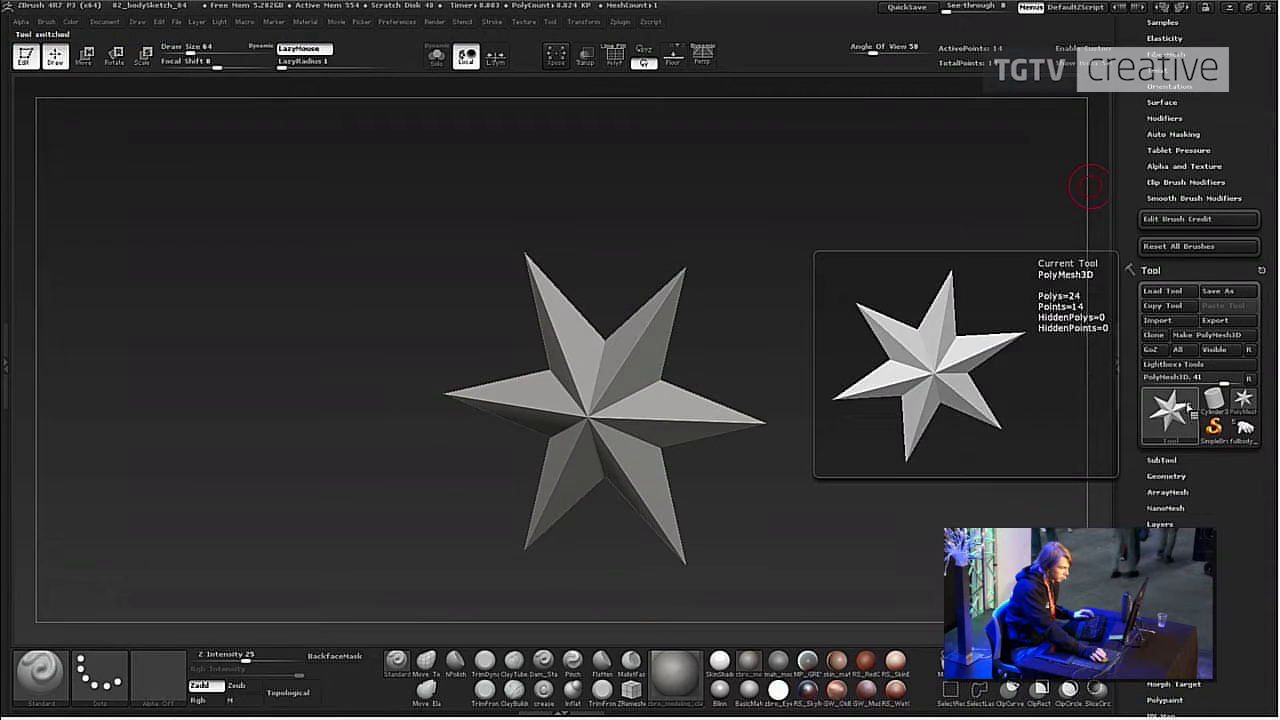
Import the 01_fullbody_blockOut_01 mesh from the TG_3DCharacterLecture folder on the desktop and frame it from the front.
left_click(1158, 320)
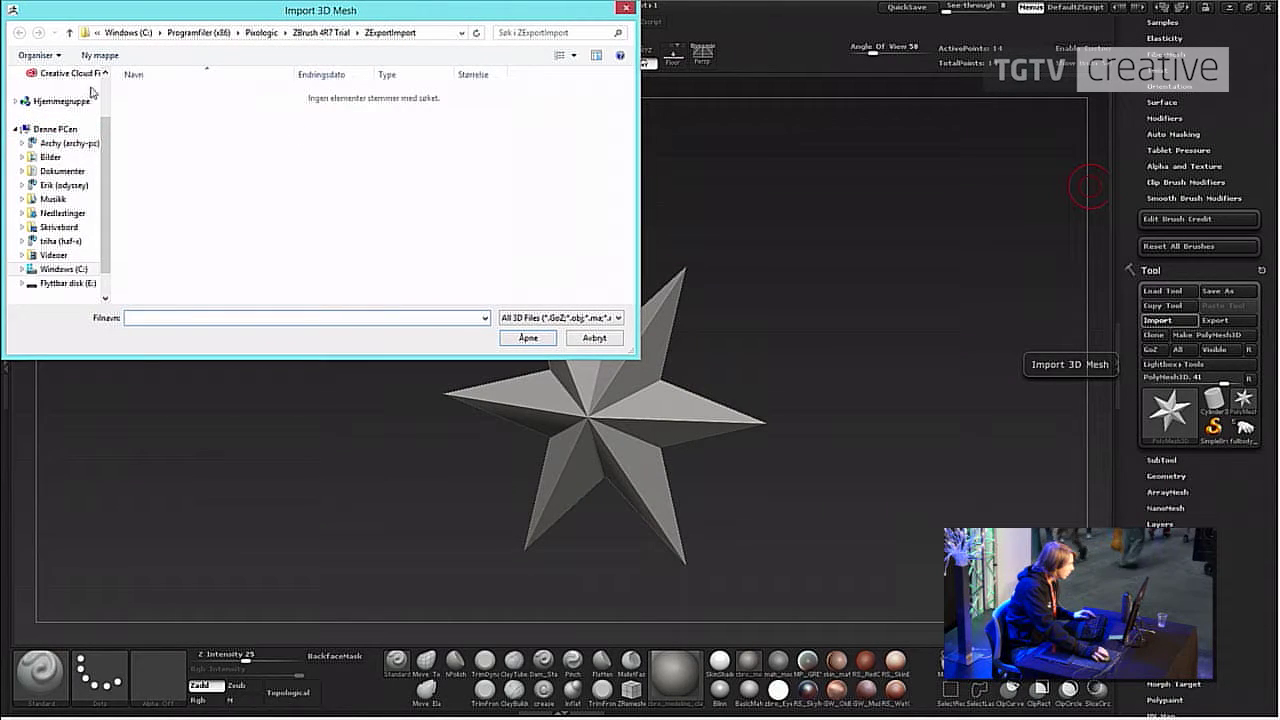
scroll(93, 92, "up", 2)
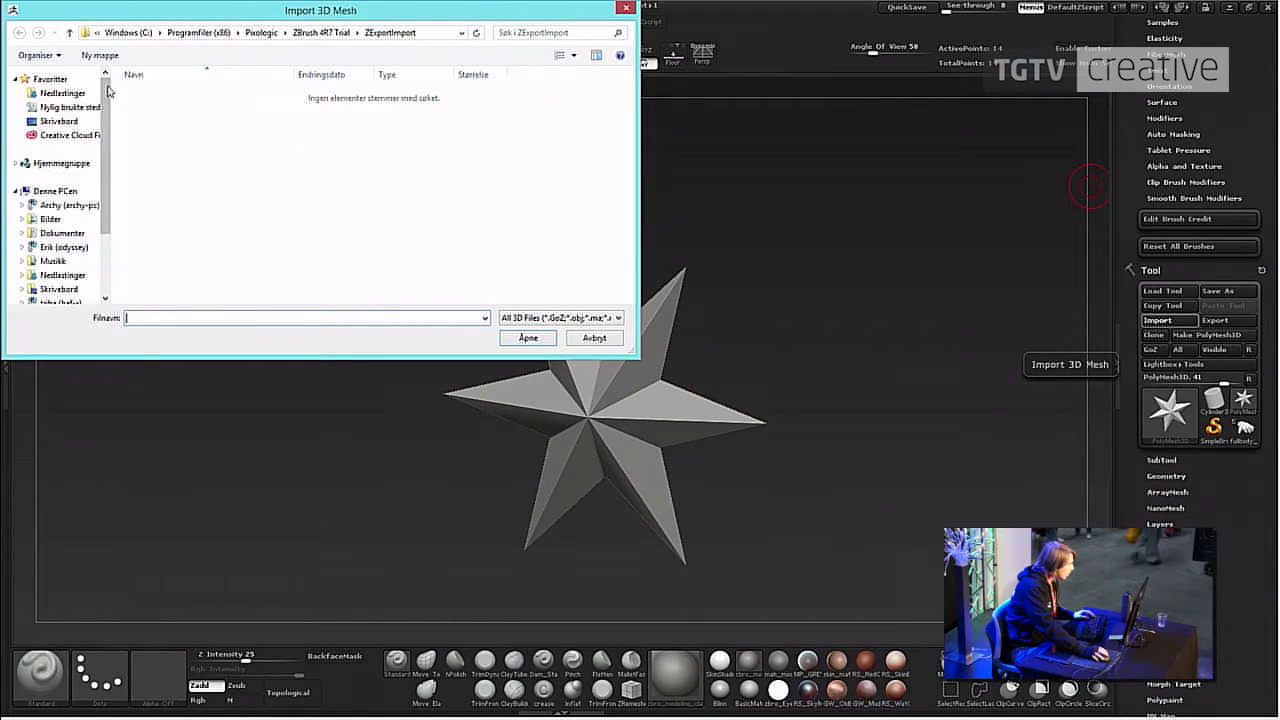
scroll(60, 220, "down", 3)
left_click(59, 185)
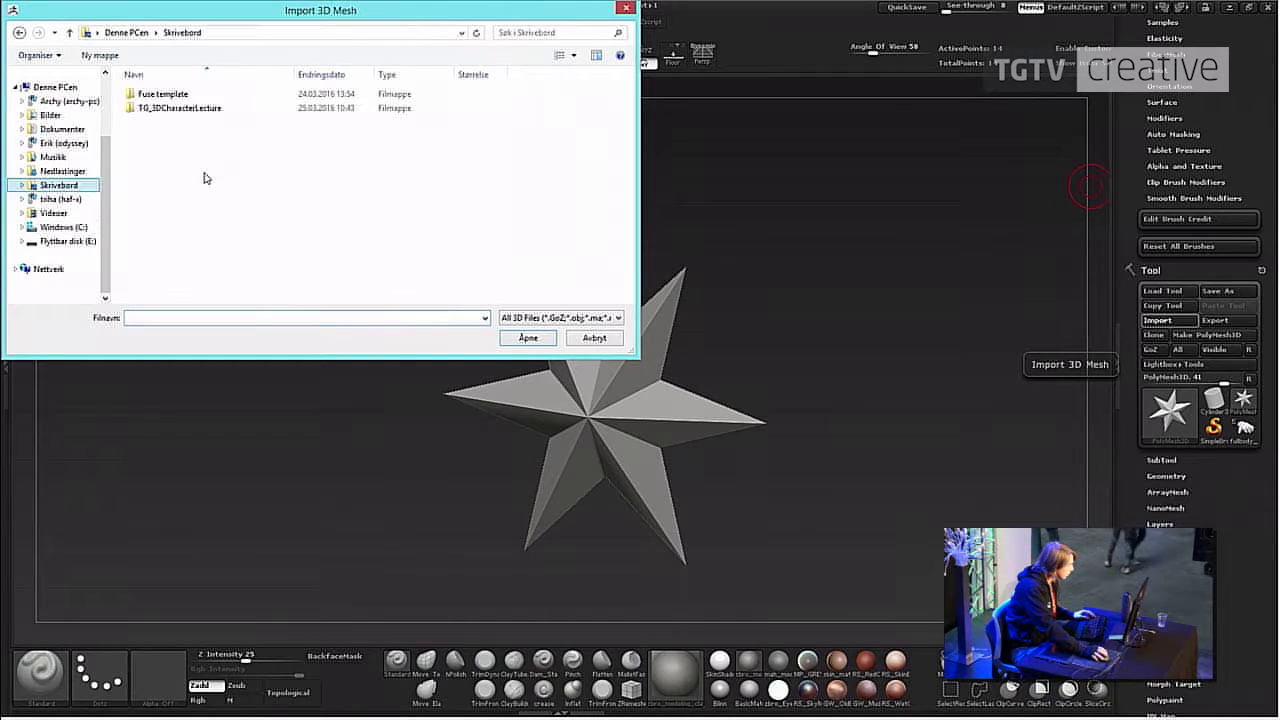
double_click(205, 107)
double_click(165, 94)
double_click(183, 110)
double_click(187, 111)
left_click_drag(683, 306, 771, 305)
left_click_drag(771, 305, 856, 357, "alt")
left_click_drag(856, 357, 833, 310, "alt")
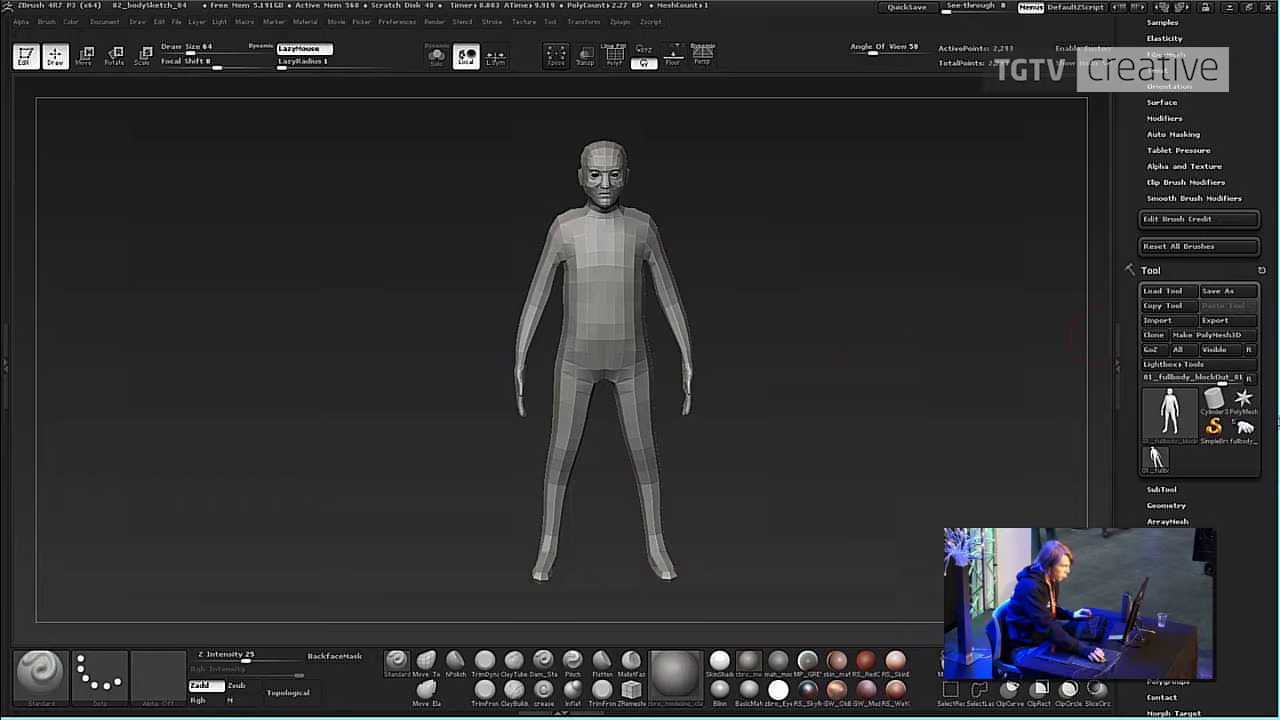
Show the subtool list and subdivide the imported body mesh three times.
left_click(1160, 489)
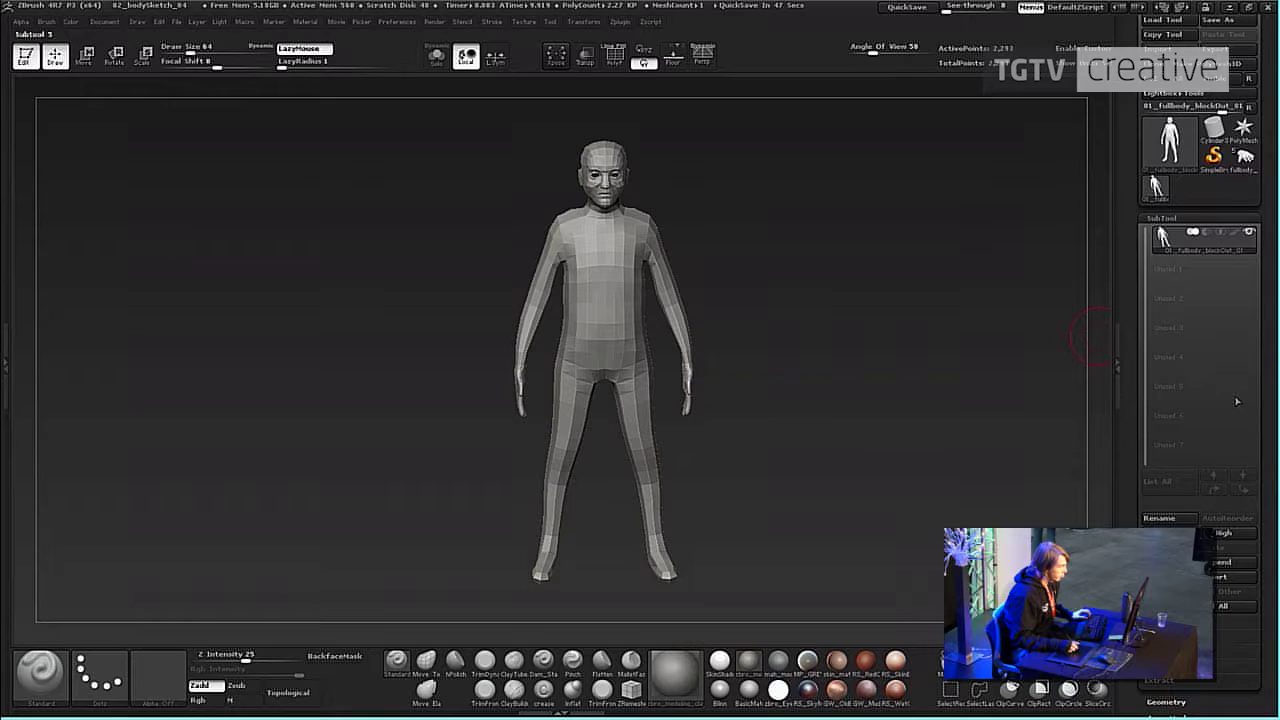
left_click_drag(709, 309, 869, 355)
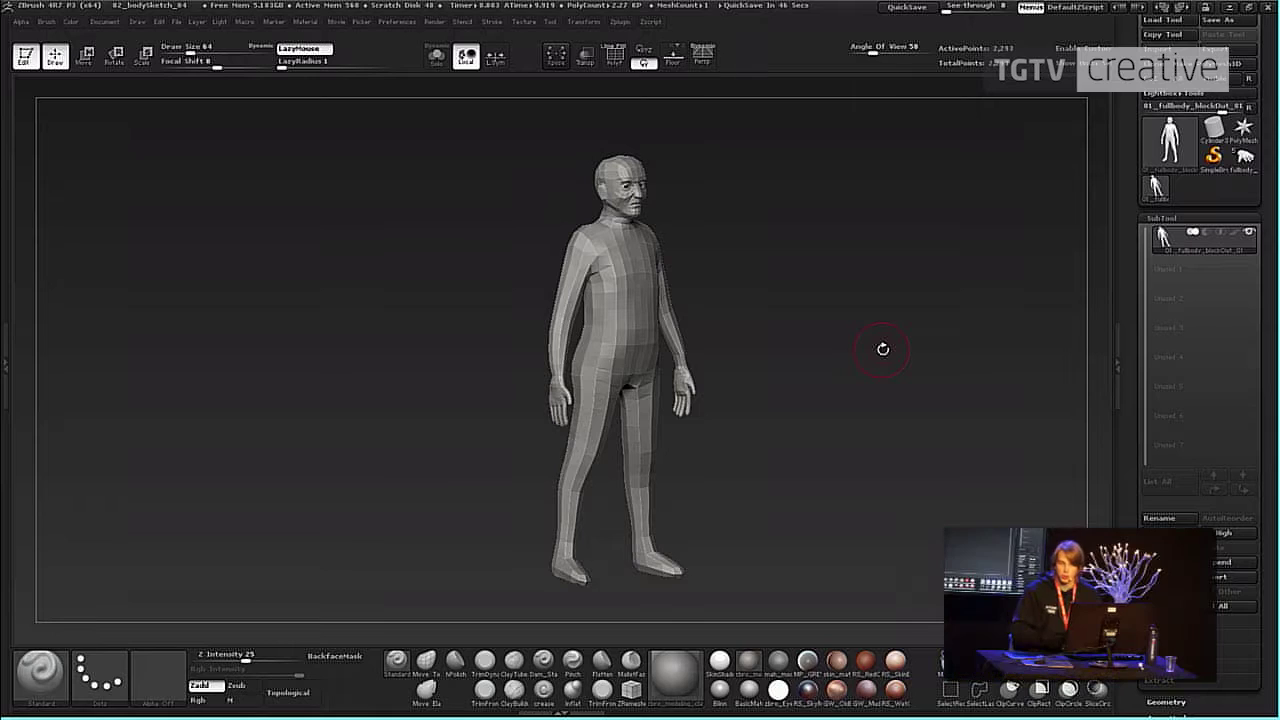
left_click_drag(885, 272, 815, 369)
key("ctrl+d")
key("ctrl+d")
key("ctrl+d")
left_click_drag(815, 369, 759, 427)
Build up the chest muscles with symmetrical ClayTubes strokes at draw size 35.
key("b")
key("c")
key("t")
left_click_drag(800, 238, 750, 262, "shift")
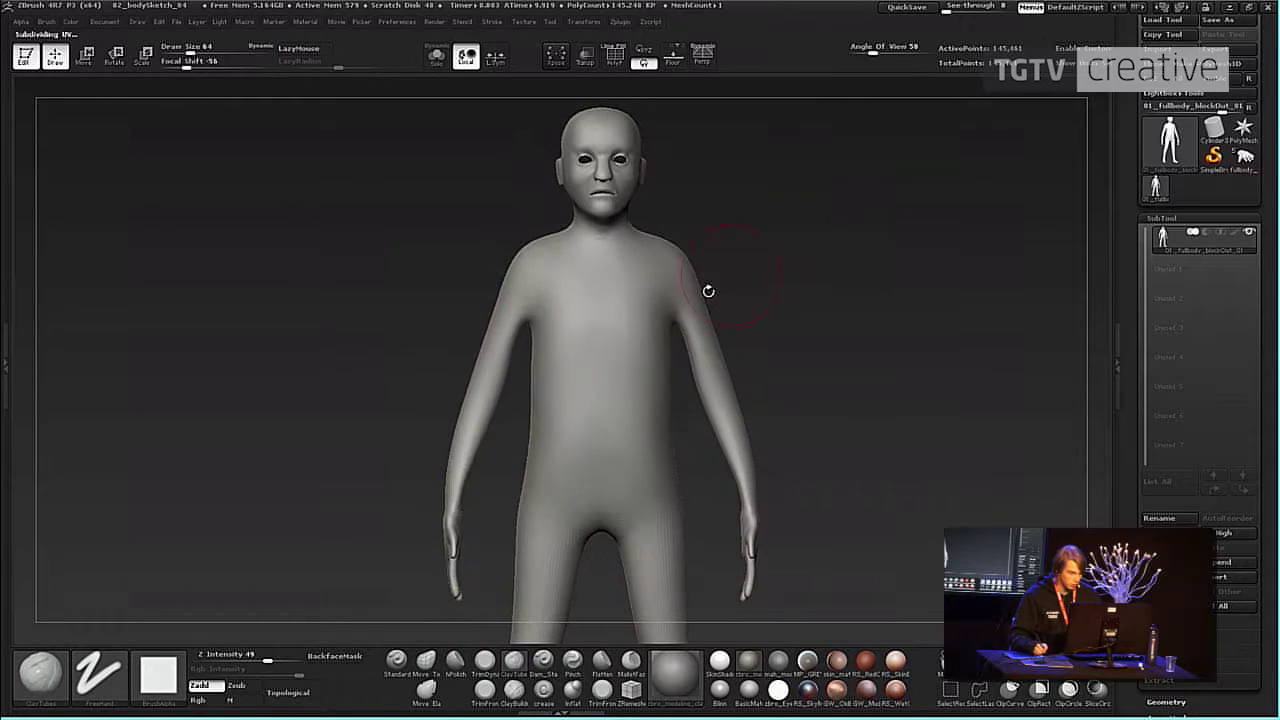
mouse_move(630, 300)
left_mouse_down()
mouse_move(590, 307)
mouse_move(612, 340)
mouse_move(645, 322)
mouse_move(640, 297)
left_mouse_up()
key("ctrl+z")
key("s")
left_click_drag(800, 234, 760, 235)
mouse_move(620, 292)
left_mouse_down()
mouse_move(623, 337)
mouse_move(706, 280)
mouse_move(669, 263)
mouse_move(626, 337)
mouse_move(637, 299)
left_mouse_up()
left_click_drag(857, 251, 905, 275)
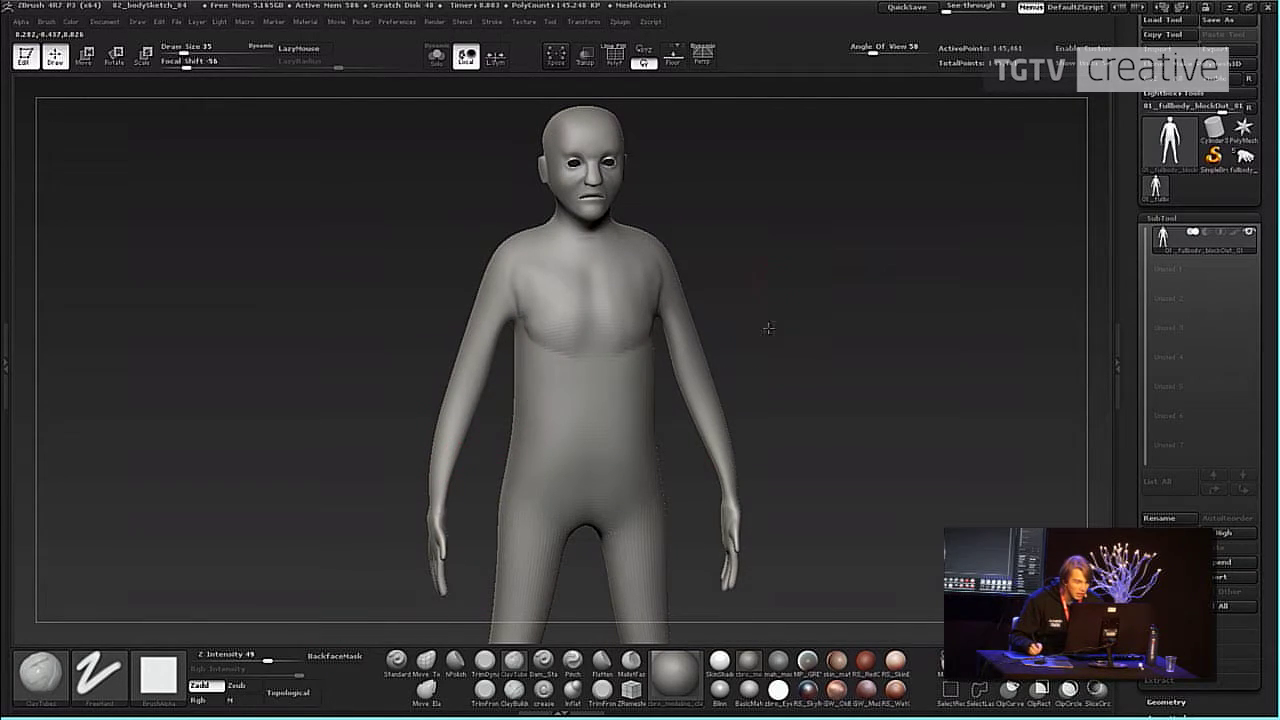
mouse_move(765, 343)
left_mouse_down()
mouse_move(726, 311)
mouse_move(811, 300)
mouse_move(811, 320)
left_mouse_up()
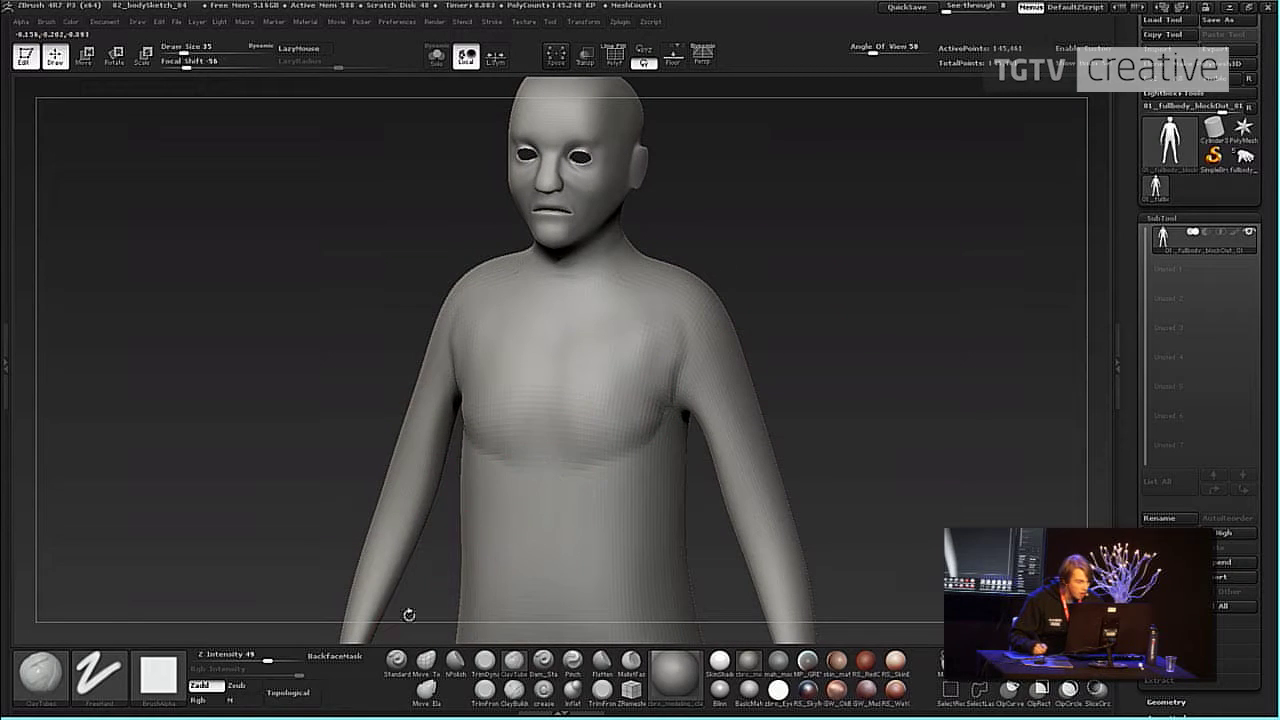
Lower the ClayTubes Z Intensity to 18 and draw size to 17, and add strokes along the lower edge of the chest.
left_click_drag(266, 659, 238, 659)
key("s")
left_click_drag(574, 417, 674, 393)
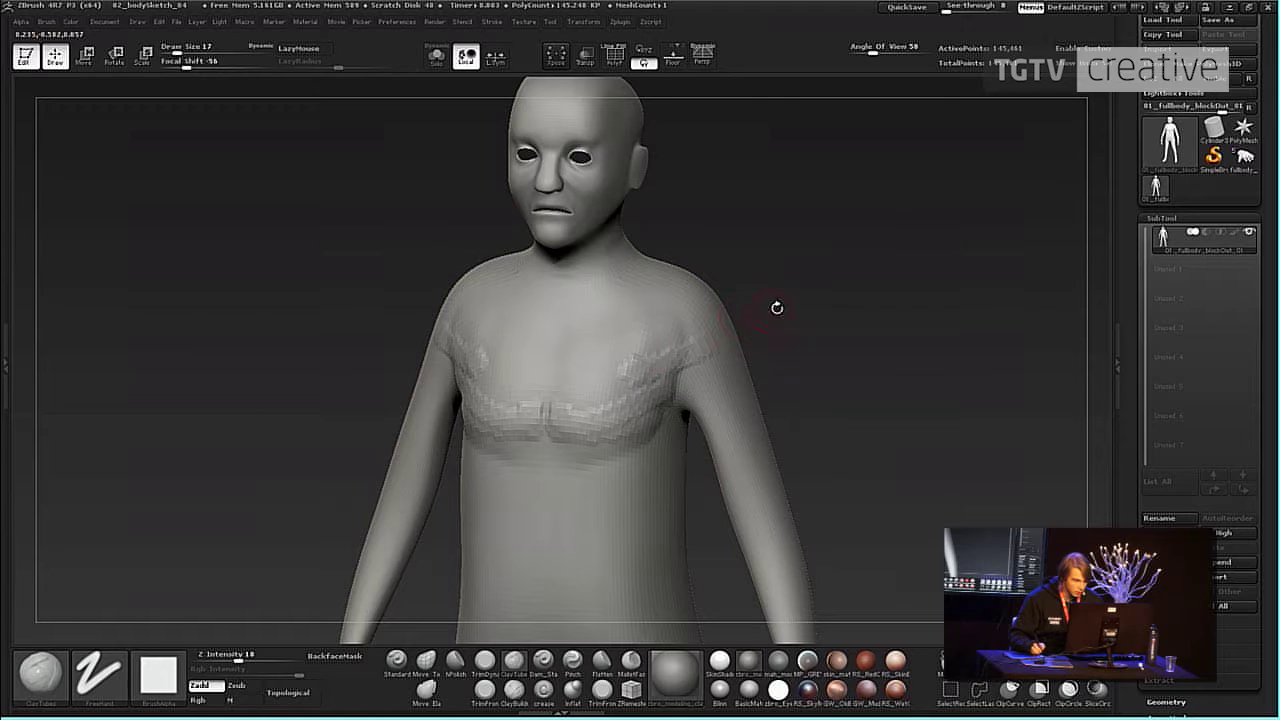
Step the body down to its lowest subdivision level and back up to the highest to compare the detail.
mouse_move(781, 306)
left_mouse_down()
mouse_move(686, 277)
mouse_move(786, 293)
left_mouse_up()
key("shift+d")
key("shift+d")
key("shift+d")
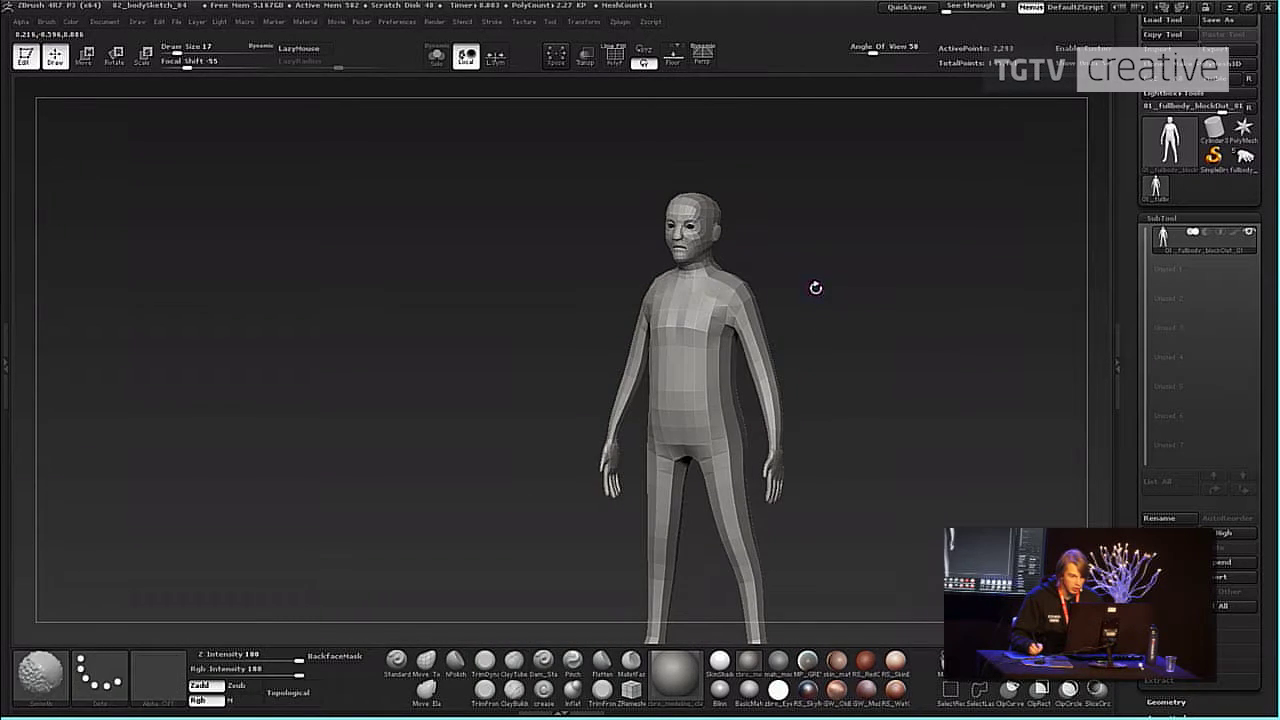
key("d")
key("d")
key("d")
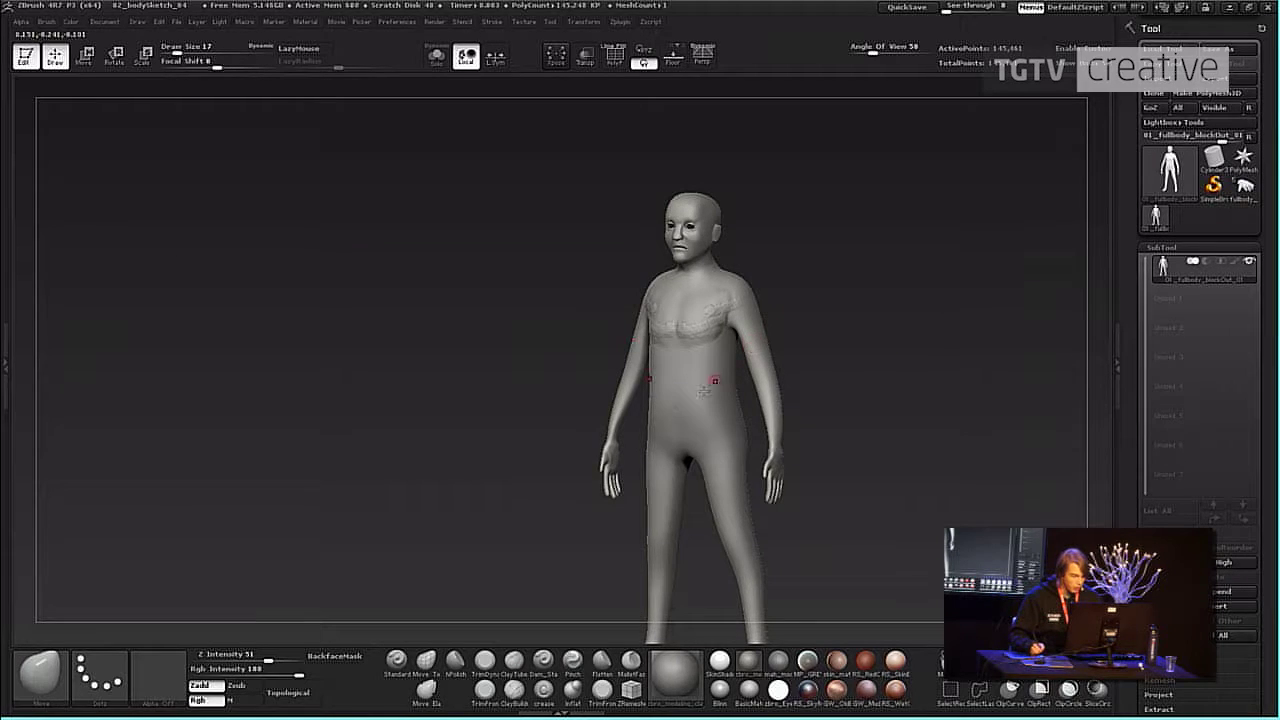
Reshape the body's torso, back and lower legs with a large Move brush, checking from the side and front.
key("s")
left_click_drag(736, 333, 764, 338)
mouse_move(771, 293)
left_mouse_down()
mouse_move(812, 297)
mouse_move(773, 184)
left_mouse_up()
left_click_drag(773, 184, 840, 200)
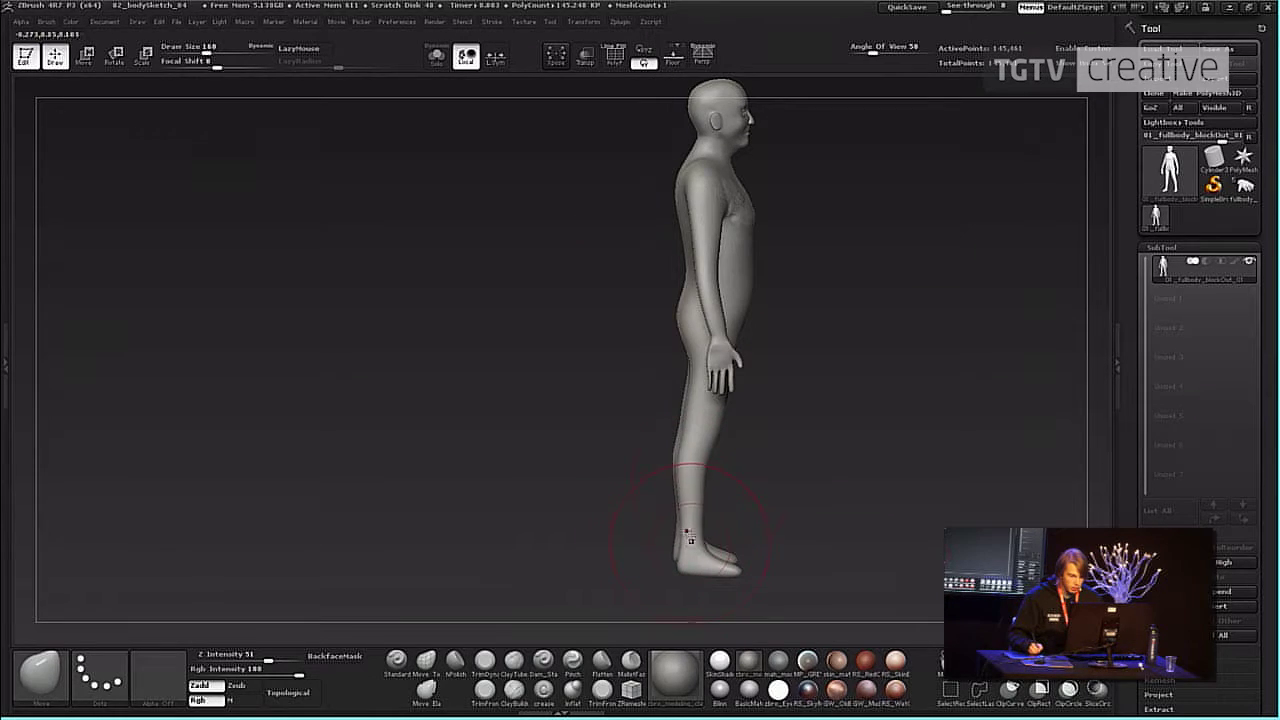
mouse_move(730, 525)
left_mouse_down()
mouse_move(700, 520)
mouse_move(686, 560)
left_mouse_up()
mouse_move(804, 376)
left_mouse_down()
mouse_move(768, 372)
mouse_move(806, 370)
left_mouse_up()
left_click_drag(654, 320, 714, 248)
mouse_move(735, 225)
left_mouse_down()
mouse_move(846, 217)
mouse_move(872, 240)
left_mouse_up()
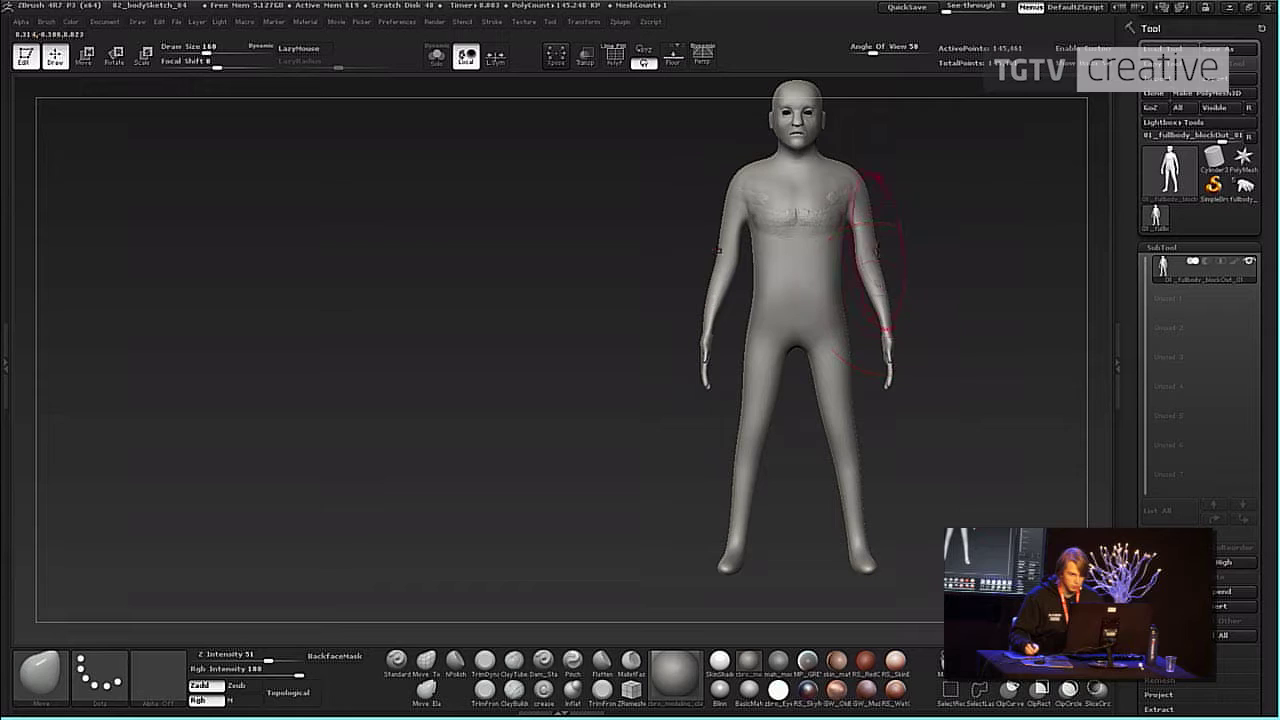
Mask off the body and rotate both arms outward from the shoulders, clearing the mask.
key("w")
mouse_move(864, 197)
left_mouse_down("ctrl")
mouse_move(871, 329)
mouse_move(925, 337)
mouse_move(901, 338)
mouse_move(938, 324)
left_mouse_up("ctrl")
key("ctrl+z")
key("r")
mouse_move(1000, 107)
left_mouse_down("alt")
mouse_move(943, 260)
mouse_move(902, 247)
mouse_move(935, 256)
mouse_move(930, 375)
left_mouse_up("alt")
key("q")
left_click_drag(1000, 241, 980, 275, "ctrl")
left_click_drag(850, 372, 897, 377)
Switch back to the ClayTubes brush, set its draw size to 50 and work over the chest.
key("b")
key("c")
key("t")
key("s")
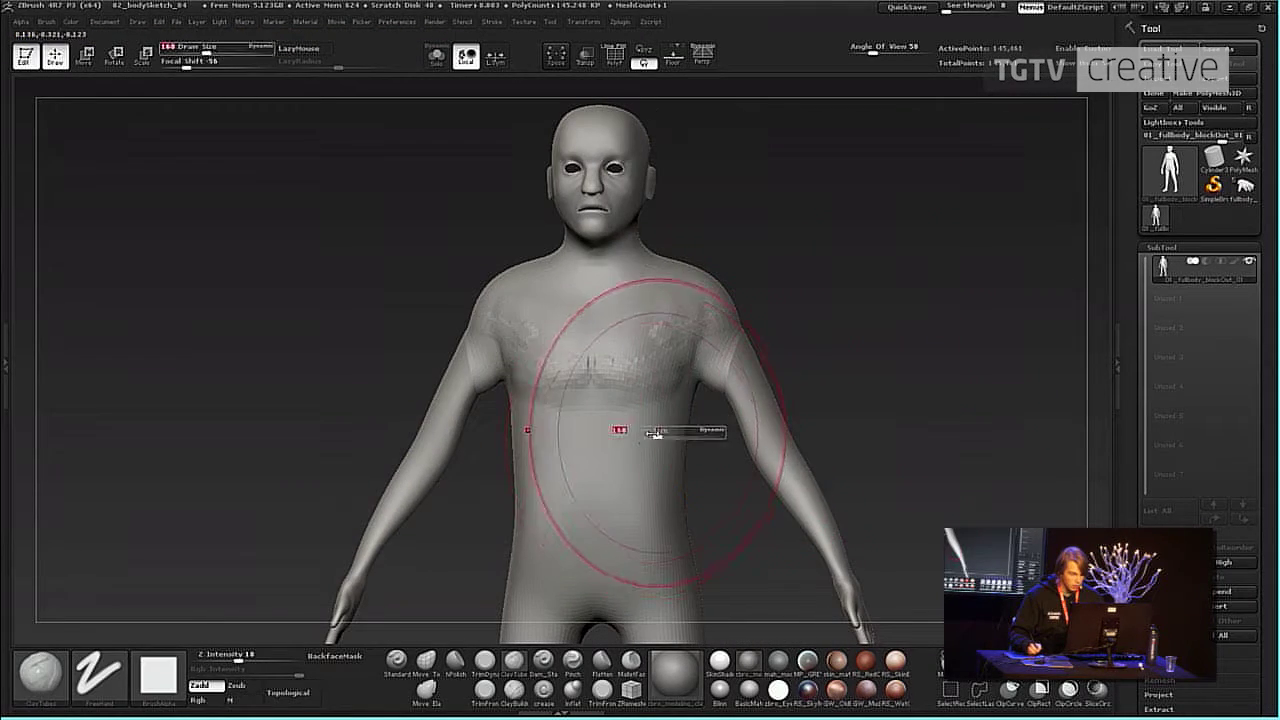
key("s")
left_click_drag(616, 413, 598, 413)
key("s")
left_click_drag(651, 314, 639, 315)
mouse_move(669, 251)
left_mouse_down("alt")
mouse_move(633, 347)
mouse_move(687, 326)
mouse_move(683, 360)
left_mouse_up("alt")
key("s")
mouse_move(690, 332)
left_mouse_down()
mouse_move(638, 338)
mouse_move(590, 300)
mouse_move(517, 363)
mouse_move(580, 366)
left_mouse_up()
left_click_drag(745, 378, 741, 351, "alt")
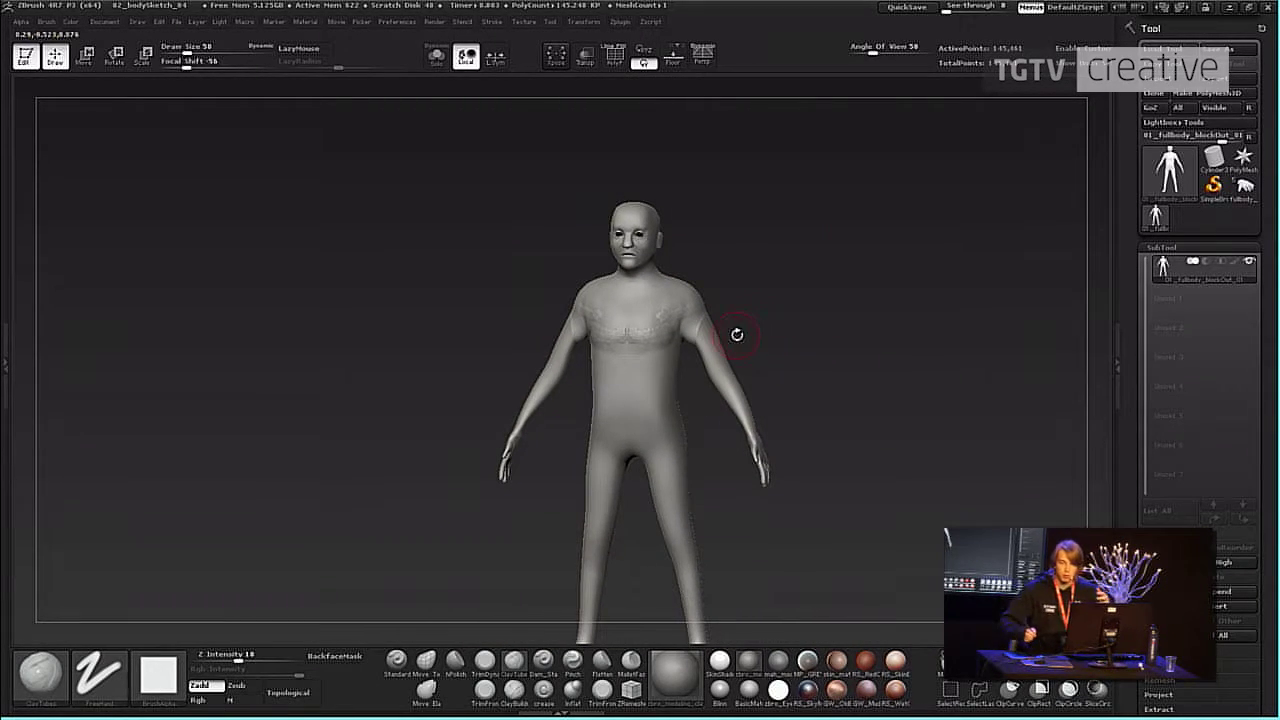
Reduce the ClayTubes draw size to 9 and sculpt over the knuckles on the back of the hand.
left_click_drag(752, 345, 854, 410)
right_click_drag(758, 610, 700, 271, "alt")
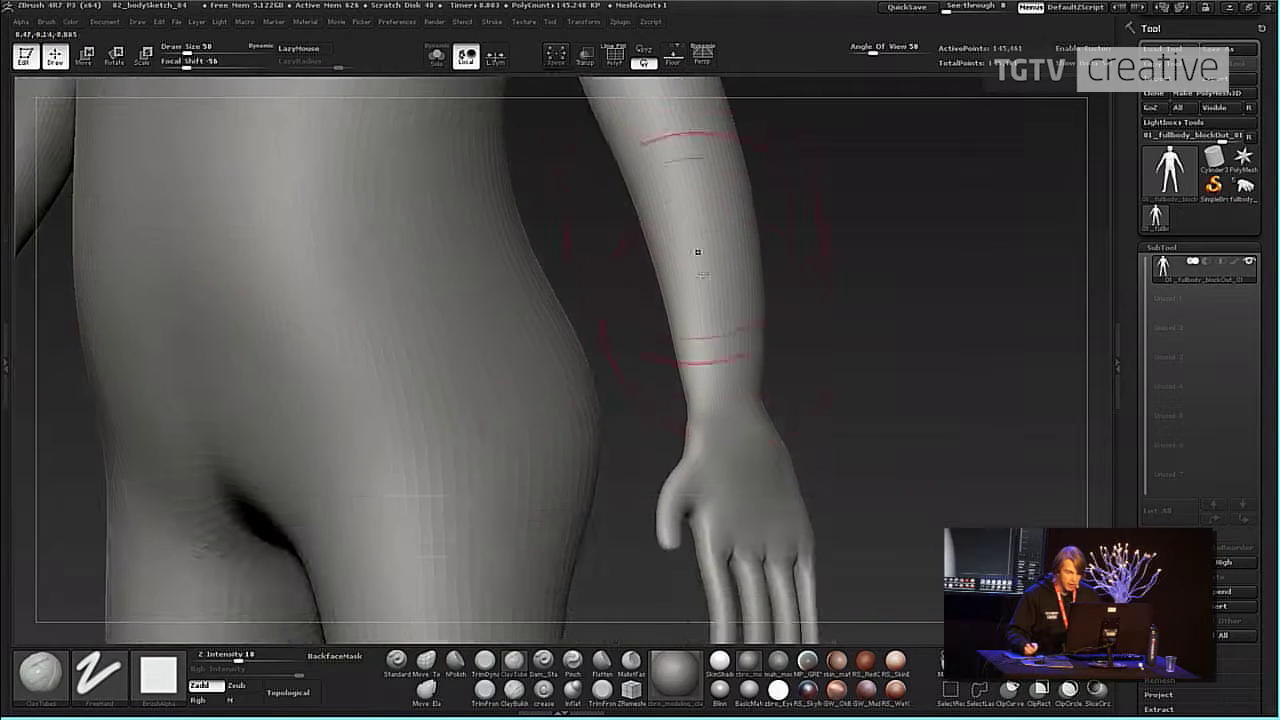
right_click_drag(740, 500, 686, 269, "alt")
right_click_drag(820, 275, 717, 324)
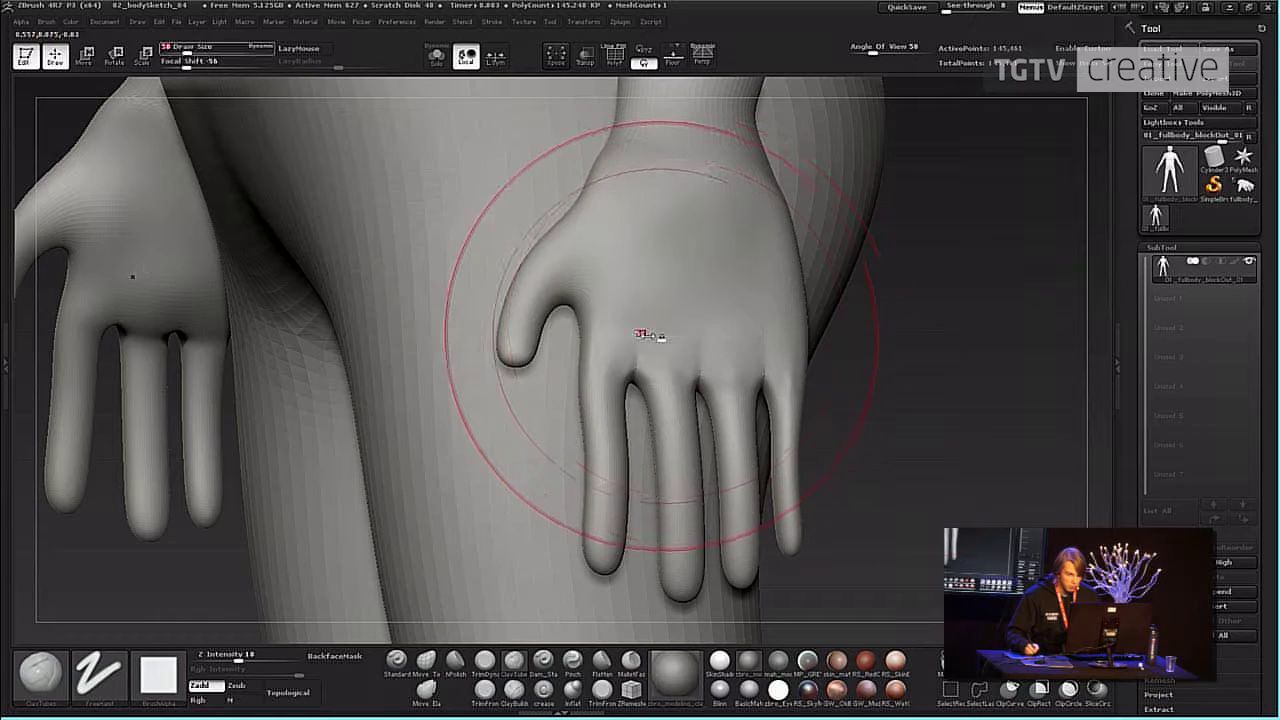
key("s")
mouse_move(663, 337)
left_mouse_down()
mouse_move(649, 341)
mouse_move(669, 358)
left_mouse_up()
key("s")
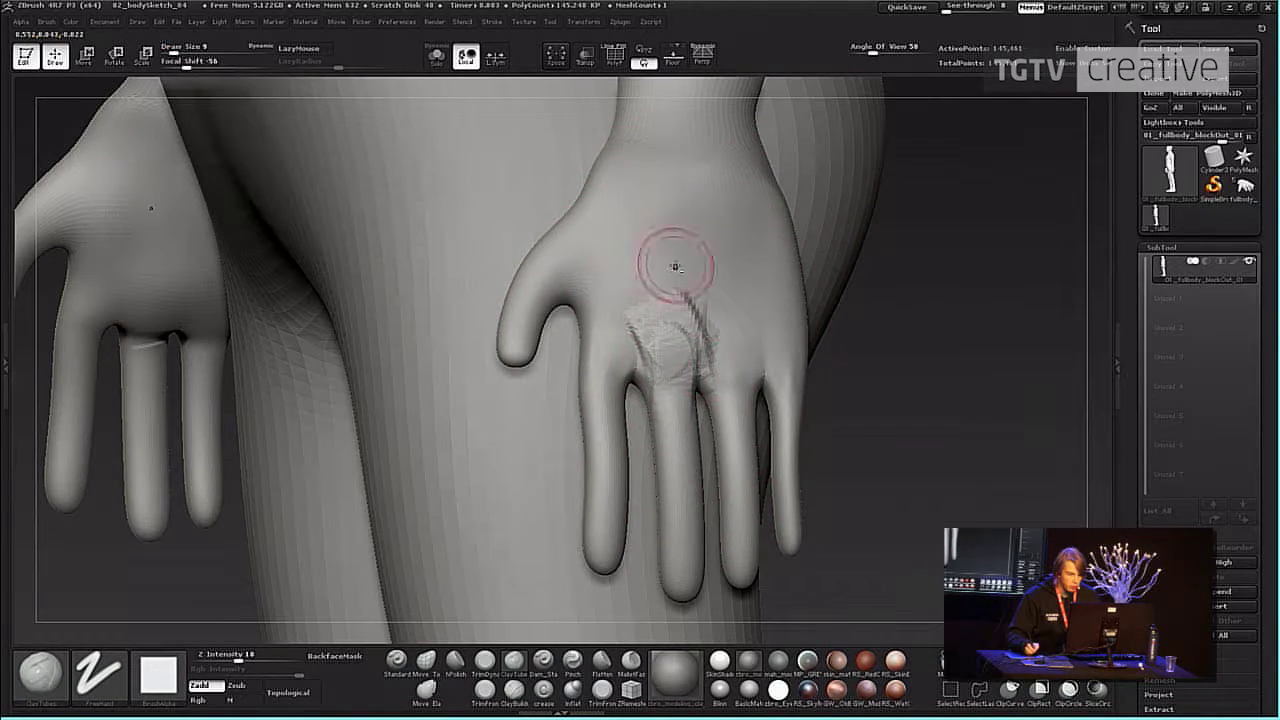
Isolate both hands by hiding the rest of the body, and unhide the whole body.
right_click_drag(675, 266, 640, 255, "ctrl")
right_click_drag(640, 255, 661, 307, "alt")
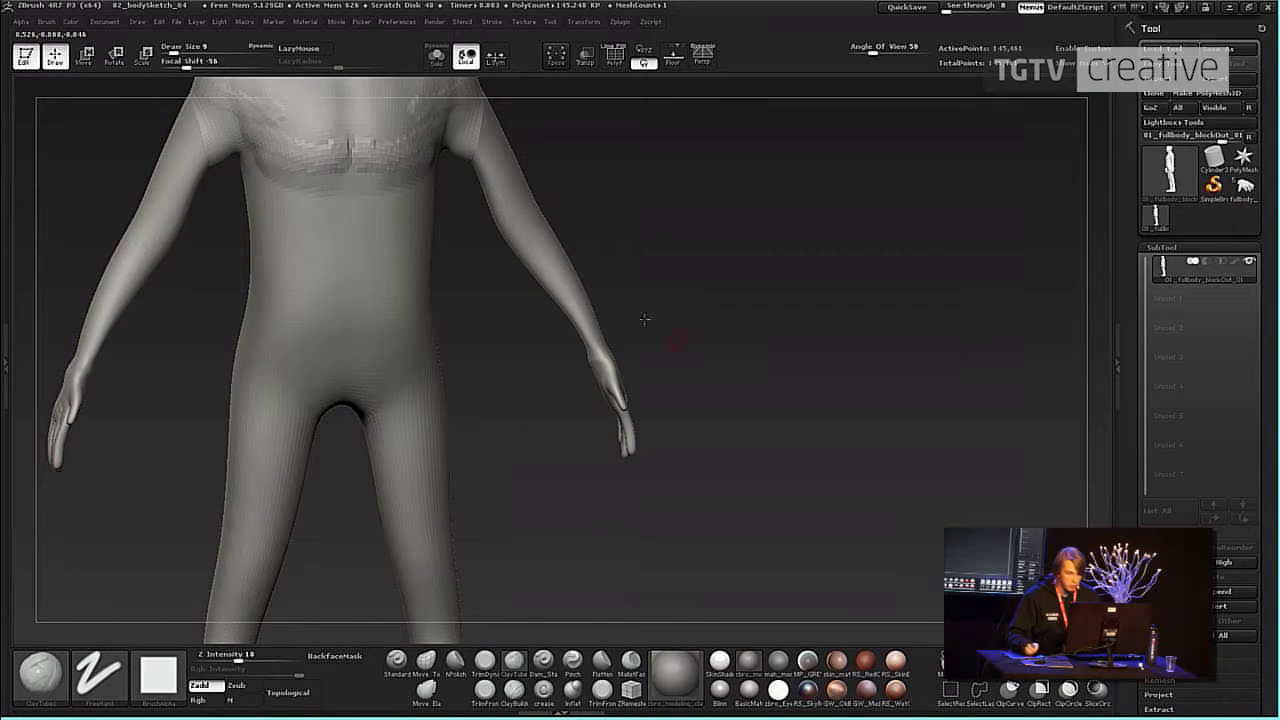
key("f")
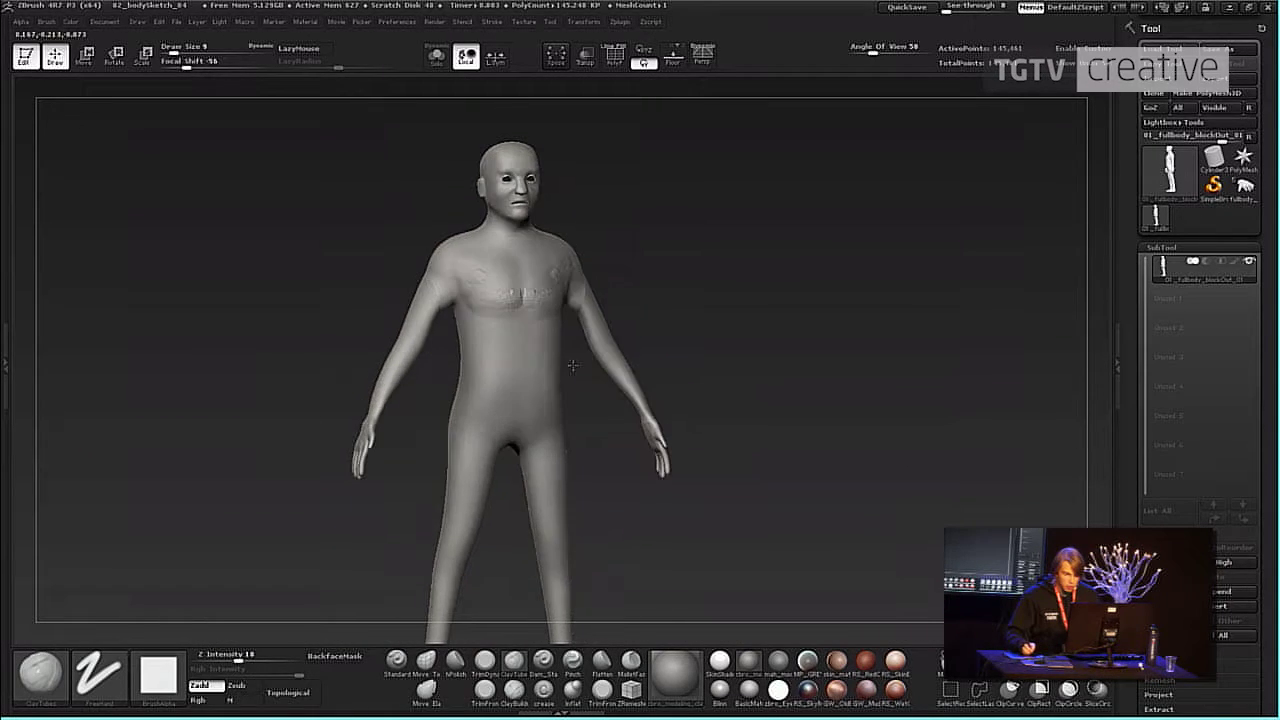
mouse_move(573, 366)
right_mouse_down("shift")
mouse_move(622, 366)
mouse_move(688, 400)
mouse_move(690, 332)
right_mouse_up("shift")
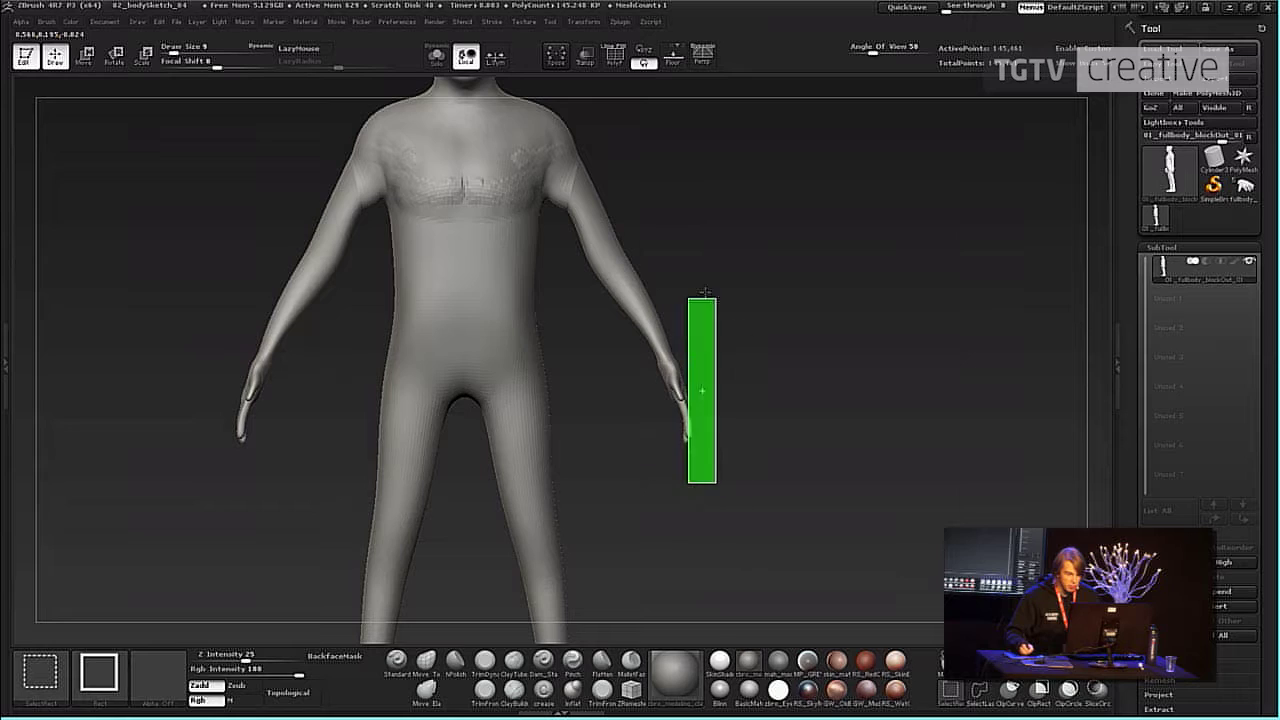
left_click_drag(697, 388, 703, 383, "ctrl+shift")
mouse_move(657, 329)
left_mouse_down("ctrl+shift")
mouse_move(751, 477)
mouse_move(766, 374)
left_mouse_up("ctrl+shift")
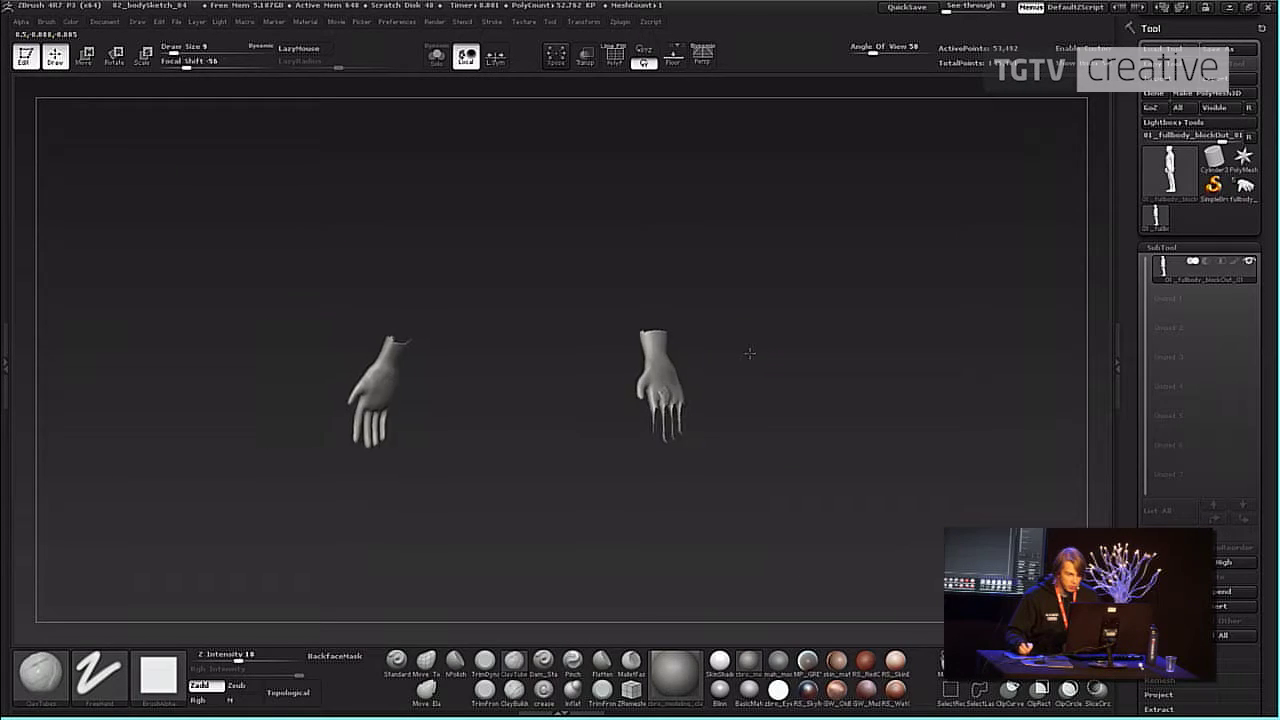
left_click(784, 440, "ctrl+shift")
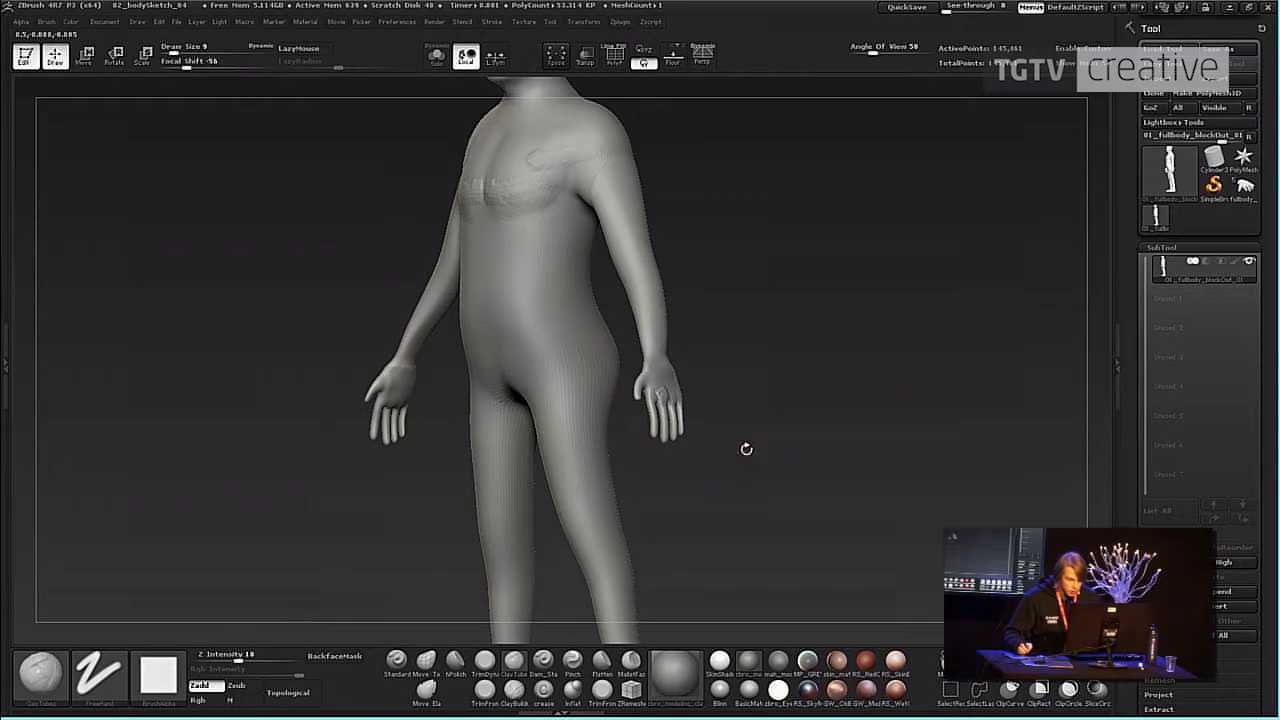
Isolate the forearms and hands from the body and duplicate the subtool.
left_click_drag(745, 448, 774, 453)
left_click_drag(803, 503, 586, 304, "ctrl+shift")
left_click_drag(812, 357, 1106, 440)
left_click(1178, 599)
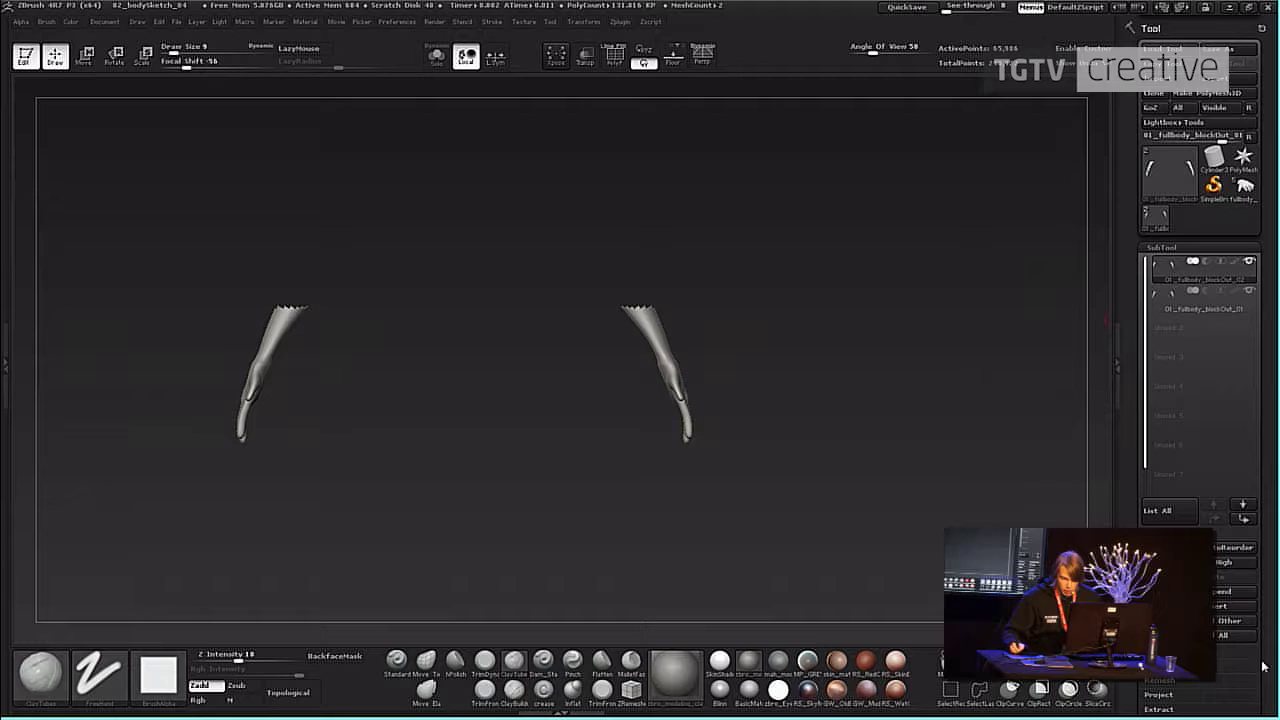
Step the duplicated subtool down to its lowest subdivision level and delete its hidden geometry, keeping only the forearms and hands.
left_click_drag(1268, 630, 1268, 451)
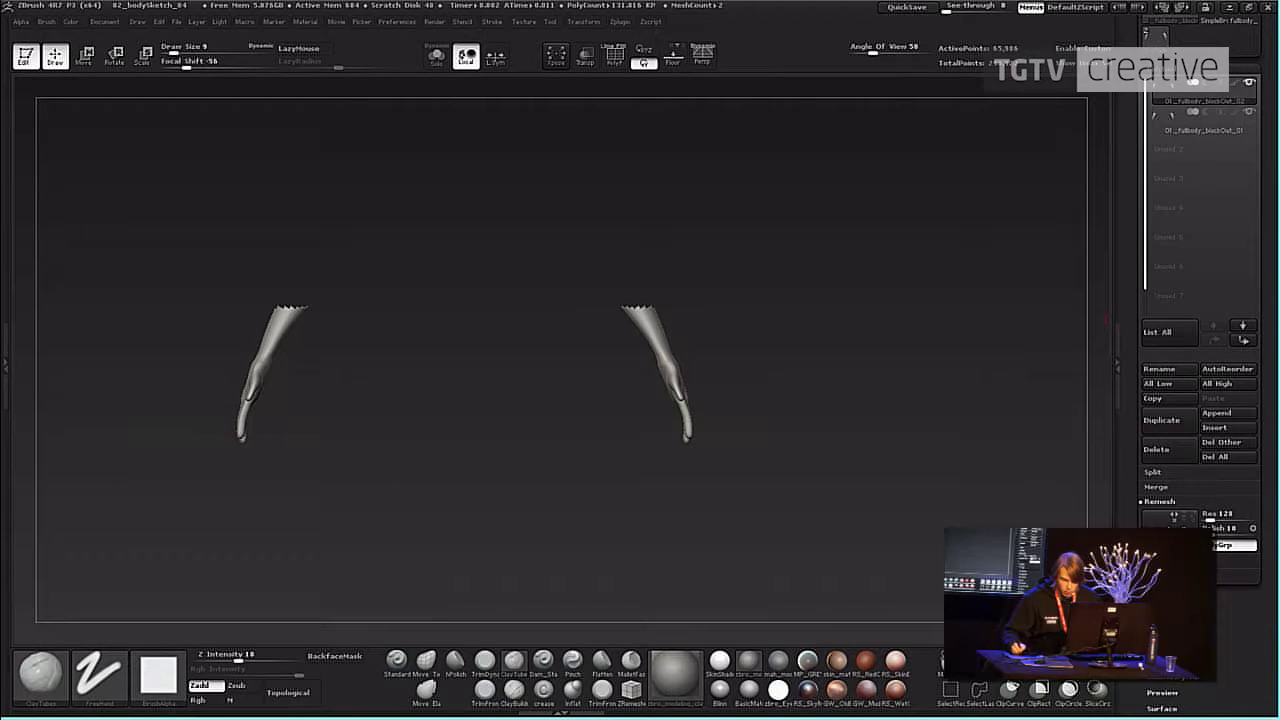
left_click(1168, 596)
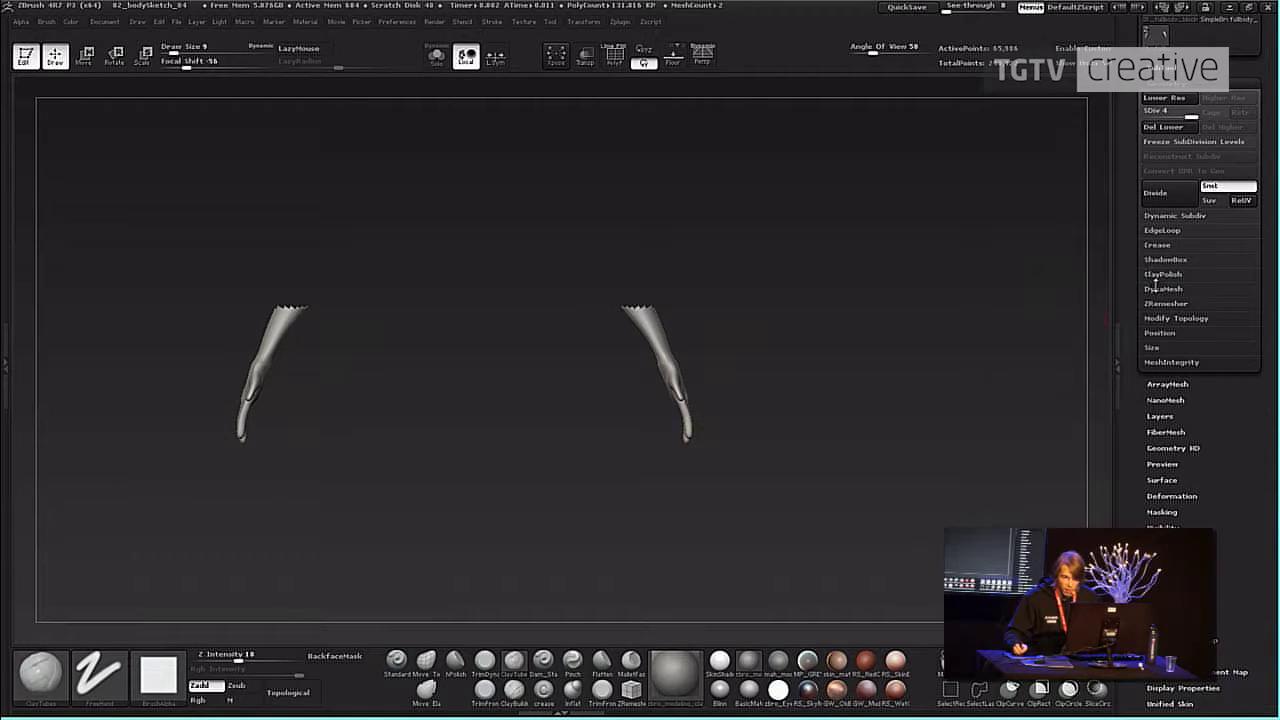
left_click(1164, 319)
left_click(1160, 377)
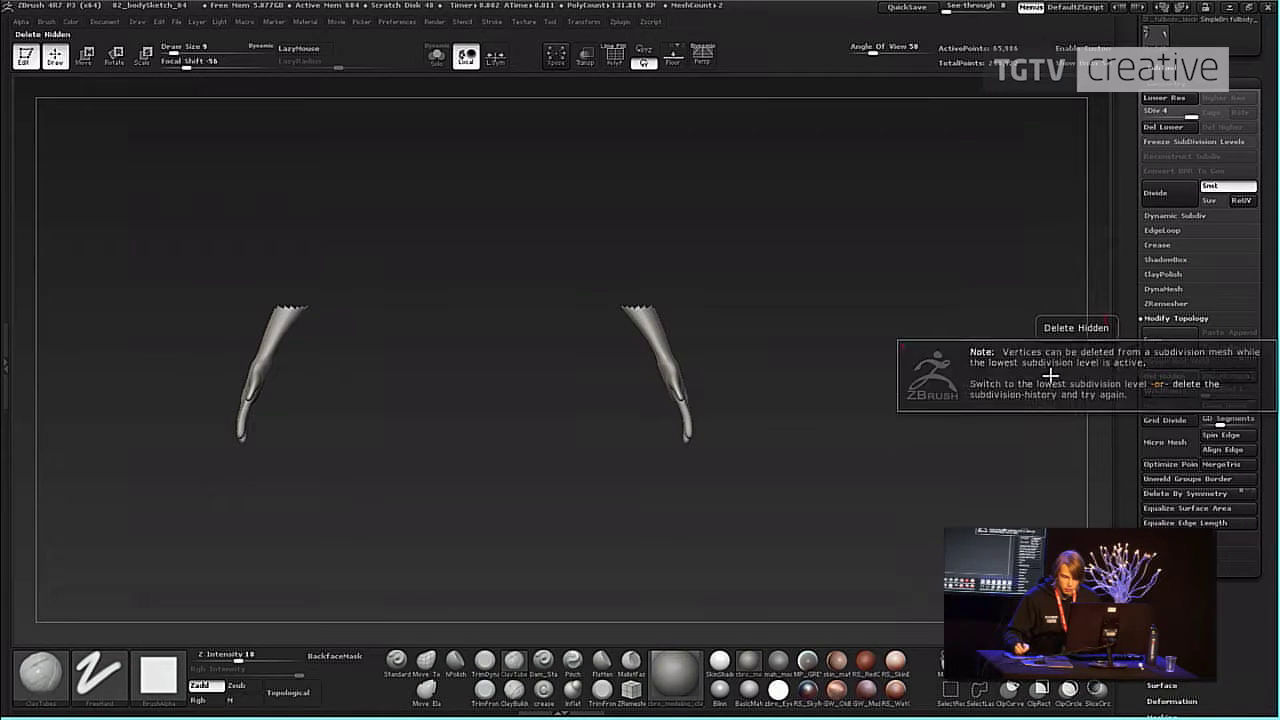
key("shift+d")
key("shift+d")
key("shift+d")
left_click(1167, 377)
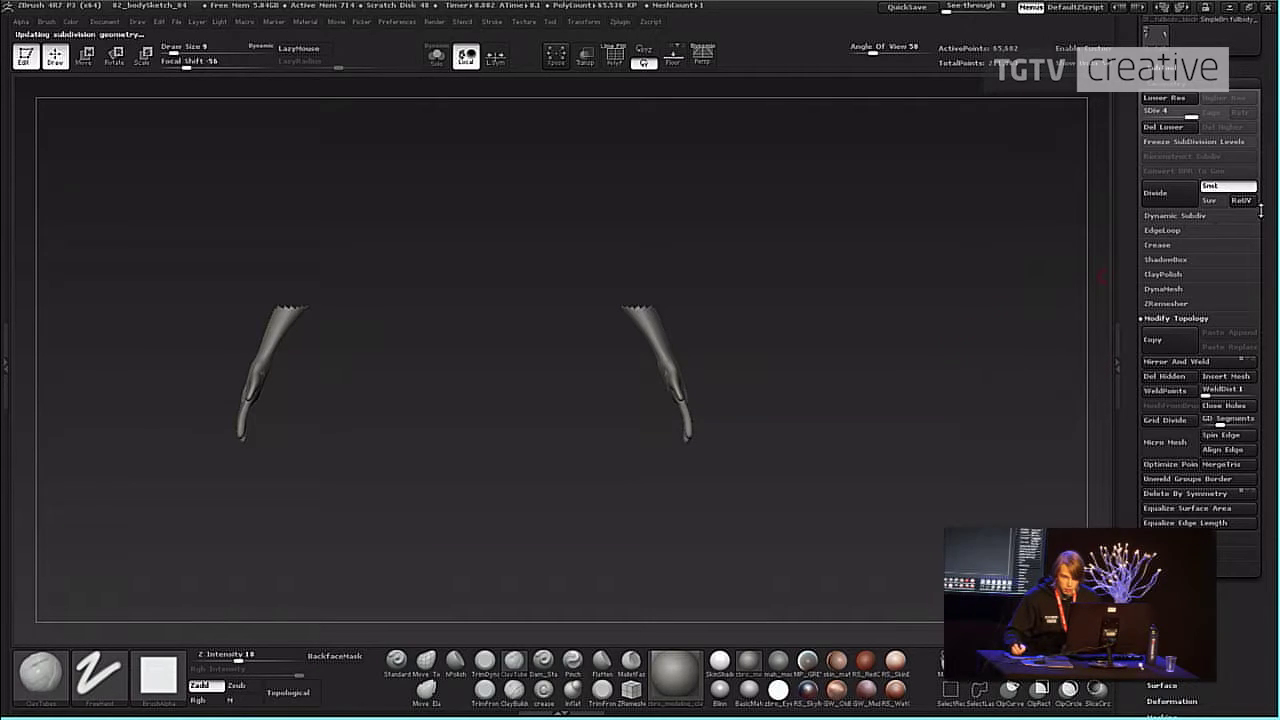
Select the original 01_fullbody_blockOut_01 subtool and unhide its full body geometry.
left_click_drag(1261, 210, 1267, 422)
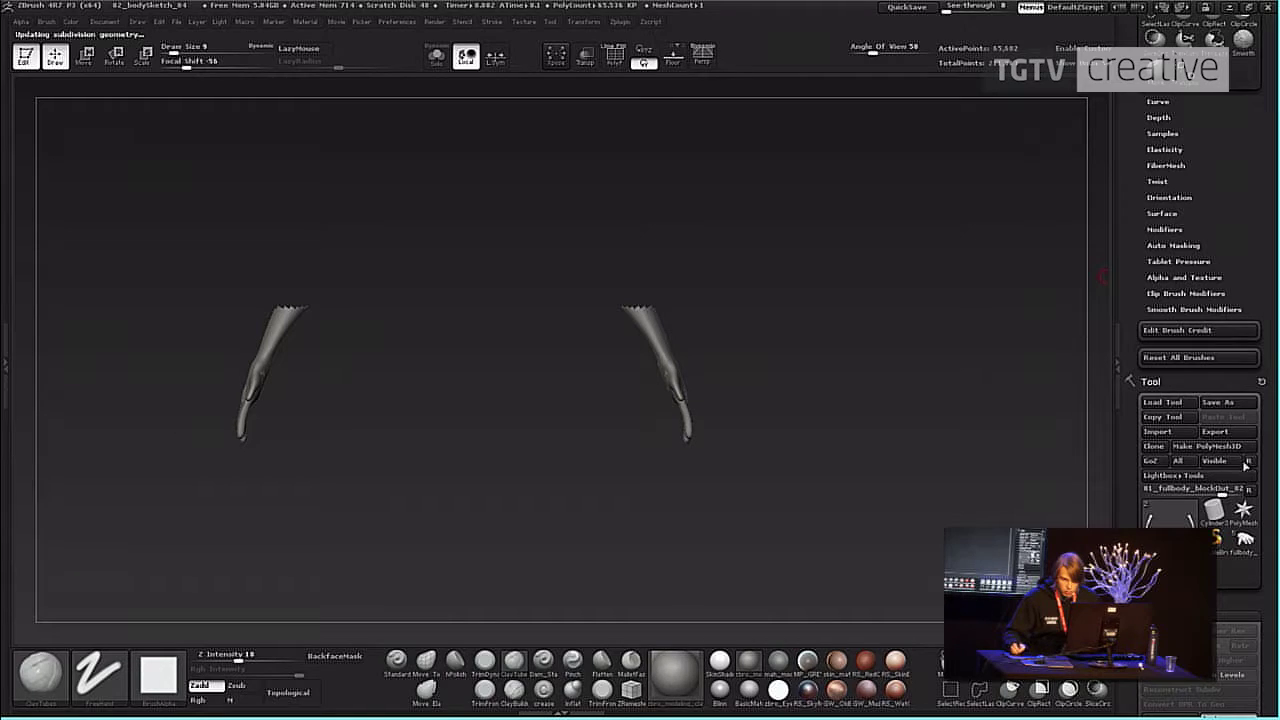
mouse_move(1170, 516)
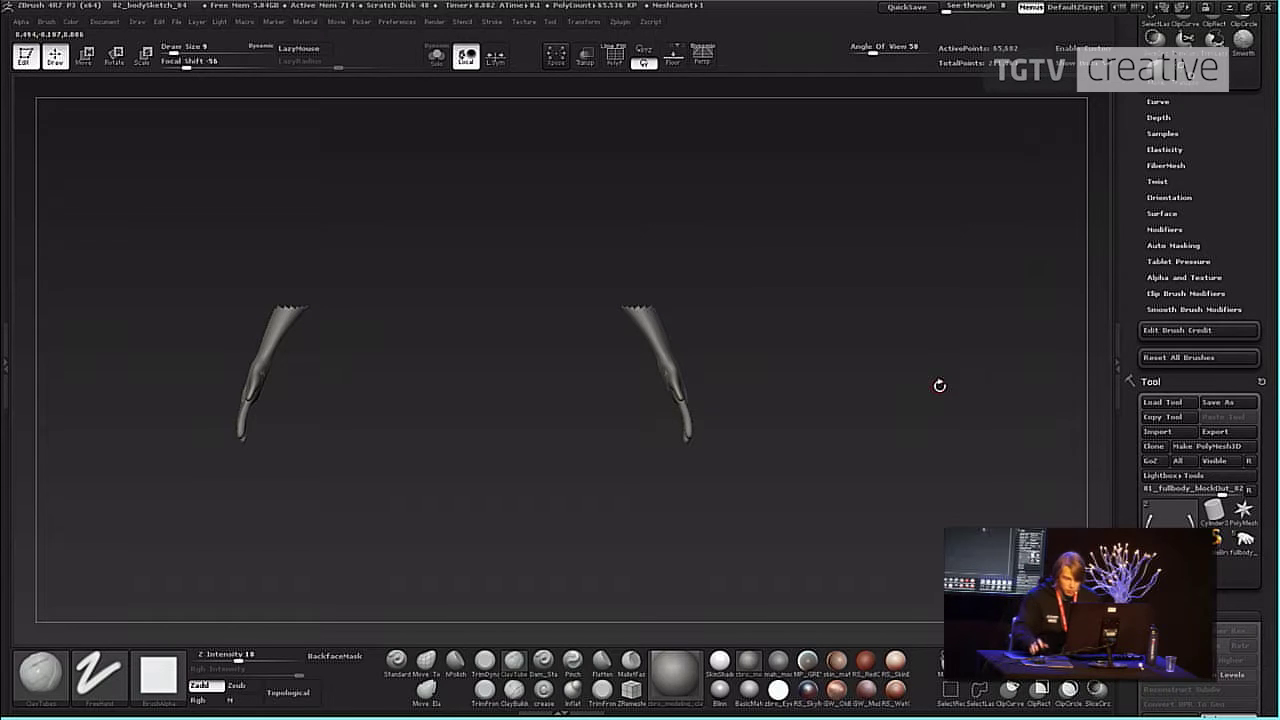
left_click_drag(1270, 518, 1233, 354)
scroll(1232, 352, "up", 10)
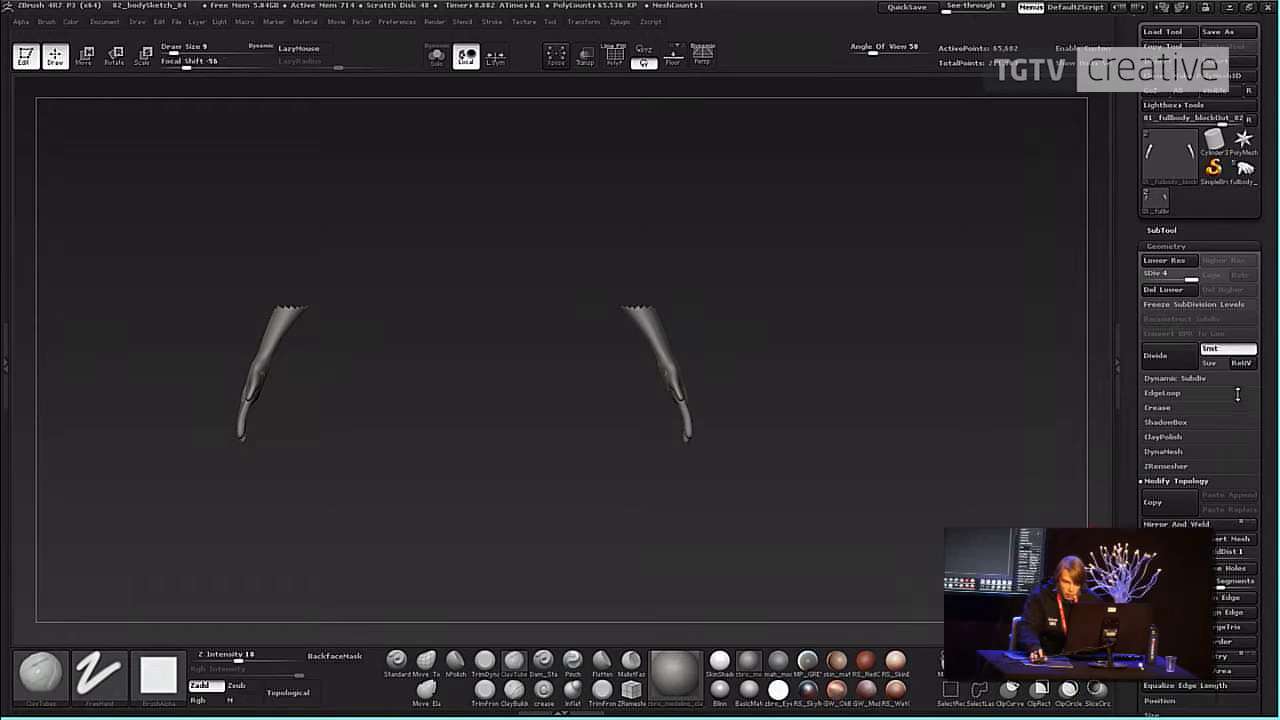
scroll(1160, 232, "down", 1)
scroll(1173, 266, "down", 1)
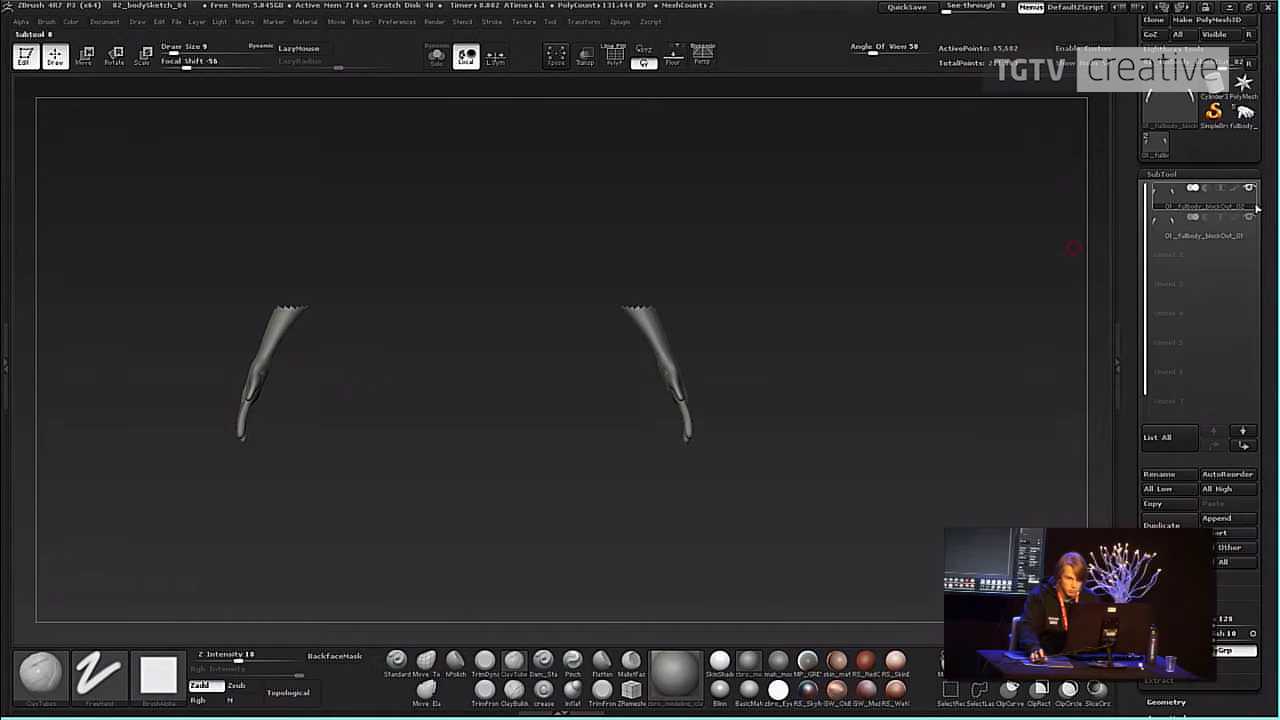
left_click(1180, 228)
left_click(1042, 291, "ctrl+shift")
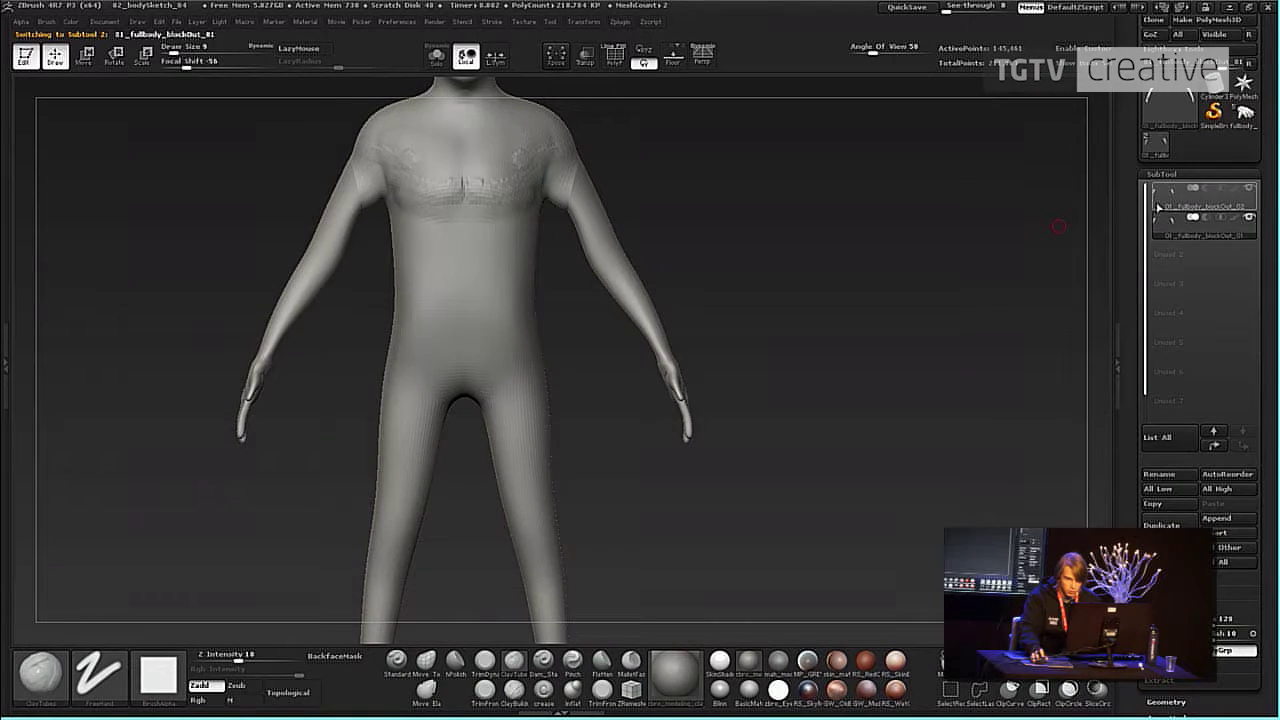
Switch to the duplicated forearm subtool and hide the full-body subtool to view the hands alone.
left_click_drag(1020, 247, 961, 278)
left_click(1250, 218)
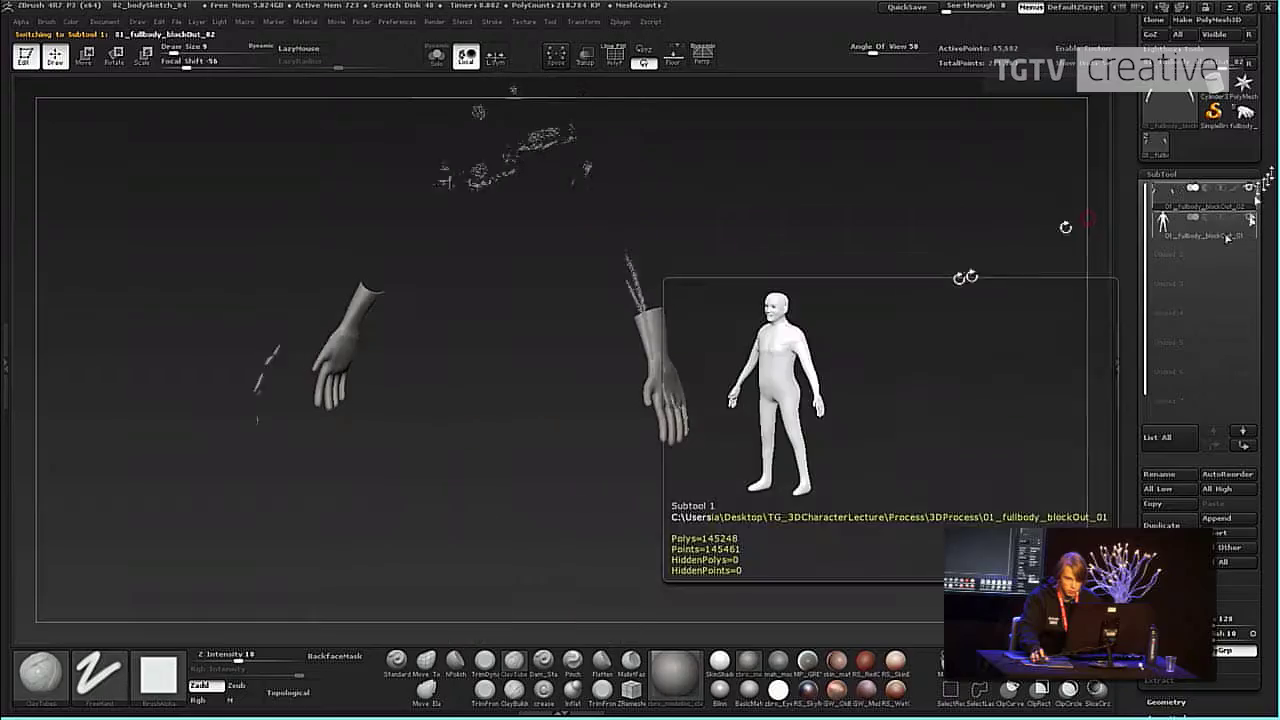
left_click_drag(832, 319, 888, 331)
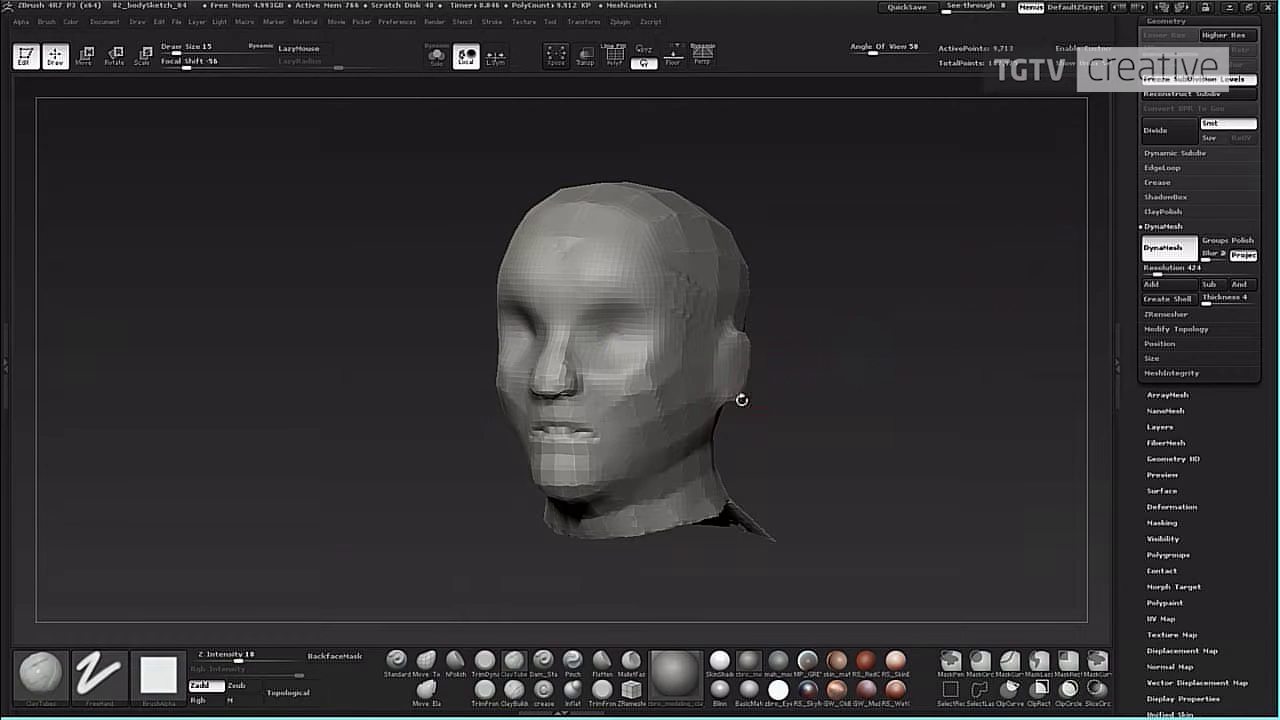
Switch to the Move brush at draw size 13 and pull long symmetrical horns out of the sides of the head.
key("b")
key("m")
key("v")
key("b")
key("m")
key("v")
key("s")
left_click_drag(687, 258, 928, 269)
key("s")
left_click_drag(745, 250, 1023, 156)
left_click_drag(745, 240, 1012, 102)
mouse_move(760, 260)
left_mouse_down()
mouse_move(866, 243)
mouse_move(846, 257)
mouse_move(894, 266)
mouse_move(918, 290)
mouse_move(840, 335)
mouse_move(903, 260)
mouse_move(949, 308)
mouse_move(945, 277)
left_mouse_up()
With the wireframe shown, remesh the stretched horns with DynaMesh and set the DynaMesh resolution to 1016.
key("shift+f")
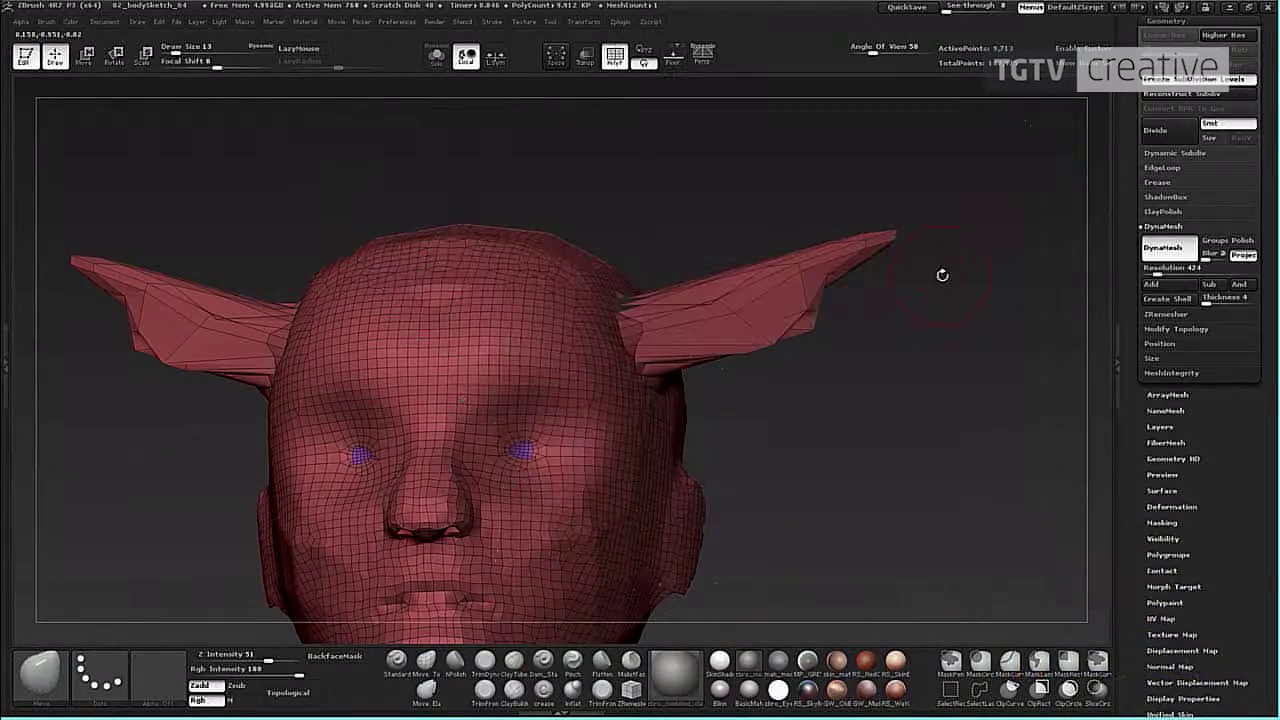
left_click_drag(975, 285, 1020, 300)
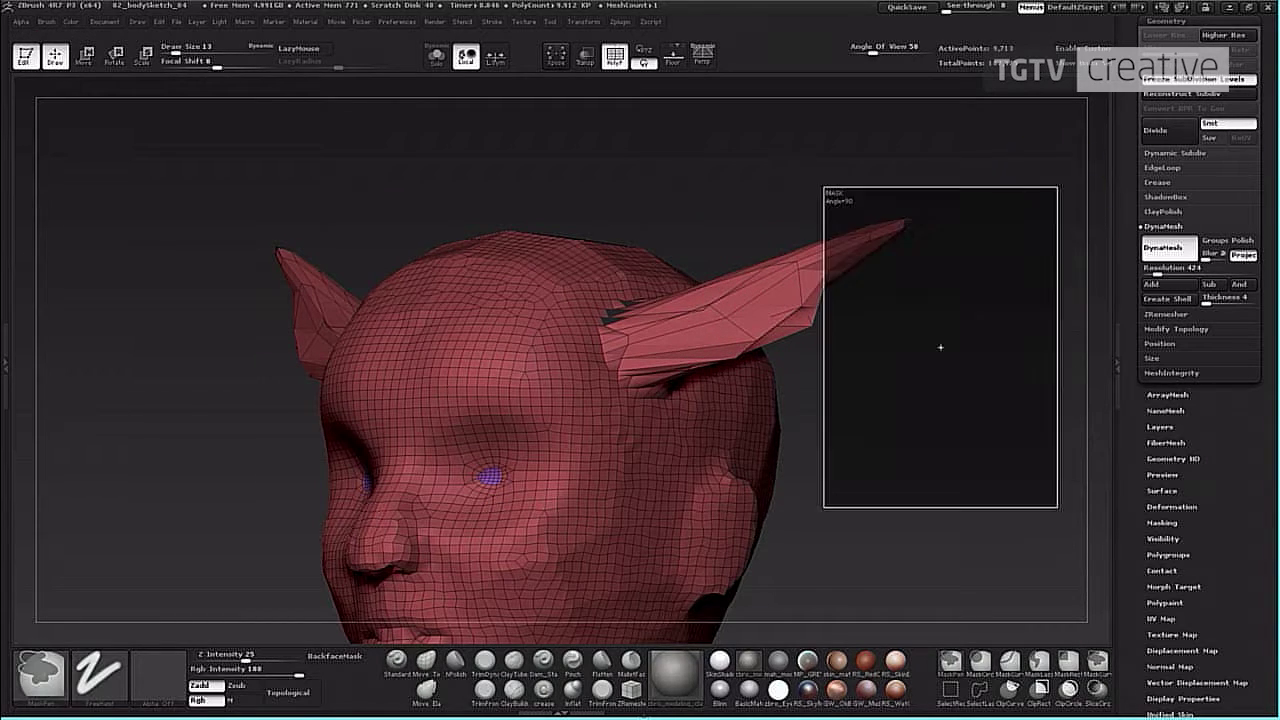
left_click_drag(943, 397, 920, 425, "ctrl")
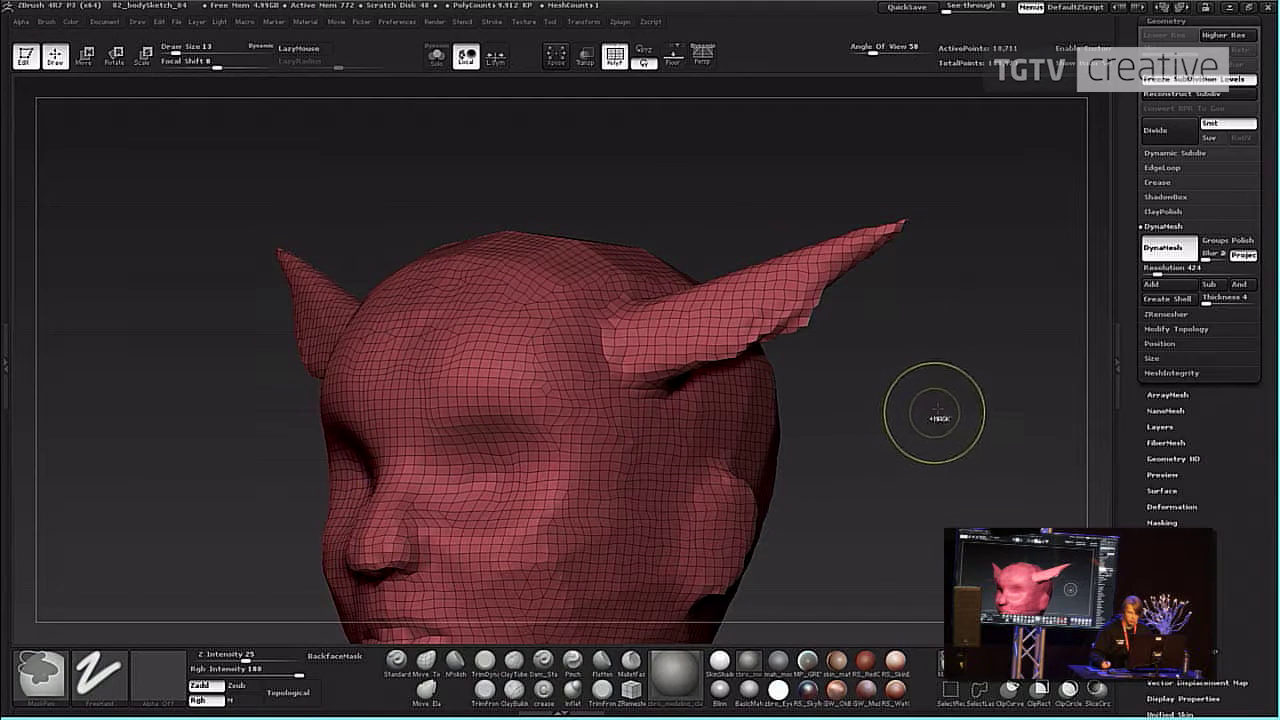
left_click_drag(945, 373, 817, 346)
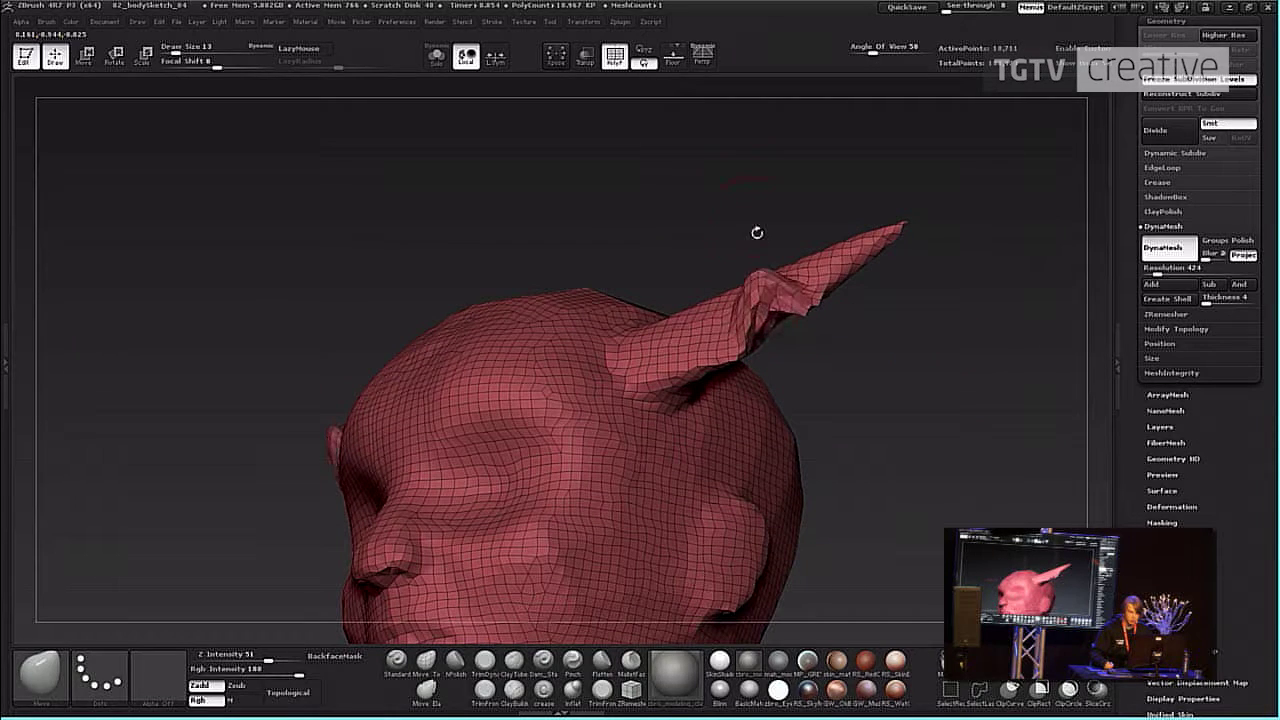
left_click_drag(930, 370, 1010, 325, "shift")
left_click(1171, 274)
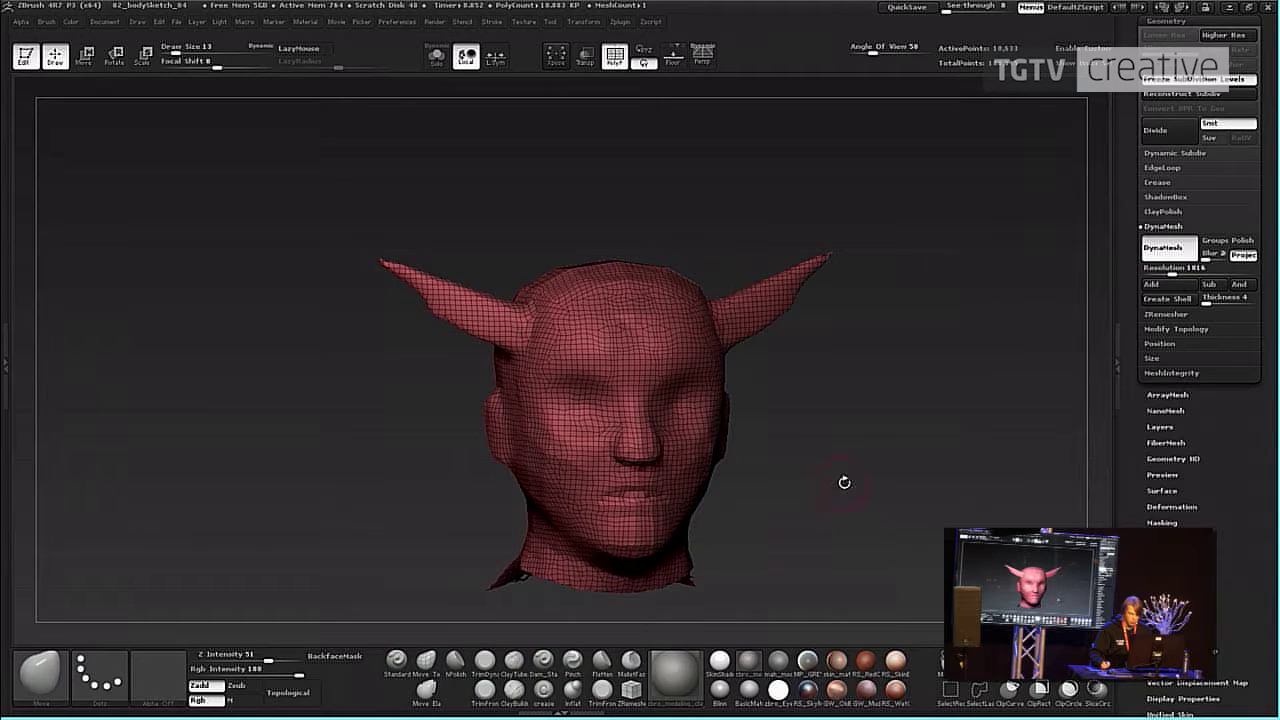
Switch to the ClayTubes brush, hide the wireframe, and build up and smooth the area below the eyes.
left_click_drag(845, 483, 811, 480)
left_click_drag(898, 442, 911, 466, "alt")
key("b")
key("c")
key("t")
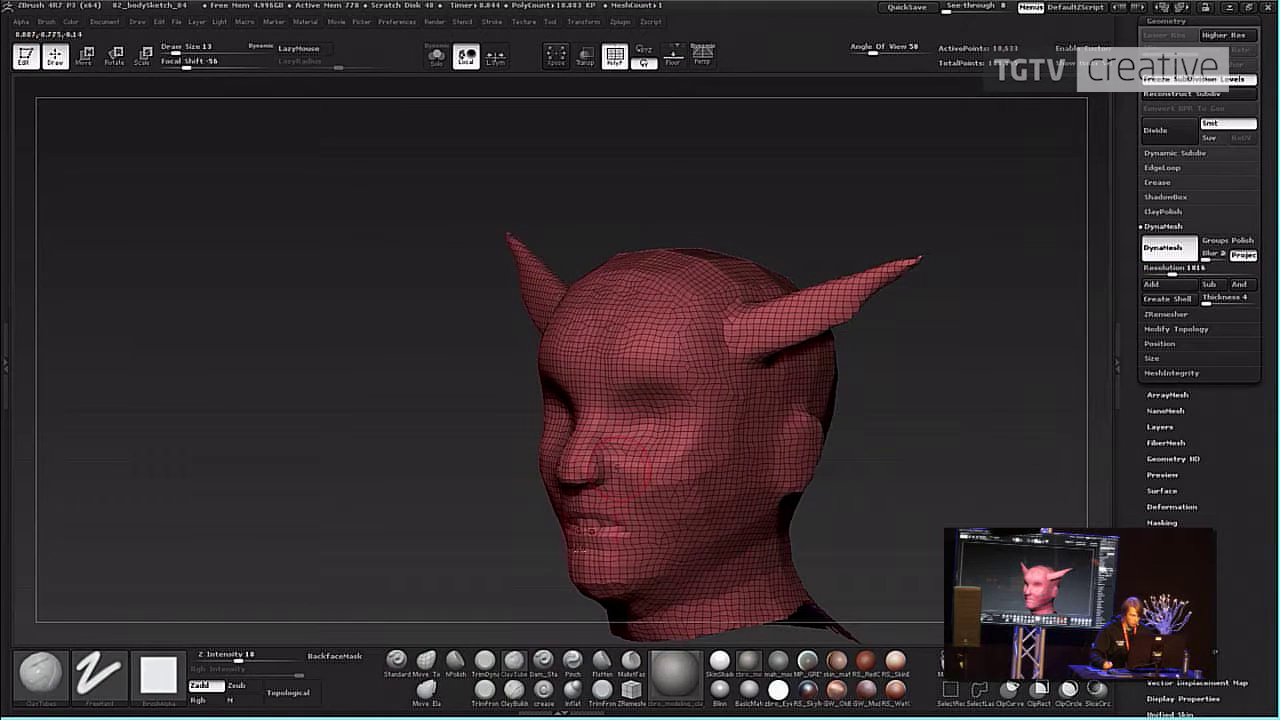
left_click_drag(622, 433, 668, 431)
key("shift+f")
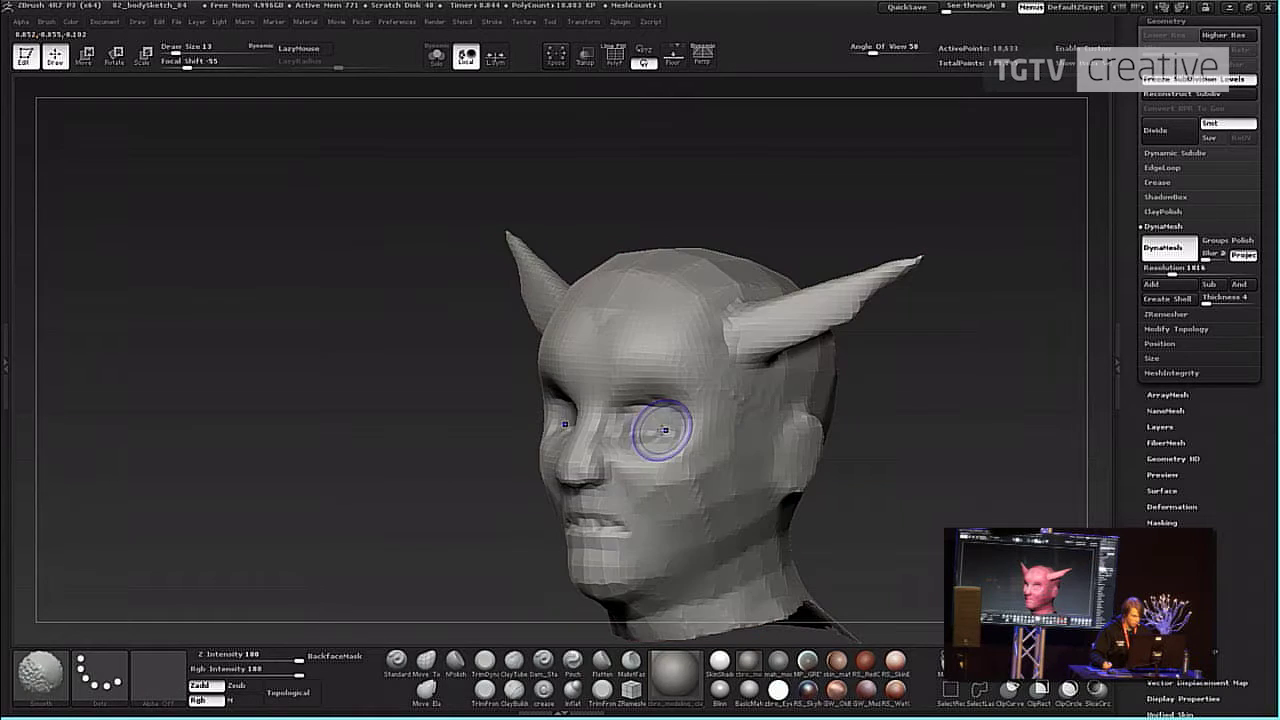
mouse_move(659, 430)
right_mouse_down()
mouse_move(667, 422)
mouse_move(652, 432)
right_mouse_up()
Undo a trial stroke across the brow, build up the lower forehead with ClayTubes and smooth around the eyes and nose.
left_click_drag(602, 394, 690, 390)
key("ctrl+z")
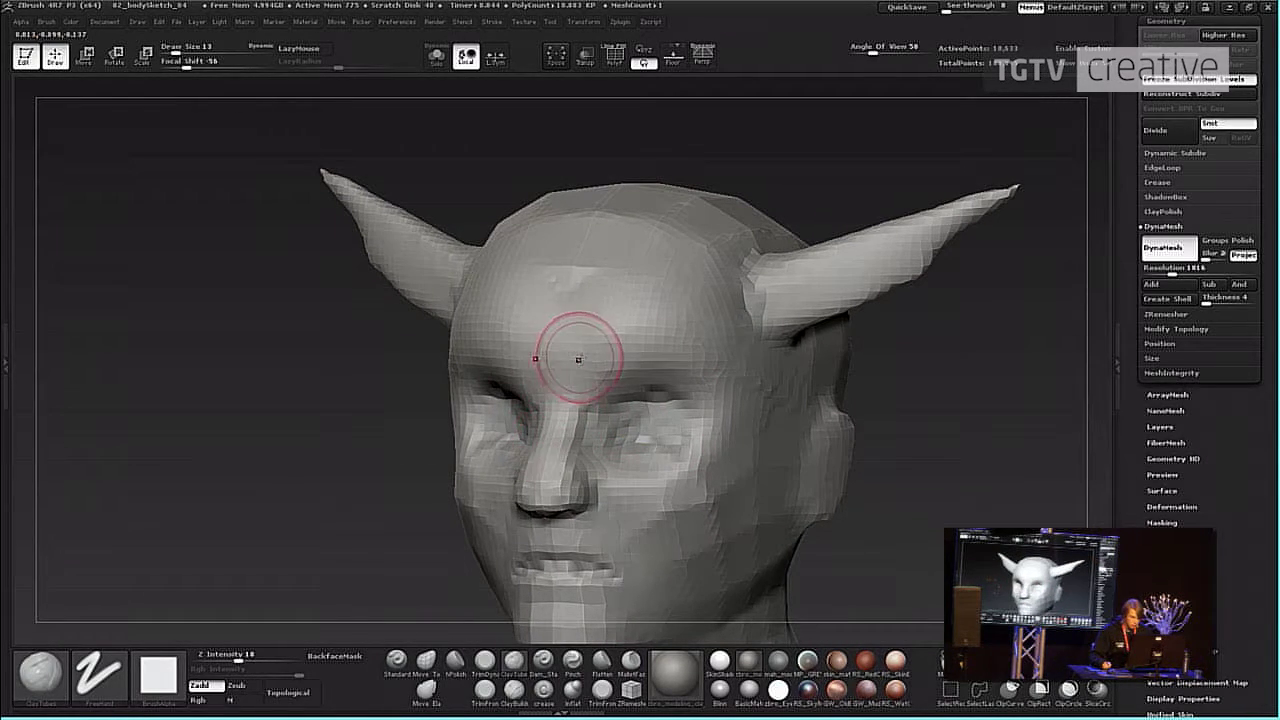
mouse_move(580, 360)
left_mouse_down()
mouse_move(652, 368)
mouse_move(686, 402)
mouse_move(616, 345)
left_mouse_up()
mouse_move(612, 372)
right_mouse_down()
mouse_move(520, 378)
mouse_move(600, 385)
right_mouse_up()
mouse_move(600, 385)
right_mouse_down("ctrl")
mouse_move(600, 330)
mouse_move(609, 434)
right_mouse_up("ctrl")
right_click_drag(560, 420, 640, 425)
left_click_drag(609, 434, 578, 435, "shift")
Set the brush draw size to 10 and toggle the wireframe on and off to check the head's mesh density.
right_click_drag(606, 429, 628, 460)
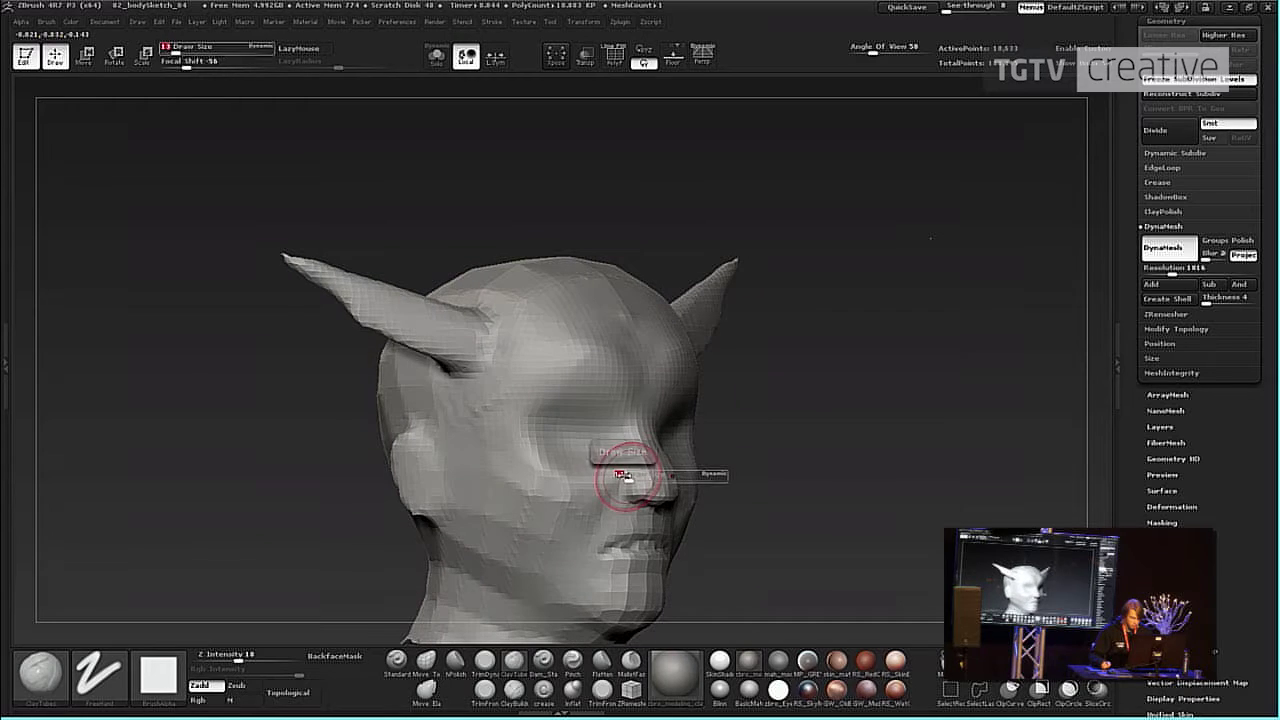
type("5")
key("Return")
type("s10")
key("Return")
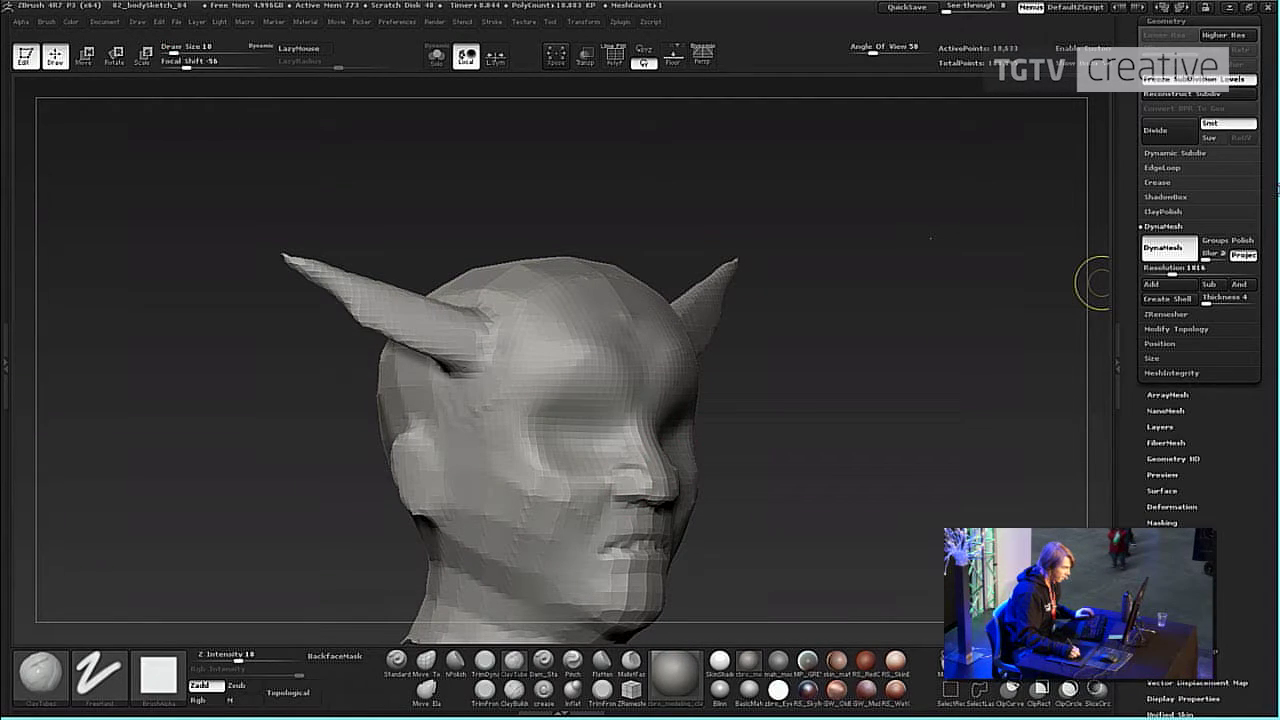
key("shift+f")
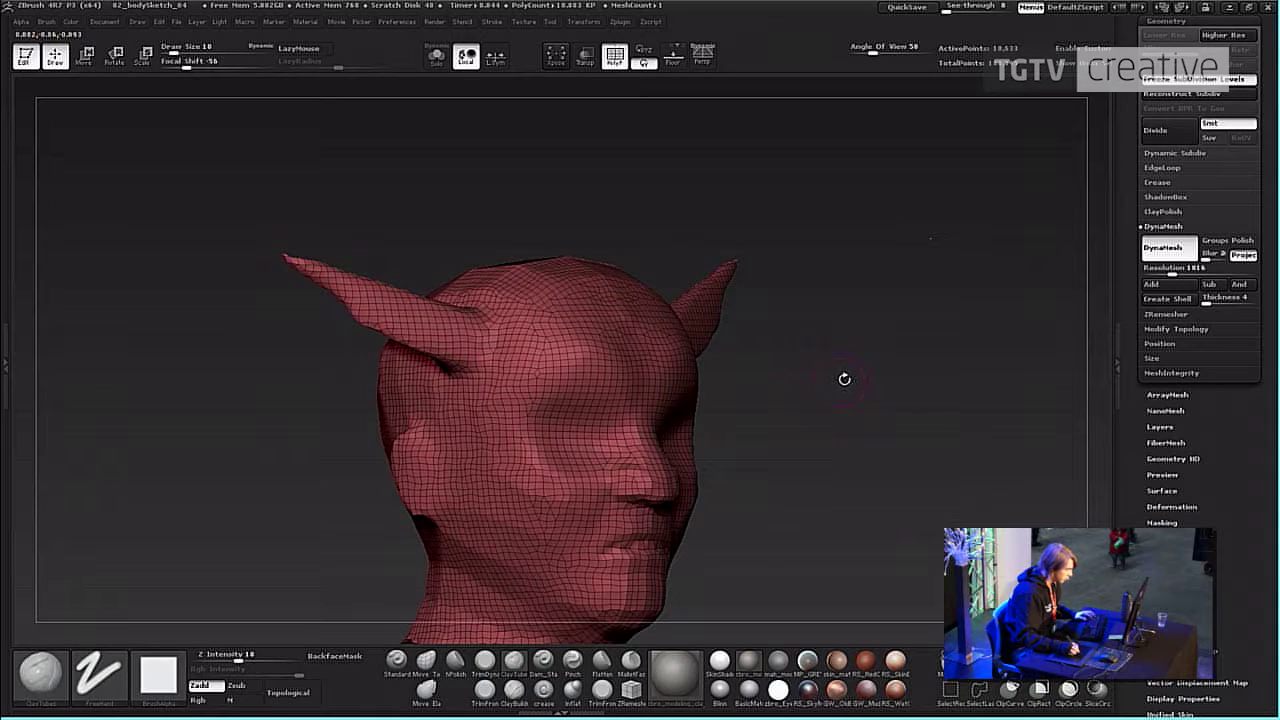
key("shift+f")
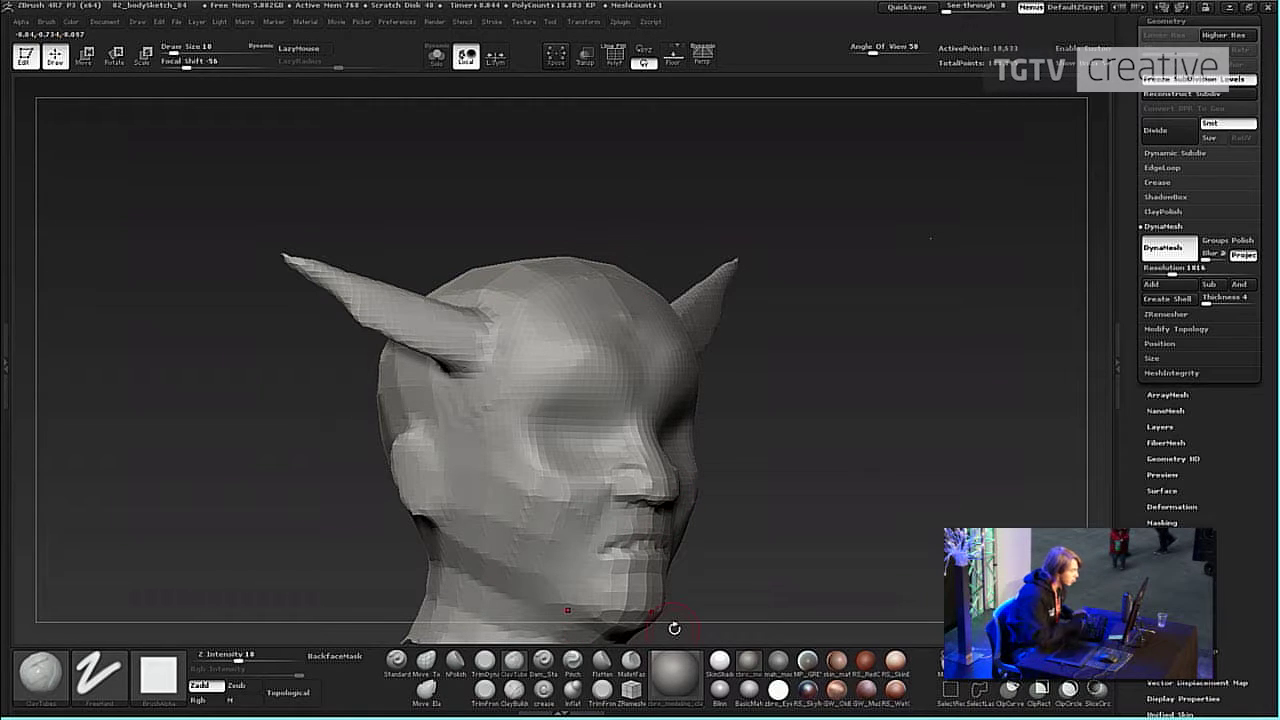
Switch to the fullbody_basemesh_01 tool and frame the complete figure.
left_click_drag(1257, 445, 1263, 557)
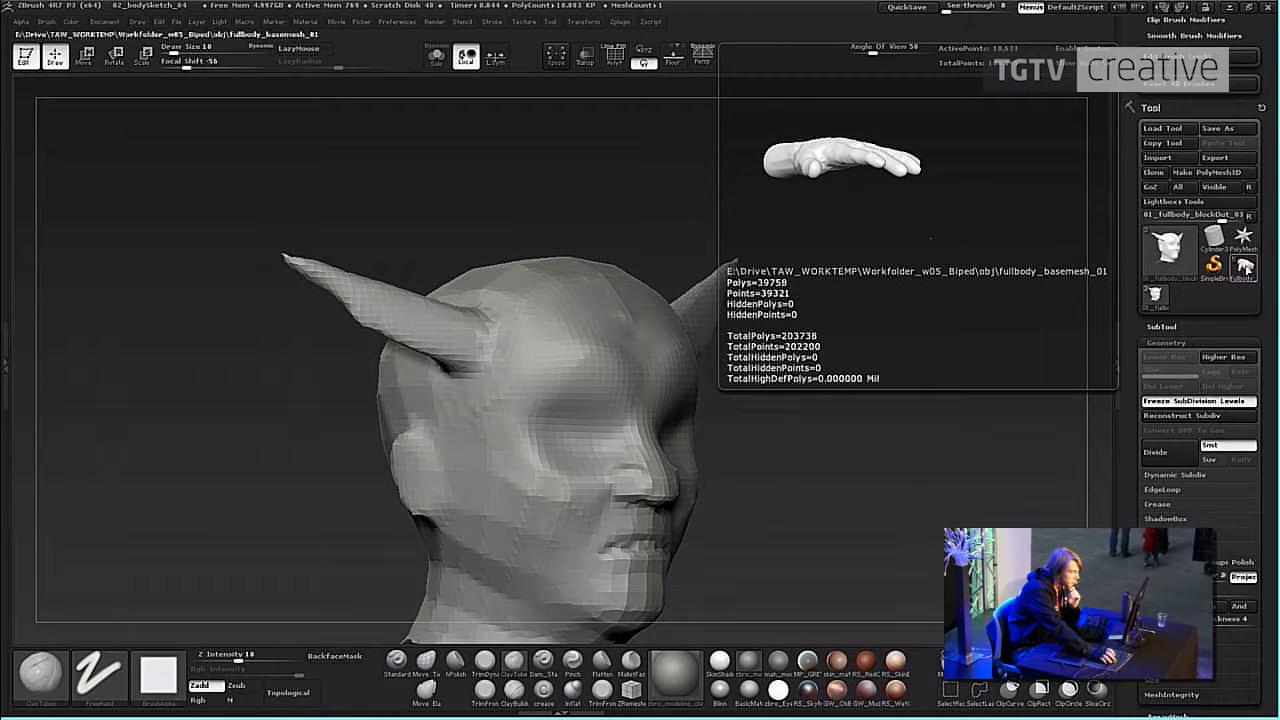
left_click(1245, 265)
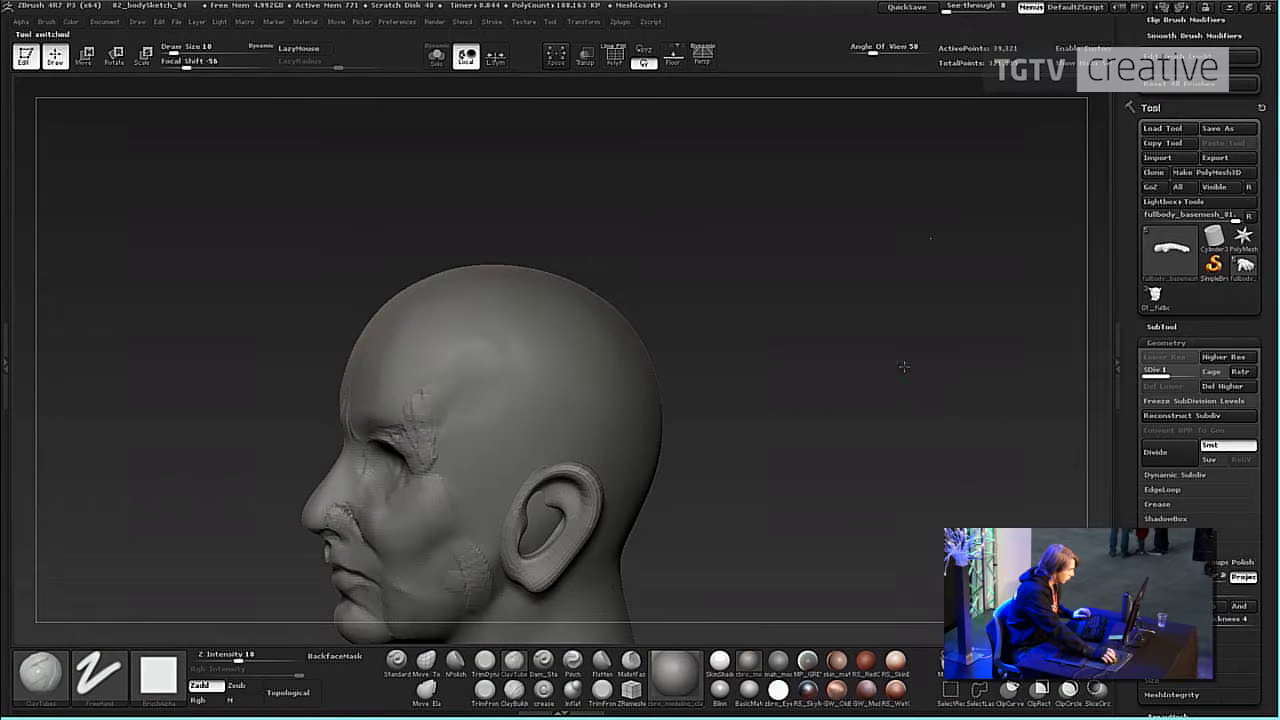
key("f")
key("f")
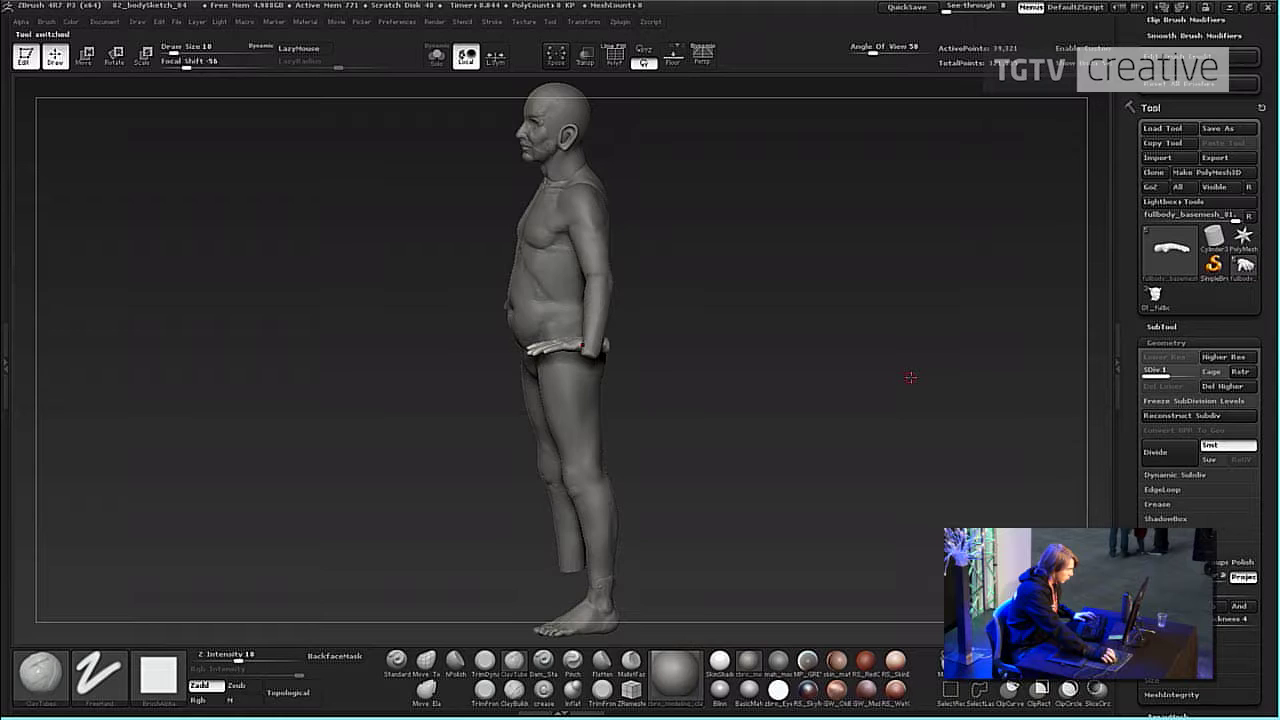
Select the body subtool, bring the subtool list into view and isolate the headless body with Solo.
mouse_move(906, 374)
left_mouse_down()
mouse_move(840, 380)
mouse_move(769, 283)
mouse_move(787, 326)
mouse_move(821, 310)
left_mouse_up()
left_click(546, 302, "alt")
scroll(1266, 408, "down", 5)
left_click_drag(735, 149, 694, 164)
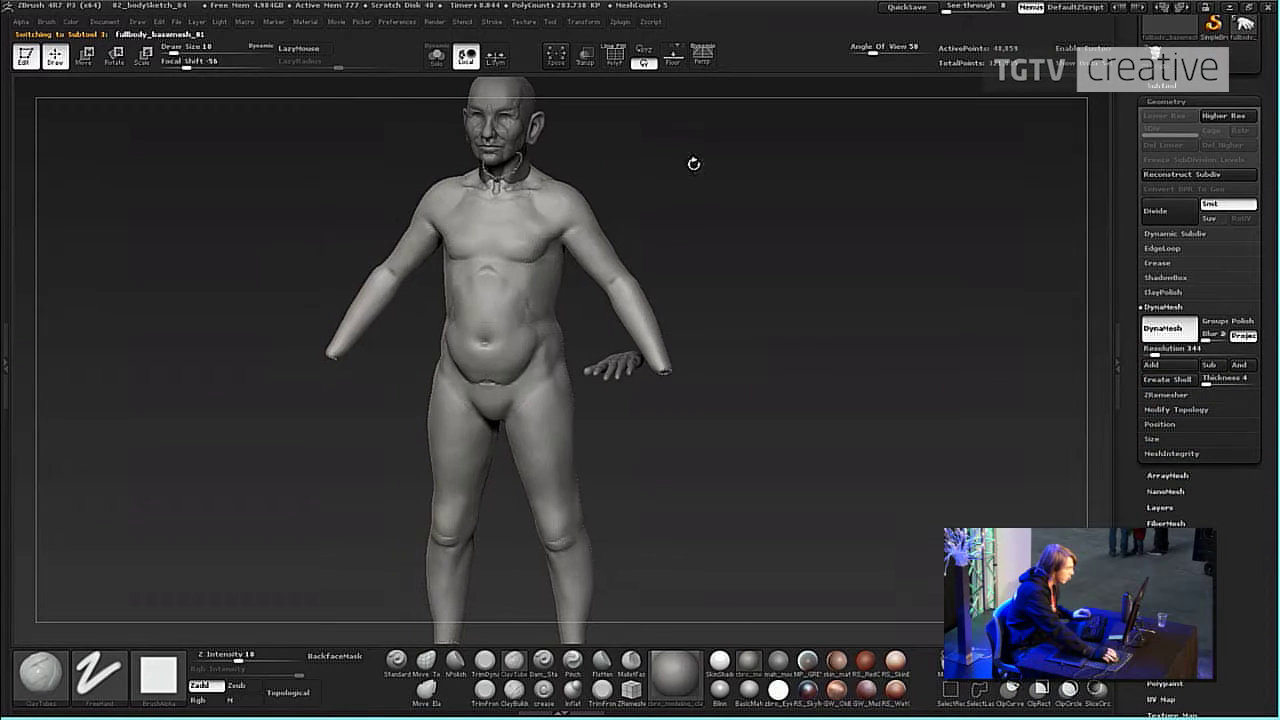
scroll(1230, 300, "up", 5)
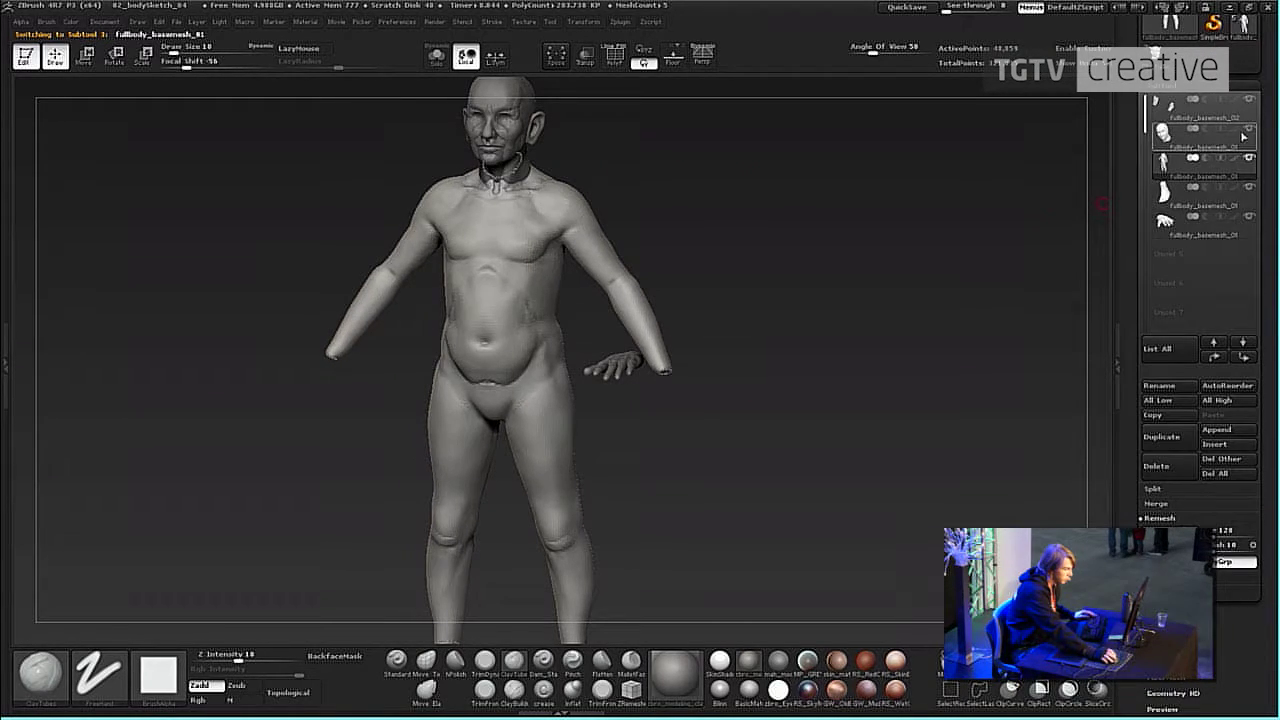
left_click(437, 56)
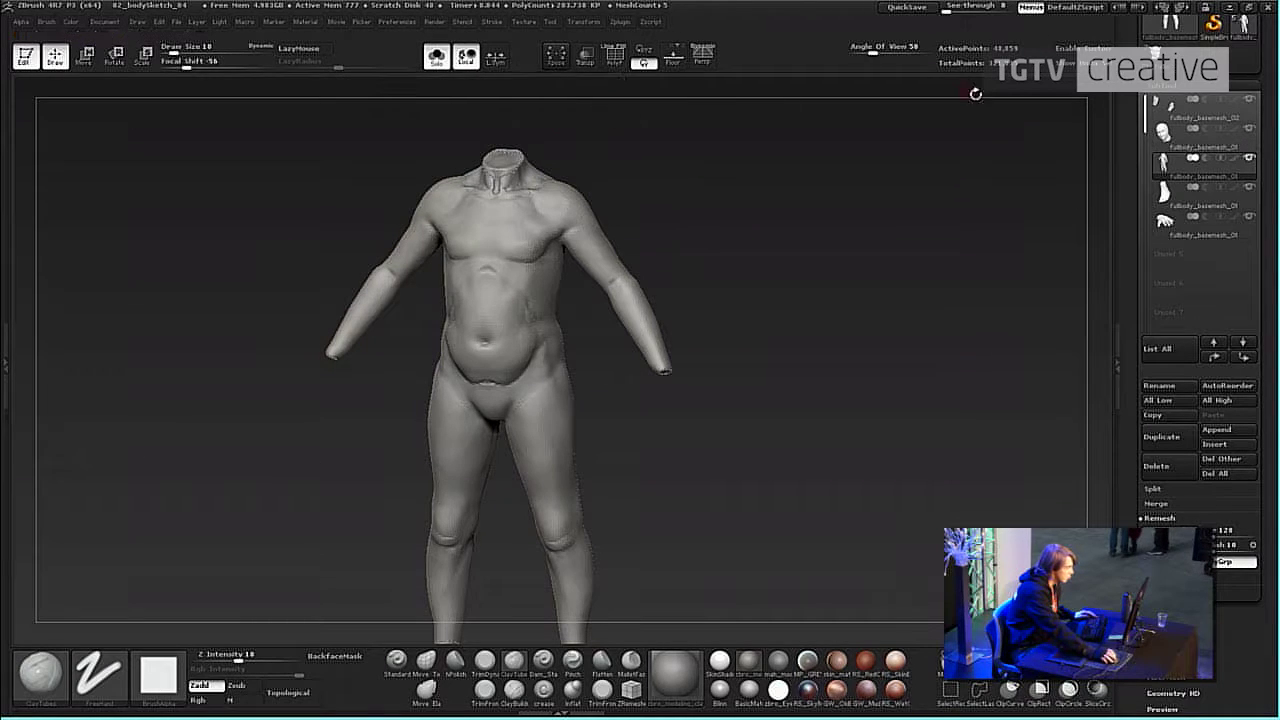
Select the head subtool, show its wireframe and examine the mesh from several angles with the wireframe on and off.
left_click(1165, 134)
key("shift+f")
key("f")
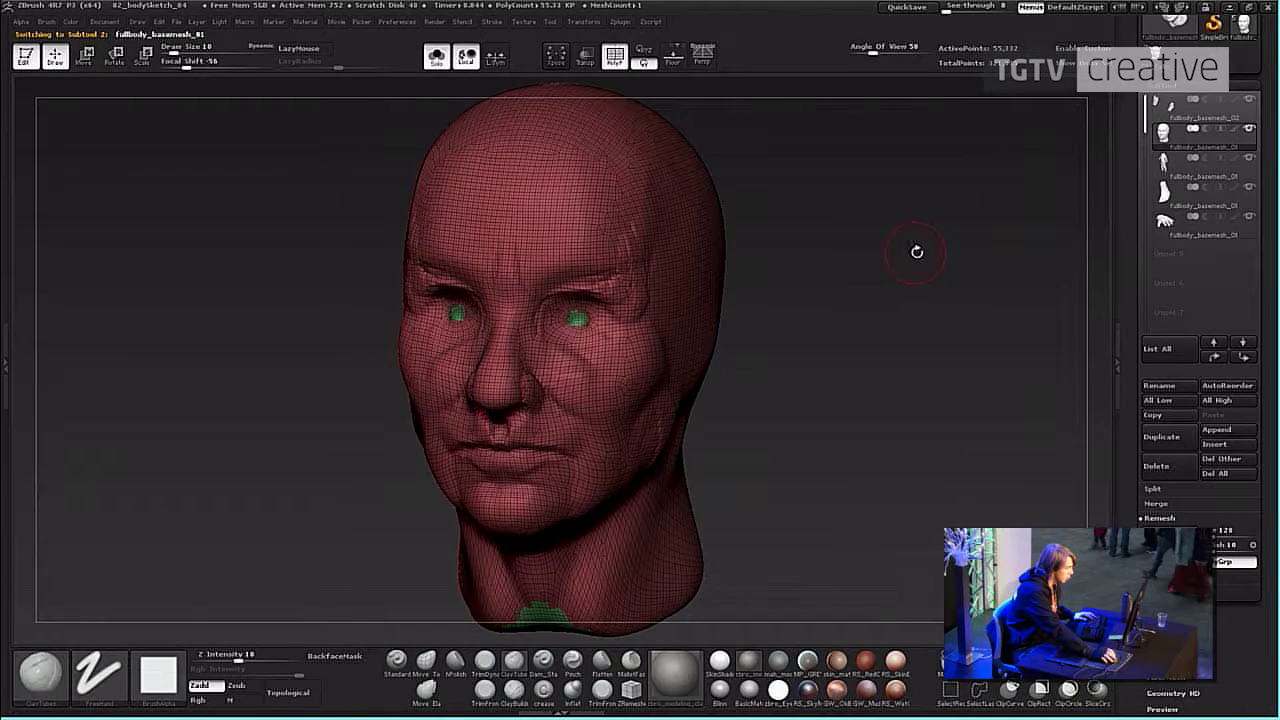
left_click_drag(917, 251, 1008, 277)
key("f")
mouse_move(882, 245)
left_mouse_down()
mouse_move(849, 254)
mouse_move(911, 217)
mouse_move(934, 323)
mouse_move(857, 329)
left_mouse_up()
key("shift+f")
mouse_move(1172, 110)
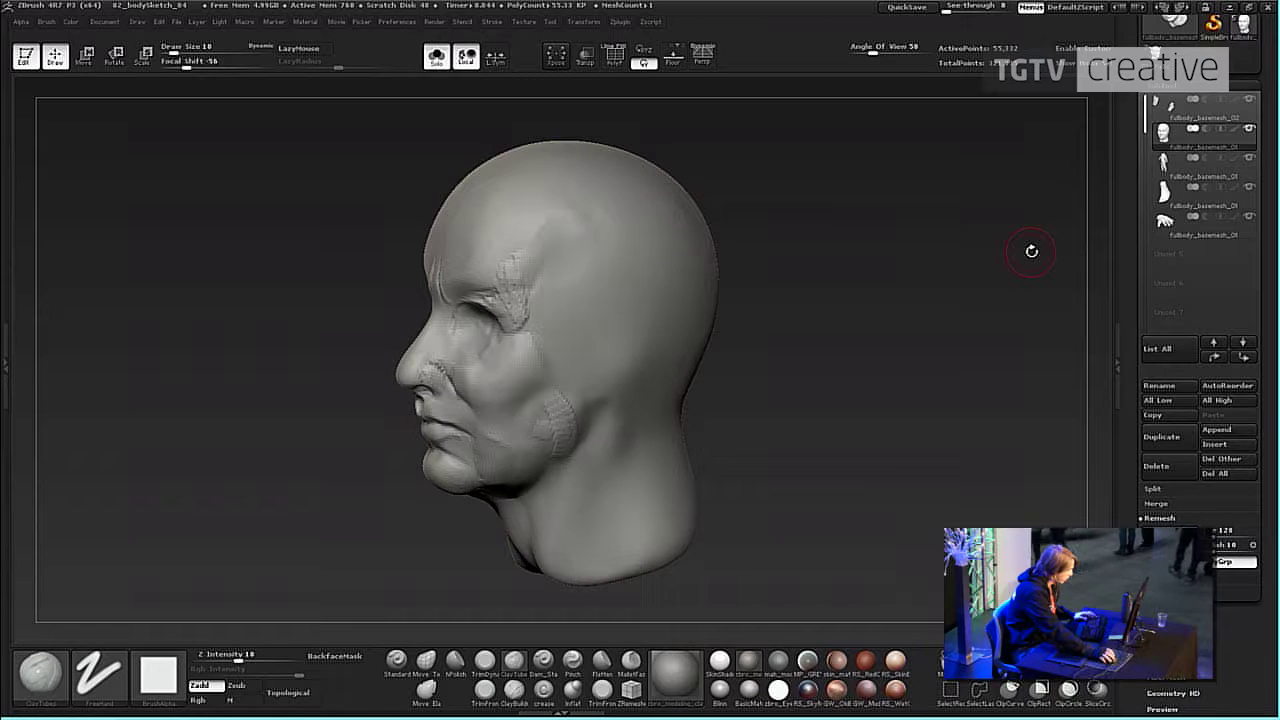
key("f")
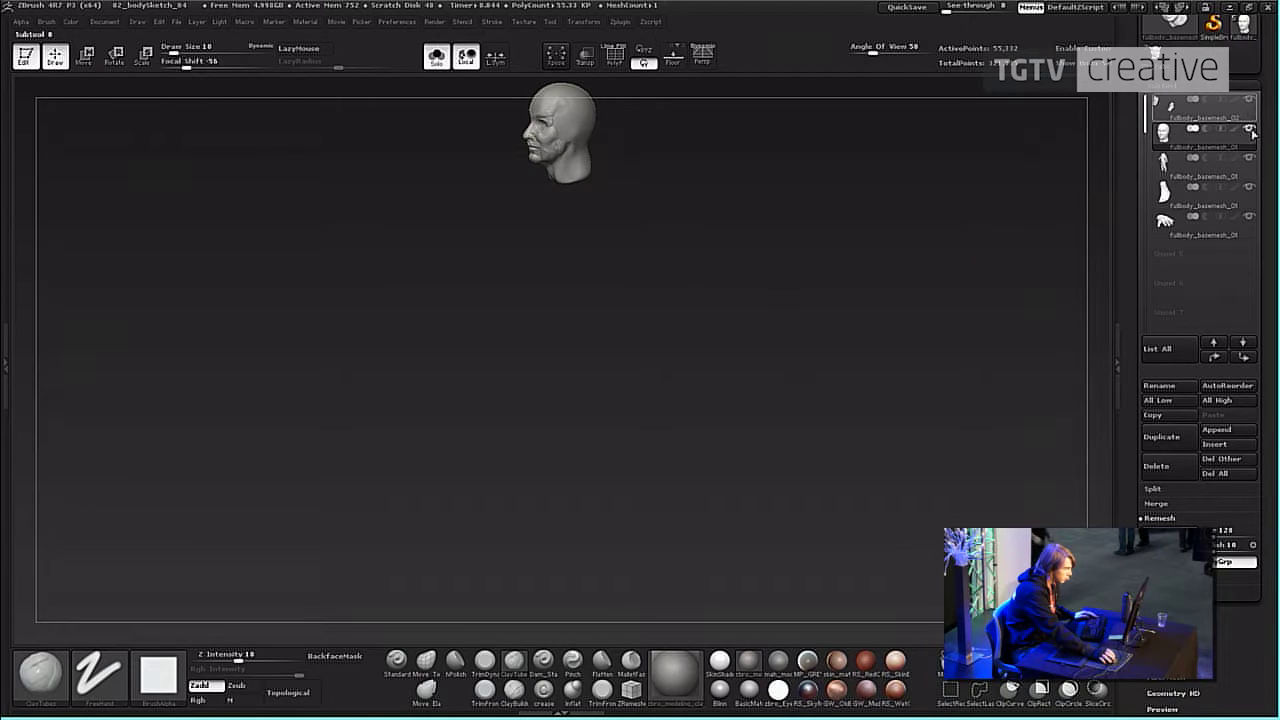
Turn off Solo, select the hand subtool and examine its mesh next to the forearm.
left_click(437, 59)
left_click_drag(722, 236, 811, 254)
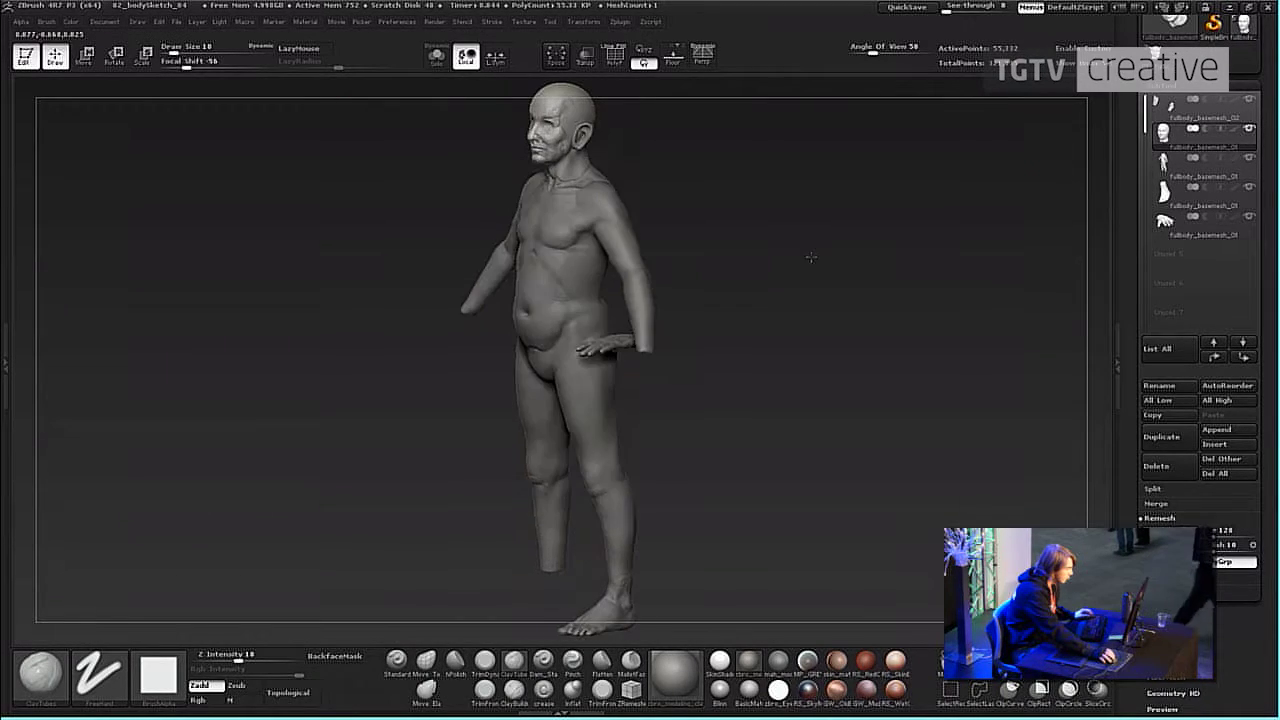
left_click(633, 342, "alt")
key("f")
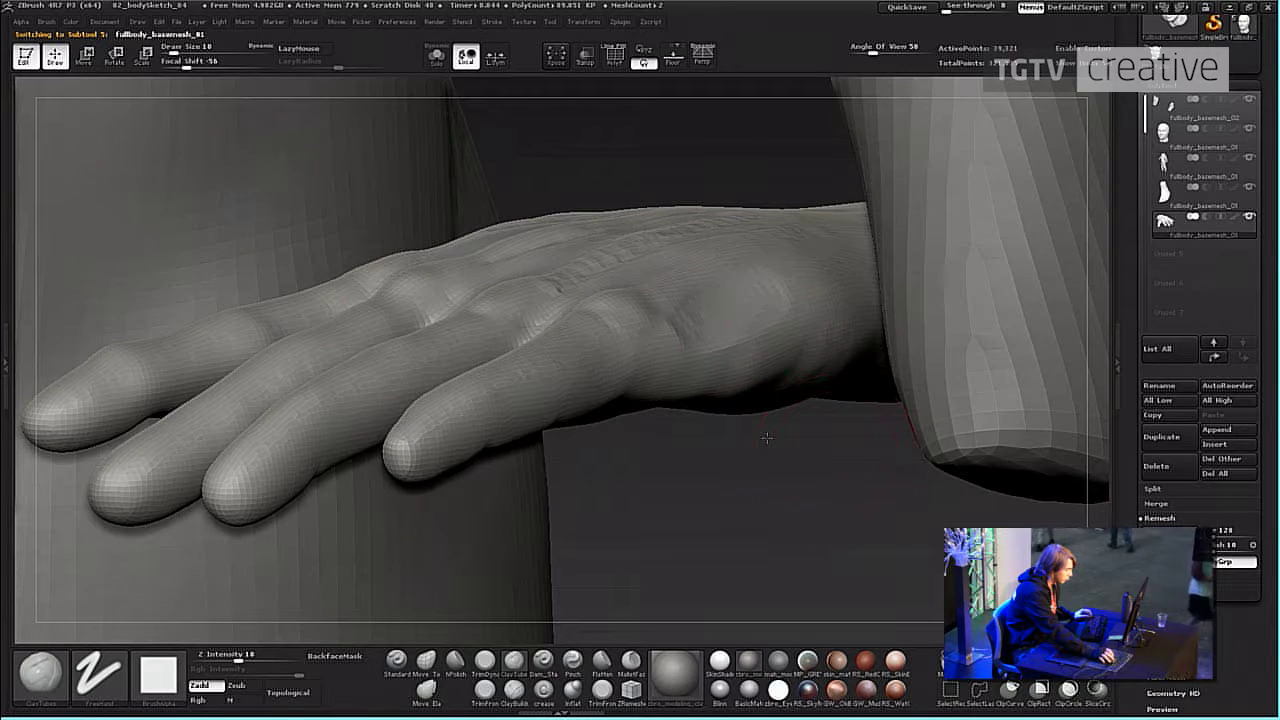
mouse_move(766, 438)
left_mouse_down("alt")
mouse_move(771, 448)
mouse_move(742, 455)
left_mouse_up("alt")
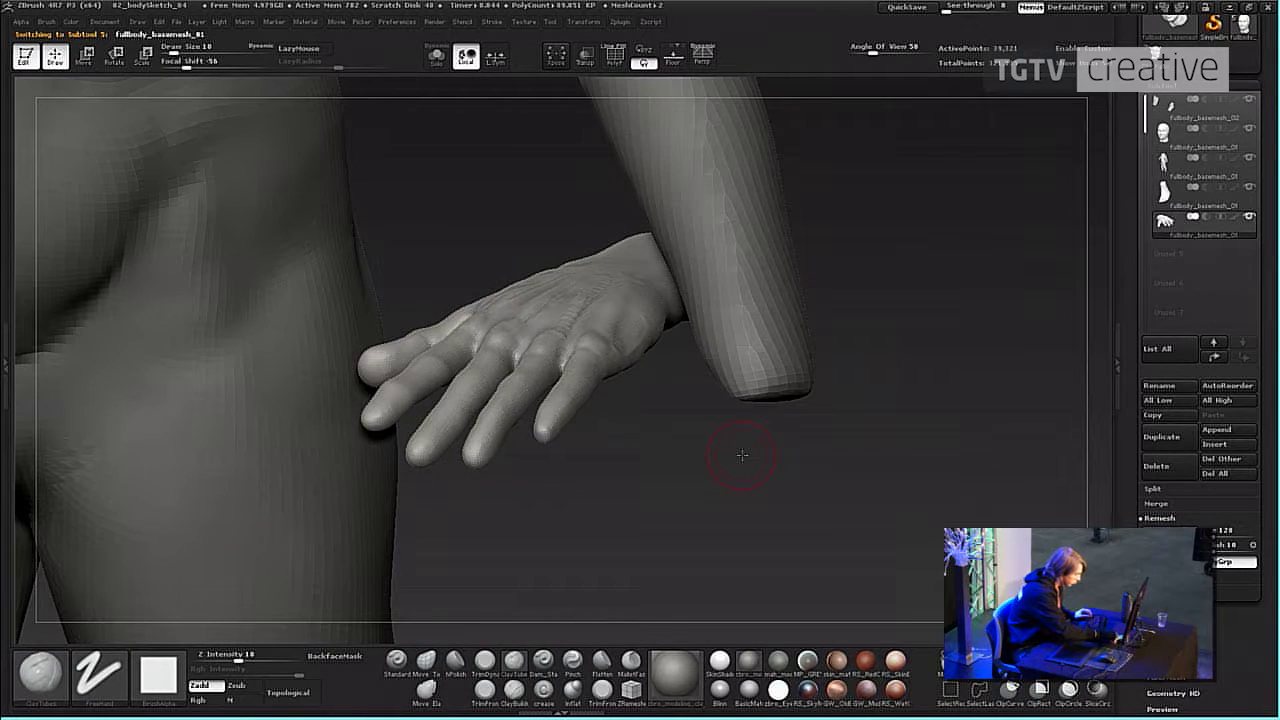
left_click_drag(824, 437, 769, 380, "alt")
key("alt+Tab")
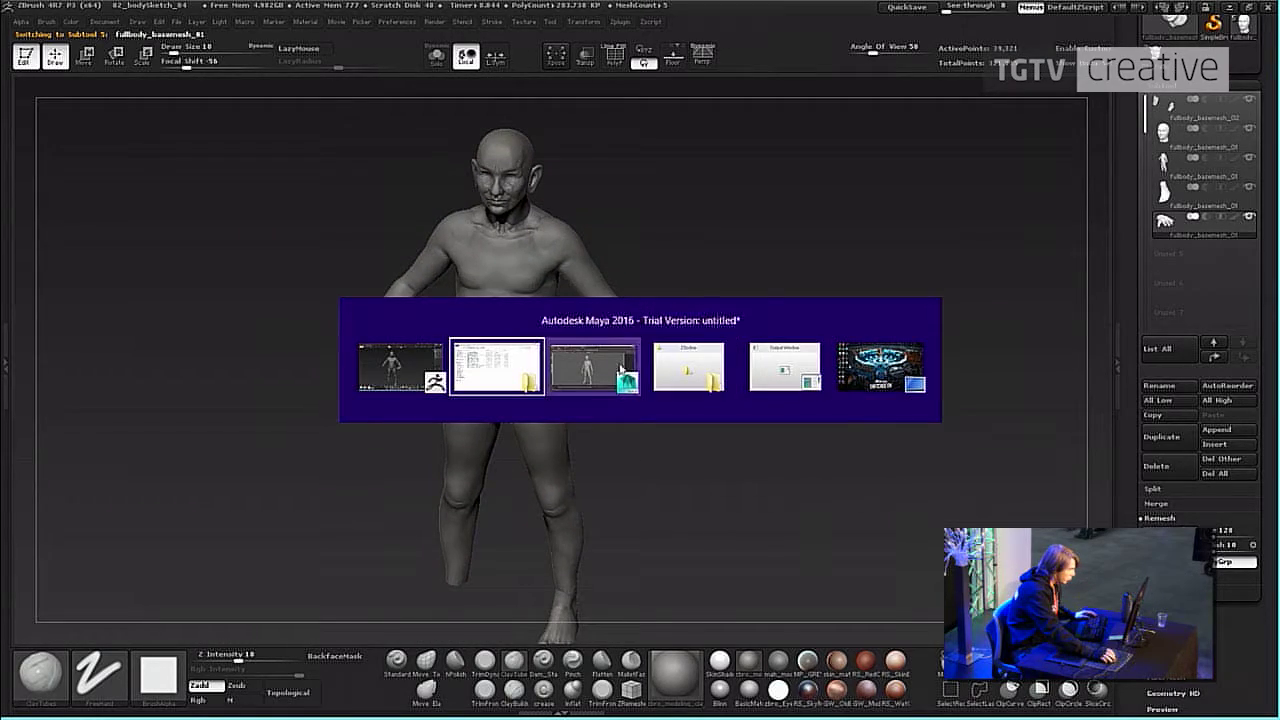
key("alt+Tab")
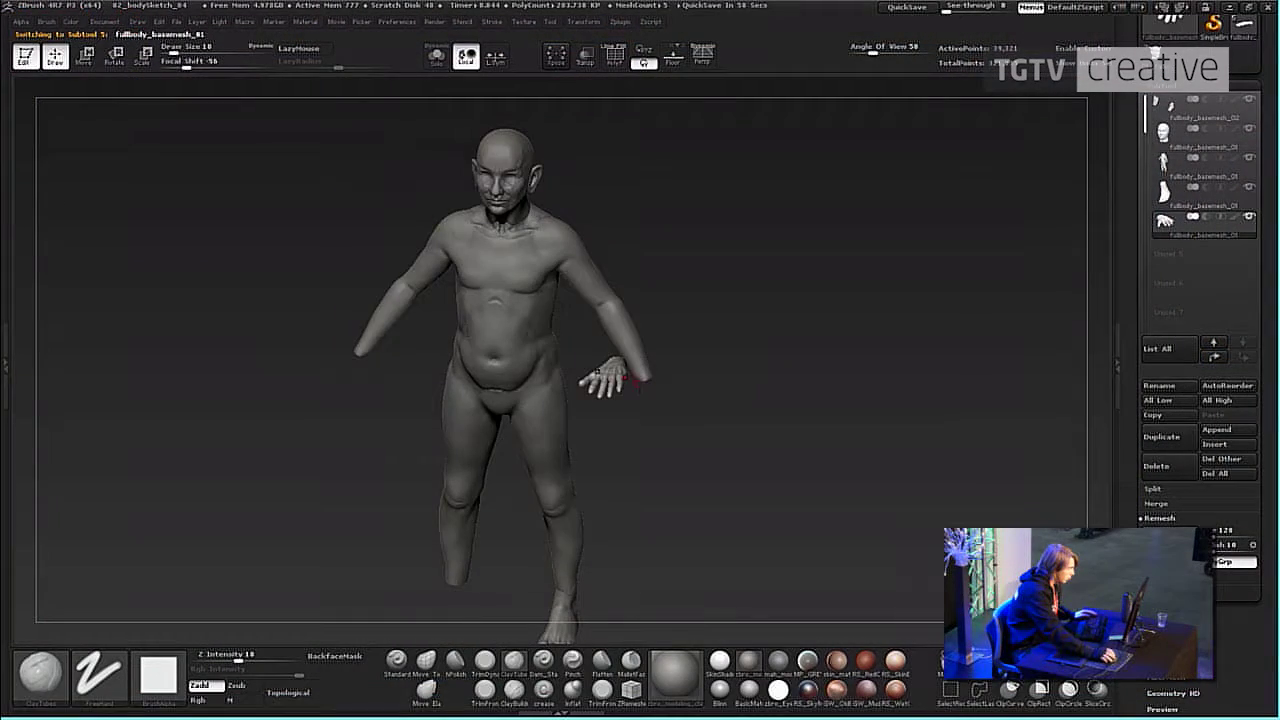
Select the body subtool and display its wireframe to check the mesh density of the torso and arms.
left_click_drag(789, 242, 768, 273, "alt")
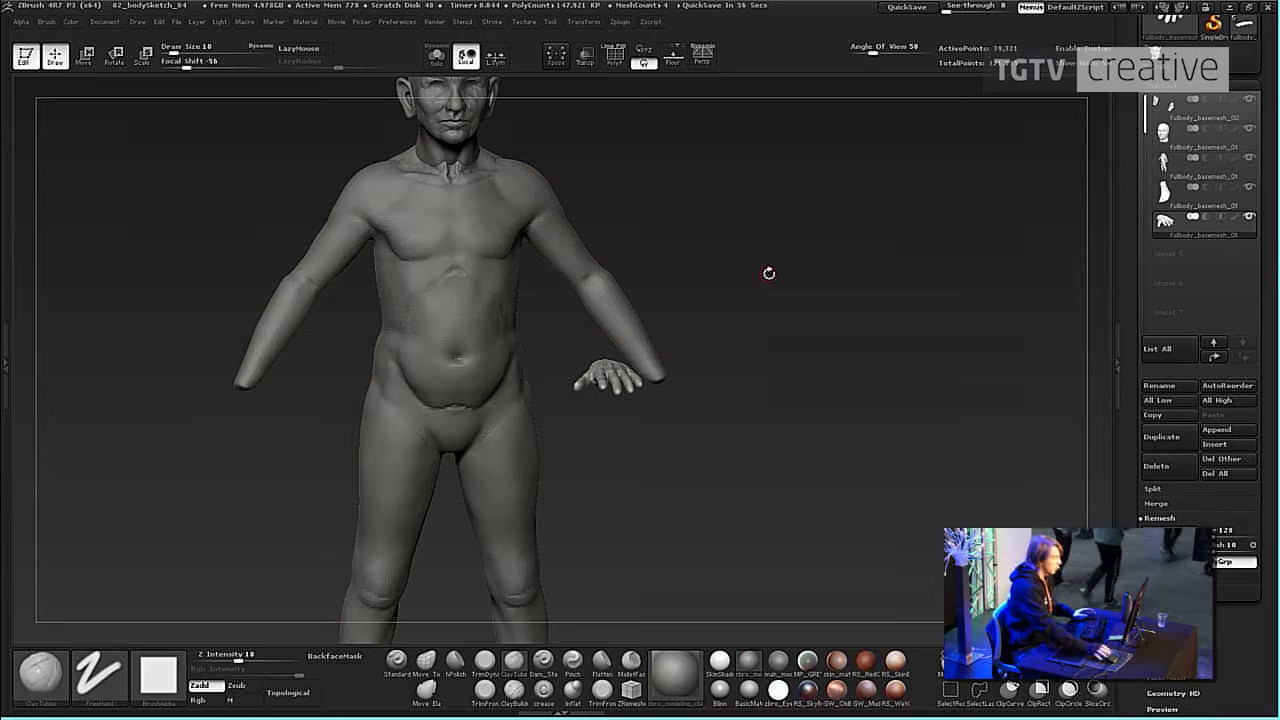
left_click_drag(768, 273, 803, 252, "alt")
left_click(634, 283, "alt")
key("shift+f")
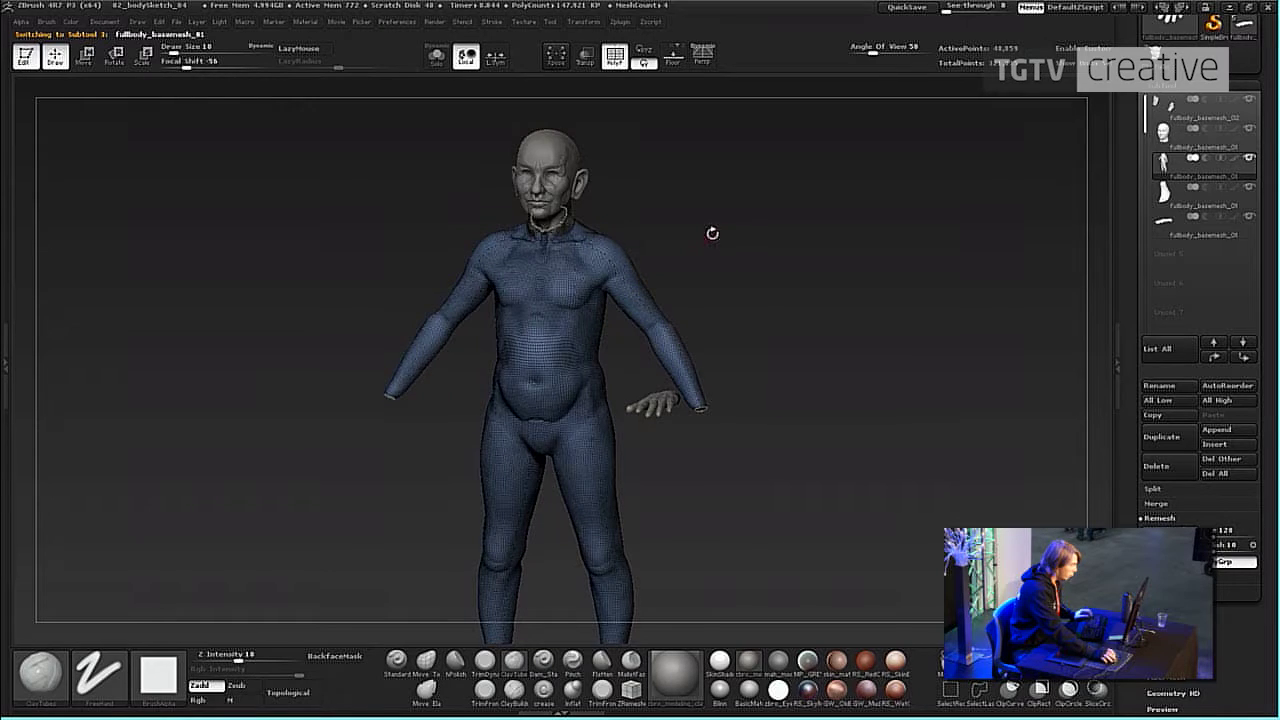
left_click_drag(712, 232, 854, 263, "alt")
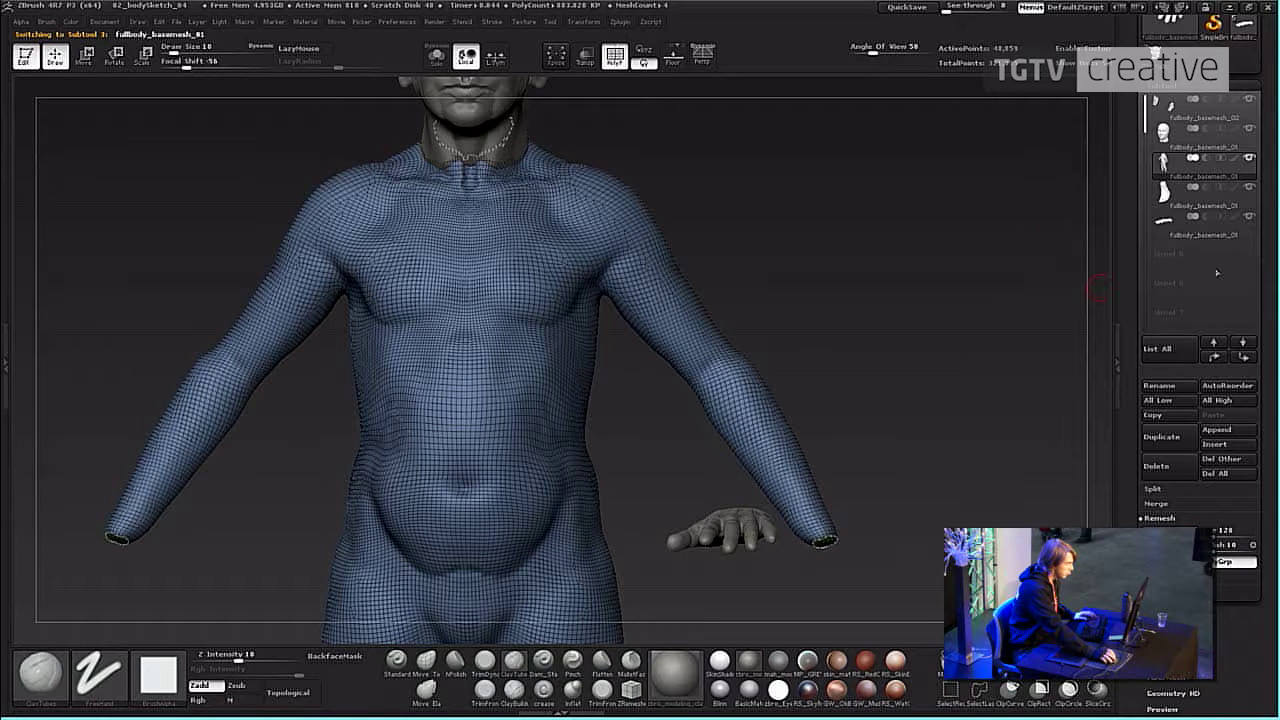
left_click_drag(961, 346, 986, 433, "alt")
Dock the Zplugin palette beside the canvas and expand the Decimation Master options.
left_click_drag(1268, 260, 1269, 409)
left_click_drag(1241, 252, 1243, 360)
left_click(1161, 22)
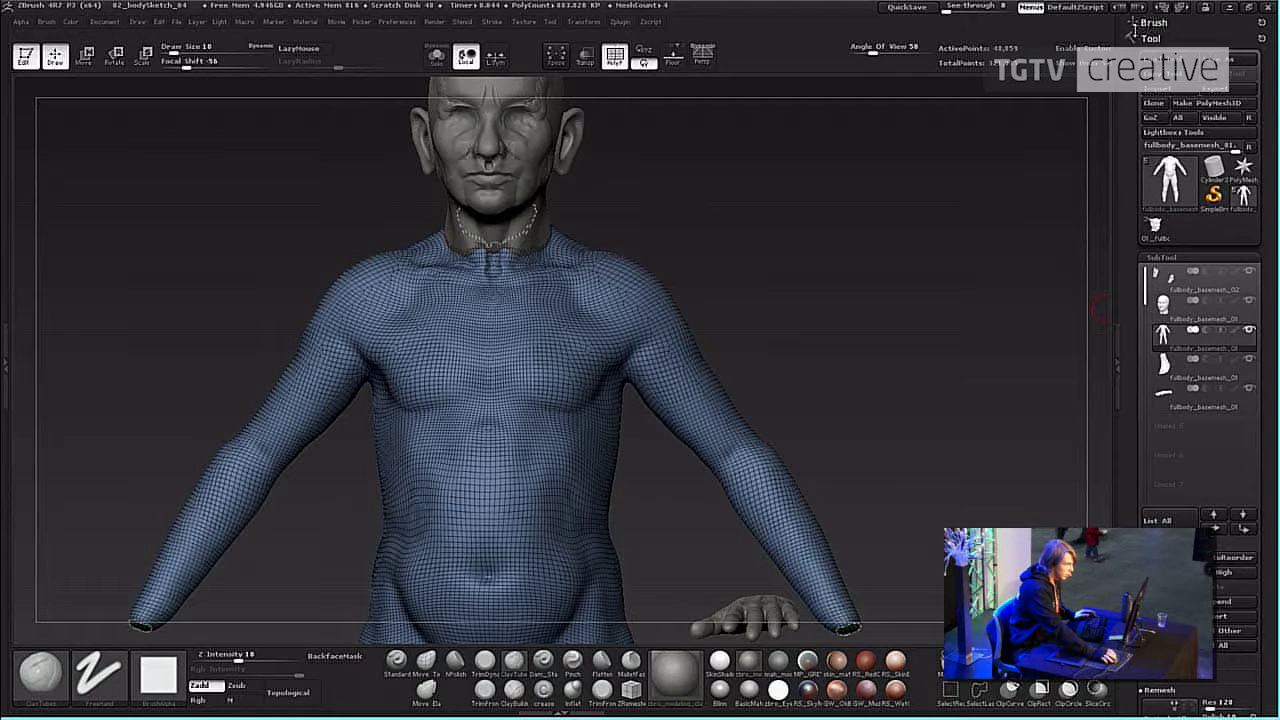
left_click(624, 21)
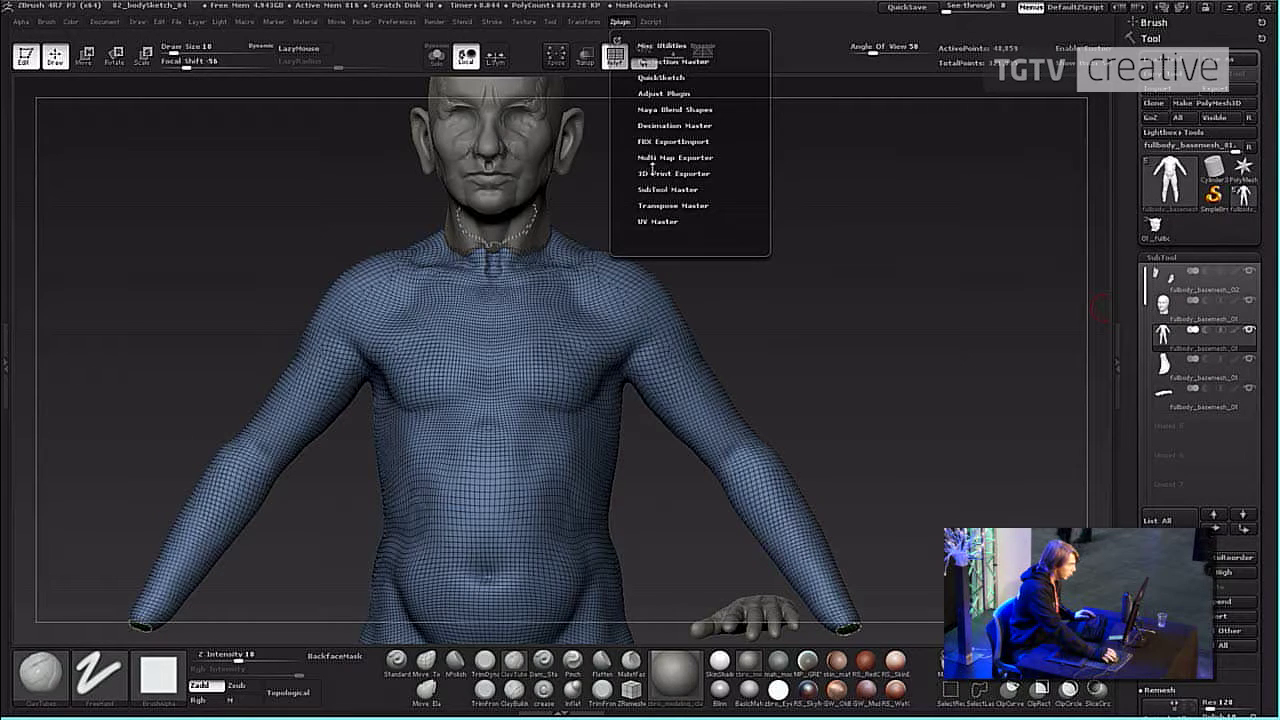
left_click_drag(617, 42, 1108, 124)
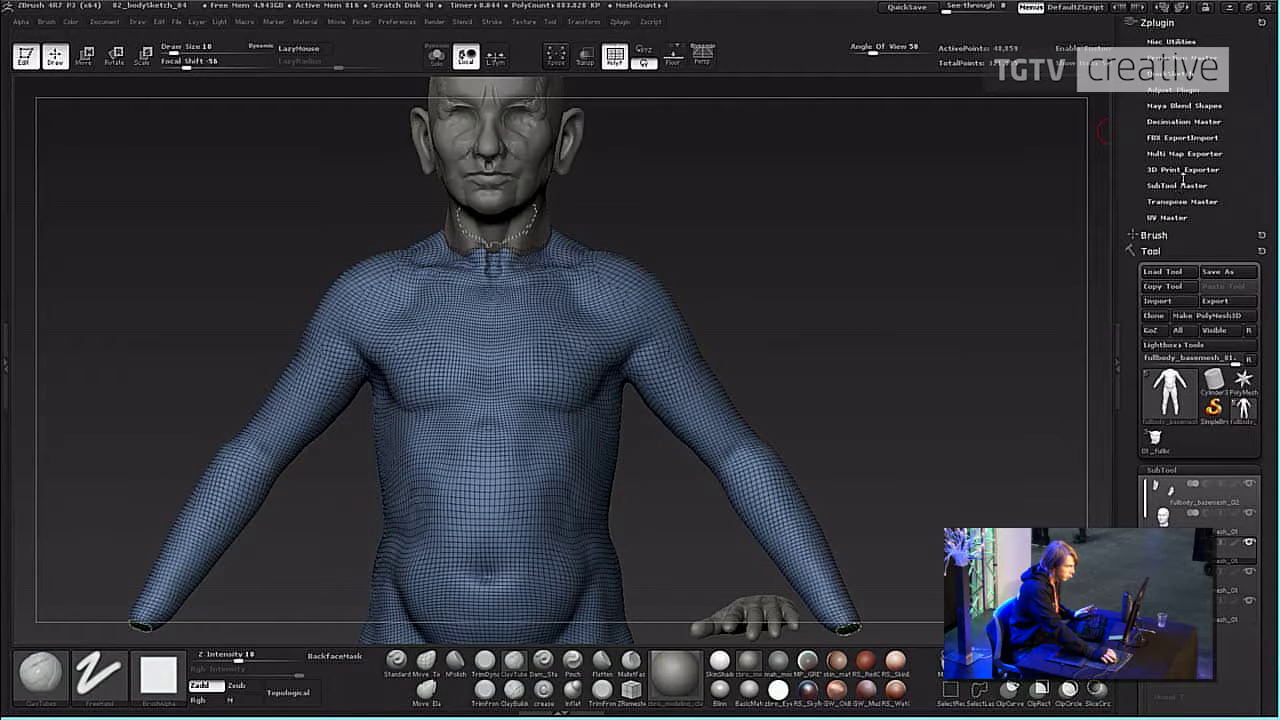
left_click(1175, 121)
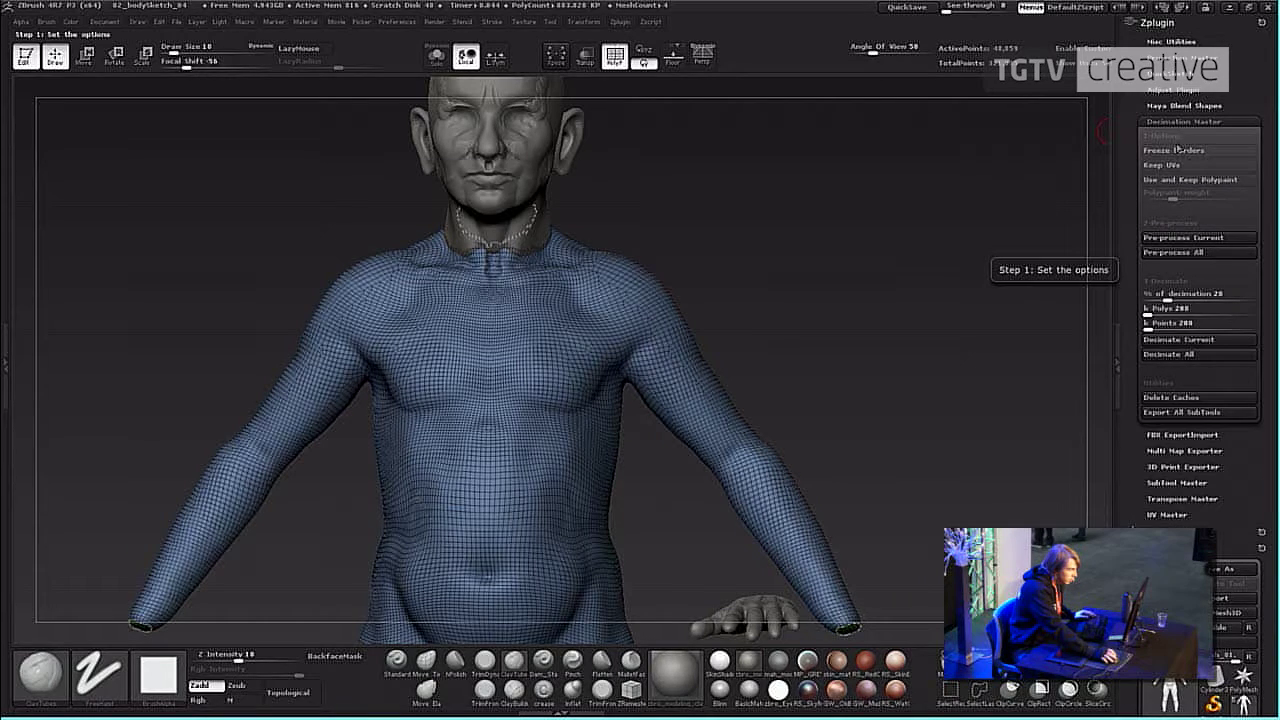
Pre-process the body subtool, set the decimation to about 9% and decimate it, checking the resulting wireframe.
left_click(1164, 238)
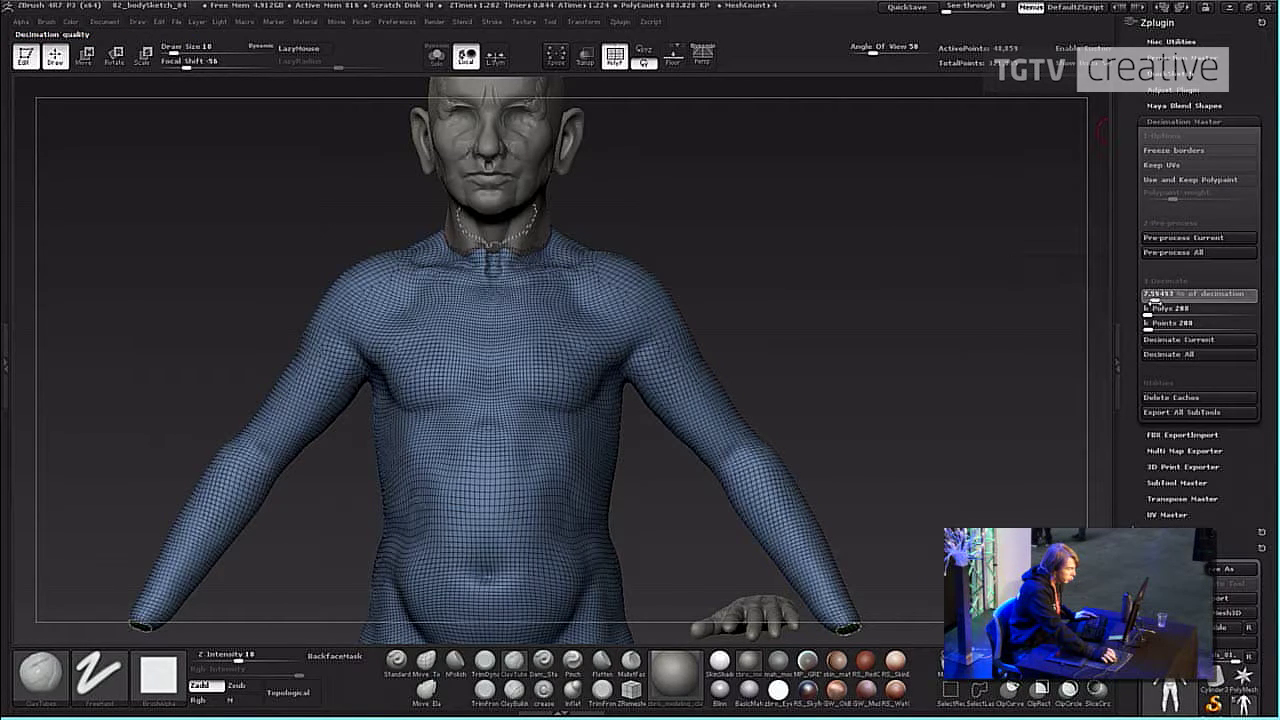
left_click_drag(1176, 296, 1146, 299)
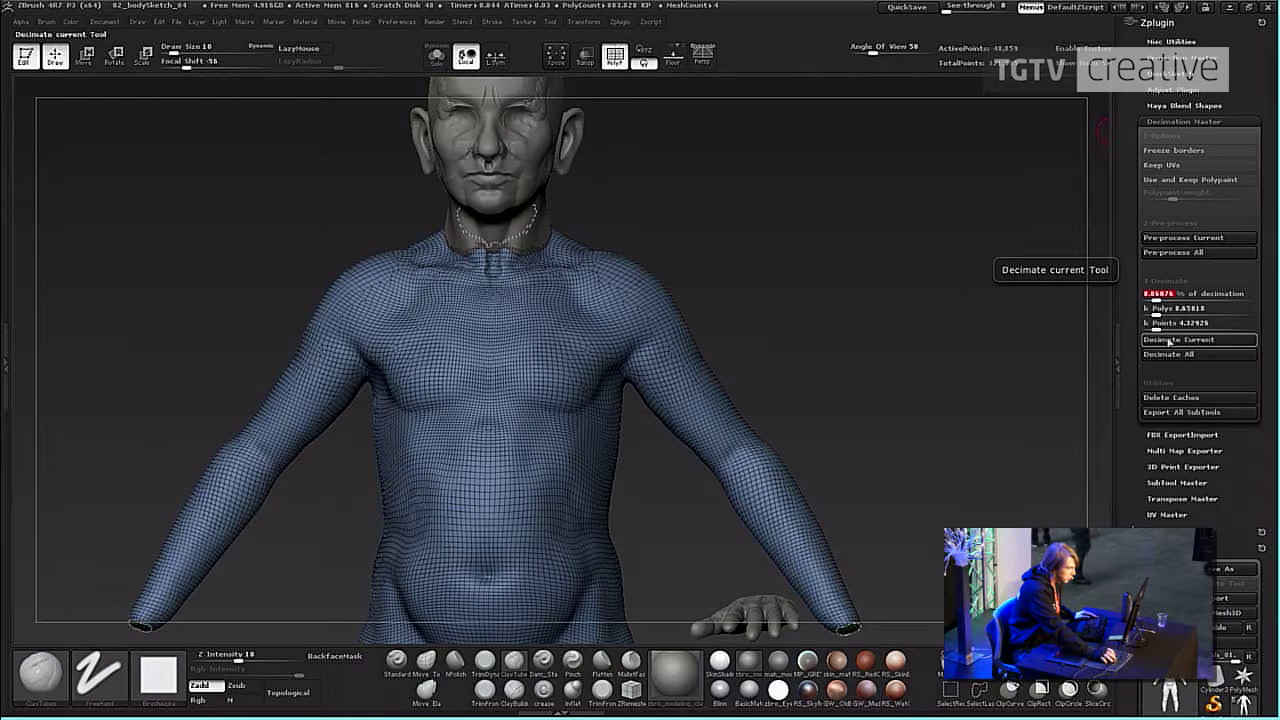
mouse_move(977, 298)
left_mouse_down()
mouse_move(882, 314)
mouse_move(928, 360)
mouse_move(943, 211)
mouse_move(920, 314)
mouse_move(912, 303)
mouse_move(951, 298)
mouse_move(923, 306)
mouse_move(933, 319)
mouse_move(869, 306)
mouse_move(946, 271)
mouse_move(917, 376)
mouse_move(1023, 357)
mouse_move(983, 363)
mouse_move(732, 292)
left_mouse_up()
key("shift+f")
key("shift+f")
Select the head subtool, pre-process it and decimate it with the same percentage as the body.
left_click(672, 290, "alt")
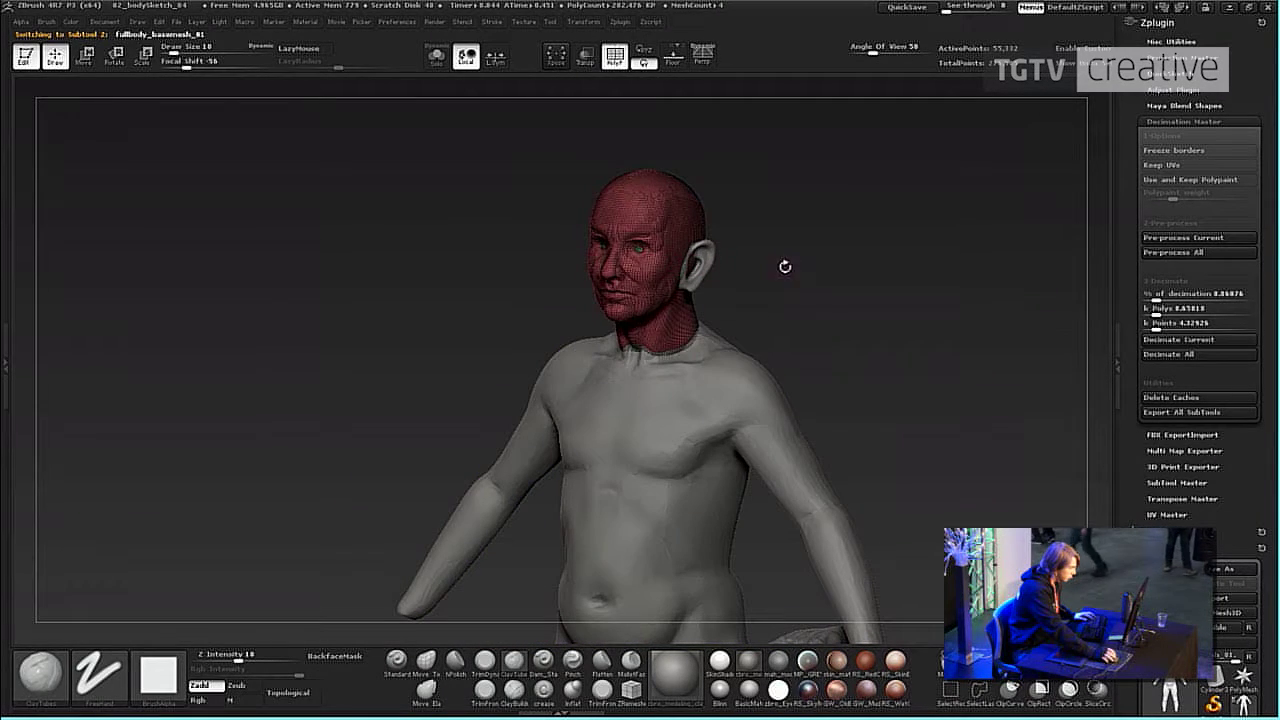
key("shift+f")
key("shift+f")
left_click_drag(800, 266, 903, 354)
left_click(1218, 239)
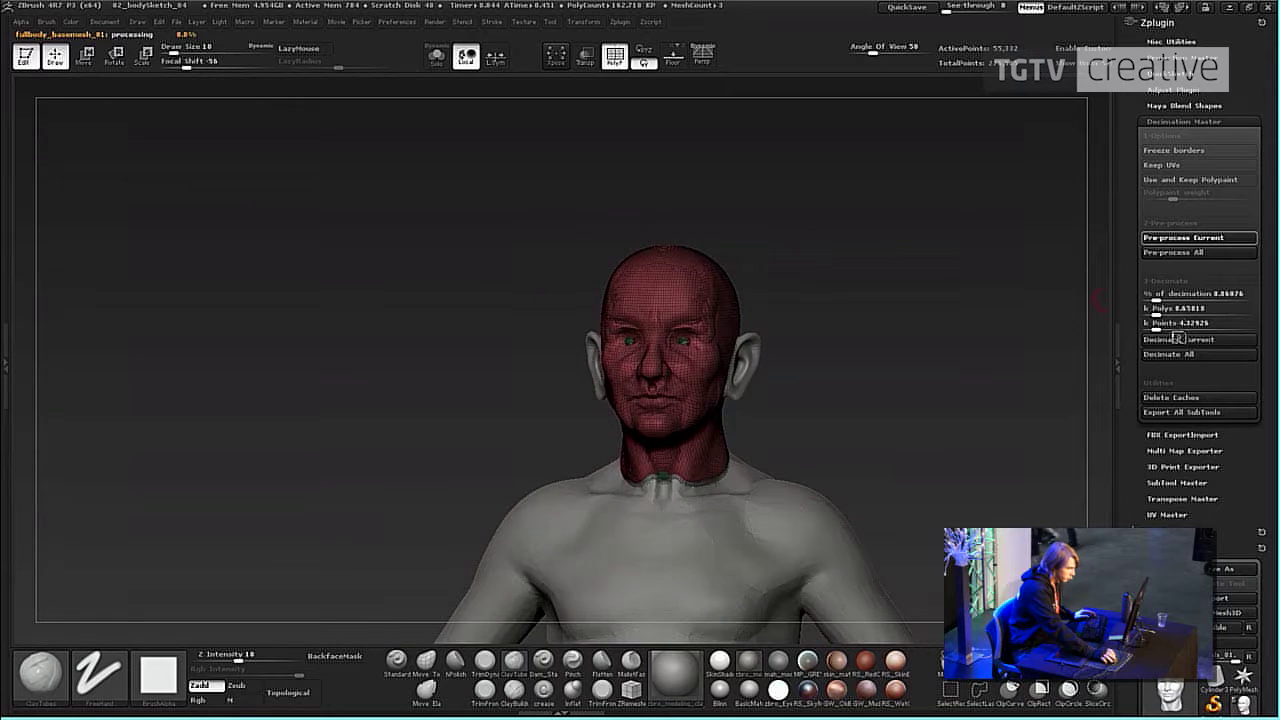
left_click_drag(967, 346, 991, 317)
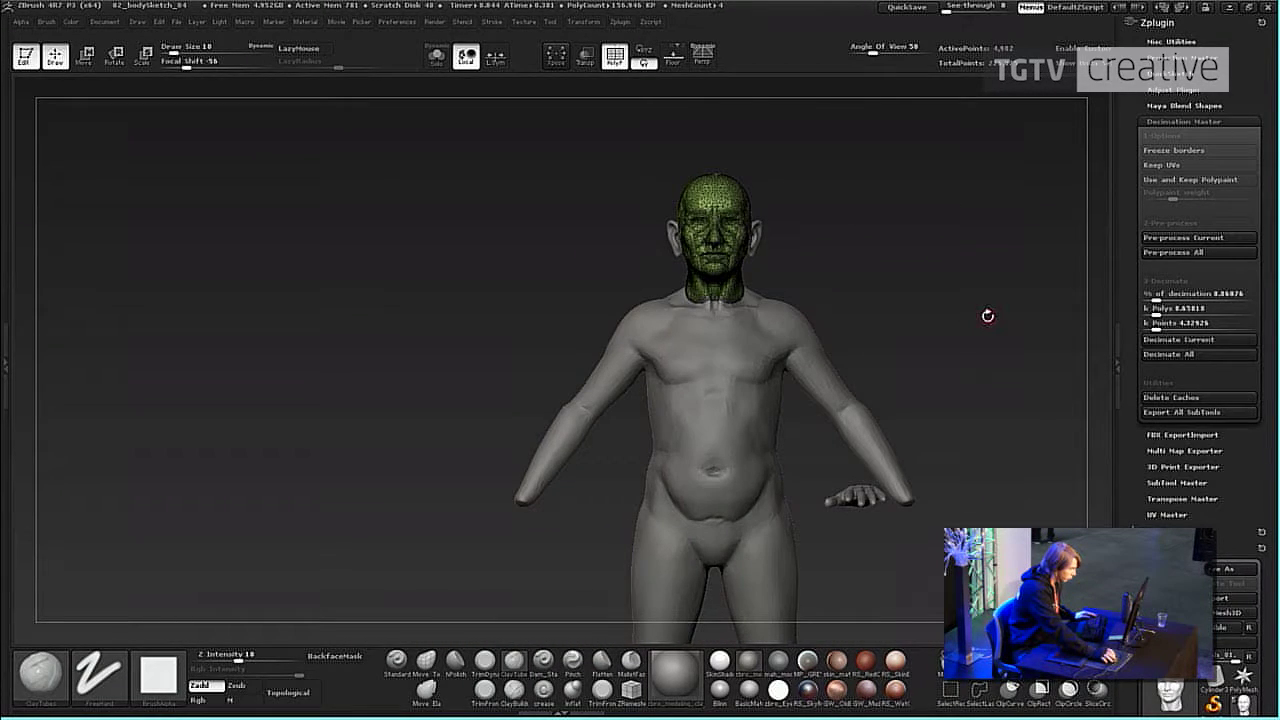
Bring up the 3DProcess folder window, switch to Maya and create a new scene without saving the current one.
key("super")
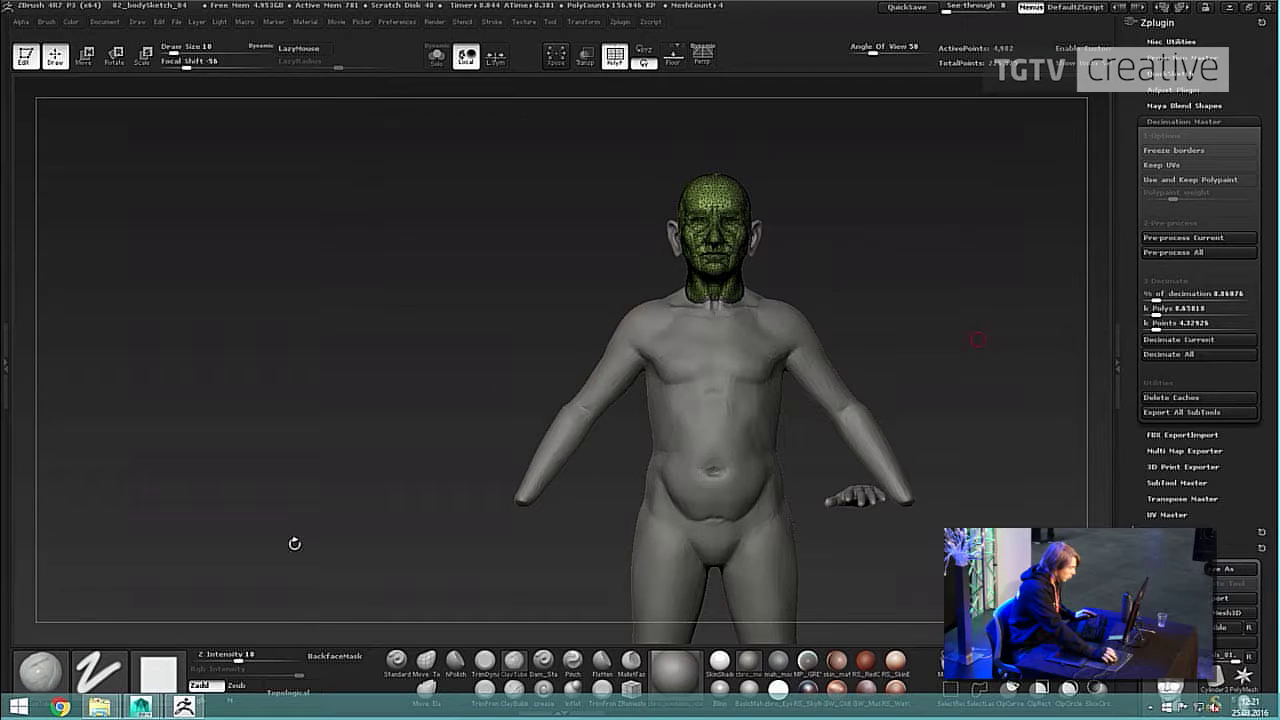
mouse_move(110, 708)
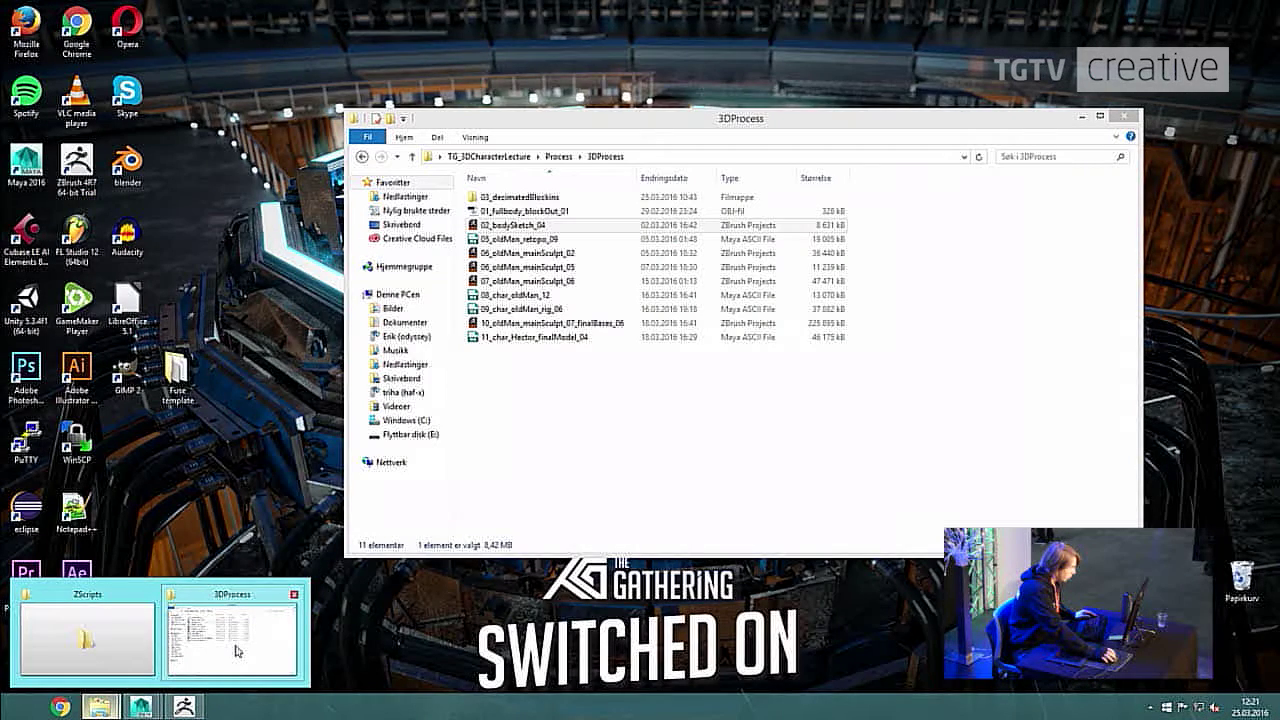
left_click(237, 651)
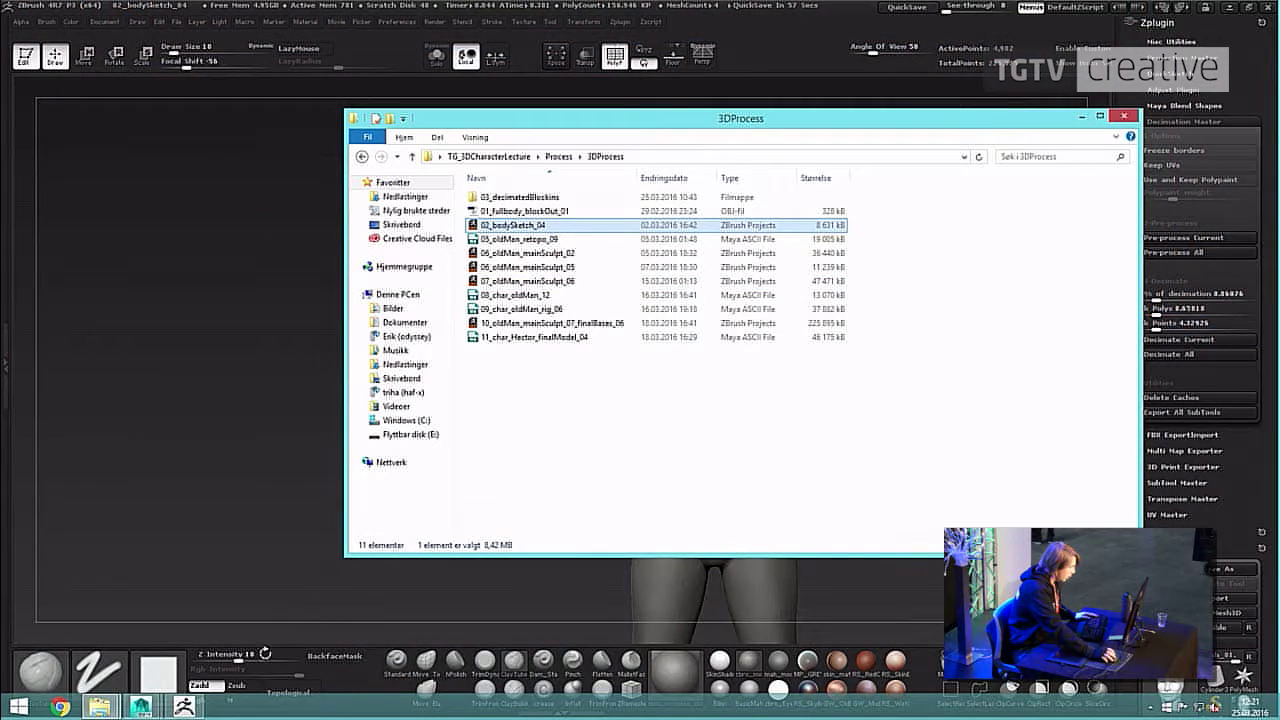
mouse_move(140, 706)
left_click(216, 648)
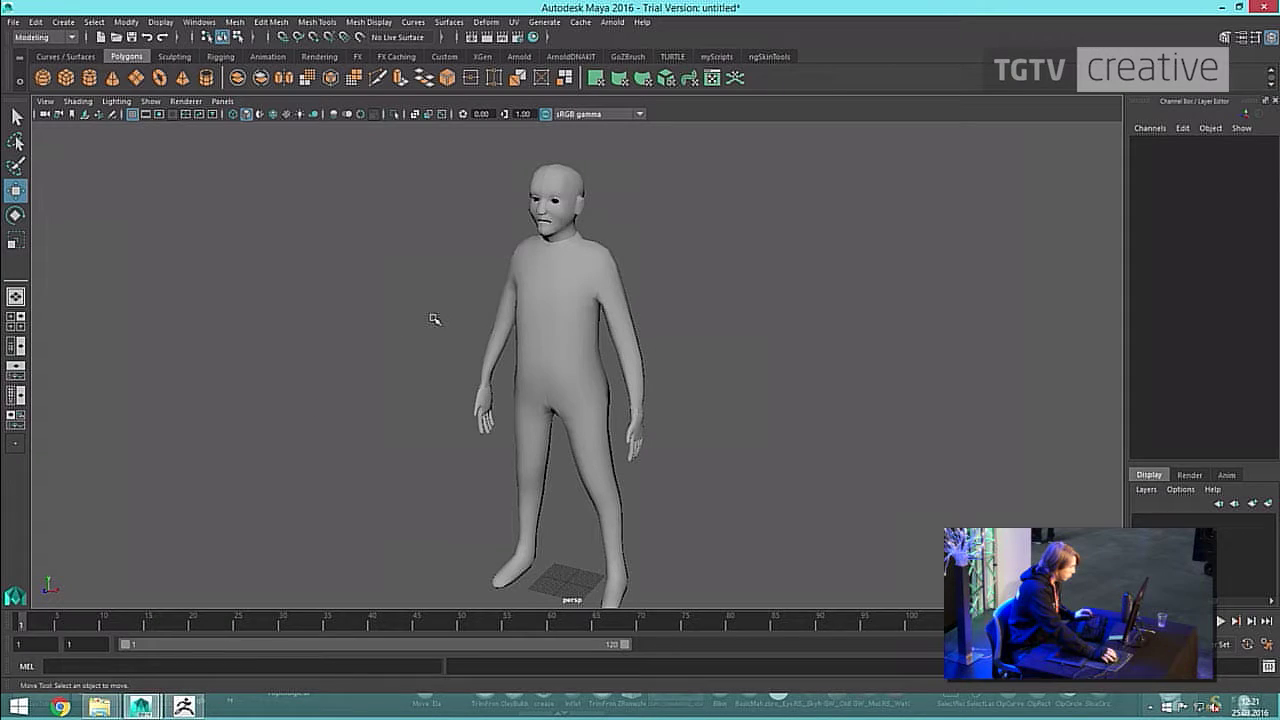
left_click(12, 22)
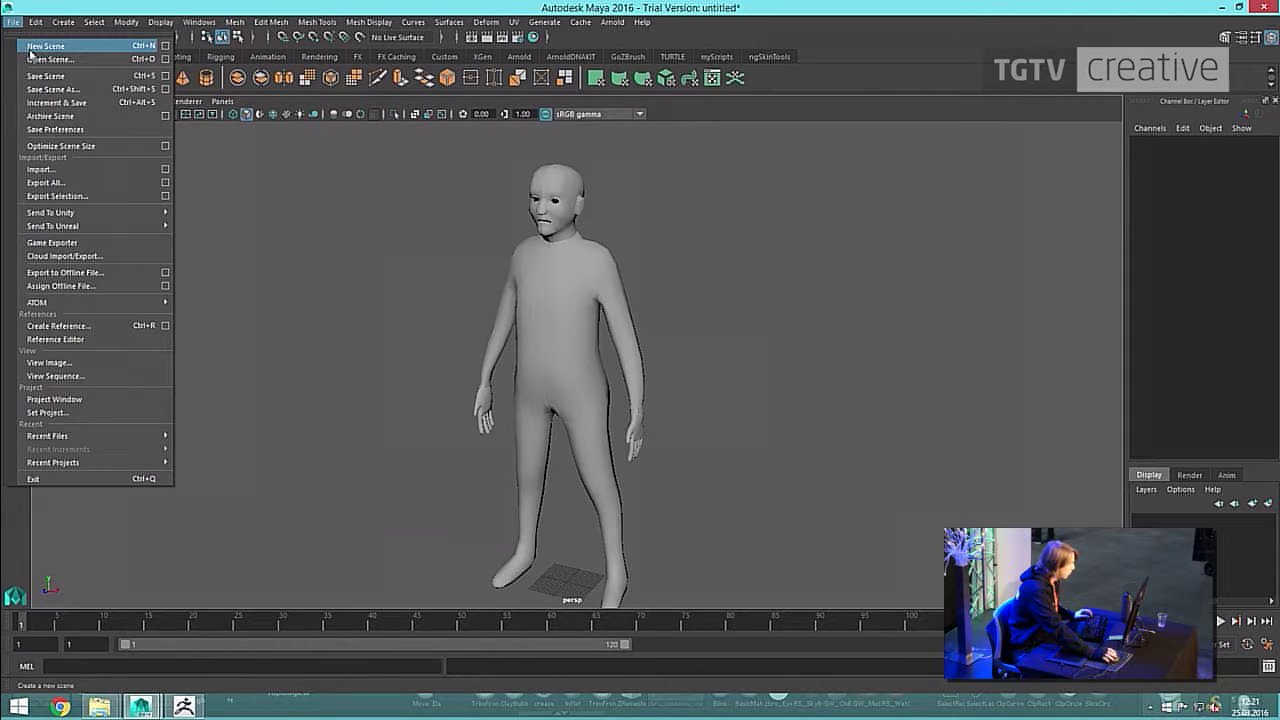
left_click(32, 47)
left_click(643, 354)
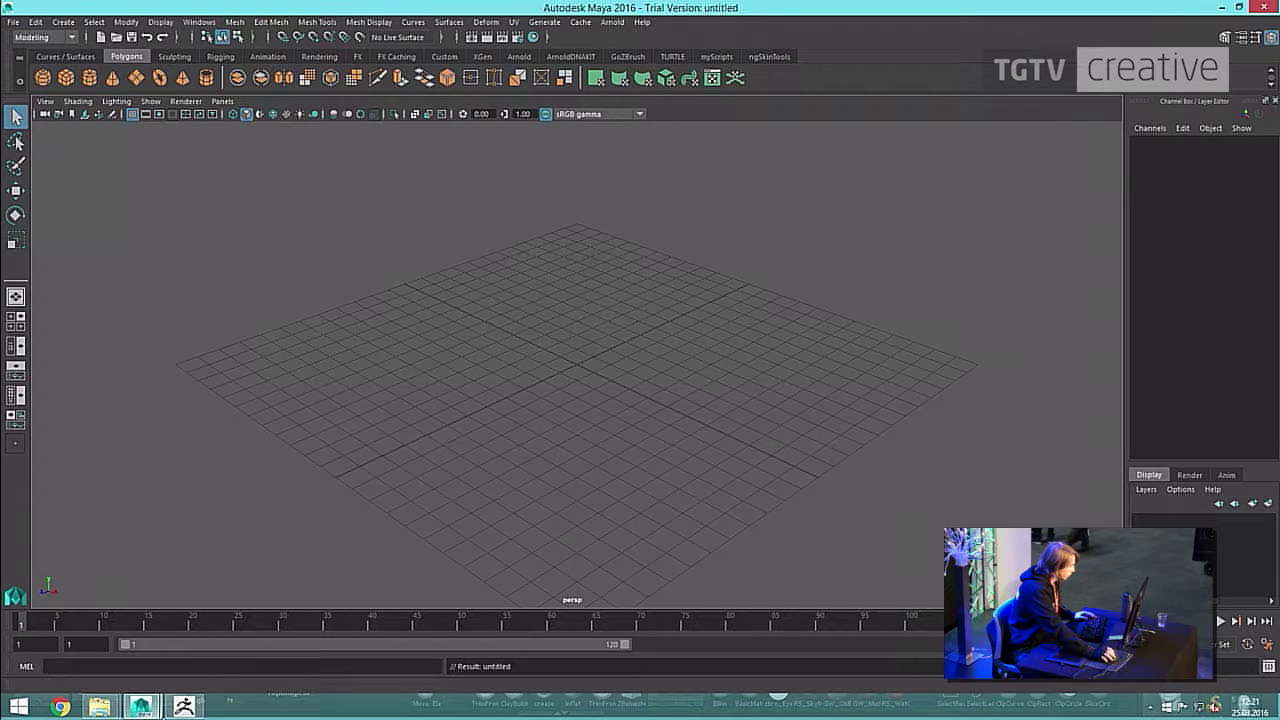
Switch back to ZBrush and open the mesh export dialog for the decimated head.
left_click(184, 706)
left_click_drag(1043, 229, 917, 215)
left_click_drag(1265, 463, 1264, 424)
scroll(1264, 424, "down", 4)
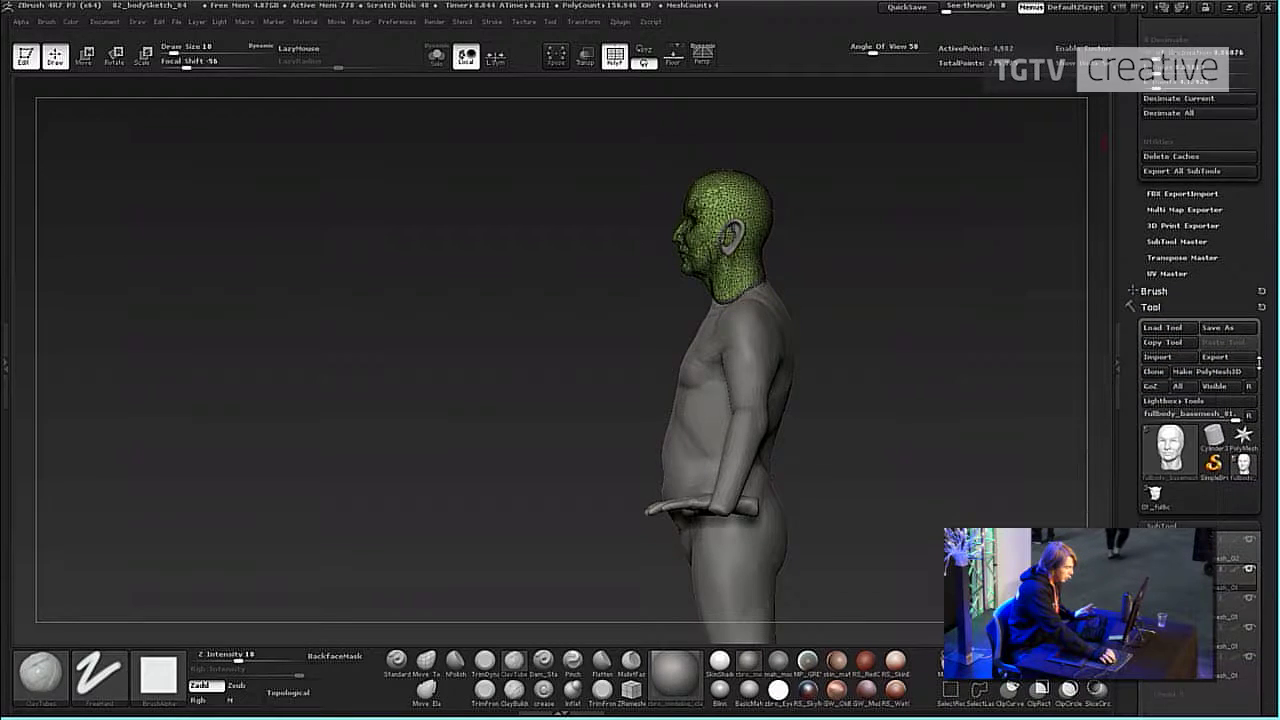
left_click(1230, 358)
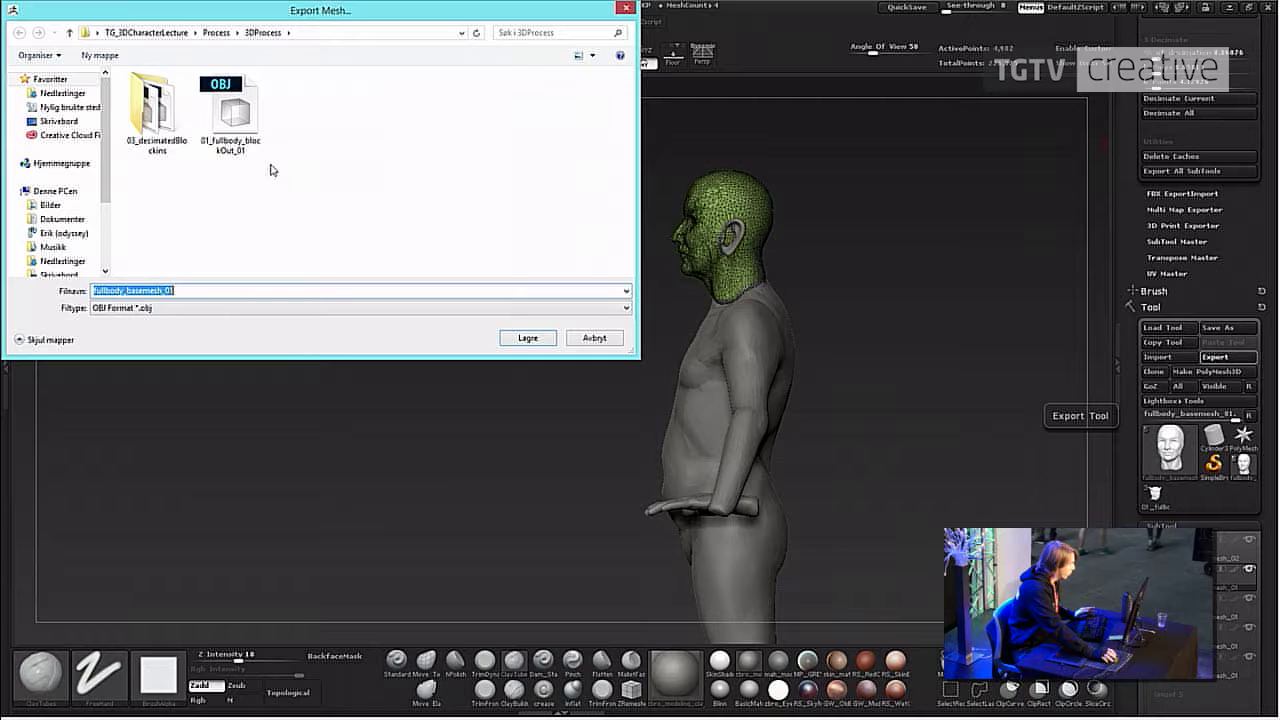
scroll(107, 212, "down", 1)
scroll(107, 212, "down", 1)
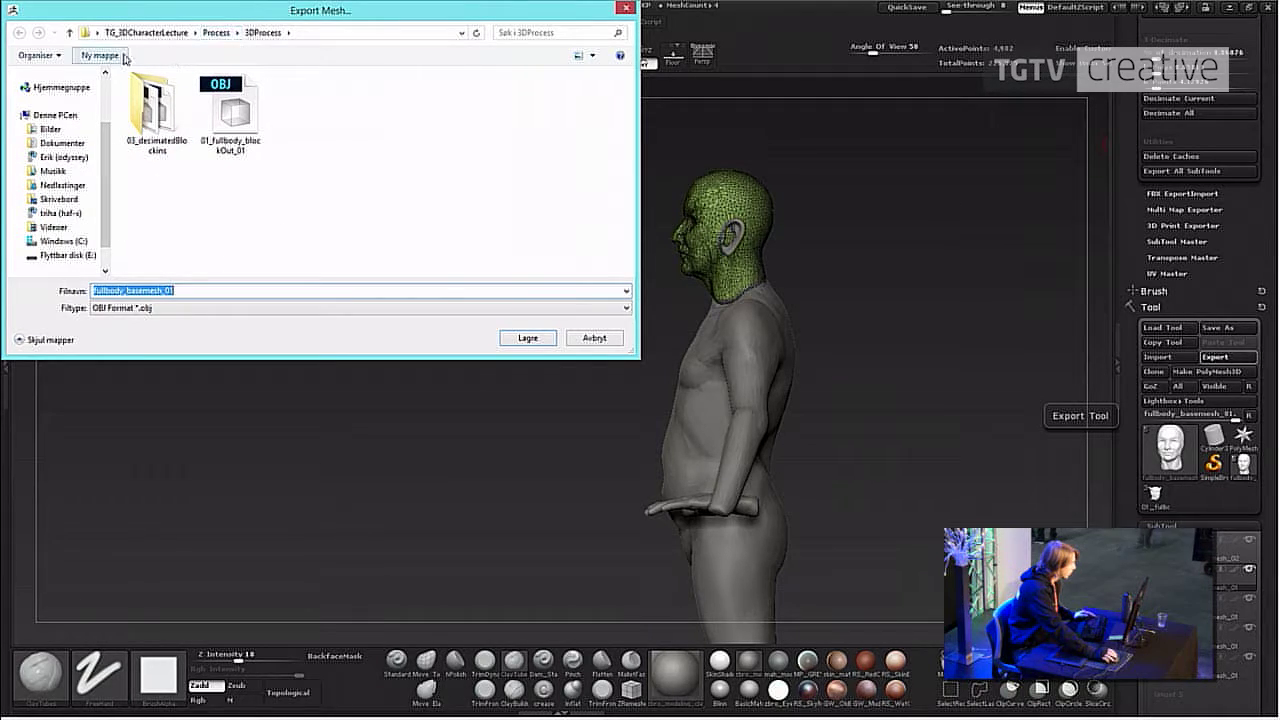
Create the folder Ny mappe inside 3DProcess and save the head there in OBJ format as headDeci.
left_click(123, 57)
key("Return")
key("Return")
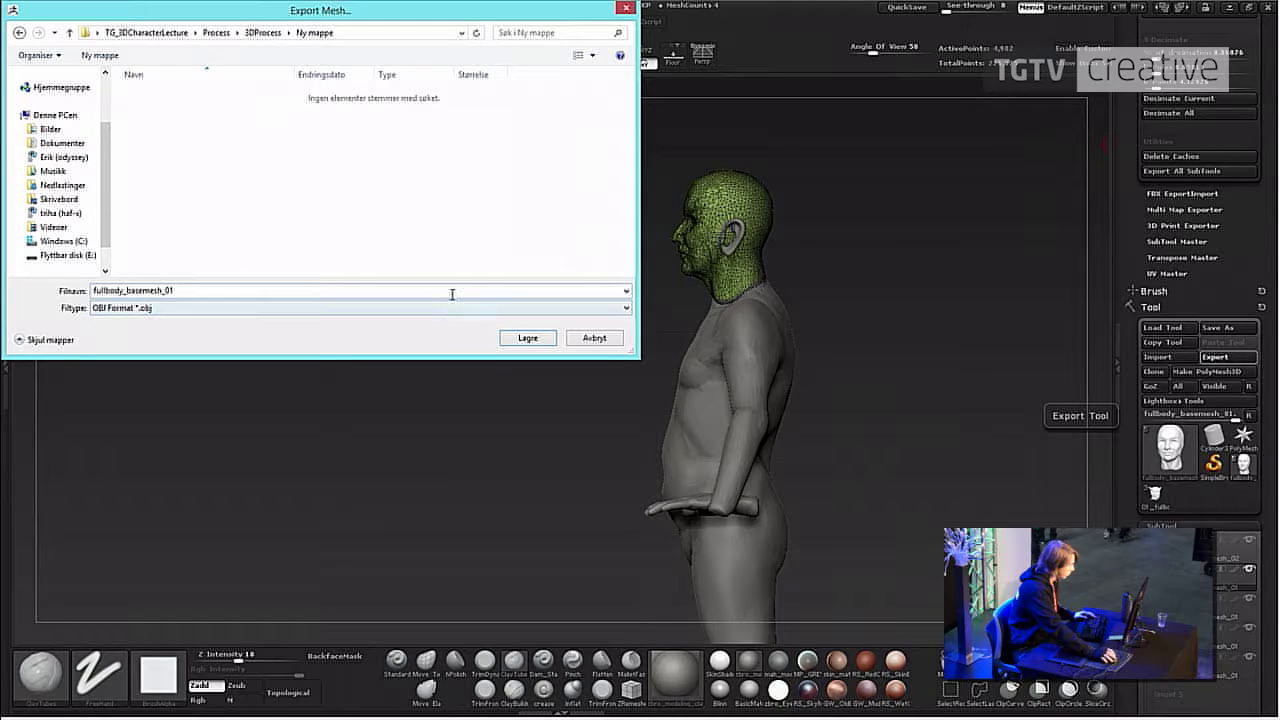
double_click(453, 293)
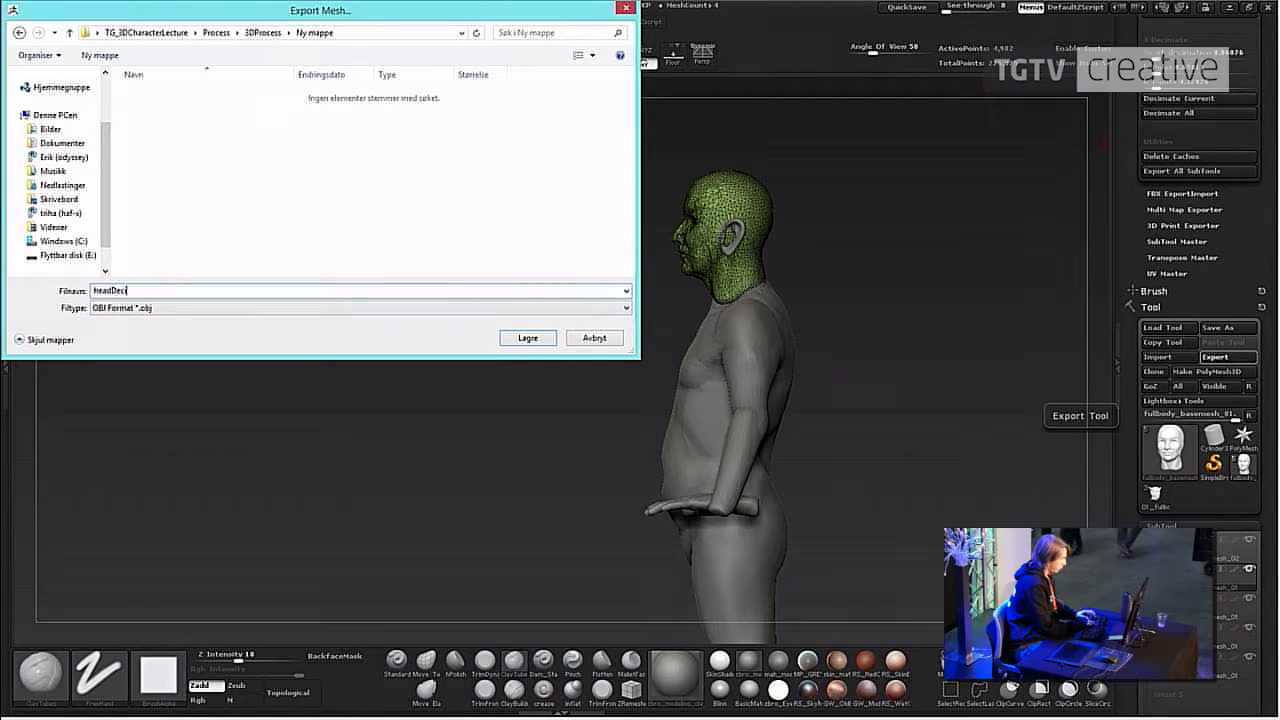
key("Return")
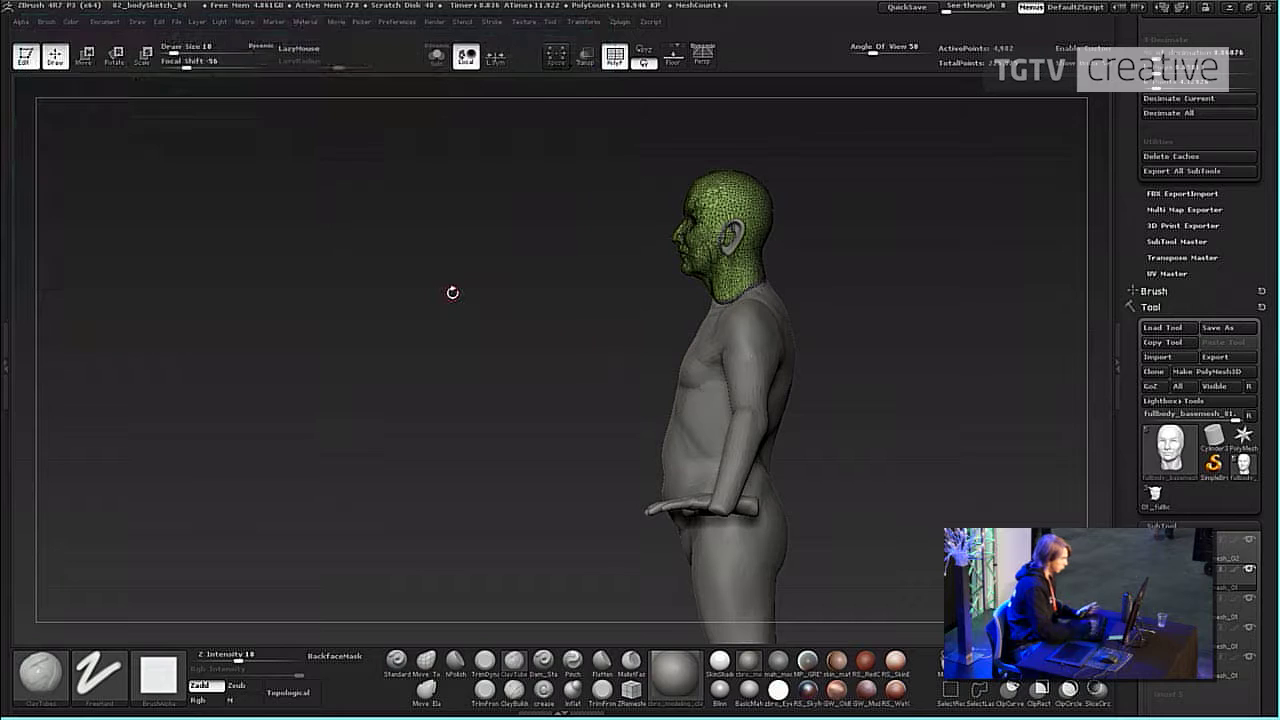
Select the body subtool and export it in OBJ format to Ny mappe as body_decimated_01.
left_click(690, 413, "alt")
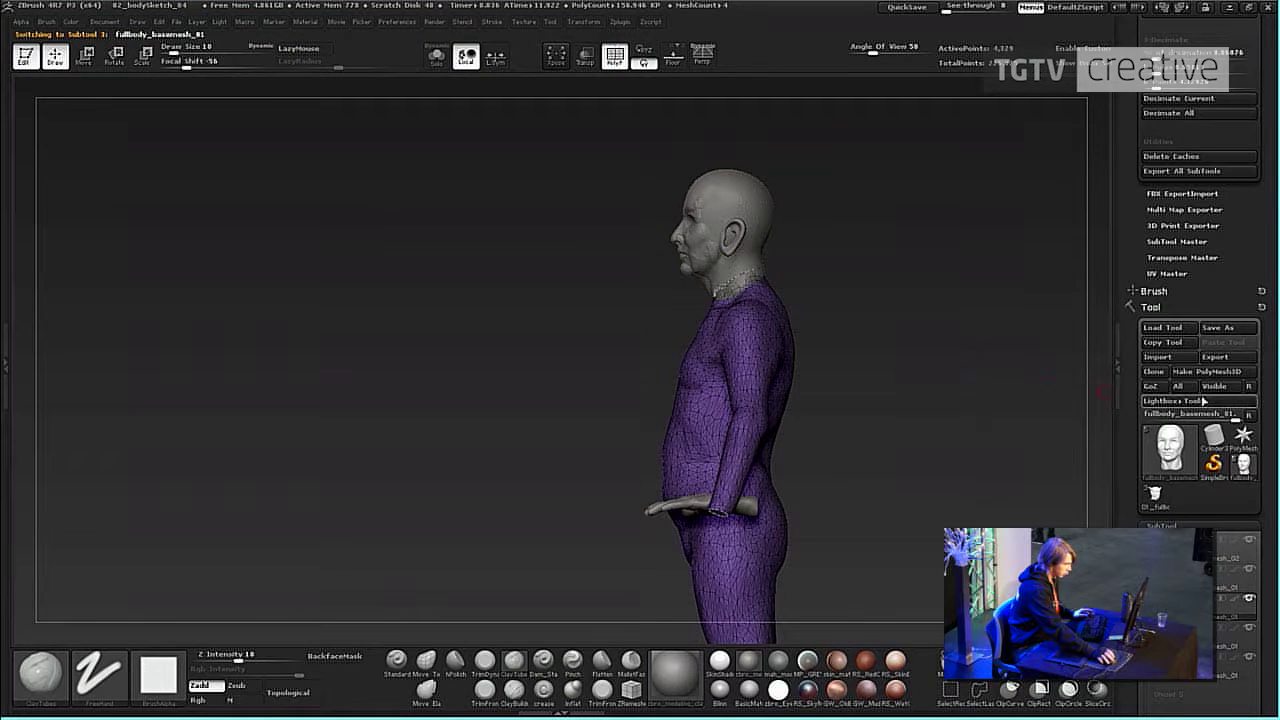
left_click(1215, 357)
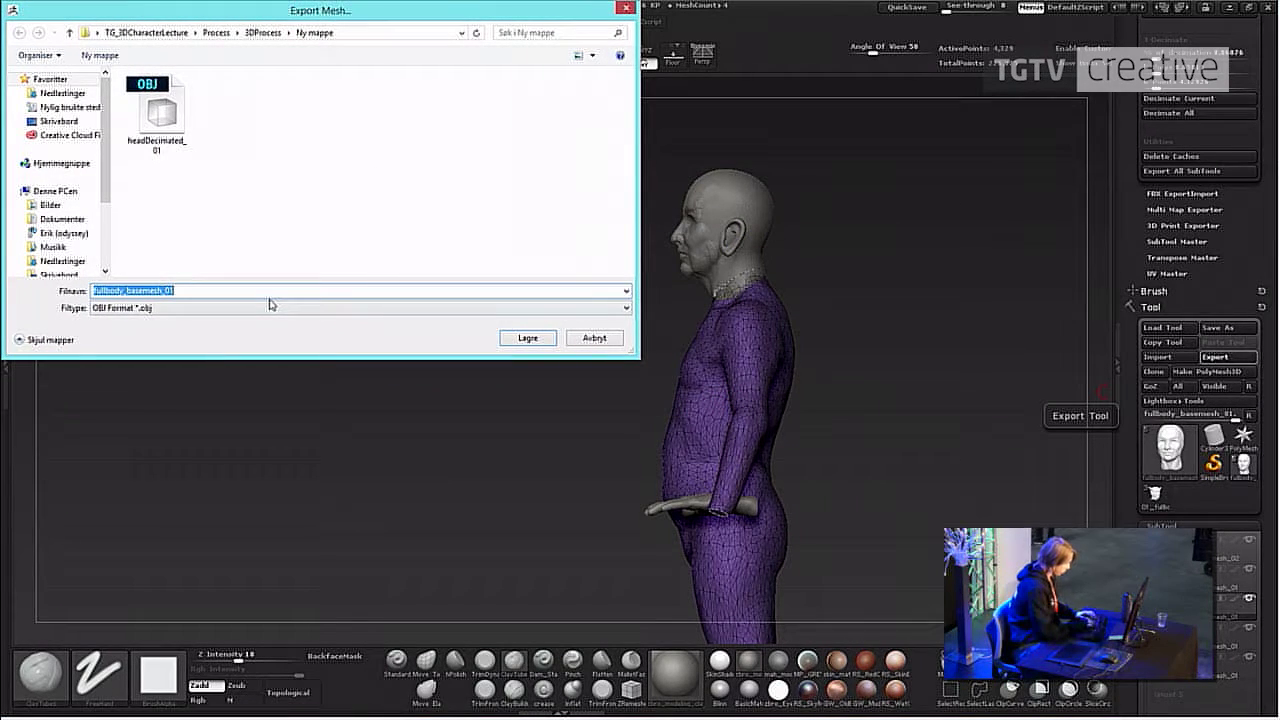
type("body_decimated_01")
key("Return")
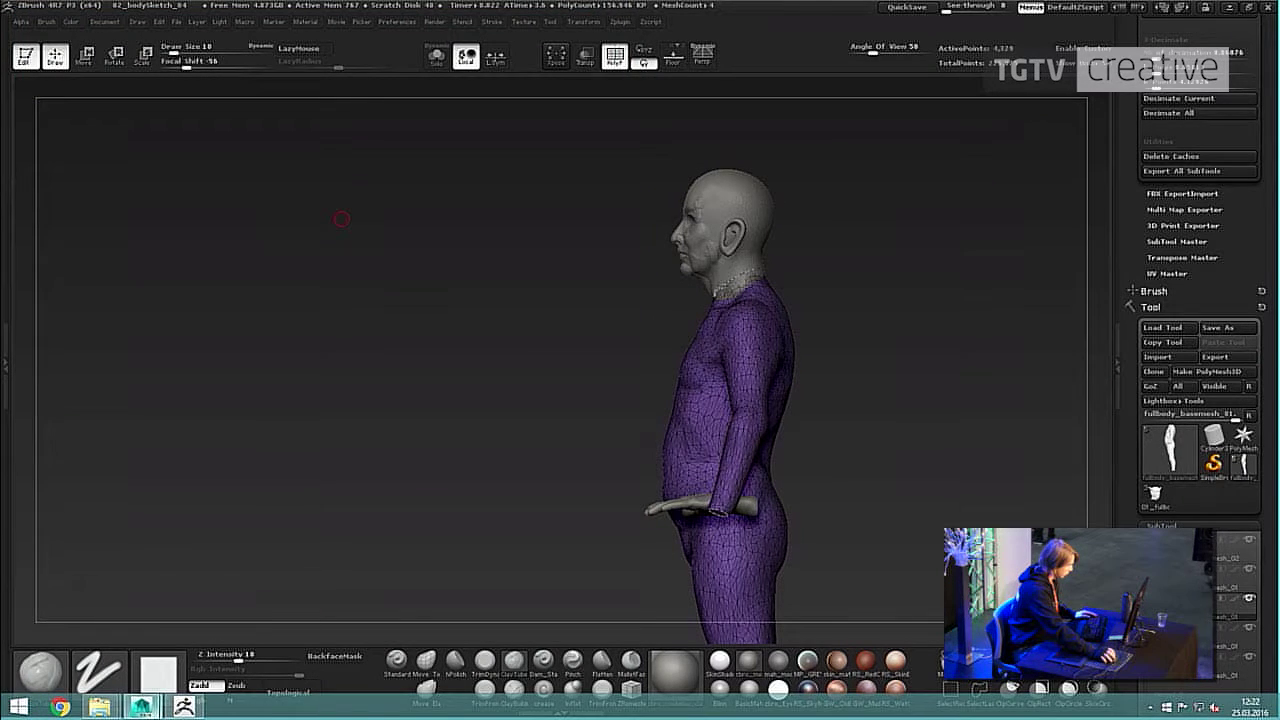
Switch to Maya, open the Ny mappe folder and import body_decimated_01 and headDecimated_01 into the scene.
left_click(141, 706)
mouse_move(101, 706)
left_click(213, 625)
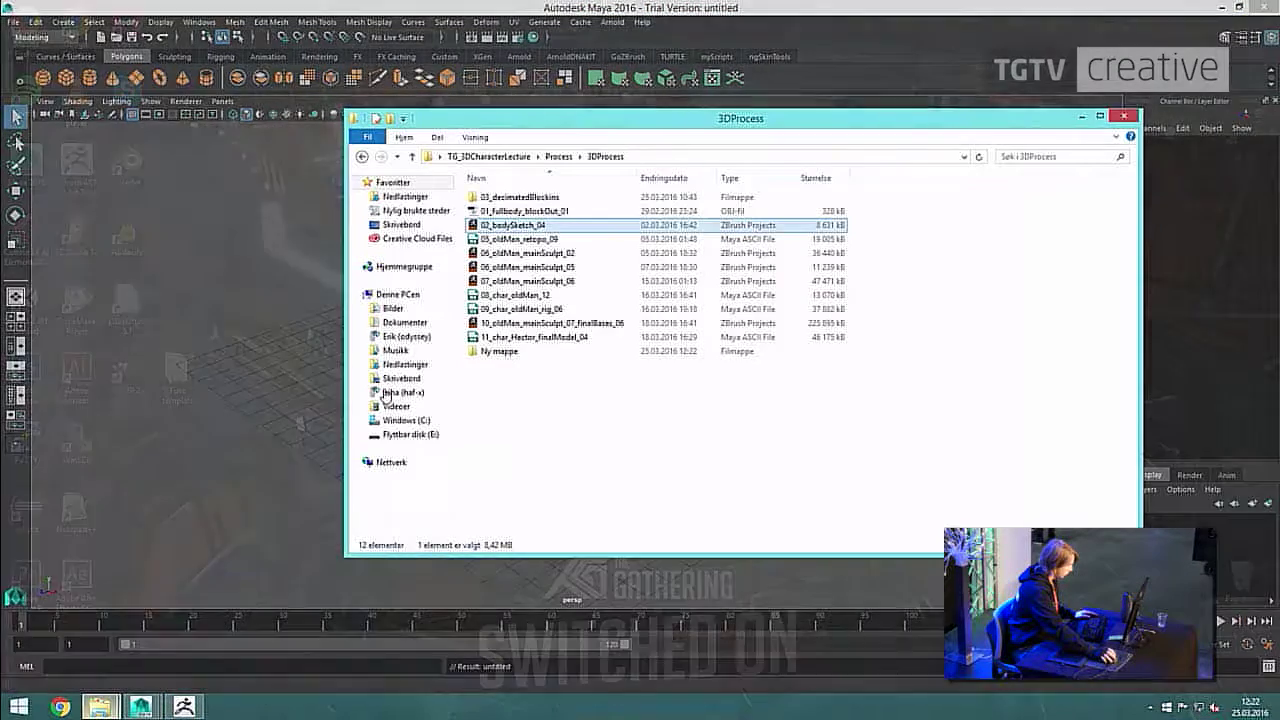
double_click(522, 352)
left_click_drag(592, 121, 819, 147)
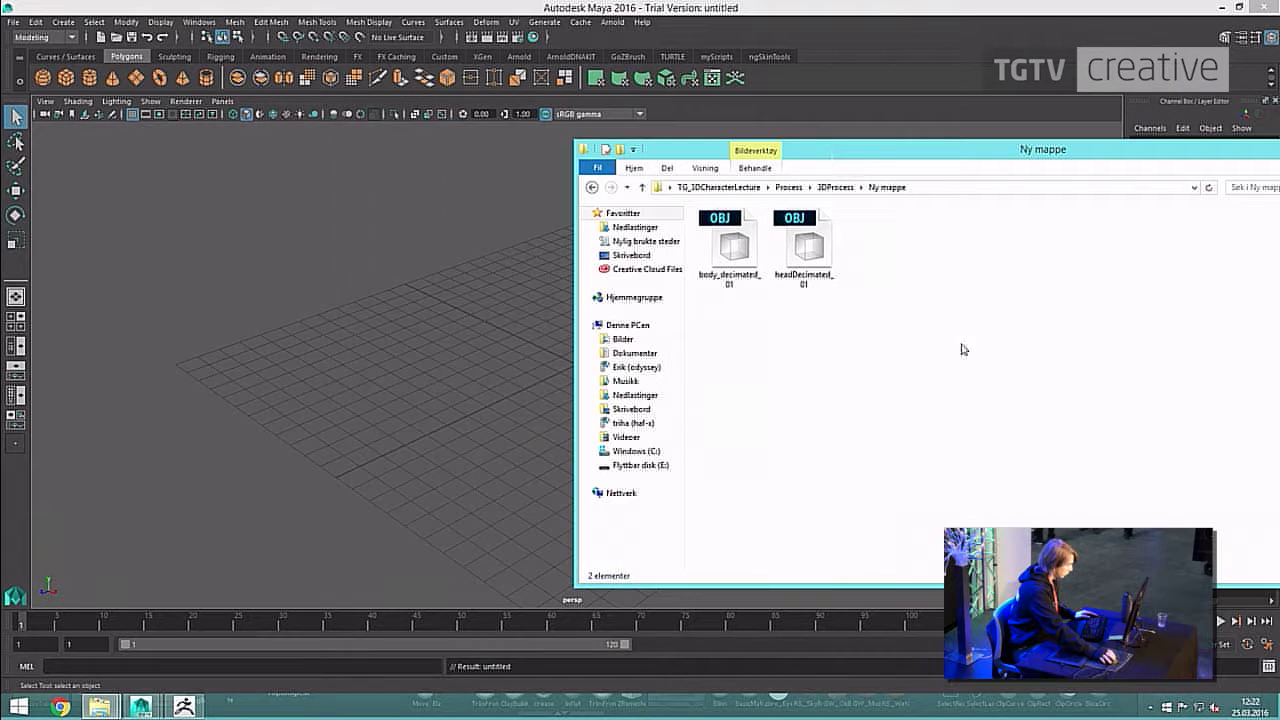
left_click_drag(946, 340, 694, 202)
left_click_drag(700, 272, 480, 340)
right_click_drag(507, 359, 618, 235, "alt")
middle_click_drag(621, 225, 627, 375, "alt")
left_click(627, 375)
Switch back to ZBrush, then pre-process and decimate the hand subtool with the current decimation percentage.
key("alt+Tab")
key("alt+Tab")
key("Tab")
left_click_drag(1031, 363, 1072, 430)
left_click_drag(925, 488, 811, 432, "alt")
left_click(797, 428, "alt")
key("f")
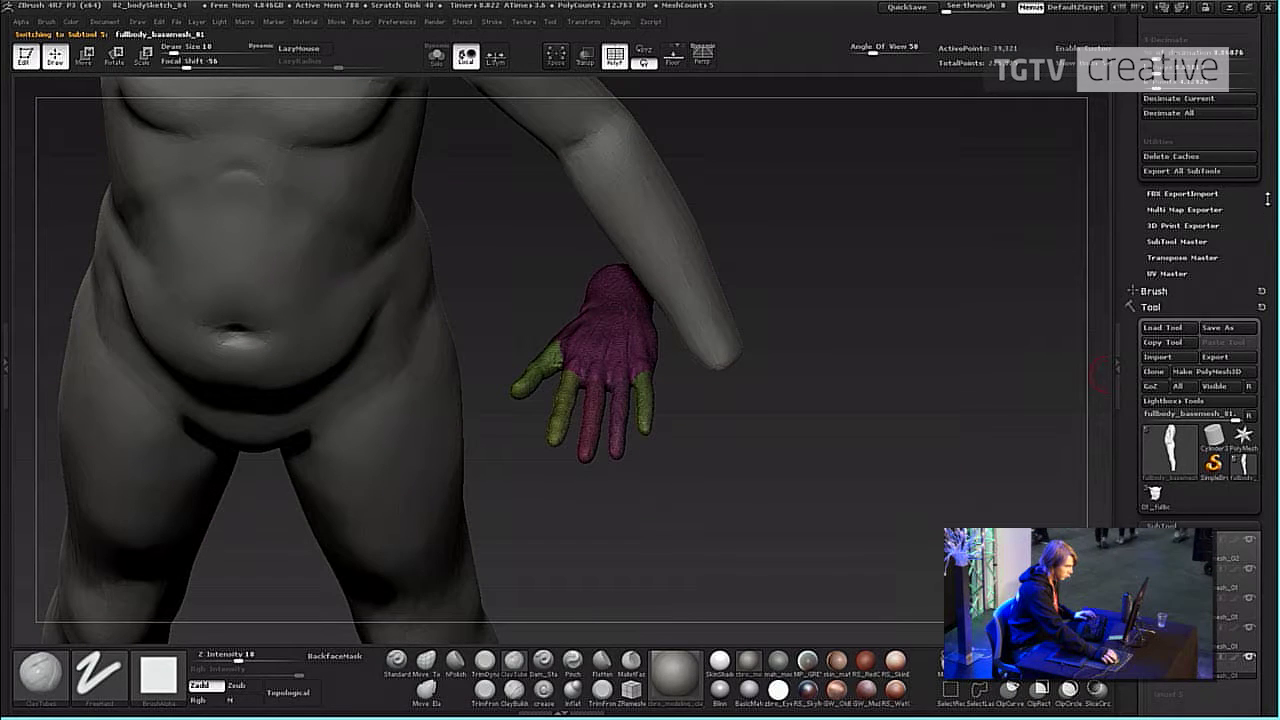
scroll(1267, 199, "up", 3)
left_click(1199, 154)
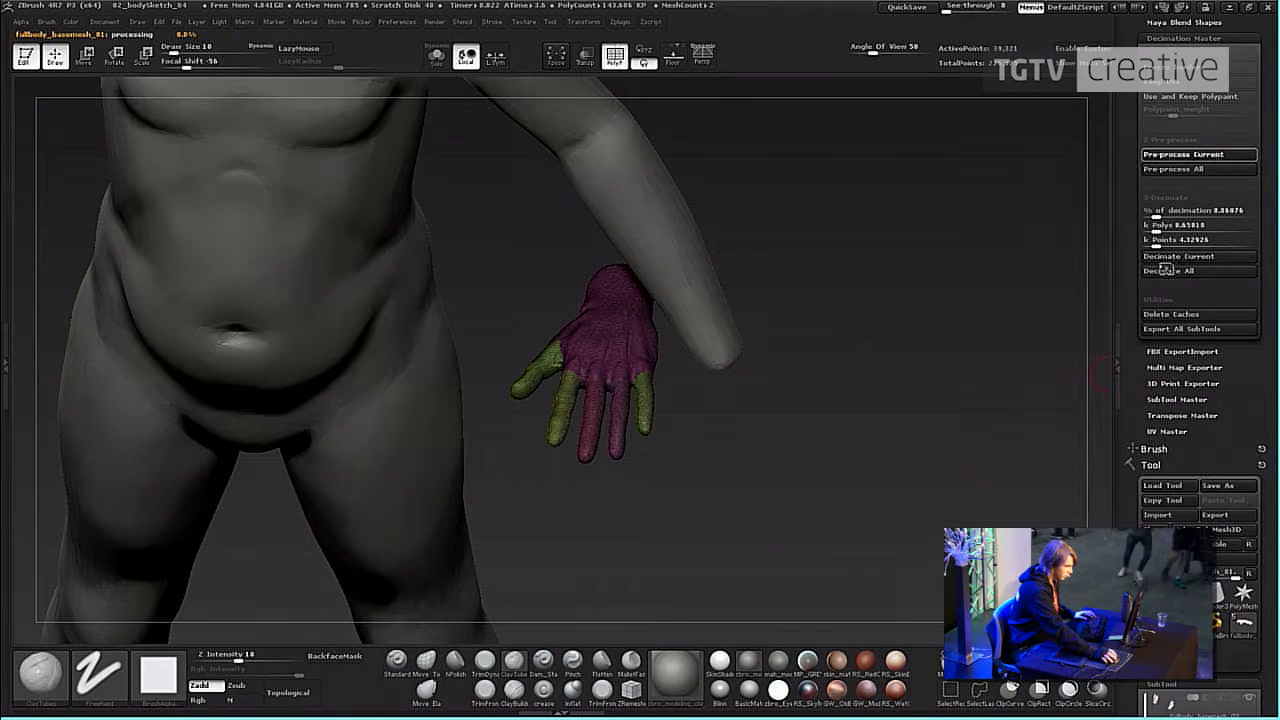
left_click(1166, 256)
left_click_drag(1006, 317, 965, 322)
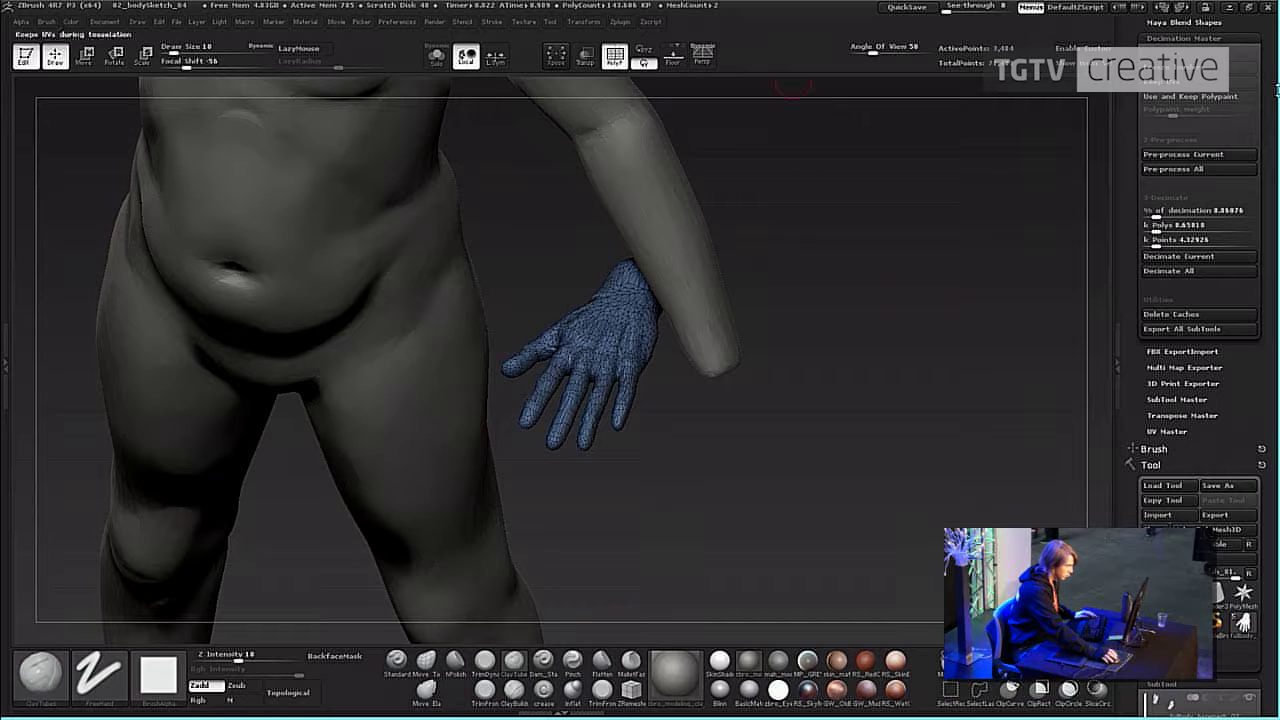
Export the decimated hand in OBJ format to Ny mappe as hands_decim_01.
left_click(1228, 514)
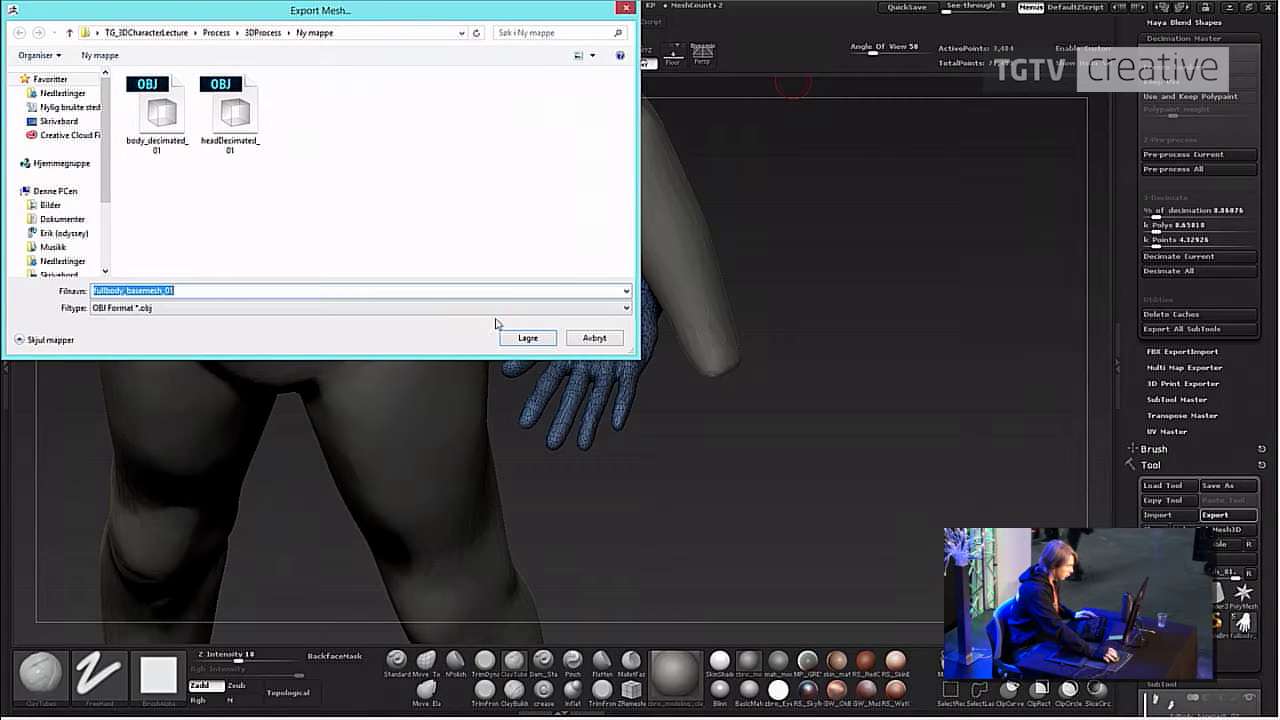
type("hands_")
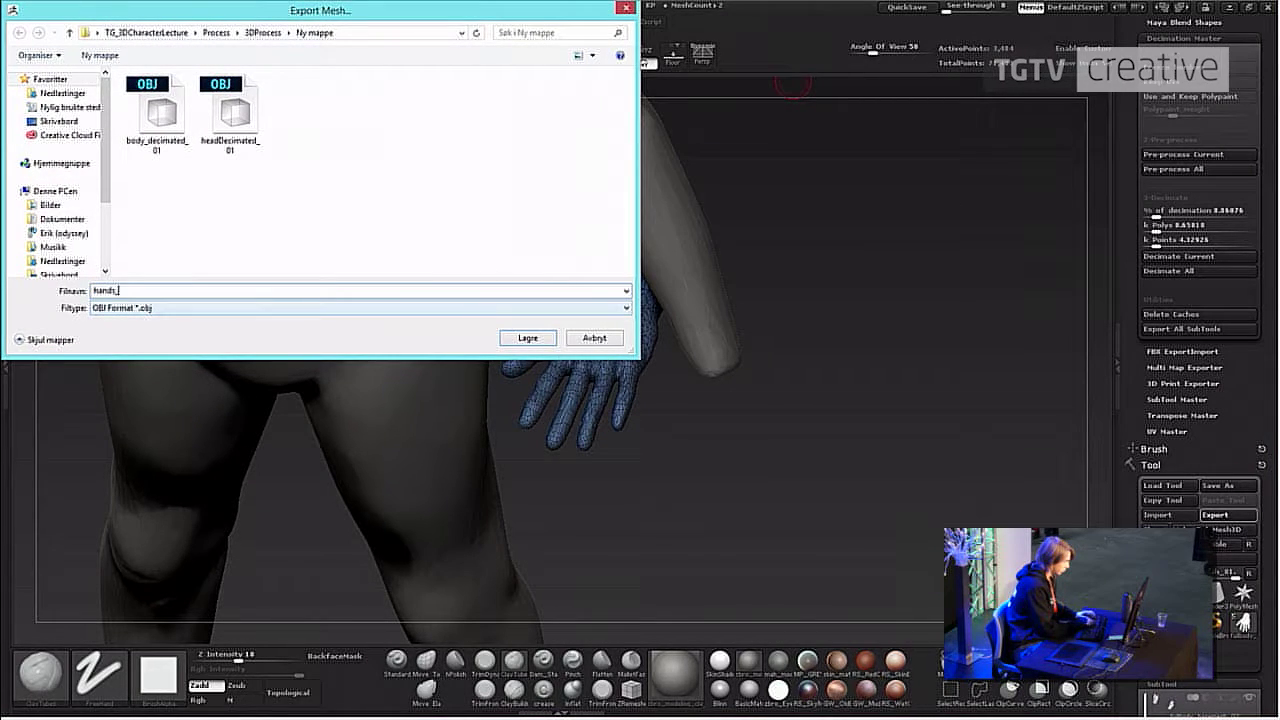
type("decimated_01")
key("Return")
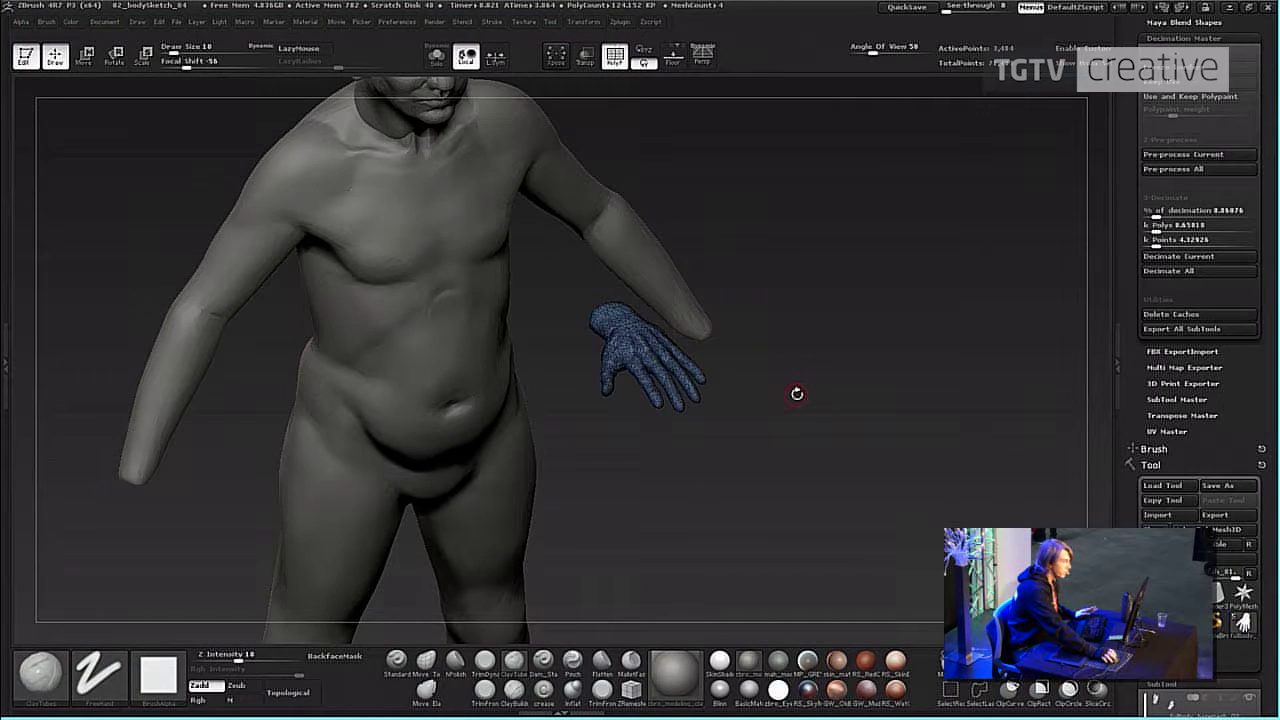
left_click_drag(813, 401, 789, 386)
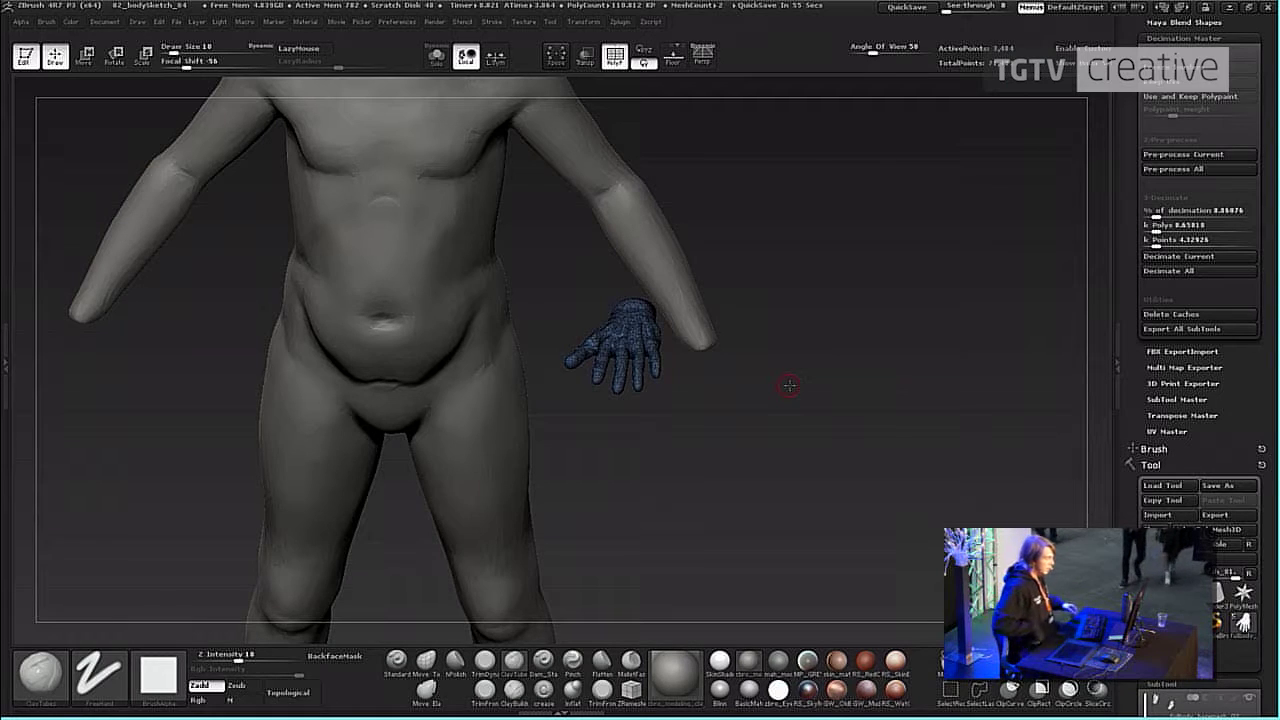
left_click_drag(790, 383, 846, 358)
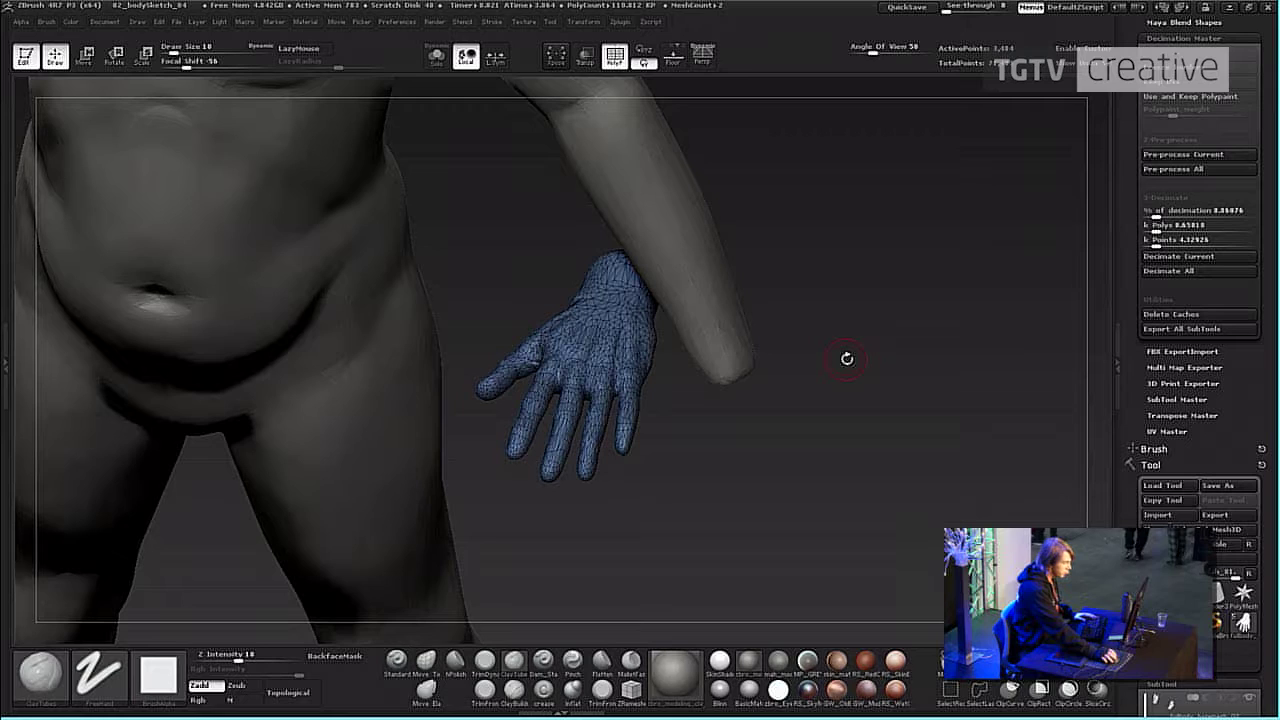
left_click_drag(884, 408, 828, 350)
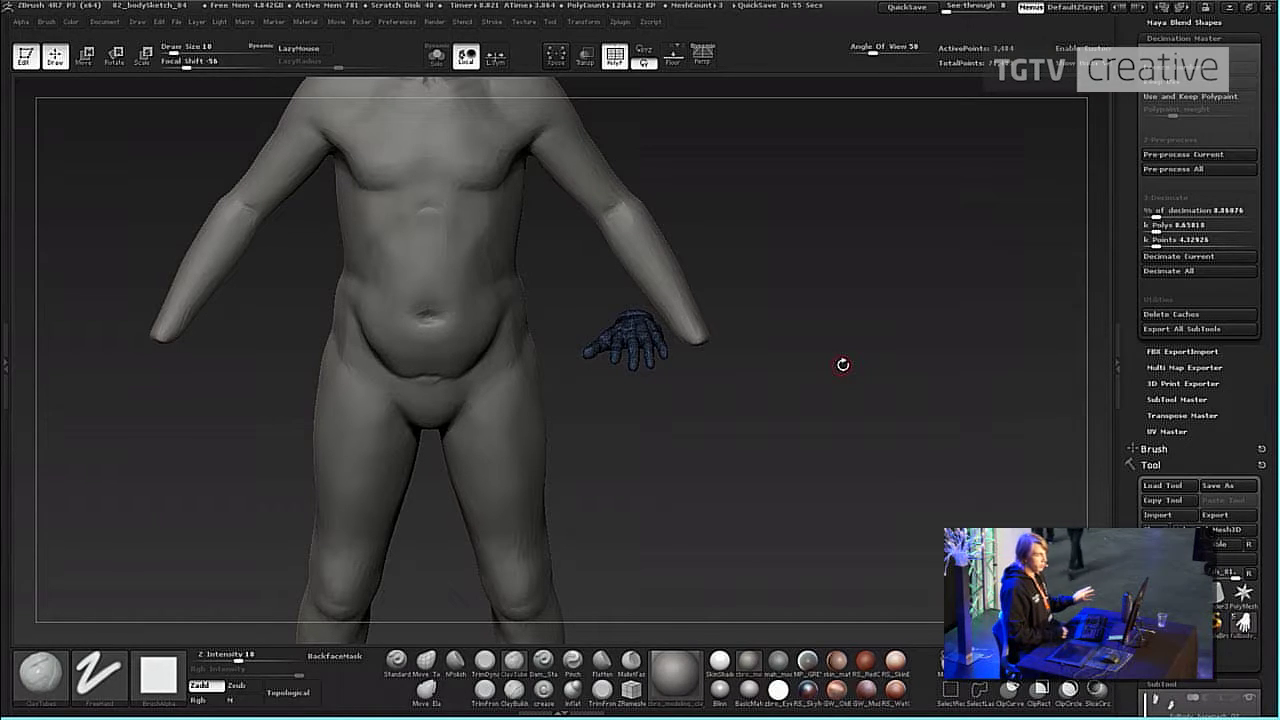
left_click_drag(817, 415, 791, 386)
Switch to Maya, import hands_decim_01 from the Ny mappe folder and frame the hand in the perspective view.
key("alt+Tab")
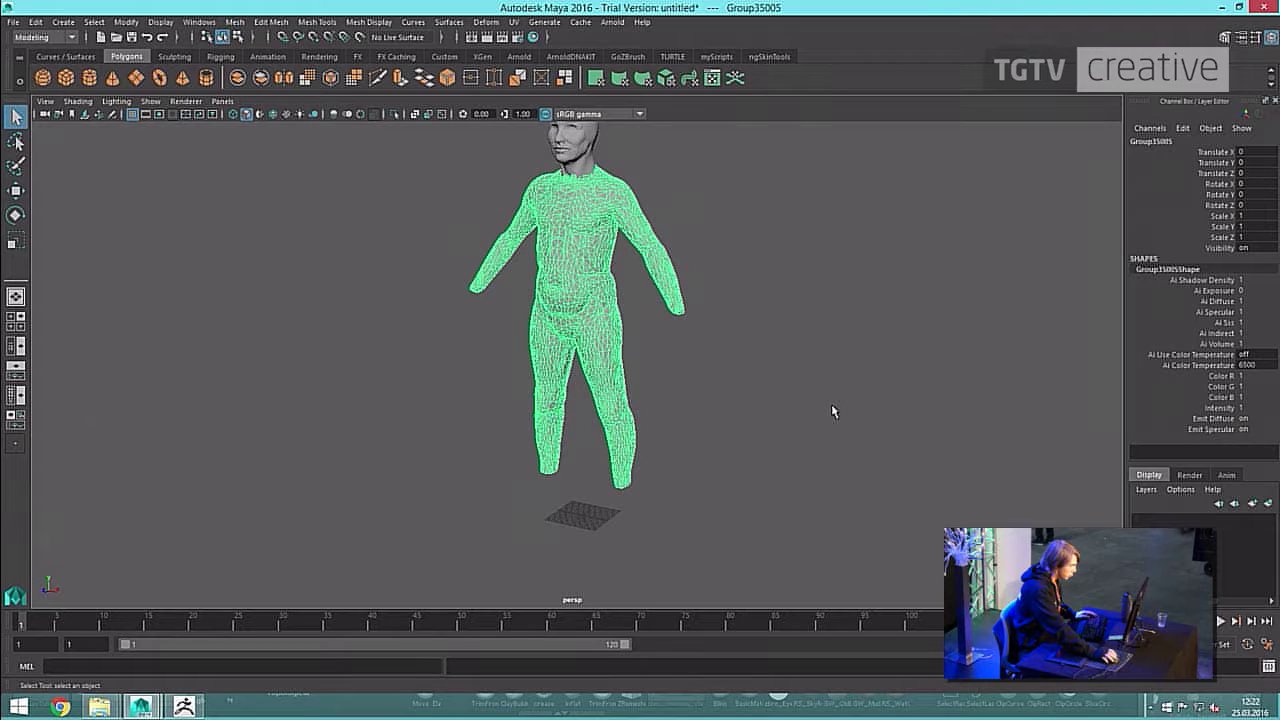
key("alt+Tab")
key("alt+Tab")
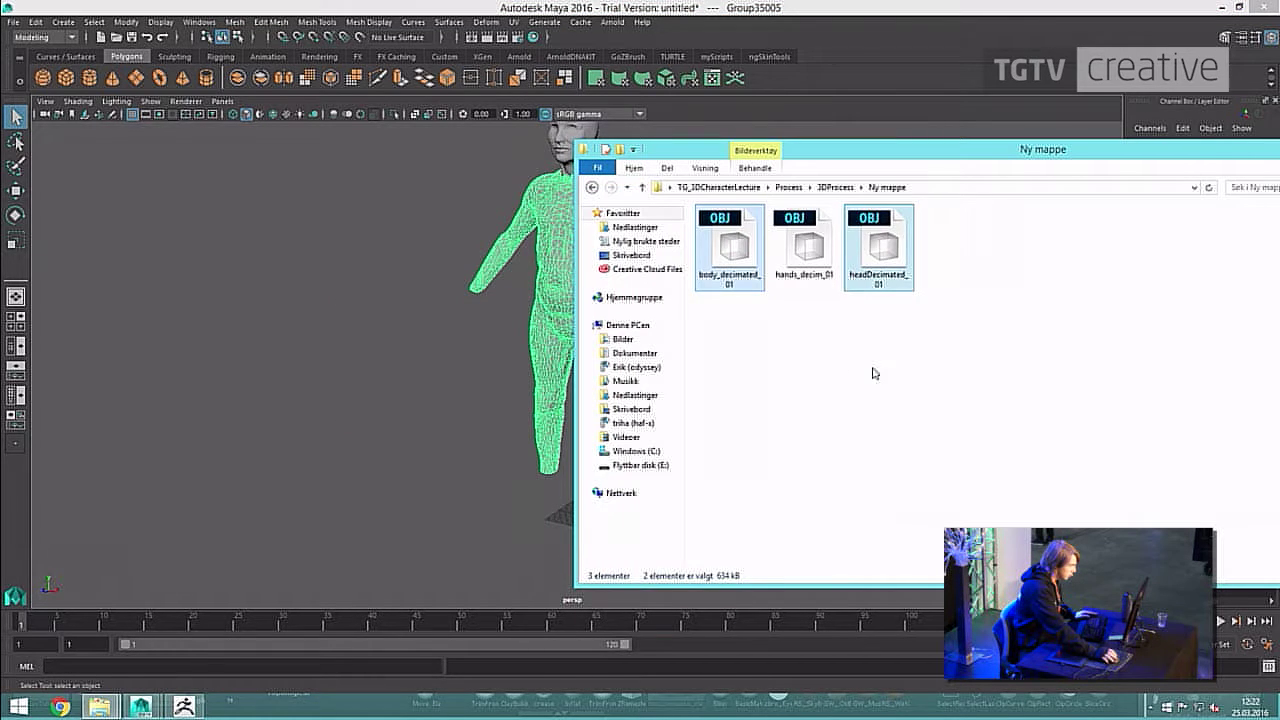
left_click_drag(803, 250, 458, 516)
left_click(462, 512)
scroll(572, 369, "down", 2)
left_click(625, 320)
key("f")
left_click_drag(632, 328, 704, 369, "alt")
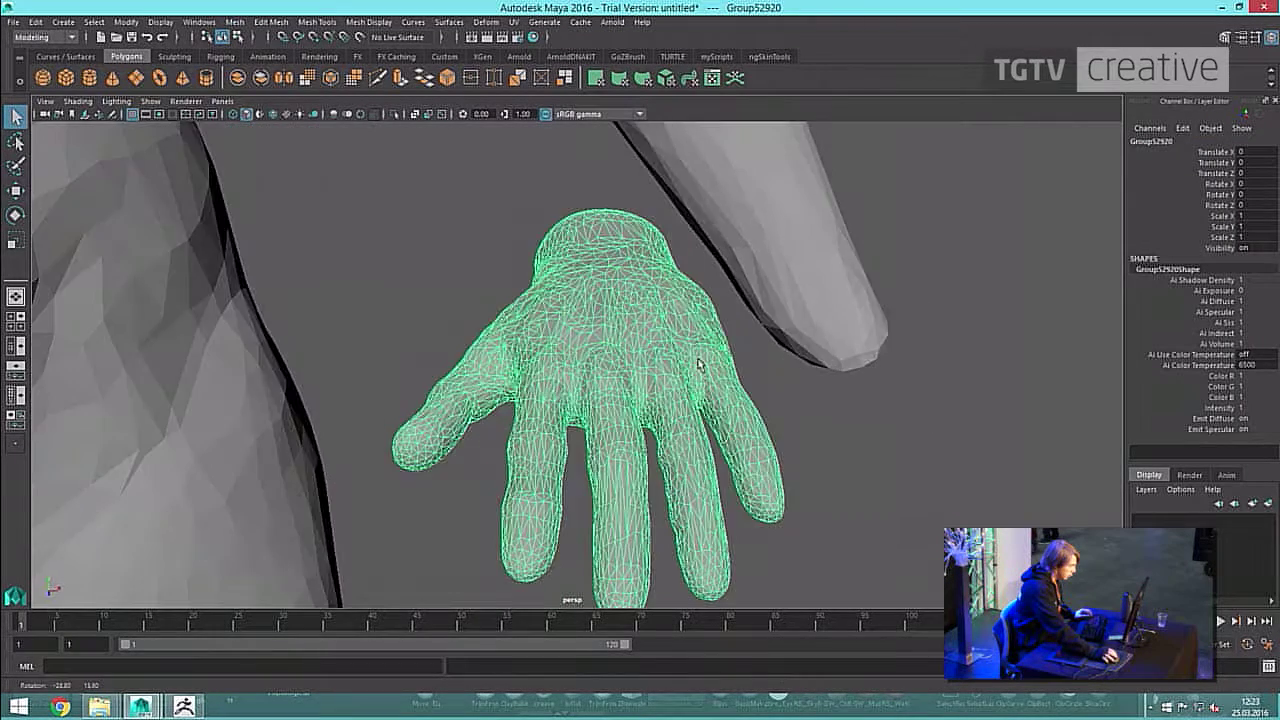
scroll(704, 370, "down", 5)
left_click(694, 385)
scroll(696, 405, "down", 5)
left_click_drag(697, 417, 580, 357, "alt")
Select the imported hand mesh and center its pivot.
left_click(570, 370)
key("w")
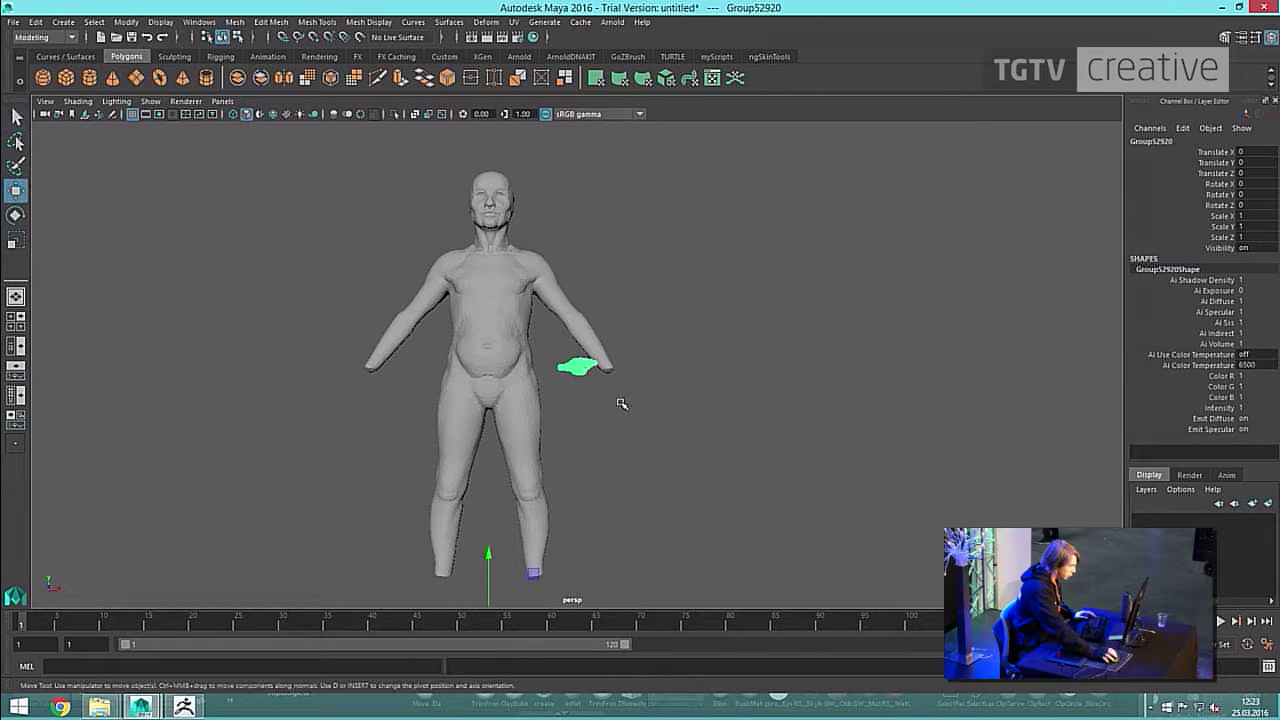
left_click_drag(617, 397, 618, 439, "alt")
scroll(618, 439, "down", 3)
scroll(618, 439, "up", 4)
left_click(126, 22)
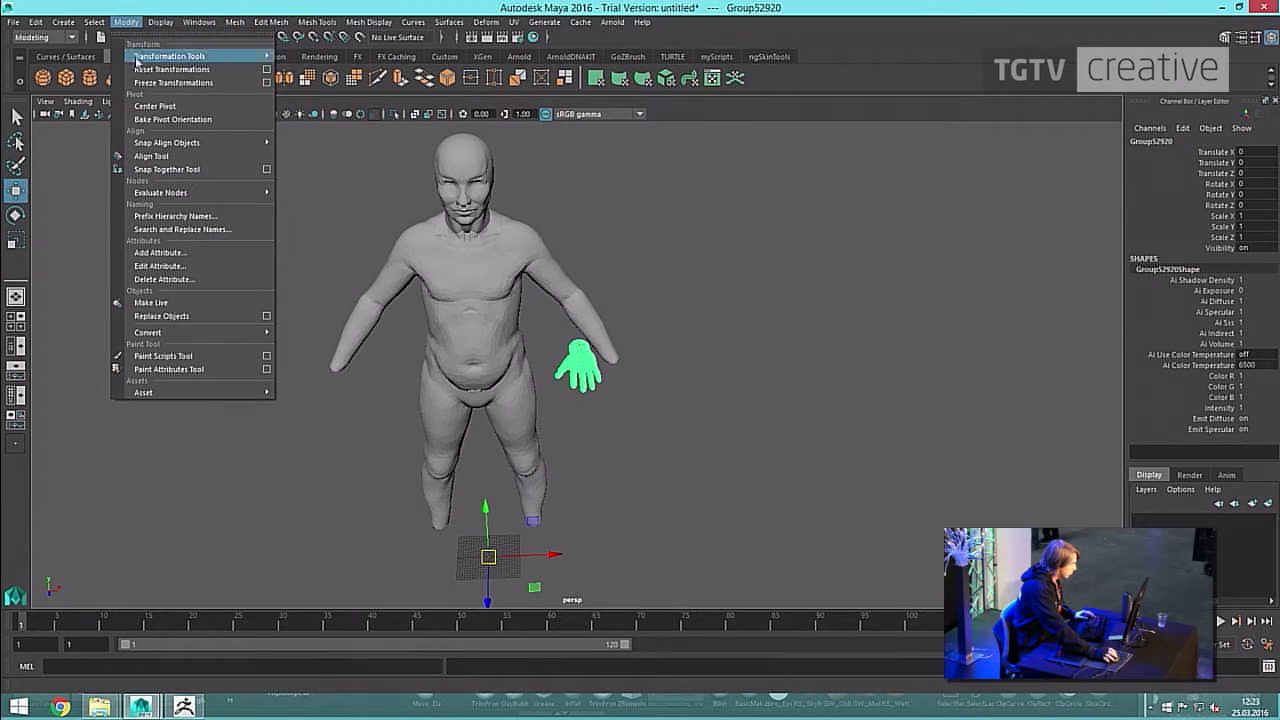
left_click(175, 106)
Rotate and move the hand so that its wrist meets the end of the handless forearm beside it.
left_click_drag(607, 421, 554, 418, "alt")
scroll(592, 362, "up", 4)
key("e")
key("w")
middle_click_drag(554, 418, 557, 426)
left_click(557, 426)
left_click_drag(557, 426, 742, 440, "alt")
left_click(655, 414)
mouse_move(662, 416)
left_mouse_down()
mouse_move(784, 376)
mouse_move(644, 404)
left_mouse_up()
scroll(644, 404, "down", 3)
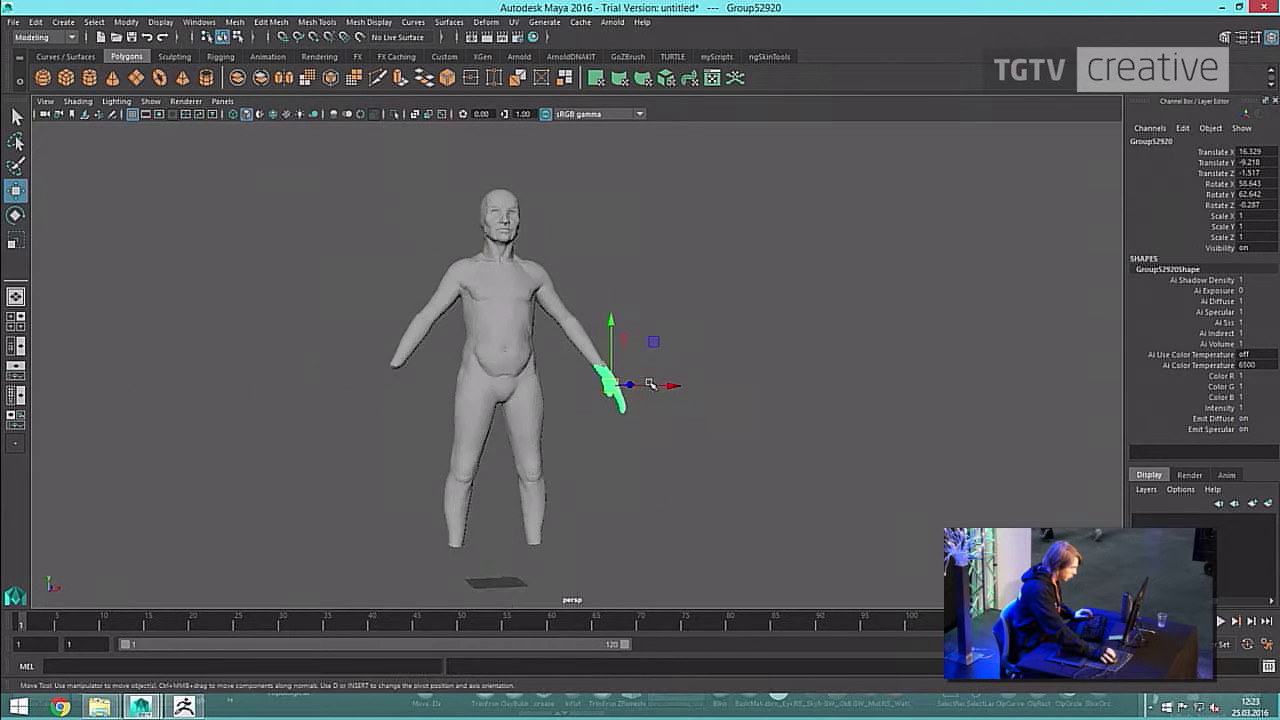
Select the head, body and hand meshes and combine them into one mesh.
left_click(671, 243)
left_click_drag(671, 243, 390, 545, "alt")
right_click_drag(728, 314, 698, 540, "shift")
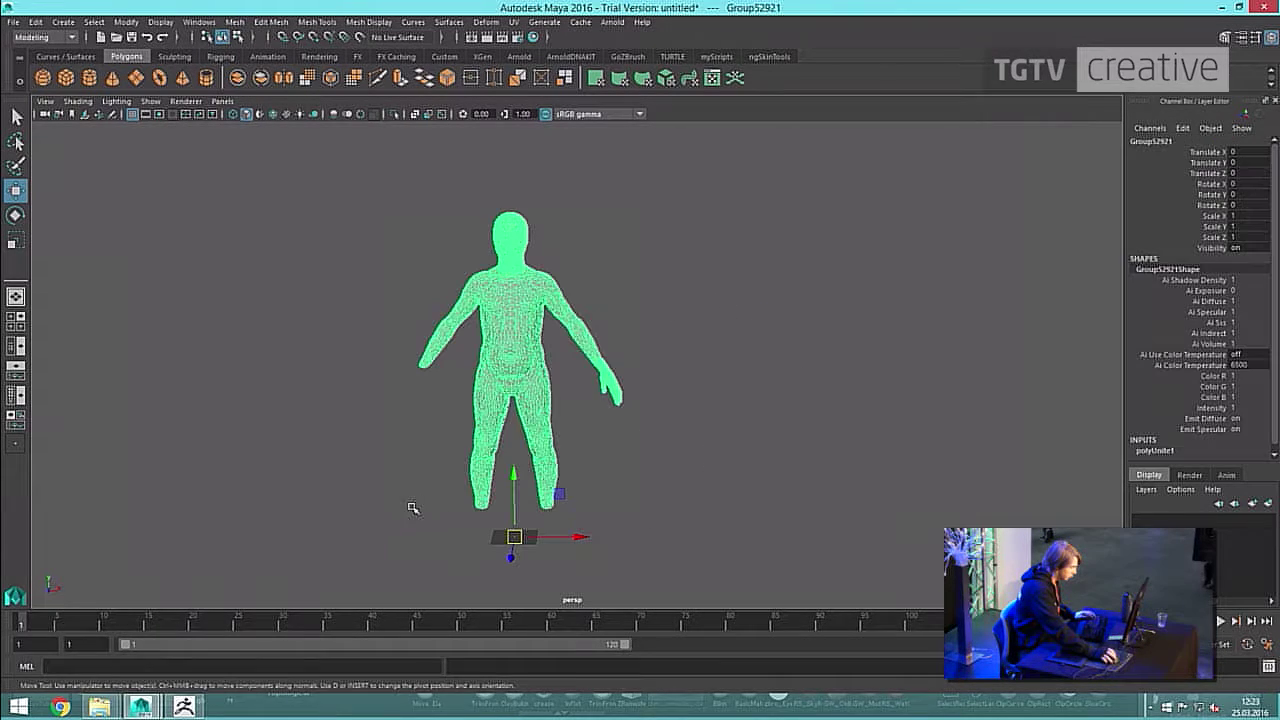
Show the Outliner beside the perspective view, limit it to DAG objects and select the combined mesh.
left_click(18, 346)
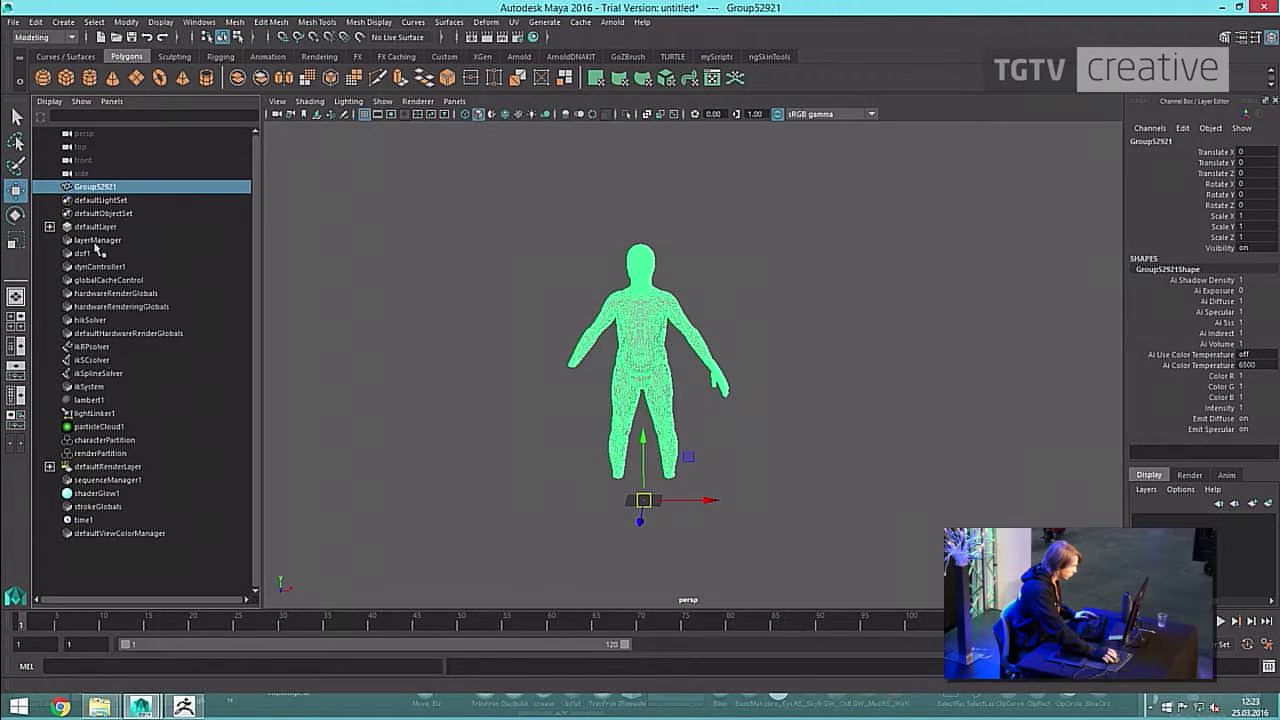
left_click(58, 106)
left_click(63, 127)
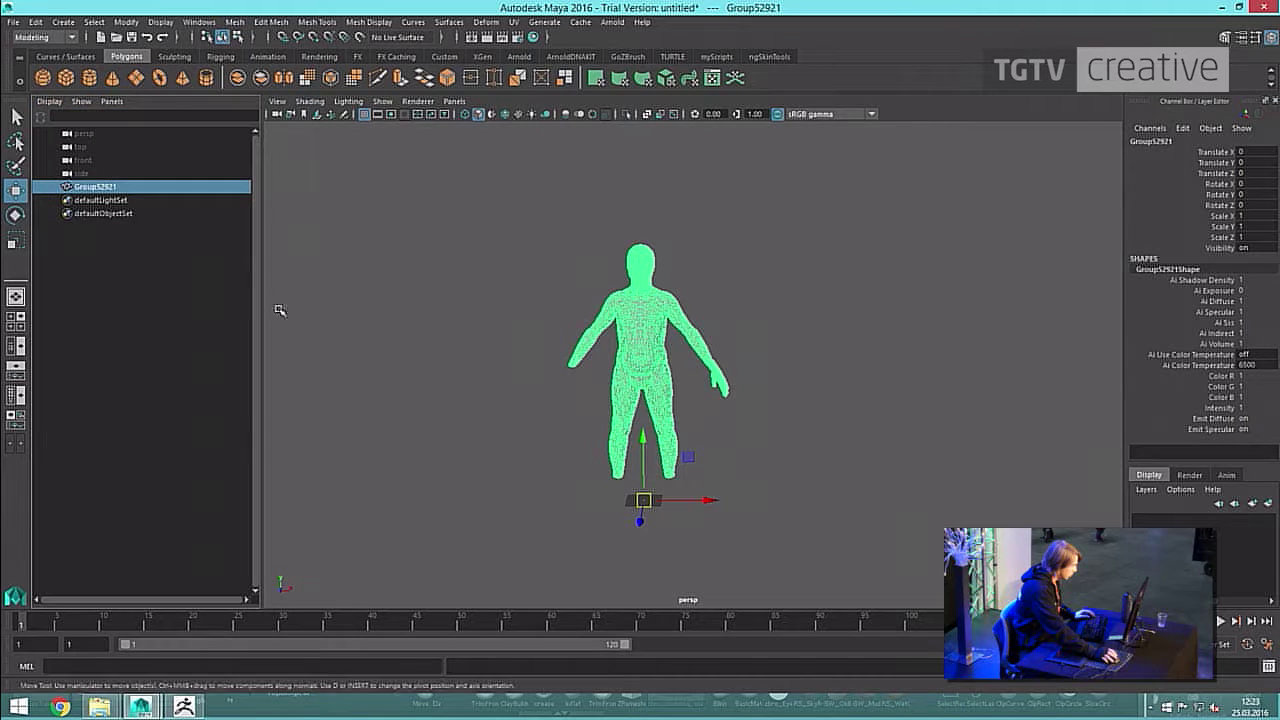
left_click(189, 259)
left_click_drag(119, 188, 120, 175)
left_click(130, 190)
Examine the wireframe of the combined mesh around the torso, arm, hand, head and neck.
scroll(760, 303, "up", 5)
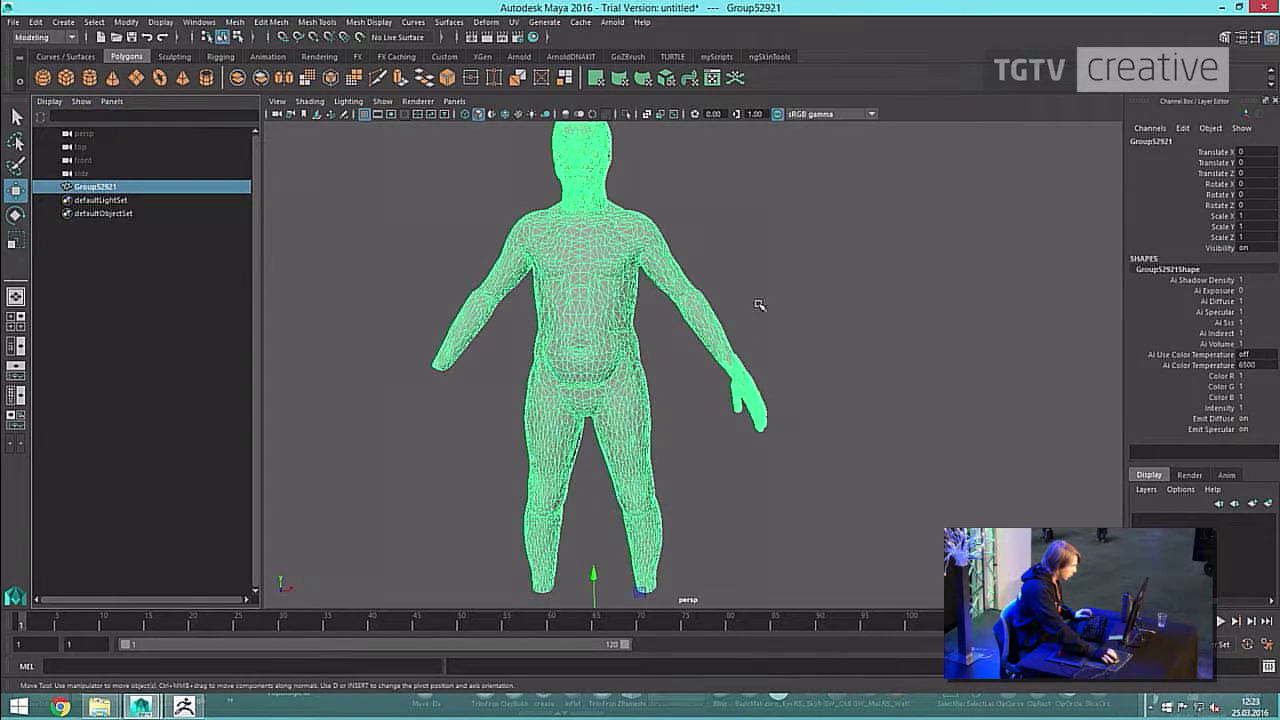
left_click(760, 303)
left_click_drag(760, 303, 890, 308, "alt")
left_click(707, 293)
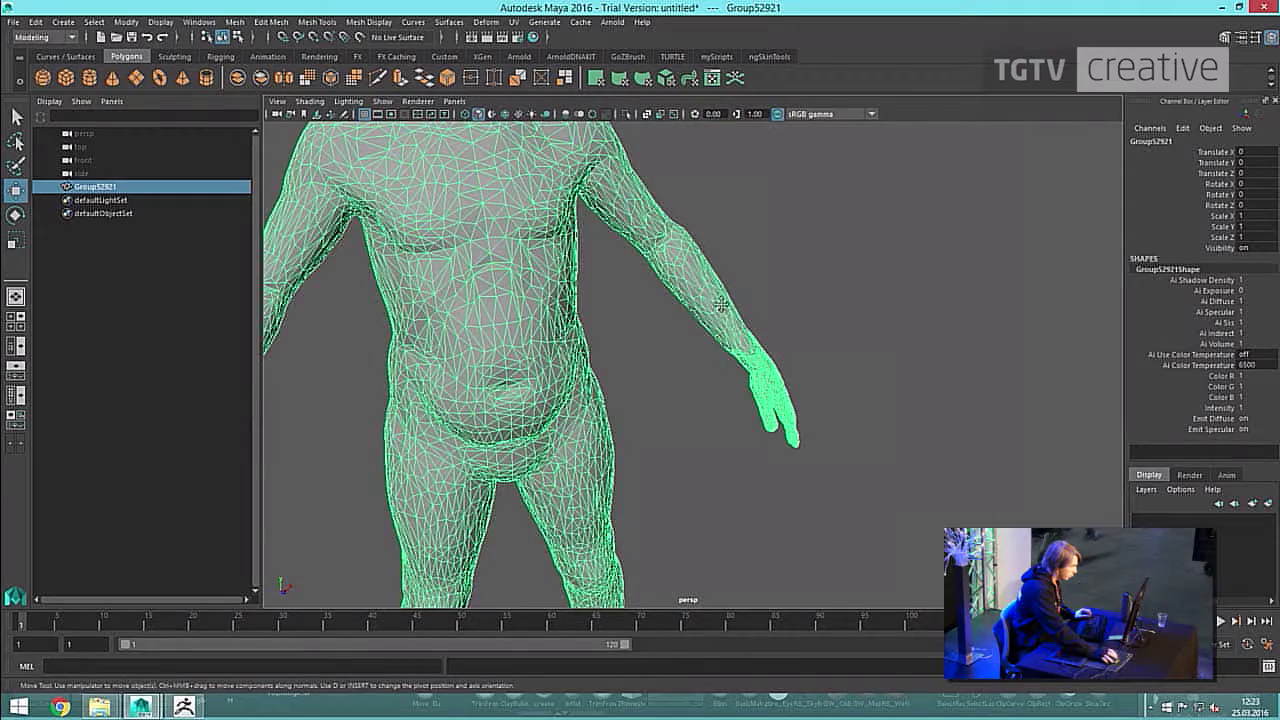
scroll(819, 332, "down", 4)
middle_click_drag(760, 302, 809, 430, "alt")
scroll(819, 332, "up", 4)
left_click(809, 354)
scroll(800, 355, "down", 4)
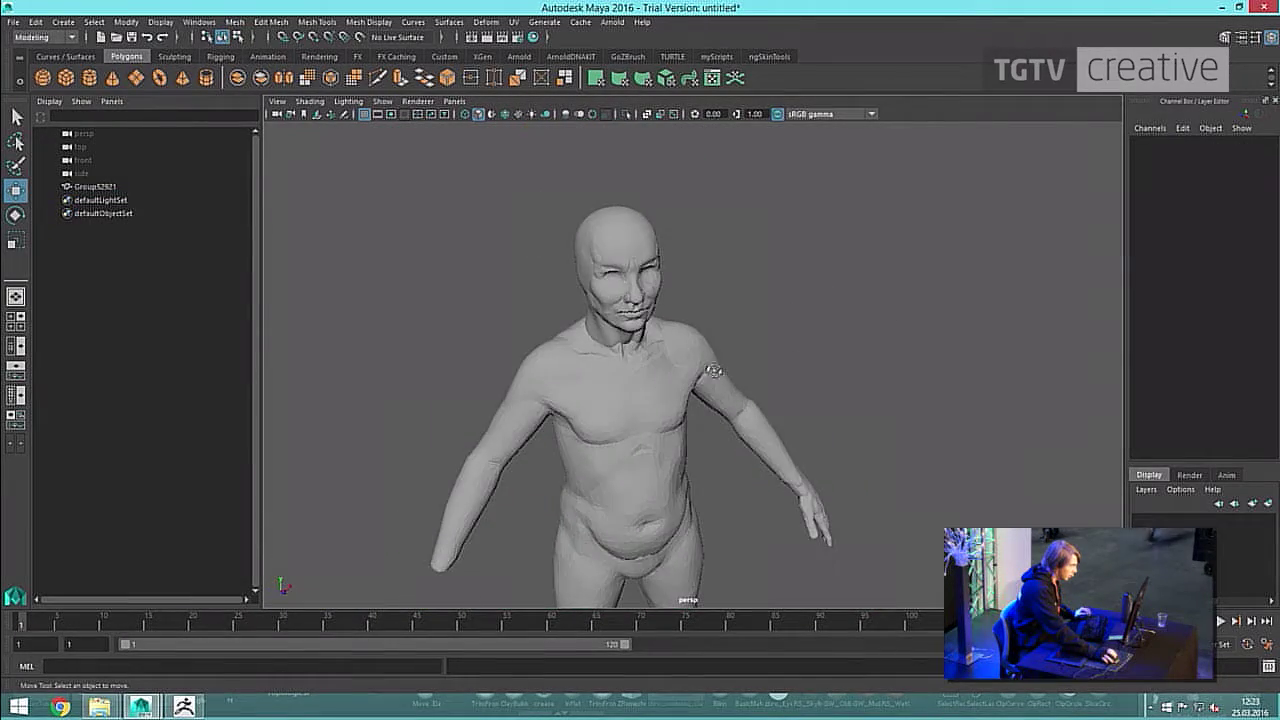
left_click_drag(720, 366, 688, 347, "alt")
left_click(688, 346)
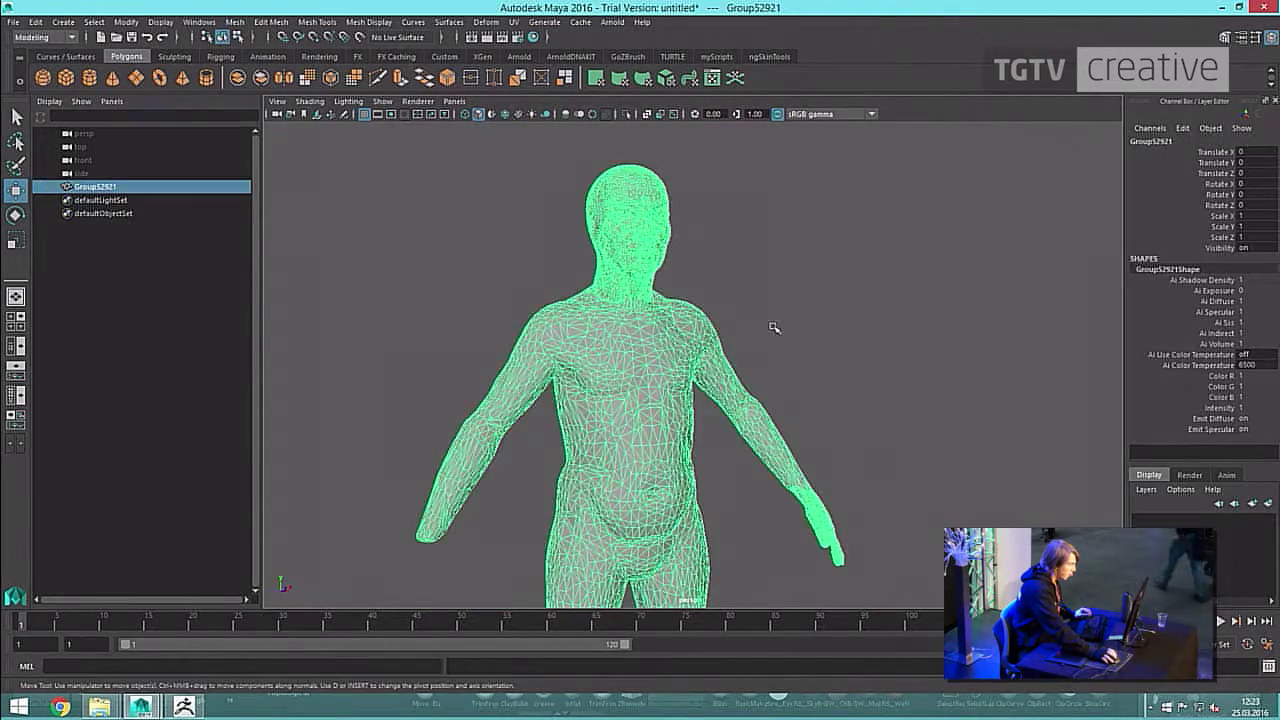
left_click_drag(777, 326, 692, 314, "alt")
right_click_drag(692, 314, 737, 303, "alt")
middle_click_drag(737, 303, 808, 403, "alt")
left_click_drag(808, 403, 645, 418, "alt")
right_click_drag(645, 418, 751, 423, "alt")
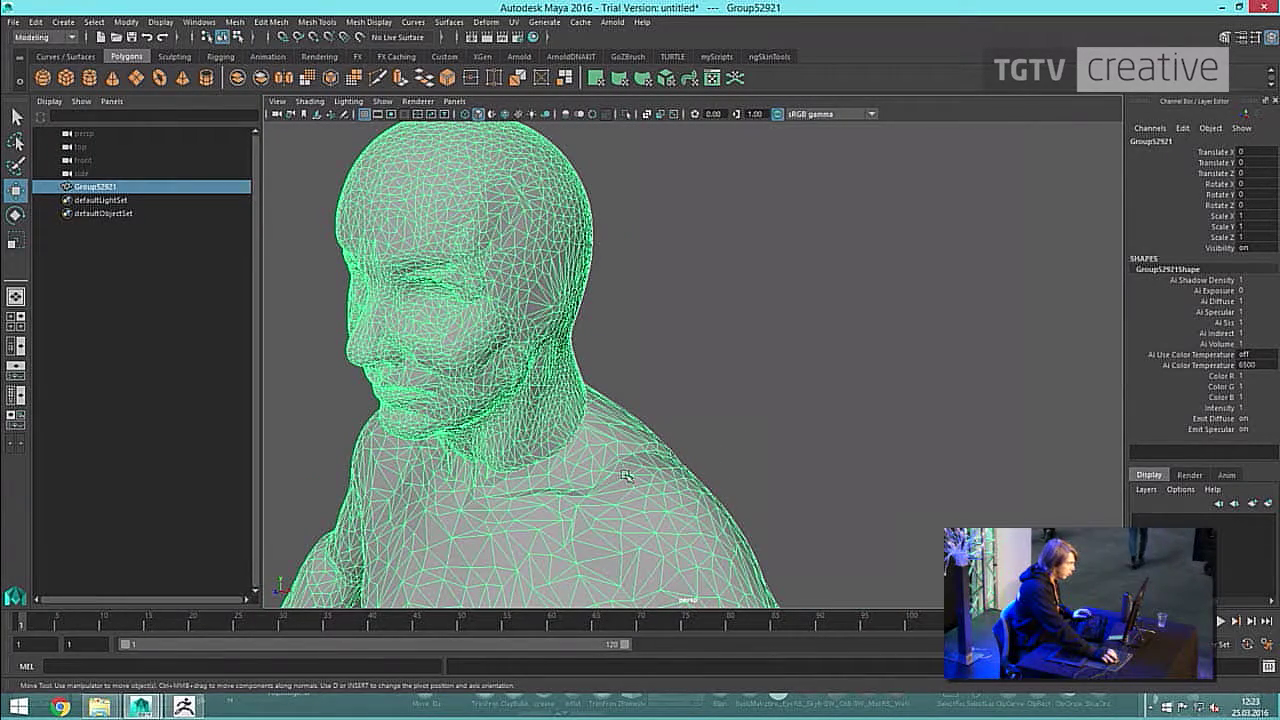
scroll(627, 476, "down", 4)
scroll(630, 473, "up", 2)
middle_click_drag(632, 472, 688, 427, "alt")
left_click(785, 400)
left_click(704, 421)
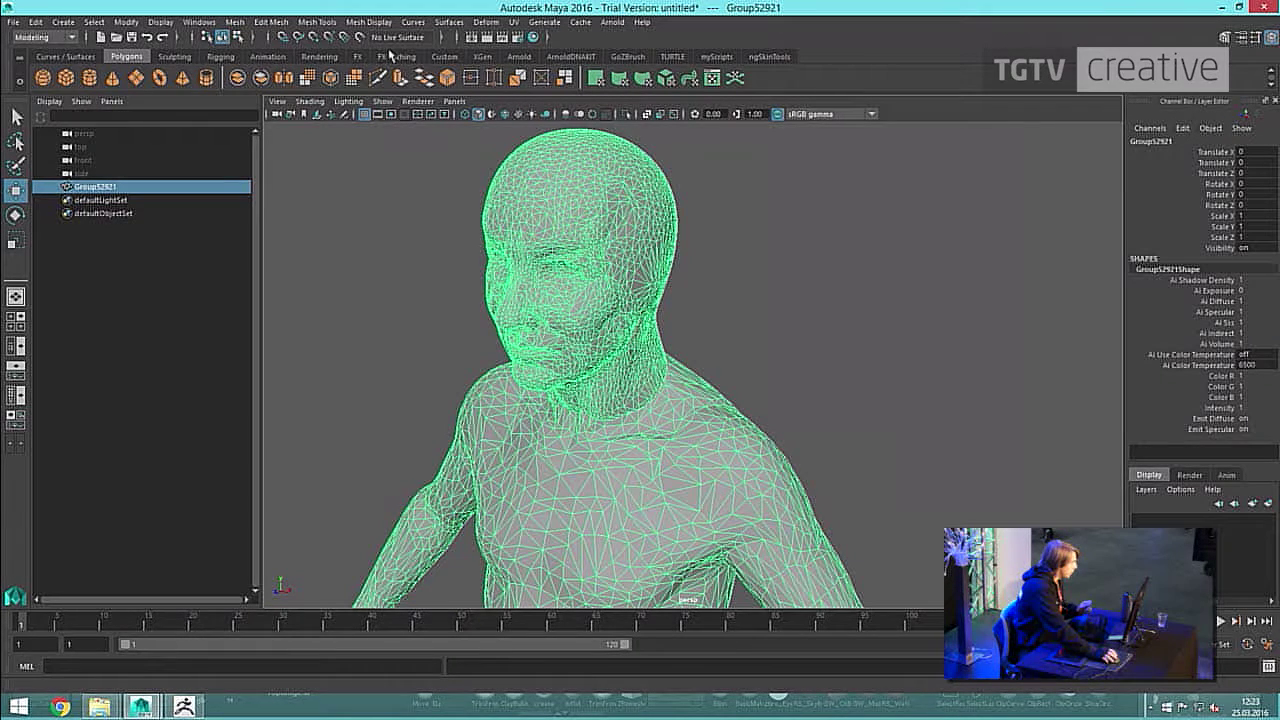
Show the Modeling Toolkit and make the combined character mesh a live surface.
left_click(1225, 37)
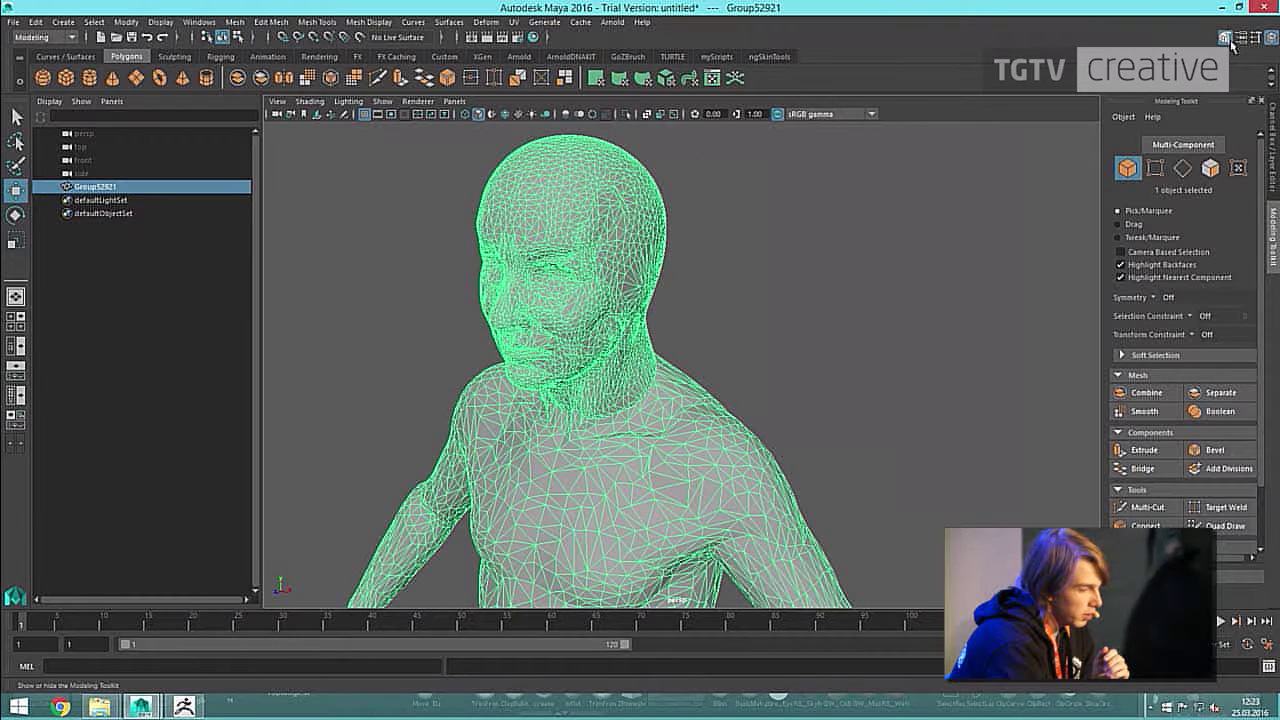
scroll(1231, 488, "down", 2)
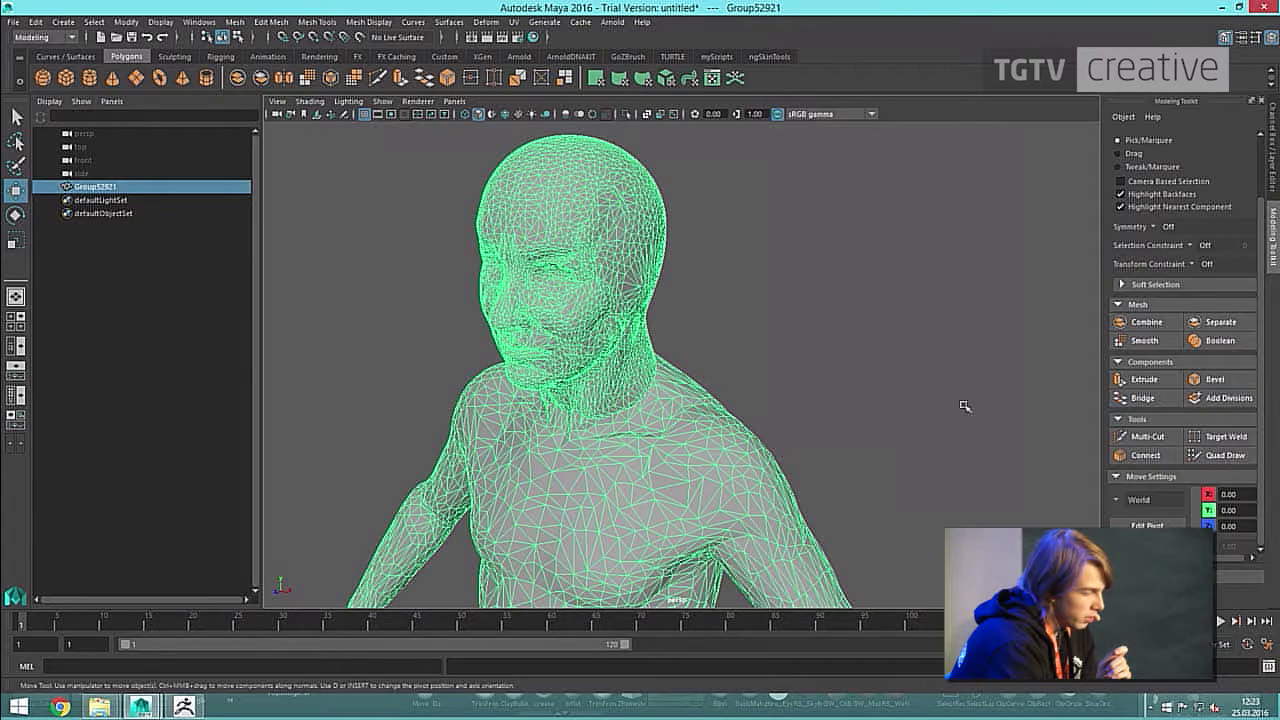
left_click_drag(858, 266, 513, 514)
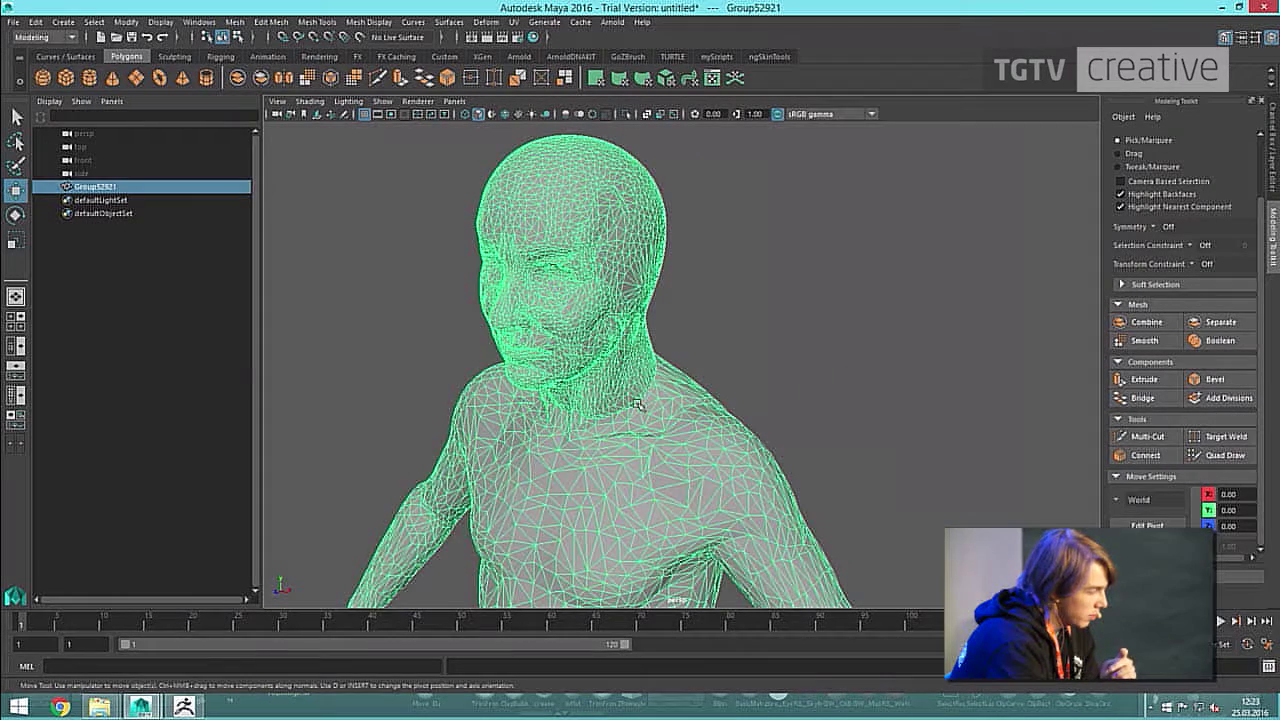
left_click_drag(757, 338, 583, 454)
left_click(745, 356)
left_click(572, 485)
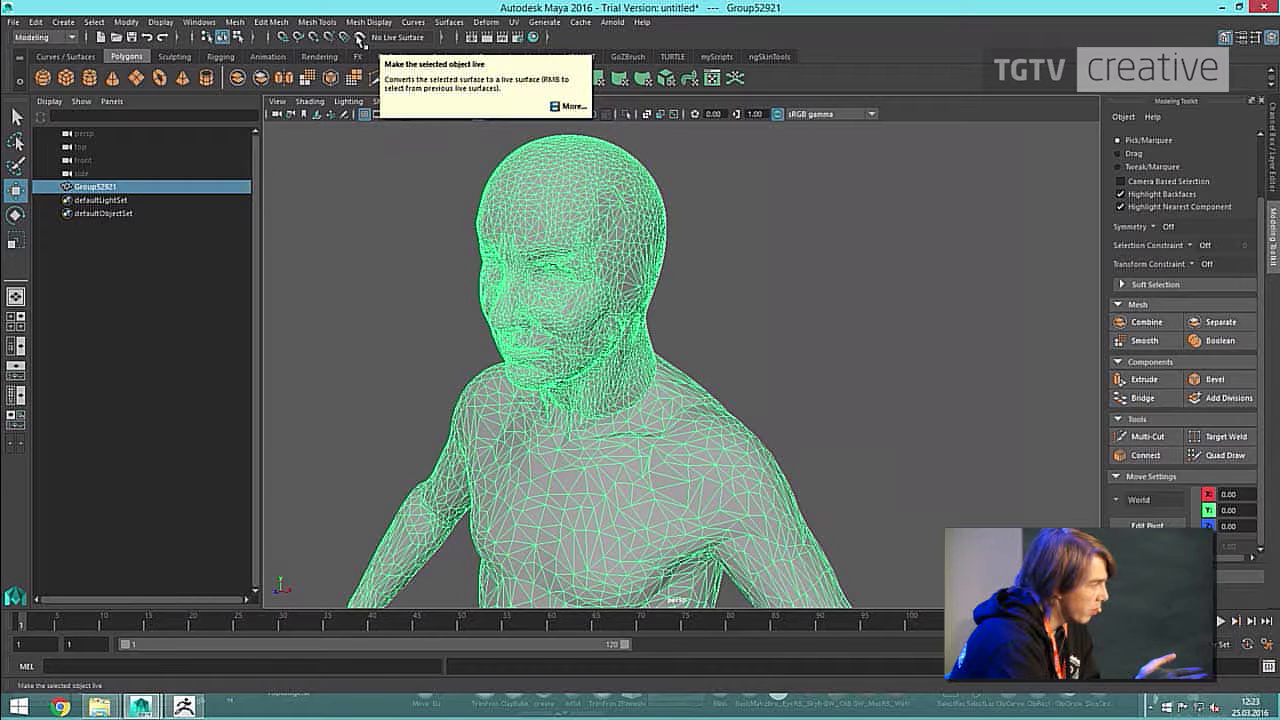
left_click(360, 37)
left_click_drag(735, 330, 548, 525)
Start Quad Draw, place four points on the upper chest below the collarbone and fill them with a quad.
left_click(1222, 455)
right_click_drag(750, 434, 771, 397, "alt")
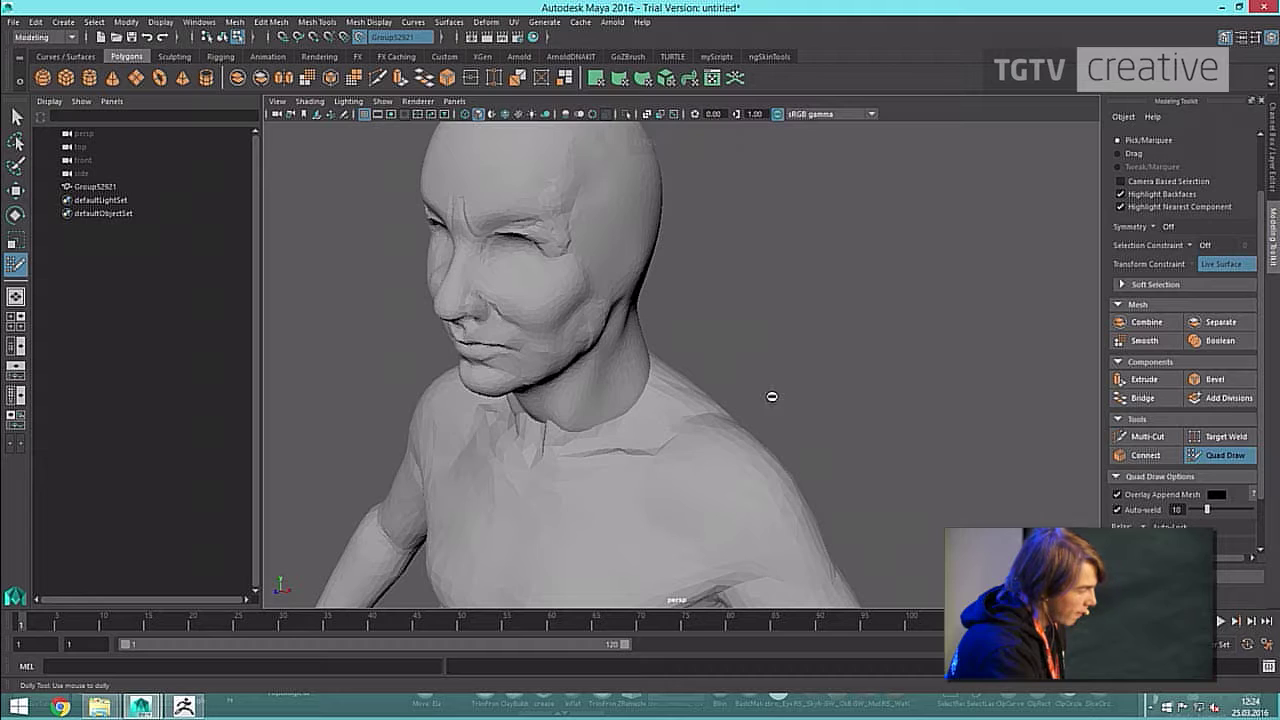
left_click_drag(771, 397, 800, 417, "alt")
middle_click_drag(800, 417, 744, 352, "alt")
left_click(649, 363)
left_click(647, 406)
left_click(698, 395)
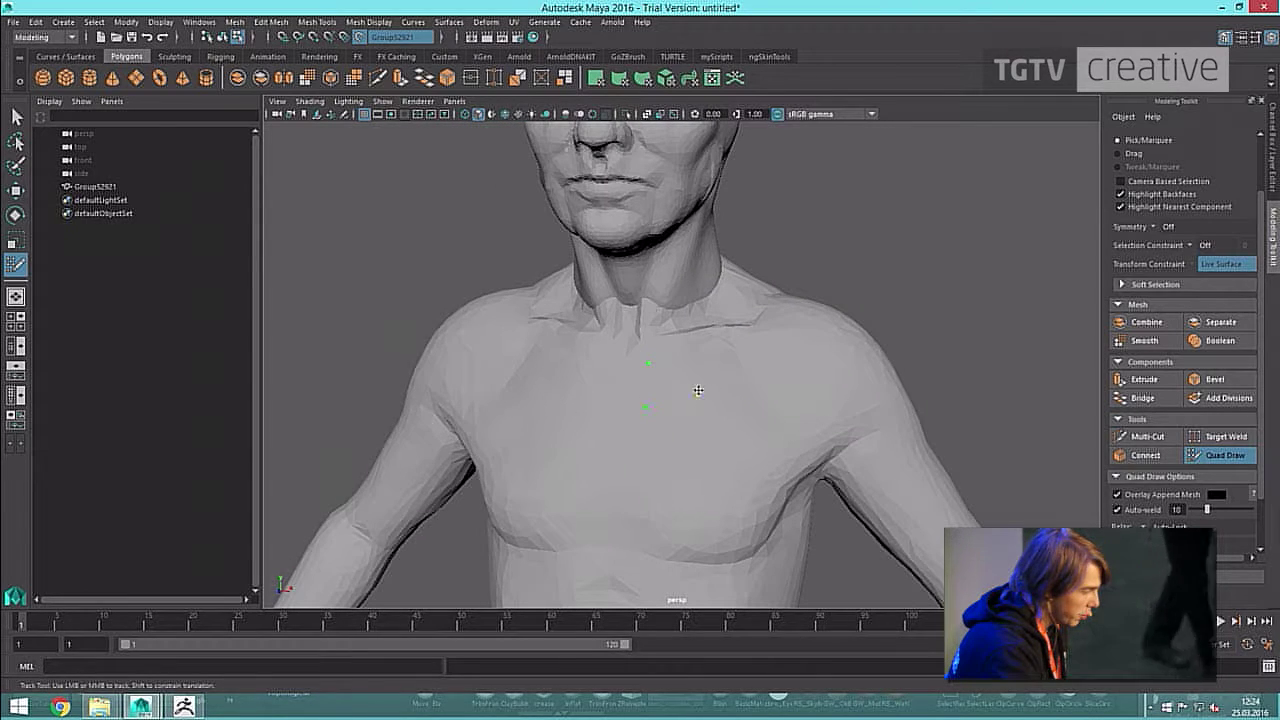
left_click(690, 352)
left_click(680, 377, "shift")
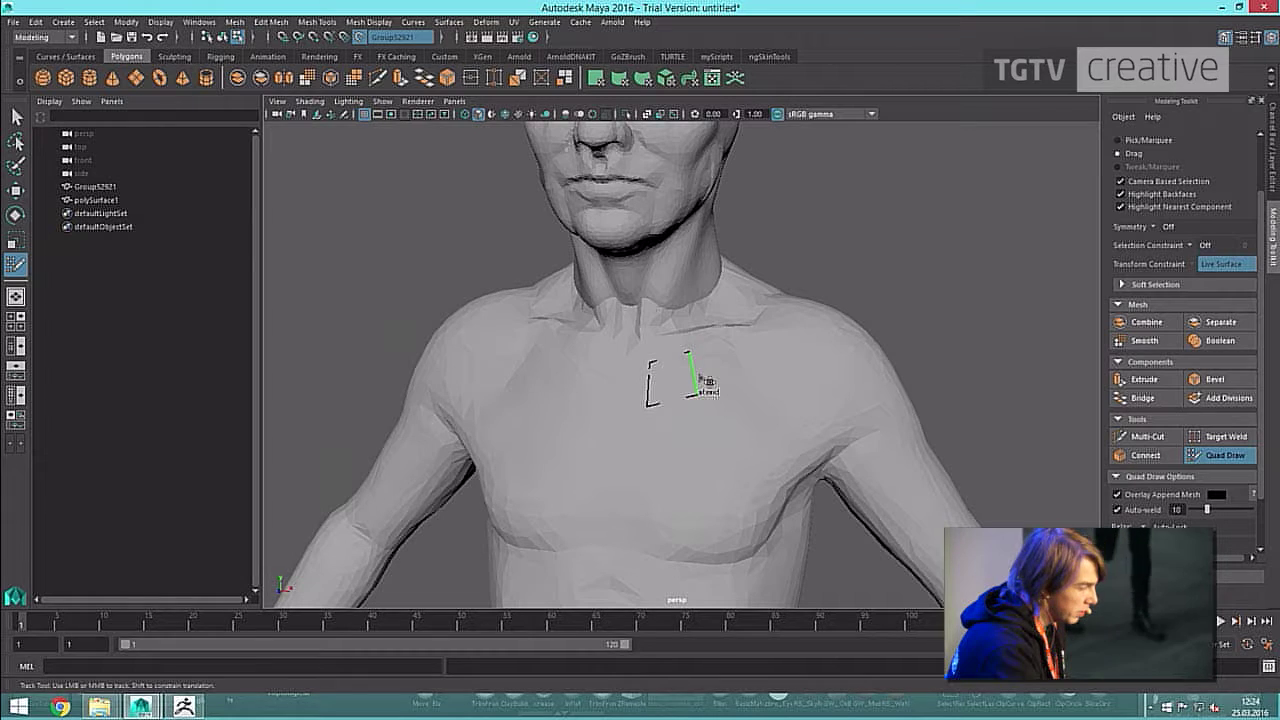
Extend the chest quad into a strip over the shoulder to the upper back and add quads on the shoulder.
mouse_move(700, 377)
left_mouse_down()
mouse_move(777, 363)
mouse_move(793, 340)
mouse_move(729, 420)
mouse_move(704, 416)
mouse_move(787, 377)
mouse_move(648, 483)
mouse_move(676, 485)
mouse_move(618, 430)
mouse_move(601, 349)
left_mouse_up()
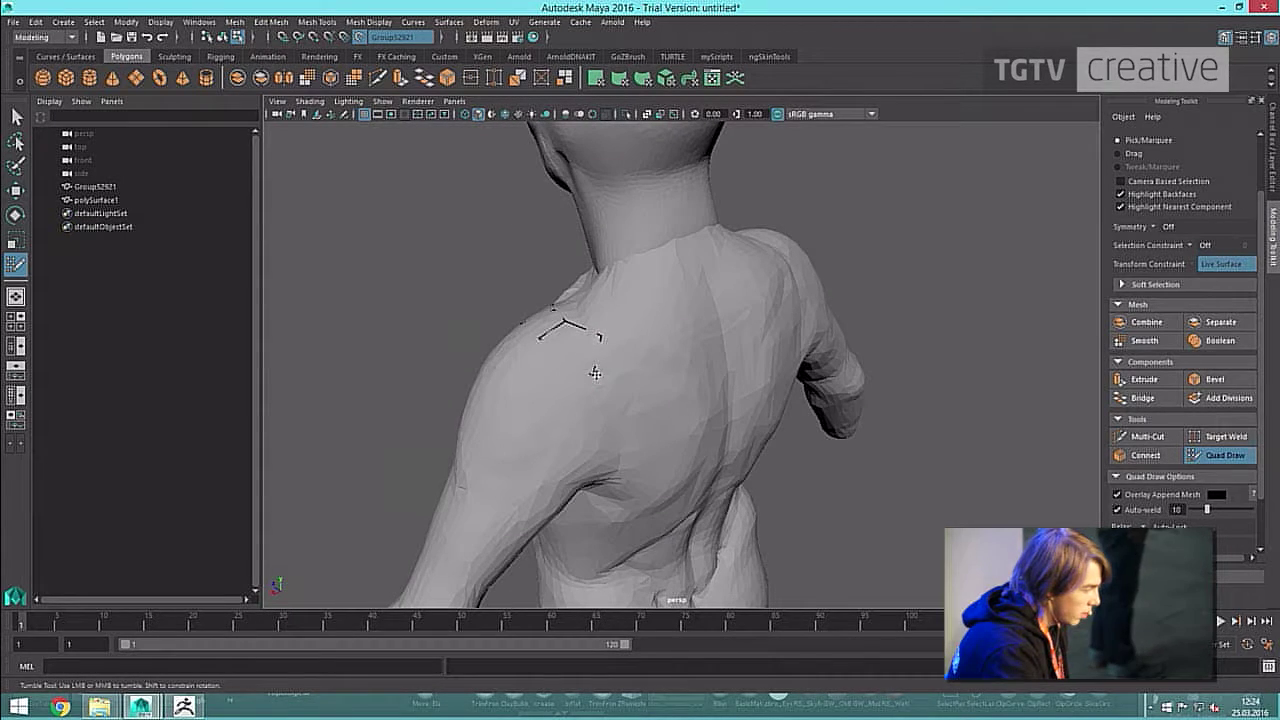
mouse_move(642, 372)
left_mouse_down()
mouse_move(664, 337)
mouse_move(646, 330)
left_mouse_up()
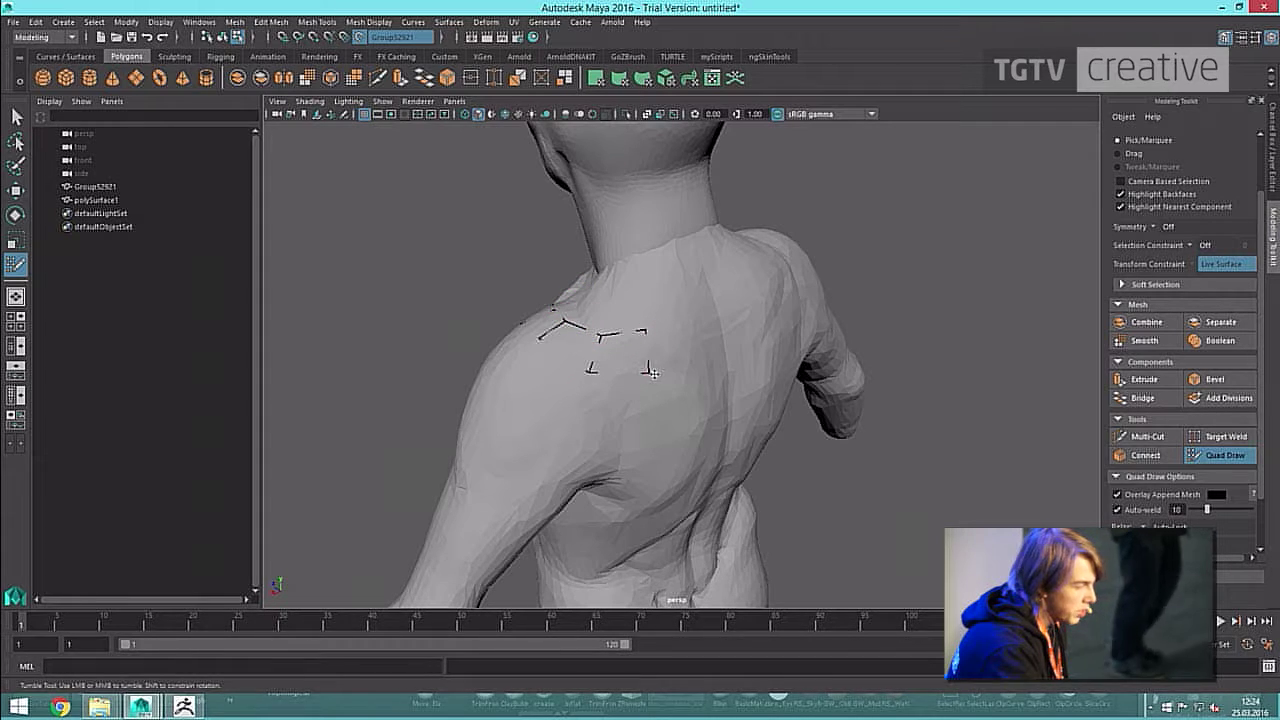
left_click_drag(655, 373, 658, 367)
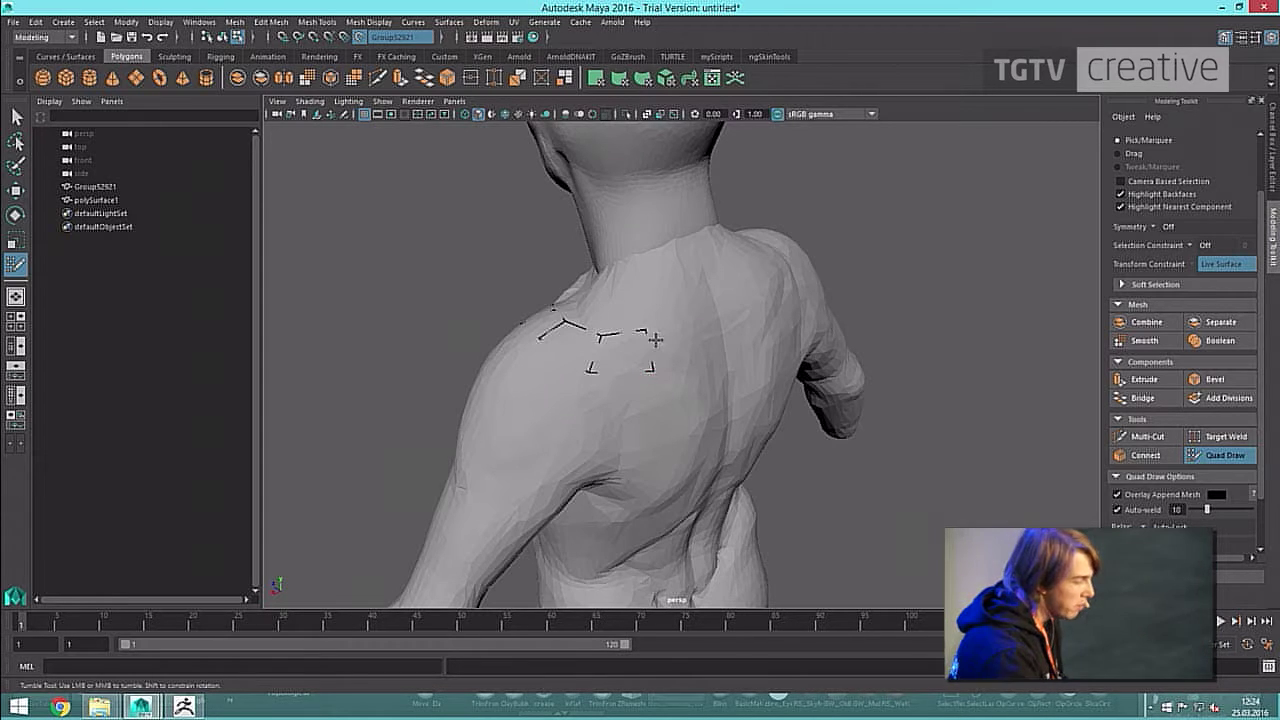
left_click_drag(659, 347, 708, 342)
left_click_drag(654, 390, 737, 397, "alt")
left_click_drag(721, 339, 645, 452)
left_click(625, 447, "shift")
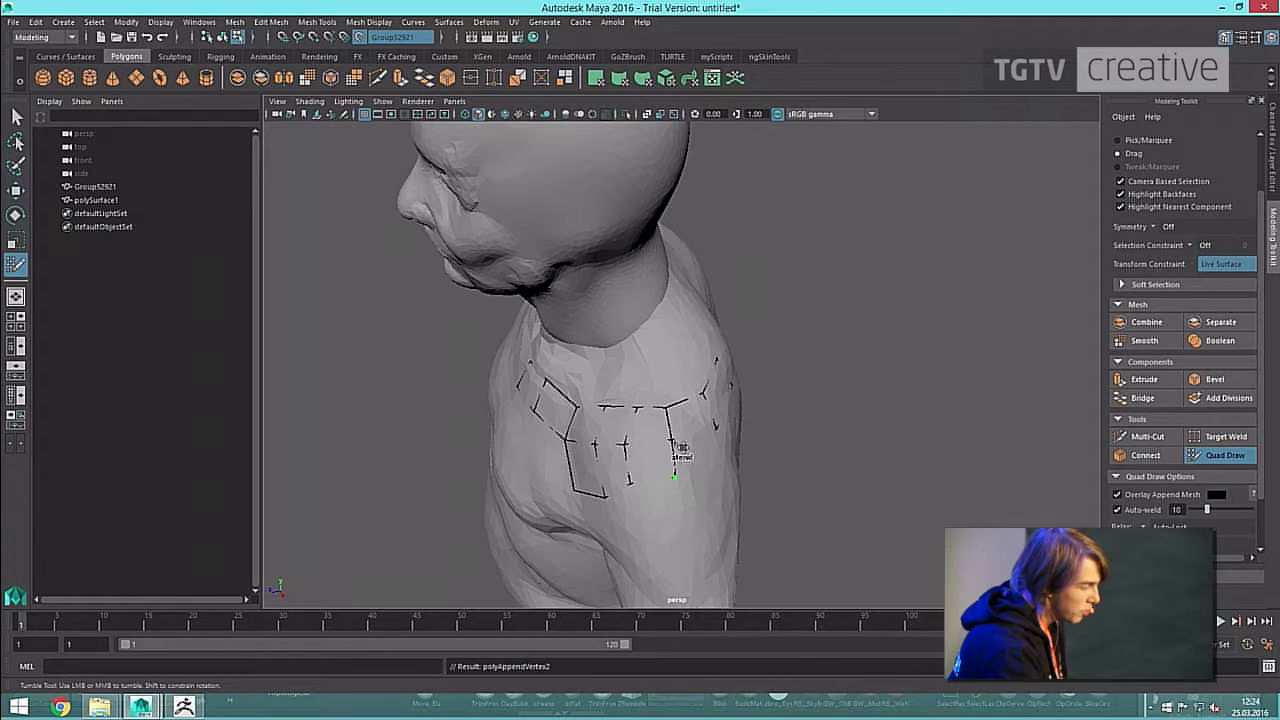
Extend the lower edges of the strip on the upper back into another row of quads down towards the shoulder blade.
left_click_drag(718, 487, 587, 383, "alt")
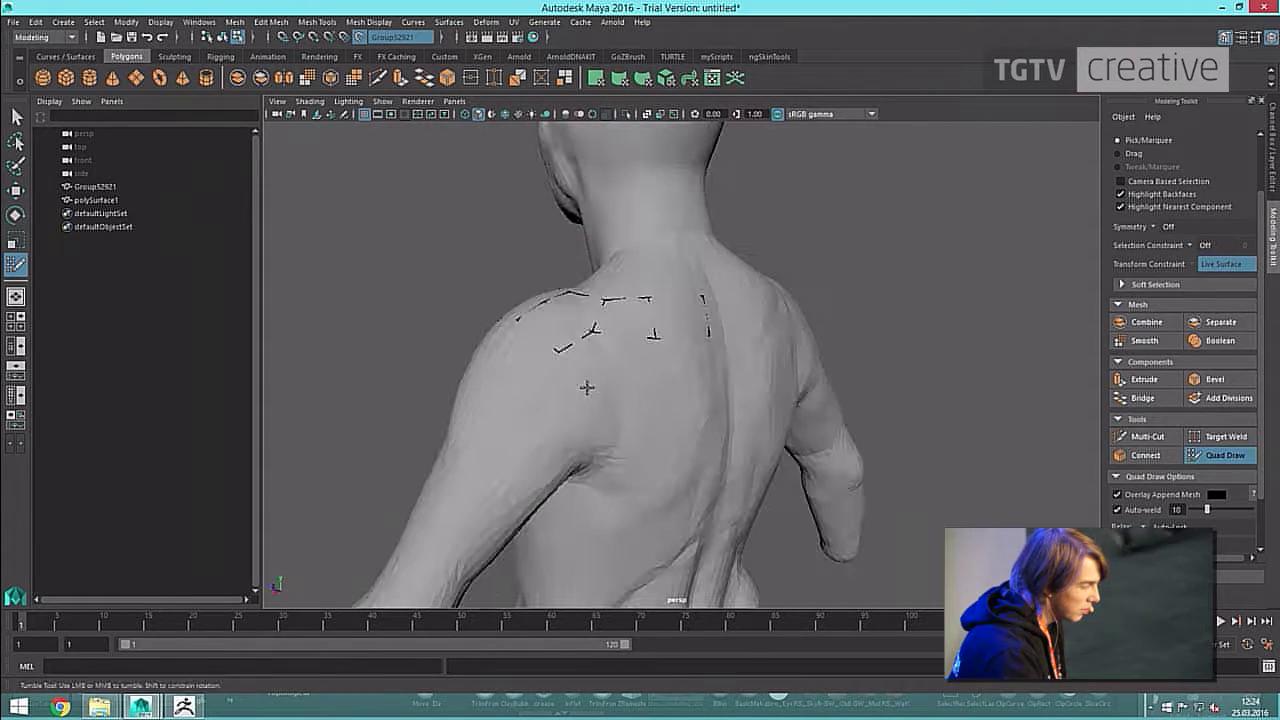
mouse_move(593, 333)
left_mouse_down()
mouse_move(589, 422)
mouse_move(589, 394)
left_mouse_up()
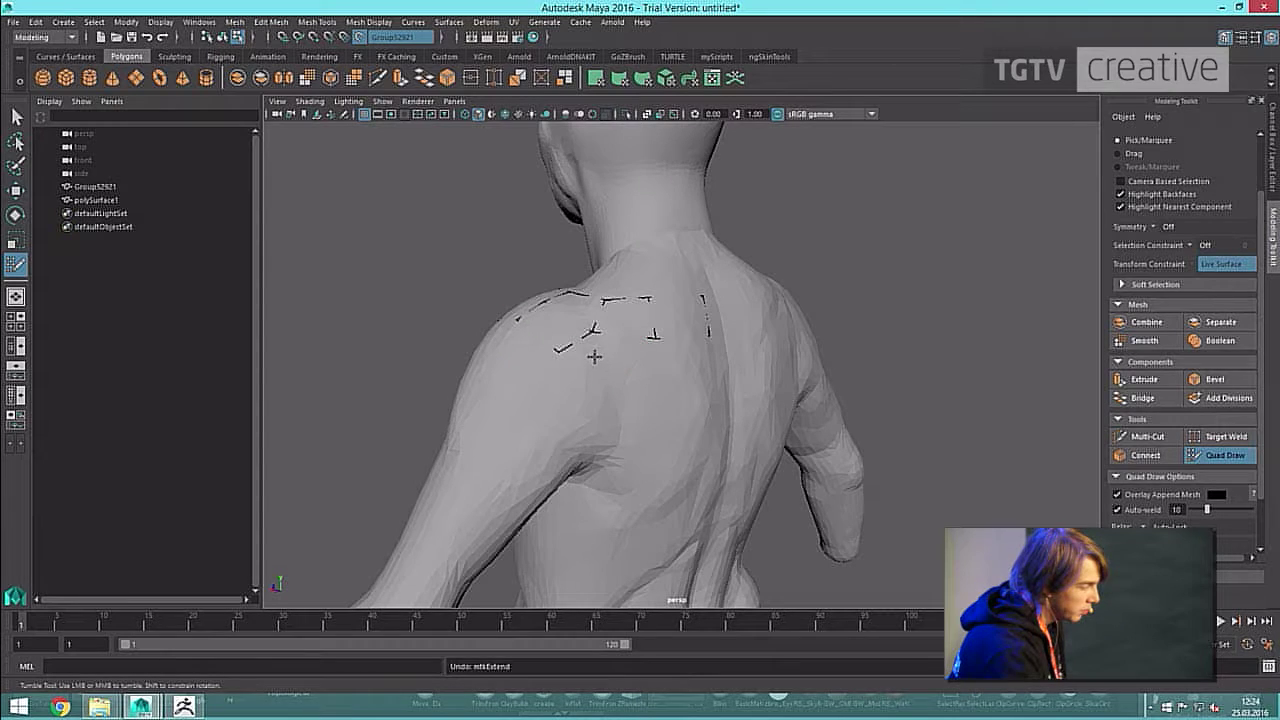
mouse_move(590, 340)
left_mouse_down()
mouse_move(603, 416)
mouse_move(603, 399)
left_mouse_up()
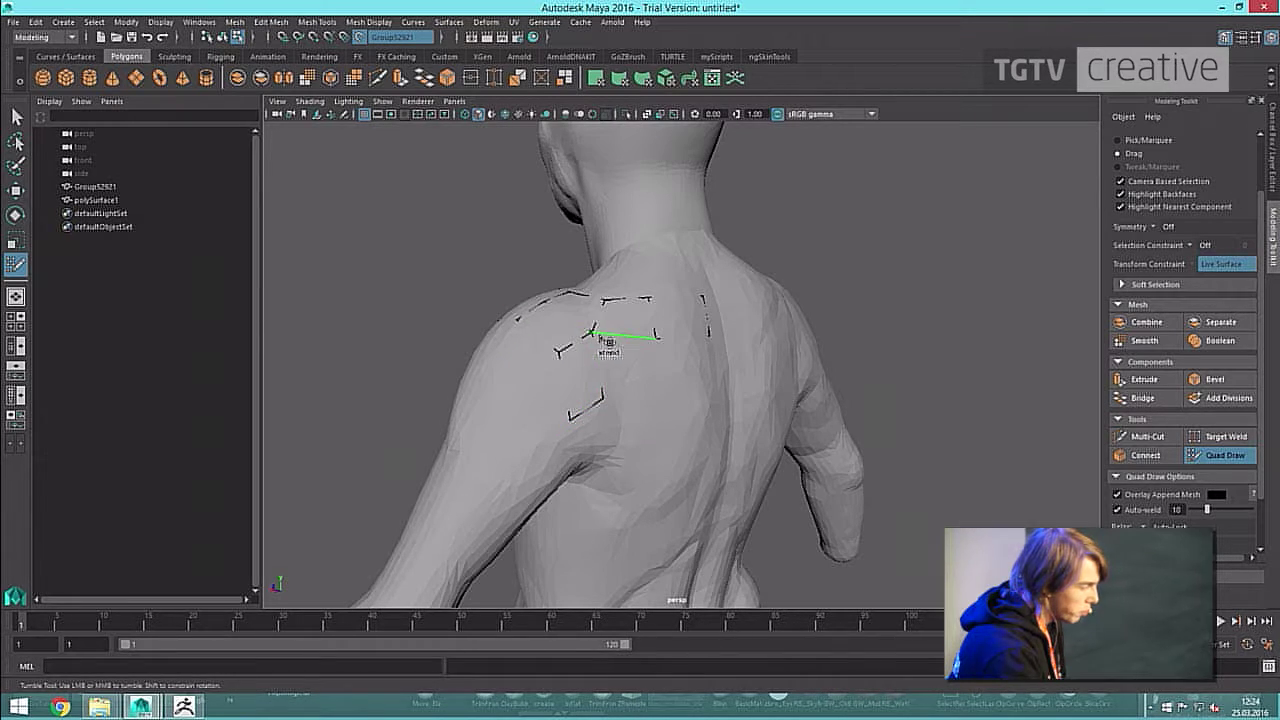
left_click_drag(593, 333, 654, 389)
left_click_drag(707, 320, 722, 394)
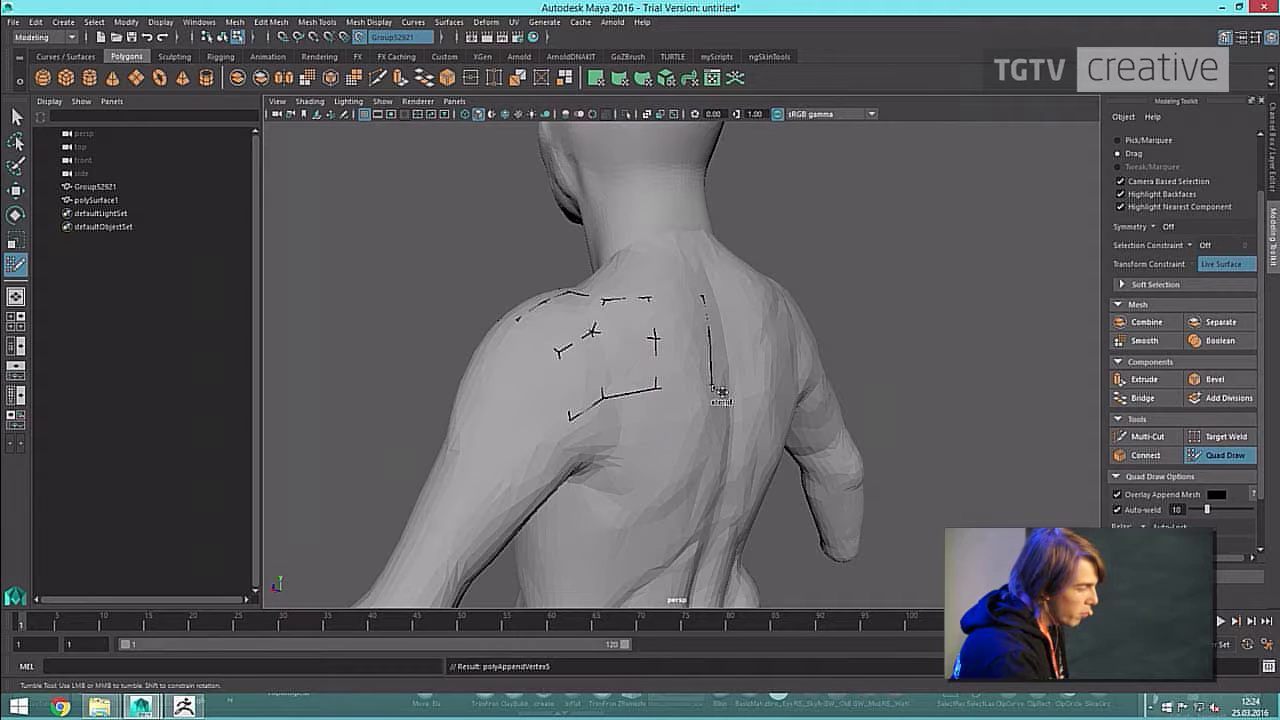
Adjust the lower corner vertex of the quads at the front of the shoulder.
right_click_drag(721, 393, 700, 391, "alt")
left_click_drag(700, 391, 791, 446, "alt")
right_click_drag(791, 446, 791, 421, "alt")
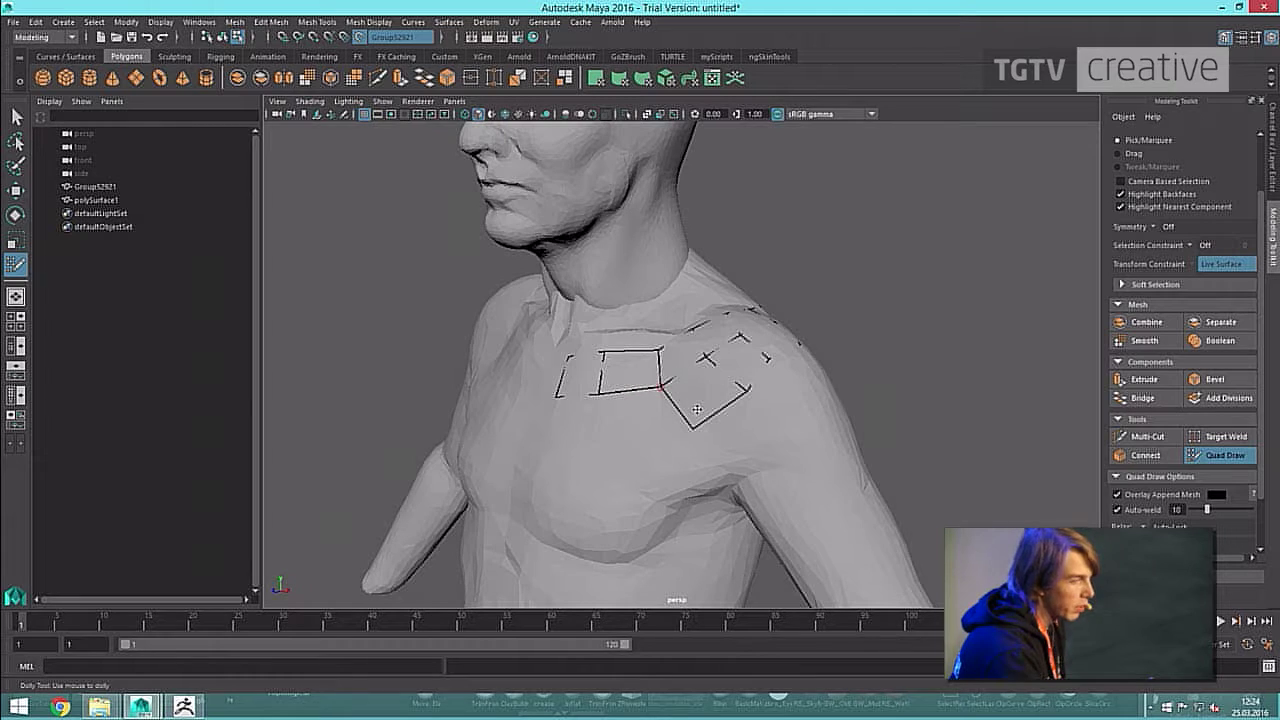
scroll(710, 430, "down", 3)
scroll(711, 460, "up", 1)
scroll(711, 460, "down", 1)
scroll(700, 450, "up", 4)
left_click_drag(695, 443, 697, 430)
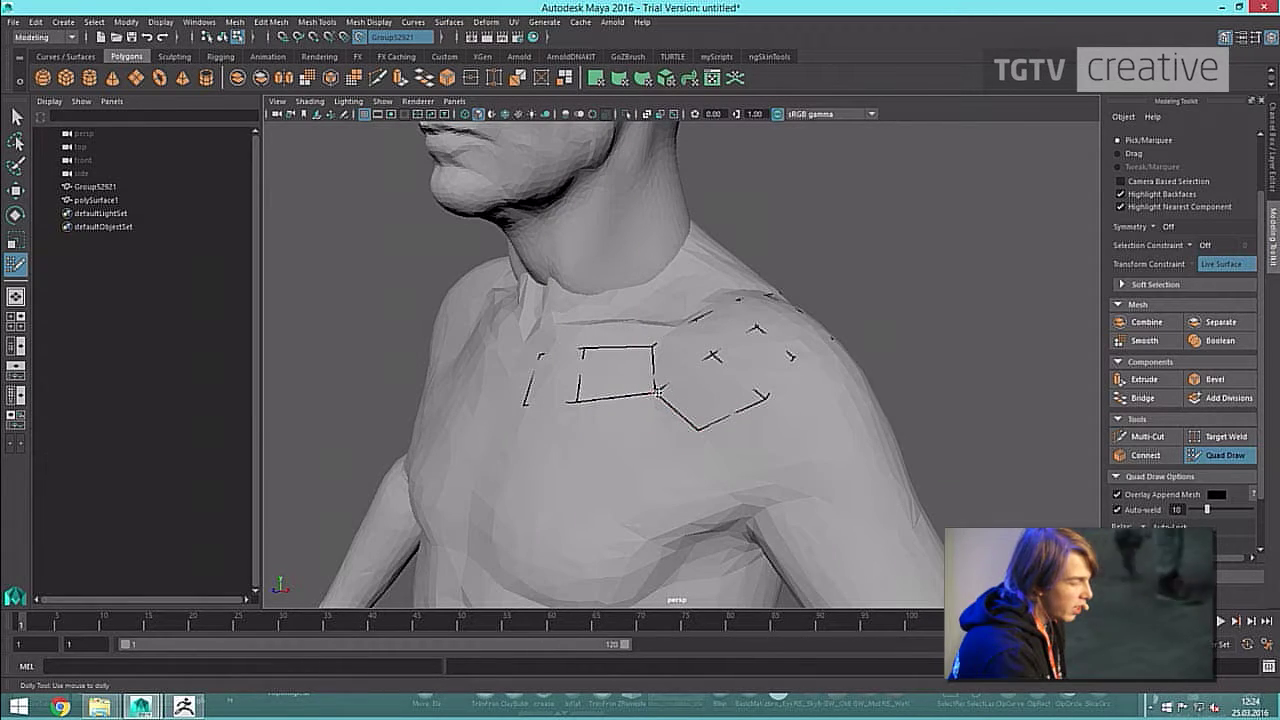
scroll(666, 400, "down", 4)
scroll(666, 400, "up", 4)
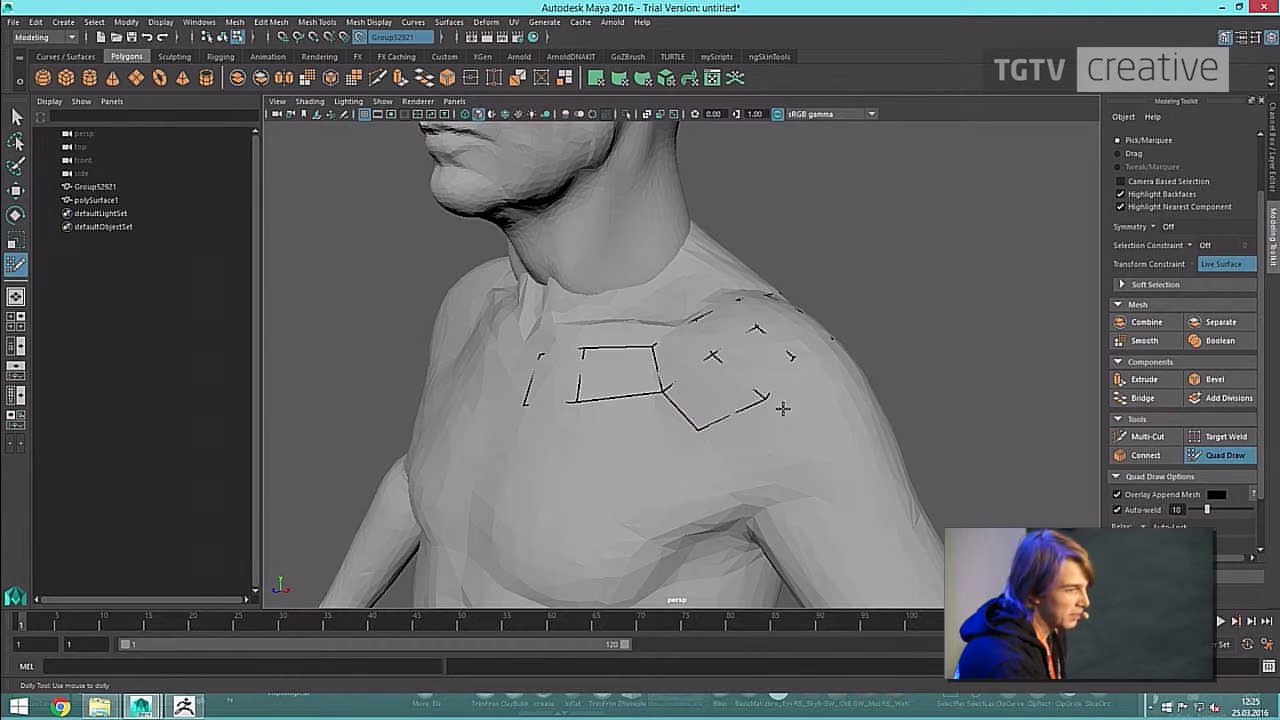
Extend the outer edge of the front shoulder quads towards the upper arm and leave Quad Draw.
left_click_drag(780, 408, 852, 406, "alt")
right_click_drag(916, 381, 926, 383, "alt")
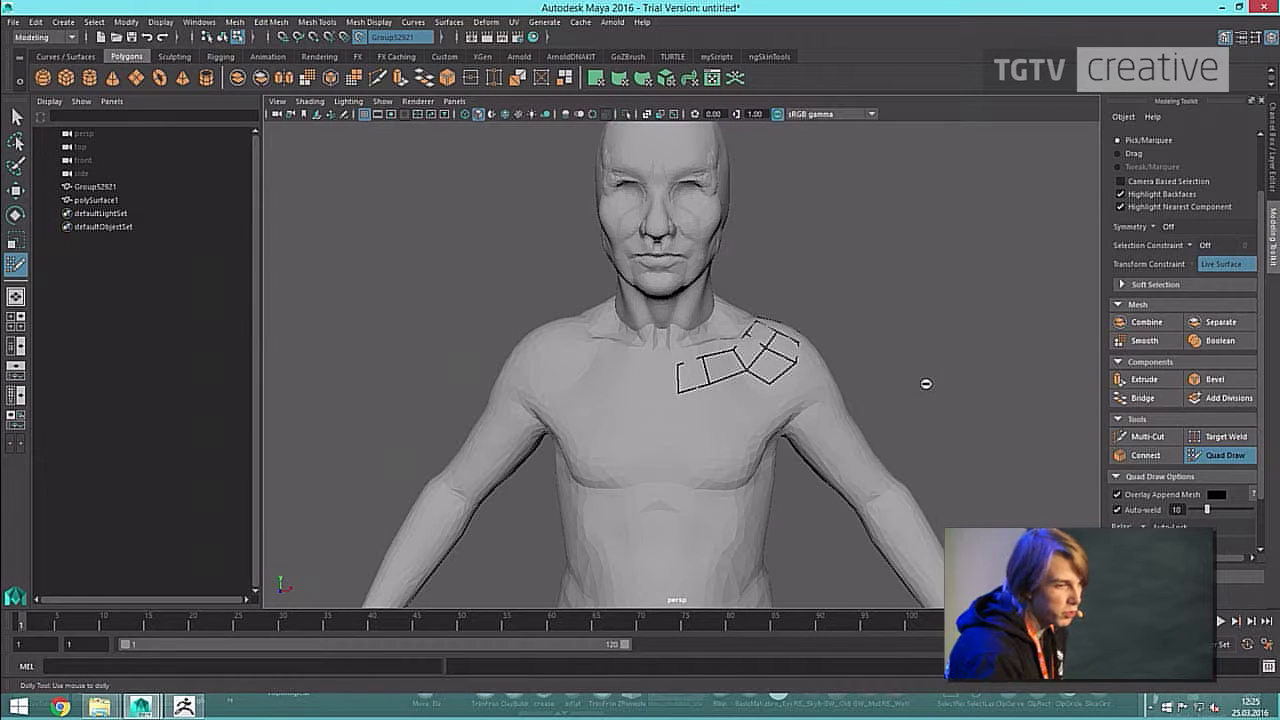
right_click_drag(926, 384, 932, 391, "alt")
middle_click_drag(946, 406, 916, 373, "alt")
left_click_drag(916, 373, 851, 351, "alt")
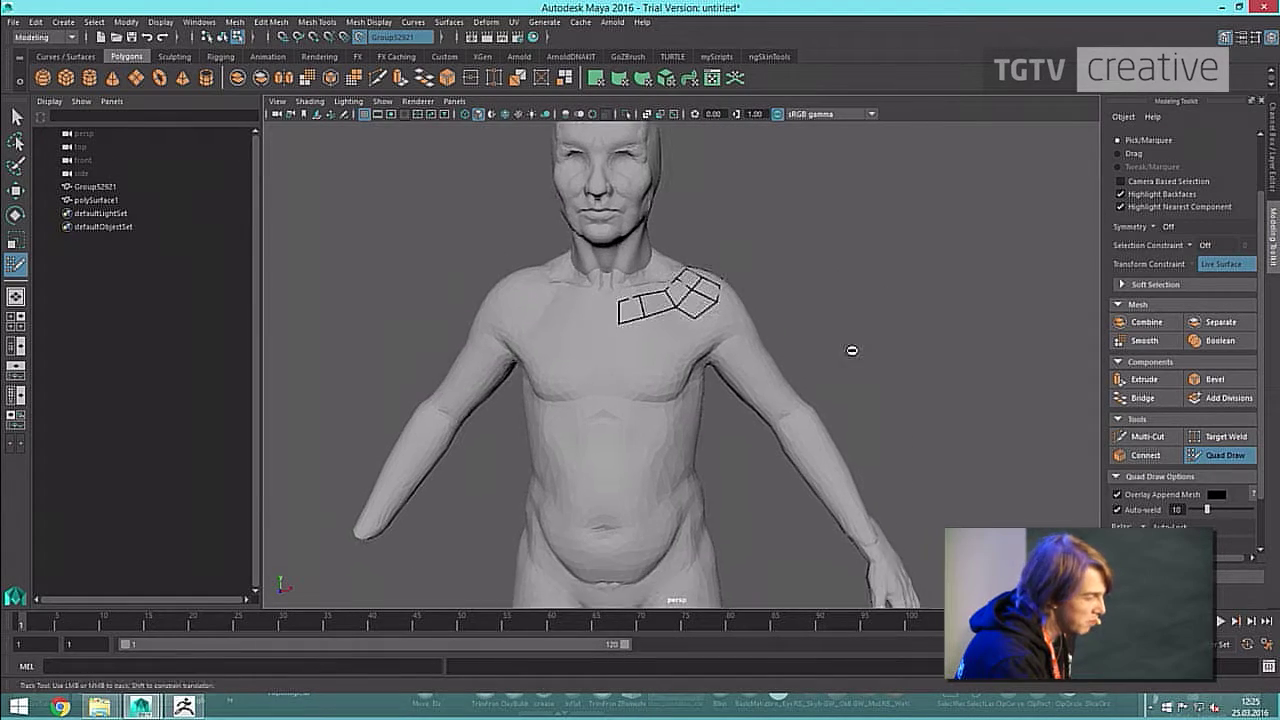
right_click_drag(851, 351, 840, 335, "alt")
left_click_drag(840, 335, 776, 313, "alt")
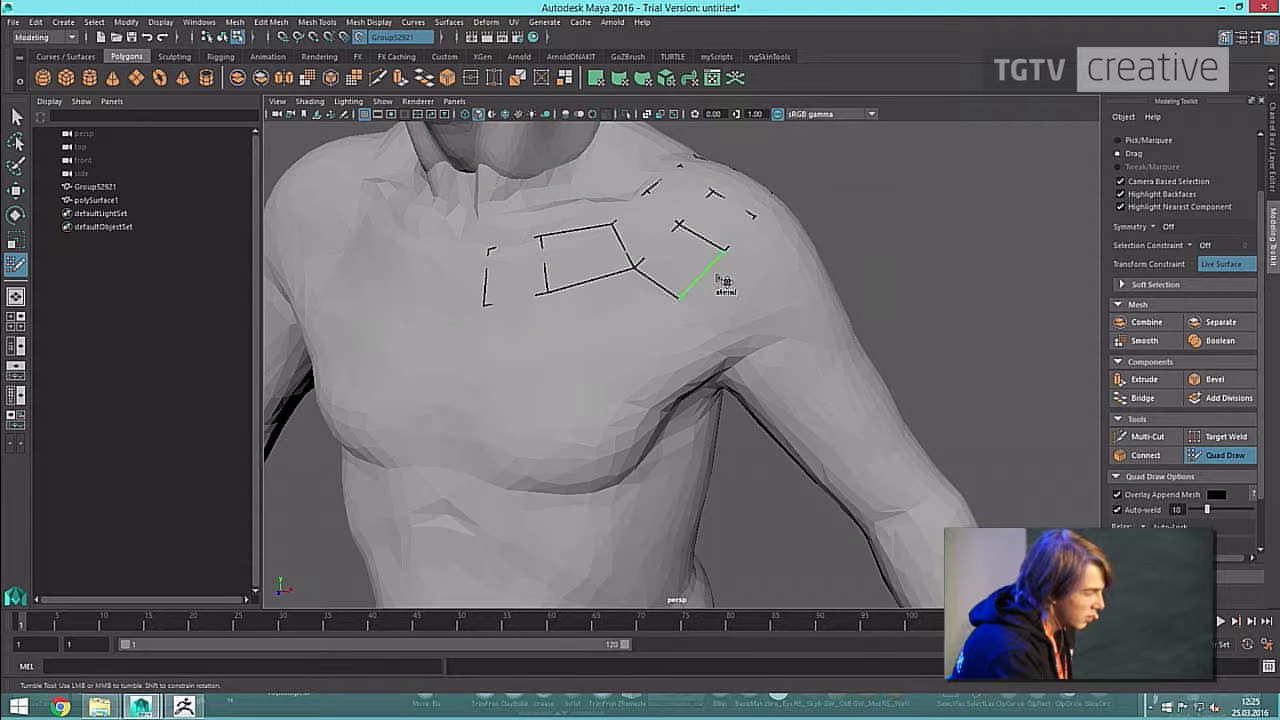
left_click_drag(718, 279, 752, 289)
key("q")
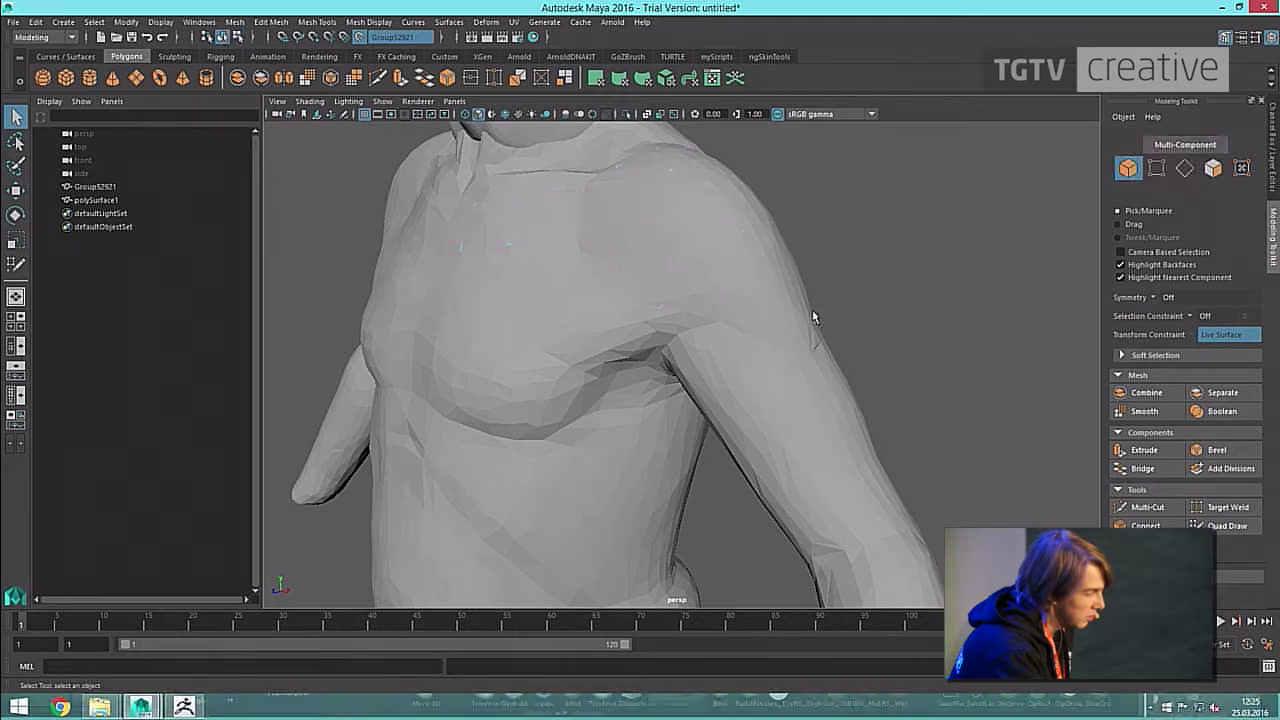
Turn on X-Ray for the combined body mesh and select the new retopology mesh on the shoulder.
left_click(118, 188)
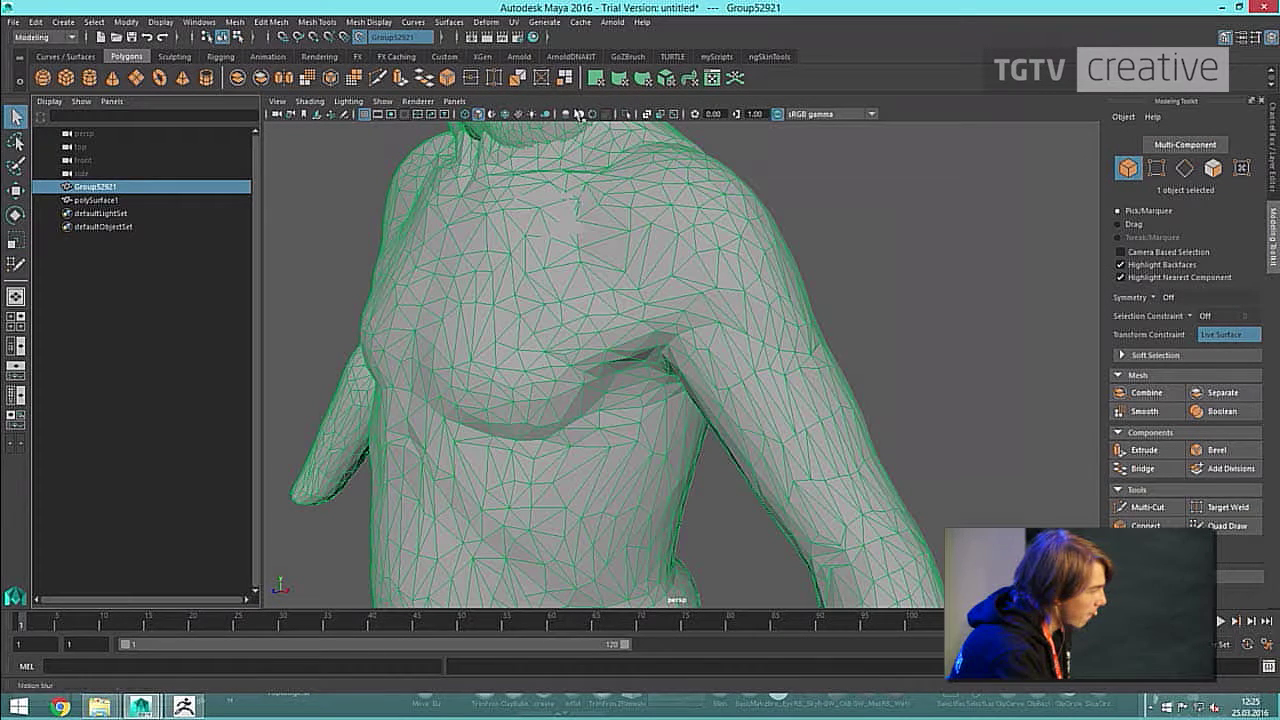
left_click(1124, 117)
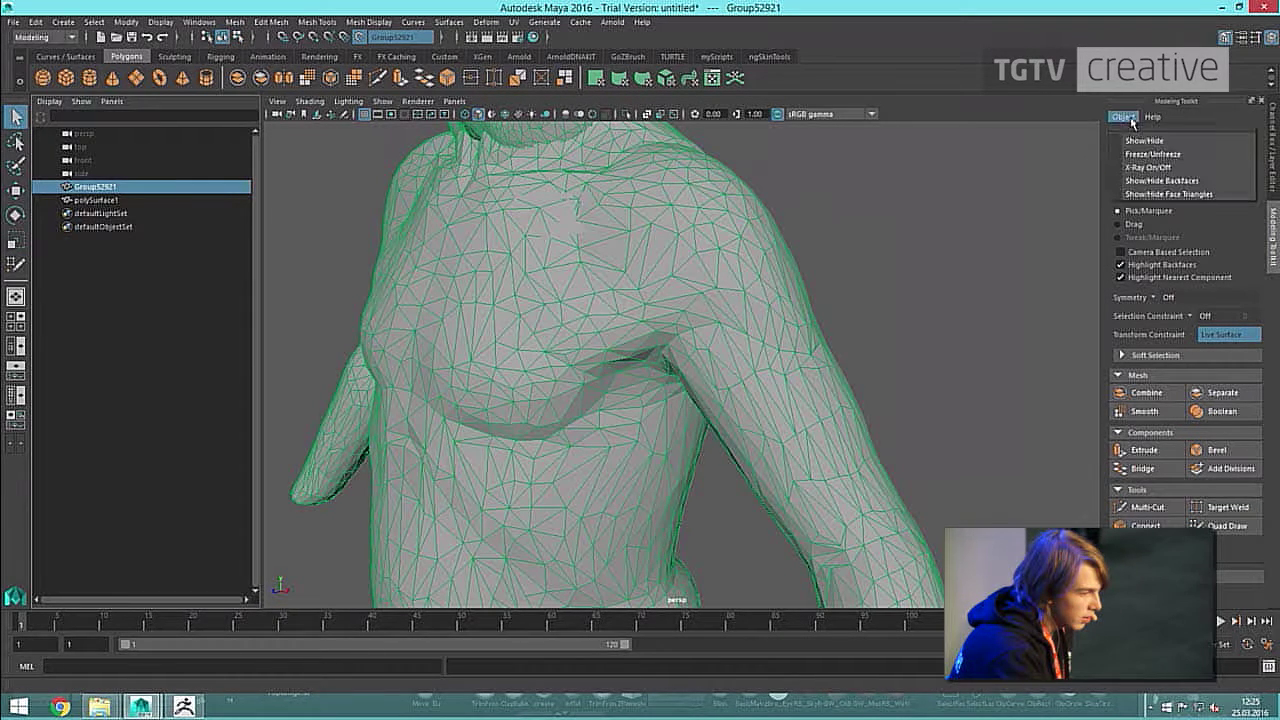
left_click(1168, 157)
left_click(677, 282)
Examine the retopology quads over the see-through body around the shoulder, chest and neck.
mouse_move(677, 282)
left_mouse_down("alt")
mouse_move(820, 240)
mouse_move(808, 280)
mouse_move(803, 248)
mouse_move(635, 311)
mouse_move(777, 274)
mouse_move(837, 240)
mouse_move(682, 304)
left_mouse_up("alt")
scroll(808, 280, "up", 4)
scroll(803, 248, "down", 4)
scroll(798, 265, "up", 5)
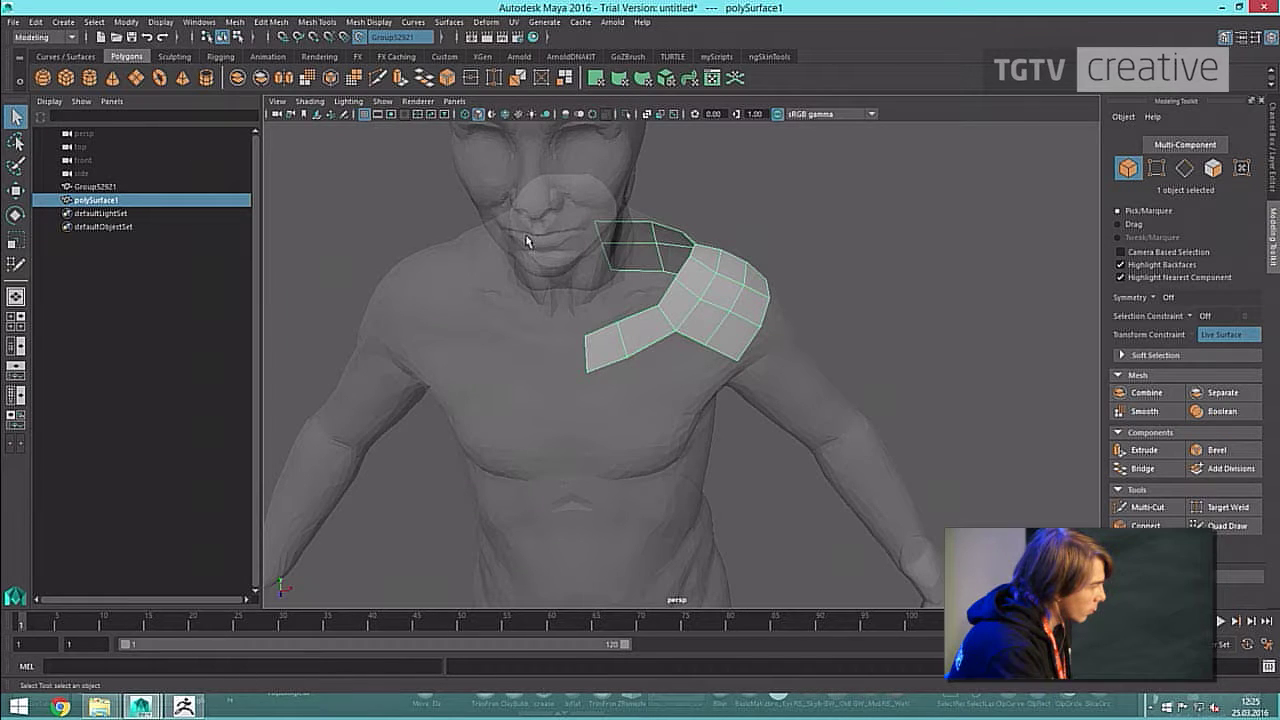
left_click(119, 187)
left_click(114, 201)
scroll(700, 274, "up", 4)
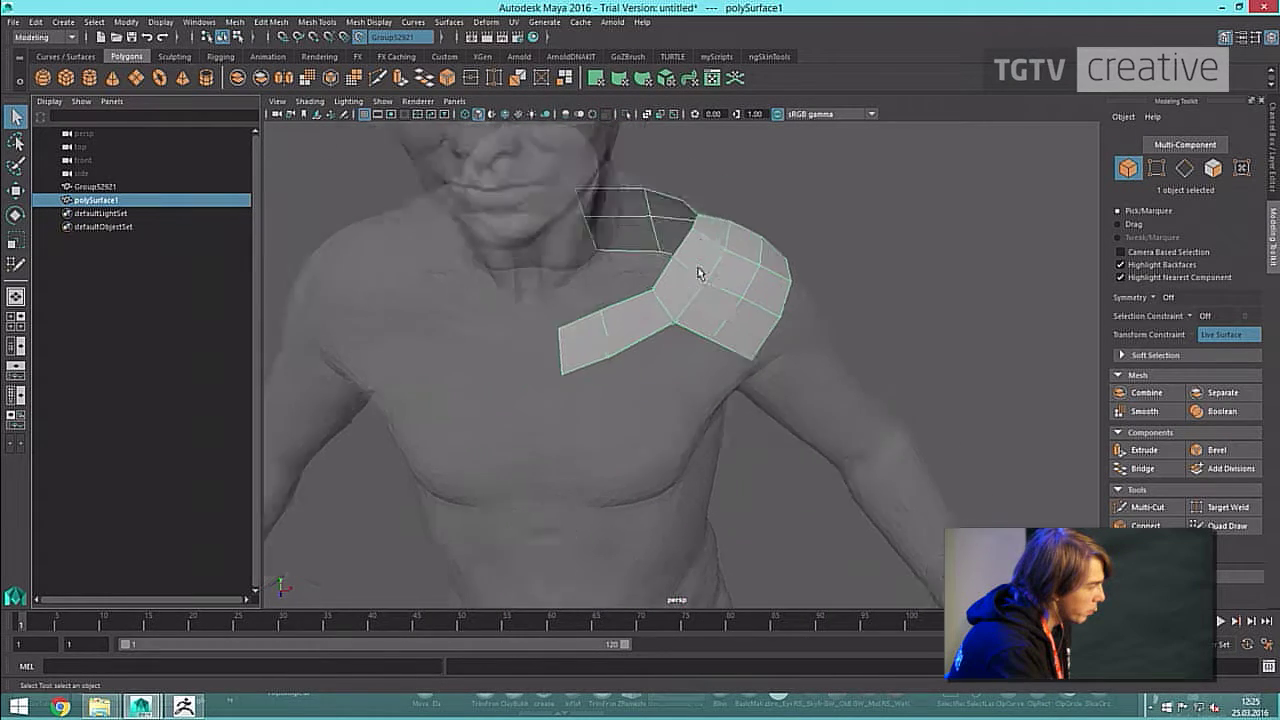
scroll(715, 274, "down", 2)
left_click_drag(730, 274, 740, 231, "alt")
scroll(740, 231, "down", 5)
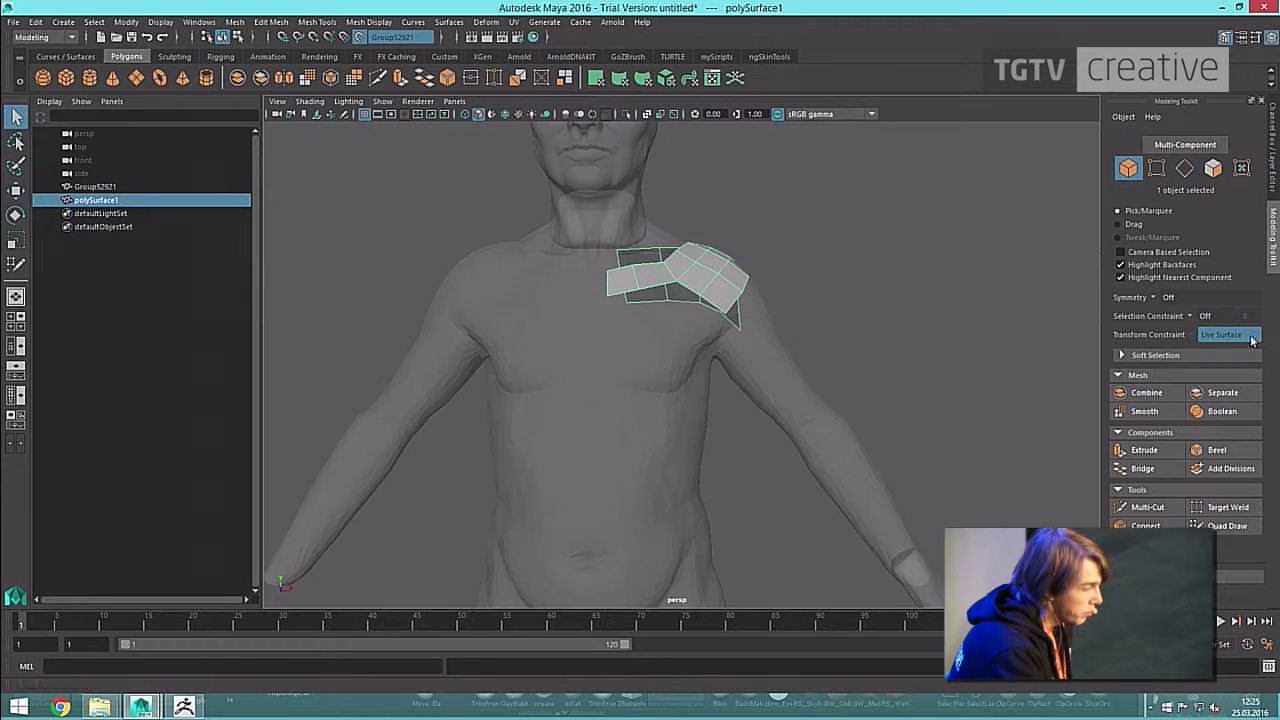
Resume Quad Draw and extend the strip's upper edges with new quads up the neck, then return to object selection.
left_click(1226, 526)
scroll(738, 295, "up", 5)
middle_click_drag(737, 295, 768, 400, "alt")
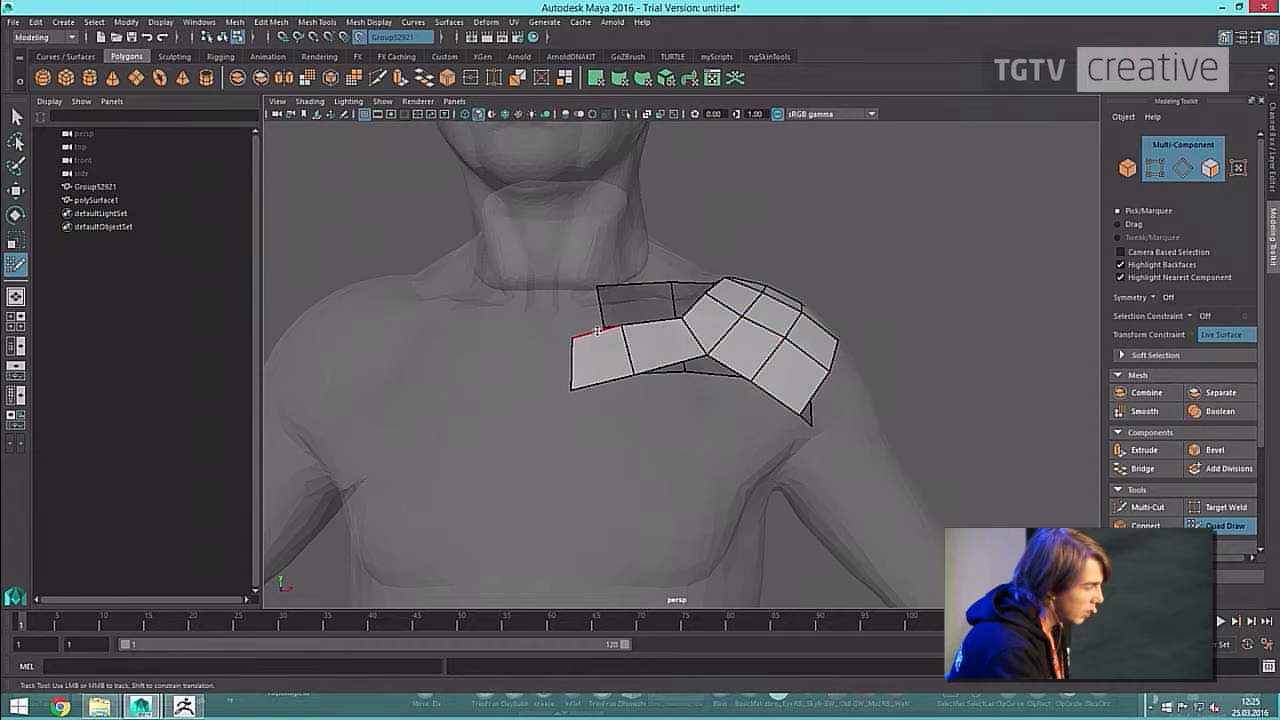
mouse_move(597, 329)
left_mouse_down()
mouse_move(594, 269)
mouse_move(609, 285)
mouse_move(592, 198)
mouse_move(566, 320)
mouse_move(608, 278)
mouse_move(586, 349)
left_mouse_up()
left_click(594, 217, "shift")
left_click_drag(598, 283, 582, 300)
left_click(611, 279, "shift")
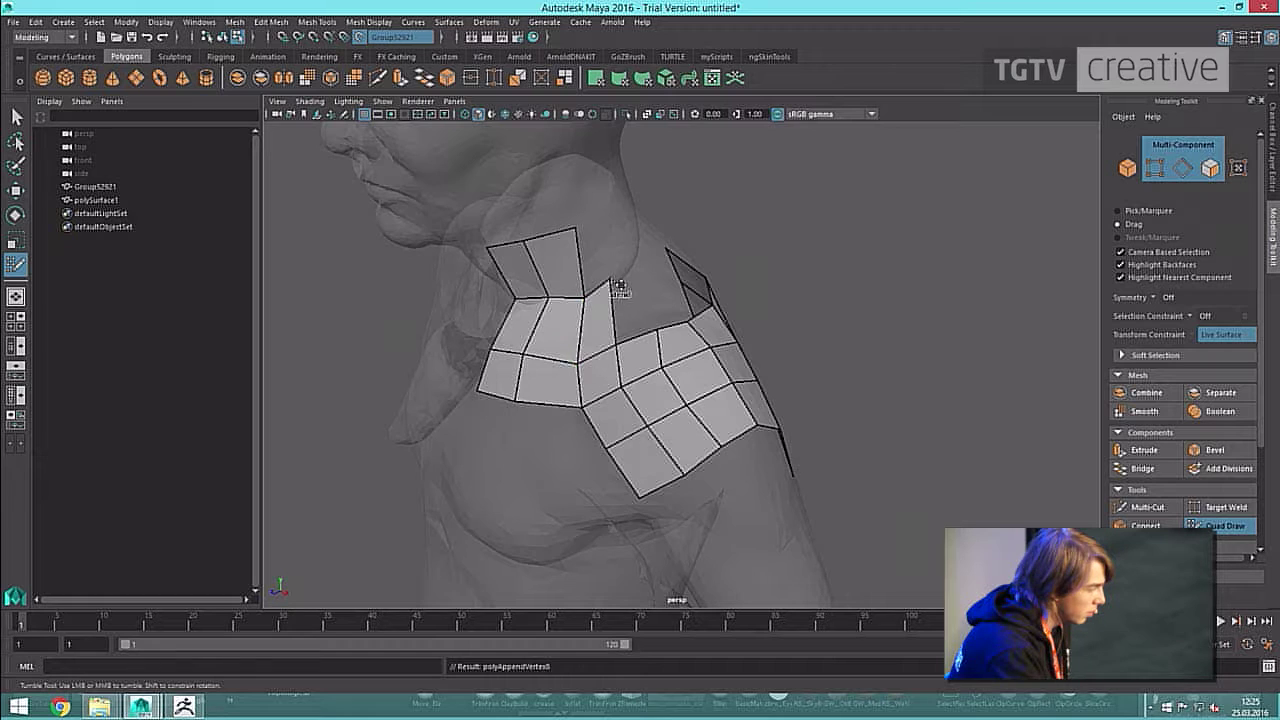
left_click_drag(616, 345, 638, 271)
mouse_move(638, 271)
left_mouse_down("alt")
mouse_move(600, 306)
mouse_move(602, 249)
mouse_move(757, 357)
left_mouse_up("alt")
scroll(603, 277, "down", 8)
key("q")
right_click_drag(737, 371, 755, 345)
Switch to the file explorer, open the 3DProcess folder and import 05_oldMan_retopo_09 into the Maya scene.
key("alt+Tab")
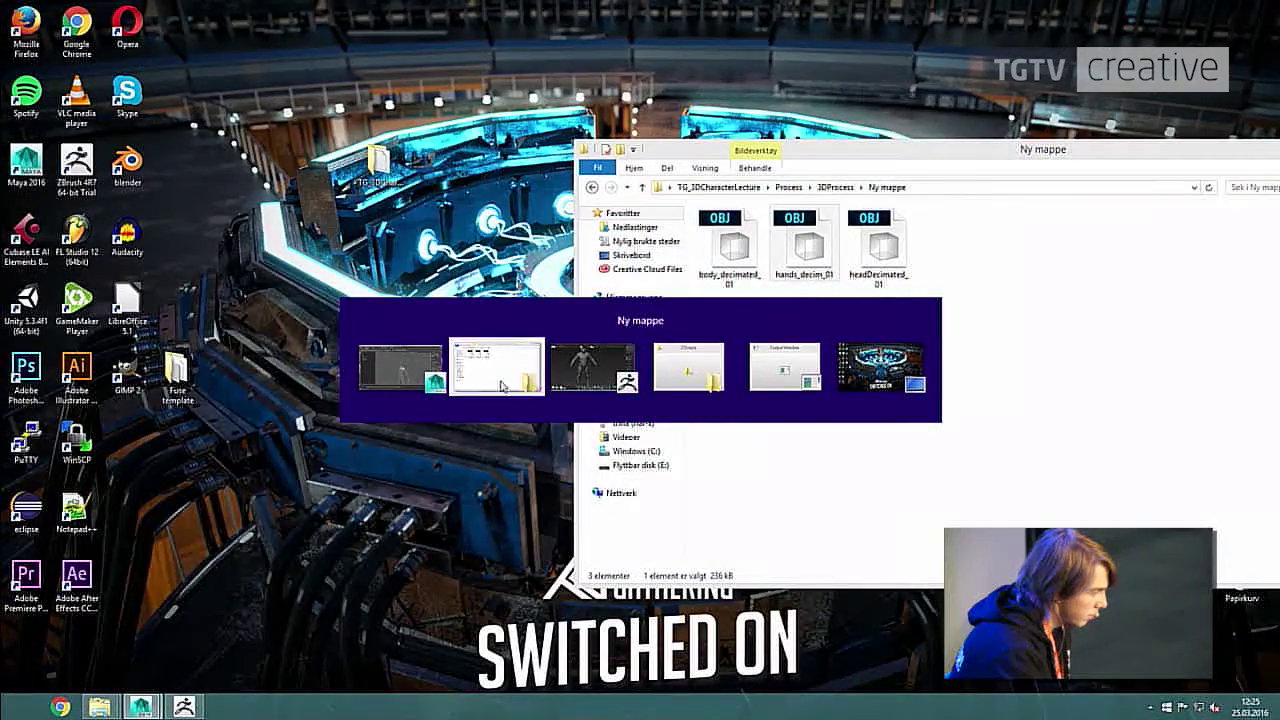
left_click(502, 386)
key("alt+Left")
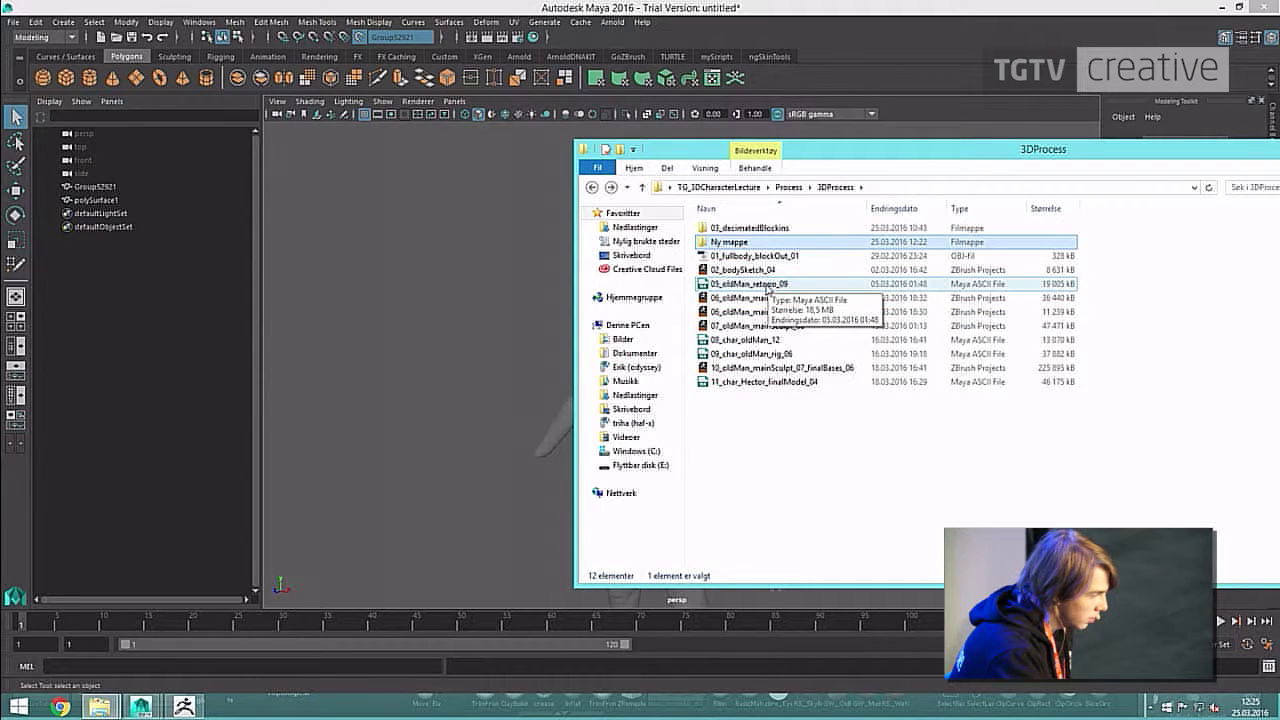
left_click_drag(765, 289, 494, 309)
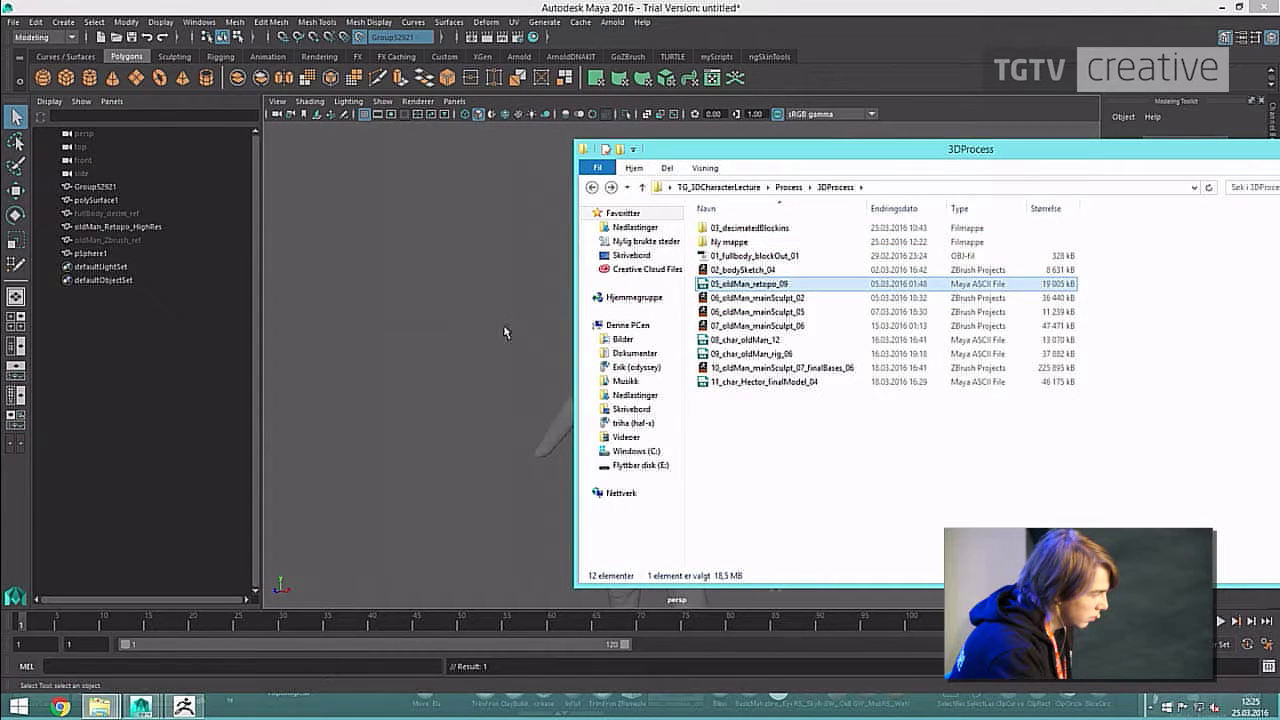
left_click(391, 276)
Hide the combined body mesh and polySurface1 to isolate the imported oldMan_Retopo_HighRes model.
scroll(579, 370, "up", 3)
left_click_drag(579, 370, 678, 341, "alt")
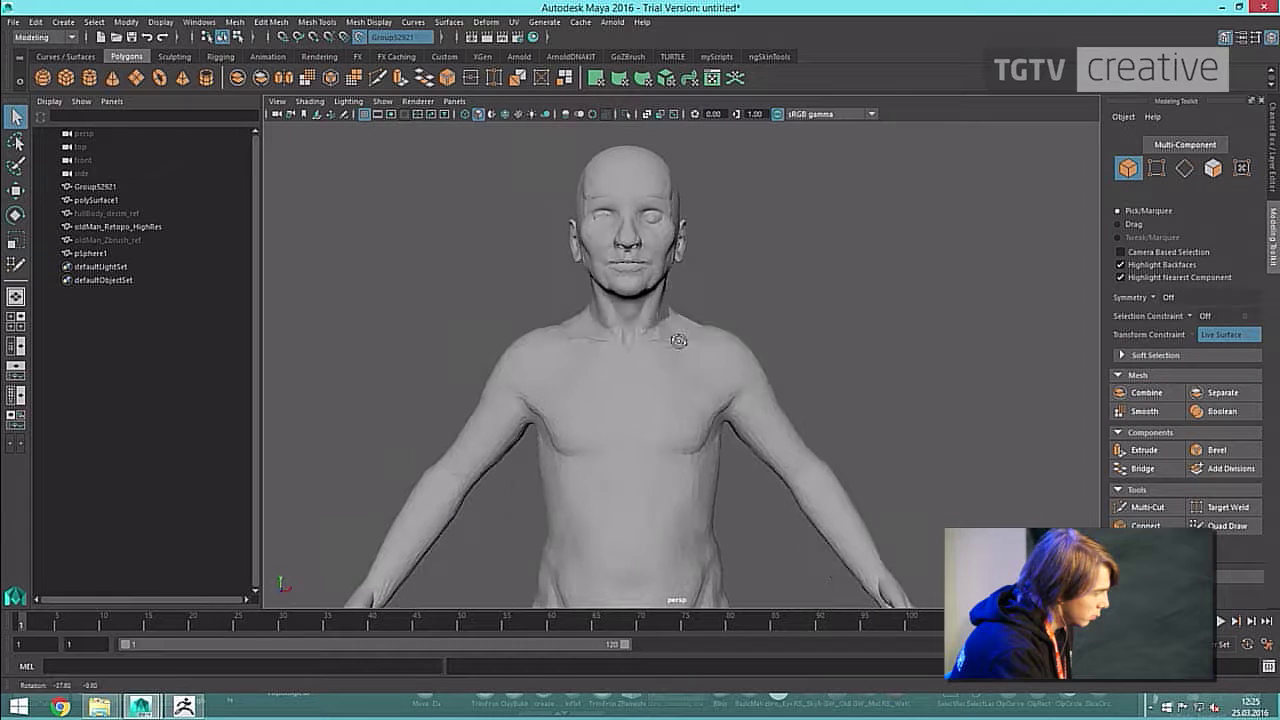
scroll(700, 374, "down", 3)
left_click(703, 379)
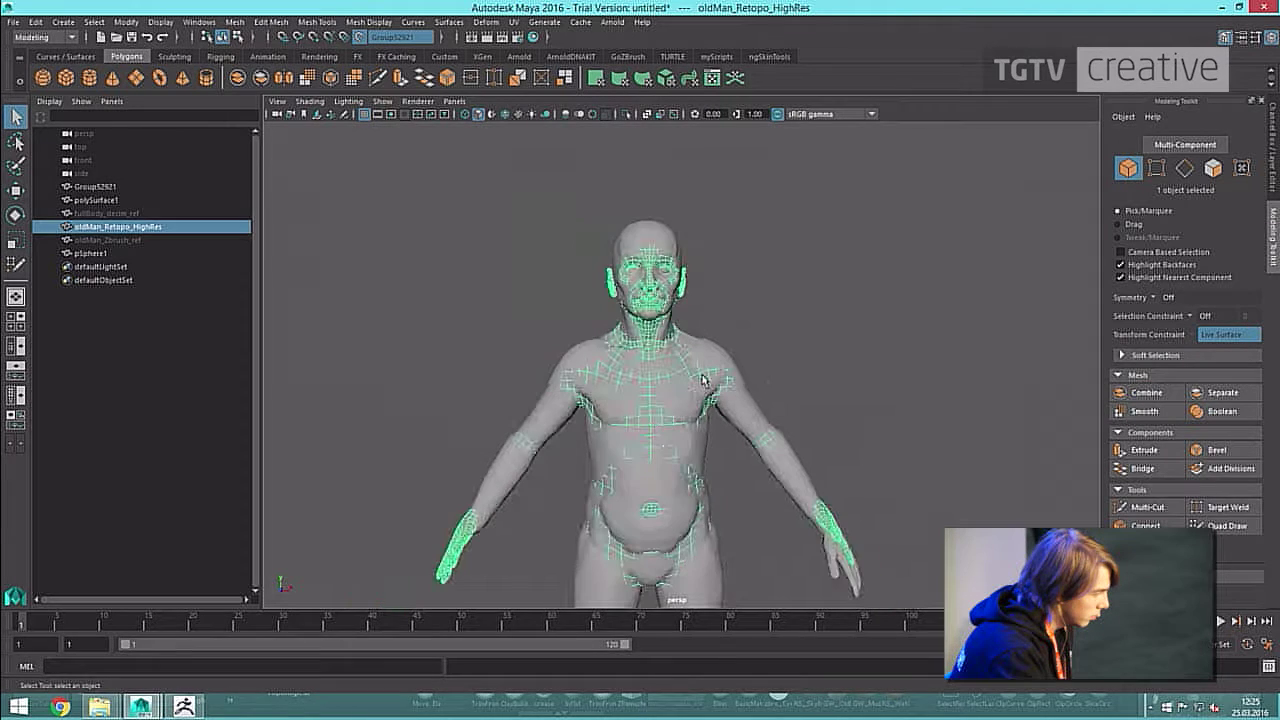
left_click(95, 187)
key("h")
left_click(95, 200)
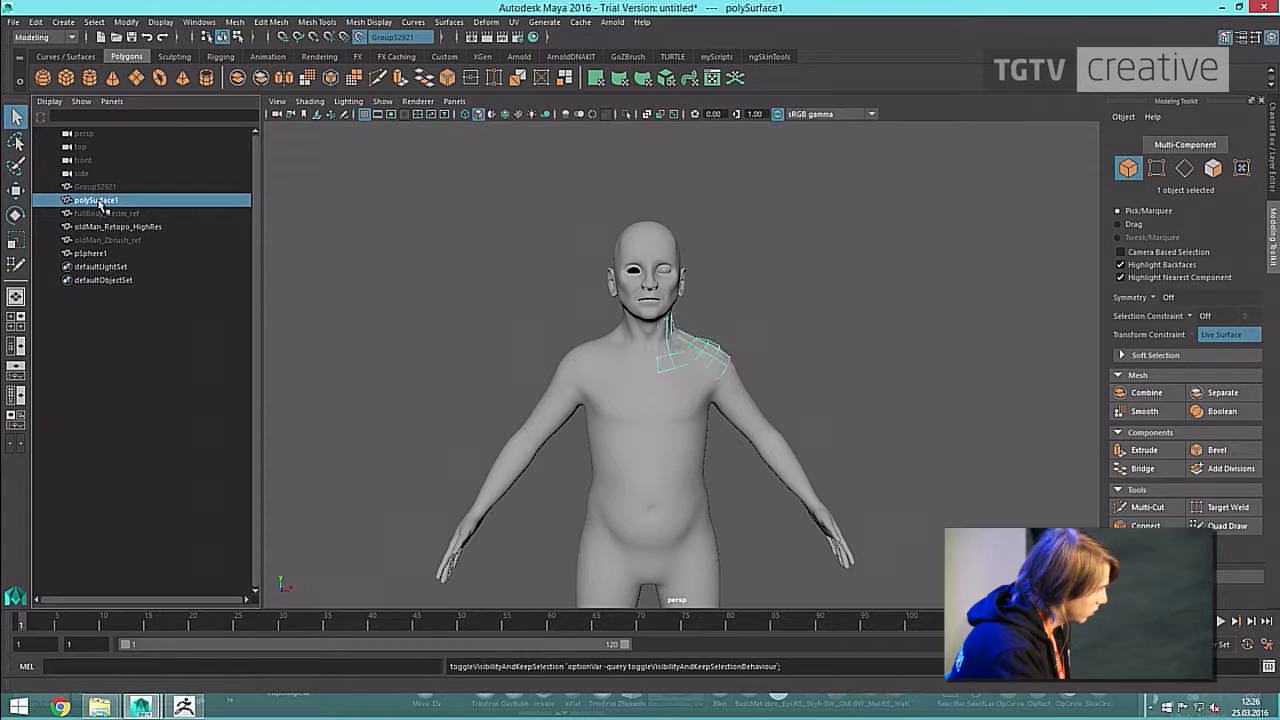
key("h")
Select oldMan_Retopo_HighRes and examine its wireframe topology around the head, shoulder and chest.
left_click(117, 227)
scroll(757, 290, "up", 3)
left_click_drag(757, 290, 666, 312, "alt")
scroll(709, 316, "down", 3)
left_click(709, 316)
scroll(620, 349, "up", 3)
left_click(620, 349)
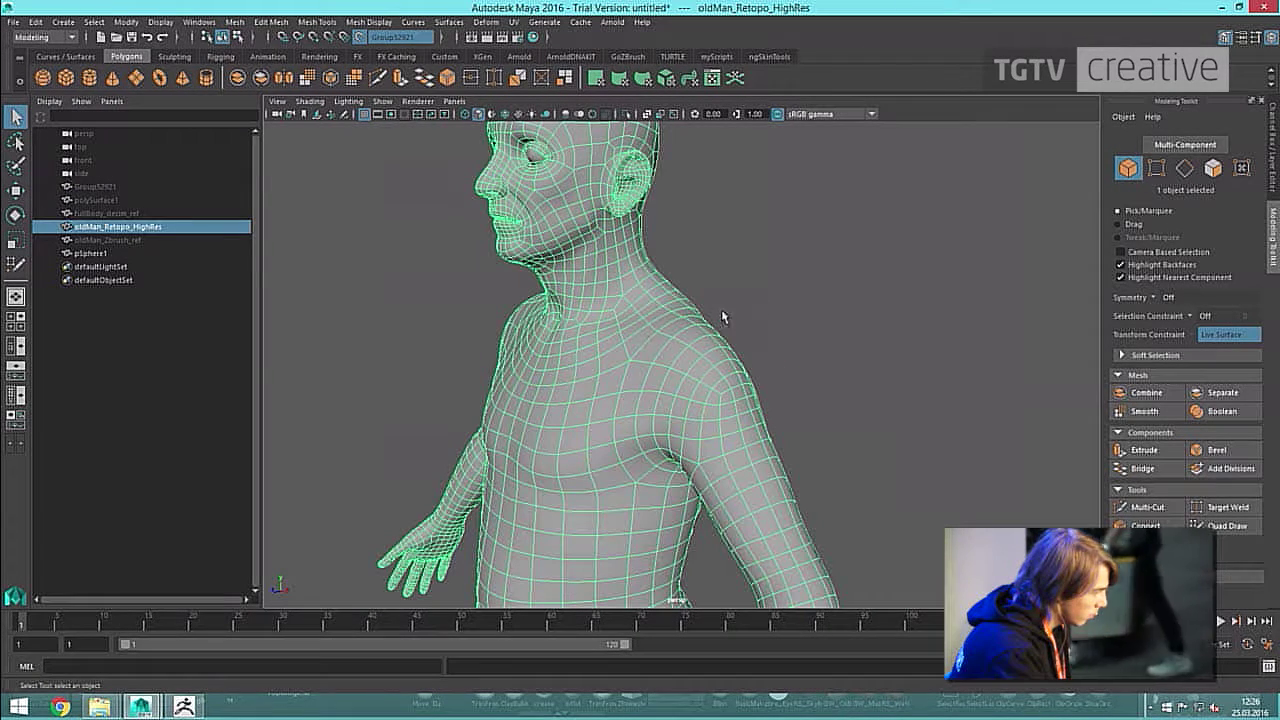
Show oldMan_Zbrush_ref and select it to compare its dense wireframe with the retopologized mesh.
left_click(120, 241)
key("h")
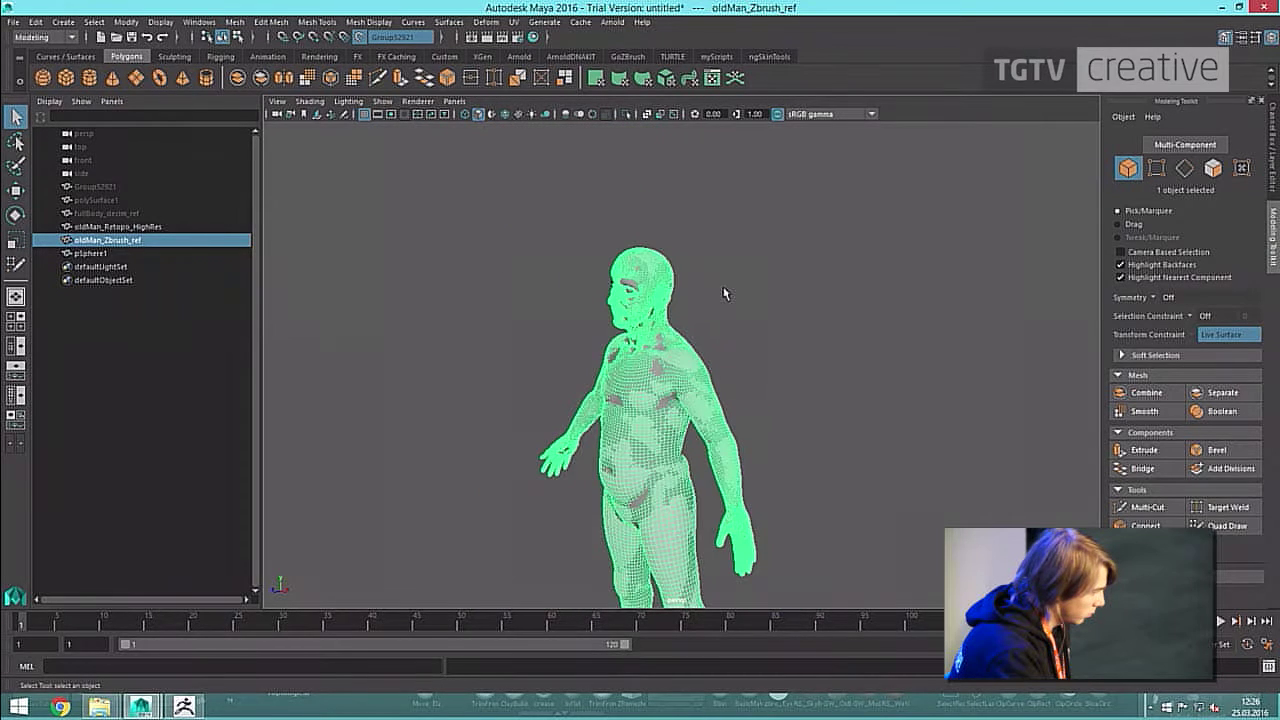
left_click(725, 293)
left_click(639, 318)
left_click(758, 421)
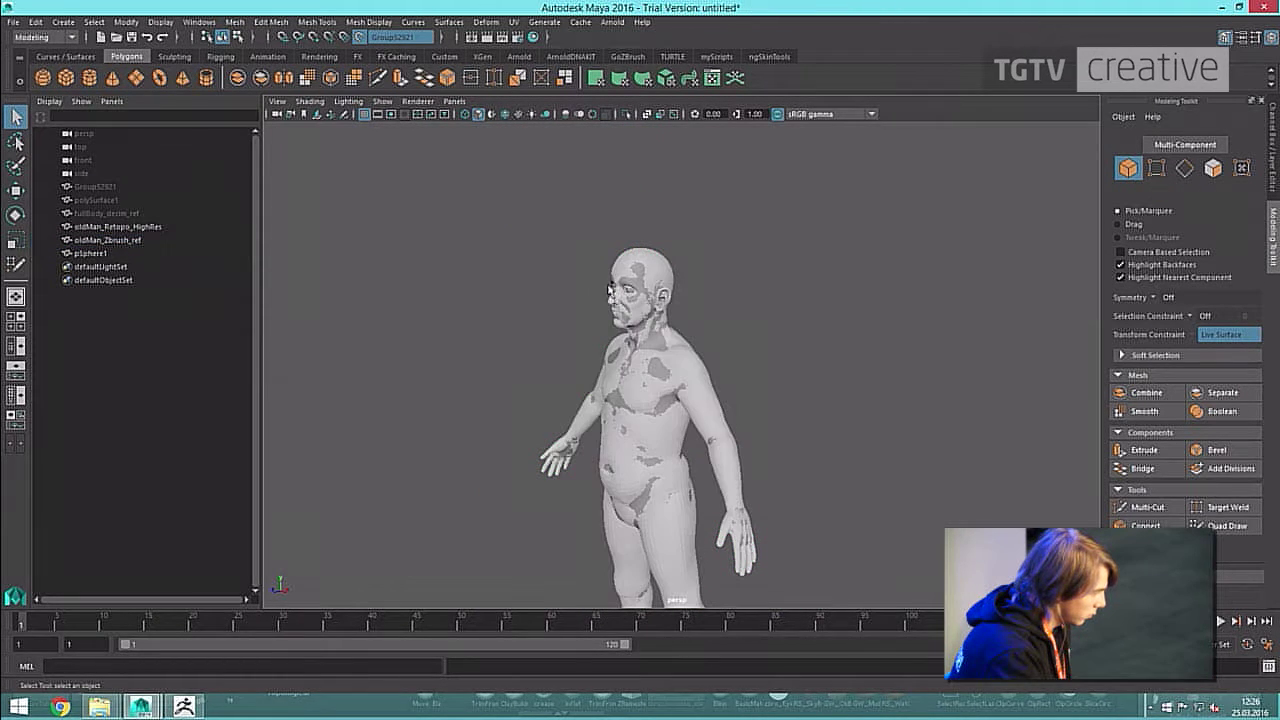
left_click(645, 357)
scroll(716, 343, "up", 5)
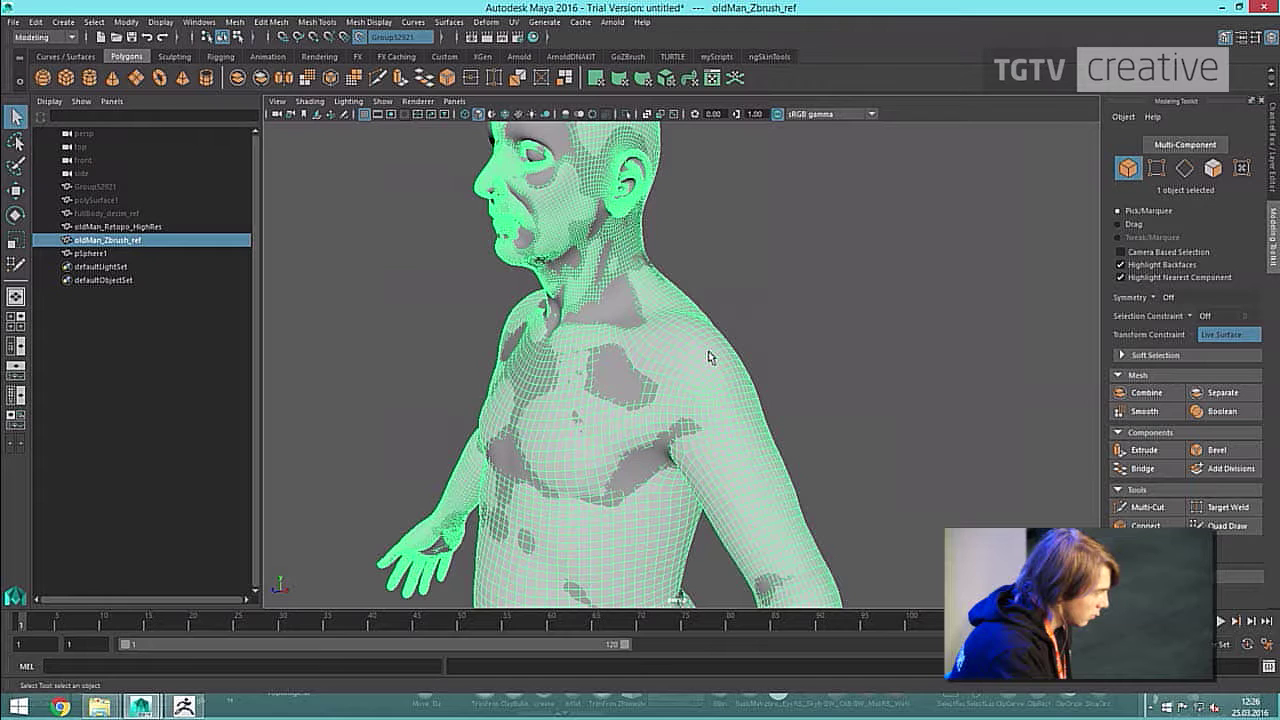
Isolate oldMan_Zbrush_ref and examine its sculpted body surface and wireframe from several angles.
left_click(629, 116)
scroll(769, 329, "down", 3)
left_click(769, 329)
left_click_drag(769, 329, 787, 331, "alt")
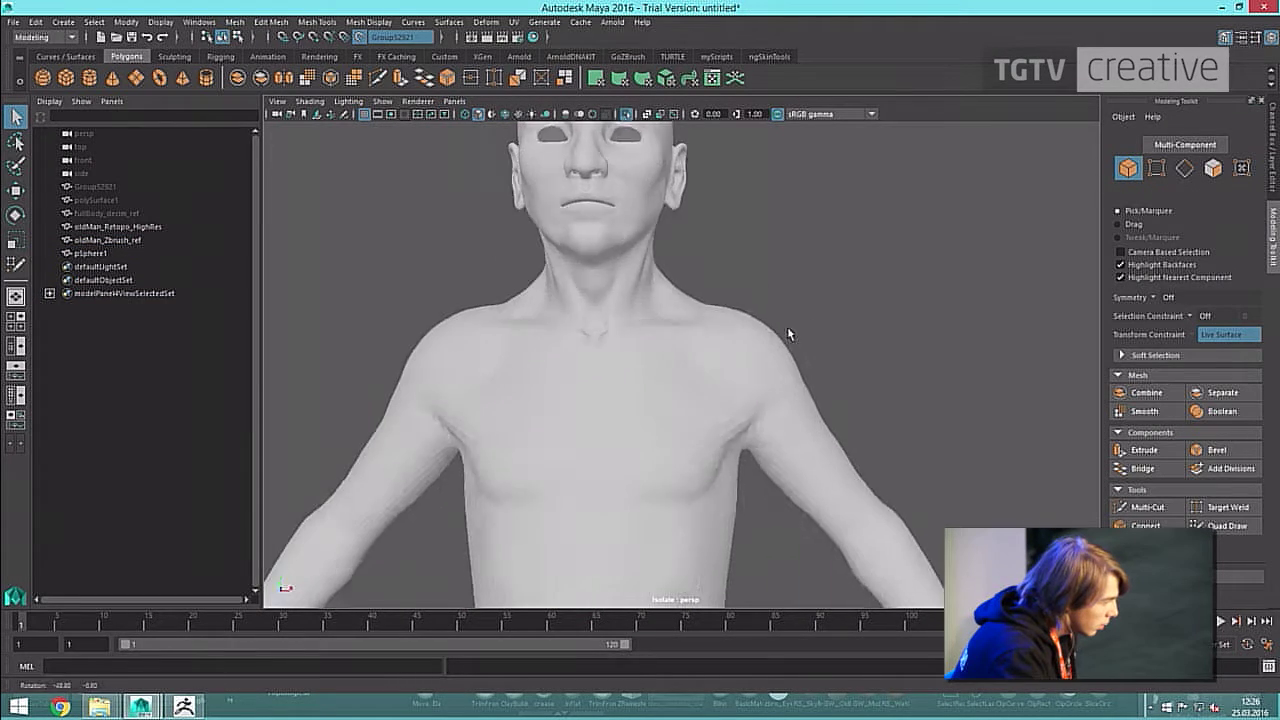
scroll(769, 259, "down", 3)
left_click_drag(770, 264, 826, 324, "alt")
left_click(820, 446)
left_click(834, 386)
scroll(829, 402, "down", 3)
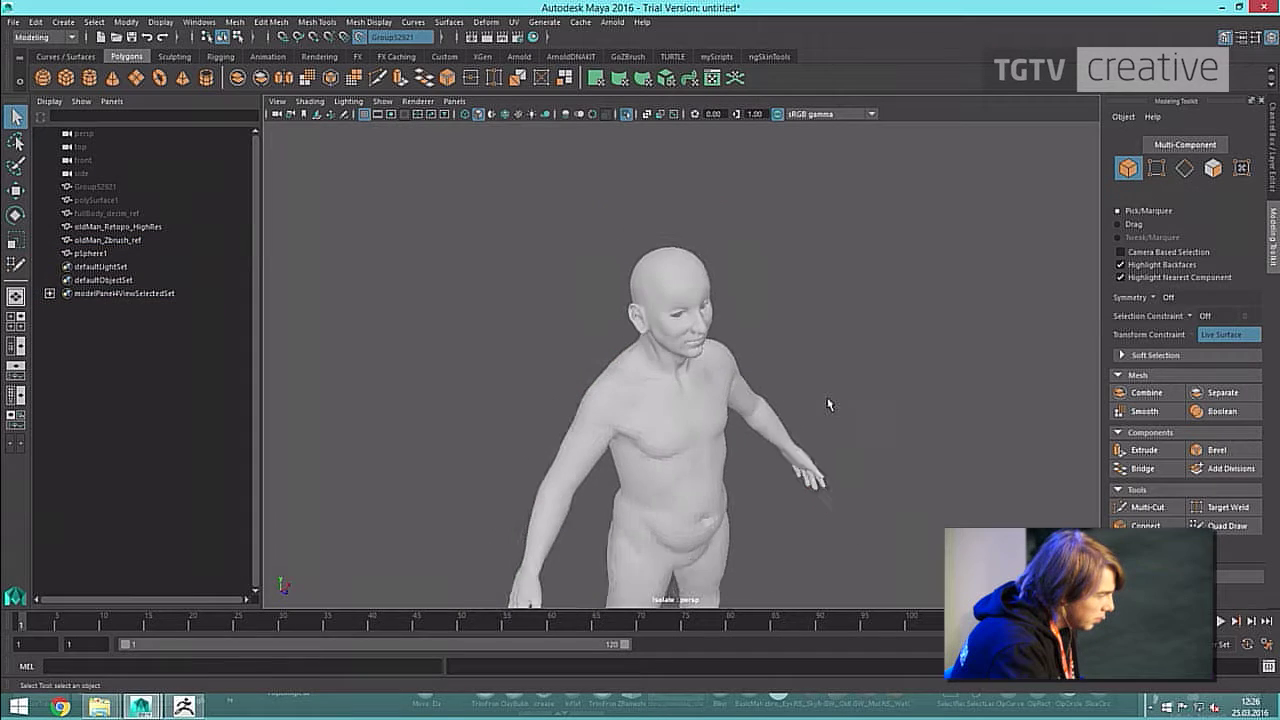
left_click_drag(829, 402, 786, 419, "alt")
middle_click_drag(786, 419, 782, 262, "alt")
left_click_drag(782, 262, 854, 297, "alt")
right_click_drag(854, 297, 929, 397, "alt")
left_click(945, 440)
left_click(875, 434)
right_click_drag(875, 434, 818, 288, "alt")
left_click(786, 286)
Hide oldMan_Zbrush_ref, and show fullBody_decim_ref in its place with view isolation turned off.
left_click(114, 253)
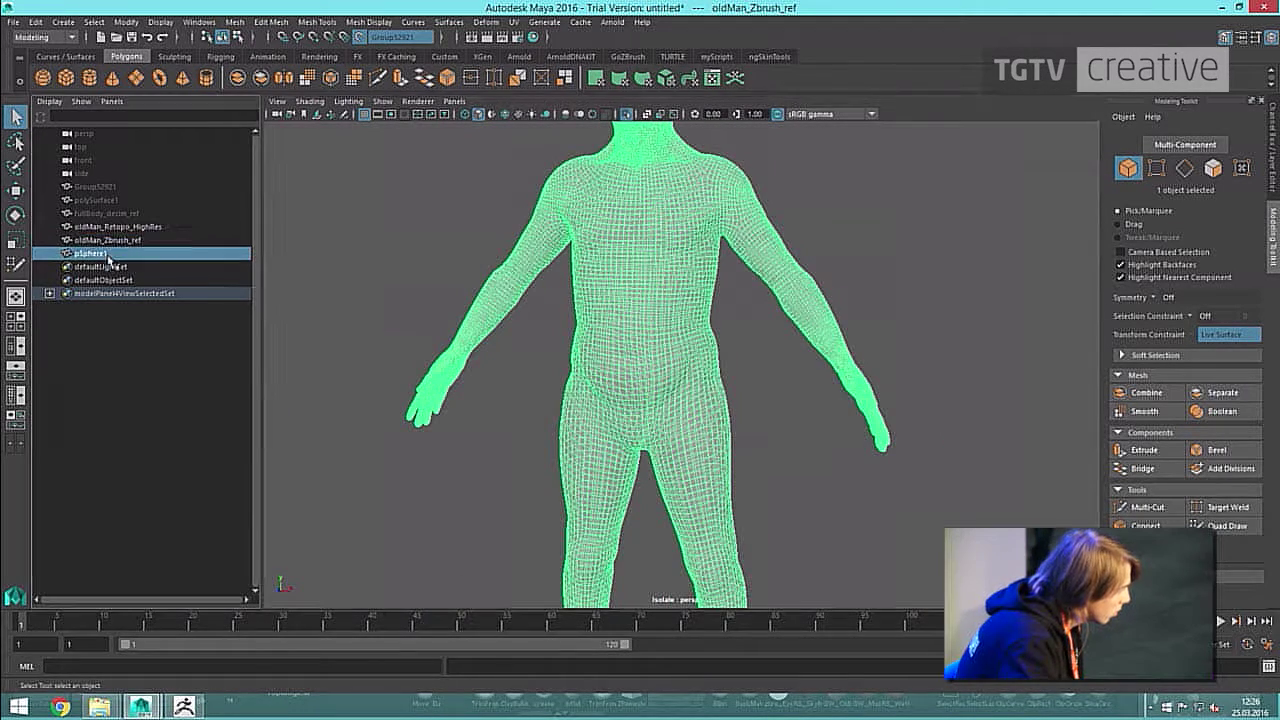
left_click(112, 241)
key("h")
left_click(114, 253)
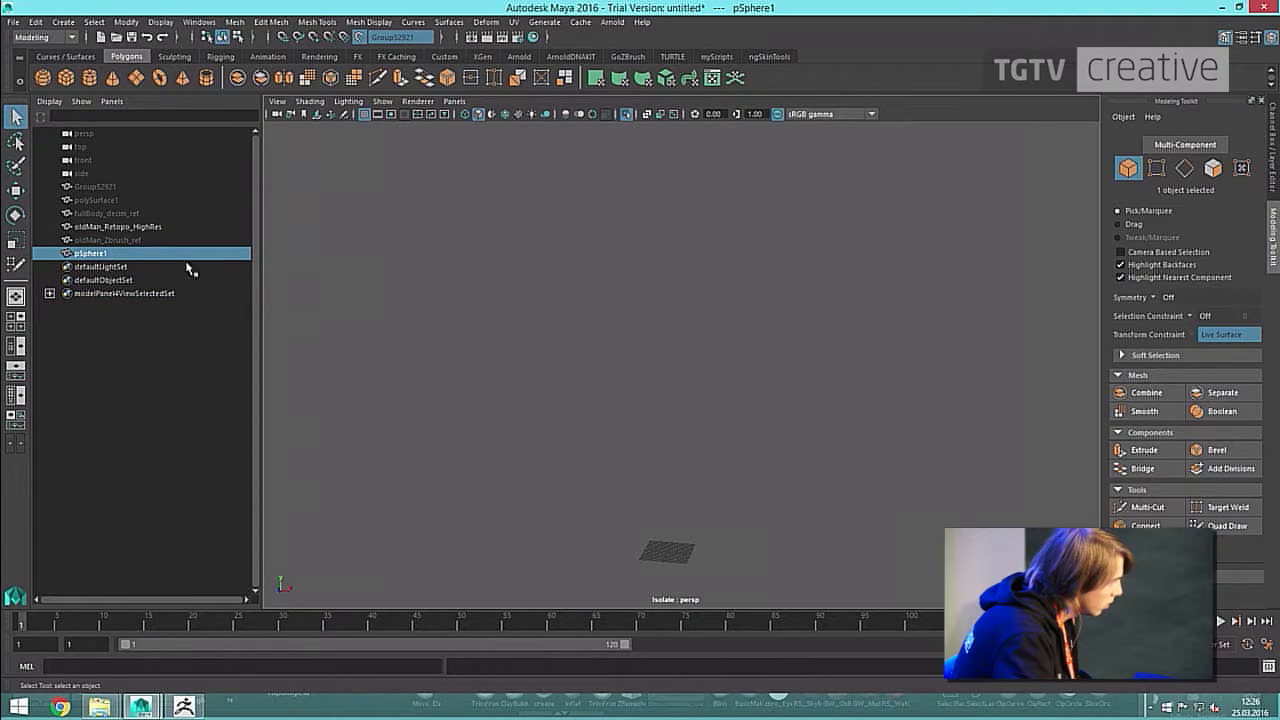
left_click(118, 214)
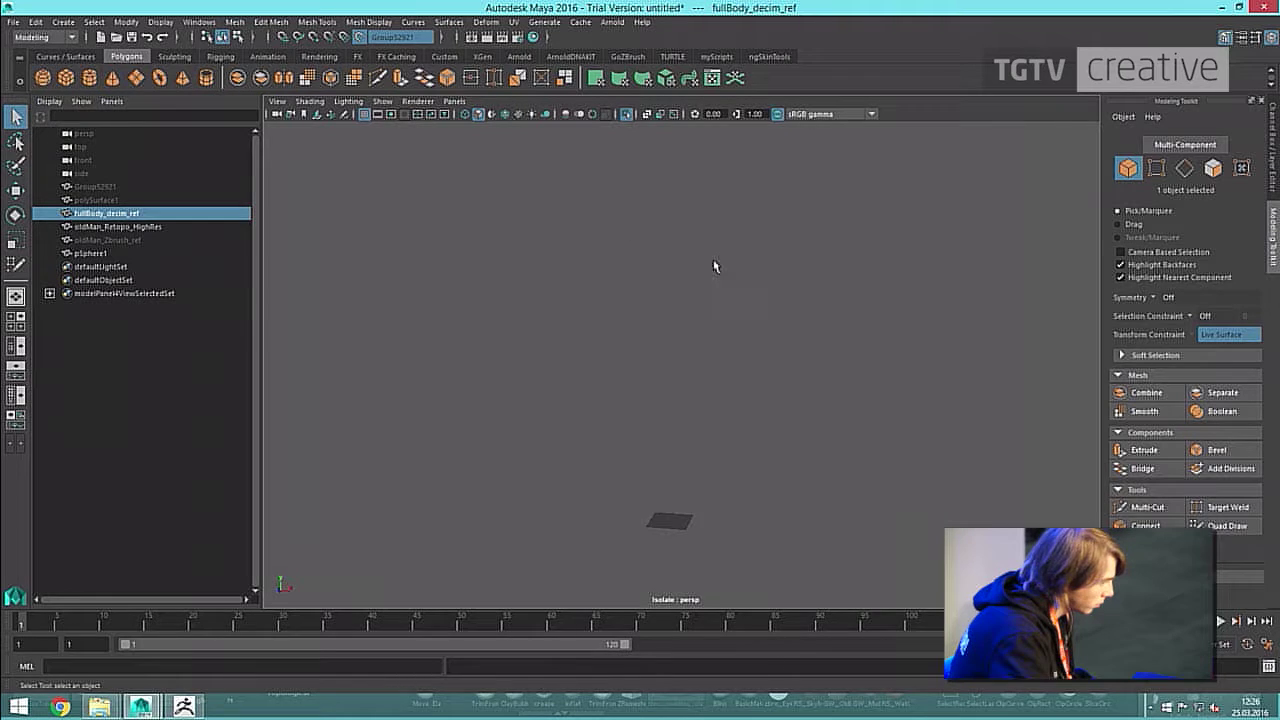
left_click(627, 116)
Isolate fullBody_decim_ref and examine its triangulated wireframe around the hand, hips, chest and head.
scroll(800, 306, "down", 5)
left_click_drag(803, 306, 734, 366)
scroll(754, 358, "up", 4)
left_click(817, 347)
scroll(657, 311, "up", 4)
left_click(657, 309)
key("f")
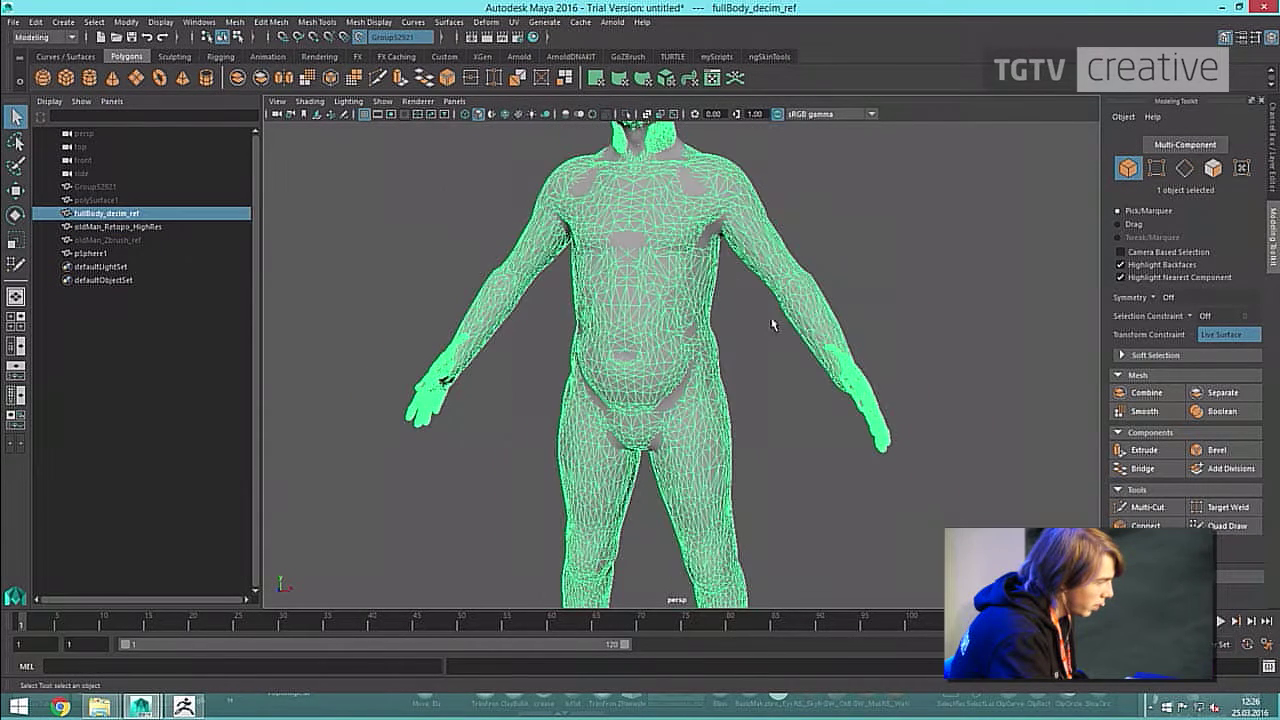
scroll(835, 312, "up", 3)
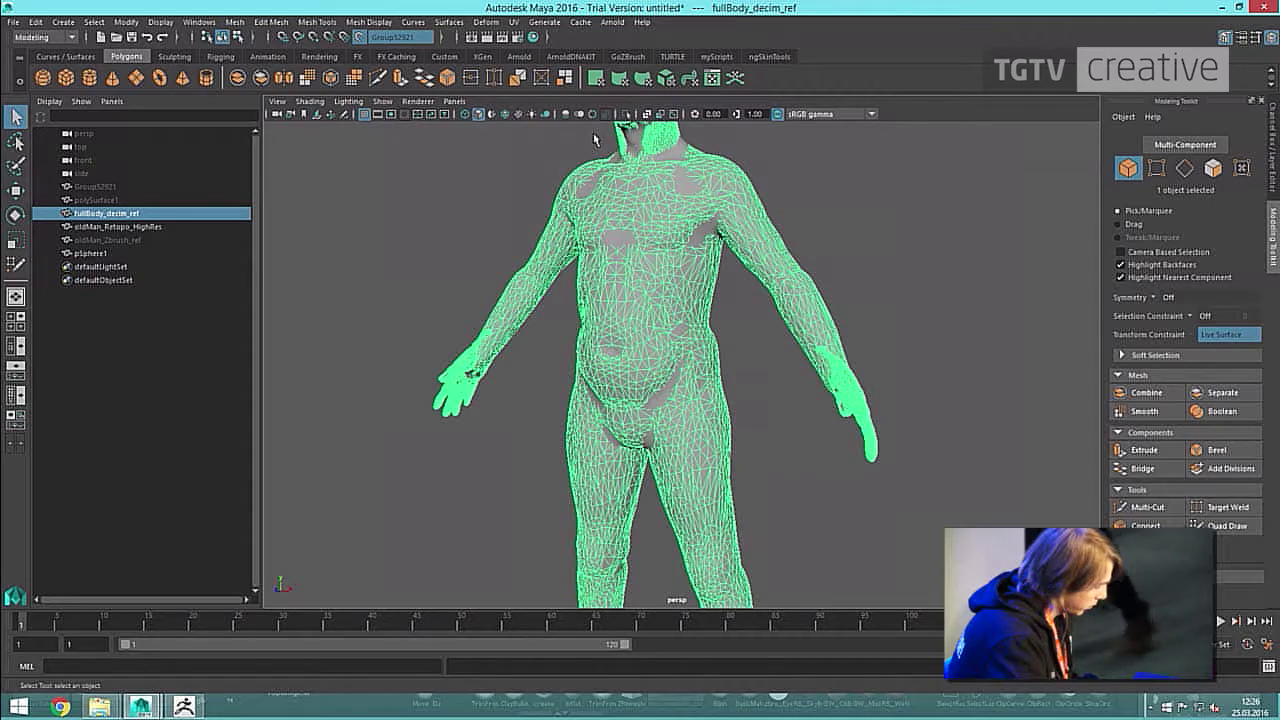
left_click(627, 115)
scroll(909, 287, "up", 4)
scroll(936, 310, "down", 4)
left_click(932, 324)
left_click_drag(929, 347, 773, 369, "alt")
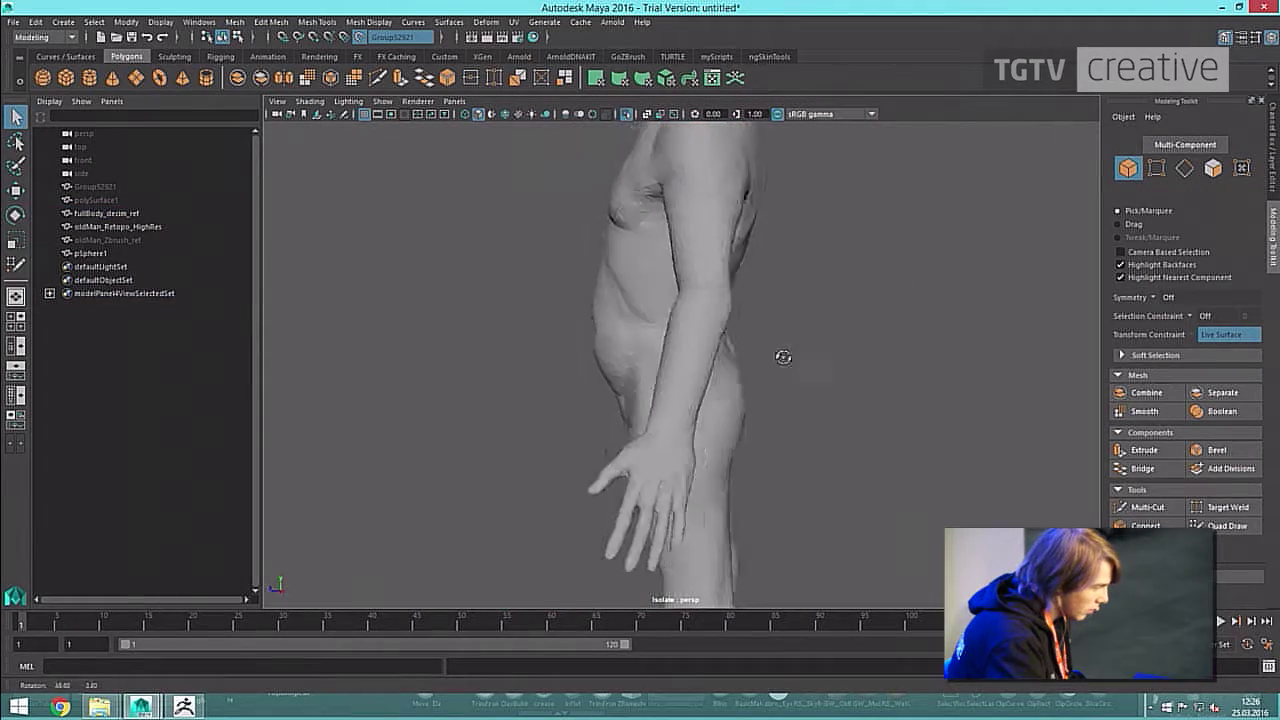
left_click(735, 369)
scroll(600, 368, "up", 5)
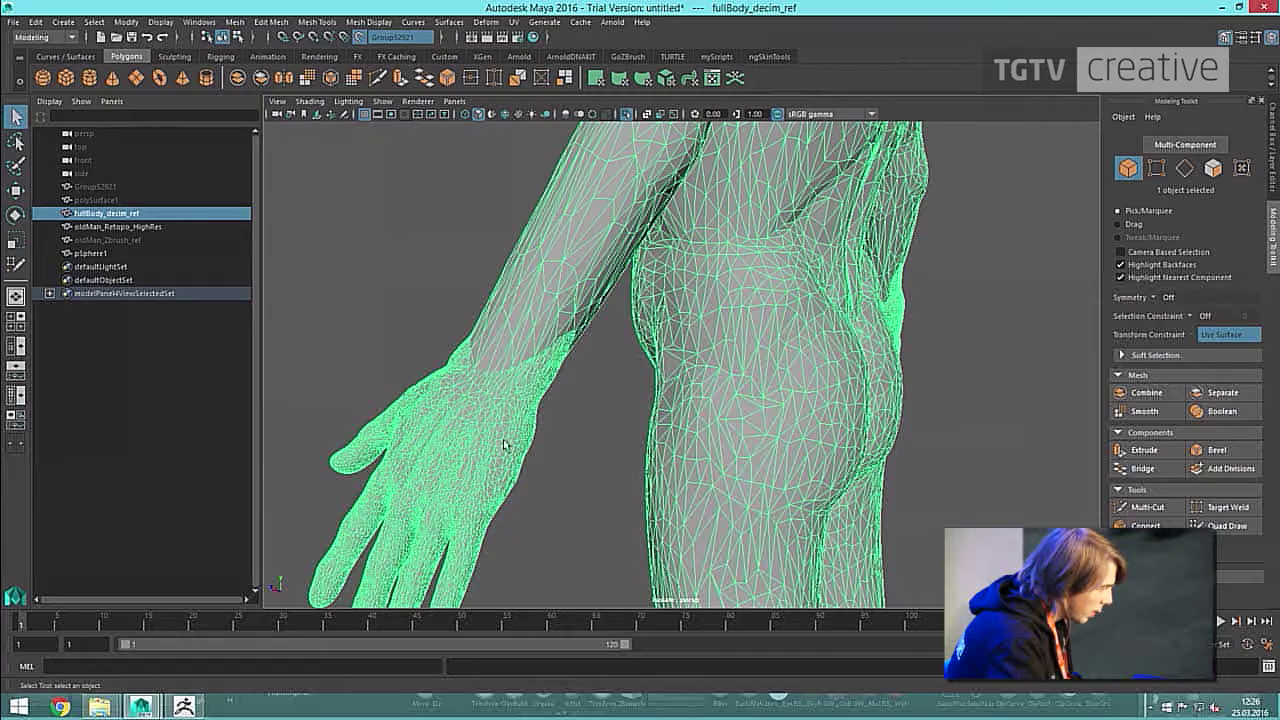
left_click_drag(540, 382, 780, 223, "alt")
scroll(574, 297, "down", 4)
middle_click_drag(780, 223, 752, 427, "alt")
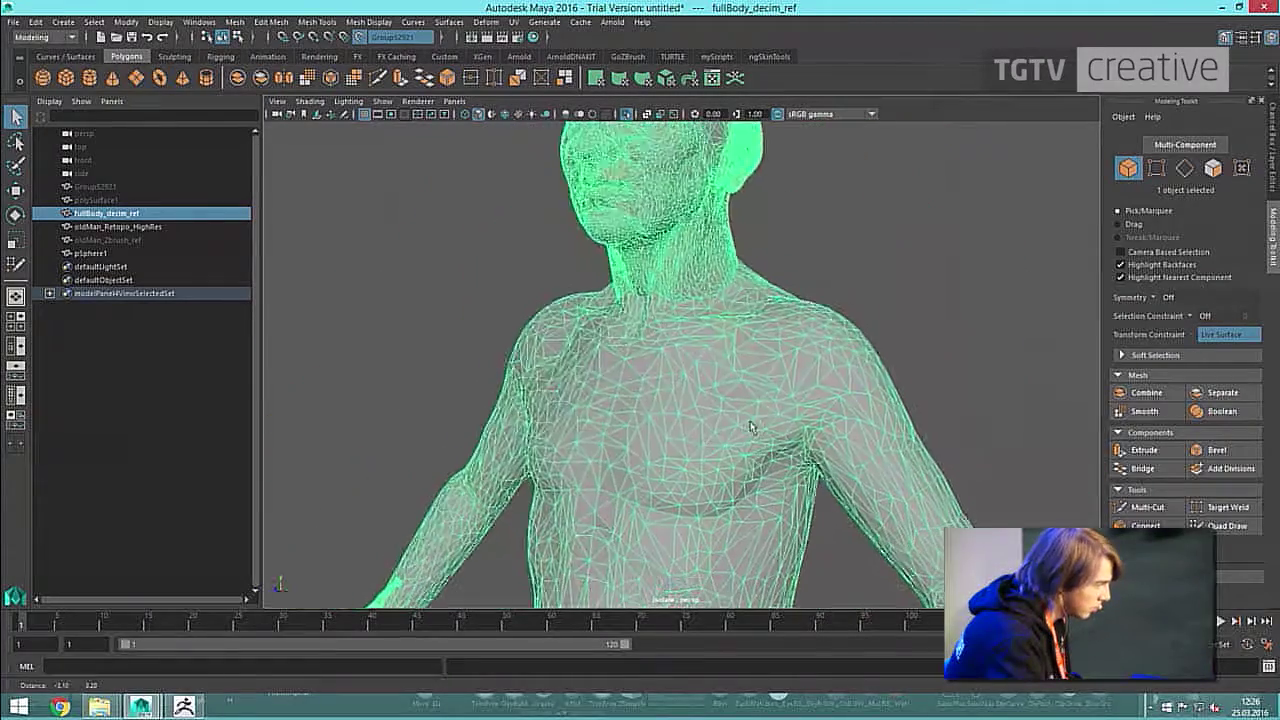
scroll(785, 245, "up", 1)
scroll(780, 248, "down", 6)
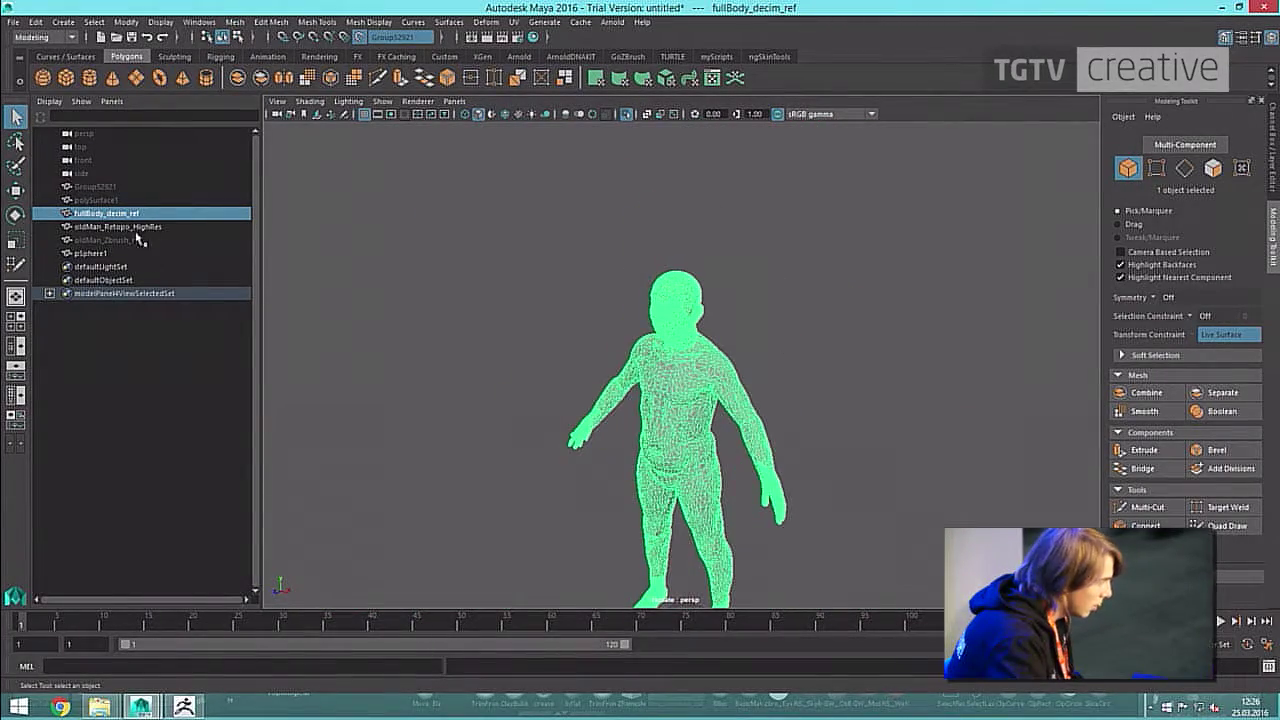
Hide fullBody_decim_ref and bring oldMan_Retopo_HighRes back into view as the selected mesh.
key("h")
left_click(134, 231)
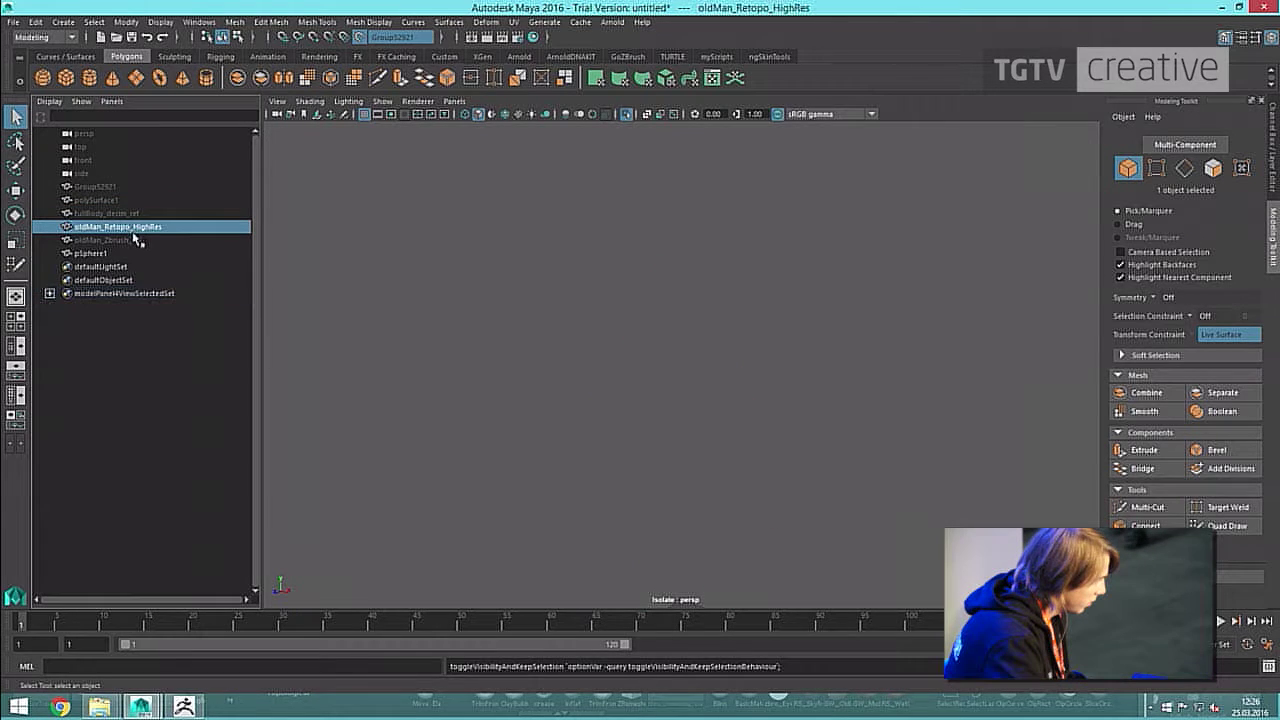
left_click(626, 114)
Examine the full body of oldMan_Retopo_HighRes, both shaded and with its wireframe, including the back and legs.
scroll(734, 420, "up", 5)
left_click_drag(734, 420, 851, 286, "alt")
scroll(851, 286, "up", 2)
middle_click_drag(851, 286, 779, 291, "alt")
scroll(779, 291, "down", 8)
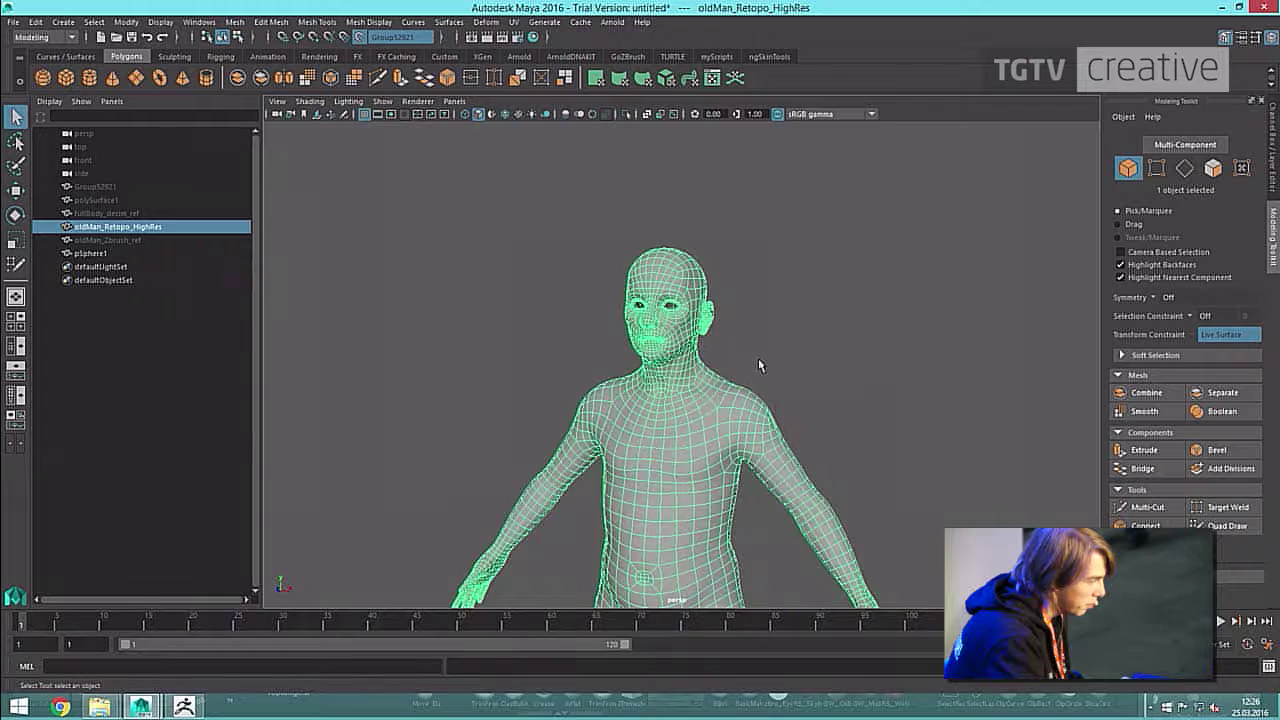
left_click(871, 443)
scroll(790, 305, "up", 3)
left_click_drag(790, 305, 777, 374, "alt")
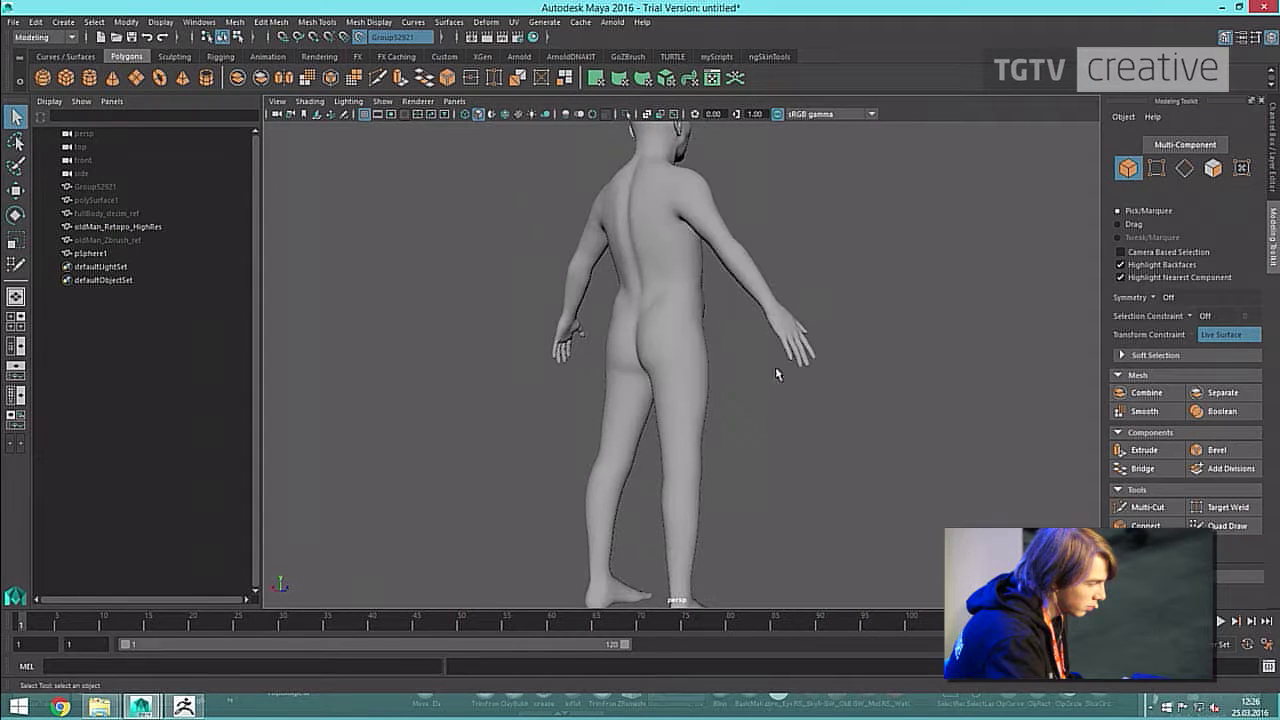
left_click(691, 378)
left_click_drag(691, 378, 817, 400, "alt")
left_click(817, 400)
left_click_drag(720, 396, 850, 430, "alt")
middle_click_drag(850, 430, 831, 354, "alt")
scroll(778, 352, "up", 4)
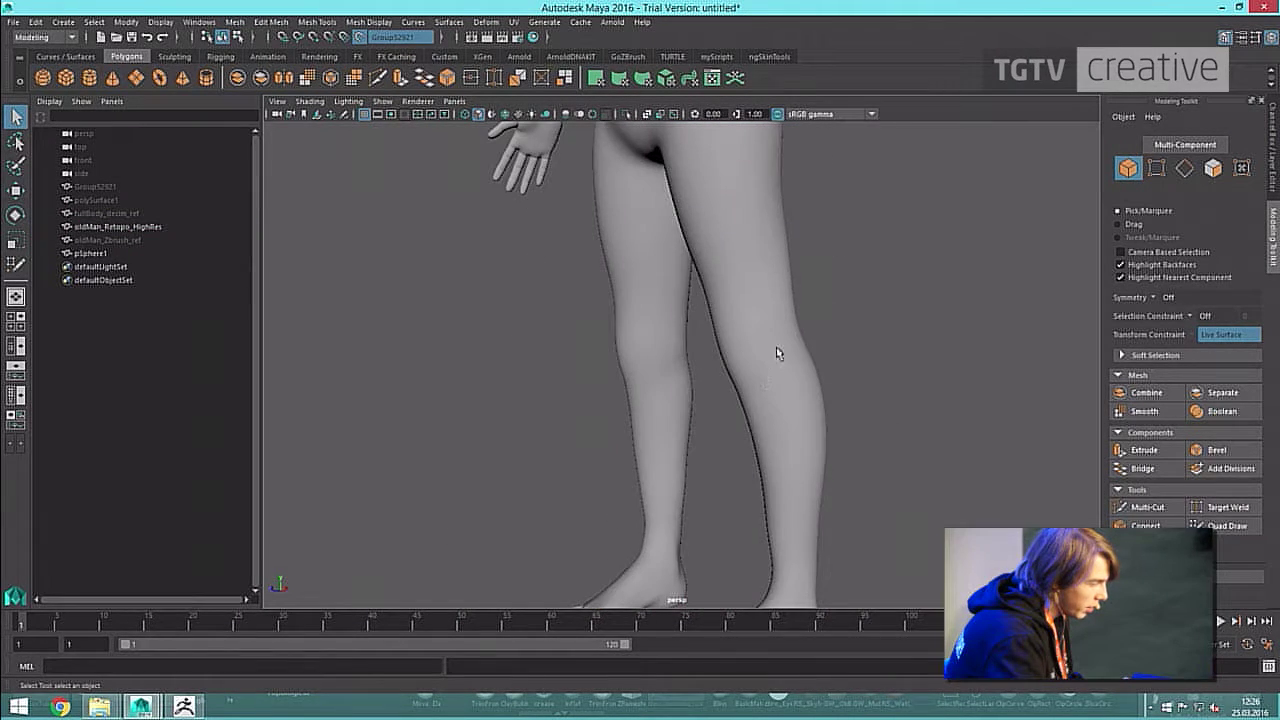
left_click(777, 352)
left_click_drag(777, 352, 803, 408, "alt")
scroll(790, 340, "up", 5)
middle_click_drag(780, 280, 766, 400, "alt")
scroll(766, 400, "down", 5)
middle_click_drag(734, 304, 742, 490, "alt")
scroll(720, 420, "down", 5)
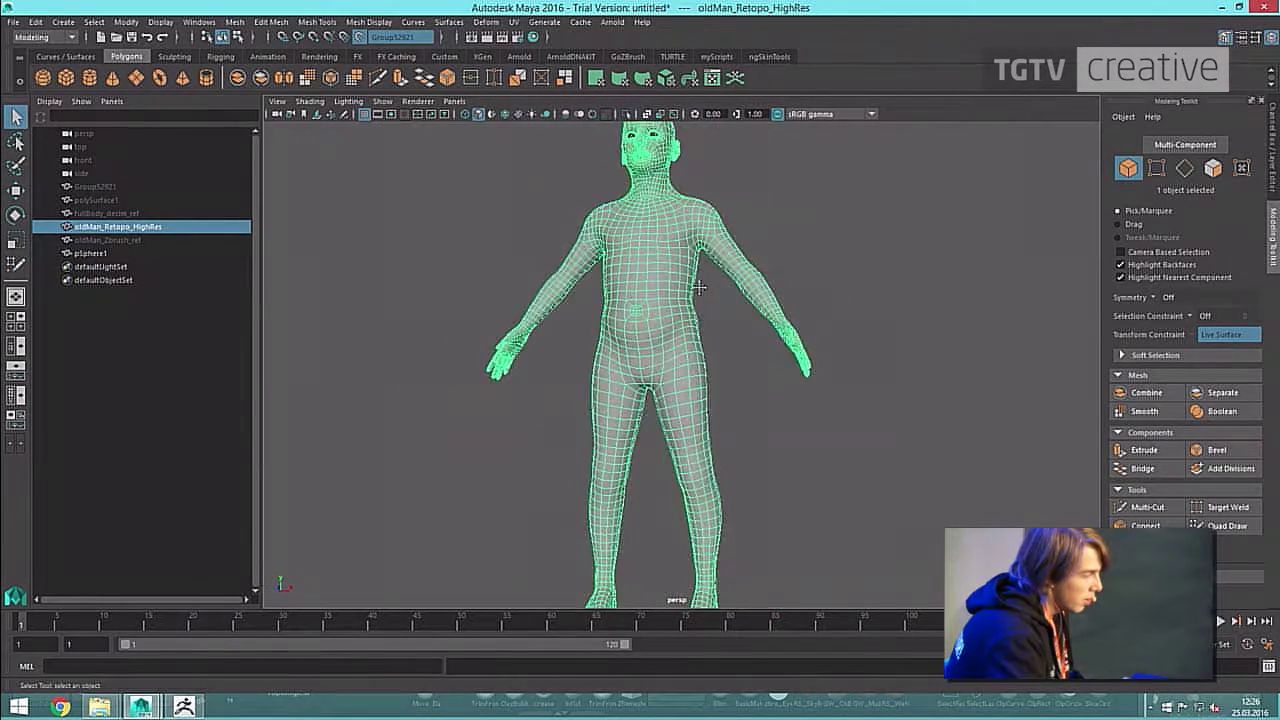
Examine the retopologized edge flow on the chest, neck, face, eye and ear of oldMan_Retopo_HighRes.
middle_click_drag(698, 322, 703, 420, "alt")
scroll(717, 293, "up", 3)
scroll(718, 294, "up", 3)
left_click_drag(718, 296, 749, 342, "alt")
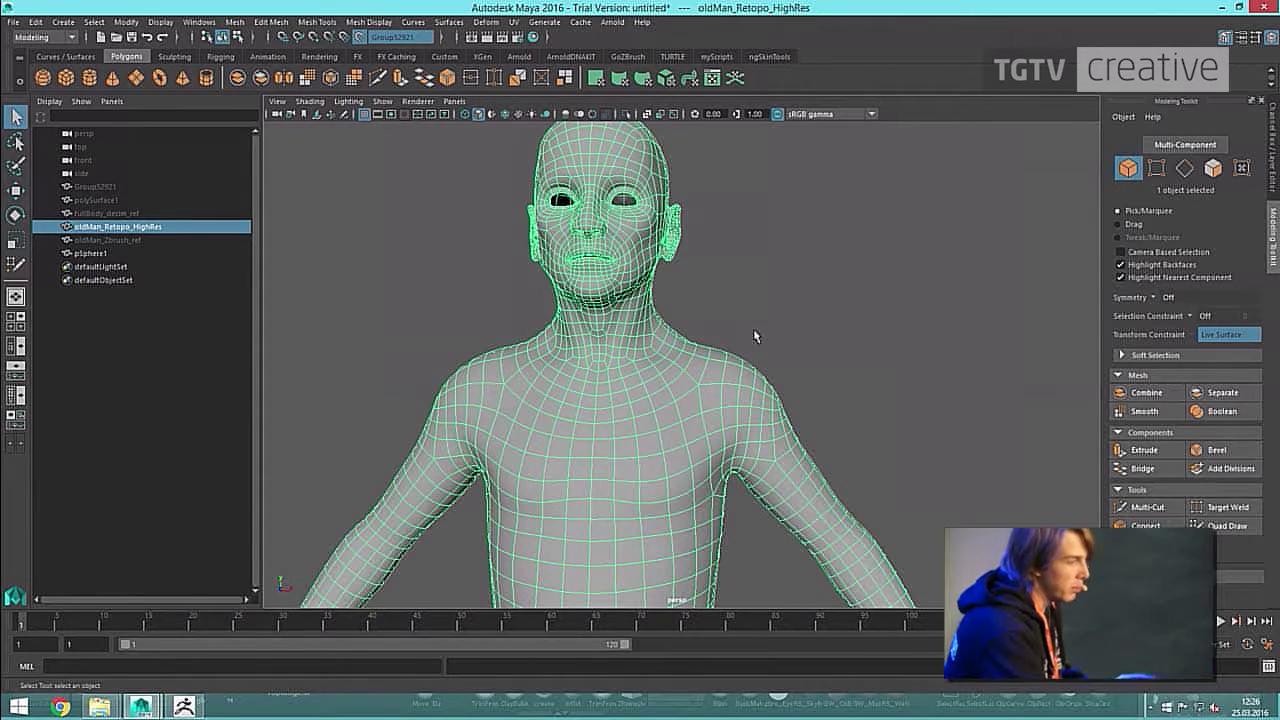
scroll(755, 336, "up", 2)
left_click_drag(710, 320, 810, 353, "alt")
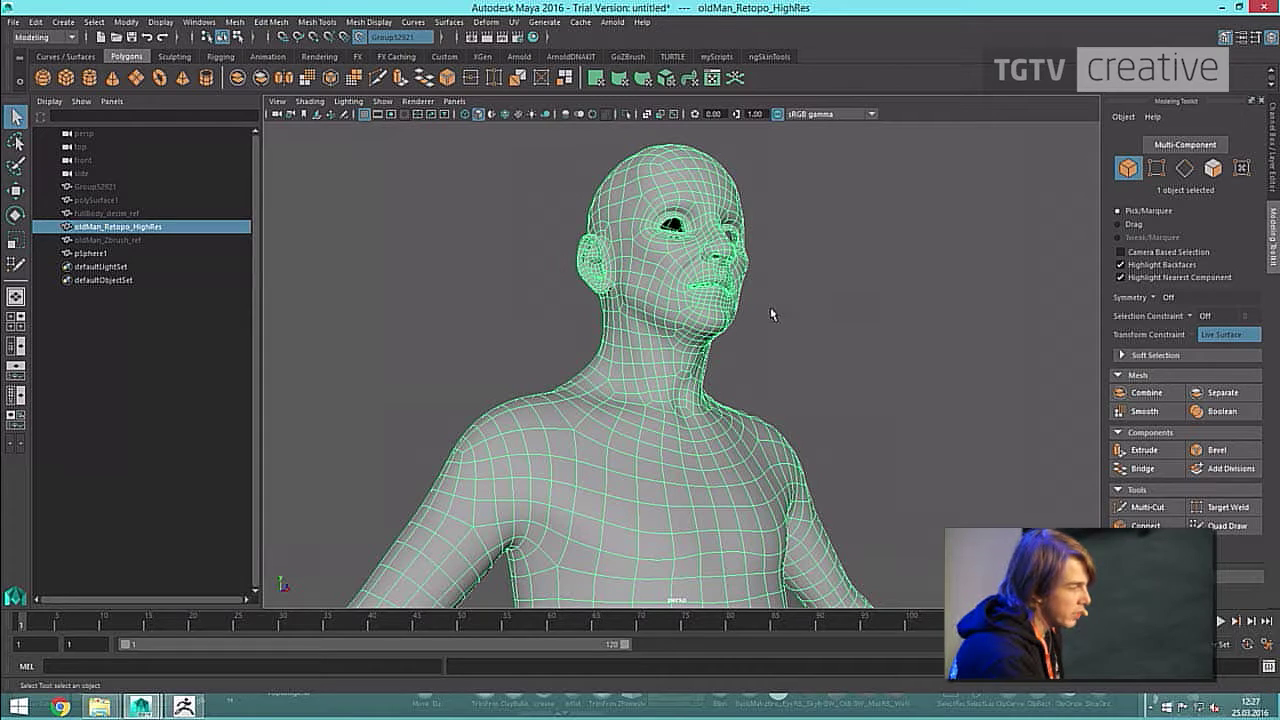
scroll(773, 304, "down", 1)
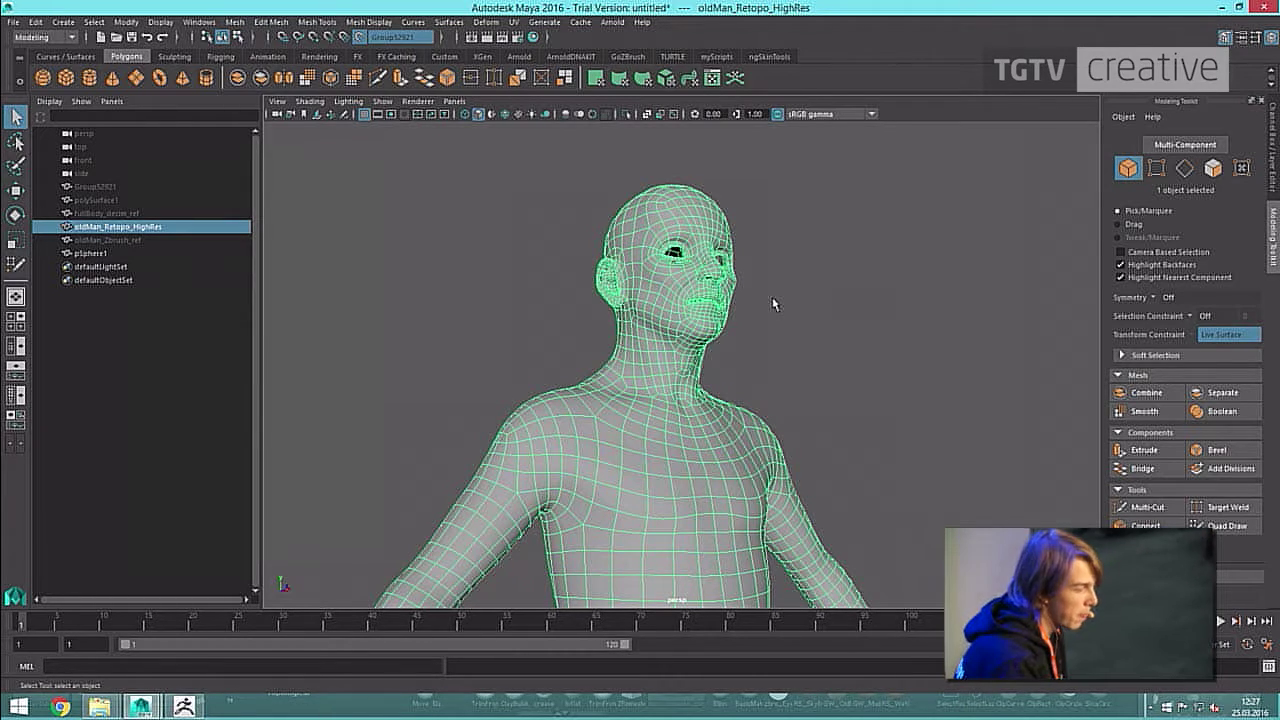
scroll(772, 302, "up", 5)
left_click_drag(772, 302, 704, 288, "alt")
scroll(704, 288, "down", 5)
middle_click_drag(704, 288, 698, 378, "alt")
scroll(698, 378, "up", 4)
left_click_drag(698, 378, 621, 384, "alt")
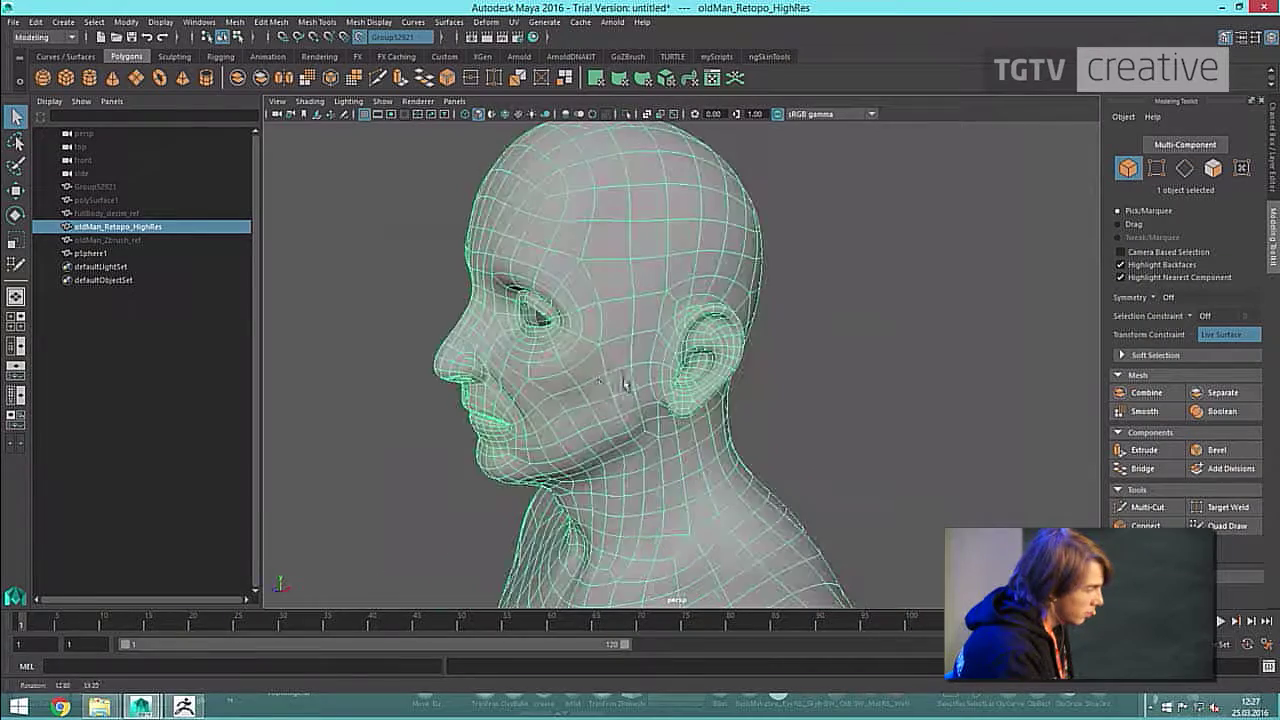
scroll(598, 386, "up", 5)
middle_click_drag(497, 388, 735, 384, "alt")
scroll(664, 312, "down", 2)
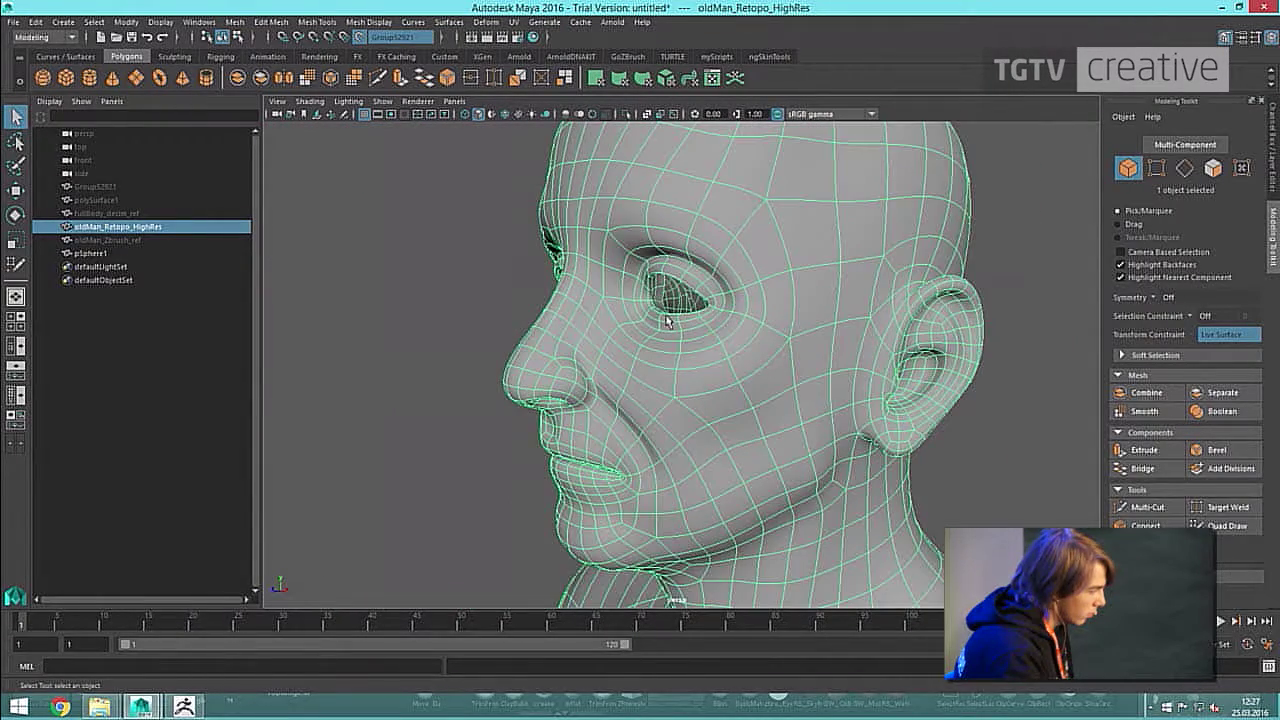
scroll(666, 314, "down", 4)
left_click_drag(666, 314, 800, 345, "alt")
scroll(921, 408, "down", 4)
Check the current UV layout of oldMan_Retopo_HighRes in the UV Editor and close it again.
left_click(886, 416)
left_click(792, 484)
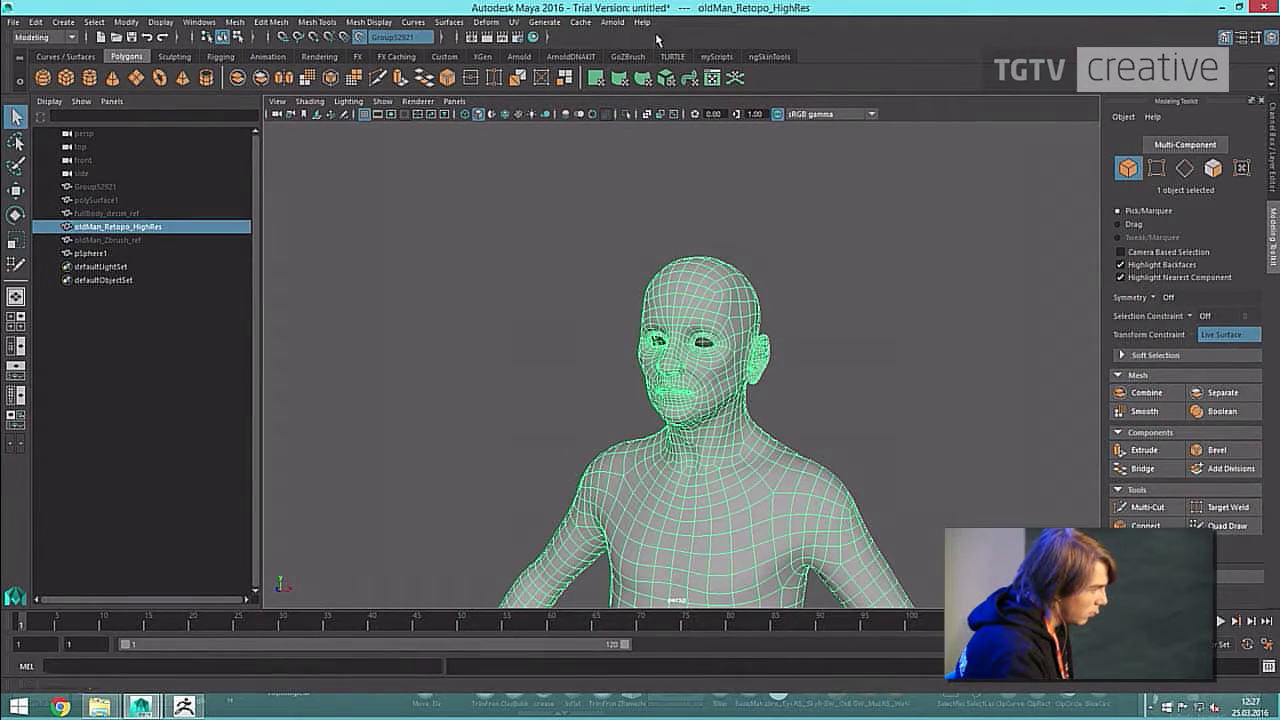
scroll(780, 354, "down", 4)
scroll(781, 356, "up", 5)
left_click(797, 430)
left_click_drag(742, 446, 775, 460, "alt")
left_click(775, 460)
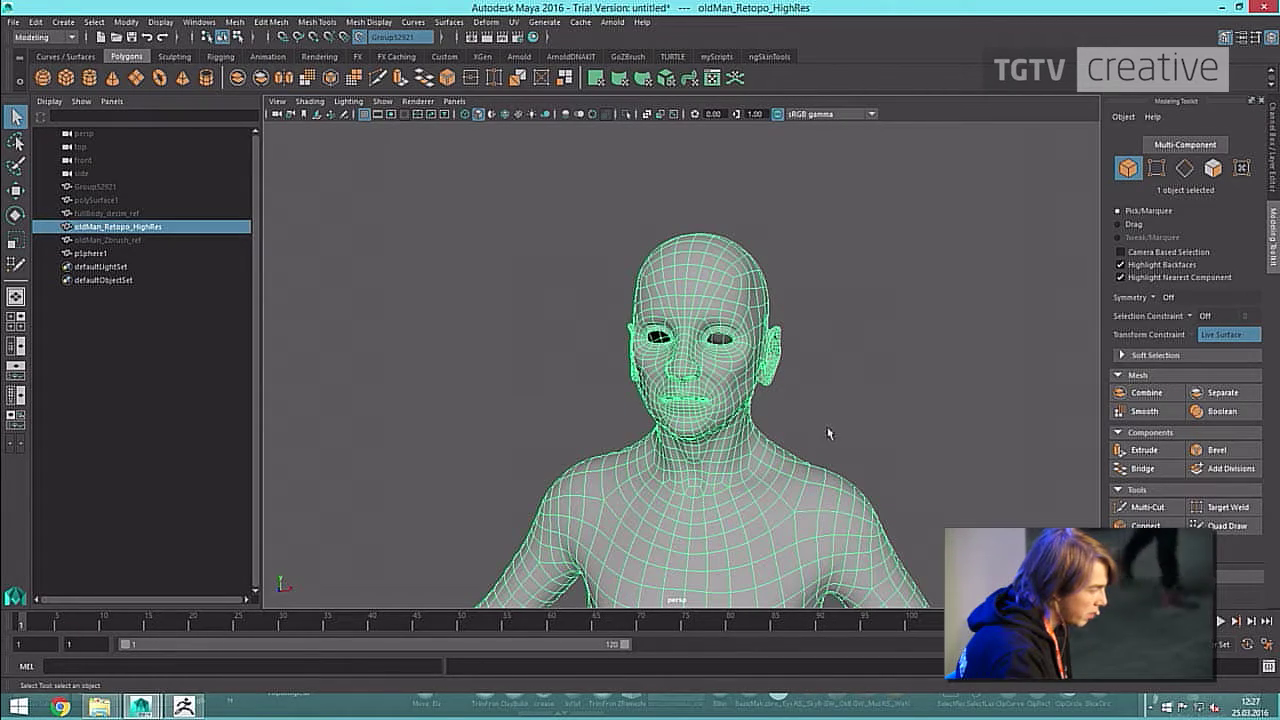
middle_click_drag(831, 424, 811, 313, "alt")
left_click(513, 22)
left_click(540, 47)
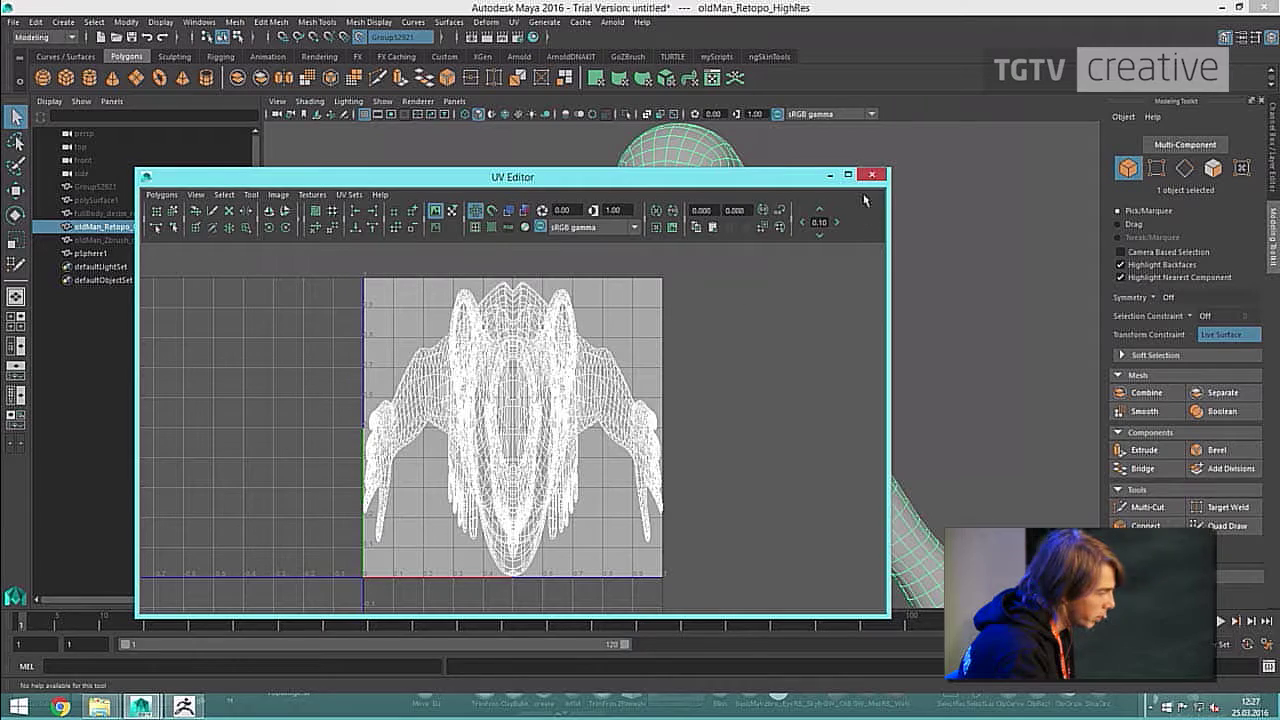
left_click(872, 175)
Switch oldMan_Retopo_HighRes to edge selection and select the edge loop around the base of the neck.
scroll(797, 342, "down", 2)
right_click(853, 335)
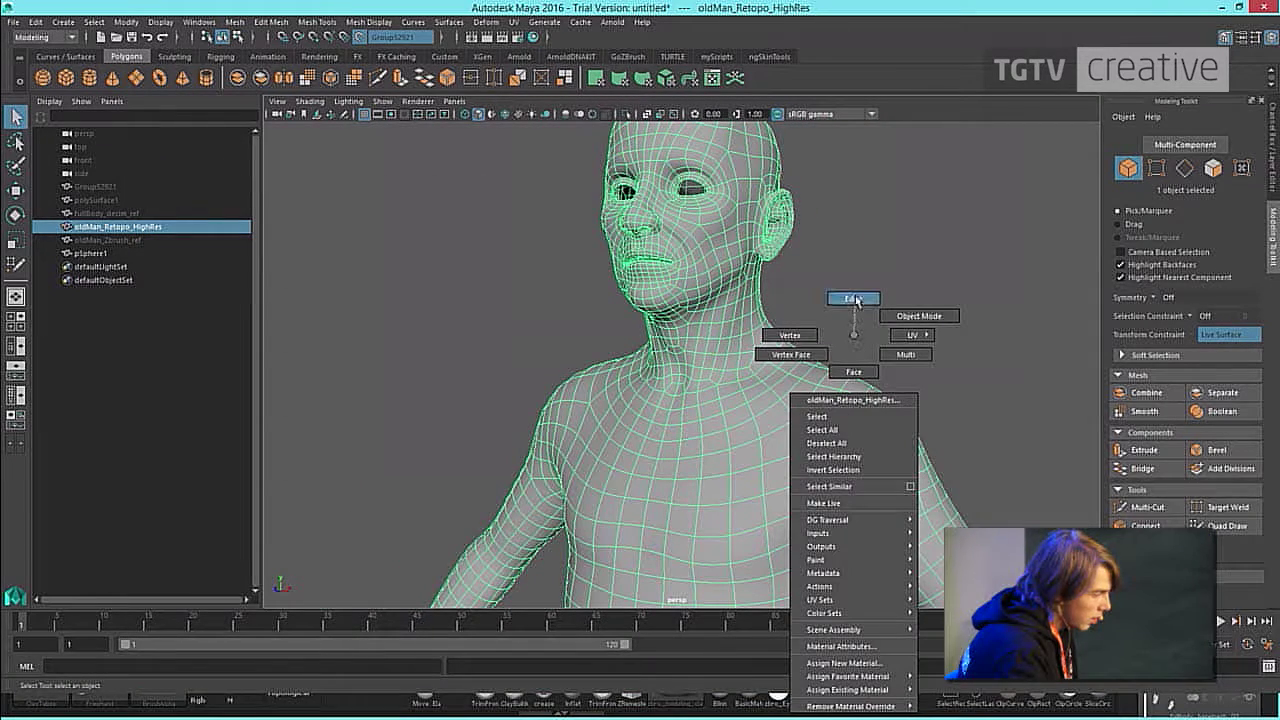
left_click(855, 299)
left_click(735, 393)
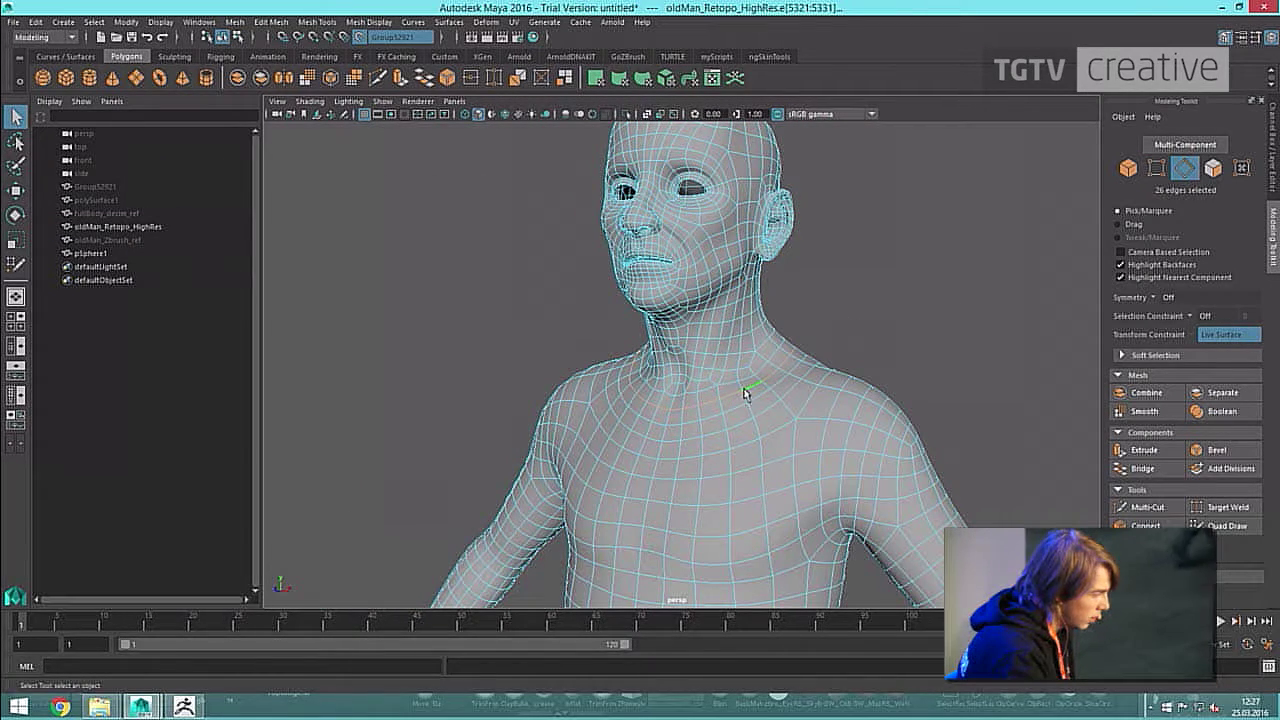
left_click_drag(745, 393, 845, 335, "alt")
left_click_drag(740, 397, 860, 393, "alt")
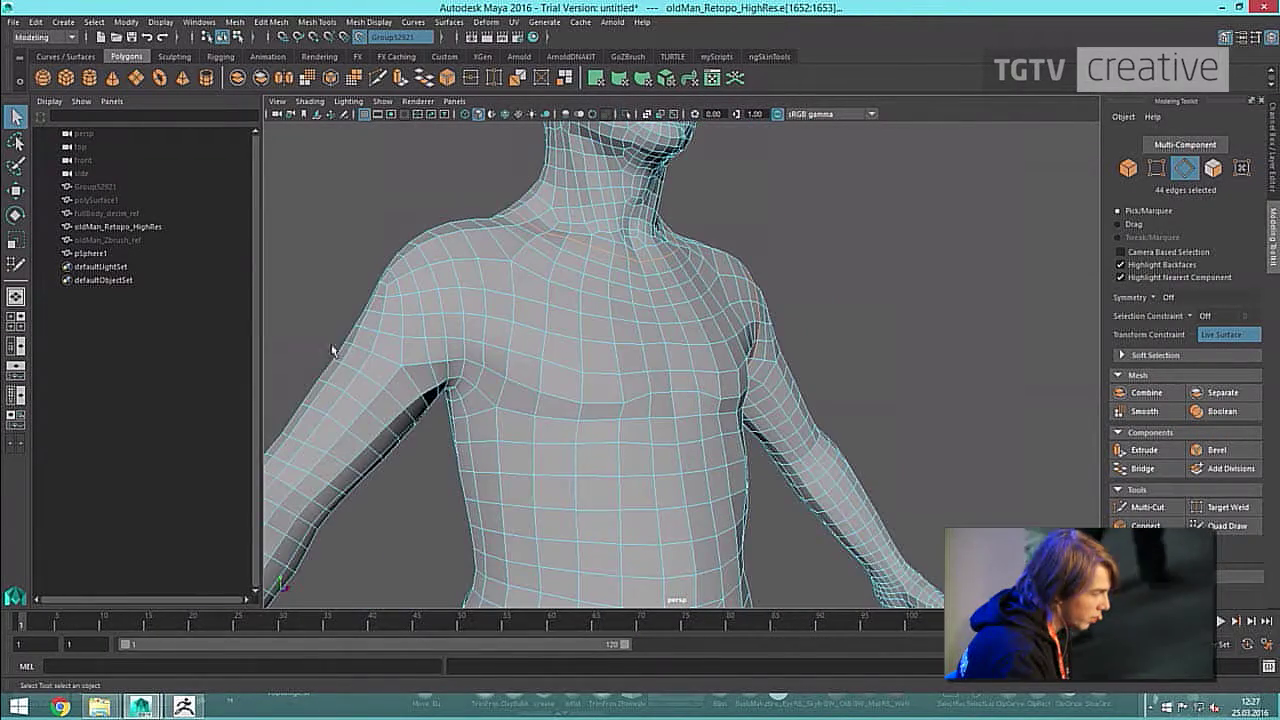
Add the edge loops around the shoulders and upper thighs to the edge selection.
double_click(428, 324, "shift")
scroll(496, 378, "down", 5)
left_click_drag(505, 432, 686, 413, "alt")
double_click(648, 414, "shift")
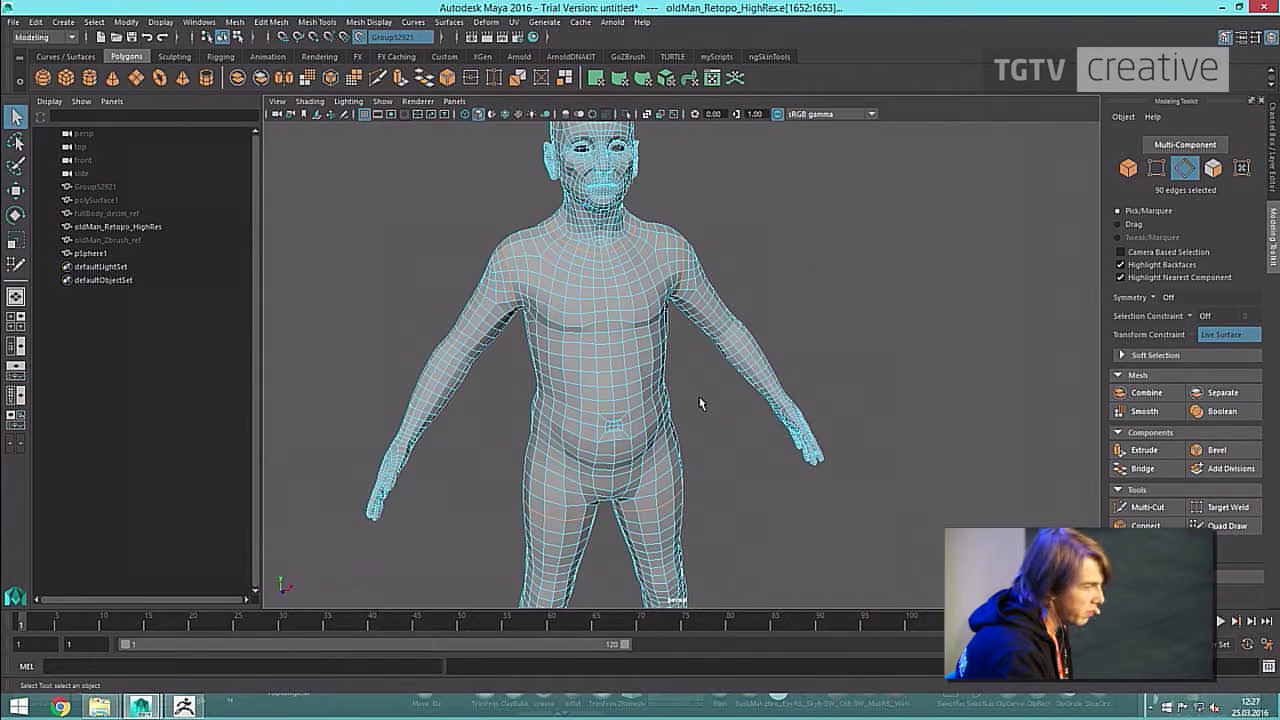
Undo the extra edge loops added to the selection across the chest and shoulders.
scroll(720, 372, "up", 5)
left_click_drag(731, 360, 702, 300, "alt")
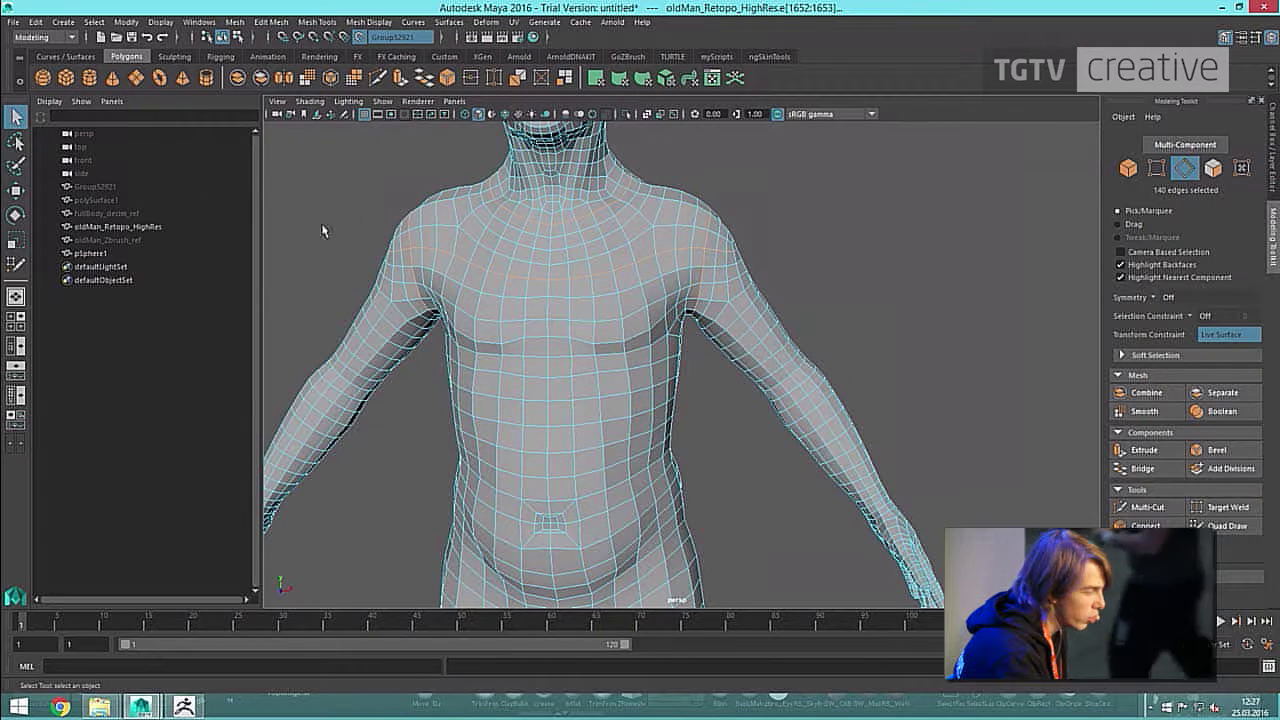
key("ctrl+z")
scroll(836, 371, "down", 5)
key("ctrl+z")
left_click_drag(836, 371, 729, 344, "alt")
left_click_drag(710, 386, 823, 400, "alt")
middle_click_drag(823, 400, 828, 294, "alt")
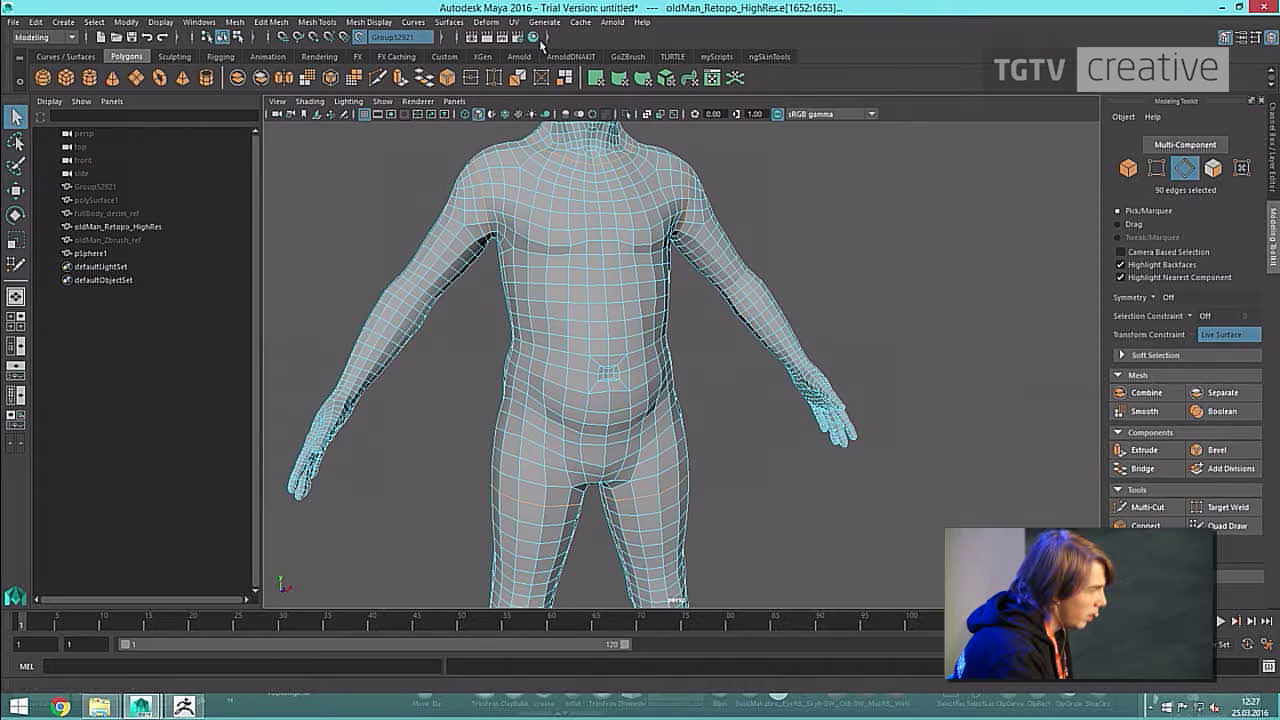
Open the UV Editor for the selected edges and narrow its window so the model stays visible beside it.
left_click(514, 22)
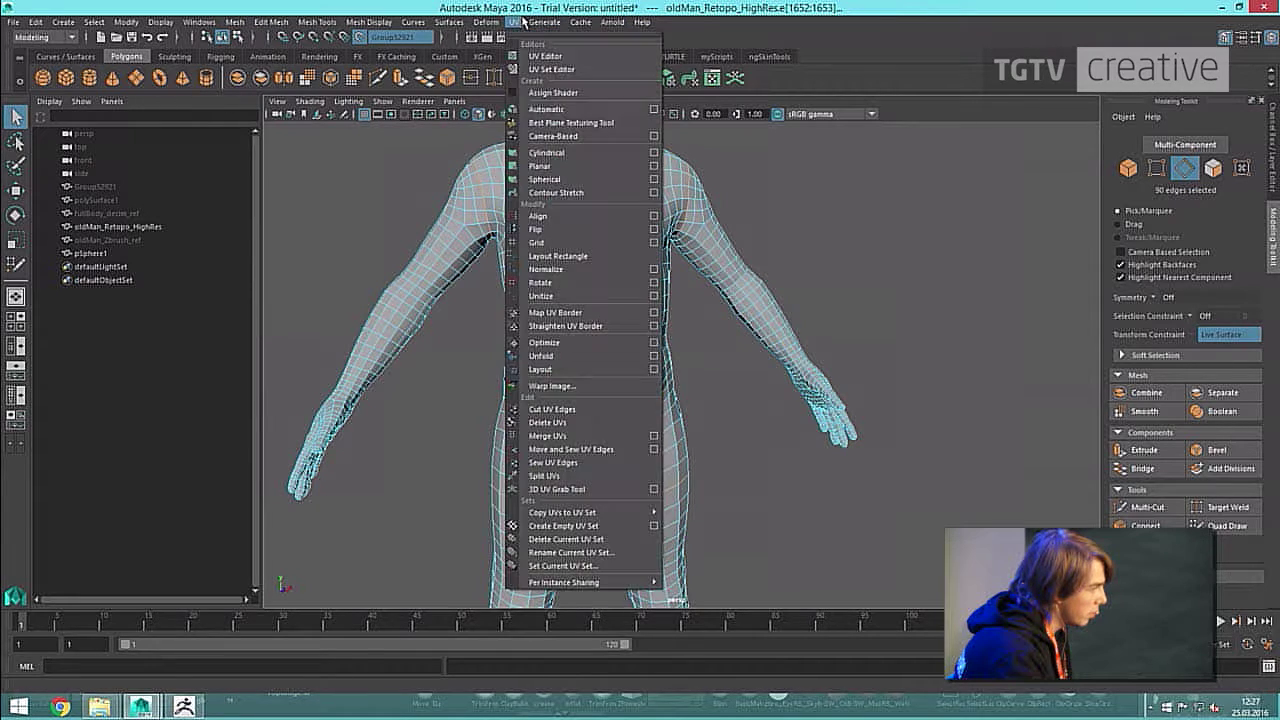
left_click(545, 56)
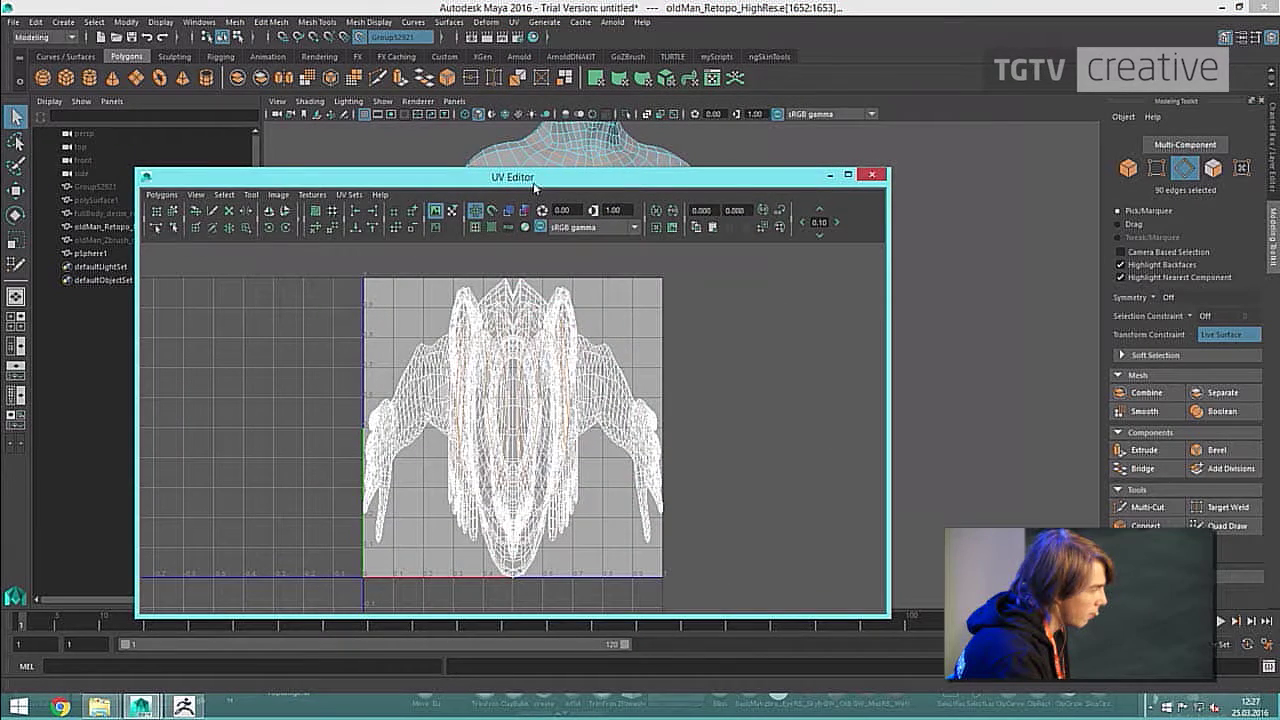
left_click_drag(320, 171, 183, 182)
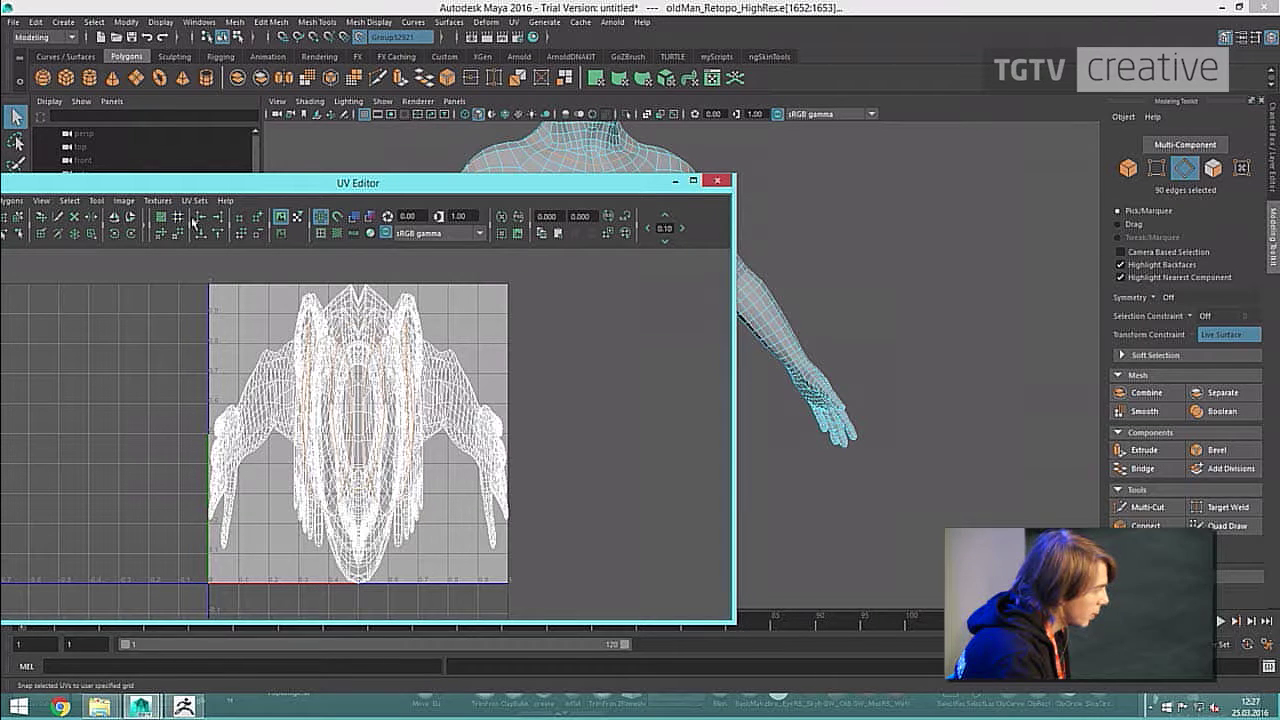
left_click(148, 228)
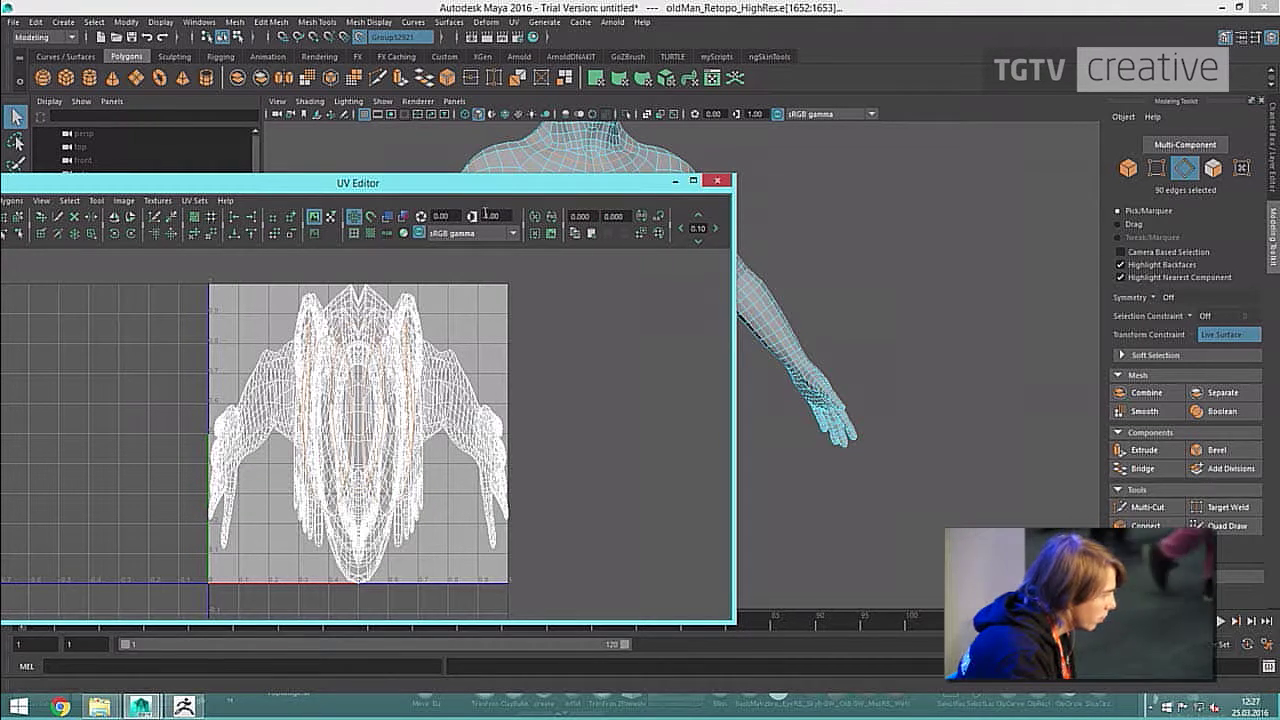
left_click_drag(735, 496, 460, 496)
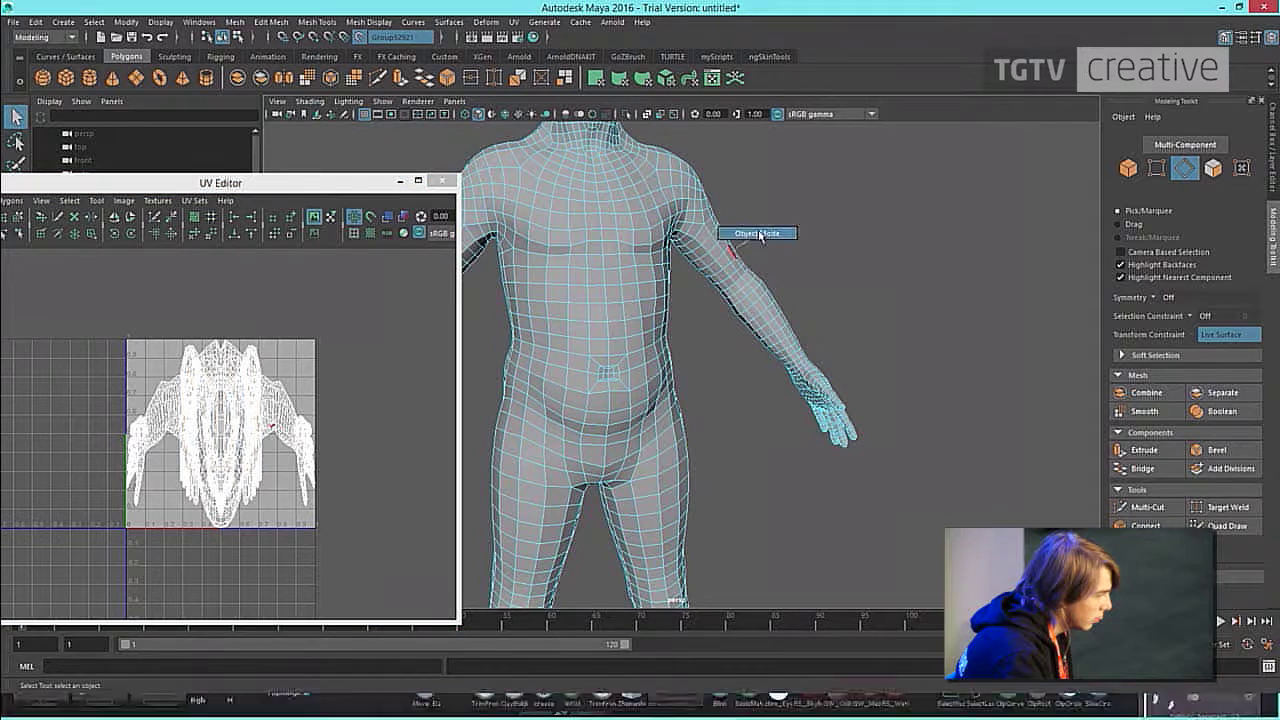
Return oldMan_Retopo_HighRes to object mode and turn on the display of its texture border edges.
key("F8")
left_click_drag(711, 239, 817, 277, "alt")
scroll(588, 220, "up", 2)
middle_click_drag(584, 217, 590, 233, "alt")
left_click(158, 21)
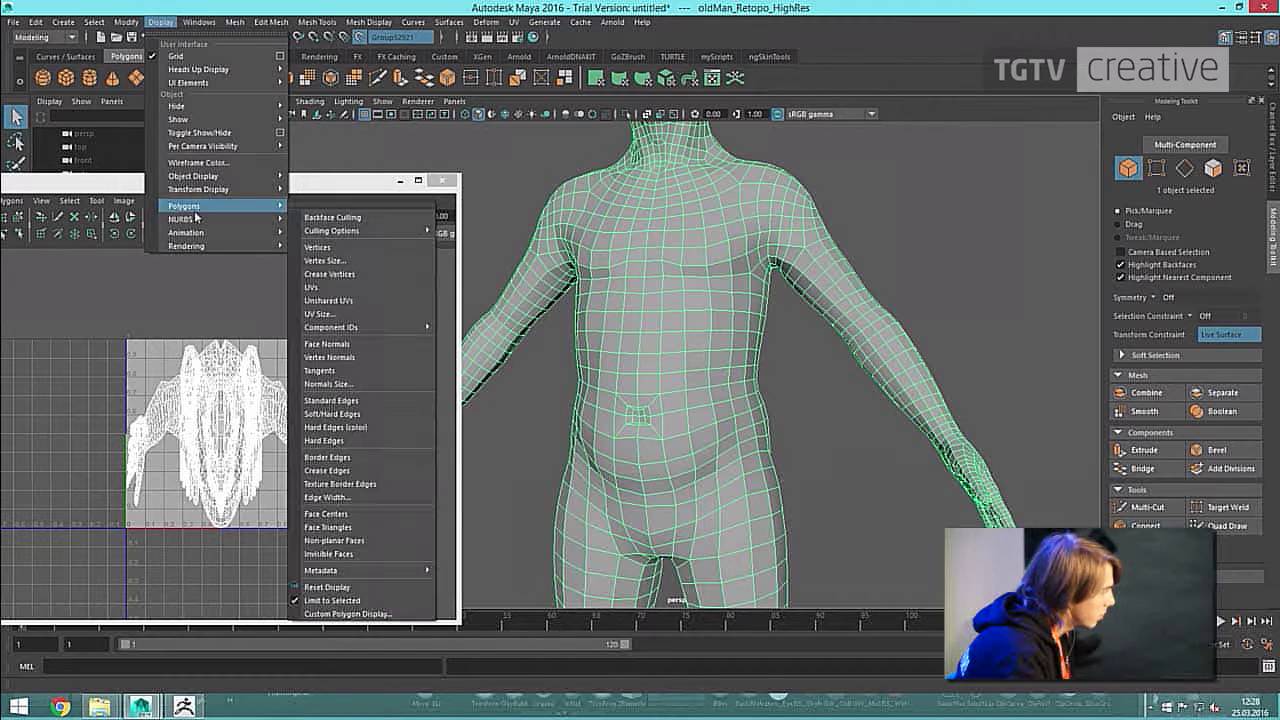
mouse_move(224, 213)
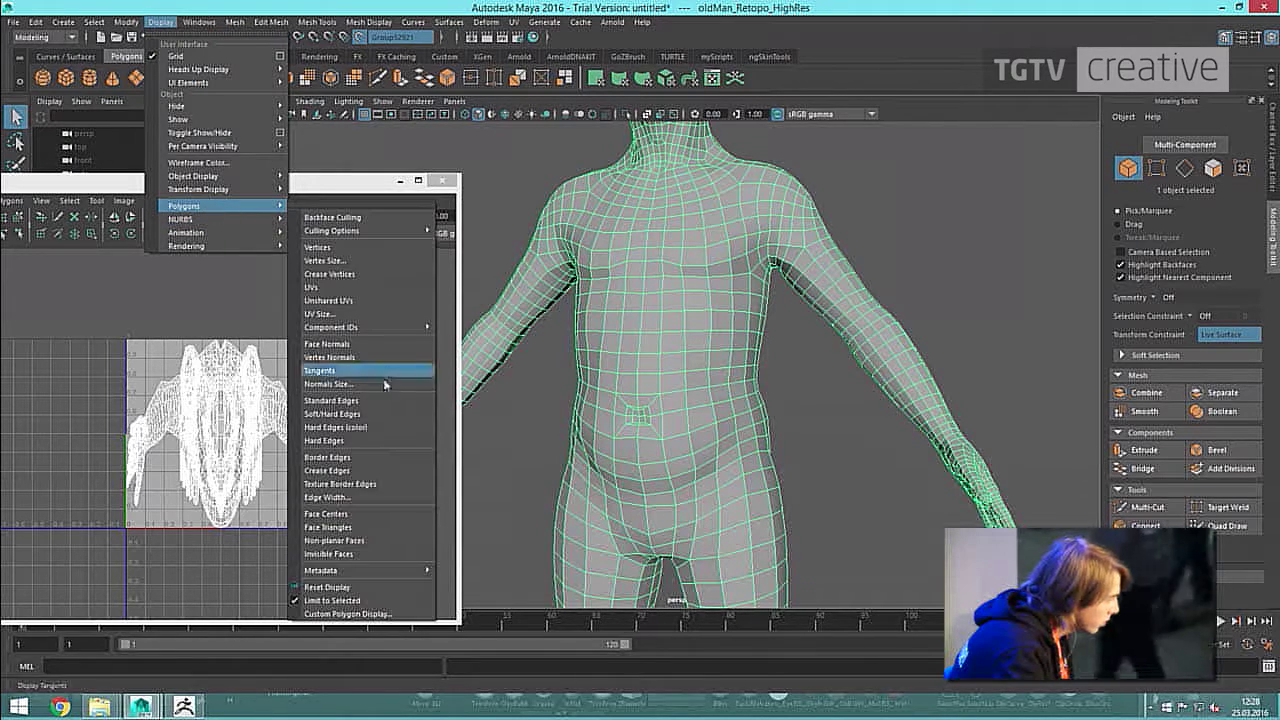
left_click(373, 485)
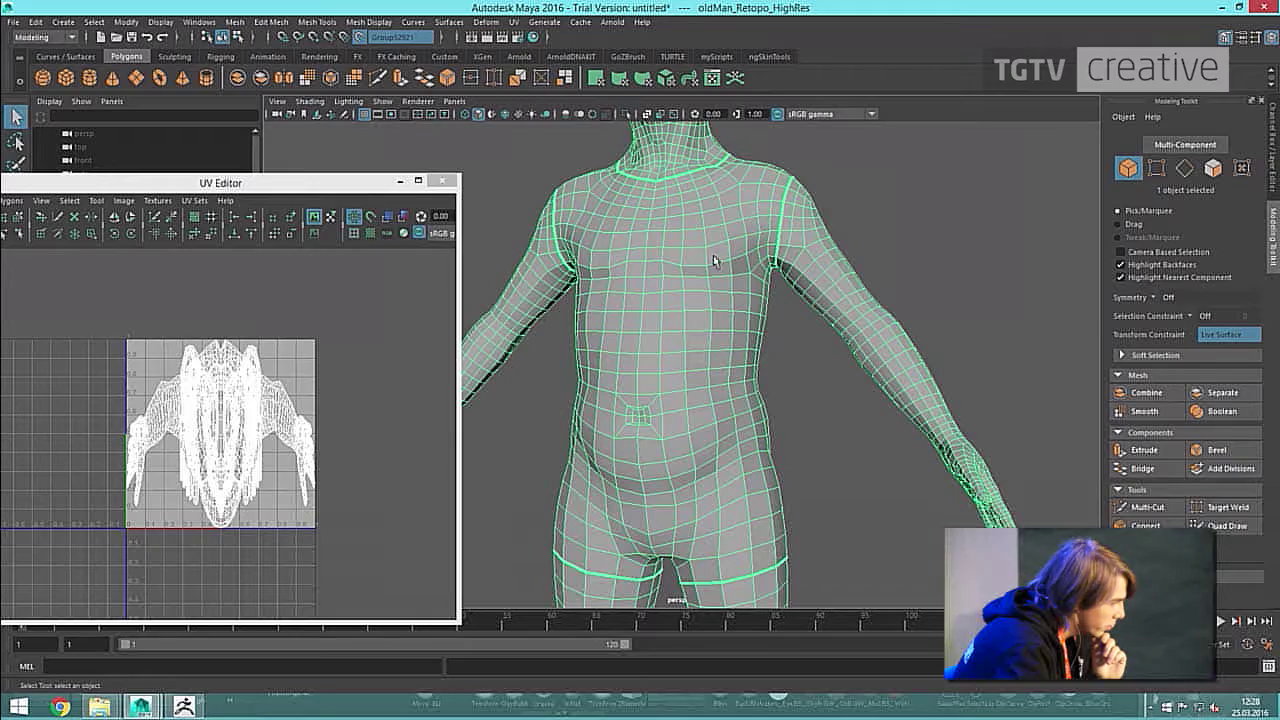
Examine the highlighted texture borders around the neck and shoulders and follow the arm down to the hand.
scroll(737, 257, "up", 4)
middle_click_drag(852, 191, 850, 305, "alt")
scroll(871, 289, "up", 3)
left_click_drag(871, 289, 849, 257, "alt")
middle_click_drag(849, 257, 842, 327, "alt")
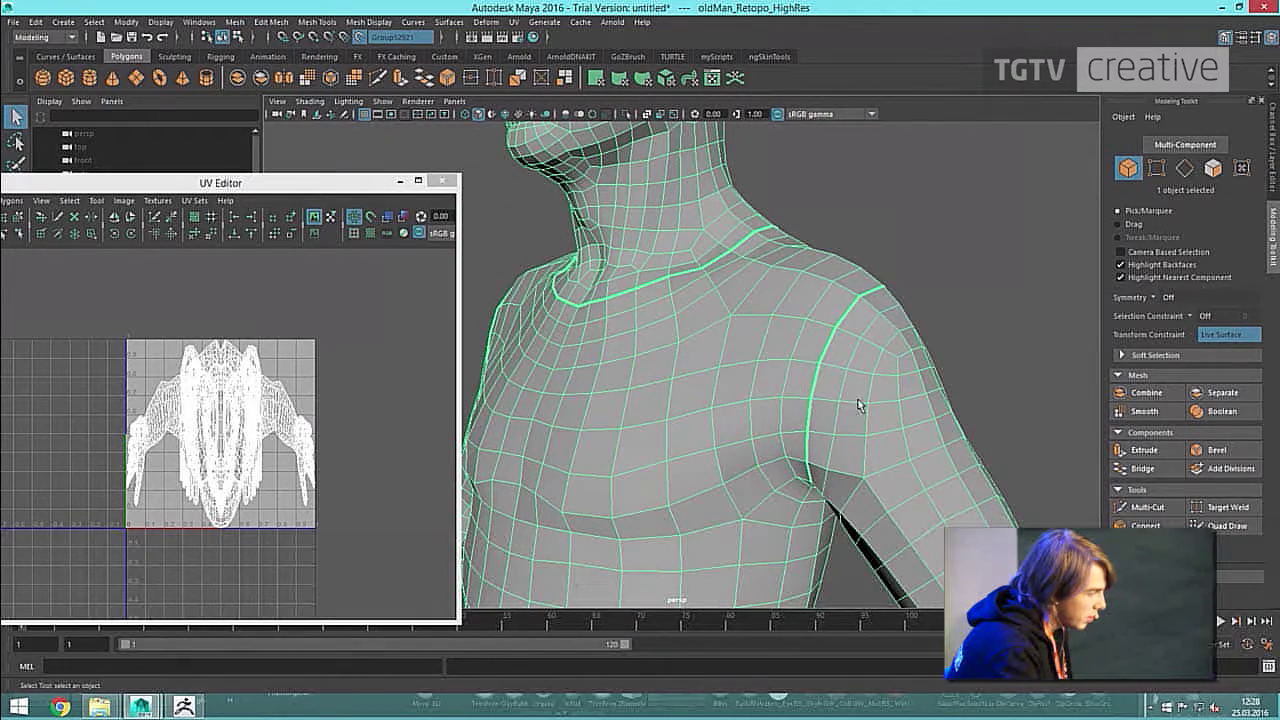
left_click_drag(865, 358, 751, 379, "alt")
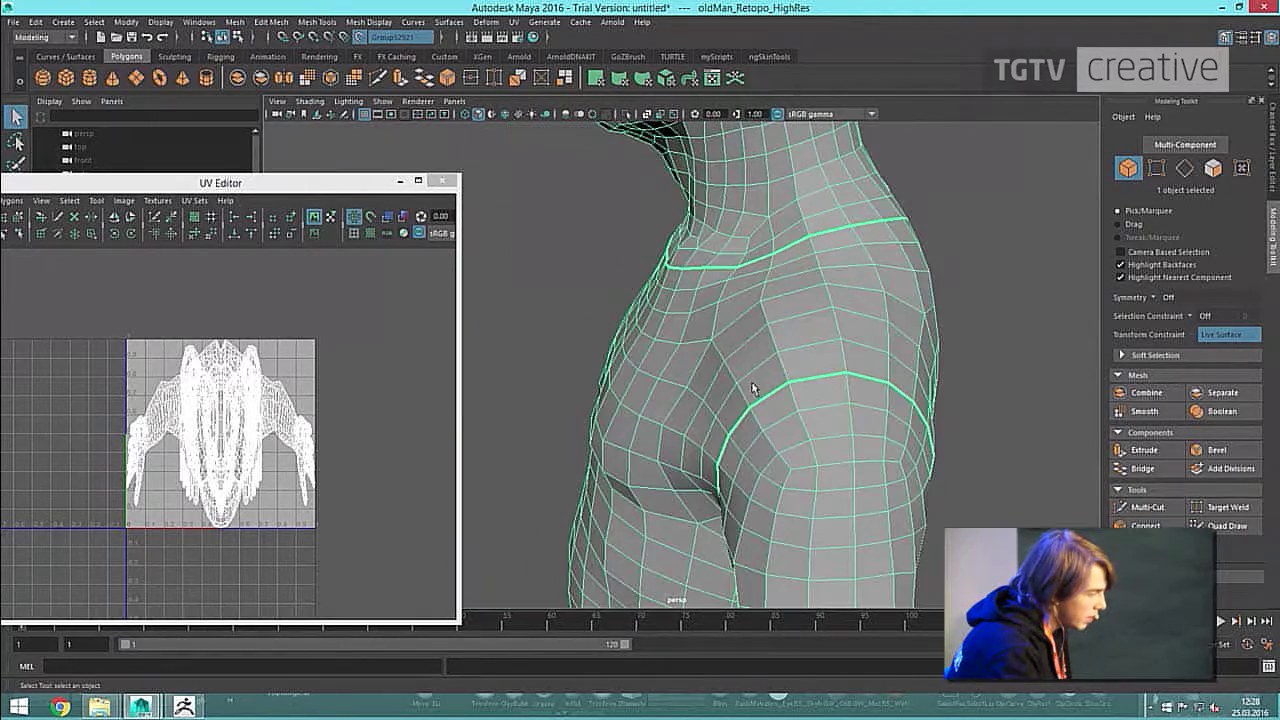
right_click_drag(968, 452, 823, 457, "alt")
left_click_drag(823, 457, 925, 425, "alt")
middle_click_drag(830, 315, 795, 240, "alt")
left_click_drag(763, 235, 553, 240, "alt")
middle_click_drag(606, 263, 816, 268, "alt")
right_click_drag(816, 268, 886, 306, "alt")
left_click_drag(886, 306, 923, 314, "alt")
Switch to edge selection and select the edge loops around the left wrist and ankle.
key("F10")
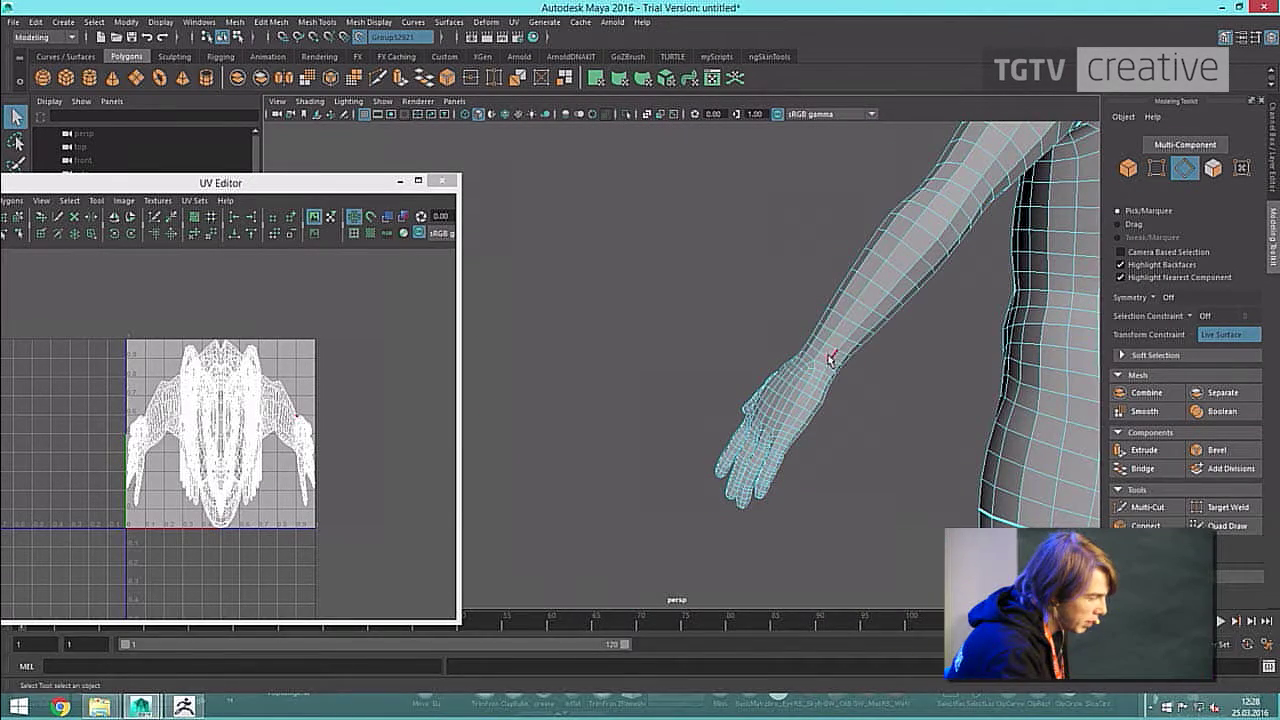
double_click(828, 359)
right_click_drag(892, 375, 800, 470, "alt")
middle_click_drag(865, 600, 831, 360, "alt")
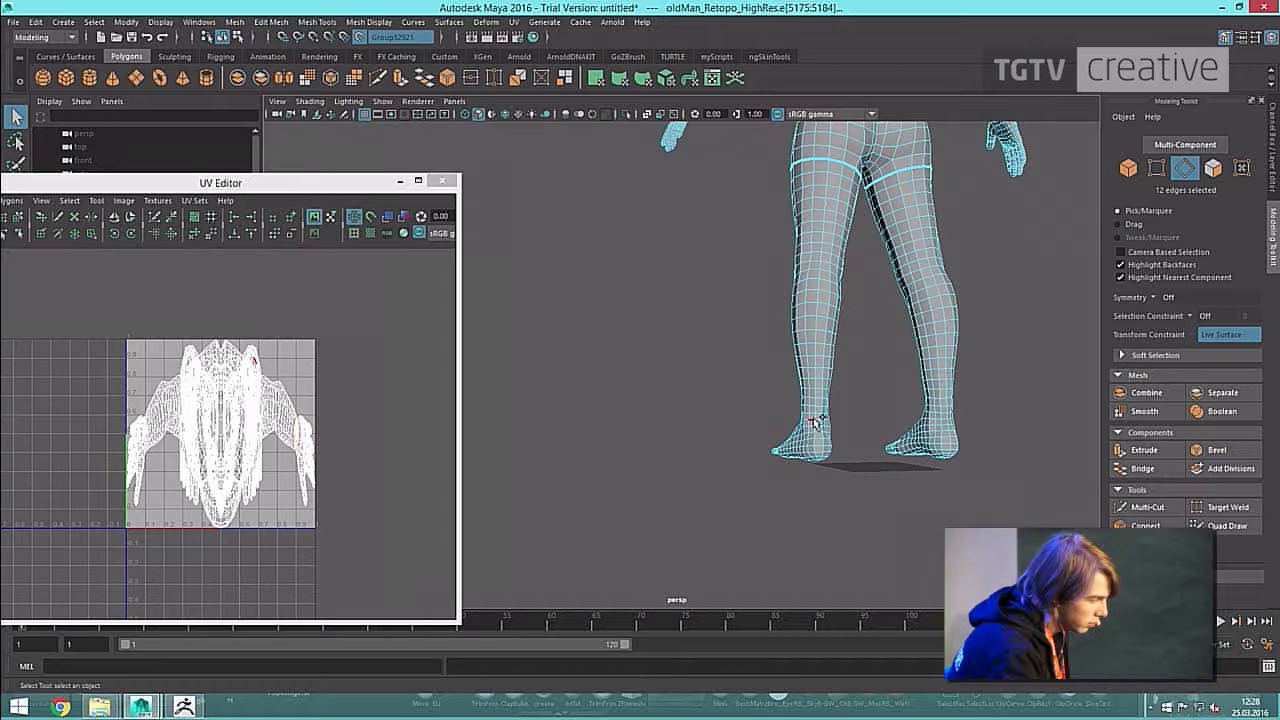
double_click(815, 422, "shift")
left_click_drag(911, 424, 940, 425, "alt")
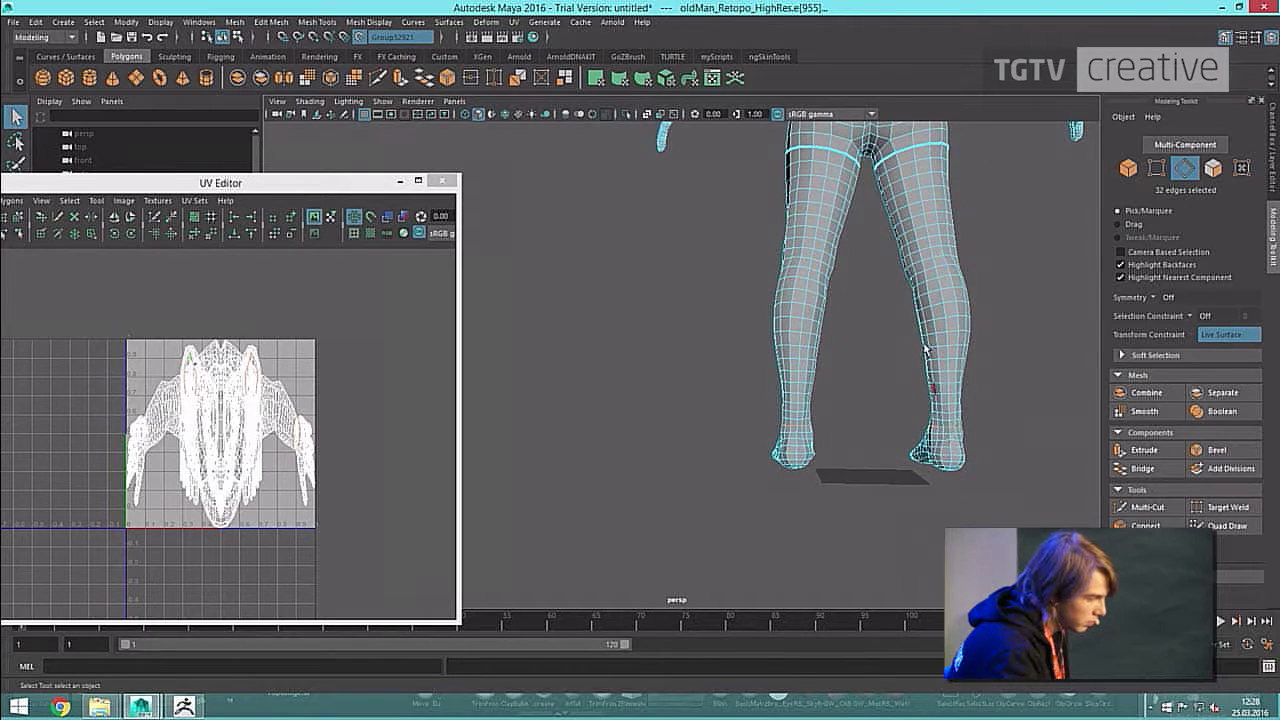
Check the neck and shoulder borders and separate the UVs along the selected wrist and ankle edges.
scroll(922, 355, "down", 4)
left_click_drag(838, 289, 603, 337, "alt")
scroll(772, 355, "up", 2)
scroll(720, 223, "up", 3)
left_click_drag(720, 223, 822, 275, "alt")
middle_click_drag(822, 275, 824, 429, "alt")
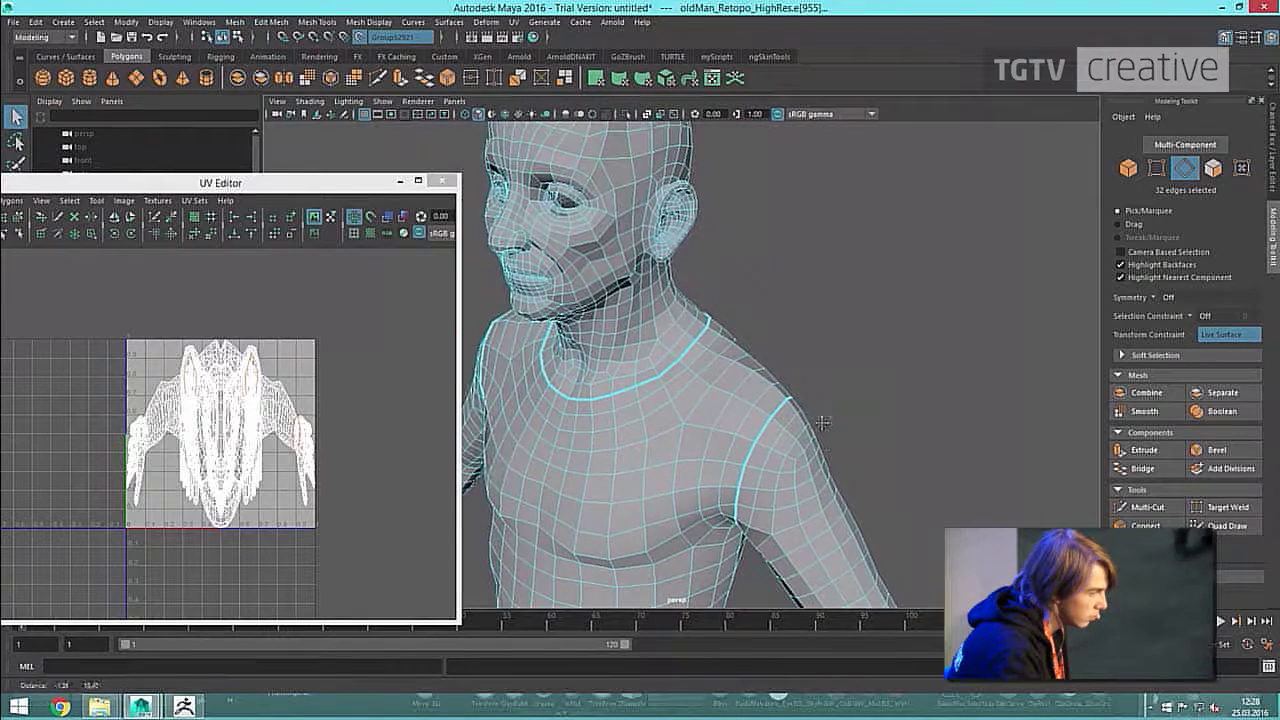
left_click_drag(601, 274, 604, 270)
left_click_drag(720, 300, 800, 331, "alt")
scroll(800, 331, "down", 4)
middle_click_drag(800, 331, 766, 217, "alt")
left_click_drag(766, 217, 851, 291, "alt")
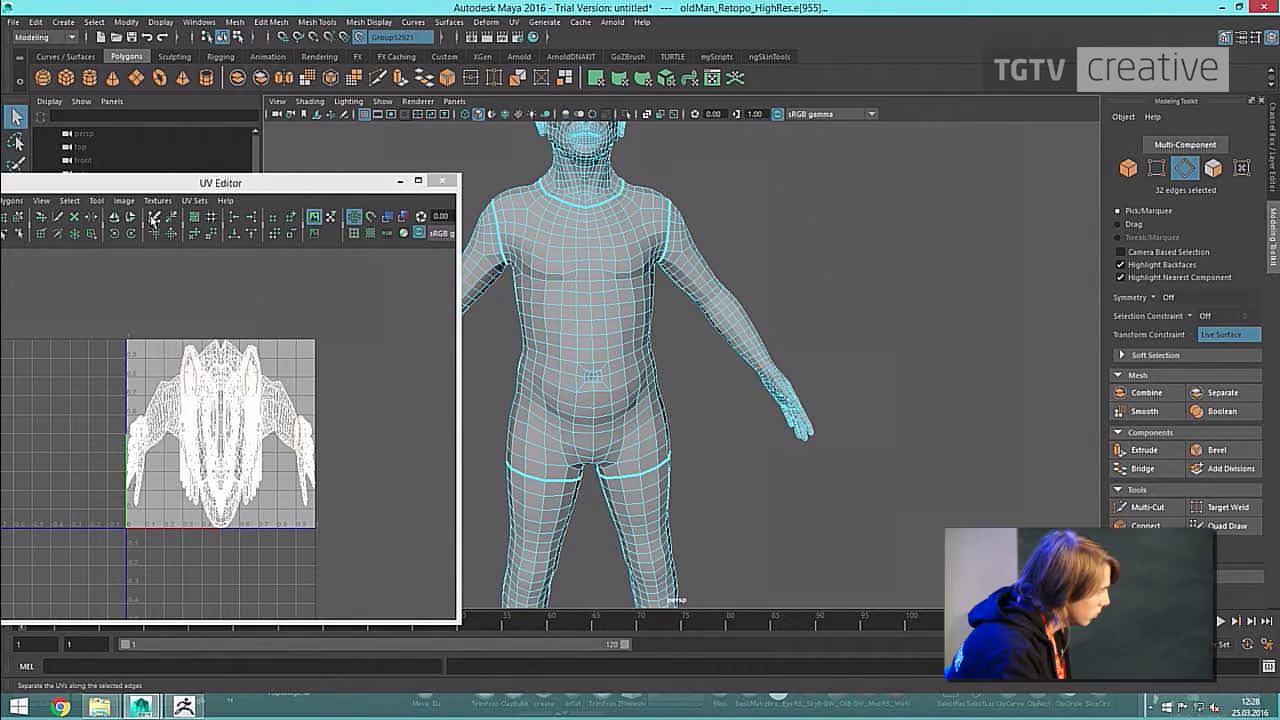
Try to select the edge loop running around the left hand and fingers and remove the stray edges from the selection.
scroll(820, 360, "up", 5)
left_click(826, 344)
left_click_drag(826, 344, 715, 366, "alt")
double_click(645, 334)
left_click_drag(645, 334, 853, 313, "alt")
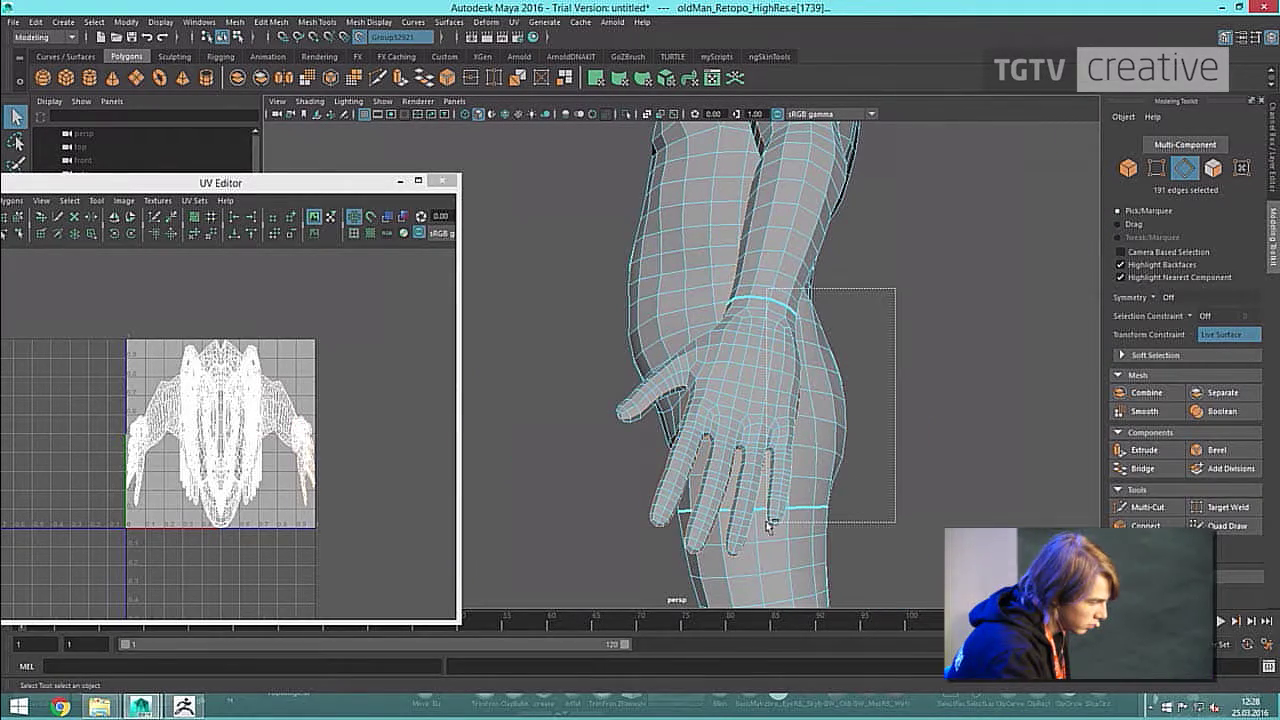
left_click_drag(780, 541, 778, 541, "ctrl")
left_click_drag(778, 541, 761, 514, "alt")
scroll(706, 428, "up", 4)
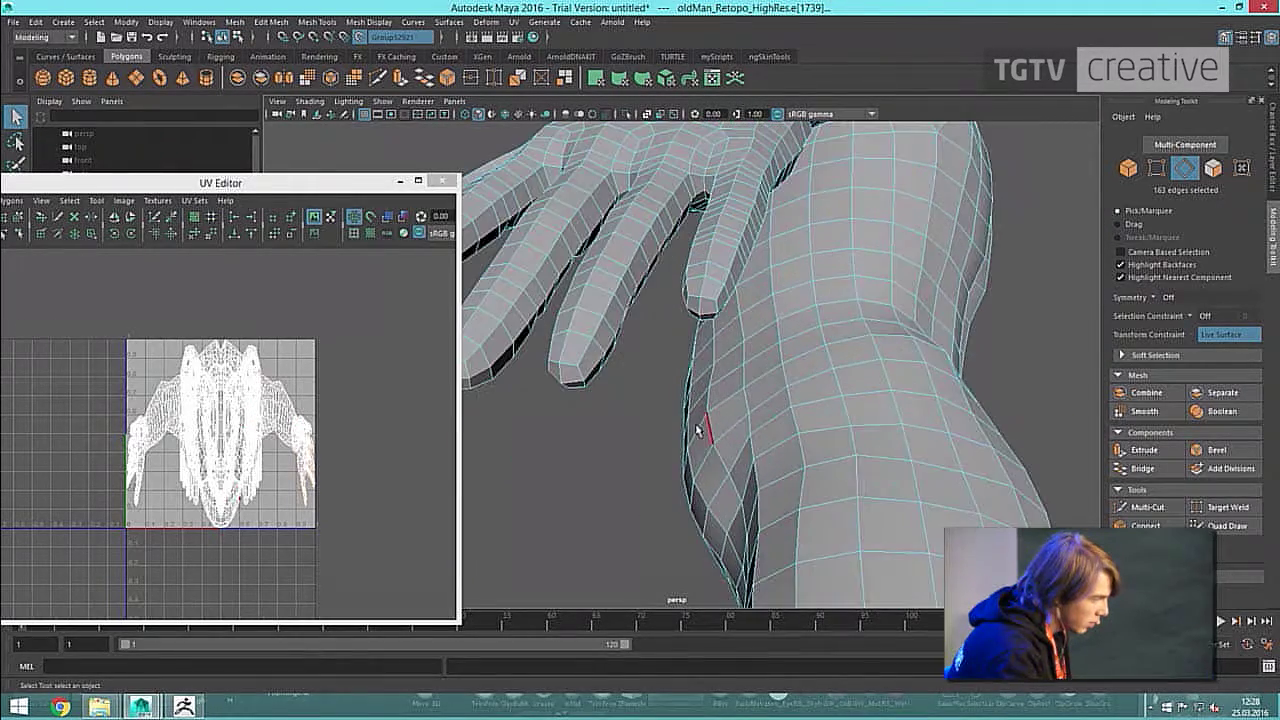
left_click_drag(706, 430, 662, 361, "alt")
left_click(861, 320)
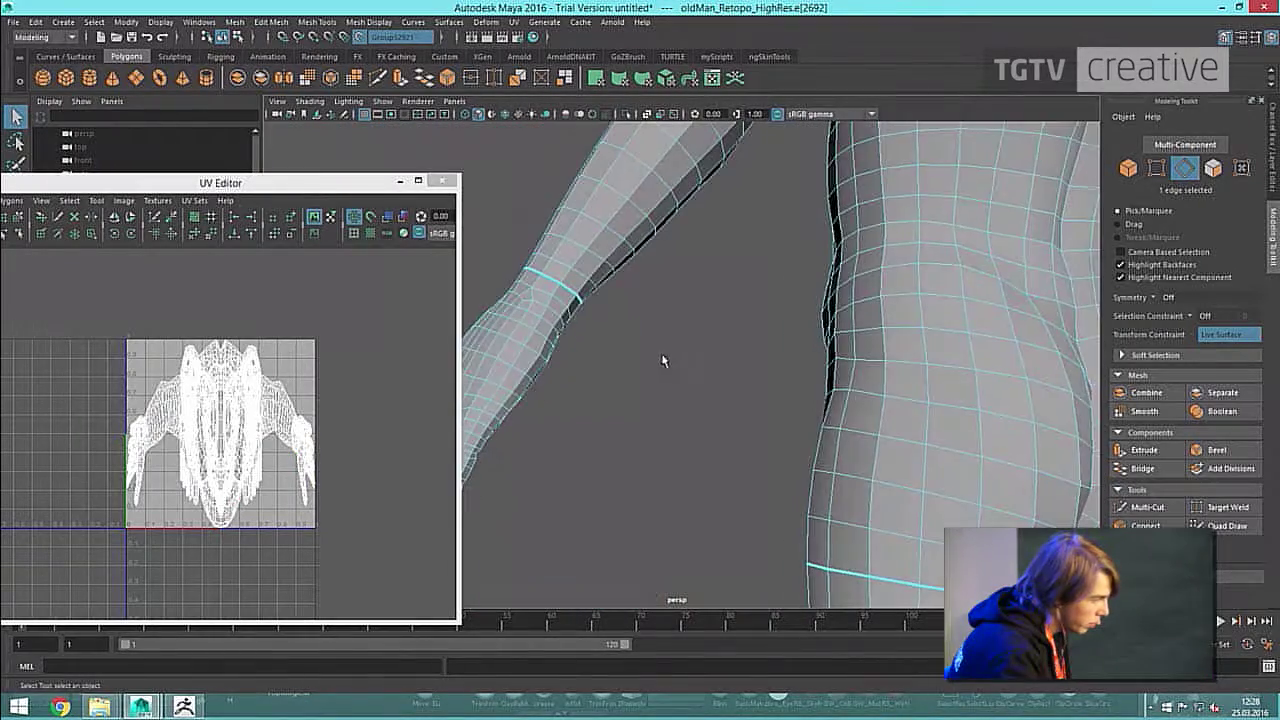
Separate the UVs along the edge loop outlining the left hand and fingers, leaving out the loop's edges beyond the hand.
double_click(571, 304, "shift")
left_click_drag(574, 308, 810, 316, "alt")
left_click_drag(896, 397, 737, 266, "alt")
left_click_drag(676, 472, 671, 494, "ctrl")
left_click_drag(671, 494, 748, 541, "alt")
left_click_drag(748, 541, 693, 460, "ctrl")
left_click_drag(670, 408, 718, 516, "alt")
left_click_drag(662, 485, 662, 485, "ctrl")
left_click_drag(662, 485, 706, 489, "alt")
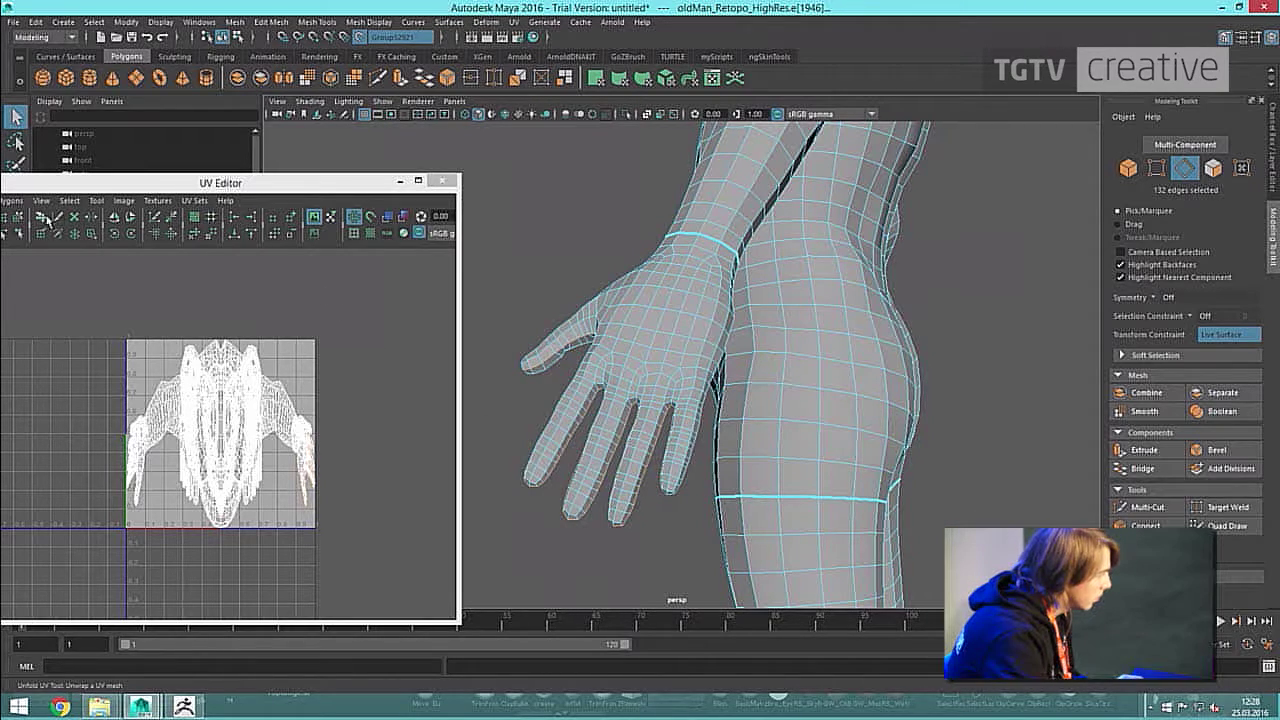
left_click(153, 218)
Switch to UV shell selection and select the shell of the left hand with the Move tool active.
left_click_drag(510, 306, 852, 363, "alt")
right_click_drag(797, 358, 815, 337)
left_click_drag(815, 337, 842, 378, "alt")
mouse_move(886, 336)
right_mouse_down()
mouse_move(886, 393)
mouse_move(902, 347)
right_mouse_up()
right_click_drag(385, 390, 298, 391, "alt")
left_click(208, 432)
key("w")
scroll(290, 433, "down", 1)
scroll(750, 440, "down", 3)
left_click(747, 382)
Move the left hand's UV shell out of the UV square, to its right-hand side.
scroll(820, 337, "up", 2)
left_click_drag(820, 337, 691, 354, "alt")
left_click_drag(265, 448, 294, 403)
right_click_drag(375, 404, 351, 394)
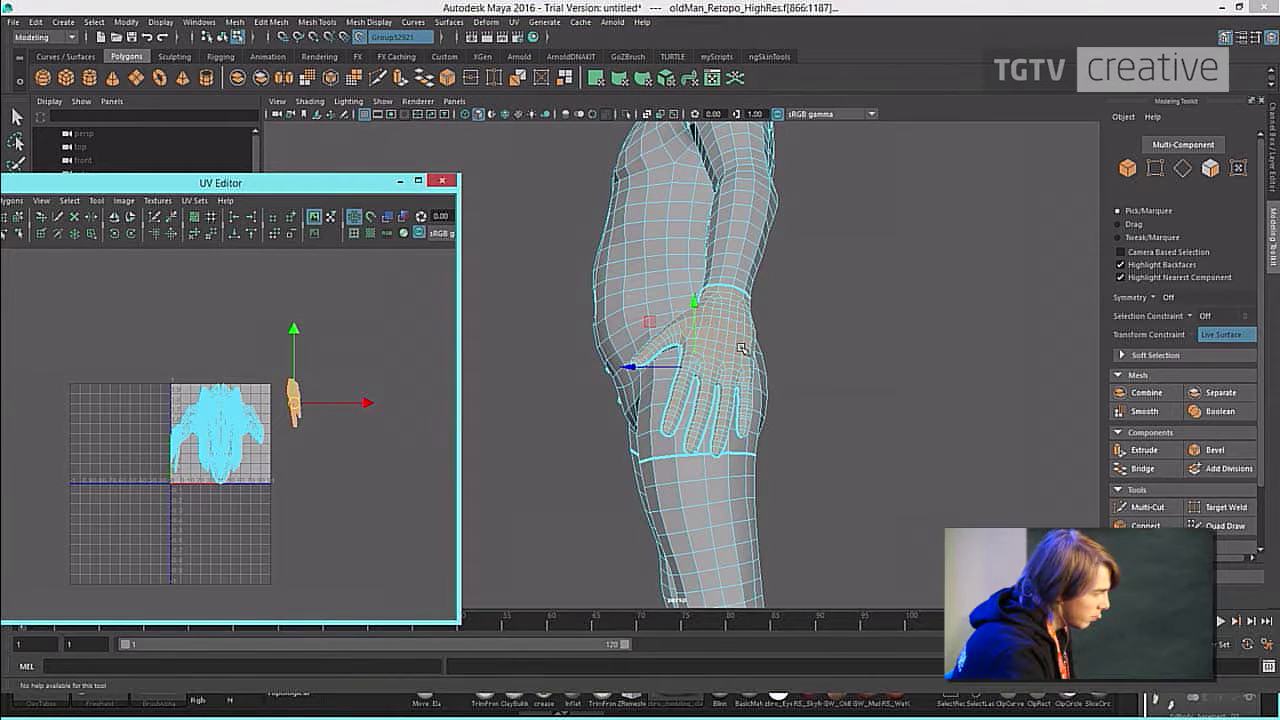
Unfold the left hand's UV shell using the Unfold3D method with 1 iteration and packing enabled.
left_click_drag(785, 368, 849, 329, "alt")
left_click(831, 347)
scroll(931, 323, "up", 4)
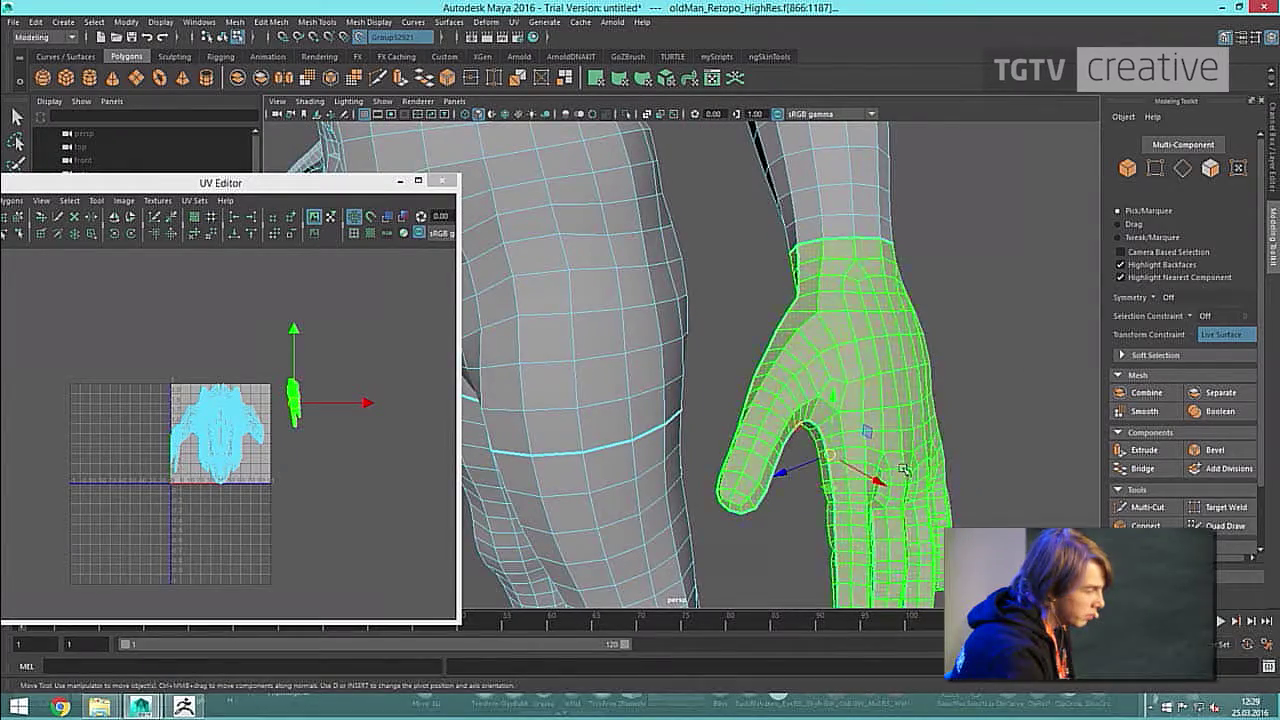
right_click_drag(912, 466, 848, 351, "alt")
left_click_drag(908, 360, 883, 349, "alt")
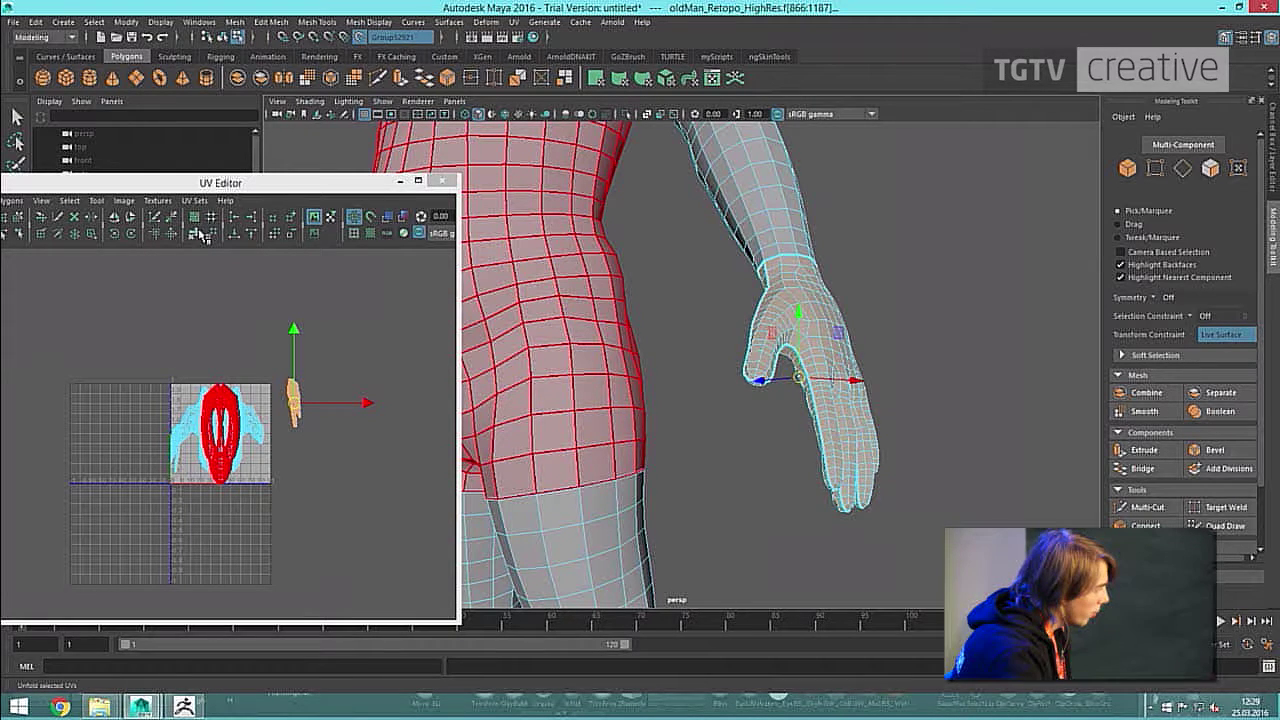
left_click(199, 236, "shift")
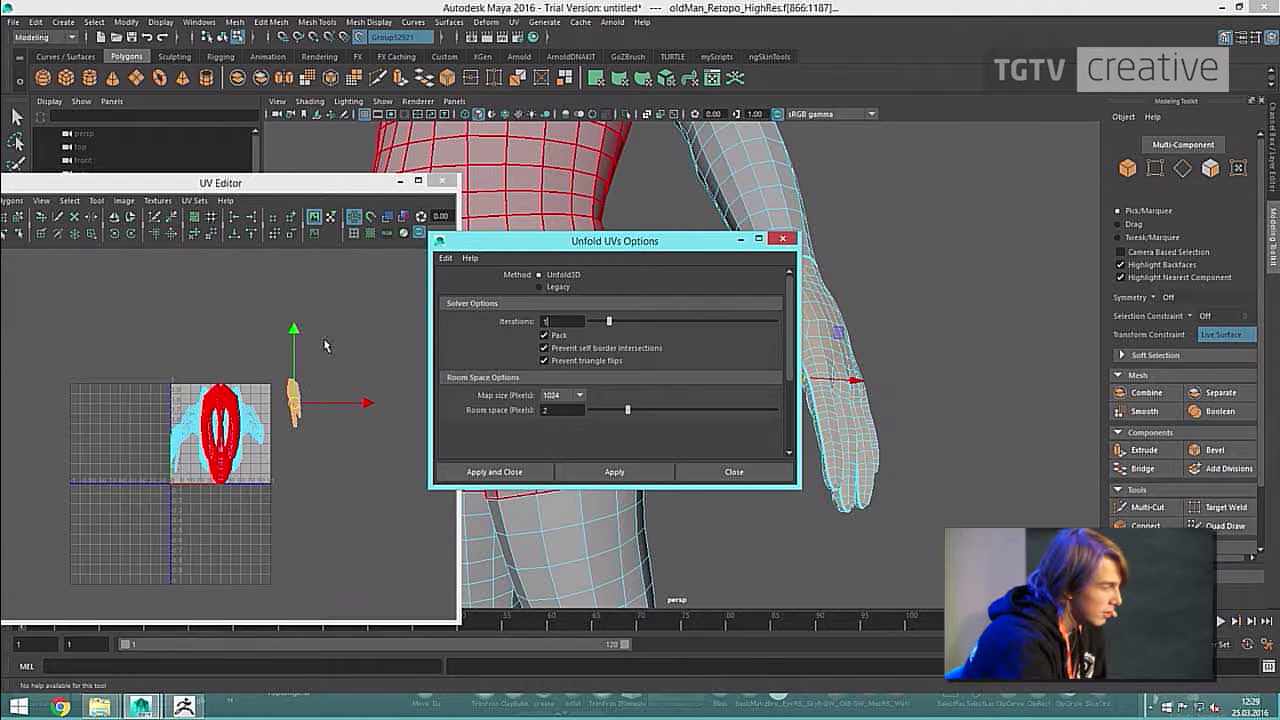
left_click(596, 471)
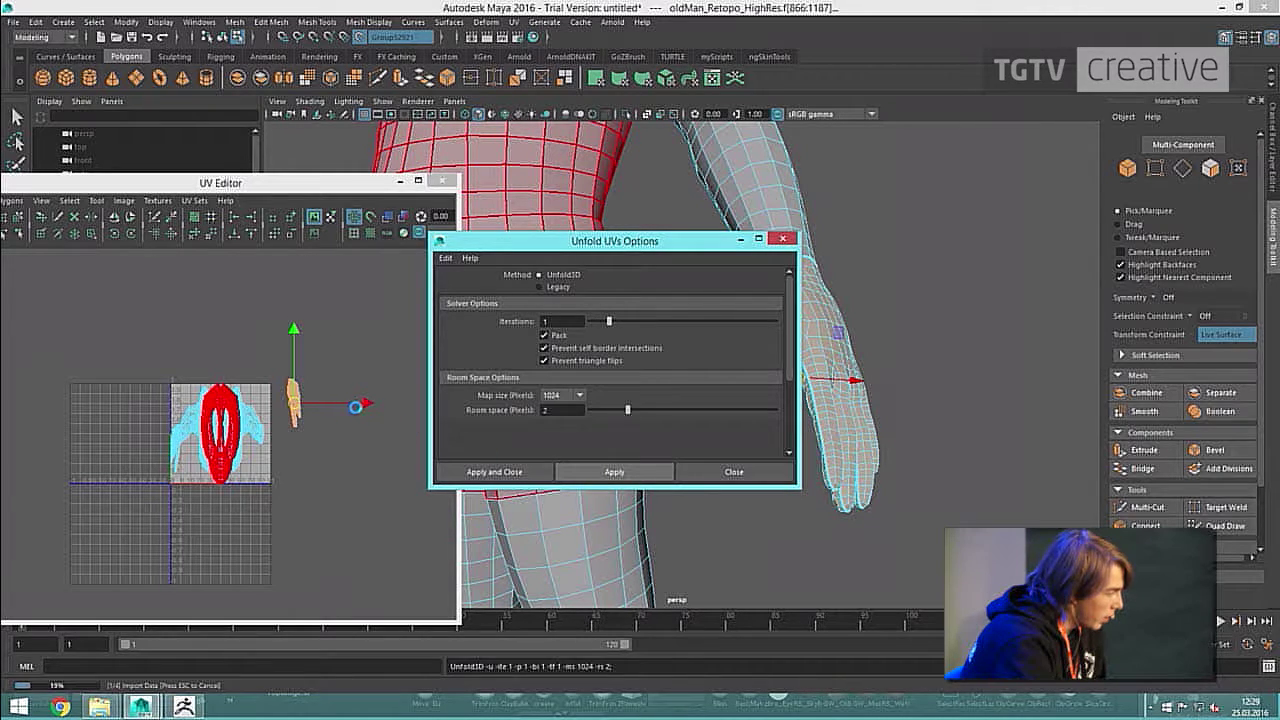
Move the unfolded left hand shell out of the packed layout to the empty space above the UV square.
scroll(279, 430, "up", 4)
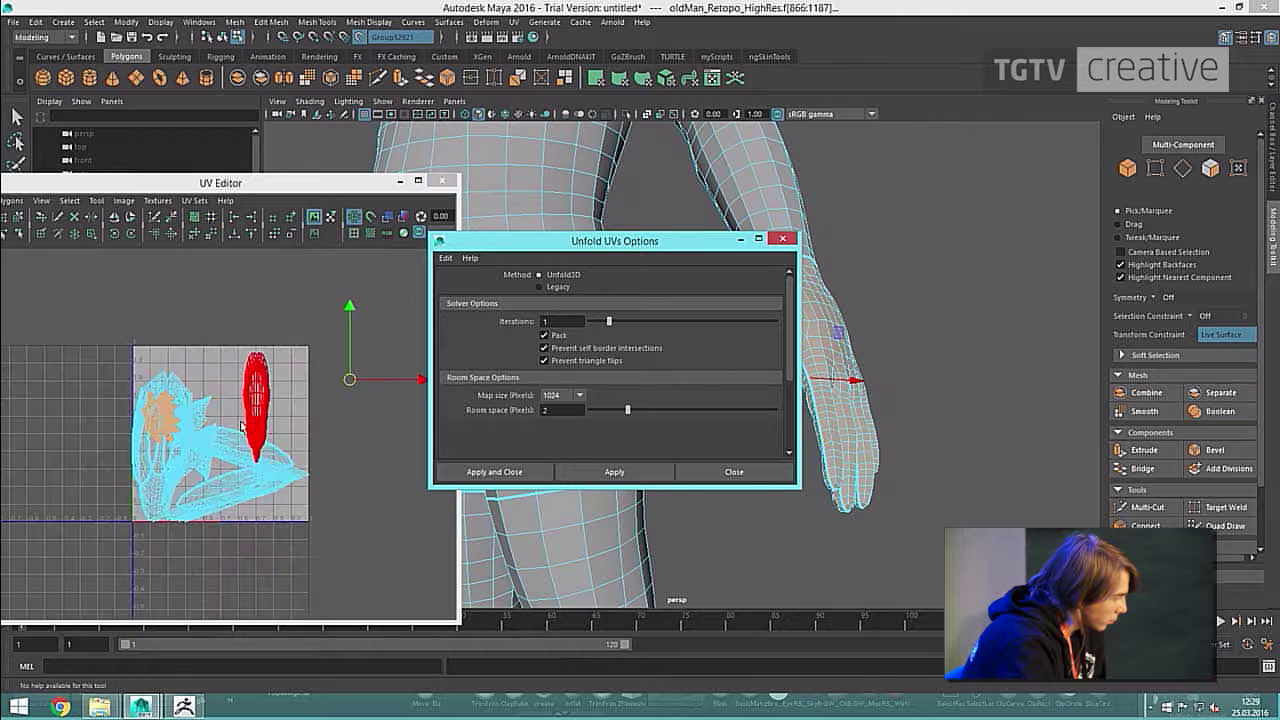
scroll(344, 384, "down", 1)
left_click_drag(340, 378, 397, 291)
scroll(217, 290, "up", 5)
middle_click_drag(250, 335, 278, 573, "alt")
Show the checker map to inspect distortion on the hand, clear the Unfold UVs Options window away, and hide the checker again.
left_click(368, 238)
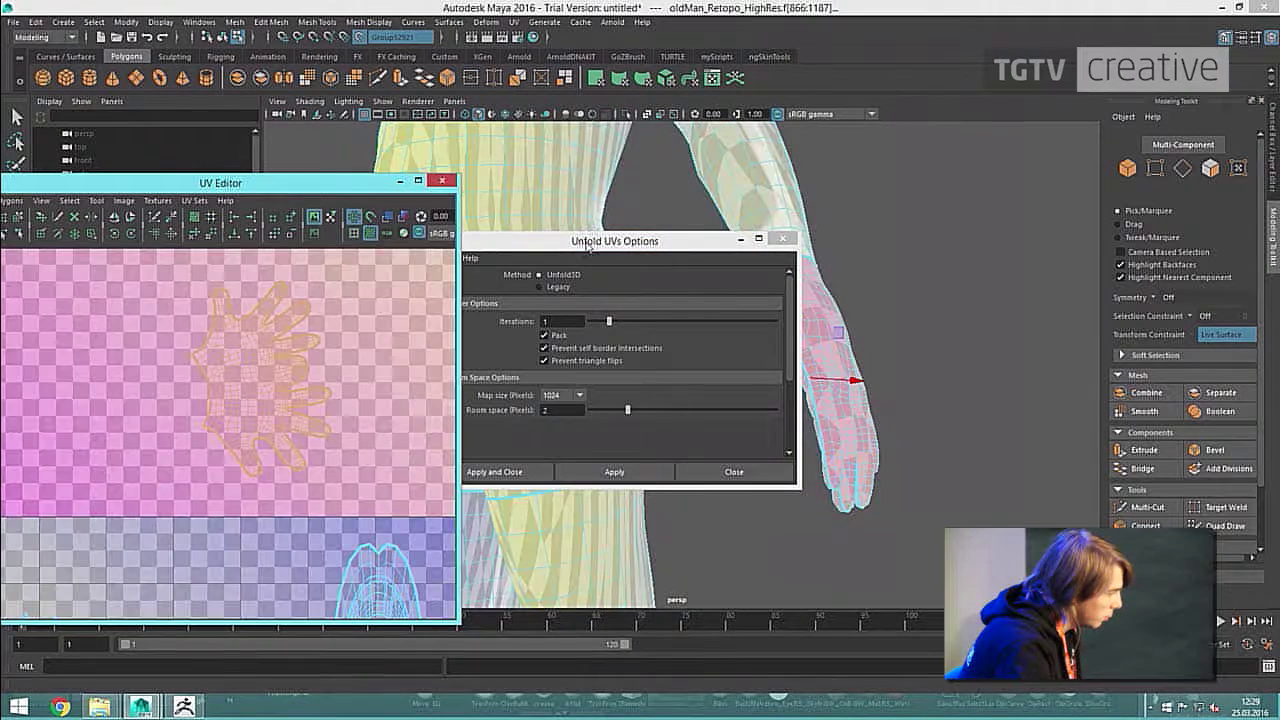
left_click(725, 238)
left_click_drag(680, 246, 1278, 232)
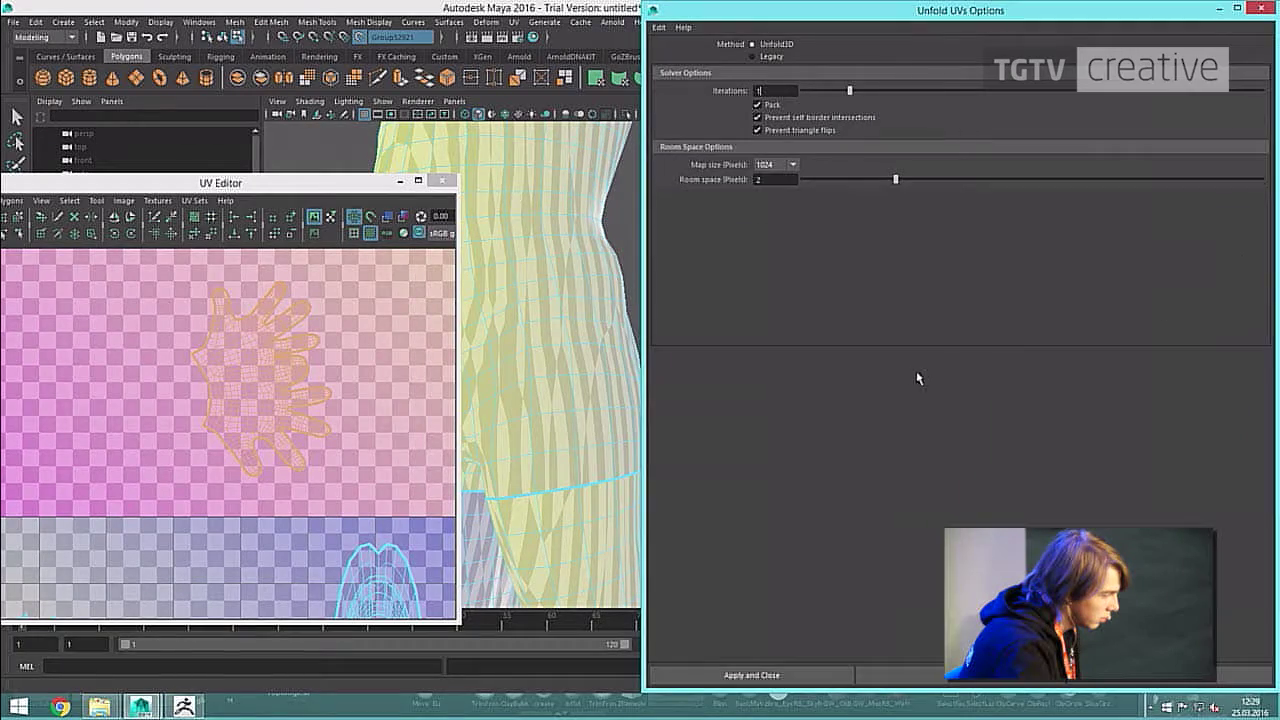
left_click_drag(900, 12, 880, 57)
left_click_drag(960, 360, 880, 345, "alt")
scroll(414, 303, "down", 3)
scroll(560, 320, "down", 4)
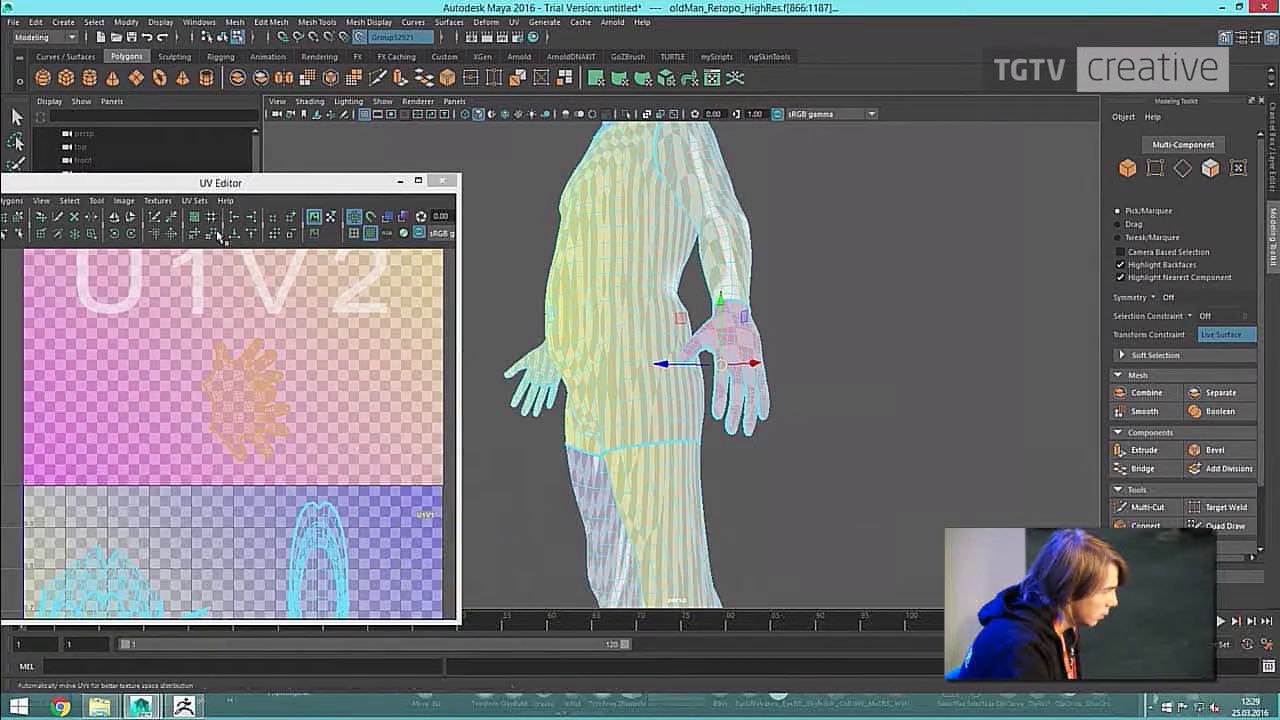
left_click(370, 236)
Pick the head and left arm shells to inspect them, and switch to edge selection at the back of the arm.
scroll(420, 423, "down", 3)
left_click_drag(745, 335, 837, 328, "alt")
middle_click_drag(837, 328, 868, 500, "alt")
left_click(637, 252)
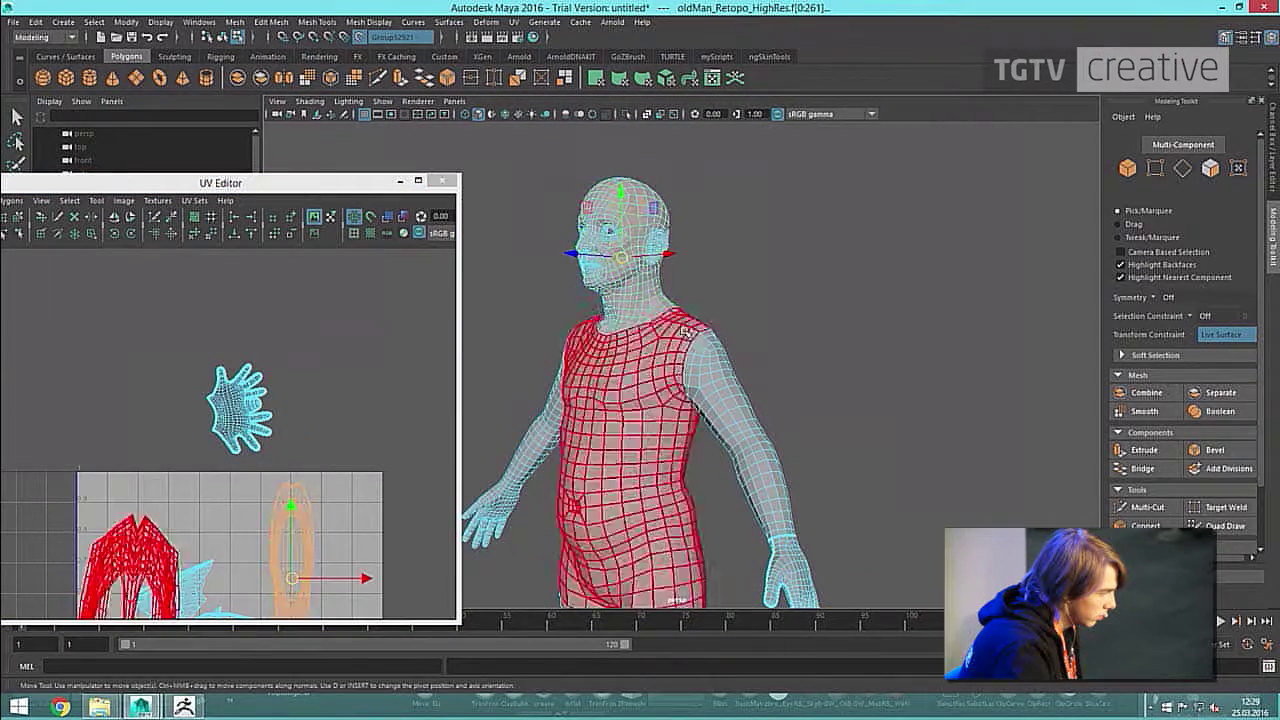
left_click_drag(690, 333, 655, 340, "alt")
left_click(743, 397)
left_click_drag(743, 397, 550, 418, "alt")
right_click_drag(622, 412, 626, 360)
left_click_drag(626, 360, 750, 403, "alt")
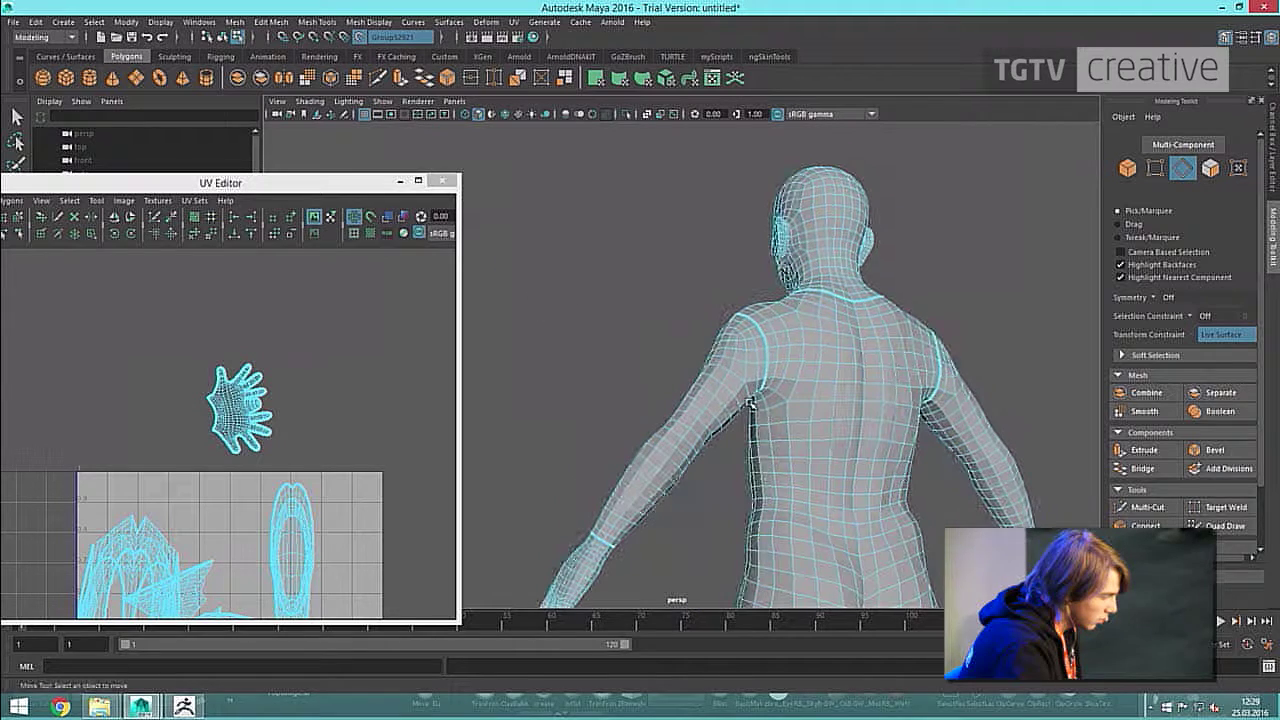
Try to select the row of edges along the left arm between the armpit and the wrist.
left_click(760, 382)
key("q")
left_click(751, 387, "shift")
double_click(614, 546)
left_click_drag(614, 546, 632, 468, "alt")
left_click(617, 449)
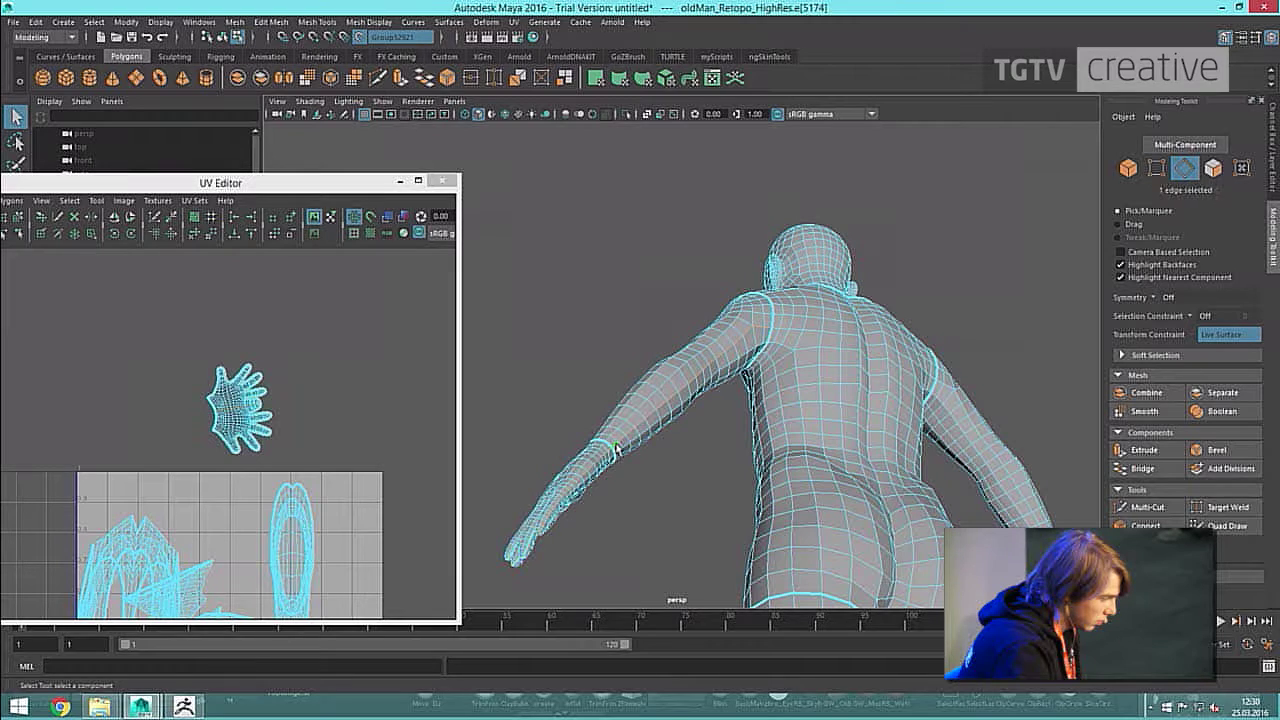
double_click(752, 334, "shift")
left_click(632, 429)
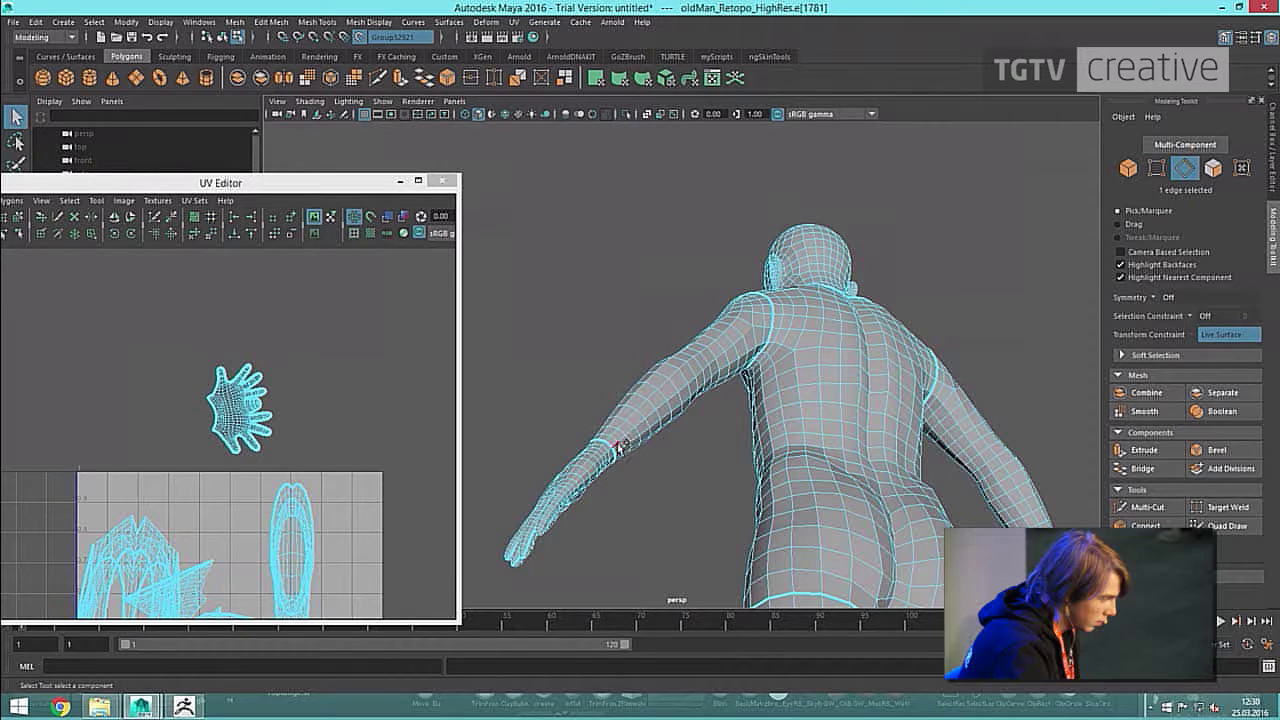
Select the edge row along the underside of the left arm from wrist to shoulder and separate its UVs.
double_click(617, 449)
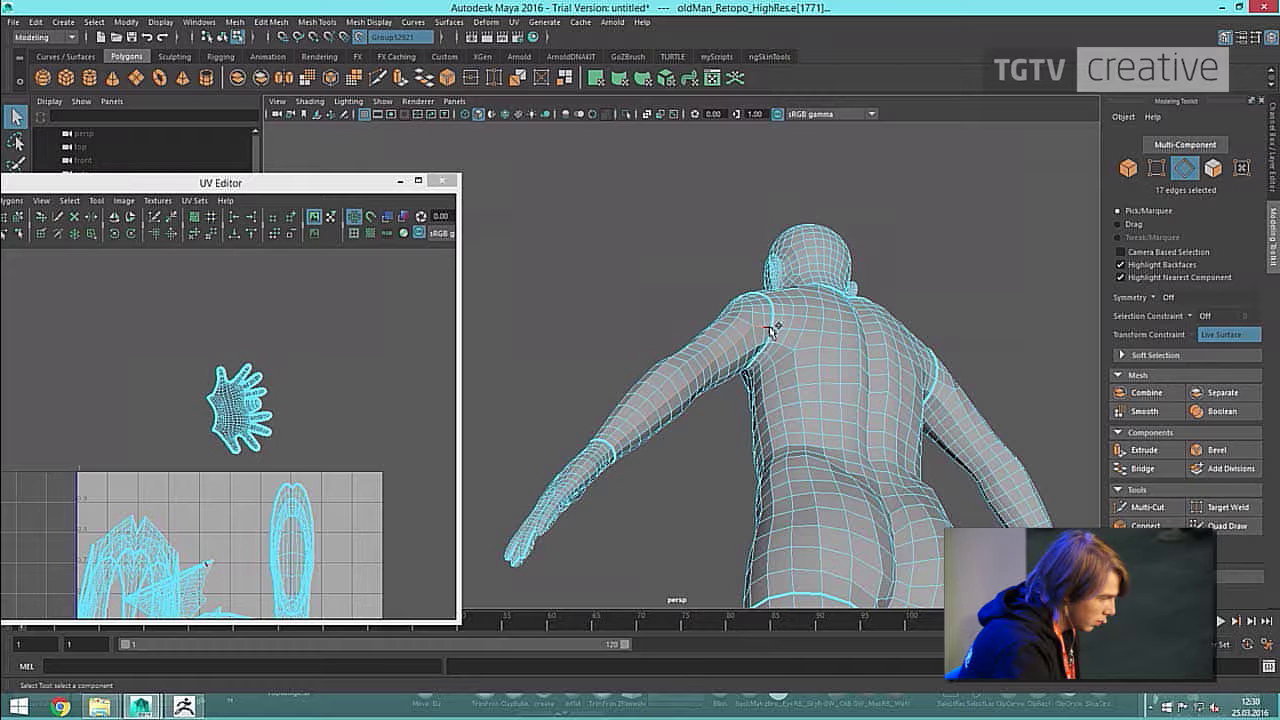
left_click_drag(141, 185, 218, 175)
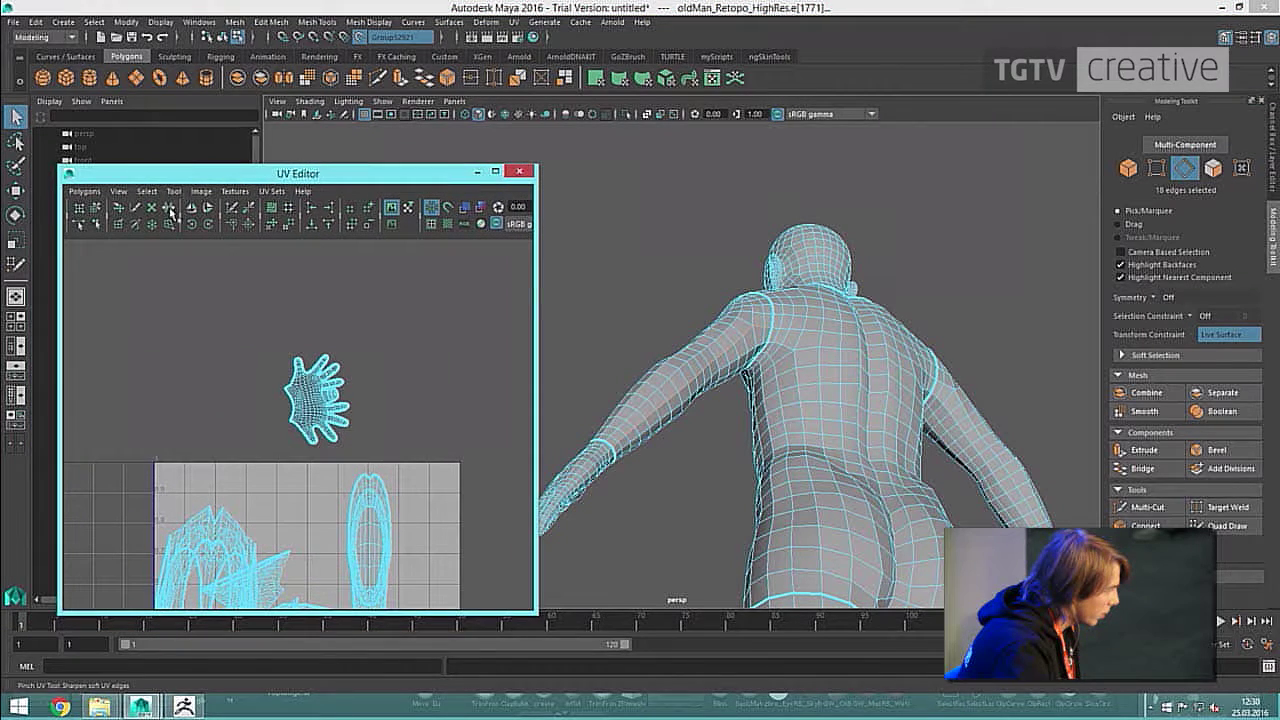
left_click(228, 210)
Select the faces of the left arm shell and unfold its UVs.
left_click_drag(736, 449, 650, 445, "alt")
middle_click_drag(491, 457, 486, 387, "alt")
right_click_drag(722, 336, 723, 455)
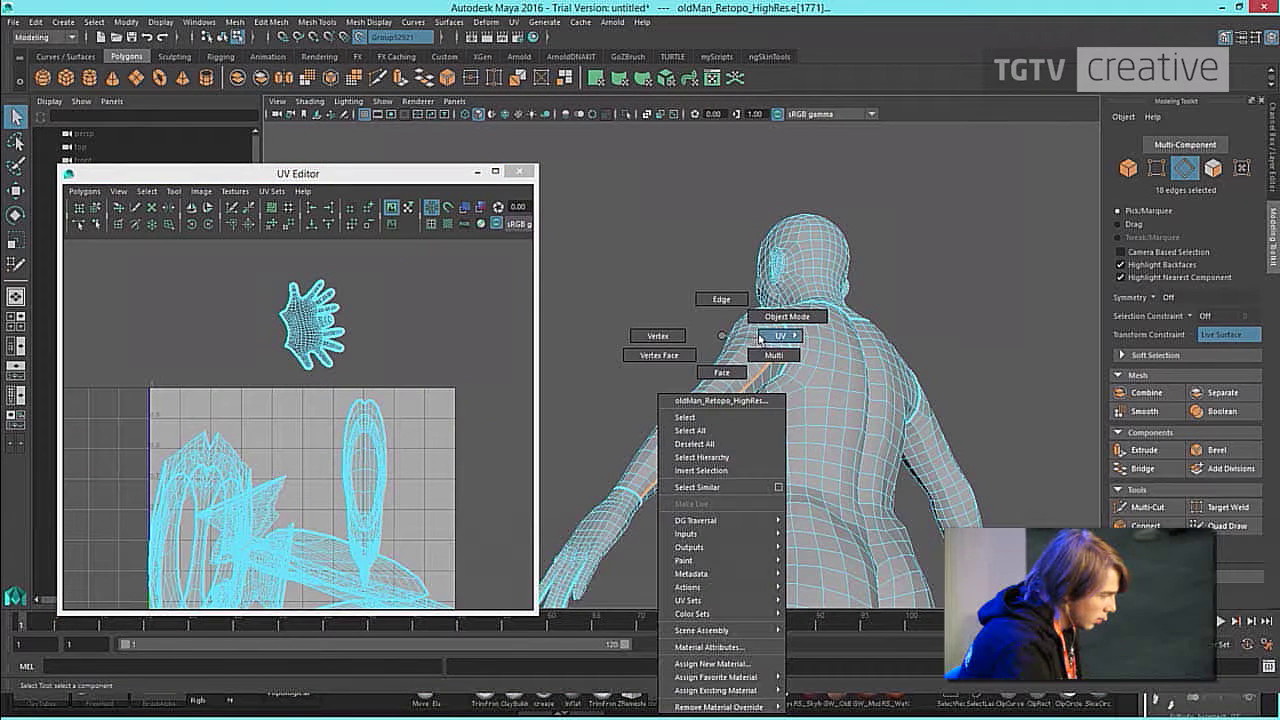
right_click_drag(762, 338, 783, 373)
key("ctrl+F11")
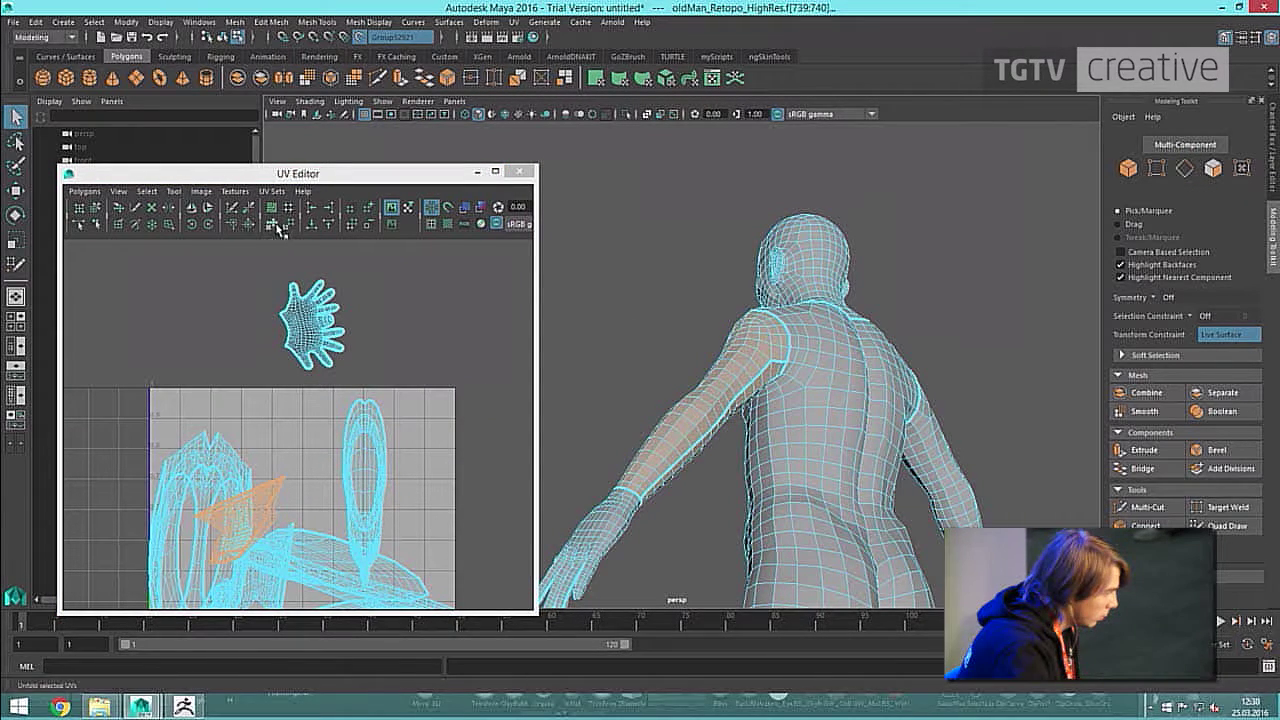
left_click(277, 224)
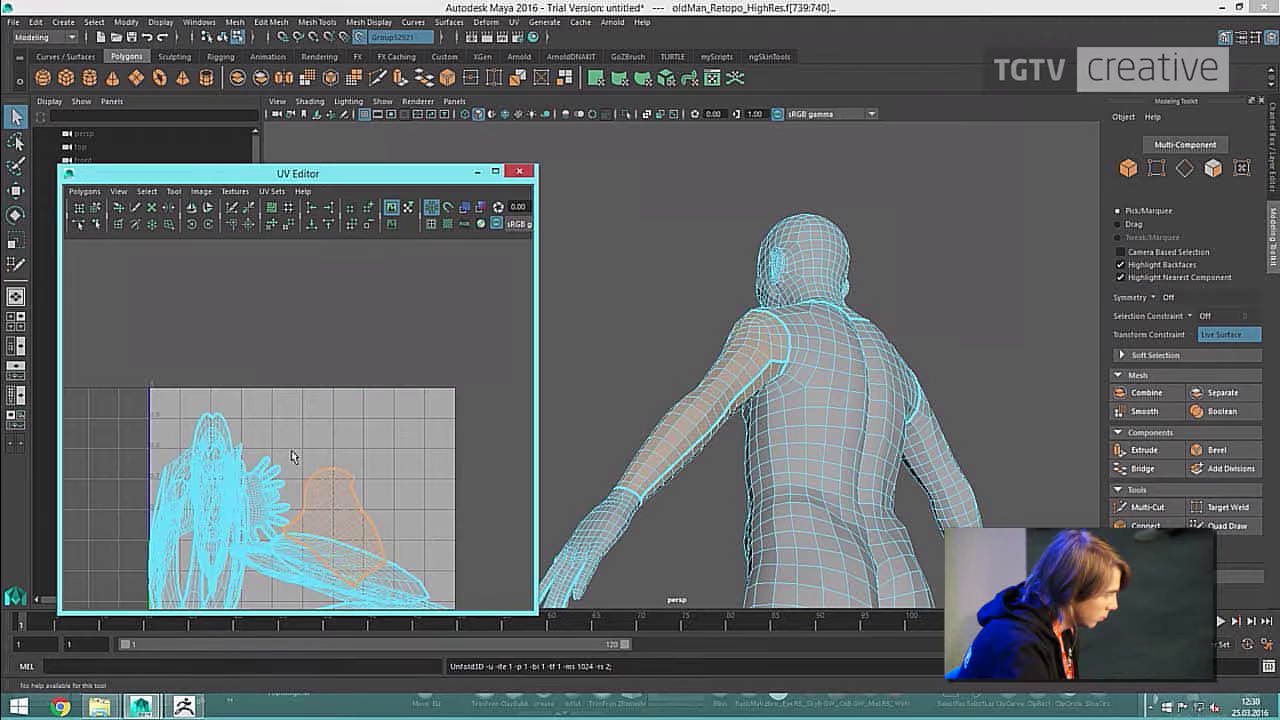
Move the unfolded left arm shell clear of the other shells, near the UV square's upper right corner.
key("w")
left_click_drag(368, 524, 400, 397)
left_click(491, 347)
left_click_drag(483, 334, 340, 492)
Select all the UV shells of the character with the whole body in view.
left_click_drag(817, 371, 901, 421, "alt")
scroll(690, 406, "down", 1)
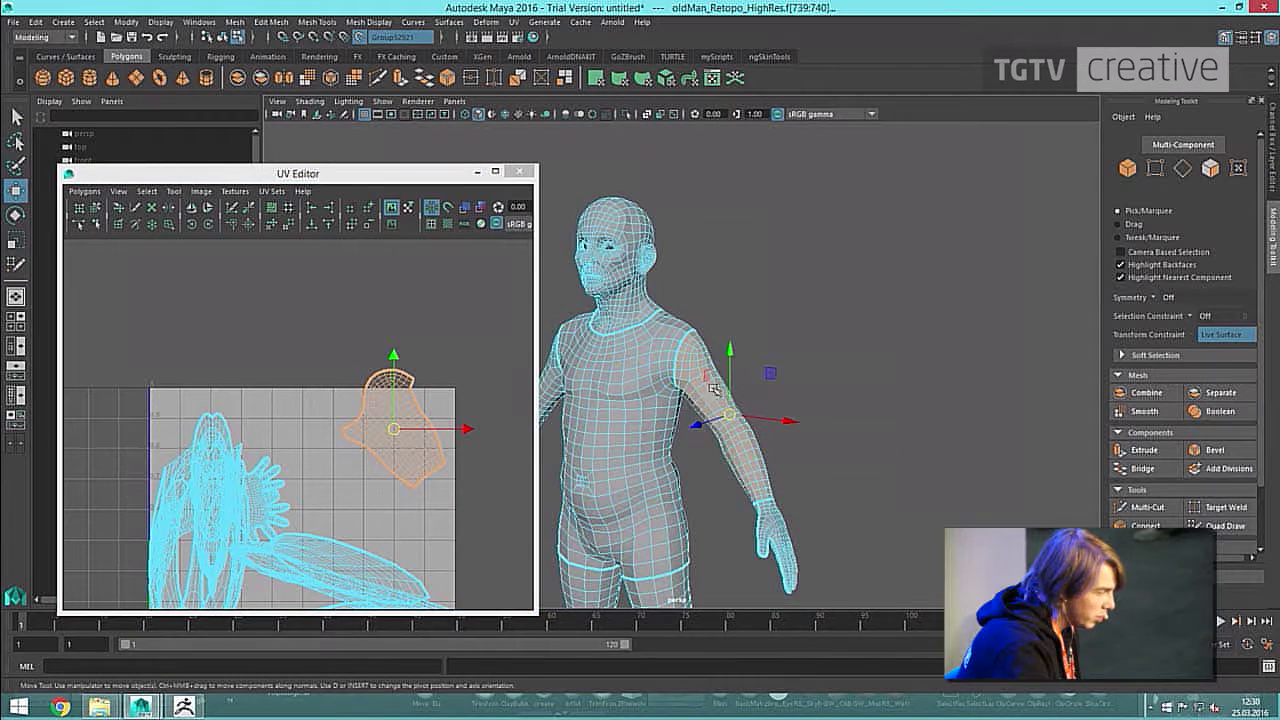
middle_click_drag(757, 383, 812, 391, "alt")
scroll(710, 388, "down", 1)
scroll(706, 391, "down", 1)
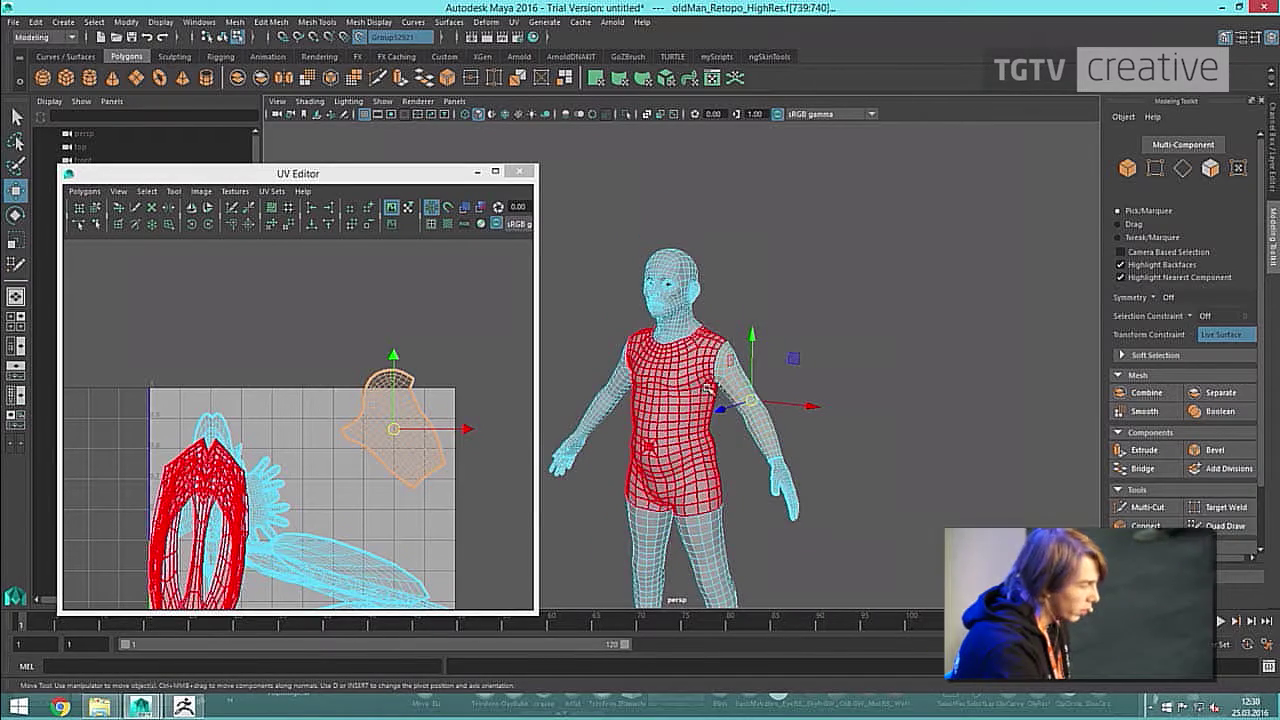
left_click_drag(704, 394, 794, 373, "alt")
left_click_drag(796, 299, 580, 580)
scroll(683, 466, "down", 3)
left_click_drag(683, 466, 754, 424, "alt")
scroll(754, 424, "up", 3)
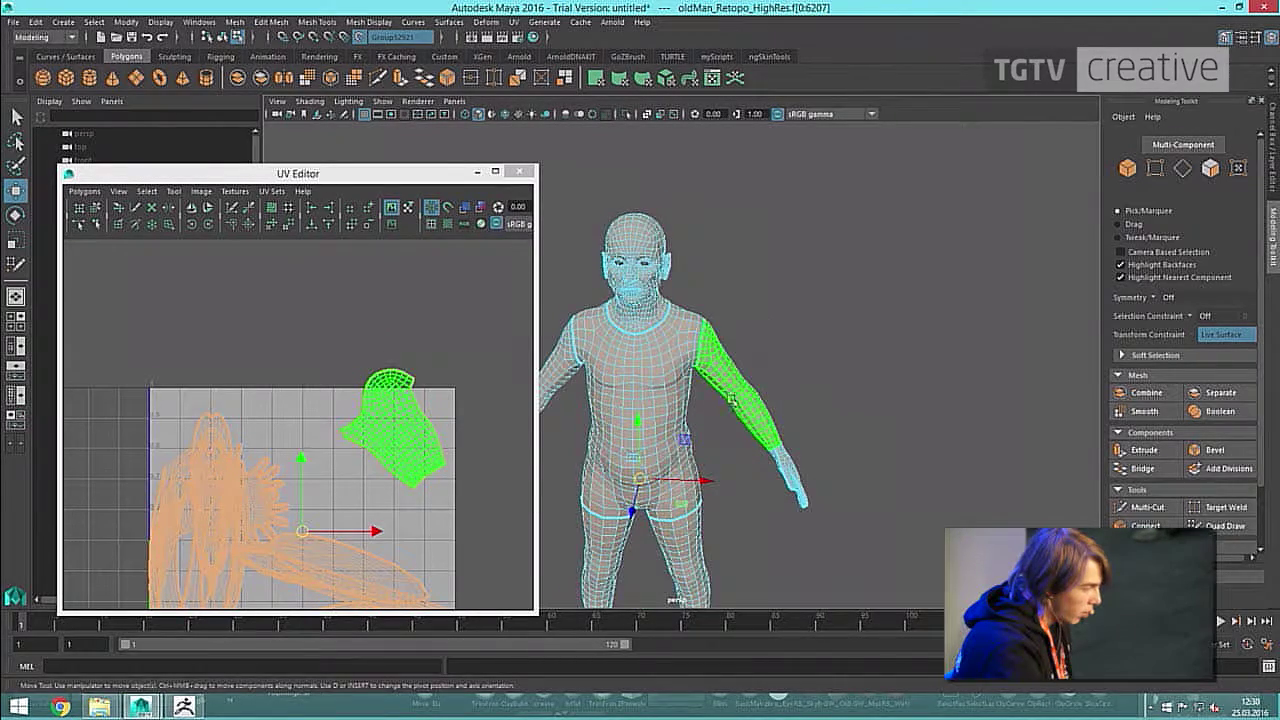
Switch back to object mode and select the whole body mesh so all its UV shells are displayed.
middle_click_drag(764, 394, 827, 394, "alt")
right_click_drag(856, 358, 912, 296)
left_click(905, 300)
scroll(783, 329, "up", 4)
left_click(790, 335)
scroll(821, 362, "down", 1)
scroll(820, 362, "down", 1)
scroll(480, 420, "down", 3)
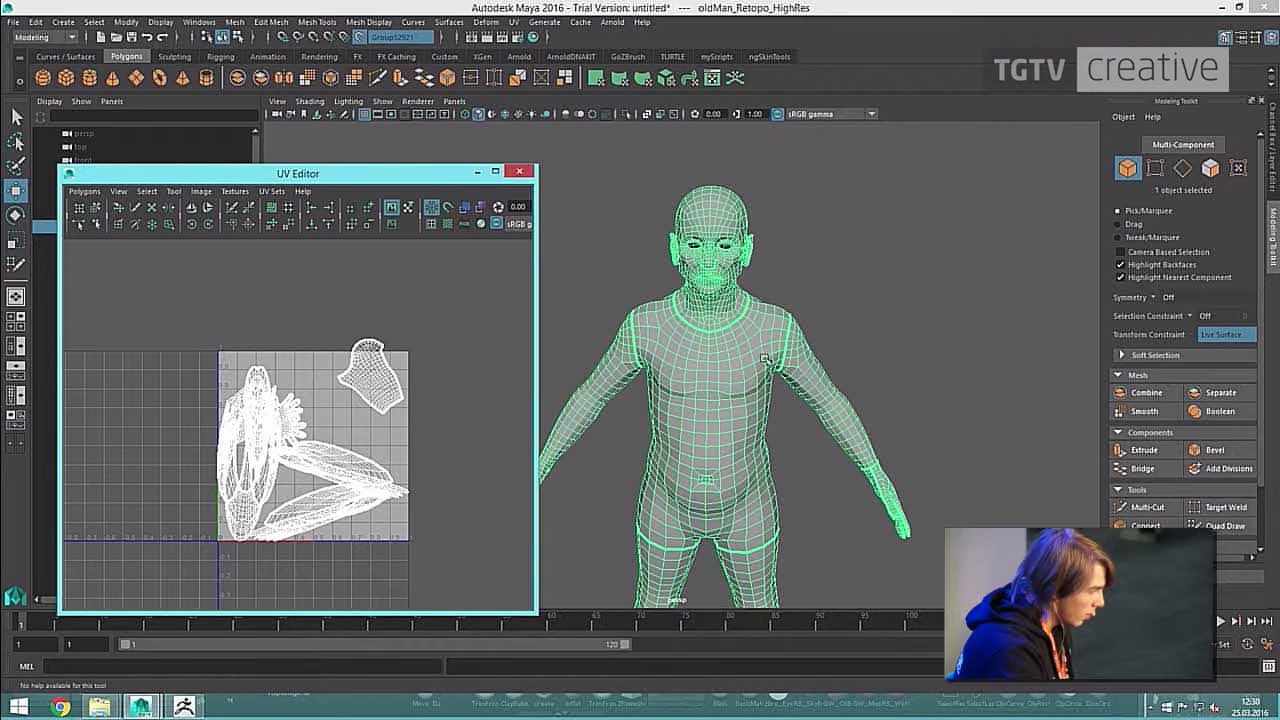
Select all of the body's UV shells and lay them out inside the UV square.
left_click_drag(716, 362, 750, 349, "alt")
right_click_drag(411, 448, 373, 428)
left_click_drag(424, 330, 455, 338)
left_click(197, 588)
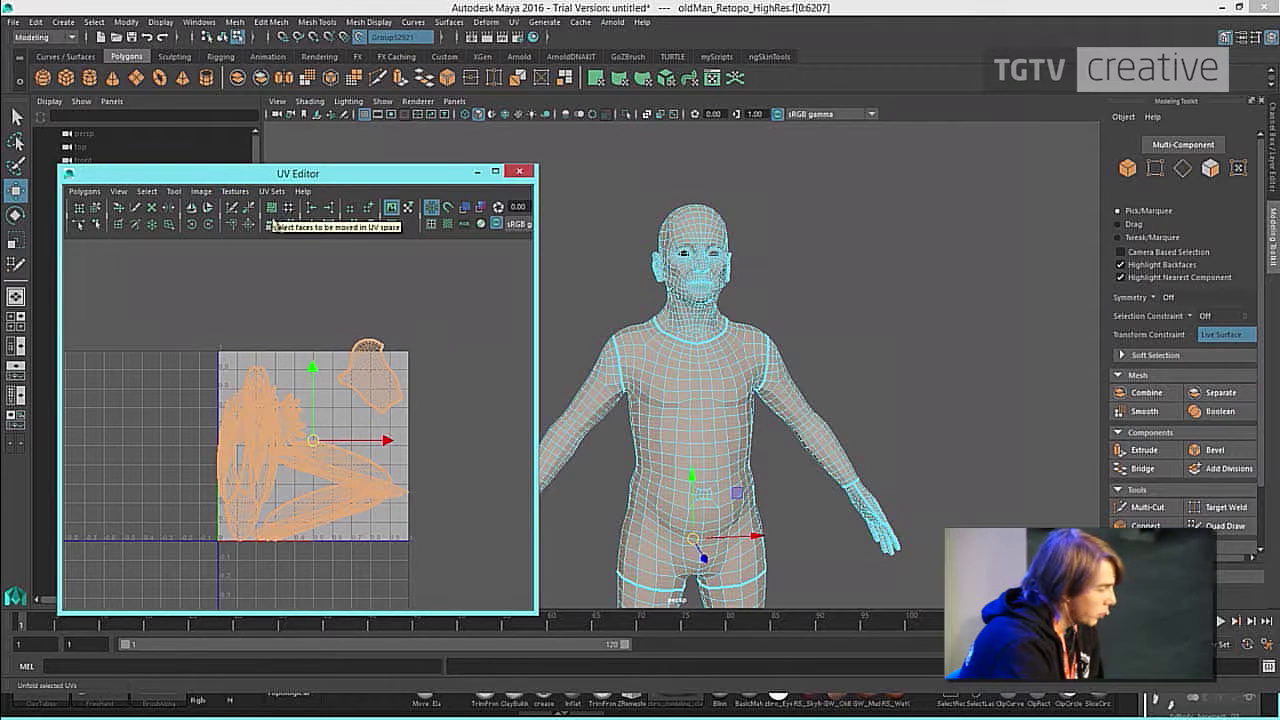
left_click(272, 224)
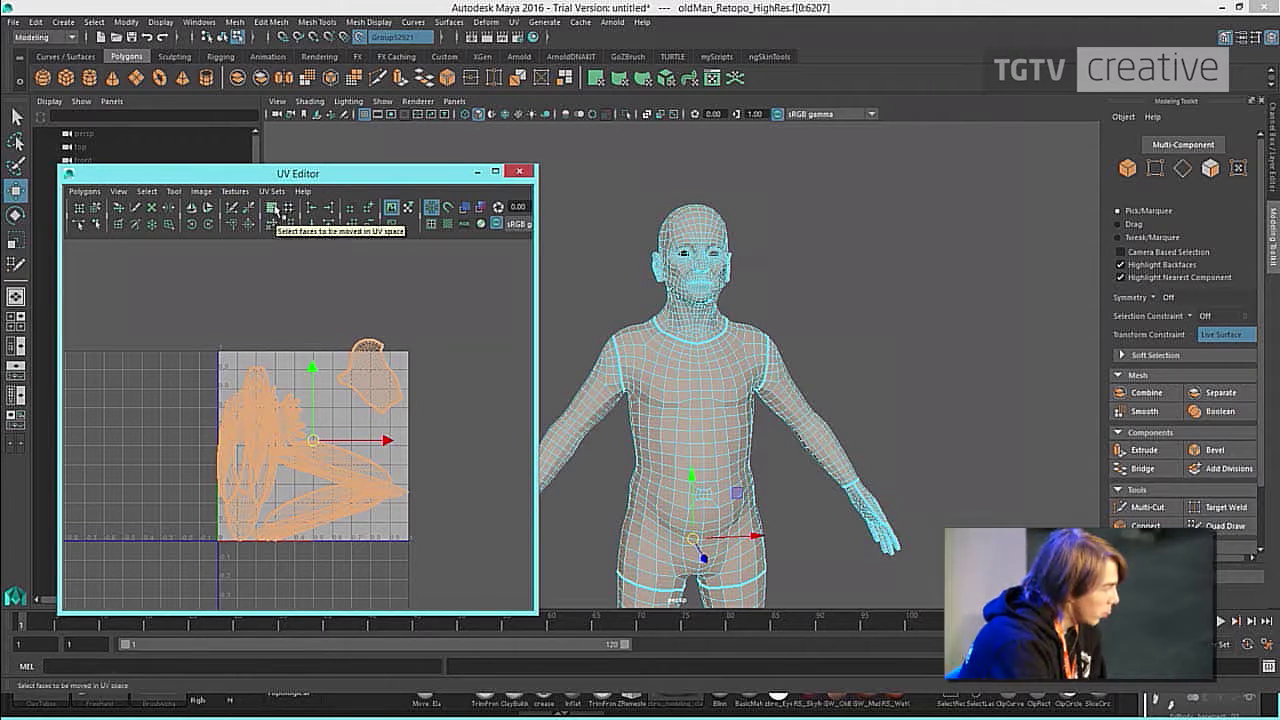
scroll(300, 425, "up", 3)
left_click(269, 348)
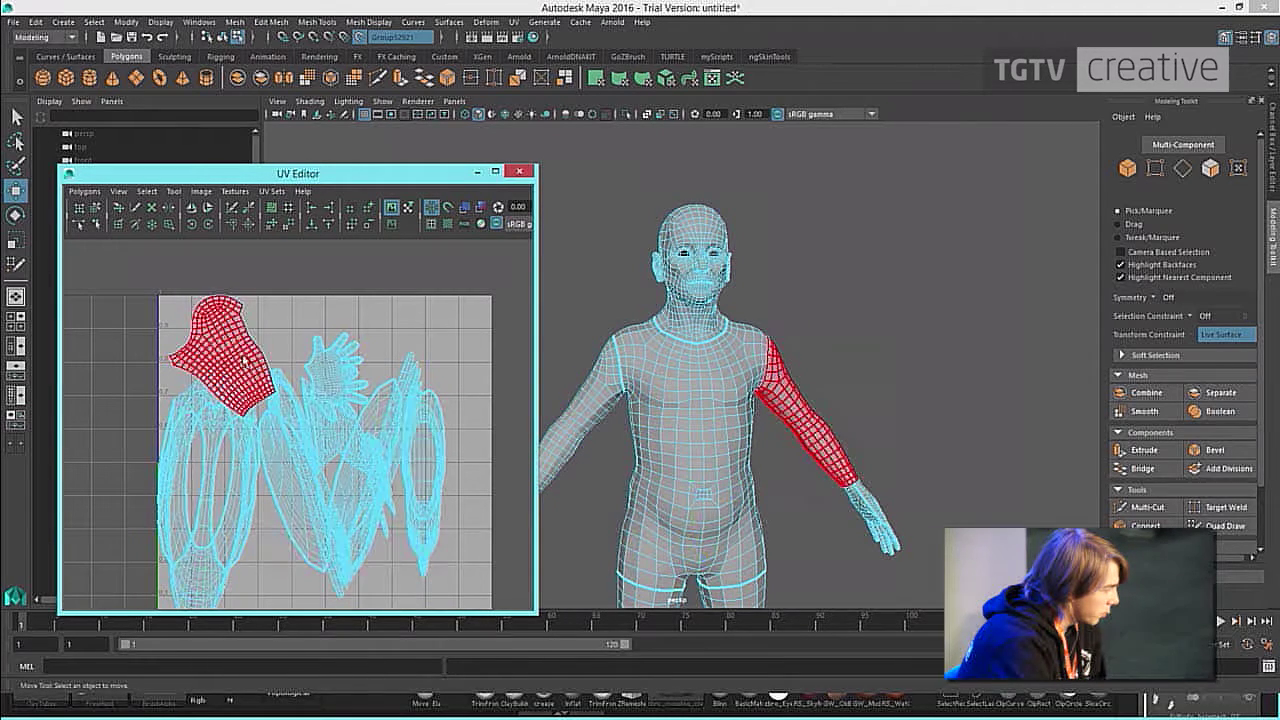
Move the shells not yet unfolded below the UV square, keeping the arm and hand shells inside, and select those two.
left_click(238, 361)
scroll(436, 390, "down", 3)
left_click_drag(458, 439, 147, 552)
scroll(222, 536, "down", 3)
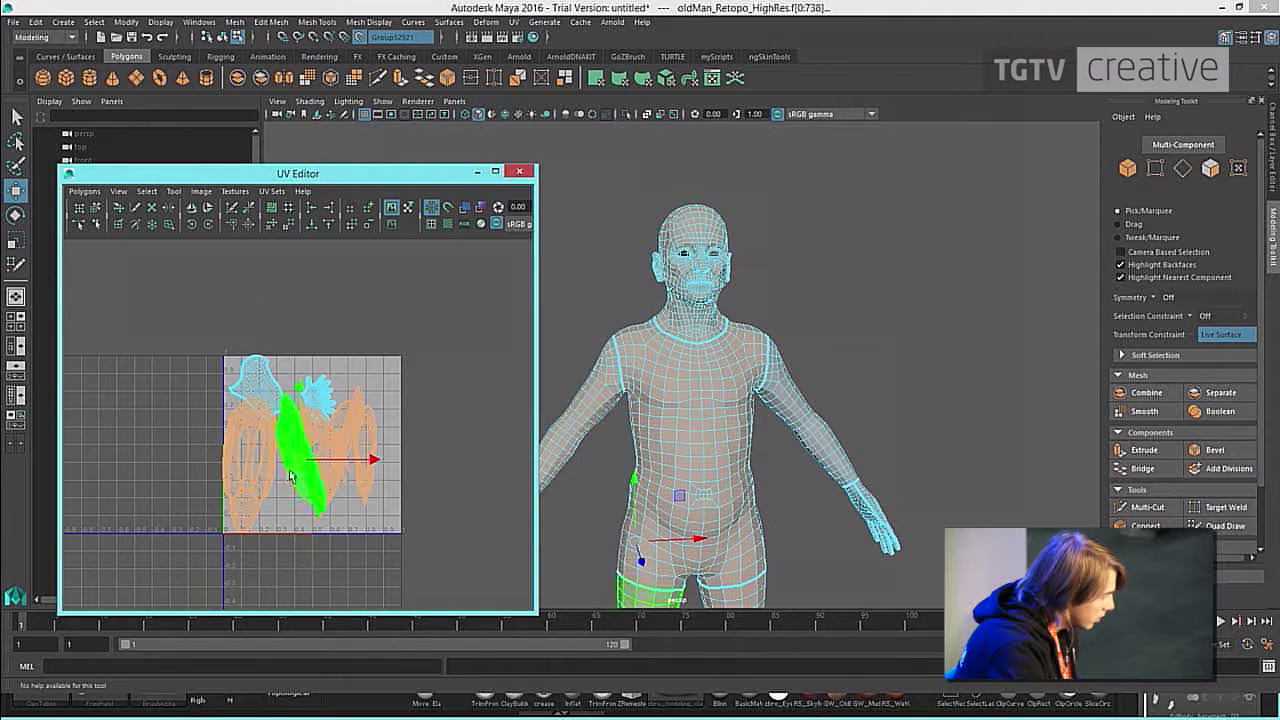
middle_click_drag(295, 472, 289, 591)
left_click_drag(345, 478, 230, 406)
scroll(284, 458, "down", 3)
middle_click_drag(284, 460, 272, 384, "alt")
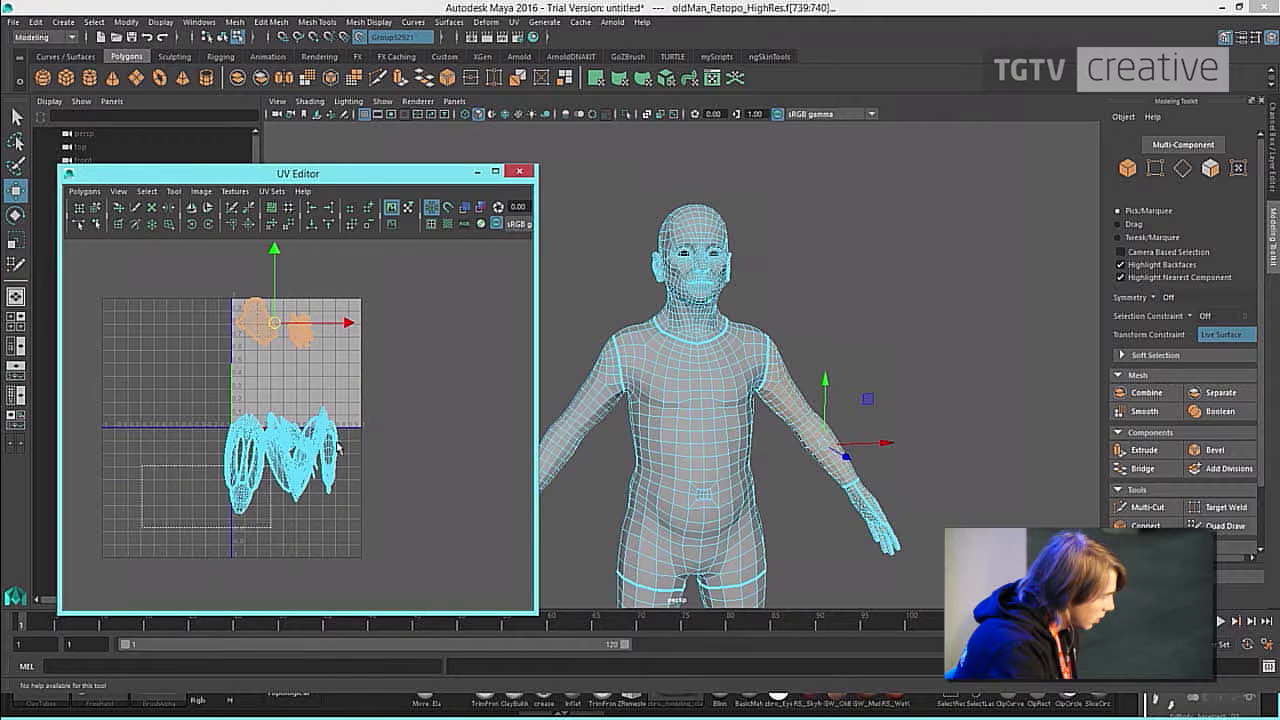
Try to lay out the selected arm and hand shells through the Layout UVs options, undo it and close the options.
right_click(273, 210)
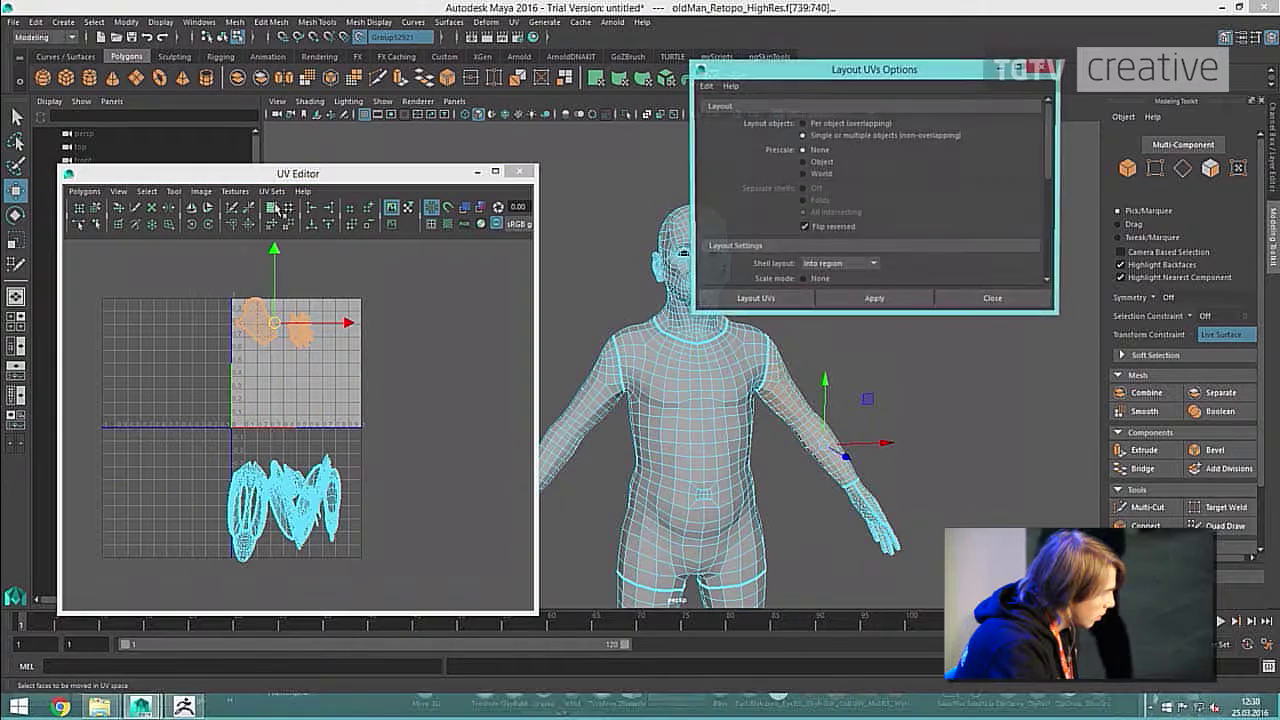
scroll(841, 187, "down", 3)
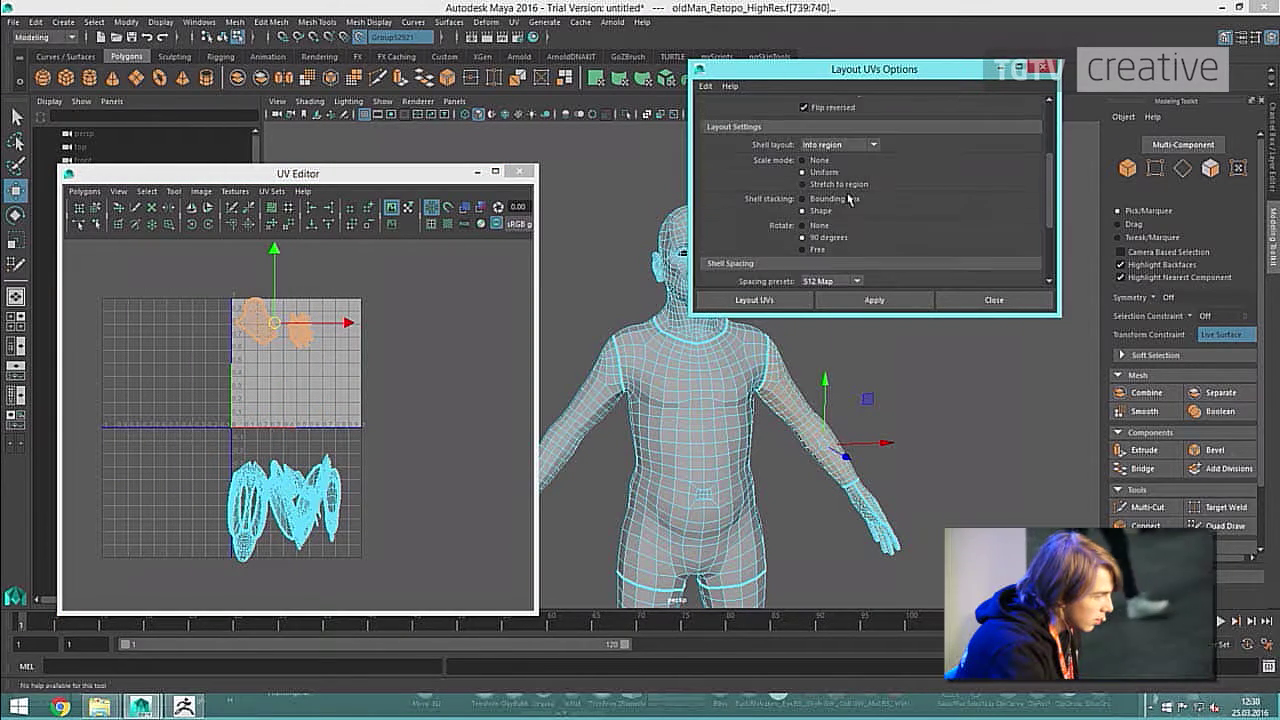
left_click(847, 299)
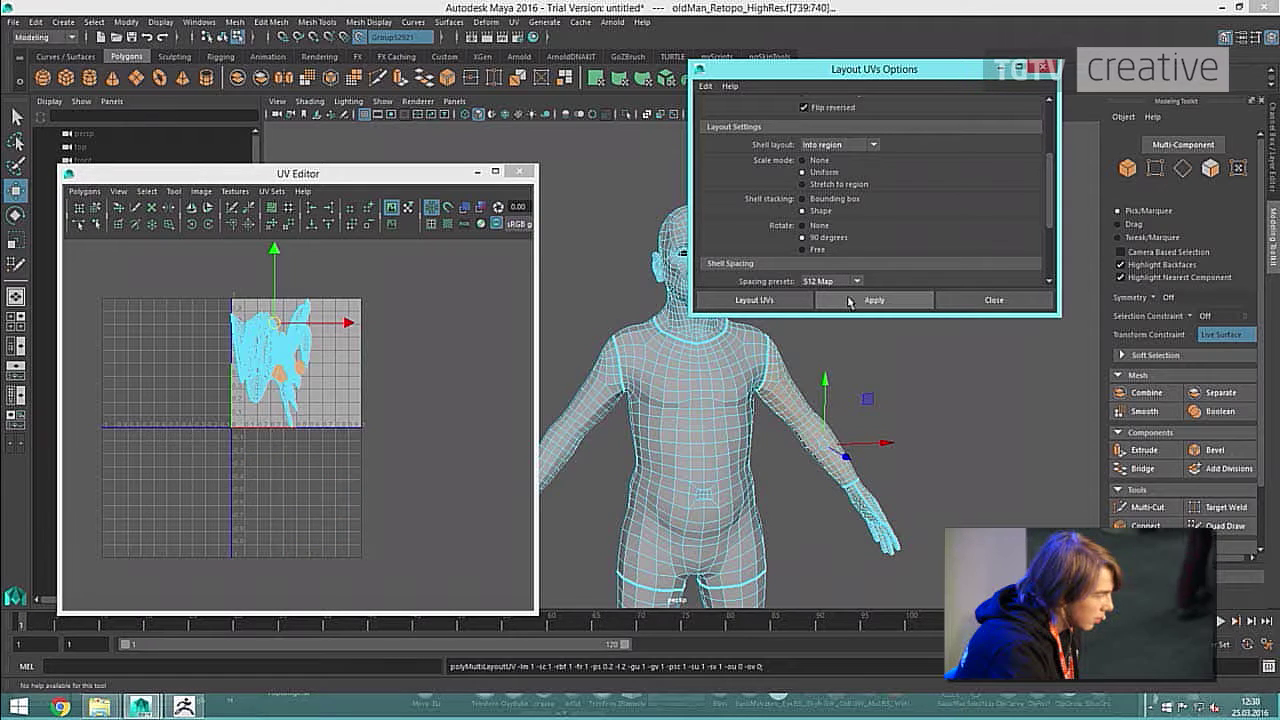
scroll(262, 350, "up", 3)
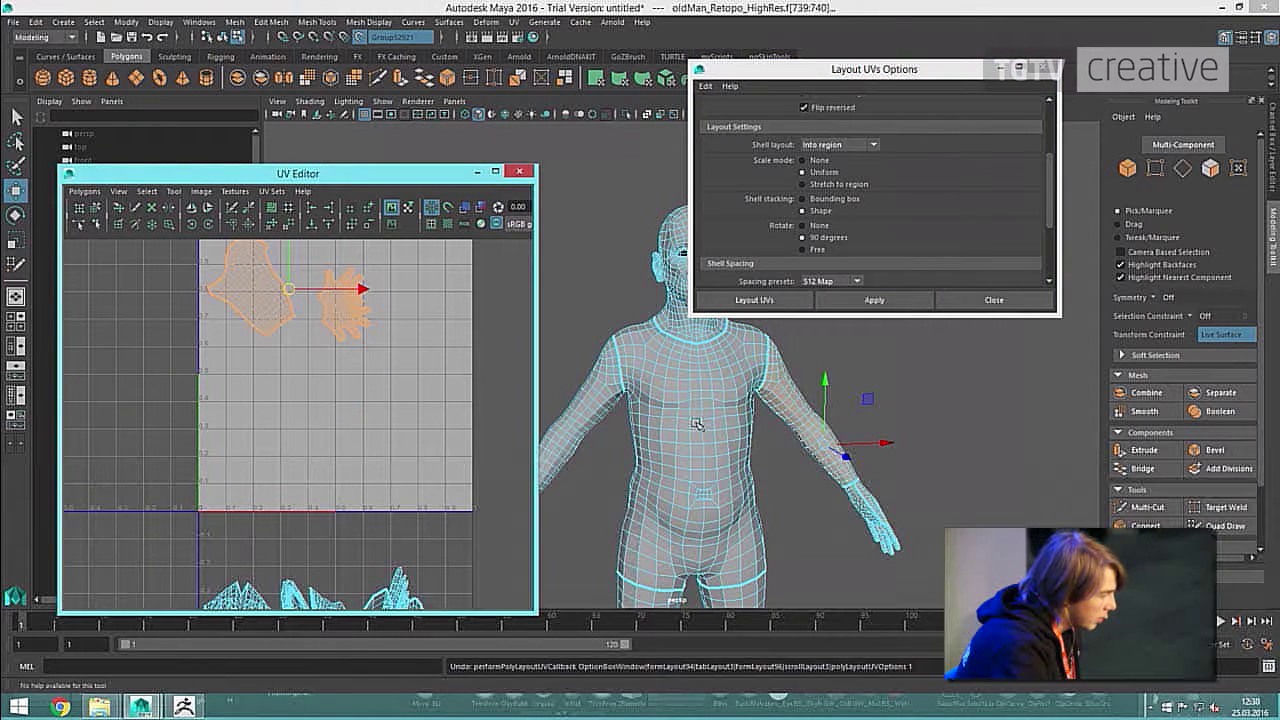
left_click(993, 299)
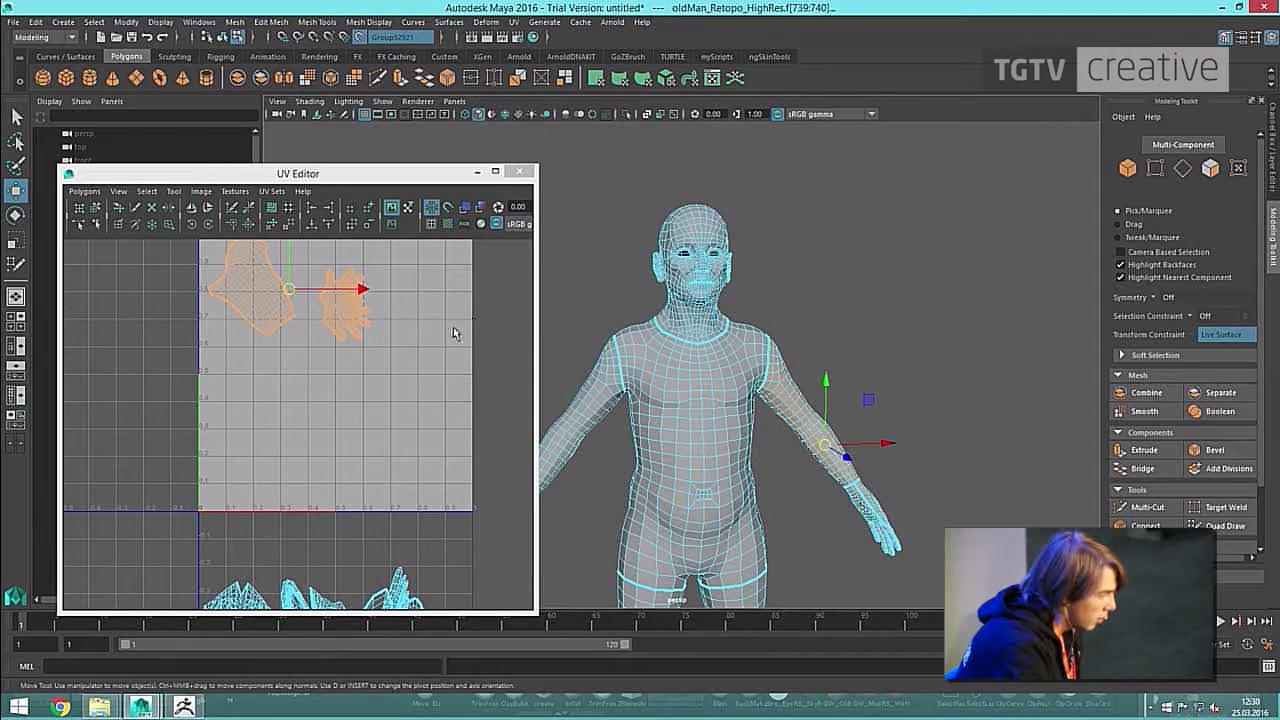
Reselect the body mesh in object mode and turn it to an angled view showing its left side.
scroll(374, 419, "down", 2)
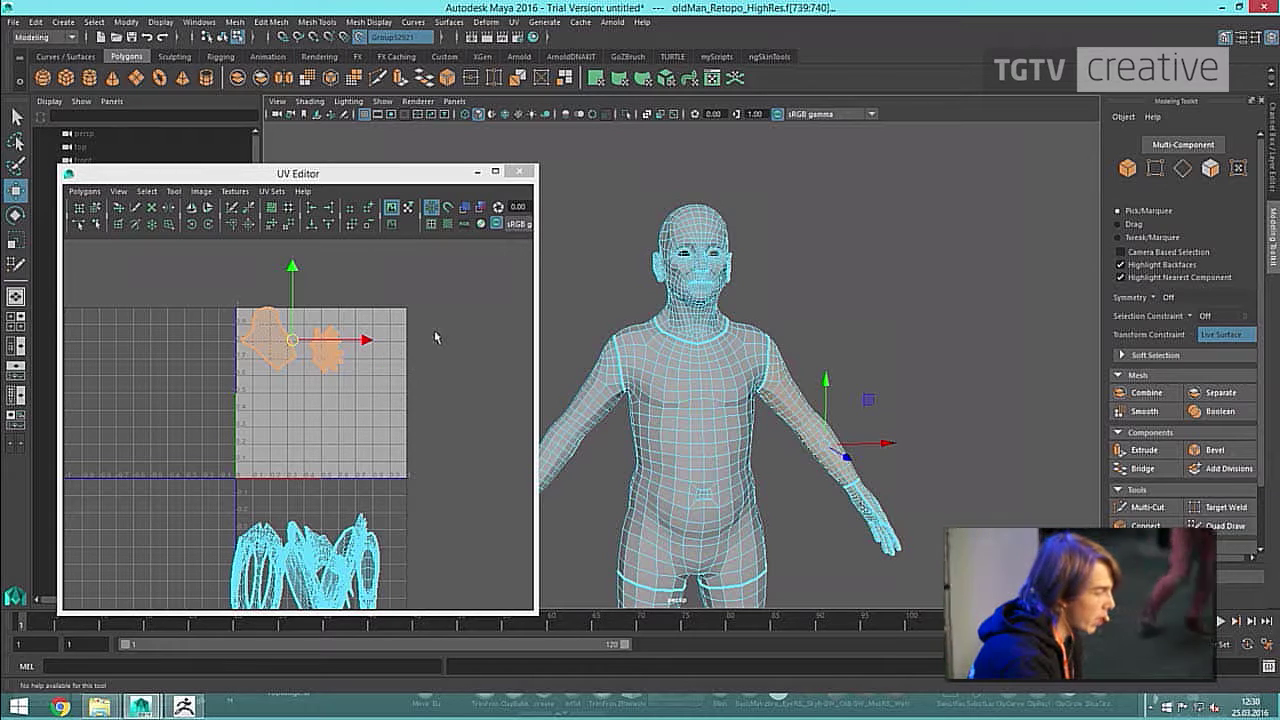
scroll(386, 381, "down", 1)
middle_click_drag(388, 402, 423, 380, "alt")
scroll(398, 318, "up", 2)
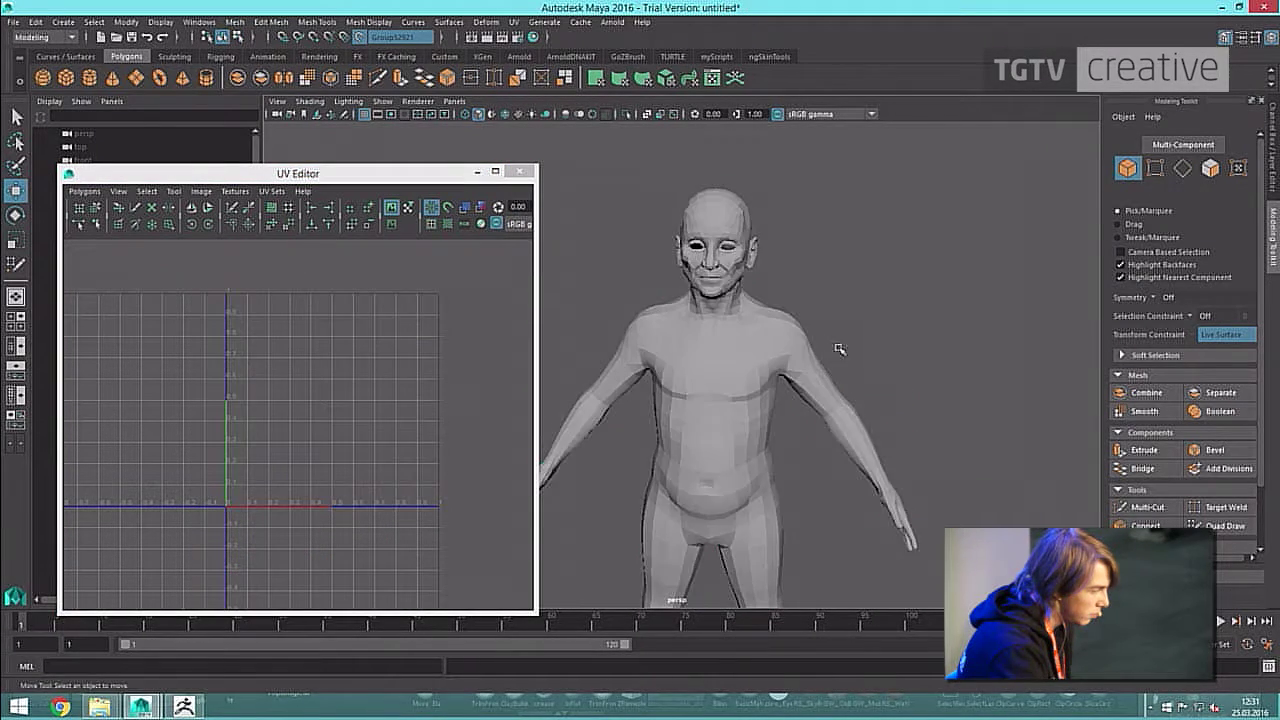
left_click_drag(837, 349, 708, 580, "alt")
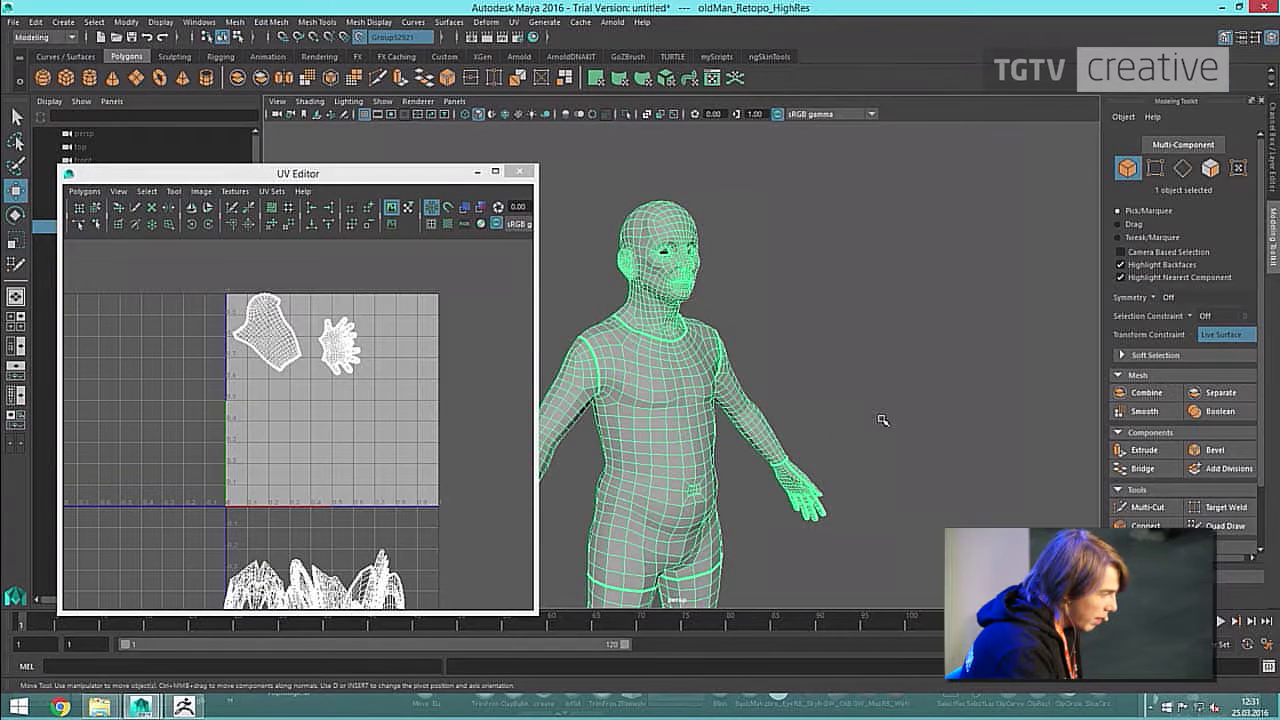
Set up an export of the selected full-body retopology mesh as OBJexport in the folder Process/3DProcess/Ny mappe.
left_click_drag(797, 433, 858, 388, "alt")
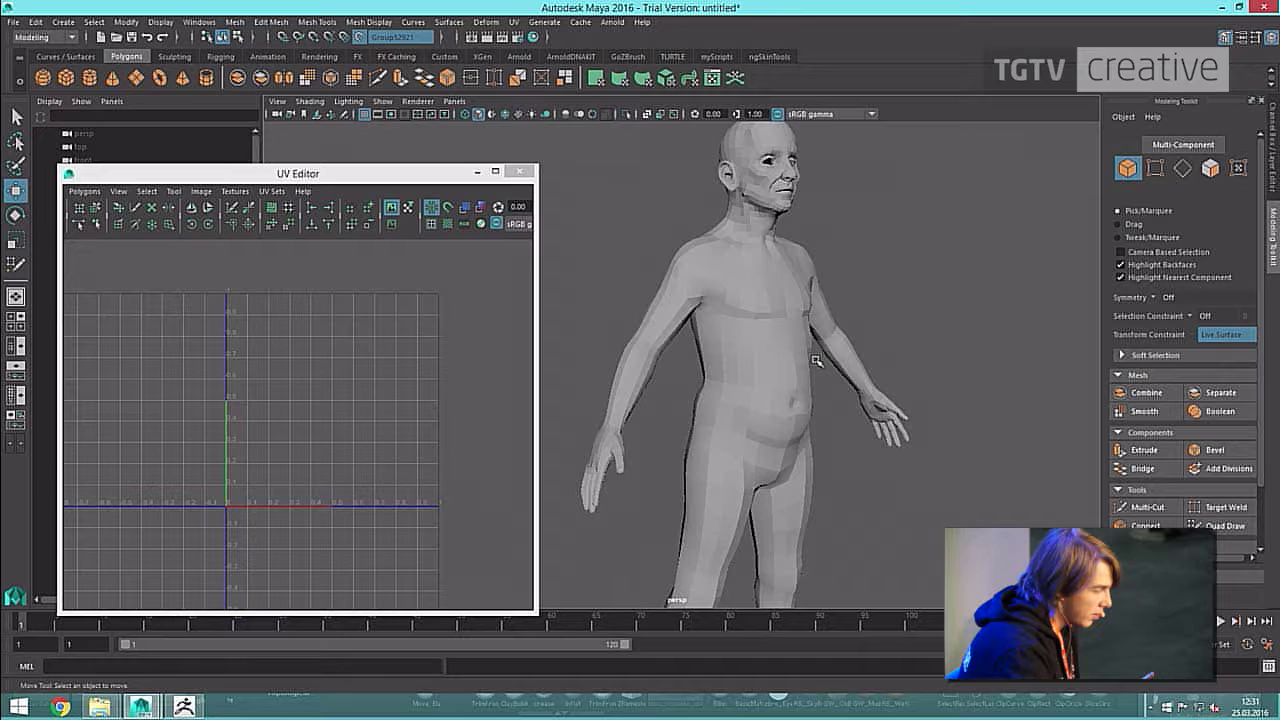
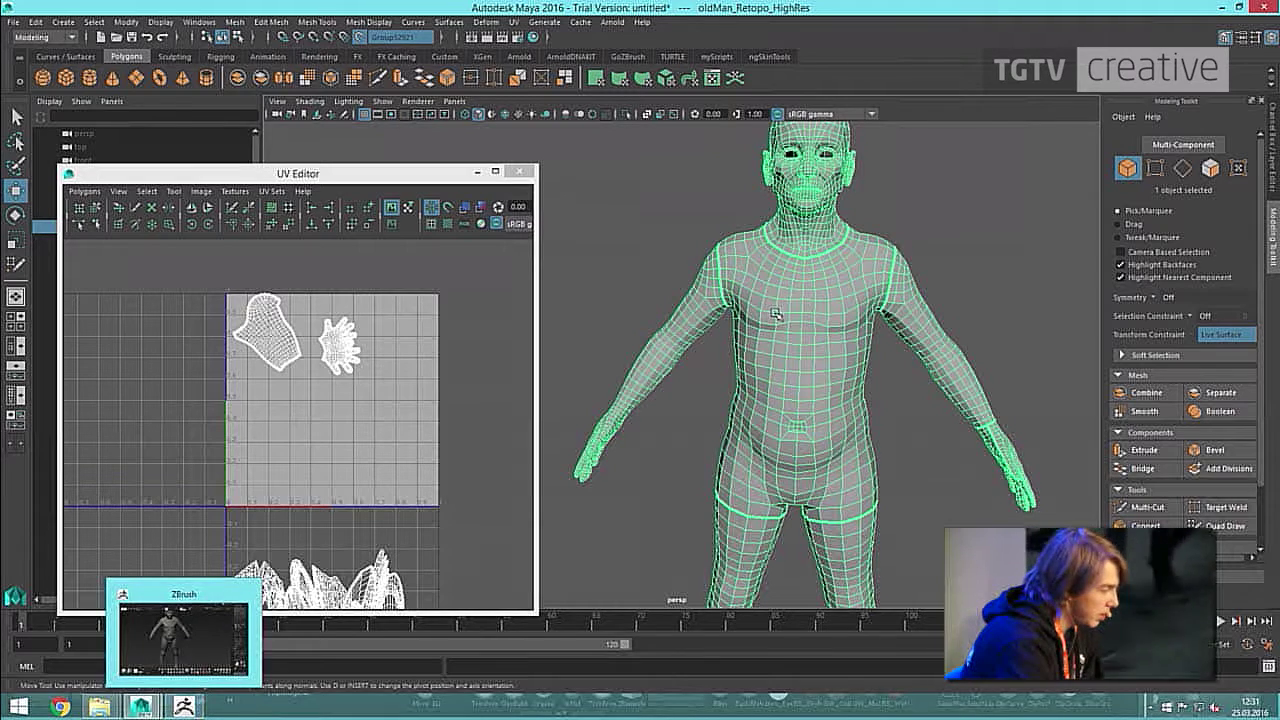
left_click_drag(917, 178, 862, 265)
left_click(825, 308)
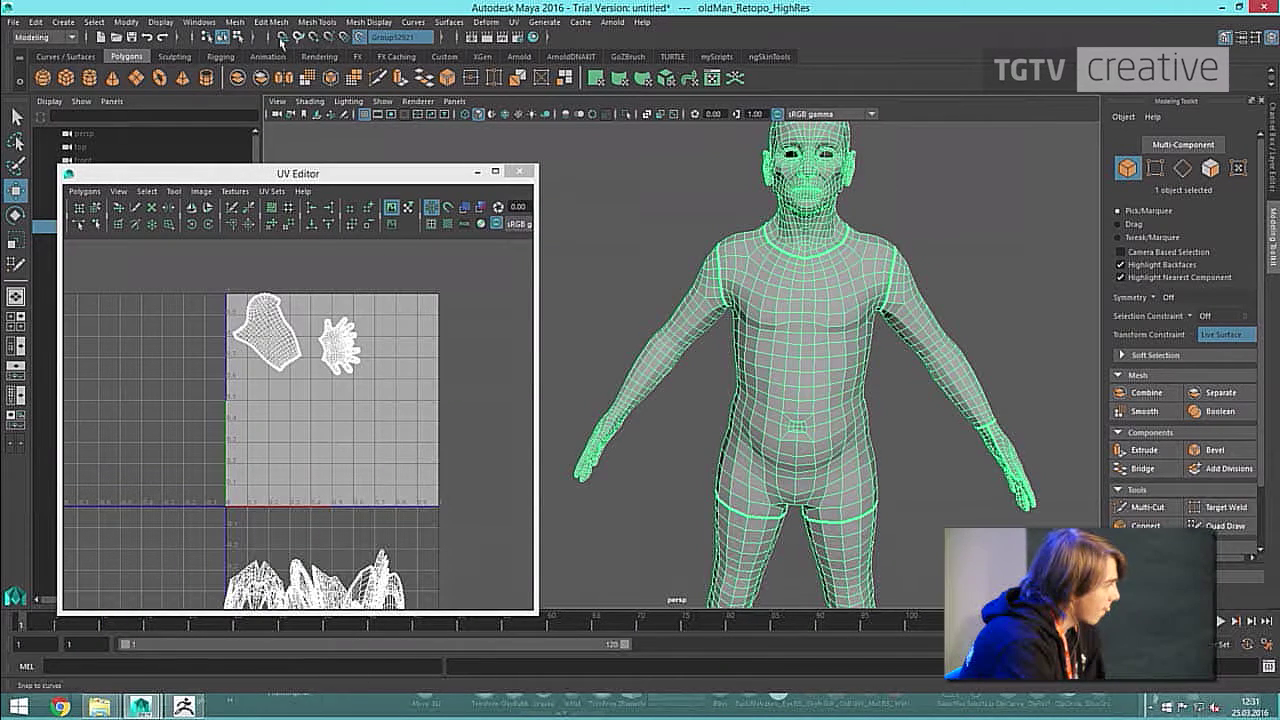
left_click(14, 21)
left_click(60, 195)
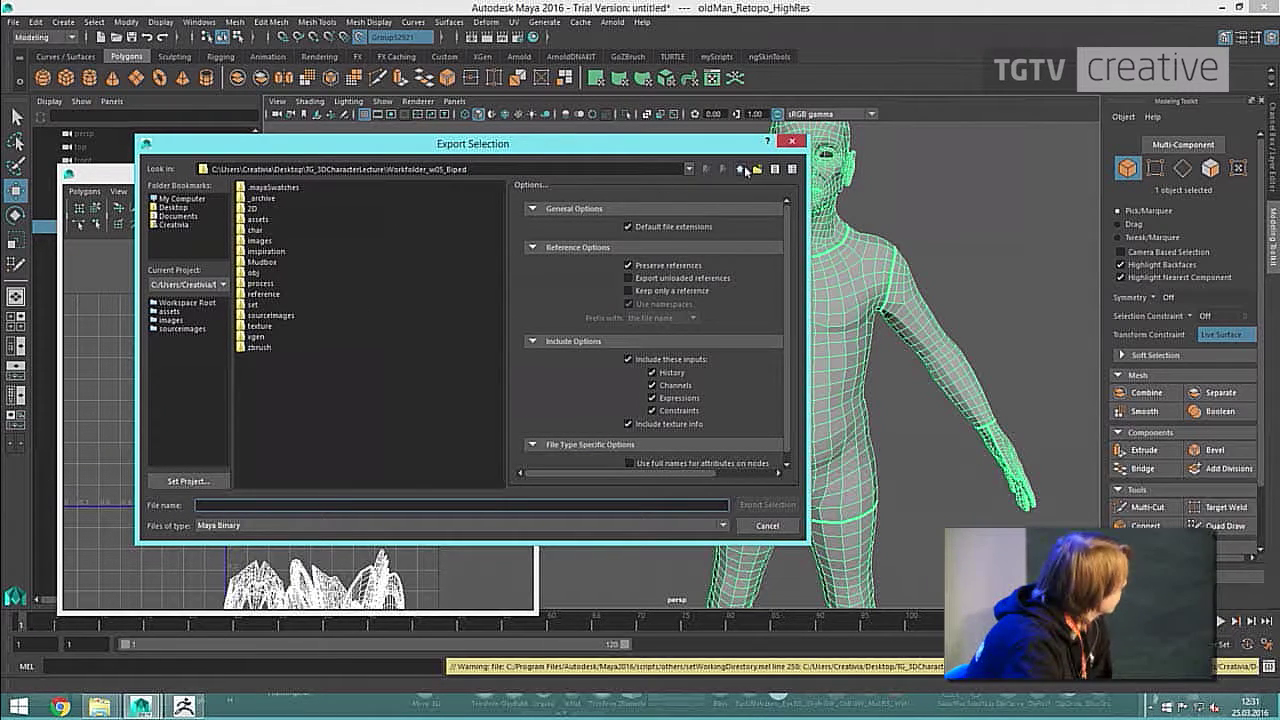
left_click(746, 170)
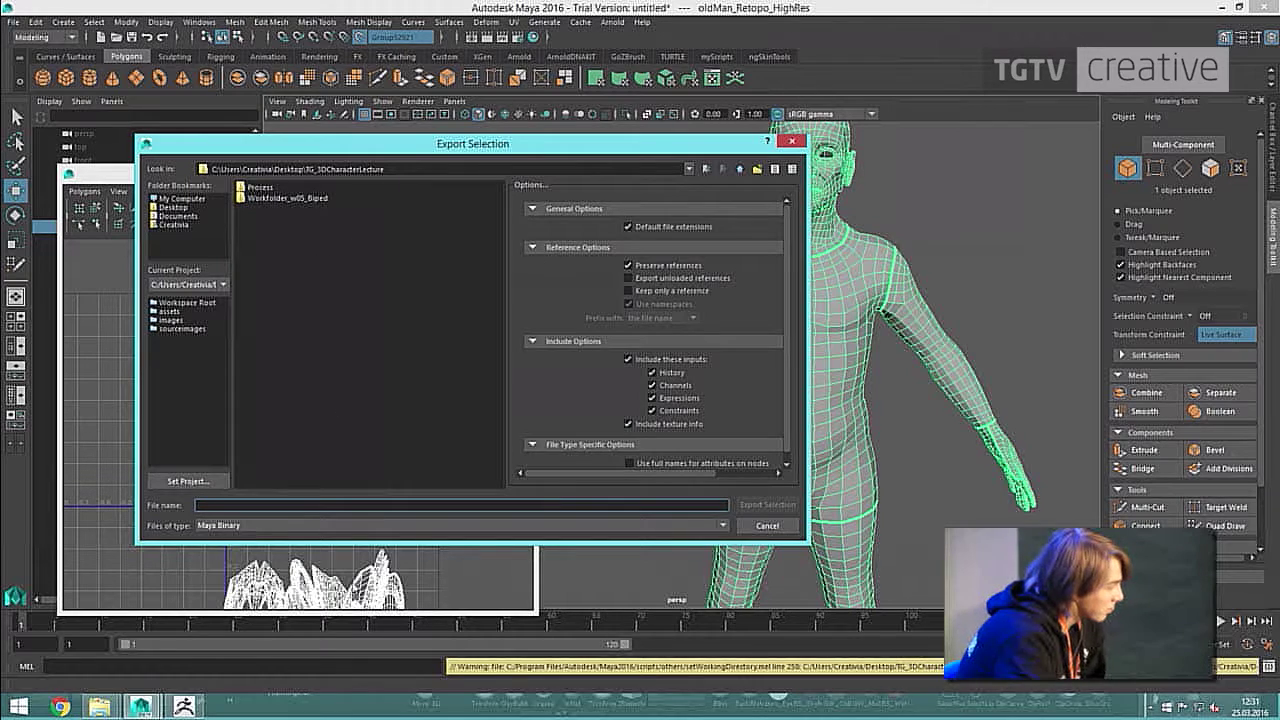
double_click(270, 188)
double_click(274, 198)
double_click(268, 188)
left_click(283, 525)
left_click(267, 606)
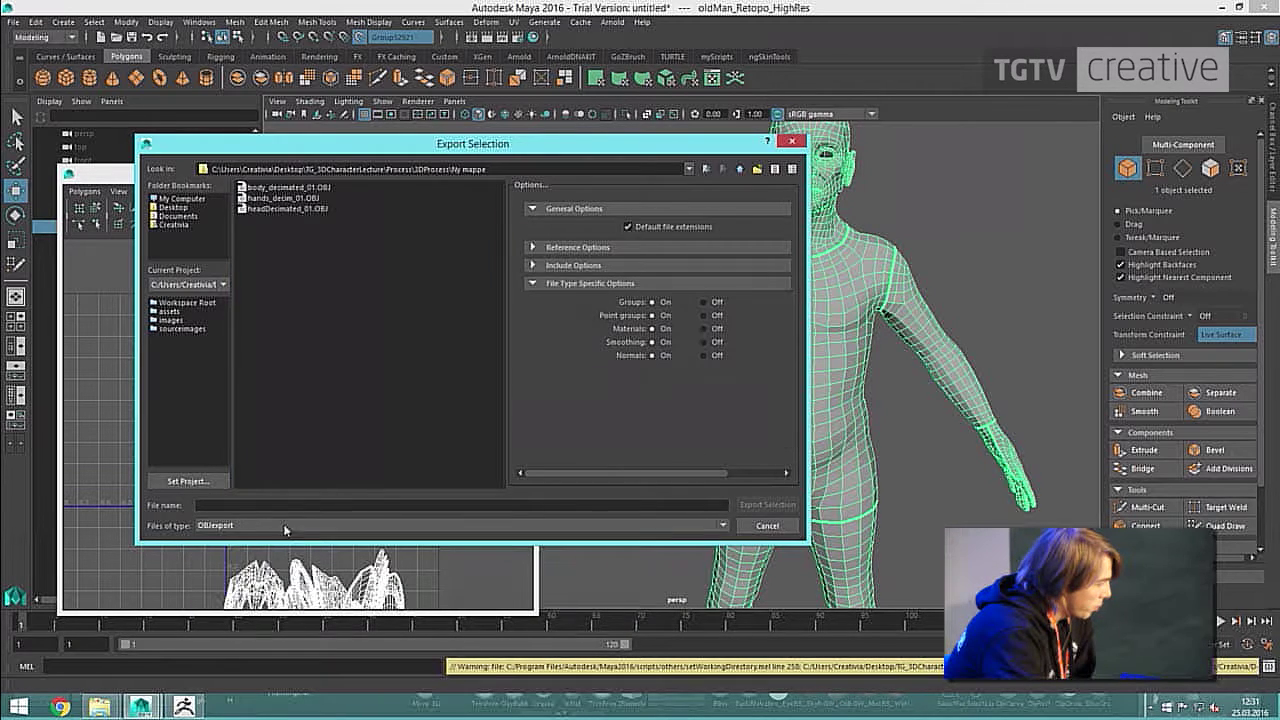
Name the OBJ file fullBody_retopo and export the selection.
left_click(289, 502)
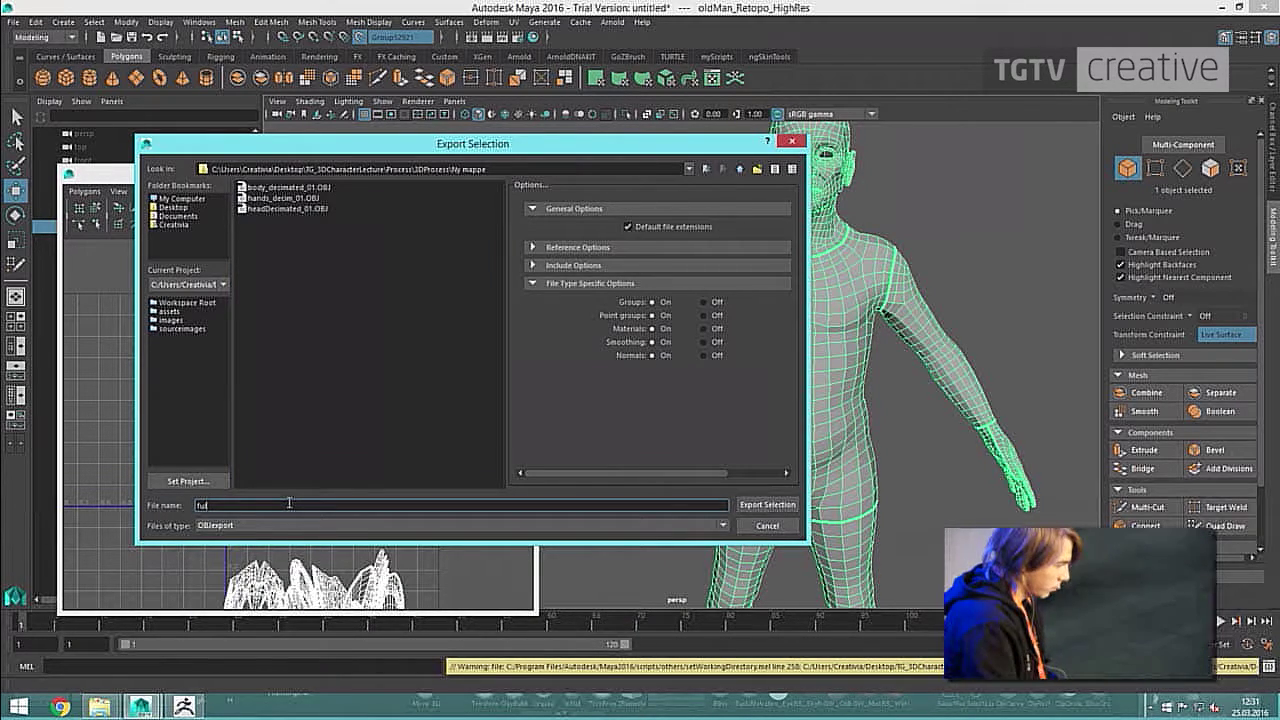
type("fullBody_")
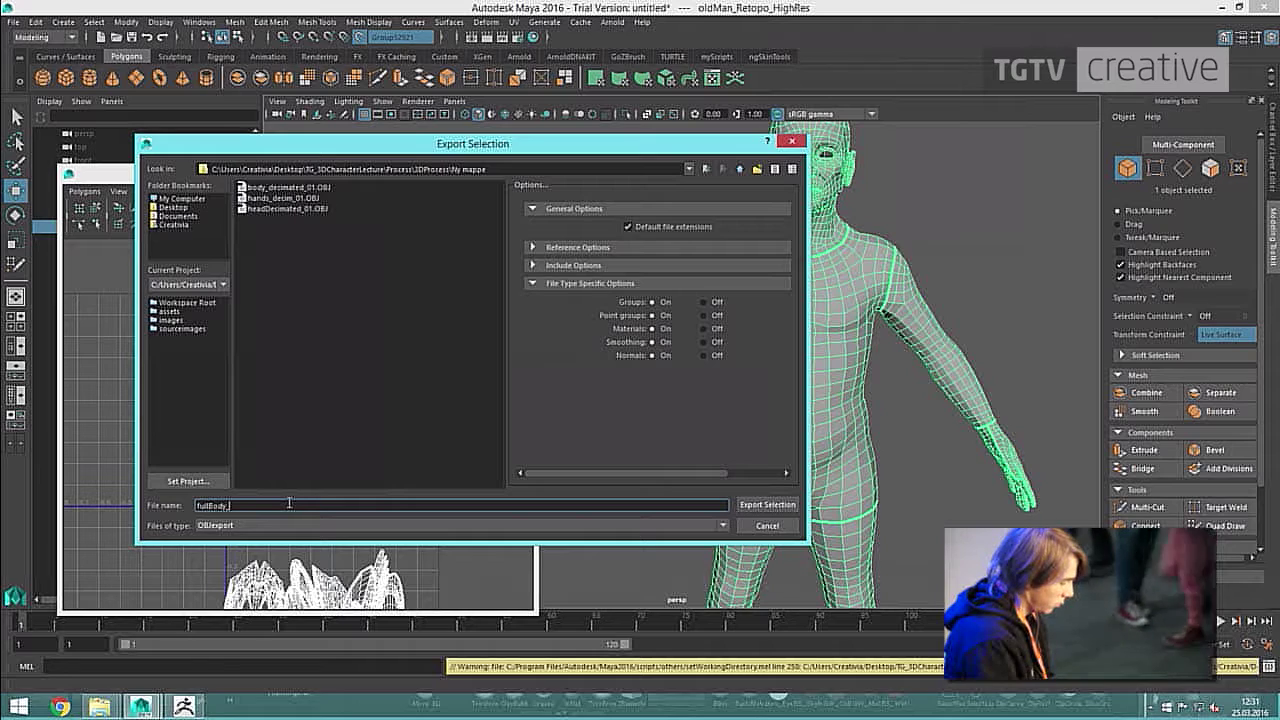
type("retopo")
key("Return")
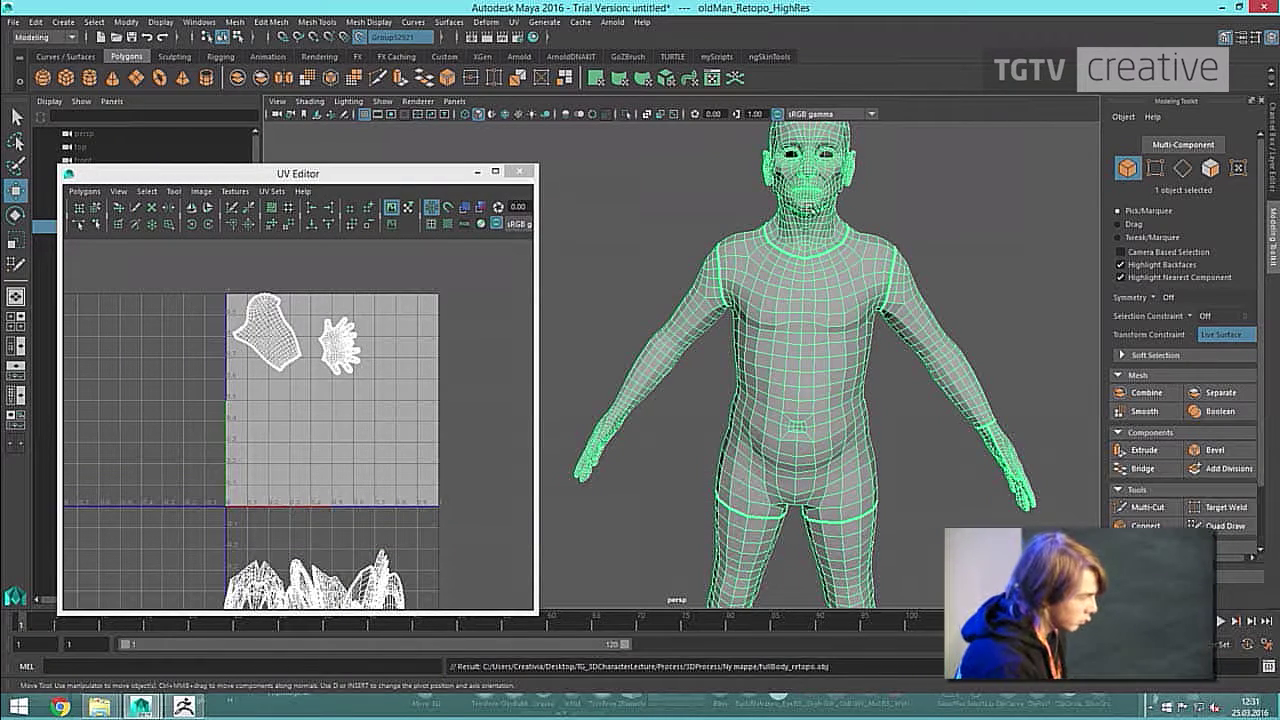
scroll(920, 300, "down", 4)
left_click(920, 300)
left_click_drag(920, 300, 985, 306, "alt")
left_click(760, 430)
left_click(806, 466)
left_click_drag(806, 466, 870, 470, "alt")
Switch to ZBrush, make the PolyMesh3D star the active tool and import the fullBody_retopo OBJ into it.
left_click(183, 706)
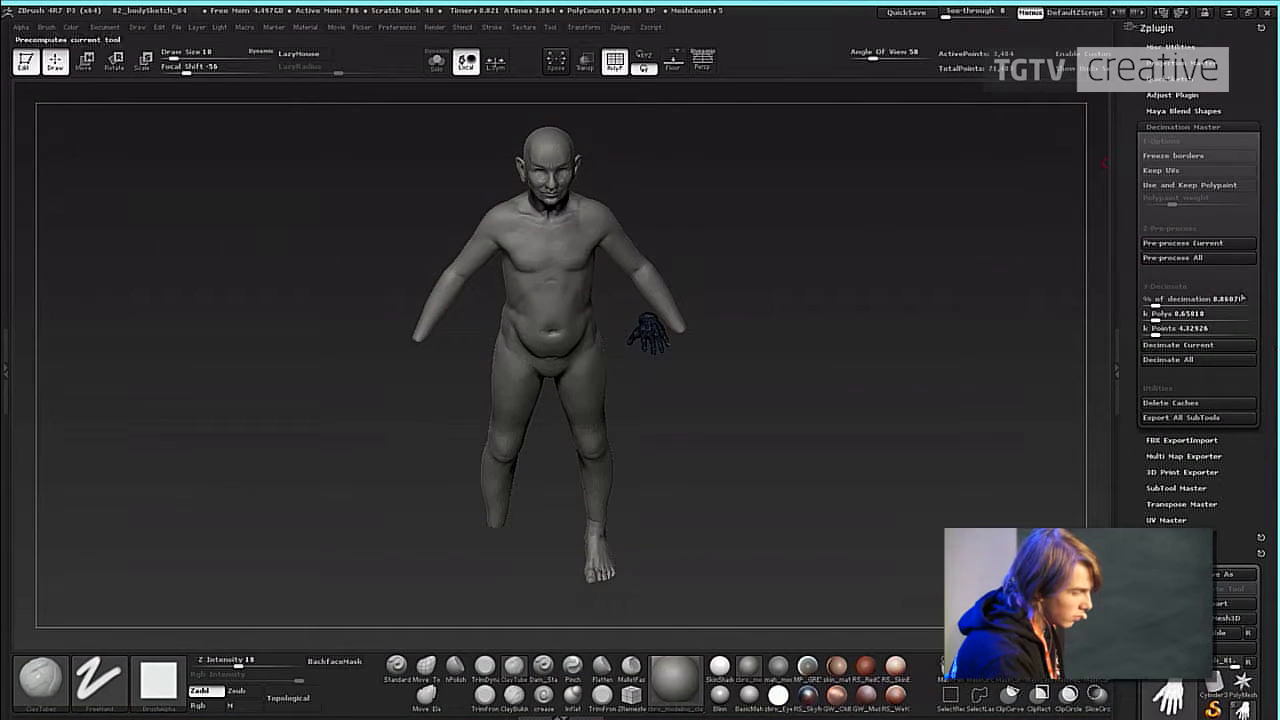
left_click_drag(1275, 444, 1275, 205)
left_click(1242, 446)
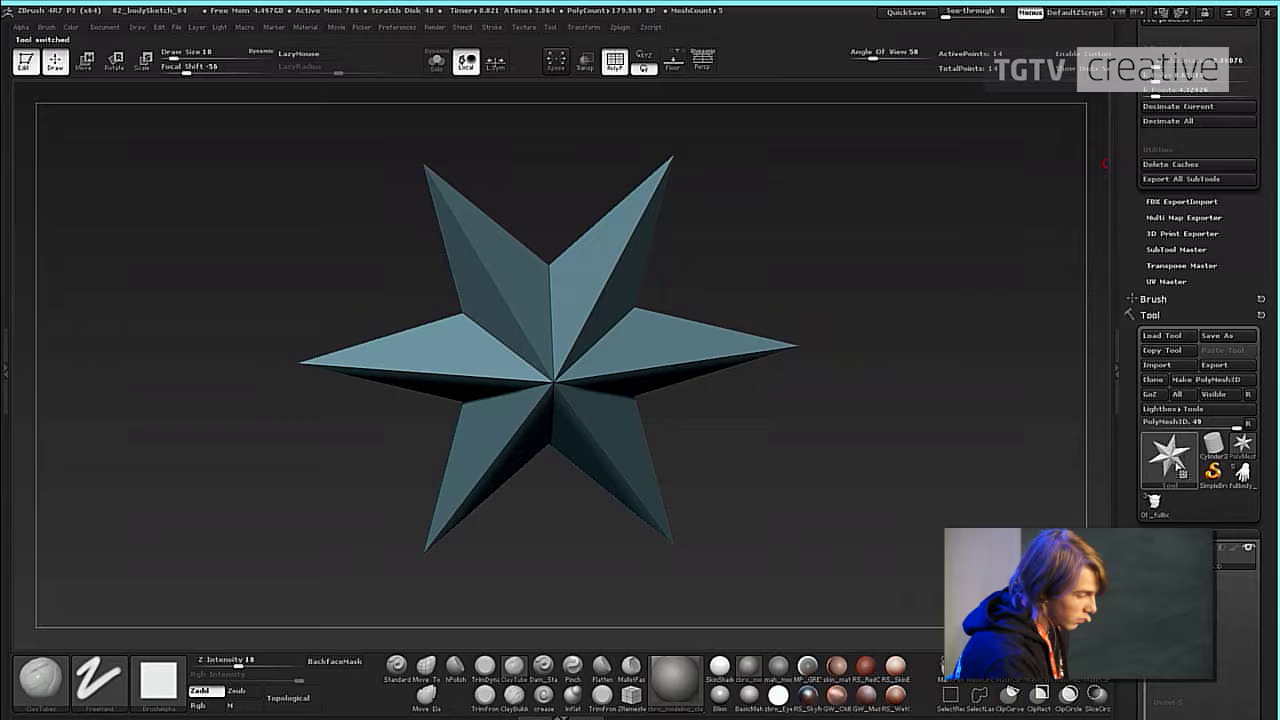
left_click(1157, 364)
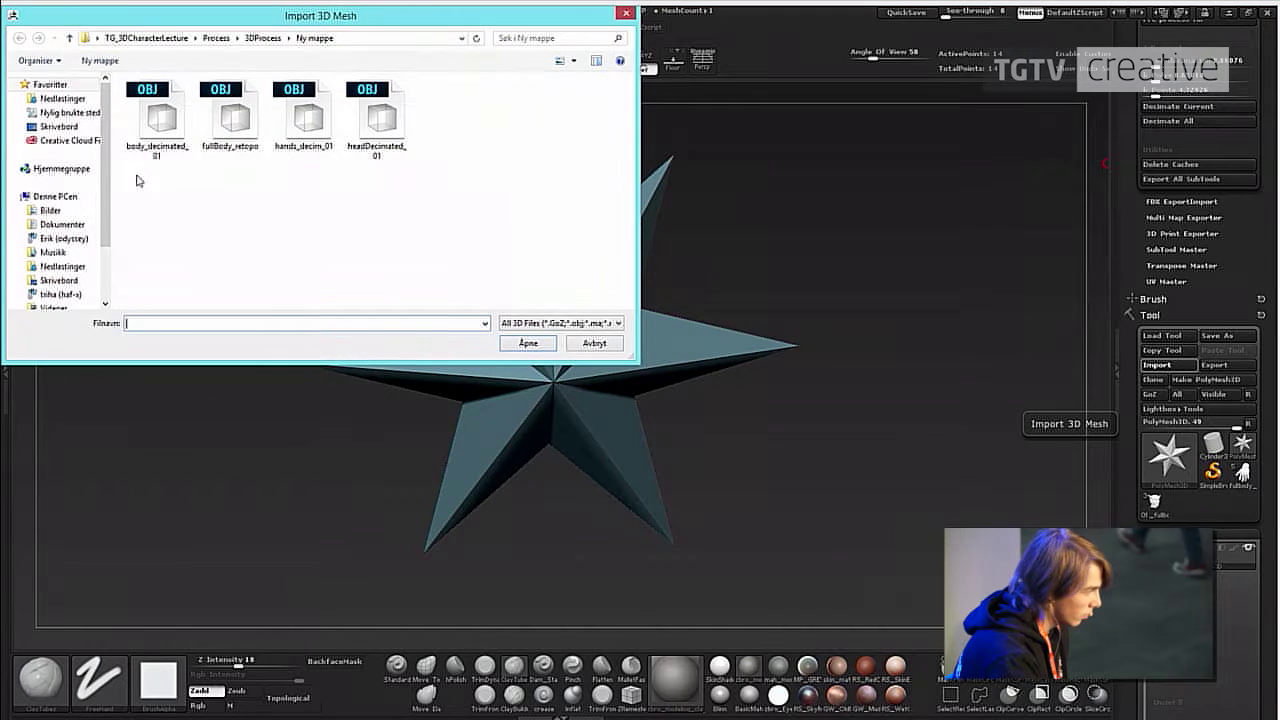
double_click(232, 128)
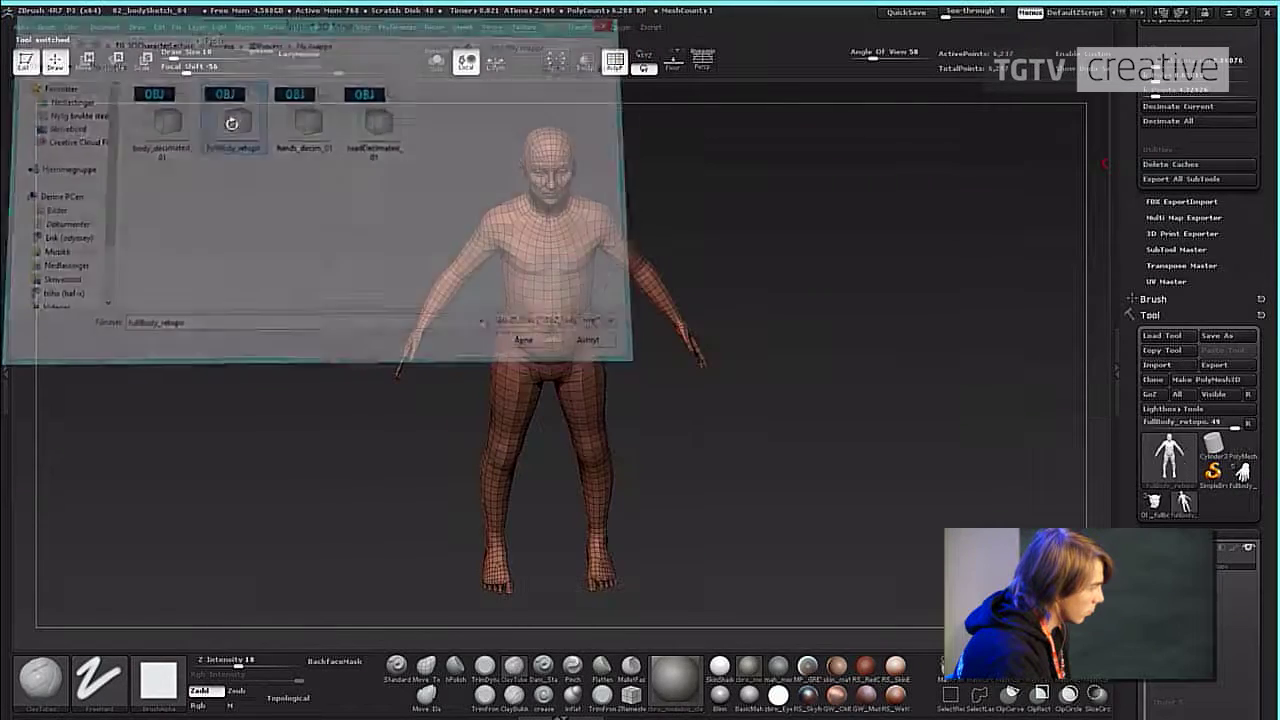
Subdivide the imported body mesh and turn off its PolyFrame wireframe display.
left_click_drag(720, 305, 673, 216)
left_click_drag(711, 257, 626, 228)
left_click_drag(626, 228, 800, 310, "alt")
key("ctrl+d")
key("shift+f")
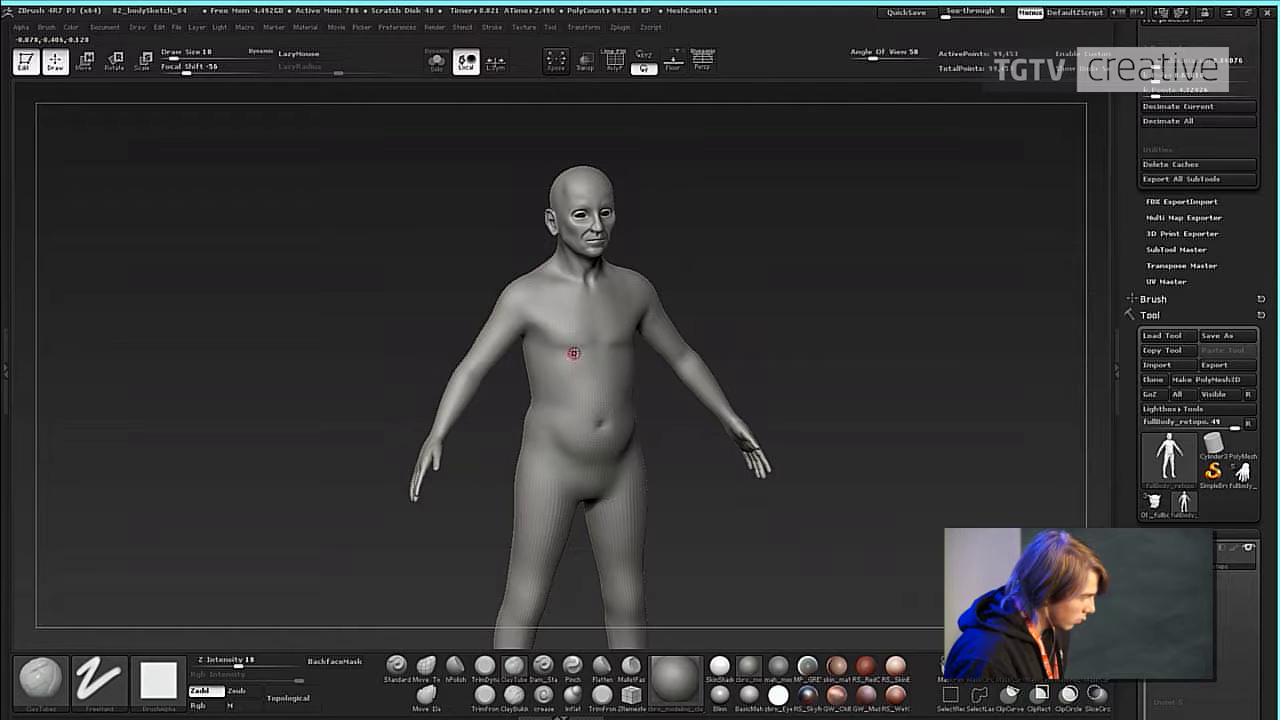
Try a ClayTubes stroke on the chest with a draw size of 26.
key("s")
left_click_drag(574, 354, 581, 354)
right_click_drag(640, 345, 548, 363, "ctrl")
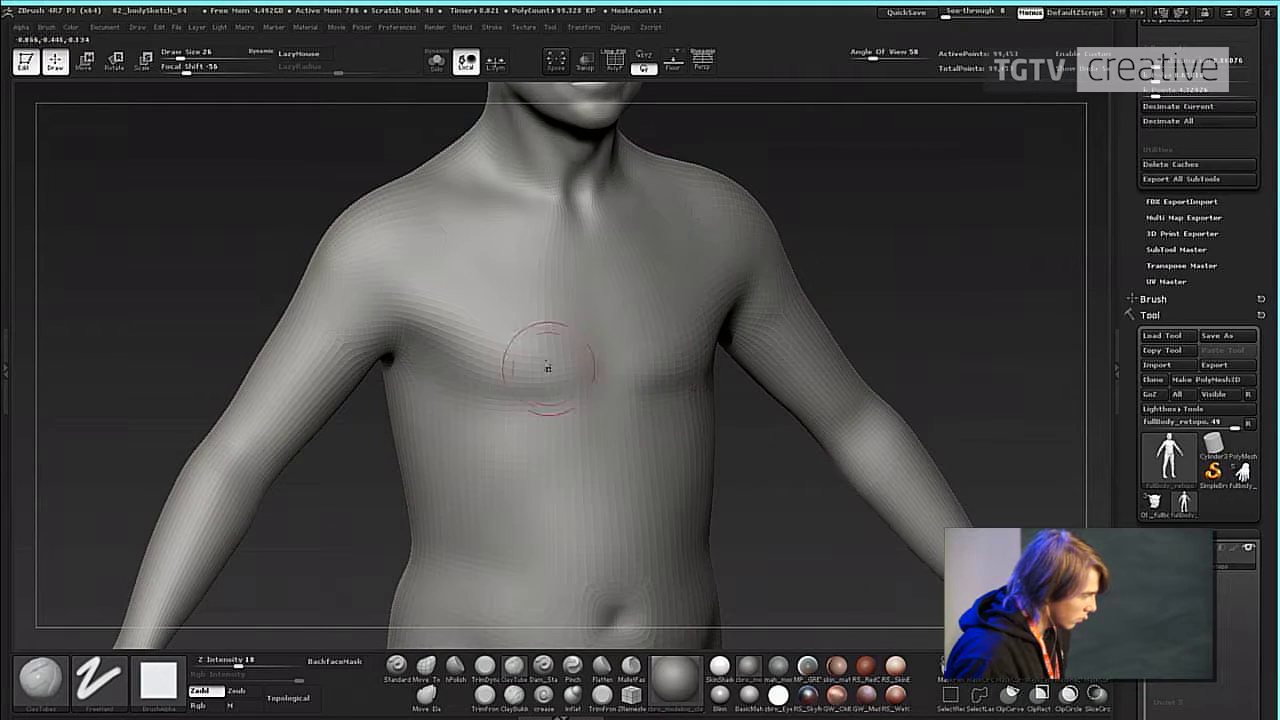
left_click_drag(571, 337, 557, 360)
key("ctrl+z")
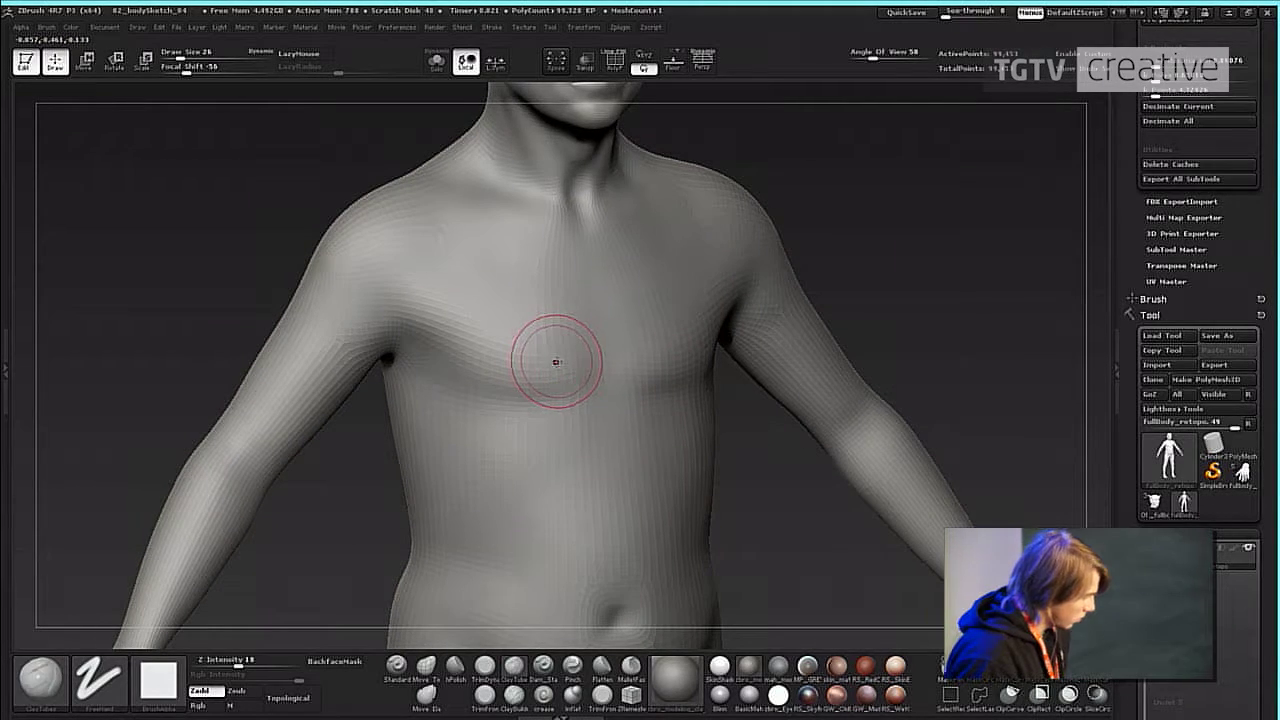
Subdivide the body mesh further and set the crease brush to a draw size of 18.
key("ctrl+d")
left_click(542, 697)
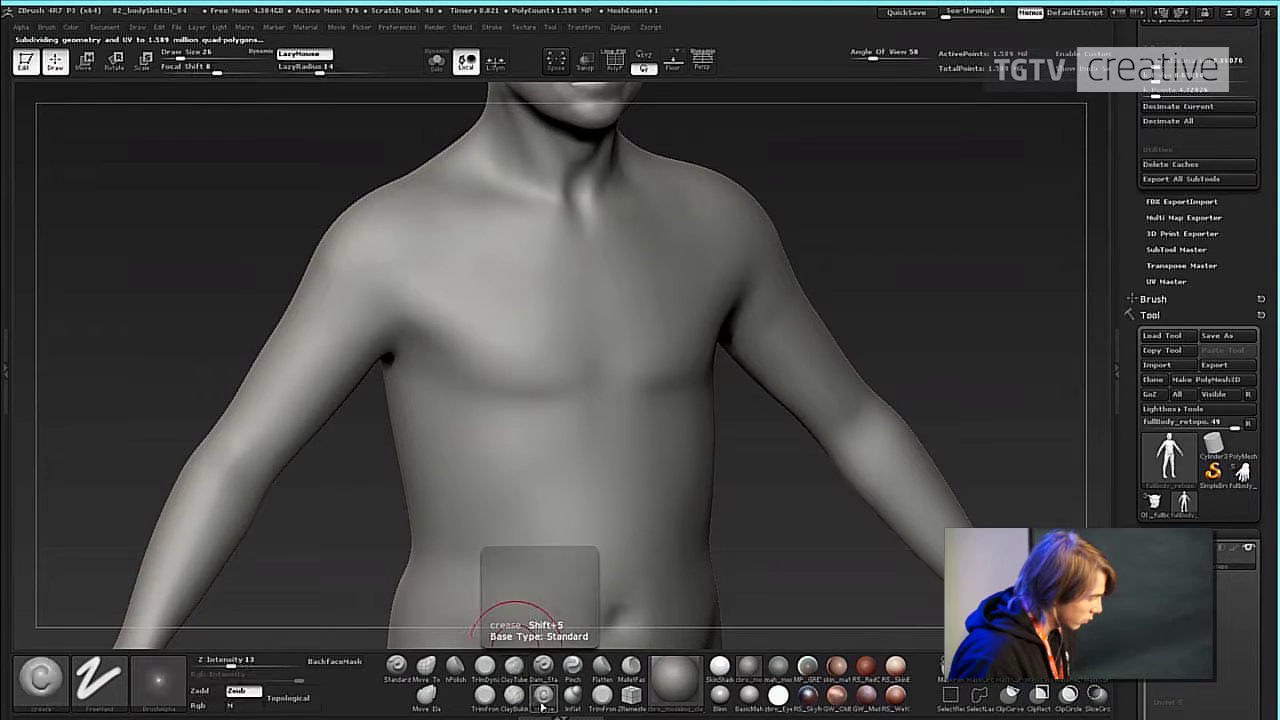
left_click_drag(528, 408, 631, 366)
key("ctrl+z")
key("s")
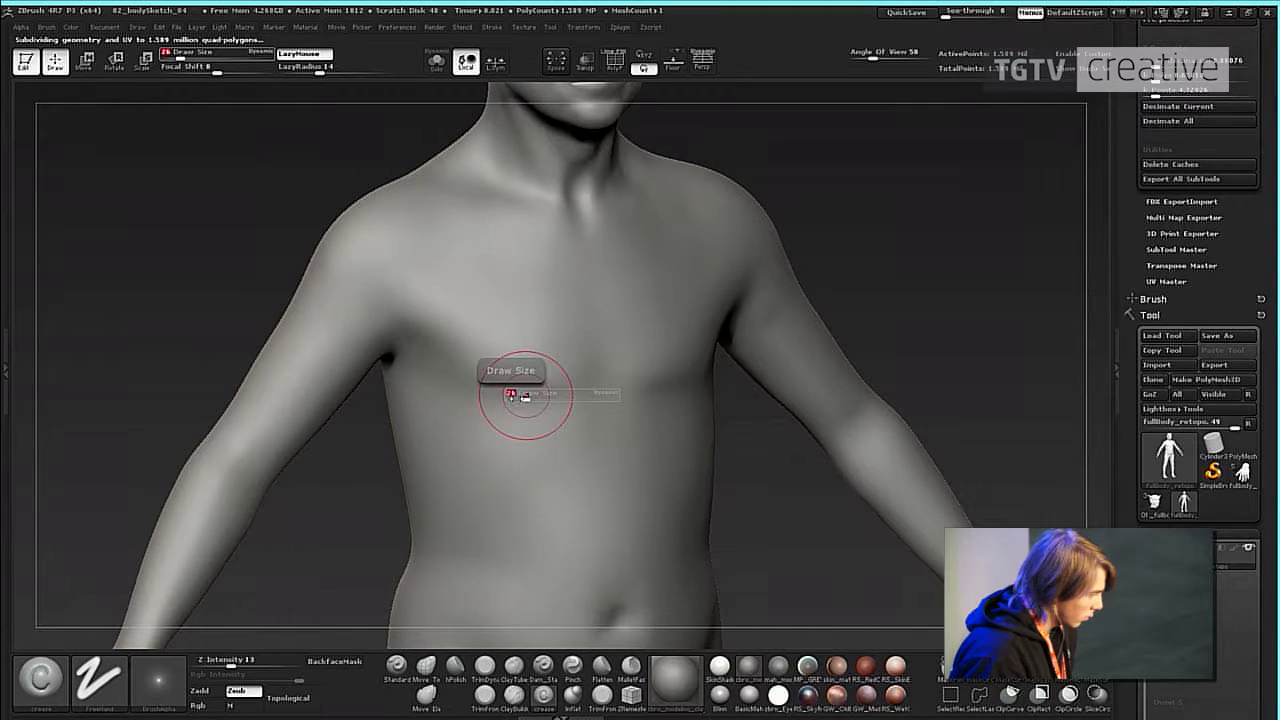
left_click(510, 395)
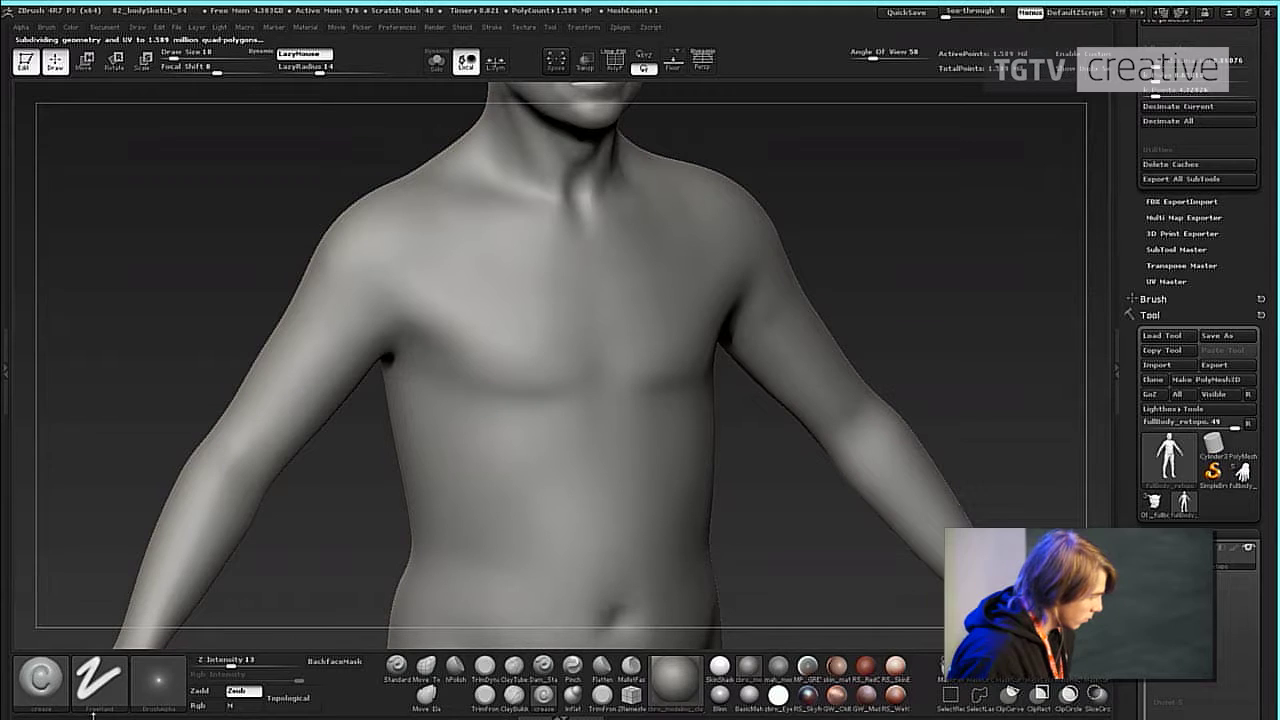
Select the Dam_Standard brush and give it a Z Intensity of 7 and a LazyRadius of 16.
left_click(217, 663)
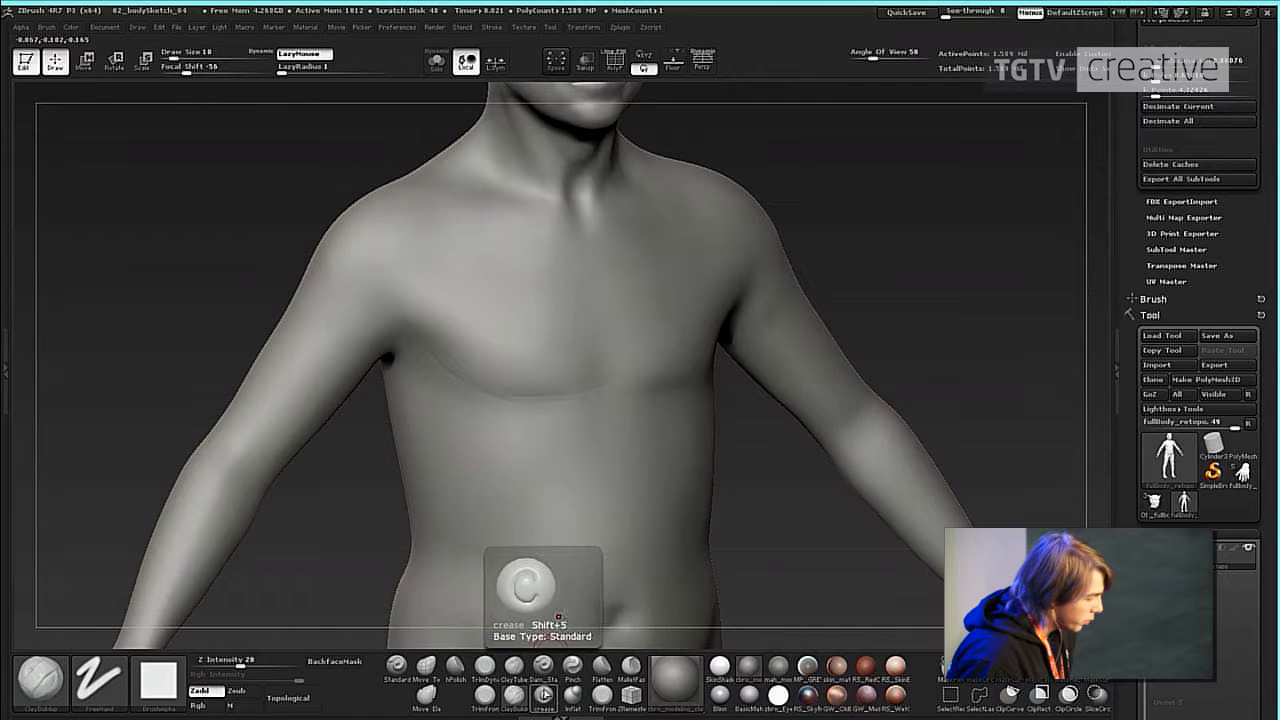
left_click(543, 665)
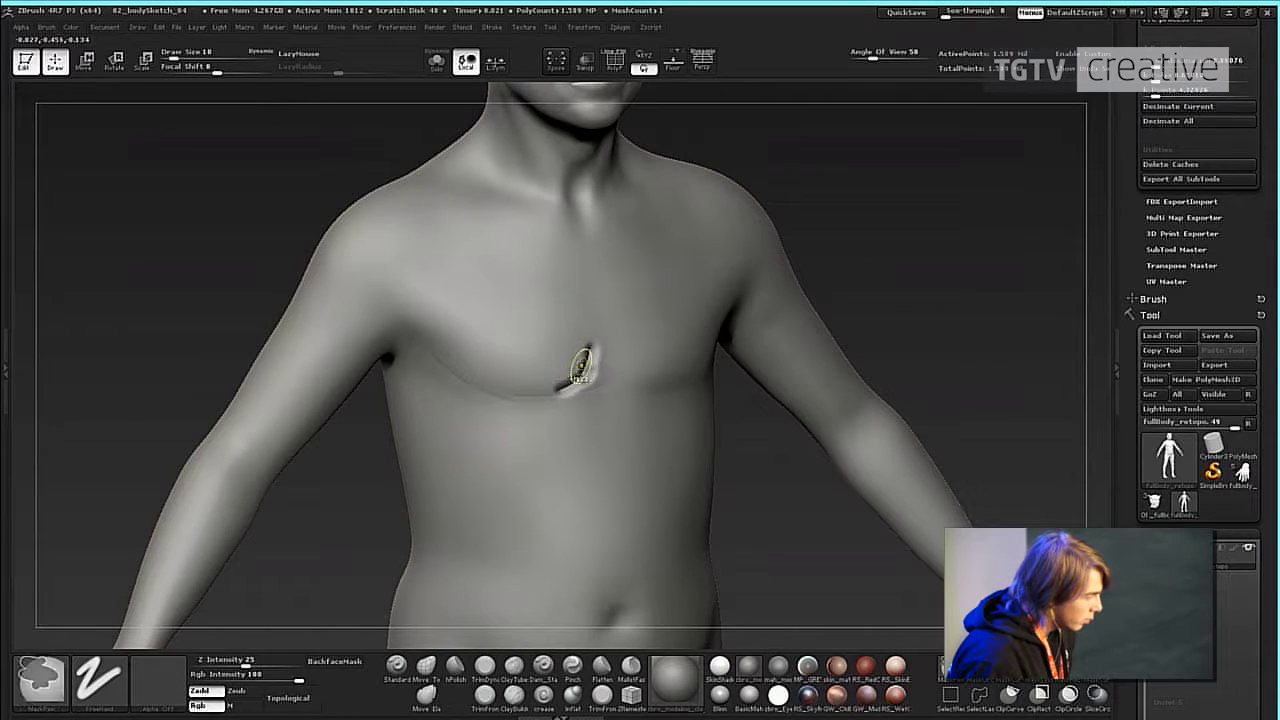
key("ctrl+z")
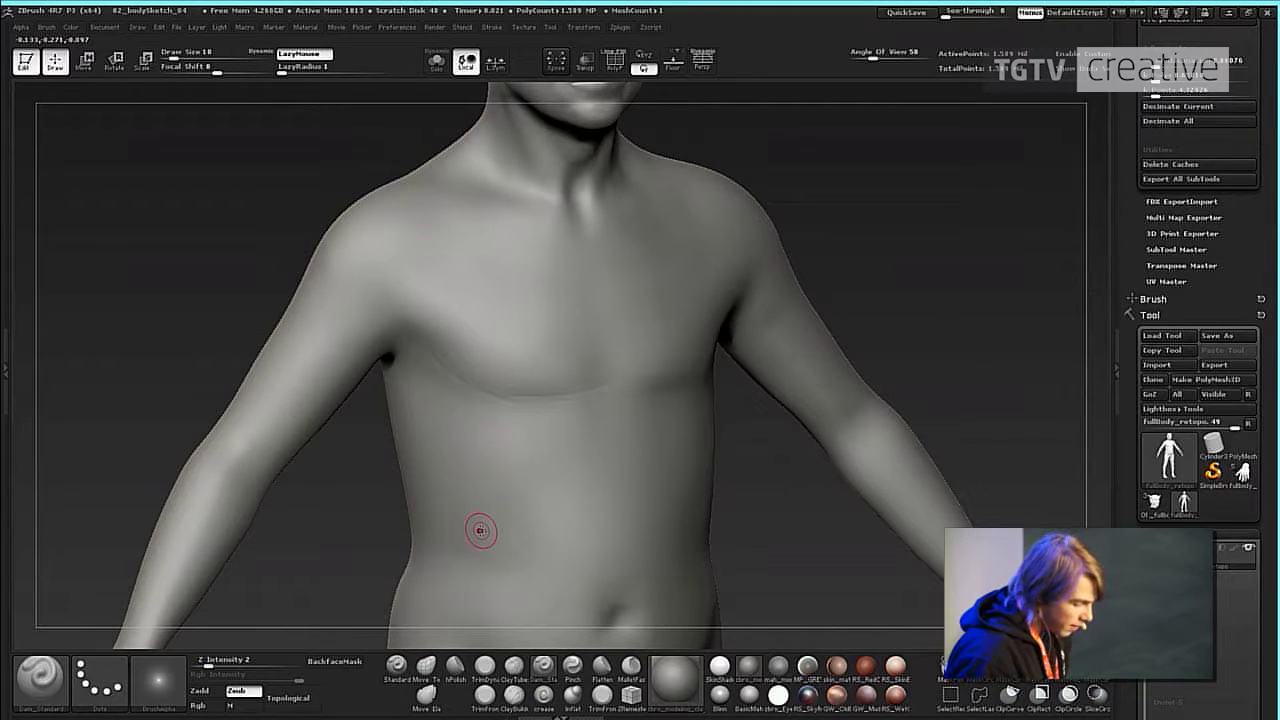
left_click(221, 664)
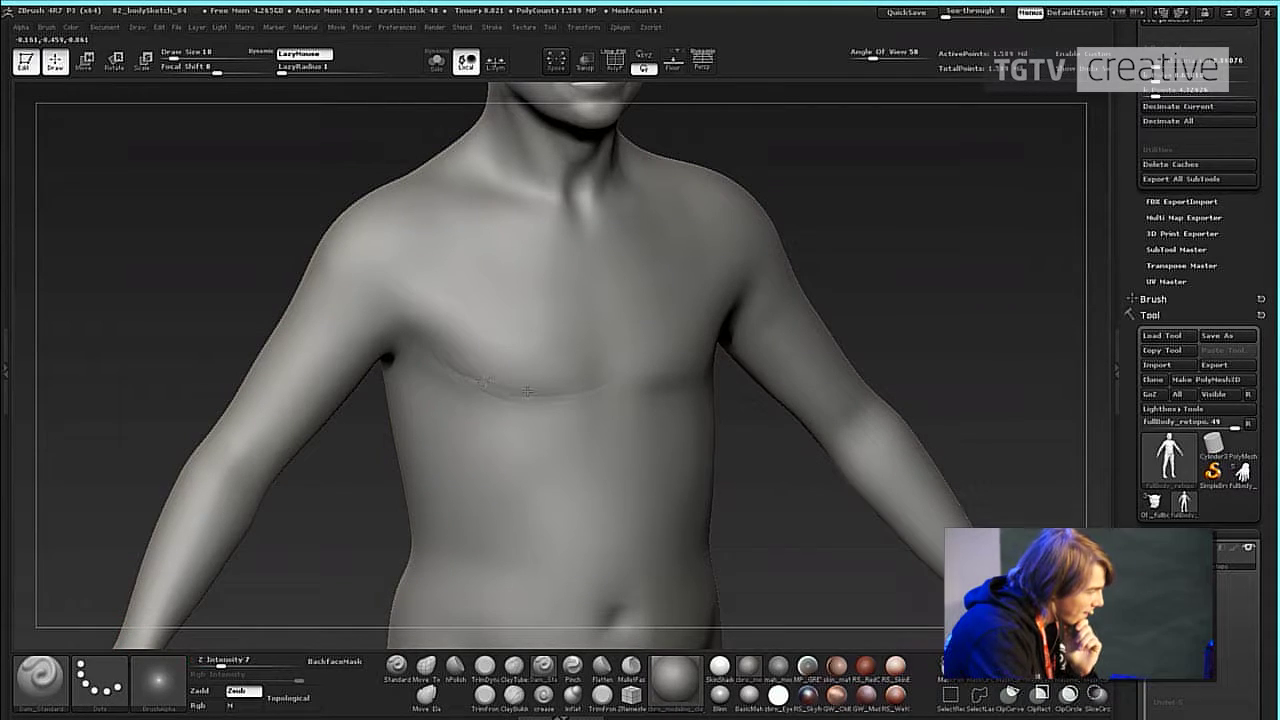
left_click_drag(282, 73, 322, 73)
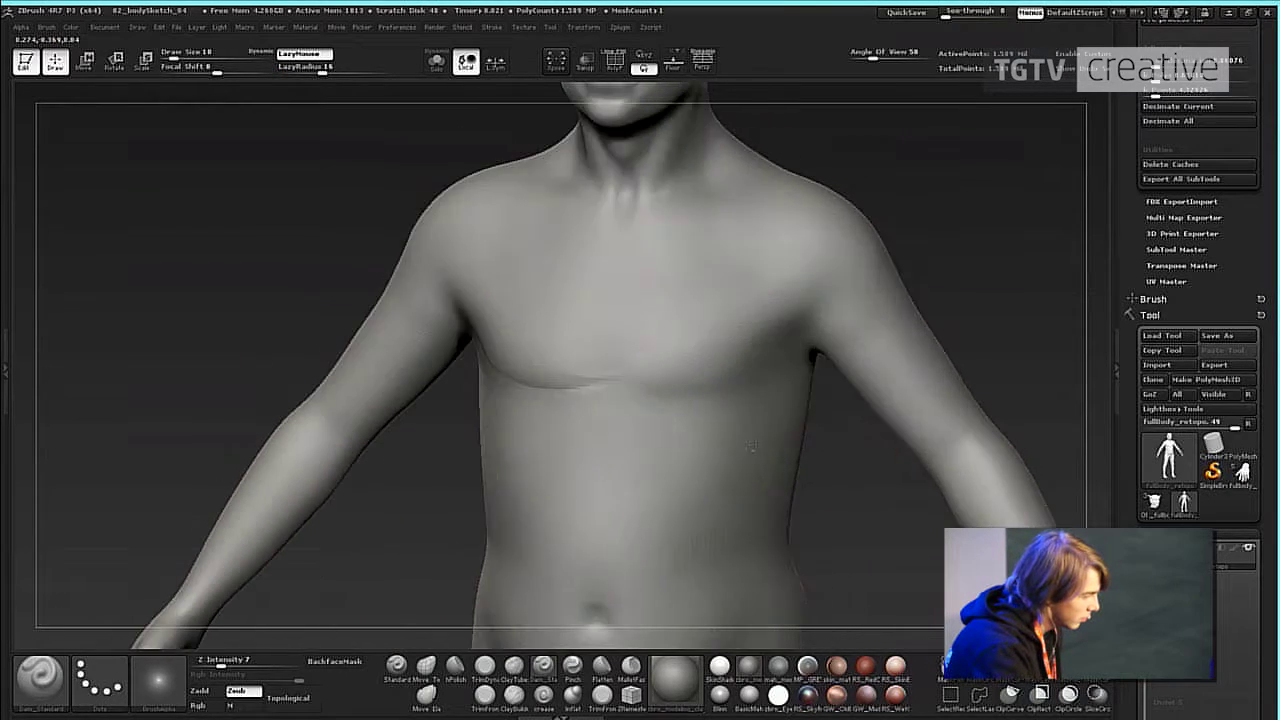
Carve fine crease lines with Dam_Standard below the chest muscles, along the collarbone and into the side of the neck.
key("f")
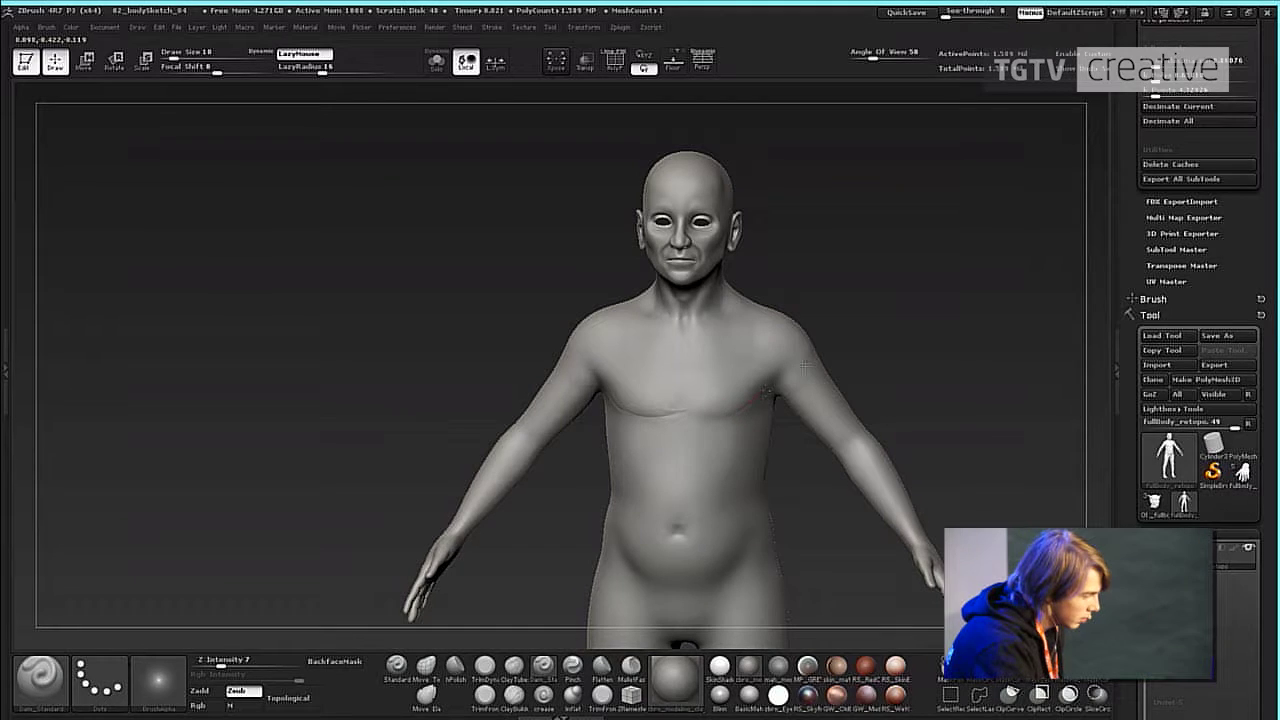
left_click_drag(881, 337, 835, 395)
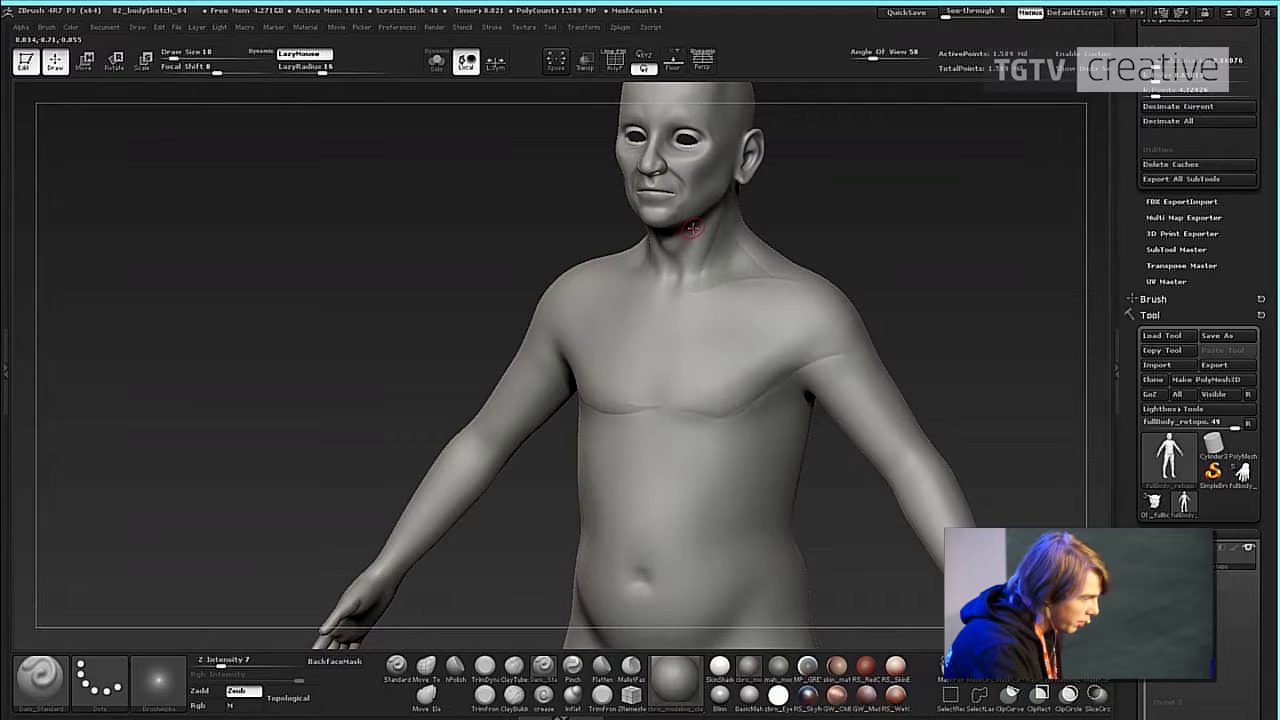
left_click_drag(682, 289, 680, 295)
left_click_drag(699, 222, 693, 240)
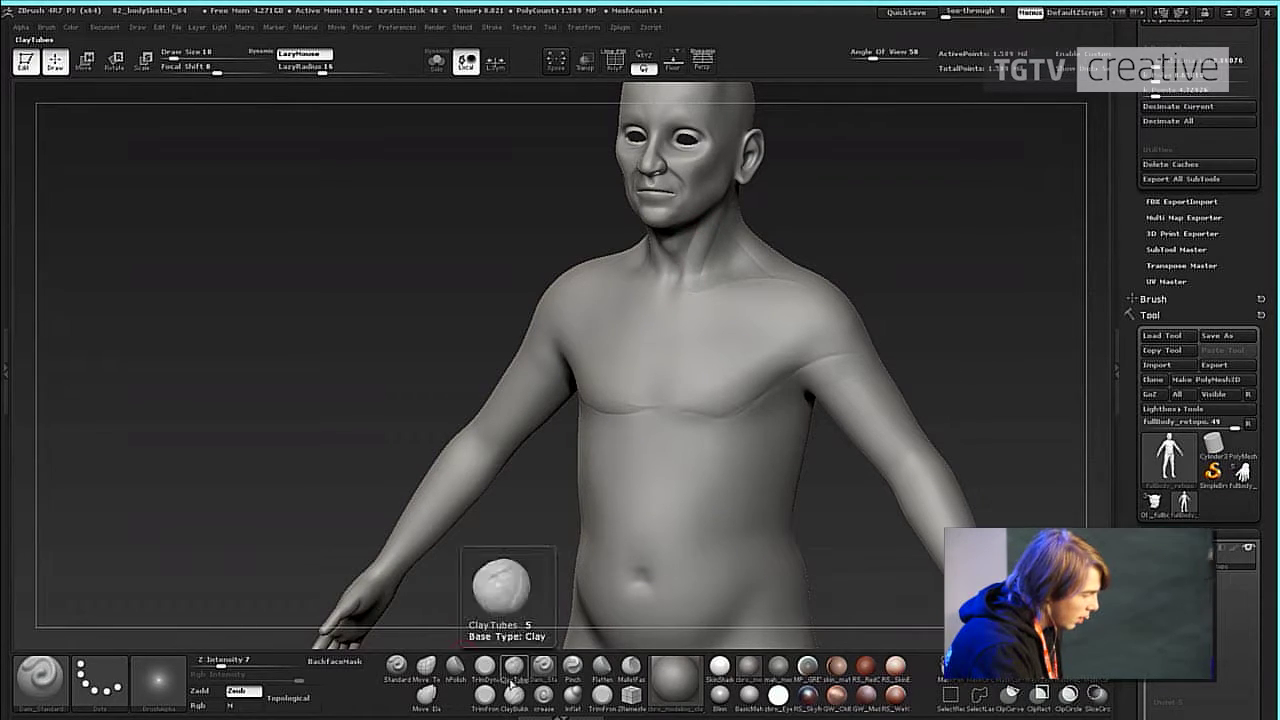
Build up the muscle on the side of the neck with ClayTubes and smooth the strokes.
left_click(513, 665)
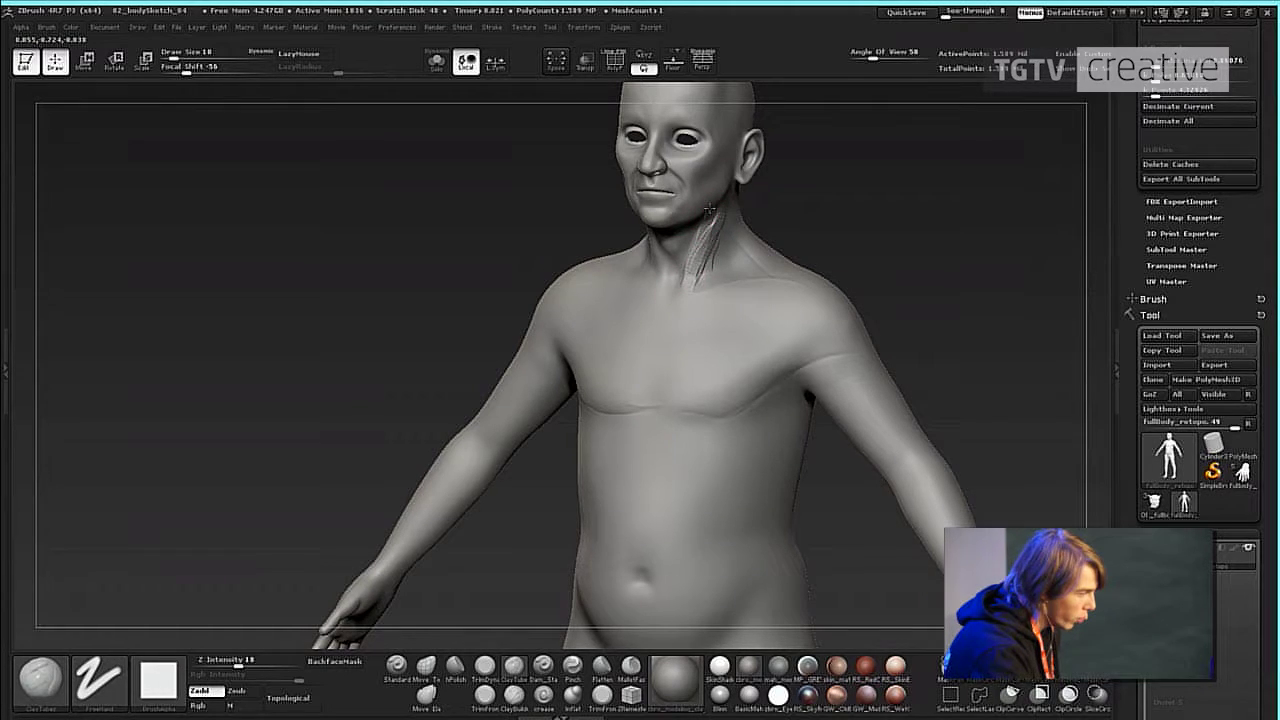
key("shift")
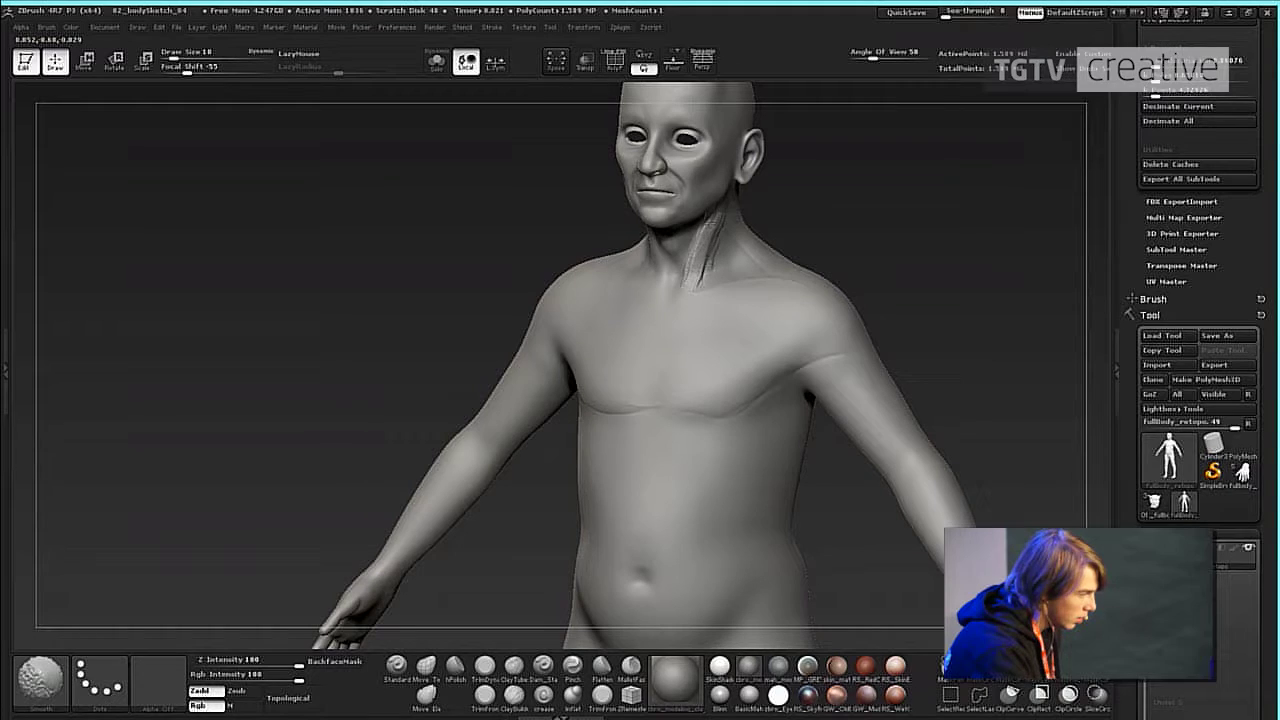
Try flattening the neck muscle with the TrimFront brush, and reduce the brush's Z Intensity to 14.
left_click(485, 695)
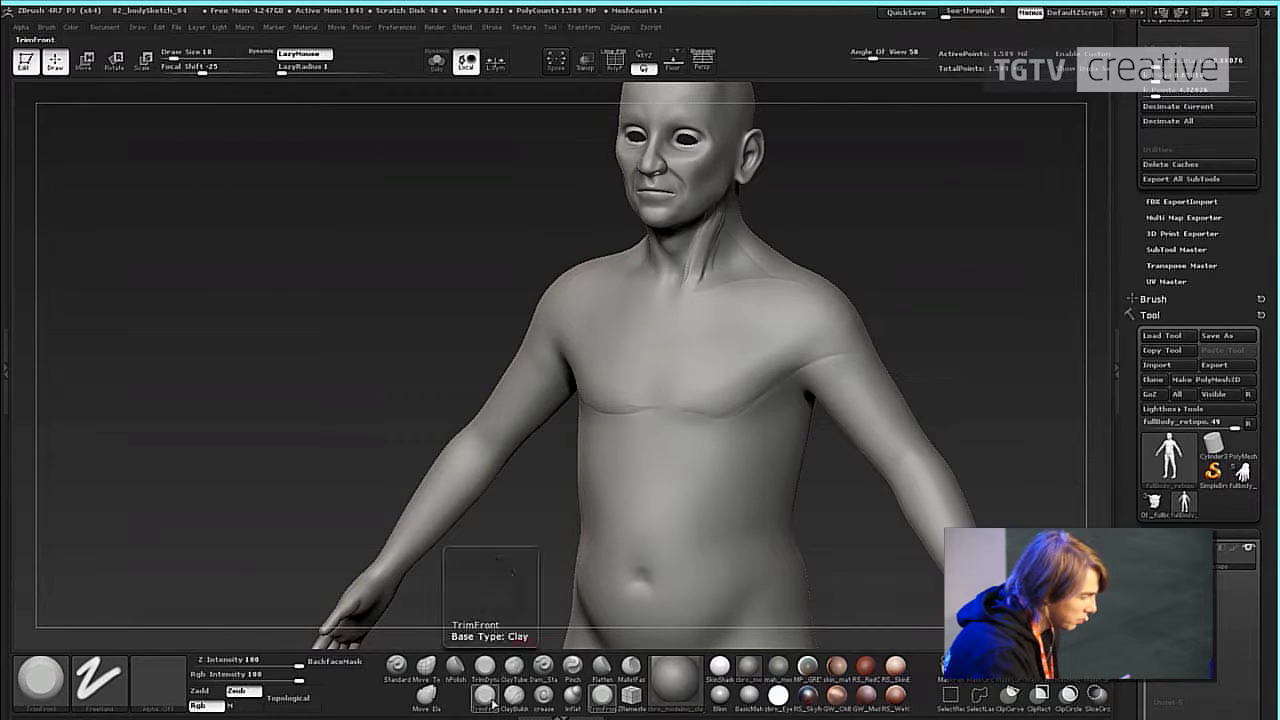
left_click_drag(816, 240, 757, 239)
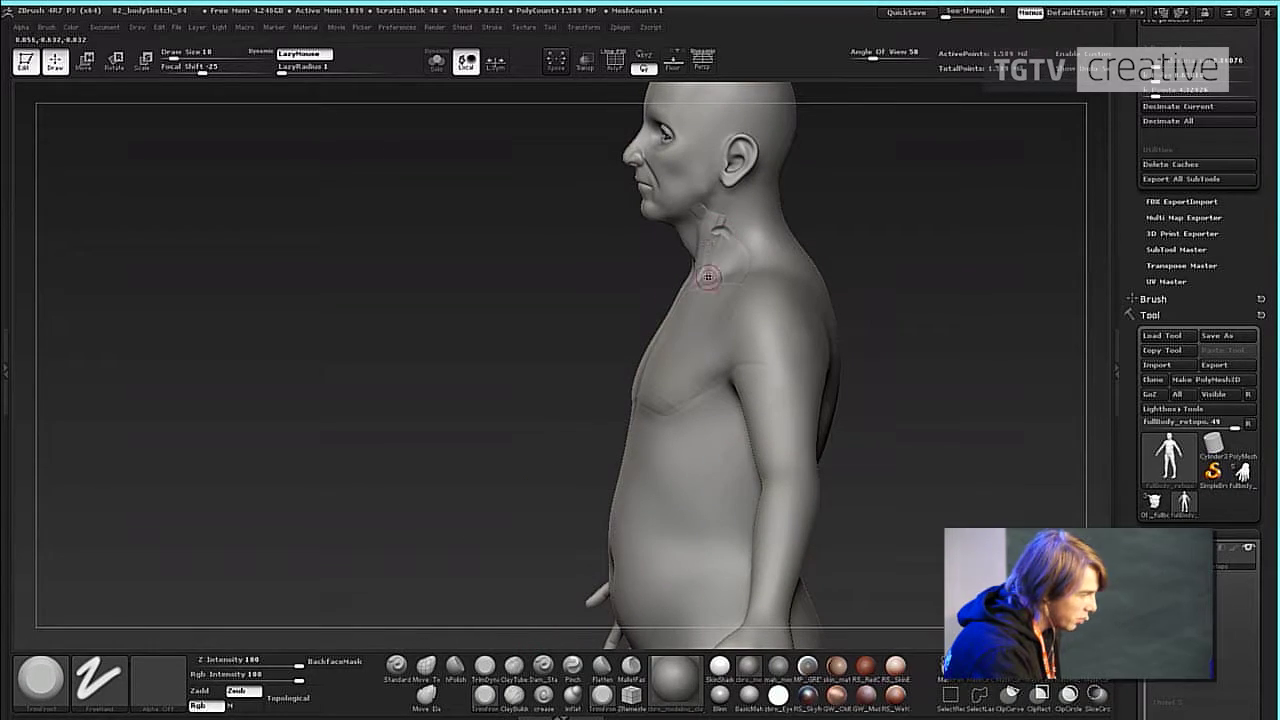
left_click_drag(708, 277, 717, 243, "shift")
mouse_move(857, 172)
left_mouse_down("alt")
mouse_move(903, 311)
mouse_move(972, 330)
left_mouse_up("alt")
key("ctrl+z")
left_click_drag(682, 425, 694, 374)
key("ctrl+z")
left_click(268, 664)
left_click_drag(268, 664, 233, 664)
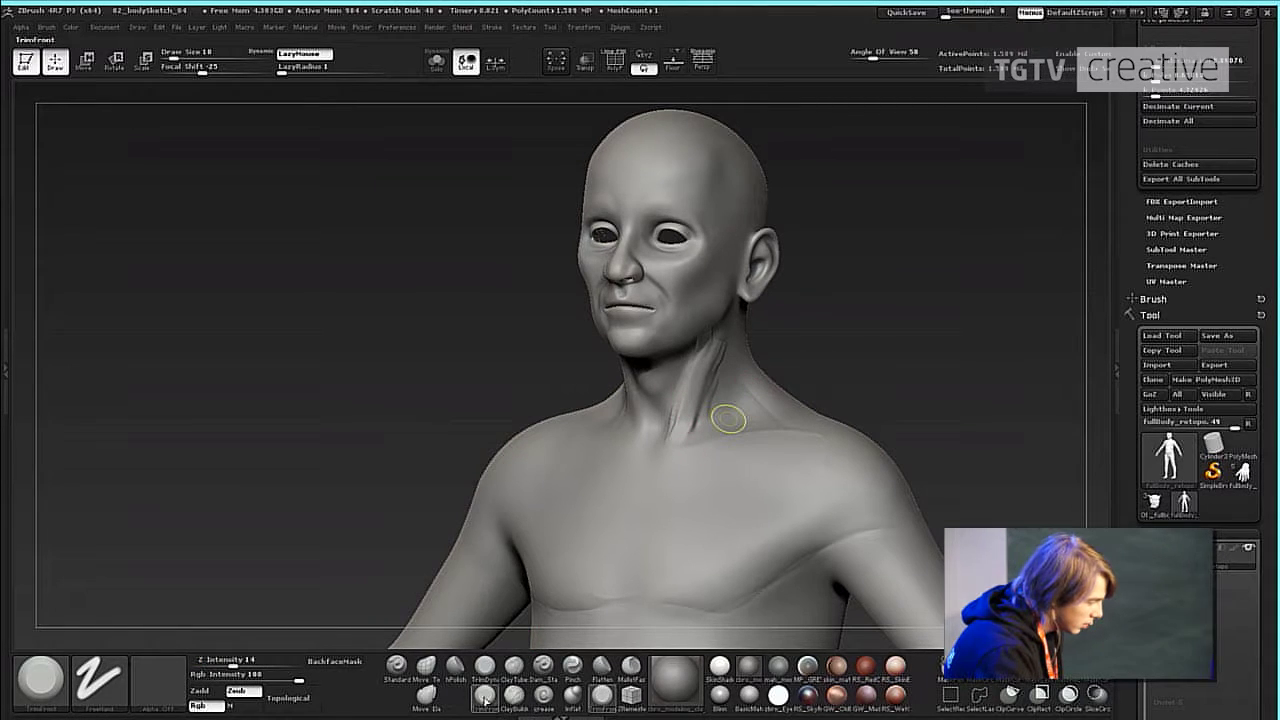
Flatten the muscle on the side of the neck with the TrimDynamic brush and smooth the strokes.
left_click(484, 665)
left_click_drag(710, 380, 700, 367)
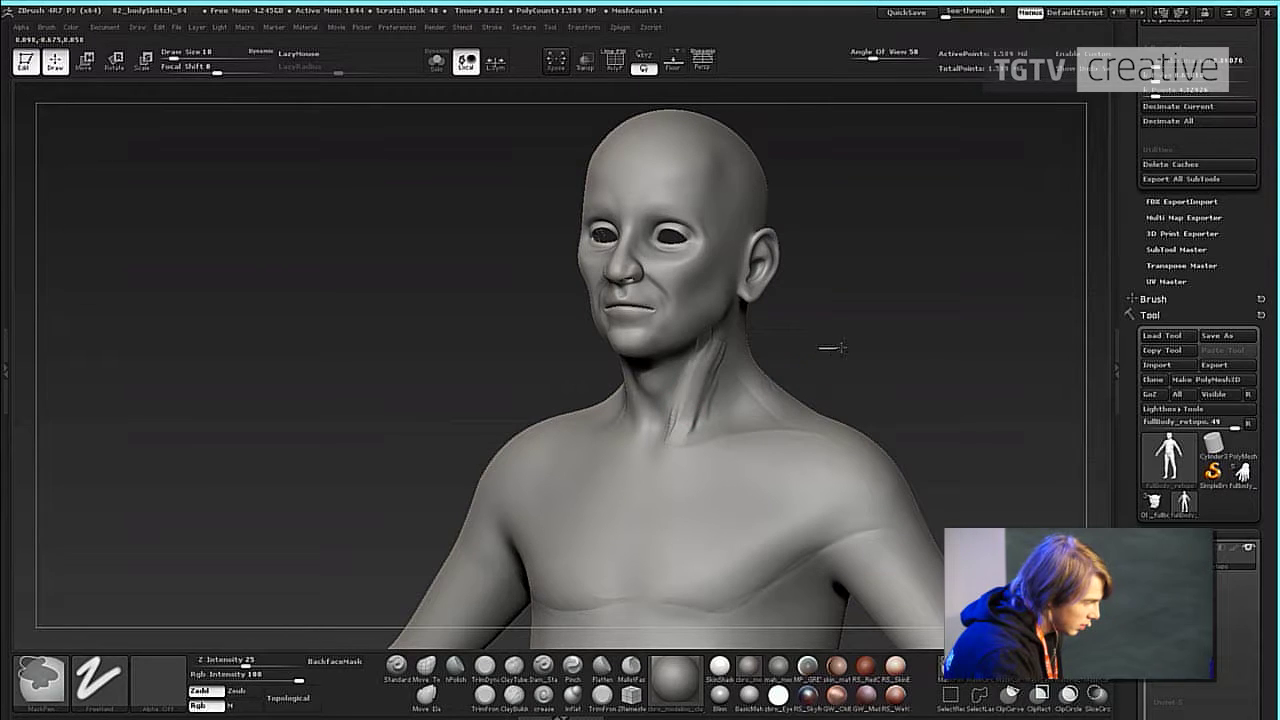
left_click_drag(837, 354, 639, 492)
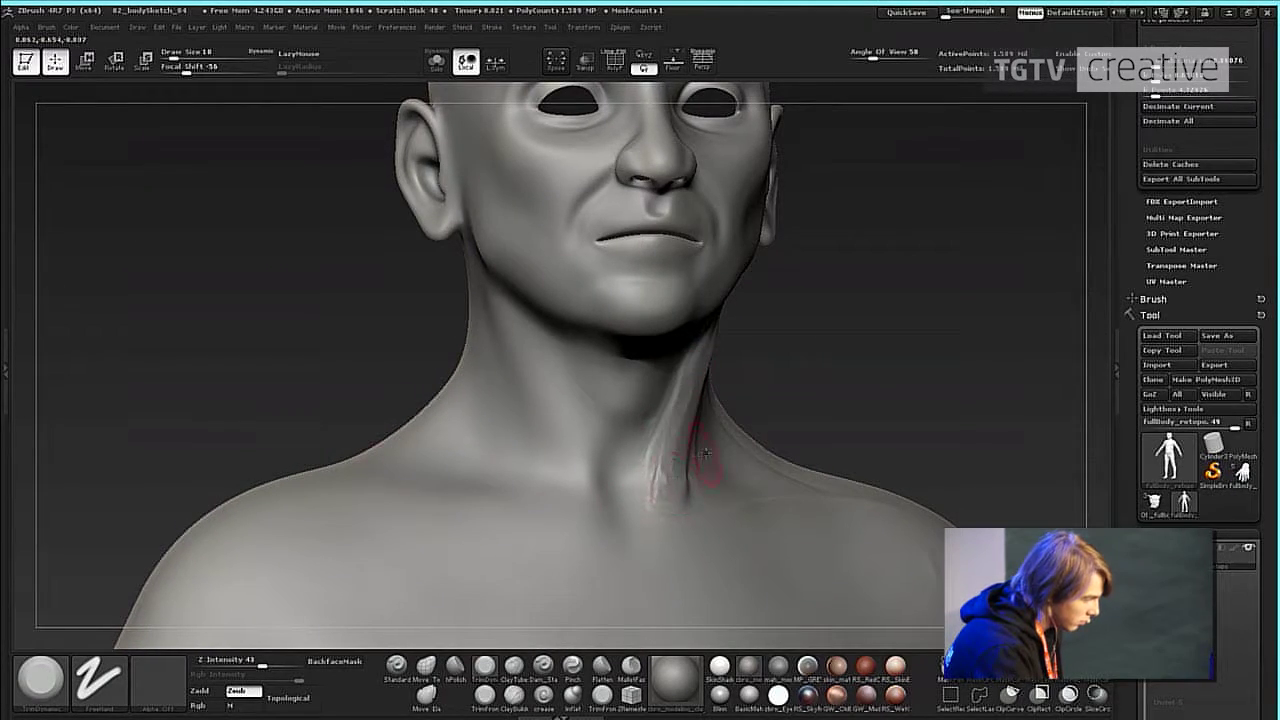
left_click_drag(780, 374, 700, 478)
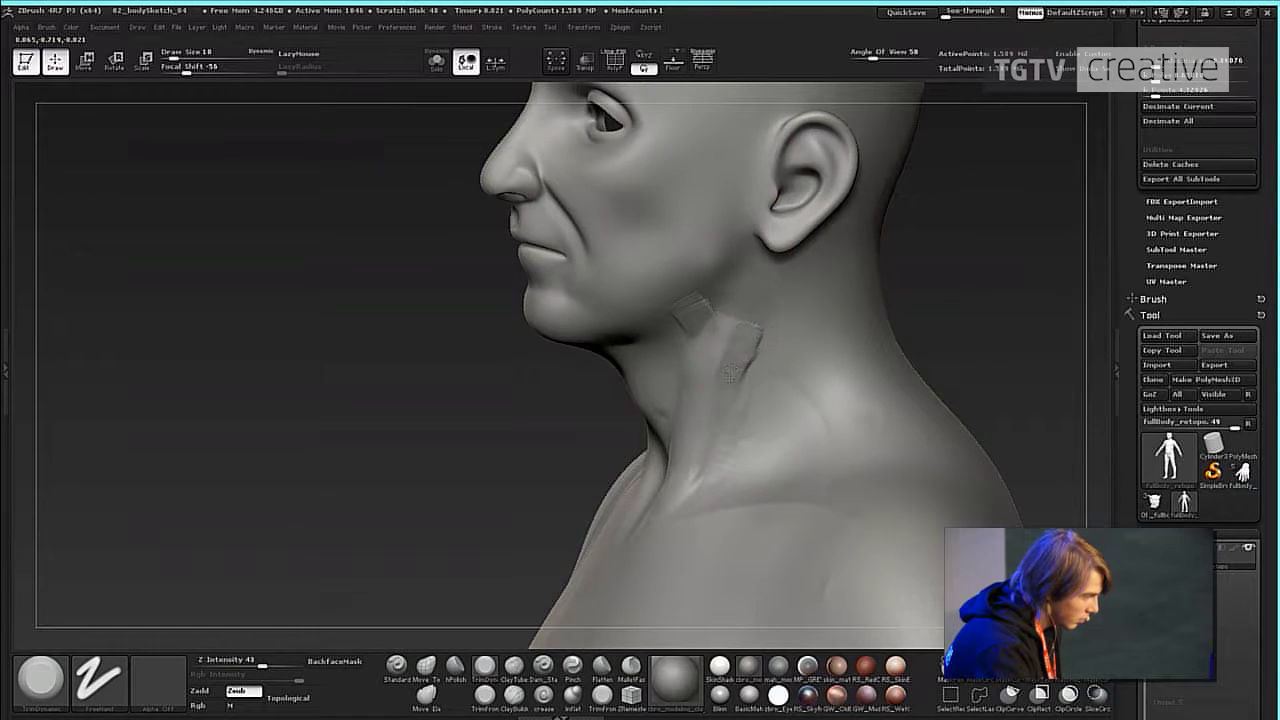
left_click_drag(730, 374, 726, 397, "shift")
right_click_drag(726, 397, 759, 349, "alt")
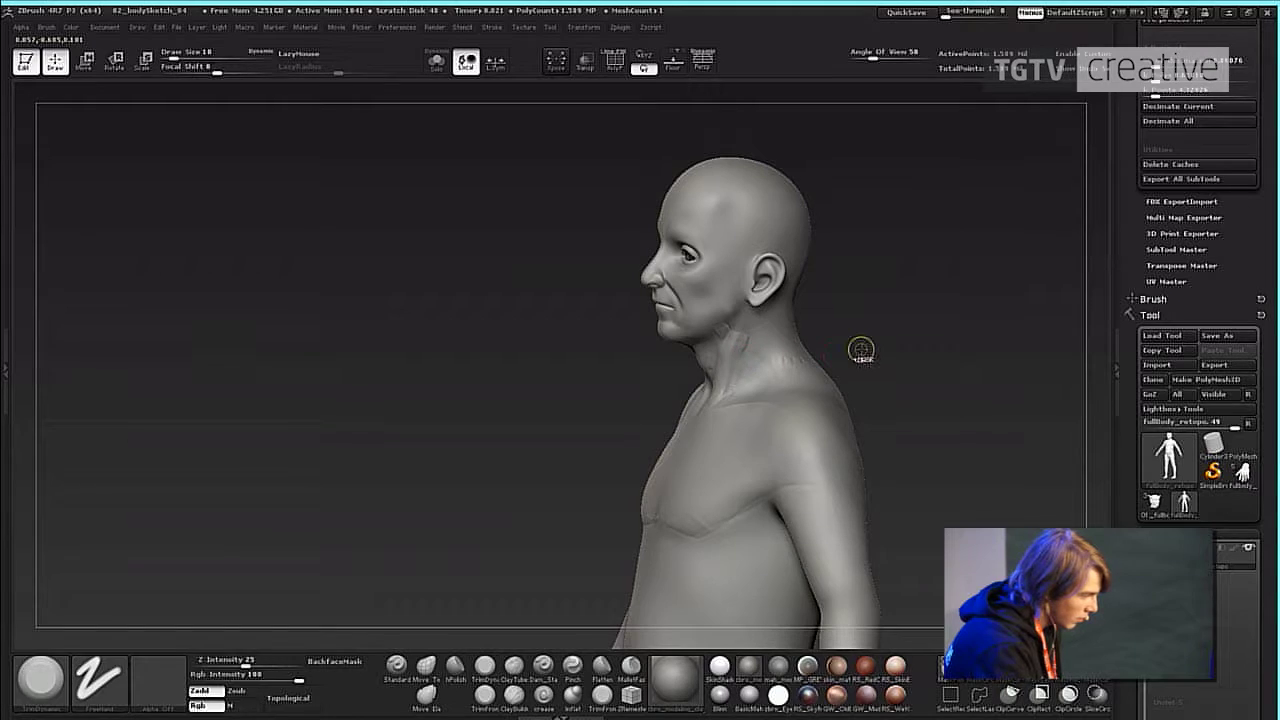
Open the ZBrush project 06_oldMan_mainSculpt_02 from the 3DProcess folder without saving the changes to the current project.
left_click_drag(860, 349, 888, 489)
key("alt+Tab")
key("alt+Tab")
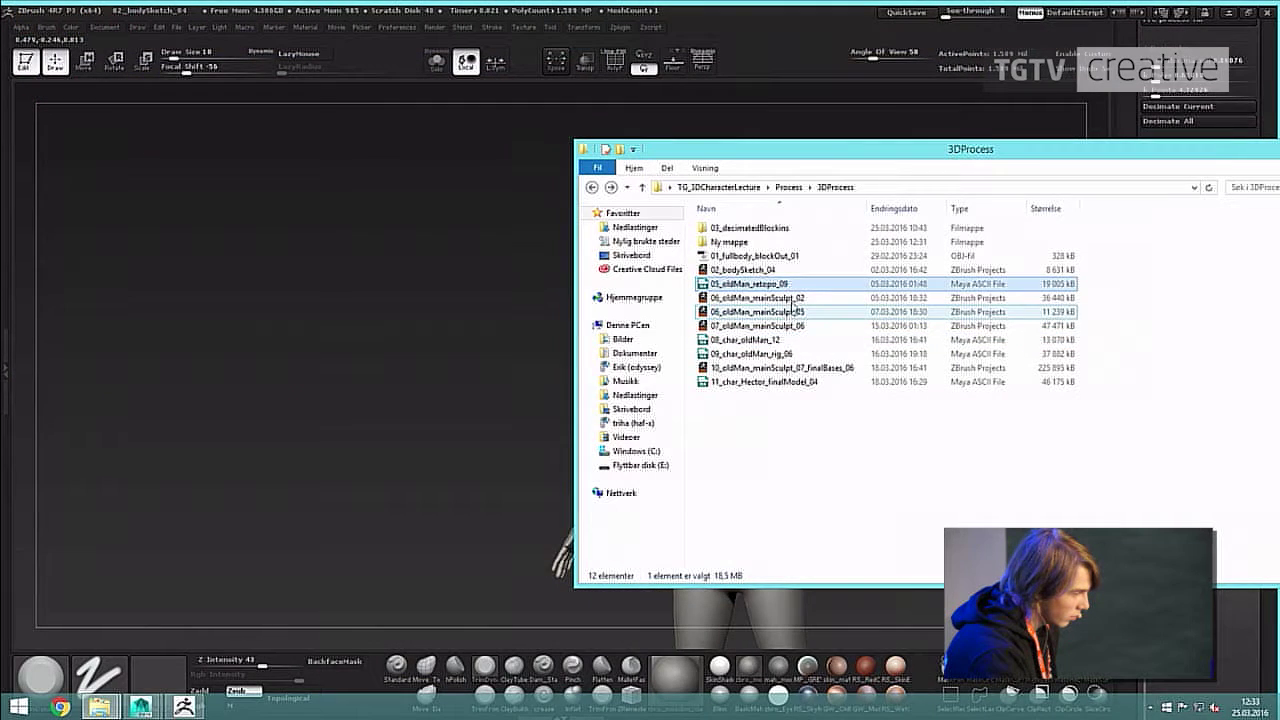
double_click(793, 298)
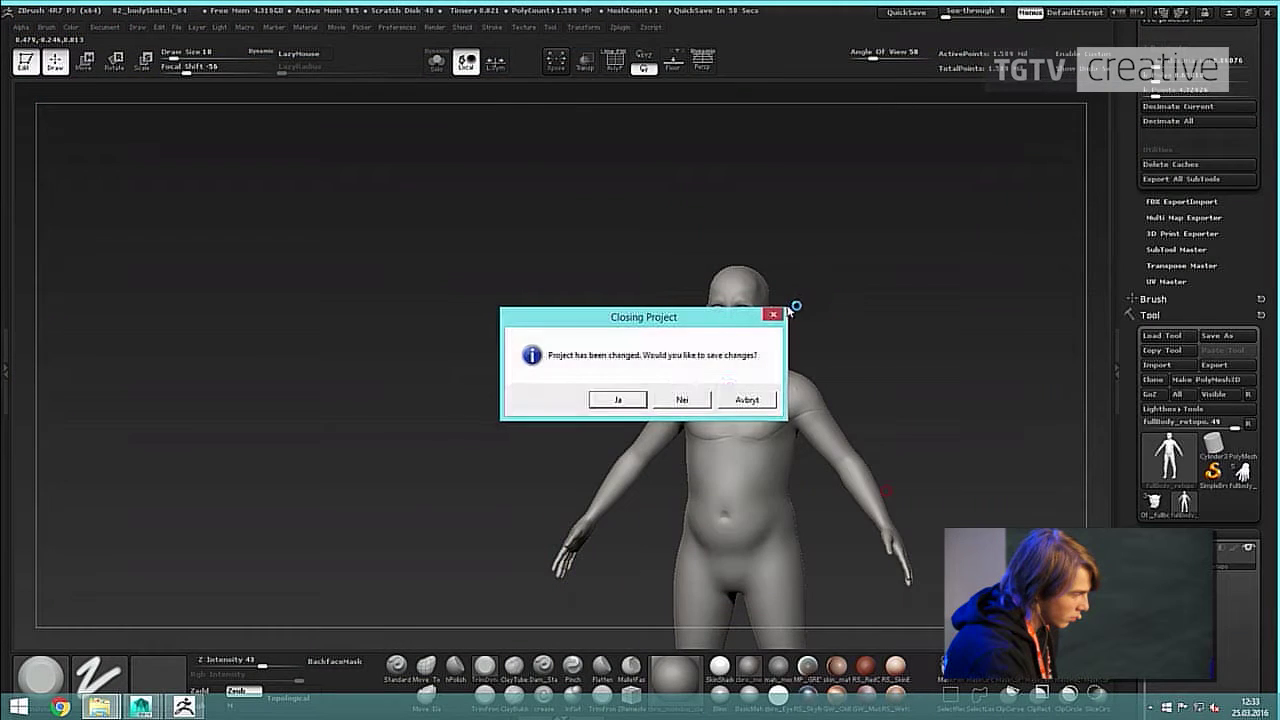
left_click(686, 400)
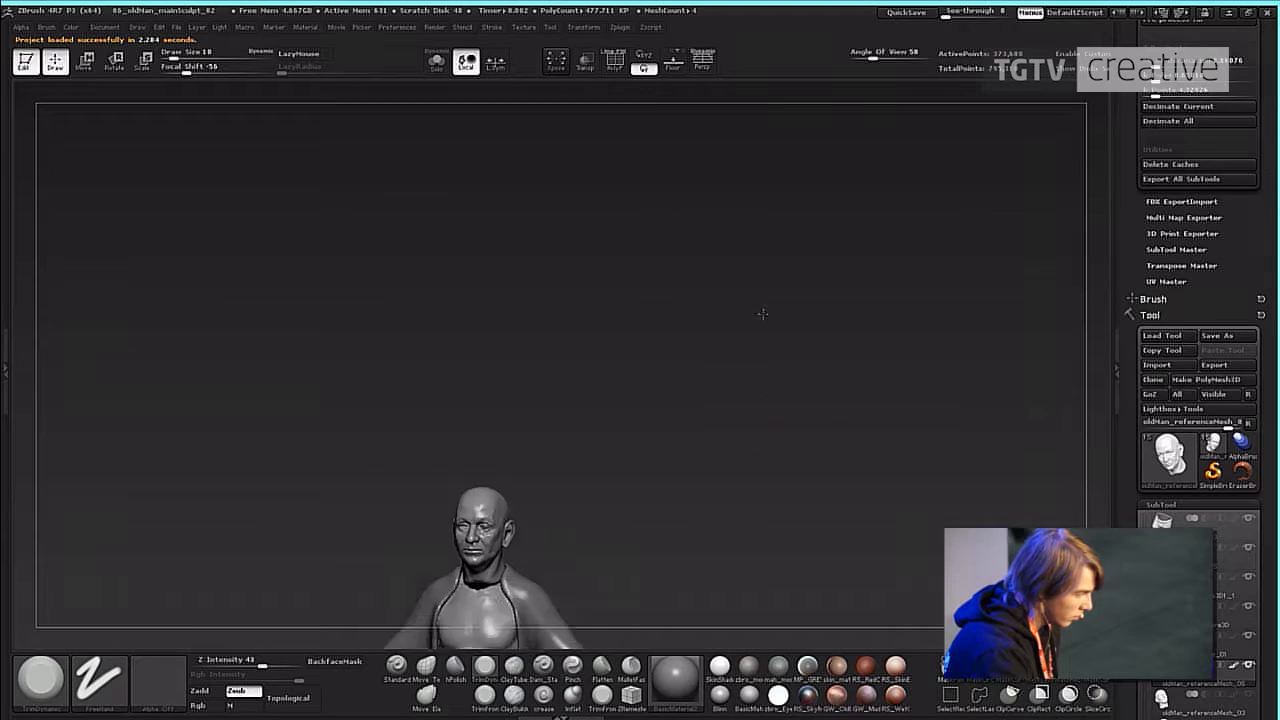
Select the body subtool oldMan_referenceMesh_04, isolate it with Solo and bring up its sculpt layers.
left_click_drag(773, 328, 803, 371)
left_click(619, 362, "alt")
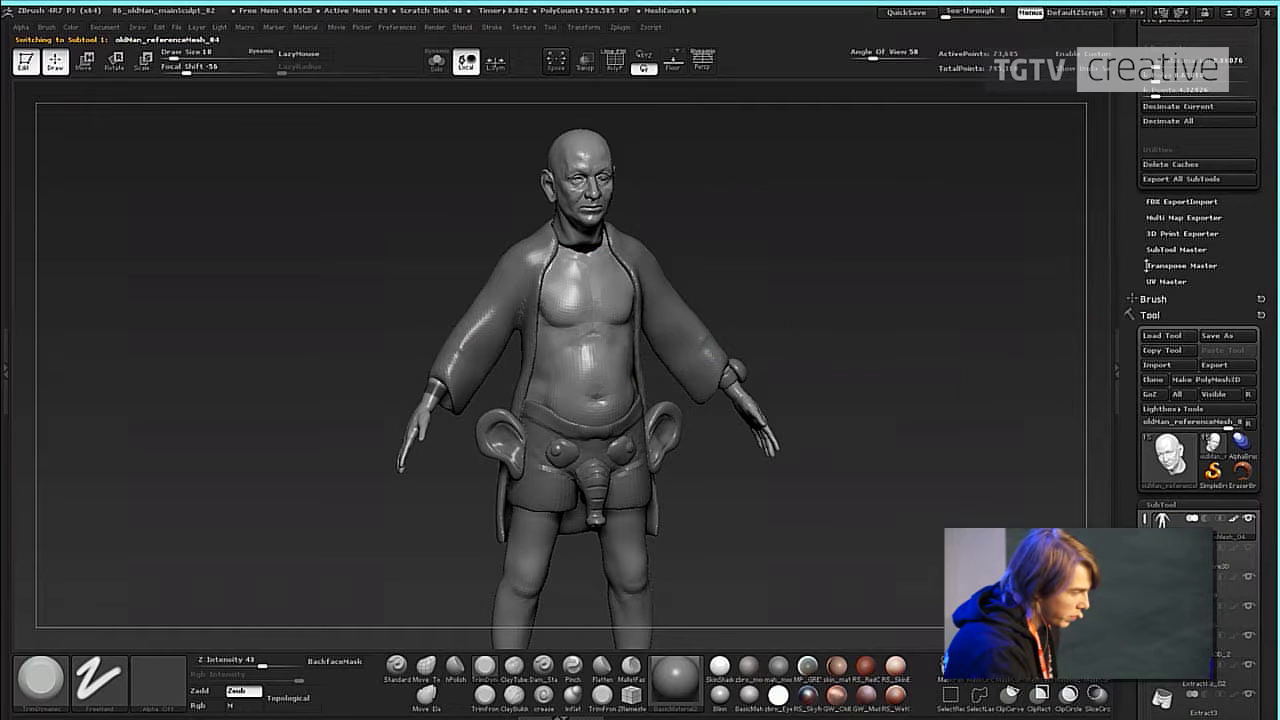
left_click(436, 62)
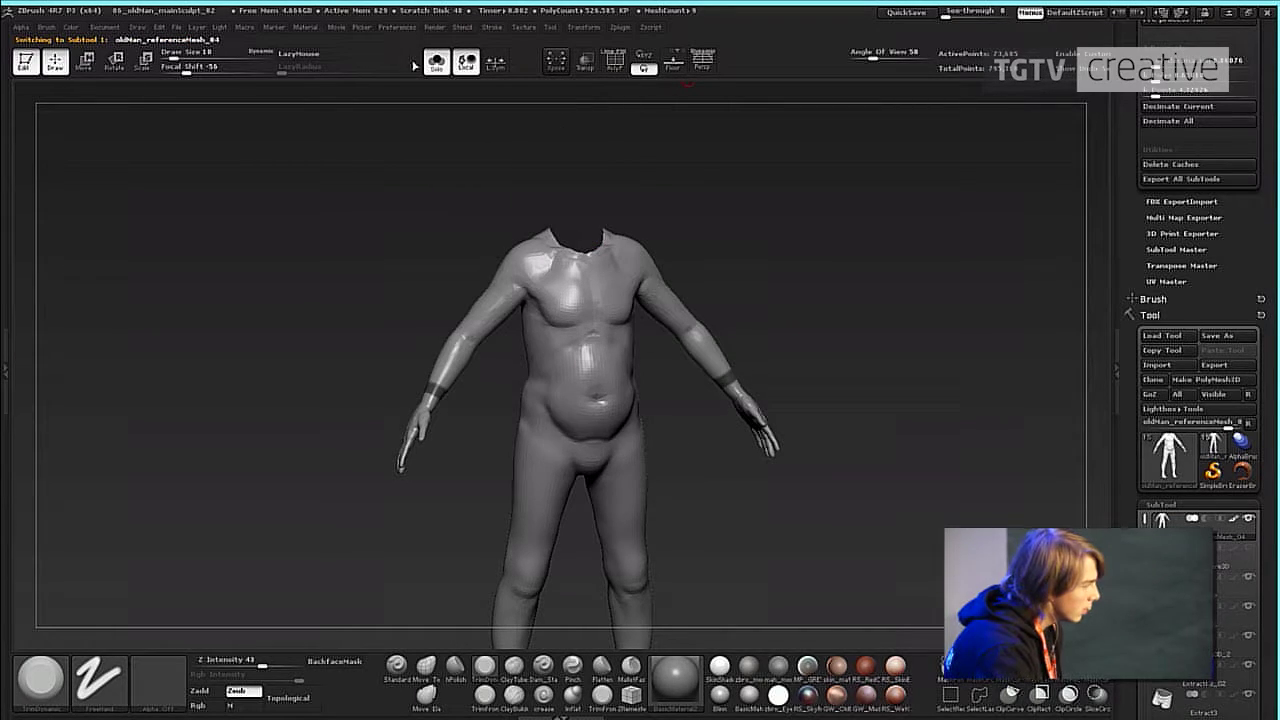
left_click(436, 62)
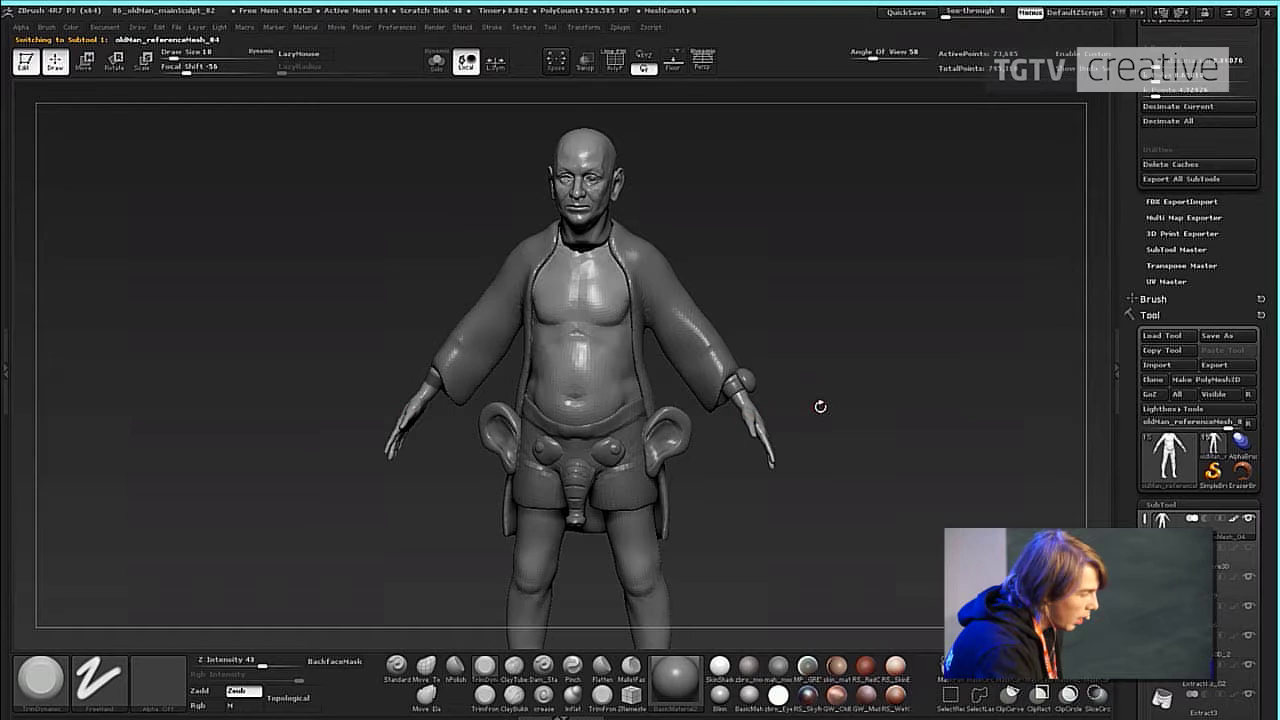
left_click(436, 62)
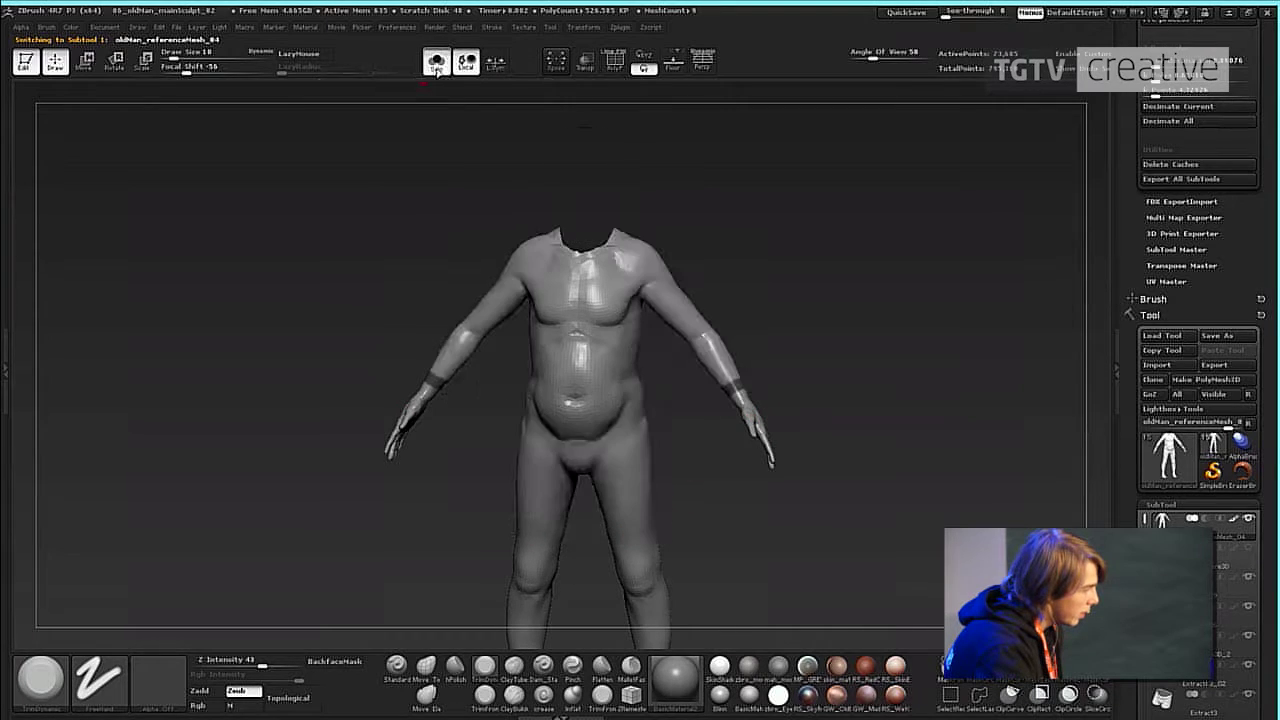
mouse_move(789, 277)
left_mouse_down()
mouse_move(840, 288)
mouse_move(794, 323)
mouse_move(871, 328)
left_mouse_up()
left_click_drag(966, 410, 920, 488, "alt")
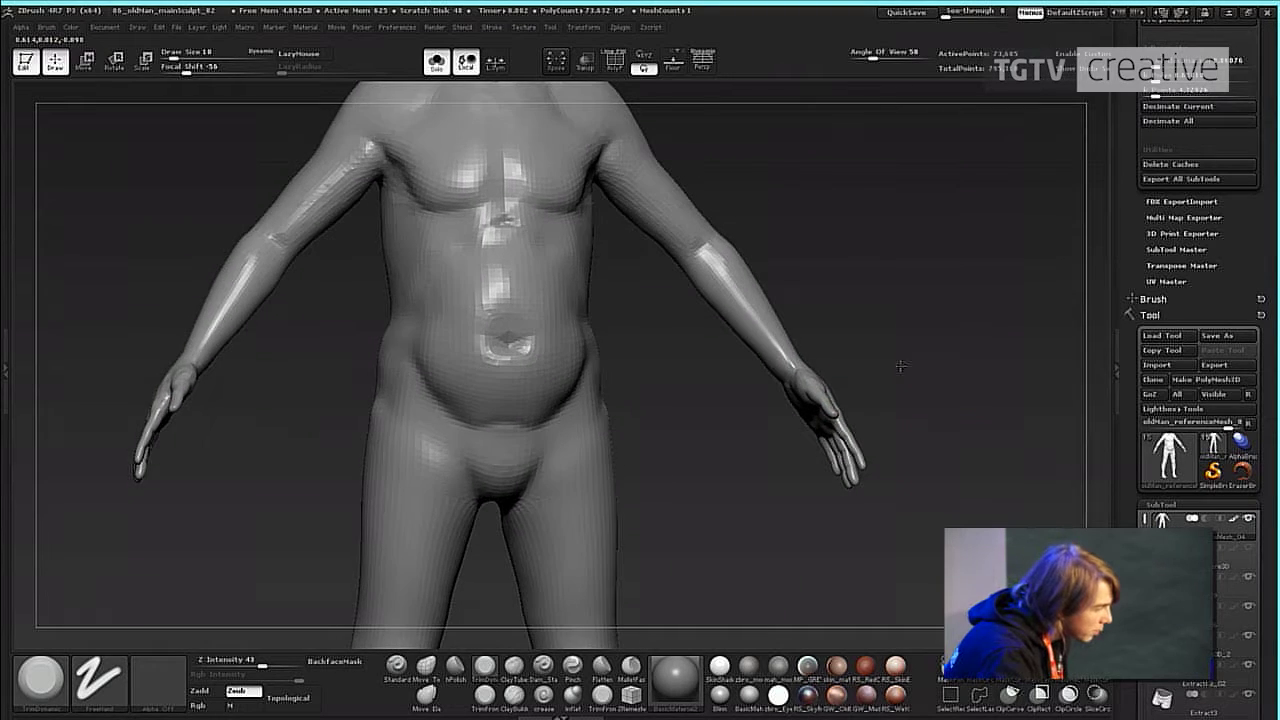
left_click_drag(897, 366, 945, 427)
scroll(1276, 492, "down", 10)
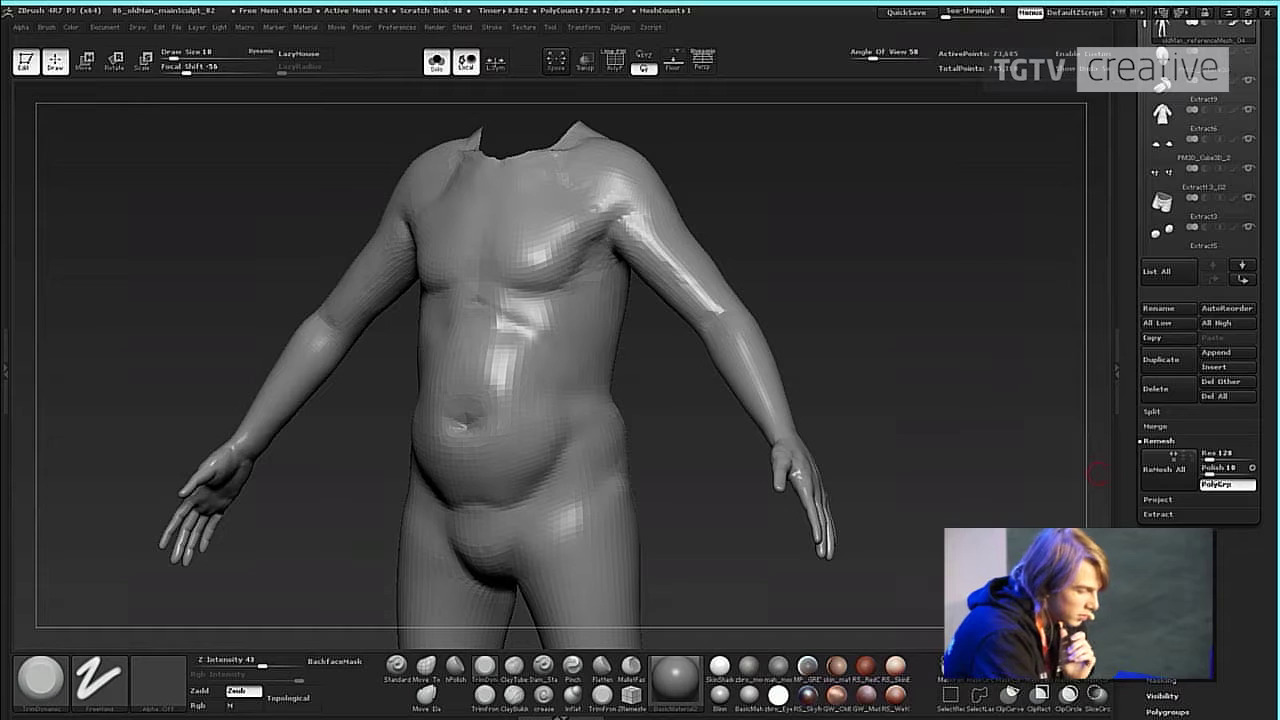
scroll(1243, 226, "down", 5)
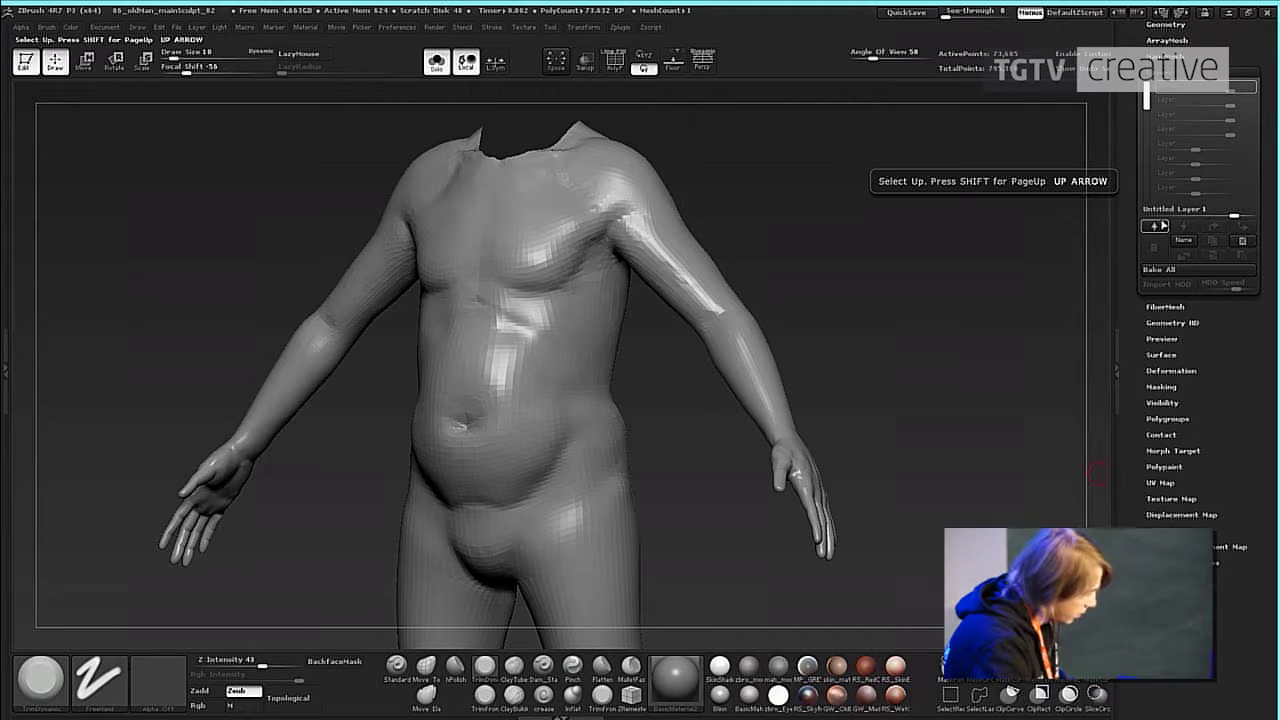
Toggle the body's sculpt layers off and on to compare the body shape with and without them.
left_click(1155, 226)
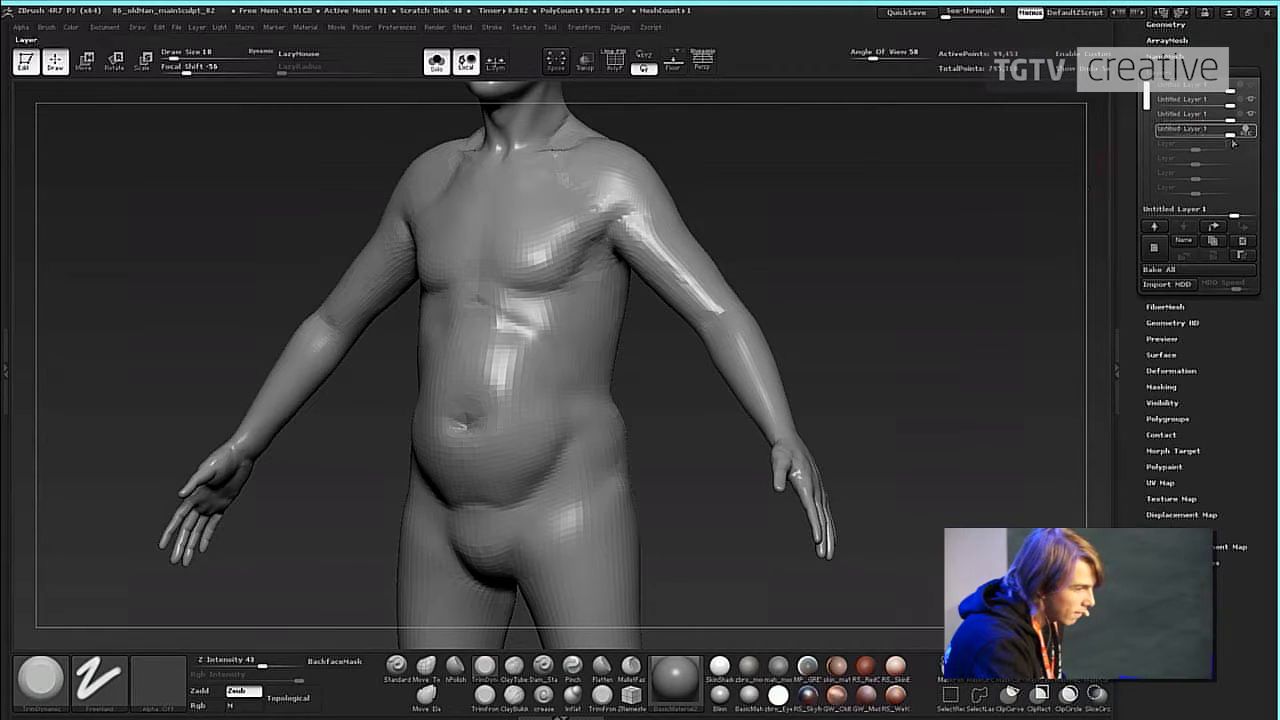
left_click(1253, 131)
left_click(1251, 117)
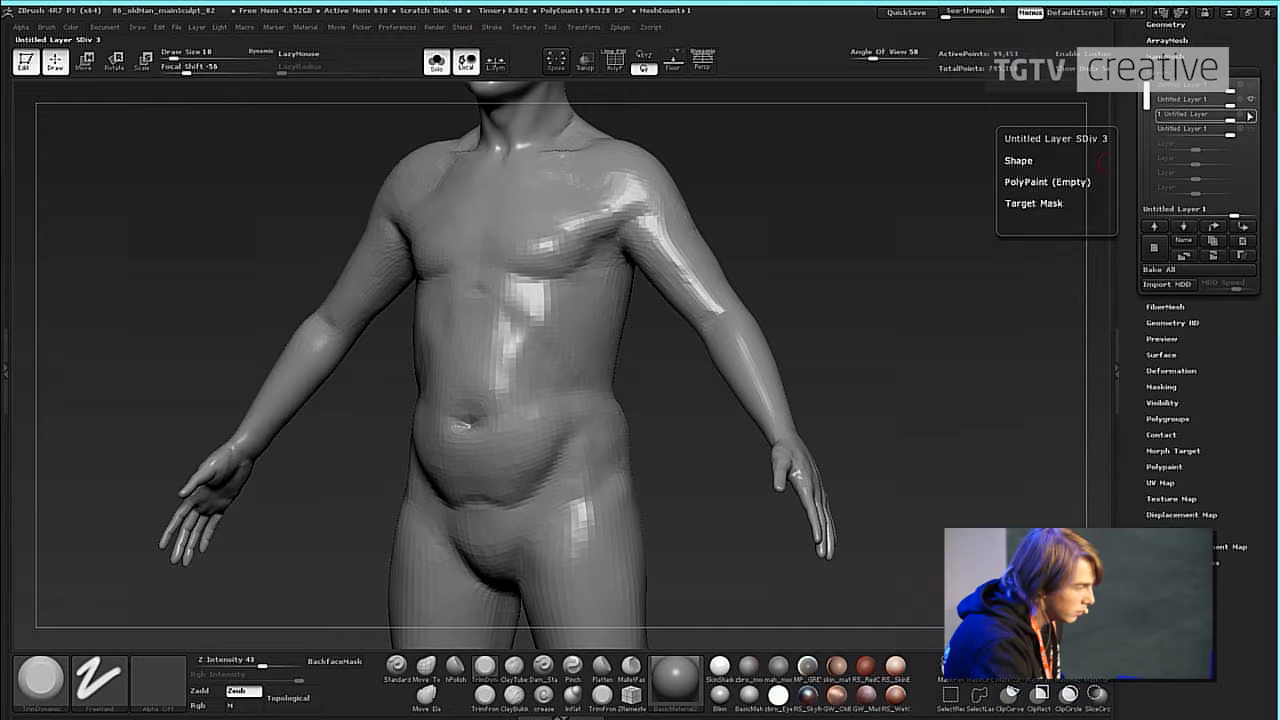
left_click(1250, 103)
left_click_drag(982, 258, 980, 172)
left_click(1251, 115)
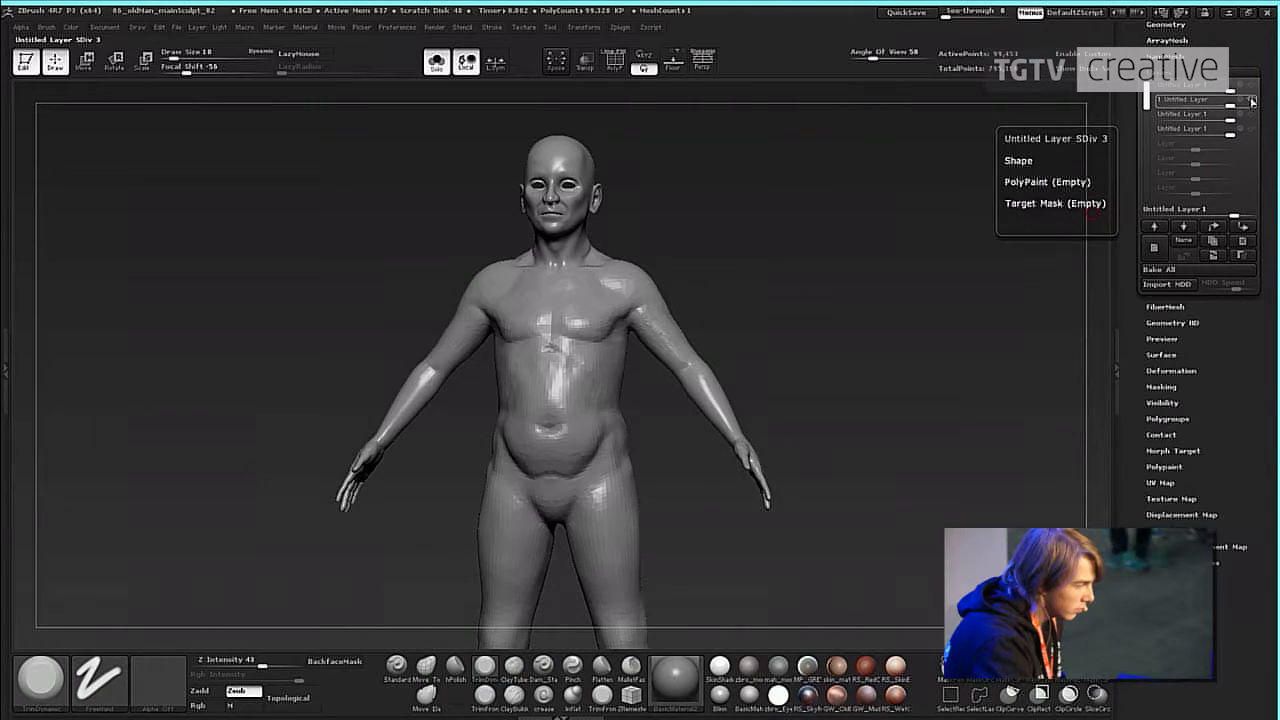
left_click(1251, 130)
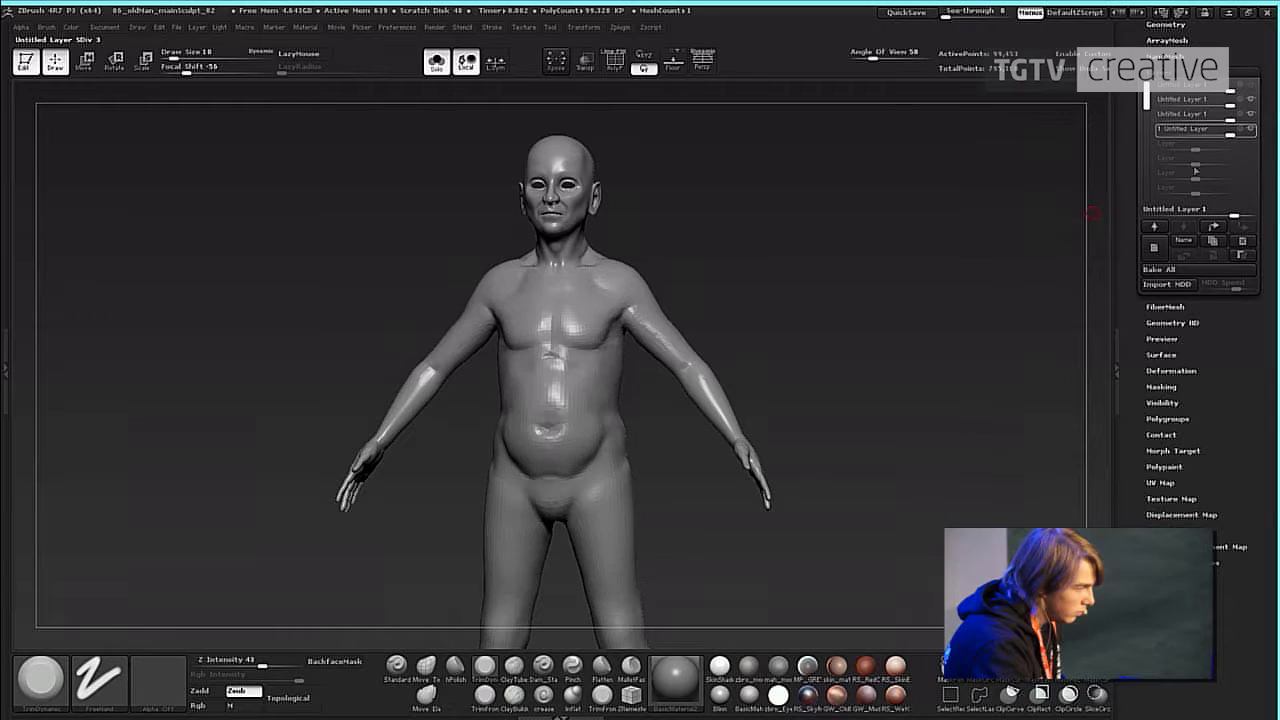
Examine the body together with its clothing, add a new sculpt layer to it and isolate it again with Solo.
left_click_drag(938, 284, 871, 364)
left_click(436, 62)
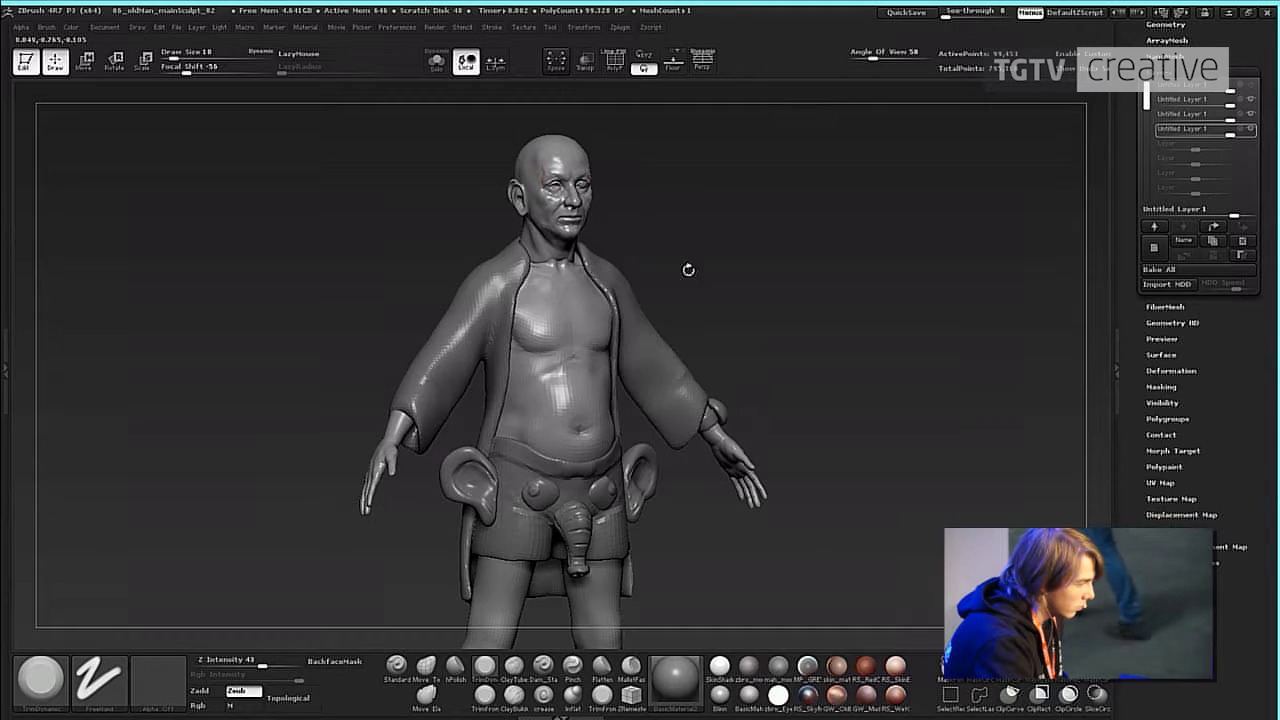
left_click_drag(756, 340, 795, 331)
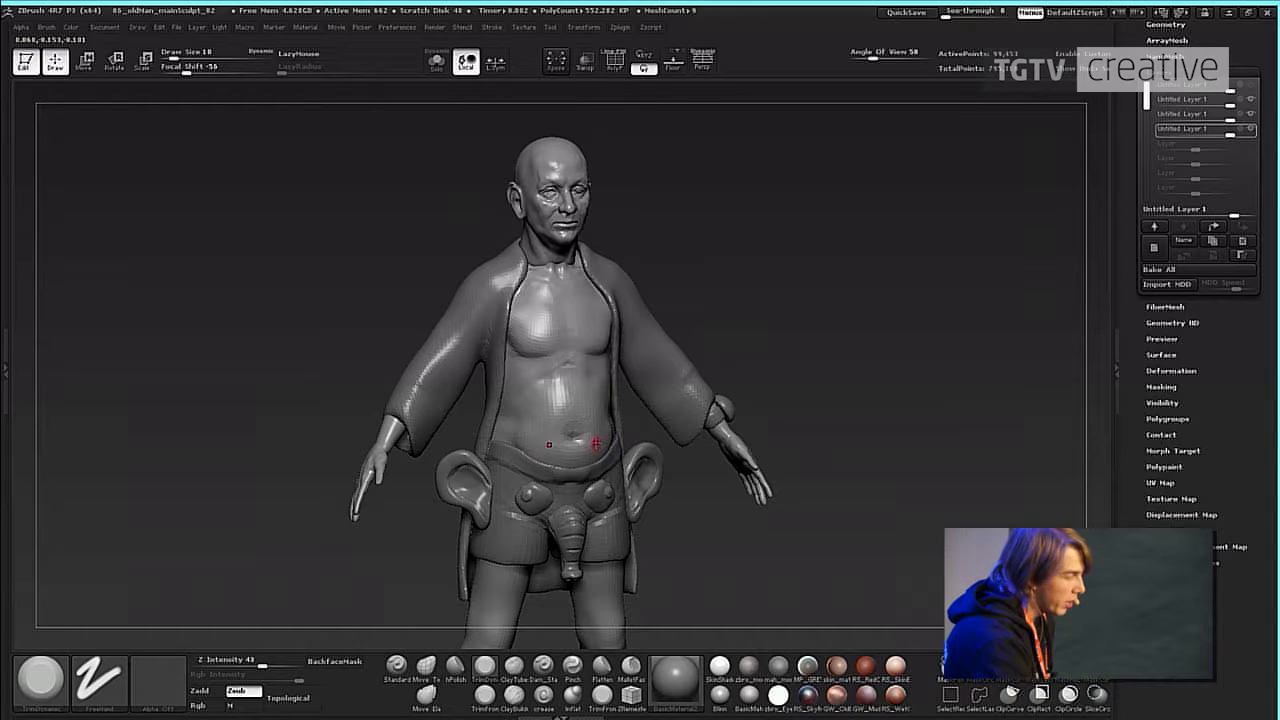
left_click(590, 432)
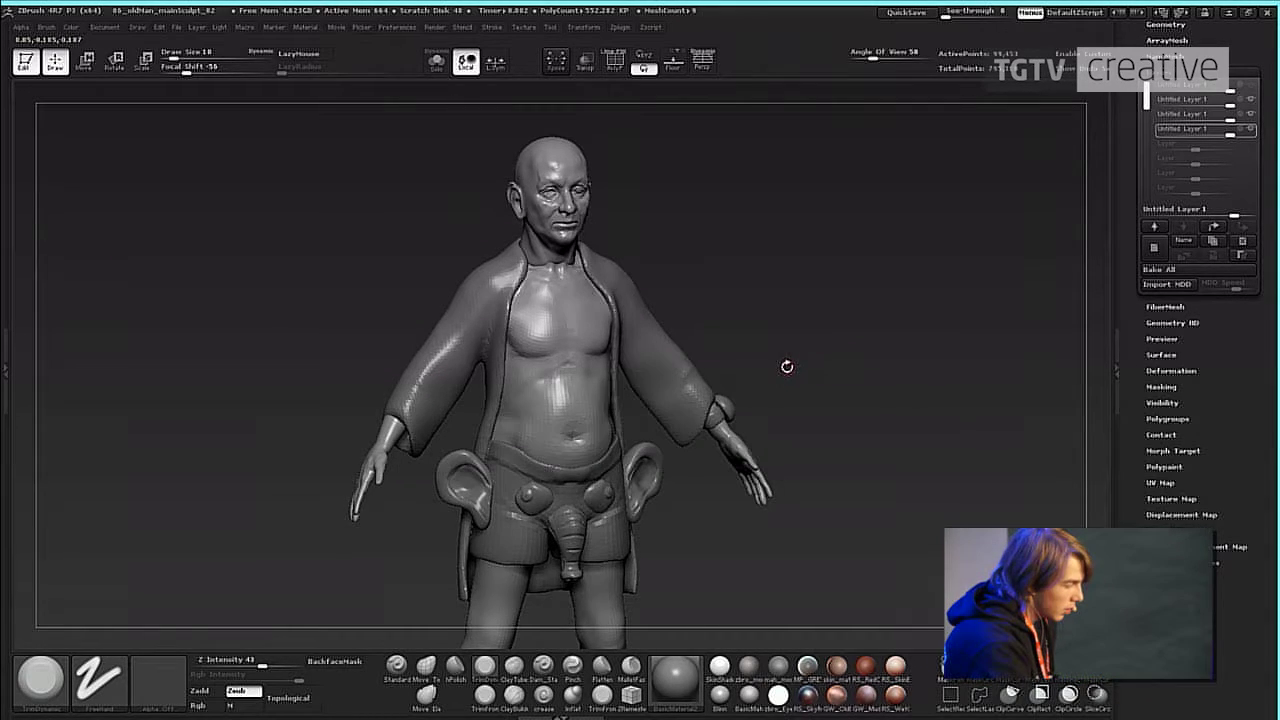
left_click(585, 436)
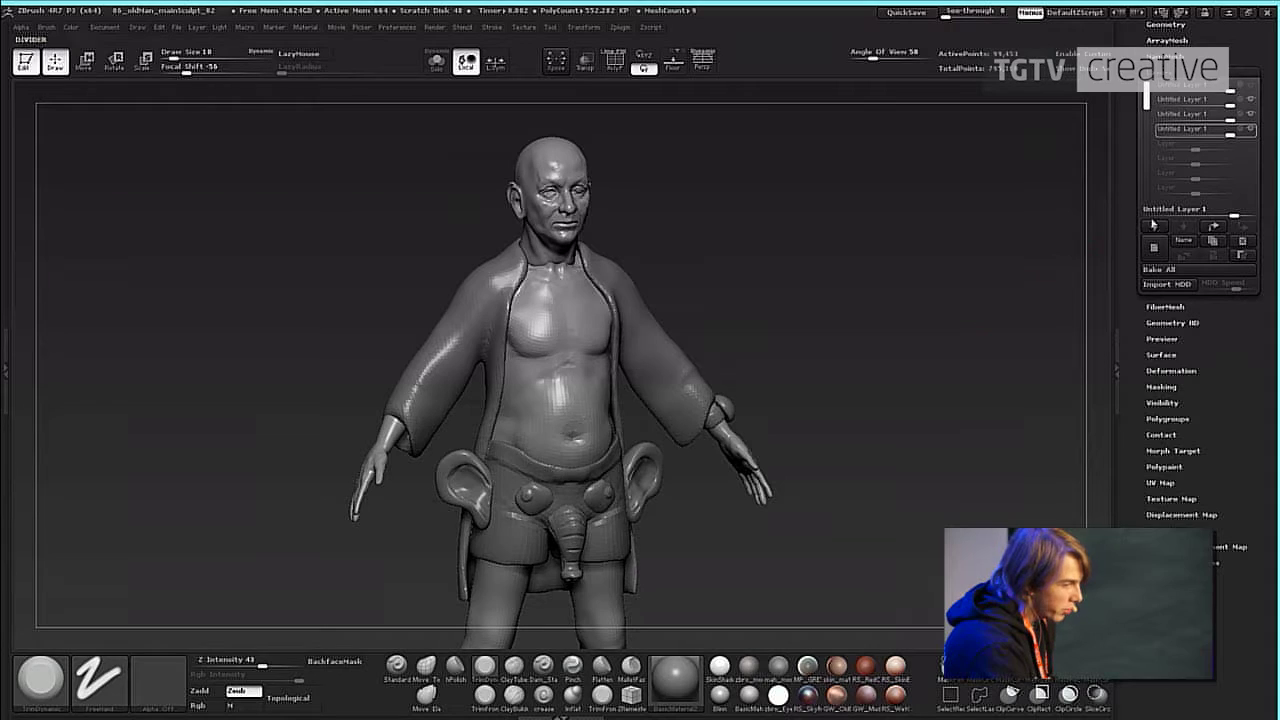
left_click(1147, 252)
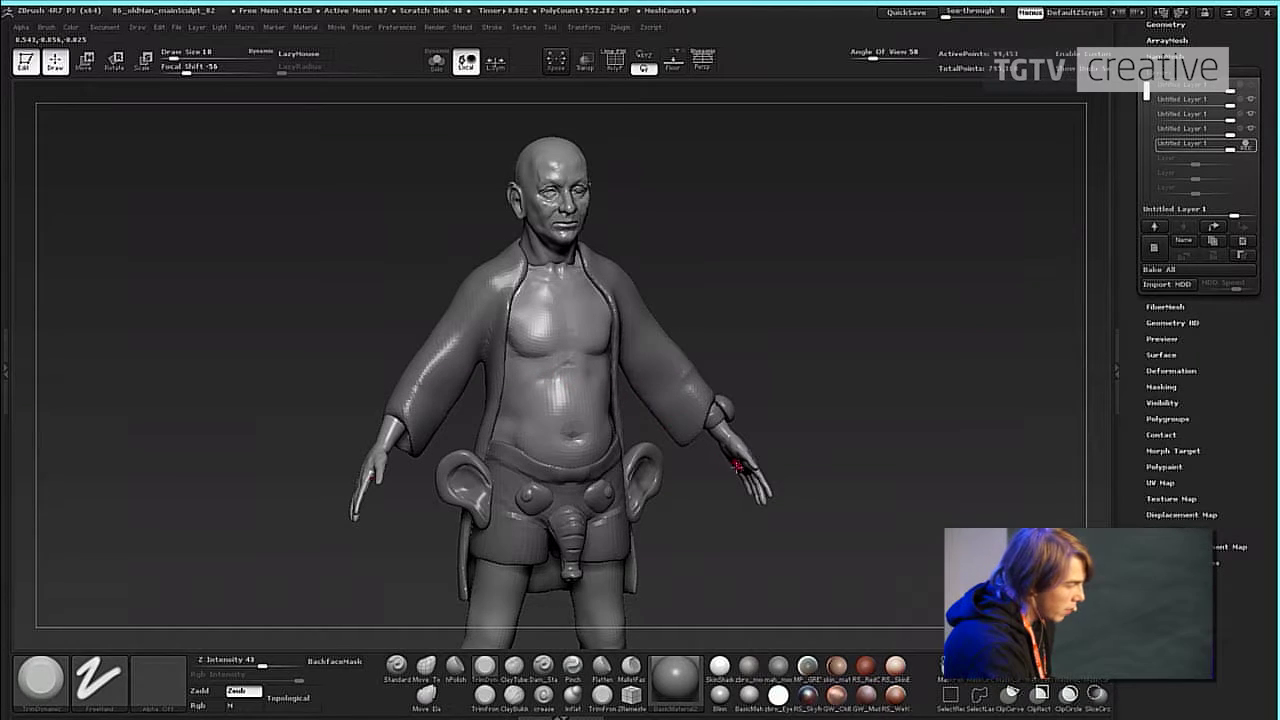
left_click(436, 62)
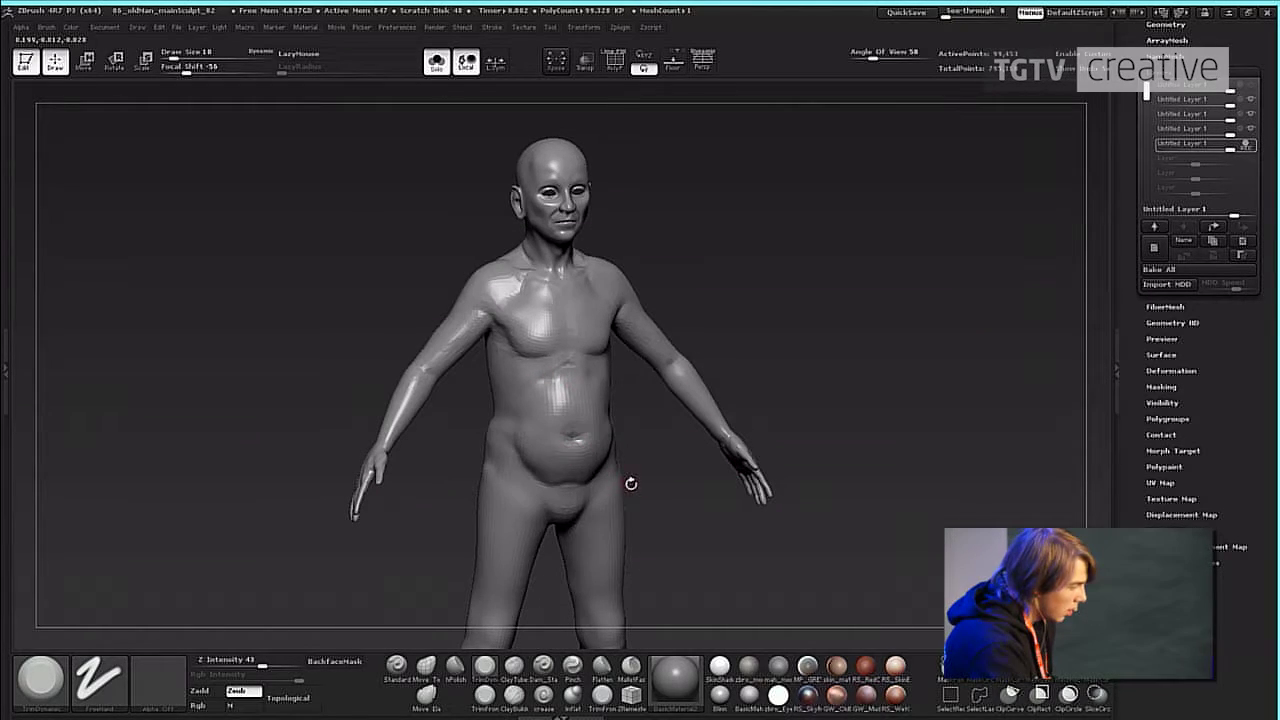
Set the Draw Size to 37 and mask the hips and upper thighs in the shape of shorts.
key("s")
mouse_move(579, 479)
left_mouse_down()
mouse_move(591, 481)
mouse_move(582, 499)
mouse_move(560, 508)
left_mouse_up()
left_click_drag(634, 526, 540, 530)
mouse_move(600, 515)
left_mouse_down("ctrl")
mouse_move(586, 534)
mouse_move(617, 509)
mouse_move(598, 484)
mouse_move(632, 465)
mouse_move(608, 504)
mouse_move(618, 436)
mouse_move(650, 440)
mouse_move(700, 490)
mouse_move(650, 490)
mouse_move(692, 502)
mouse_move(480, 523)
left_mouse_up("ctrl")
mouse_move(643, 503)
left_mouse_down("ctrl")
mouse_move(668, 517)
mouse_move(606, 531)
mouse_move(606, 545)
mouse_move(708, 523)
mouse_move(658, 517)
mouse_move(660, 532)
left_mouse_up("ctrl")
mouse_move(765, 535)
left_mouse_down()
mouse_move(608, 503)
mouse_move(603, 534)
mouse_move(632, 538)
left_mouse_up()
left_click_drag(720, 514, 676, 512, "ctrl")
left_click_drag(597, 531, 1028, 460)
mouse_move(751, 423)
left_mouse_down("ctrl")
mouse_move(735, 418)
mouse_move(814, 434)
left_mouse_up("ctrl")
Hide the other subtools and extract the masked hip and thigh area as a new shorts subtool.
scroll(1160, 220, "up", 5)
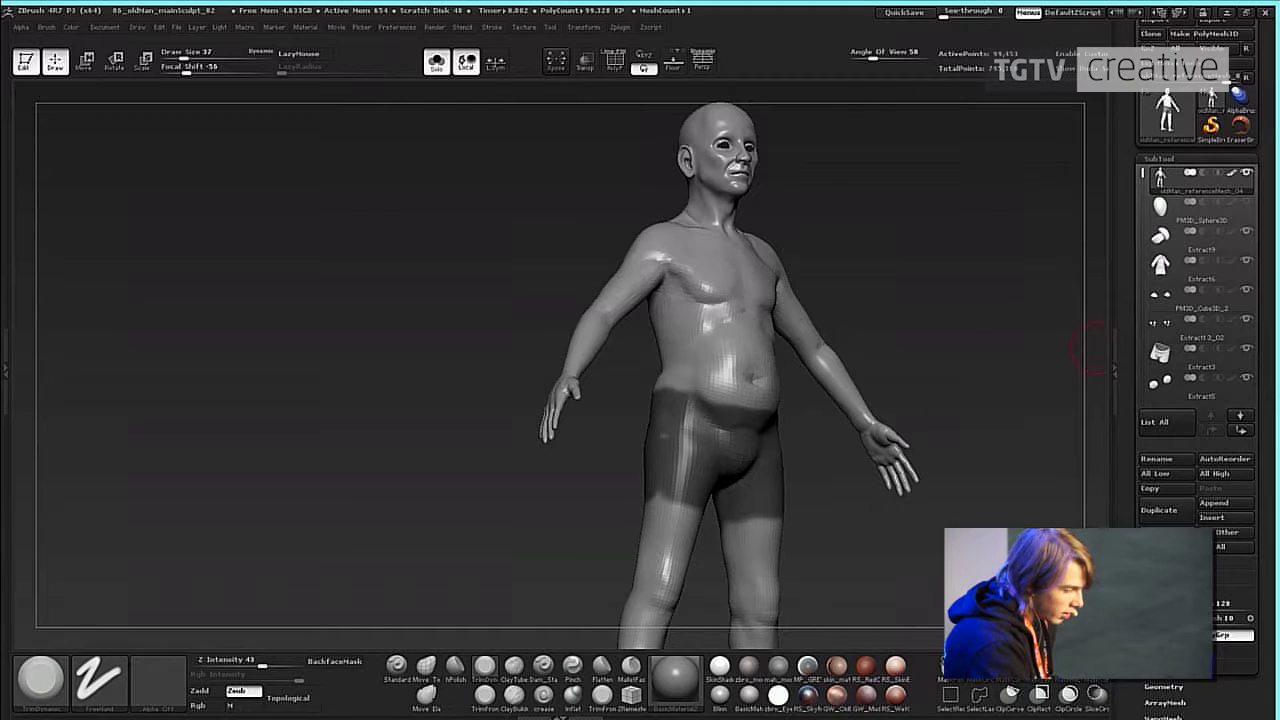
left_click(1162, 666)
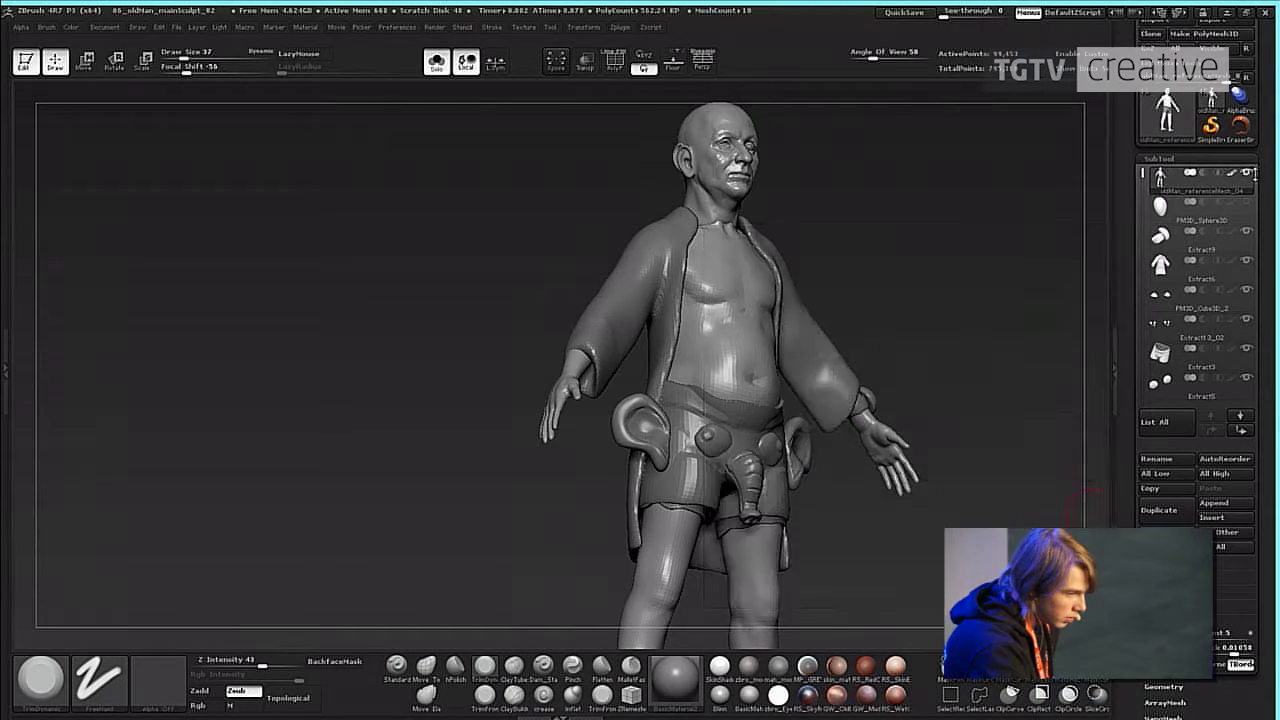
left_click(1249, 234)
left_click(1248, 262)
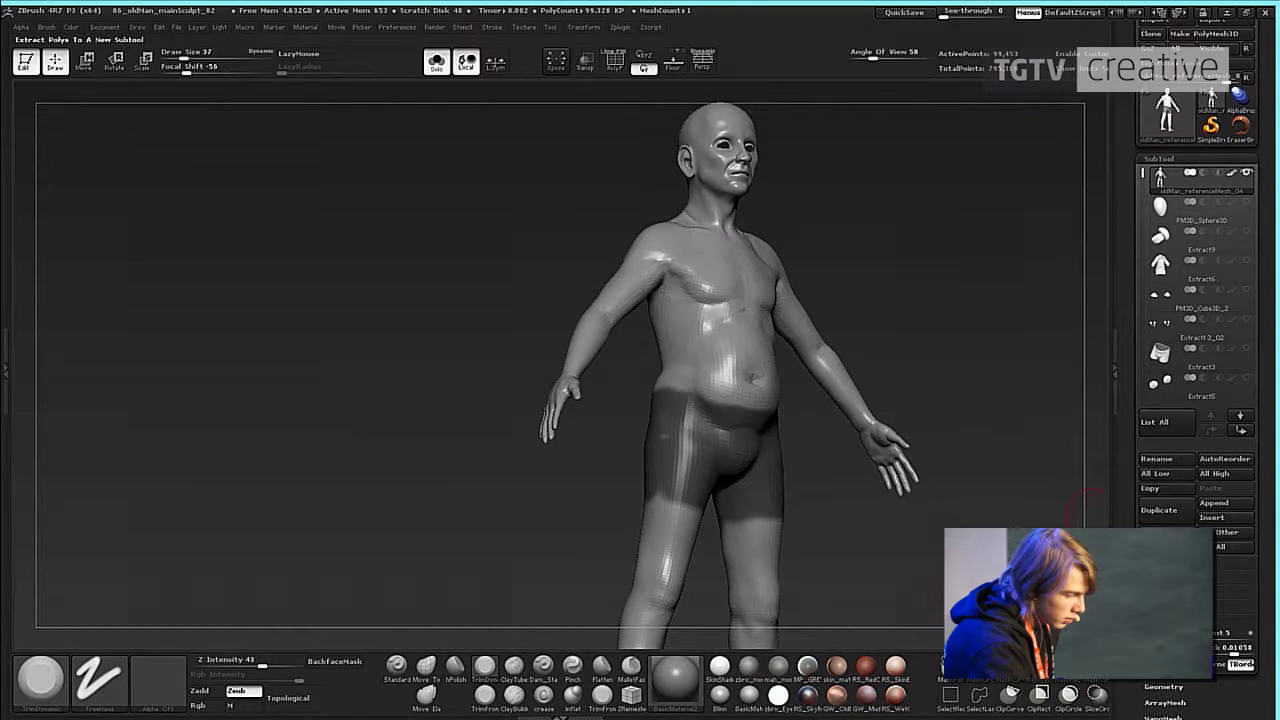
left_click_drag(946, 530, 900, 610)
left_click(1167, 640)
left_click(1027, 509)
left_click(1157, 664)
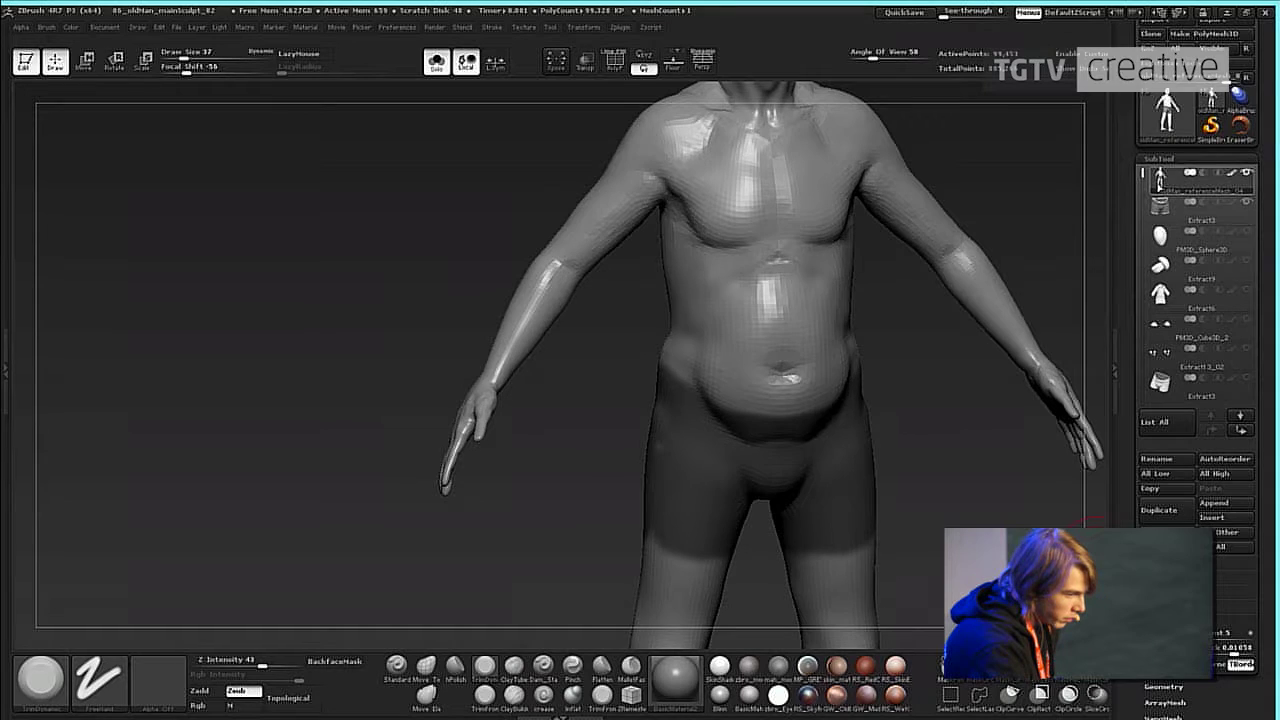
Select the extracted shorts subtool, clear its mask and turn off Solo to show it on the body.
left_click(1167, 208)
left_click(960, 415, "ctrl")
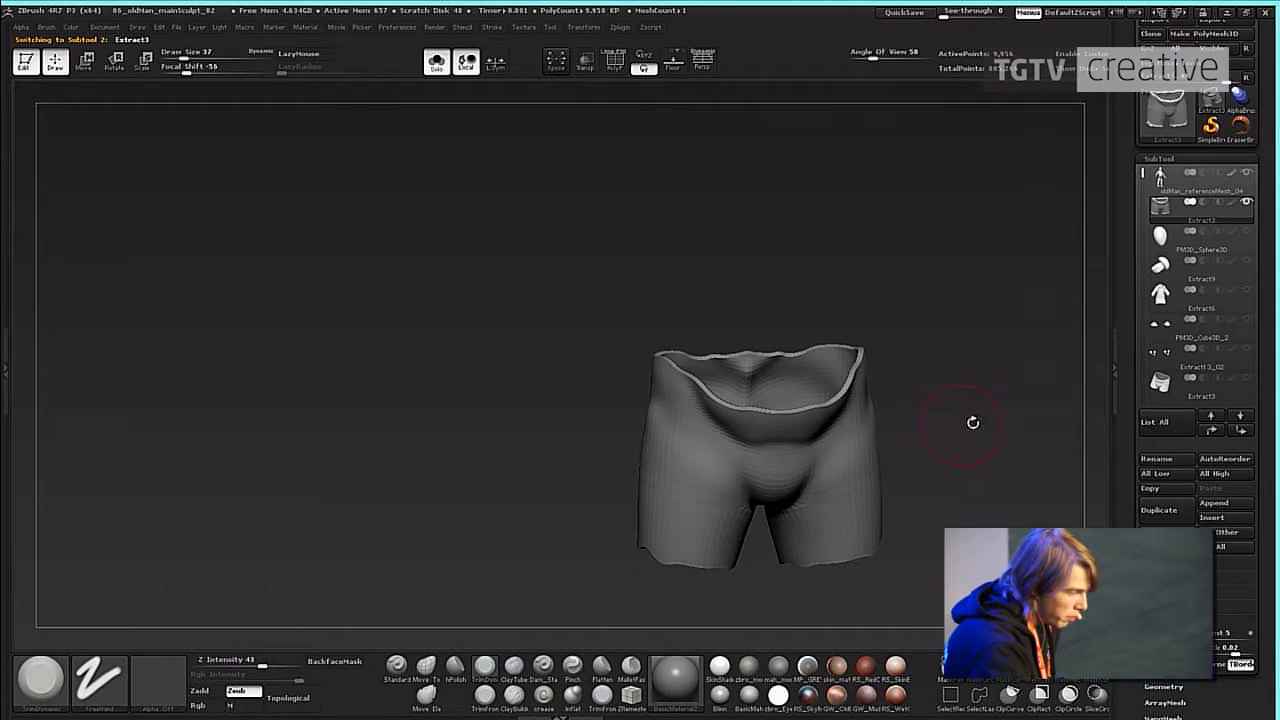
left_click(440, 65)
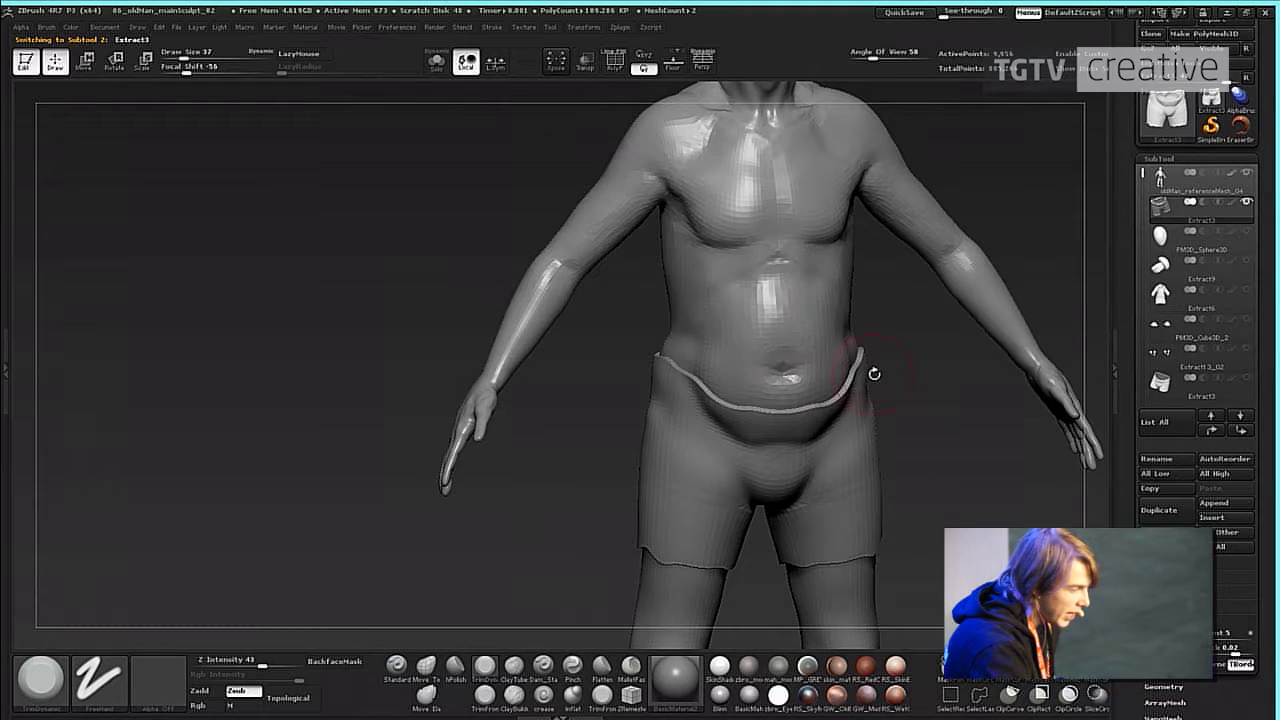
Smooth the waistband and leg-opening edges of the extracted shorts.
left_click_drag(876, 372, 902, 388)
left_click_drag(800, 400, 705, 388, "shift")
left_click_drag(815, 392, 660, 372, "shift")
left_click_drag(640, 550, 700, 558, "shift")
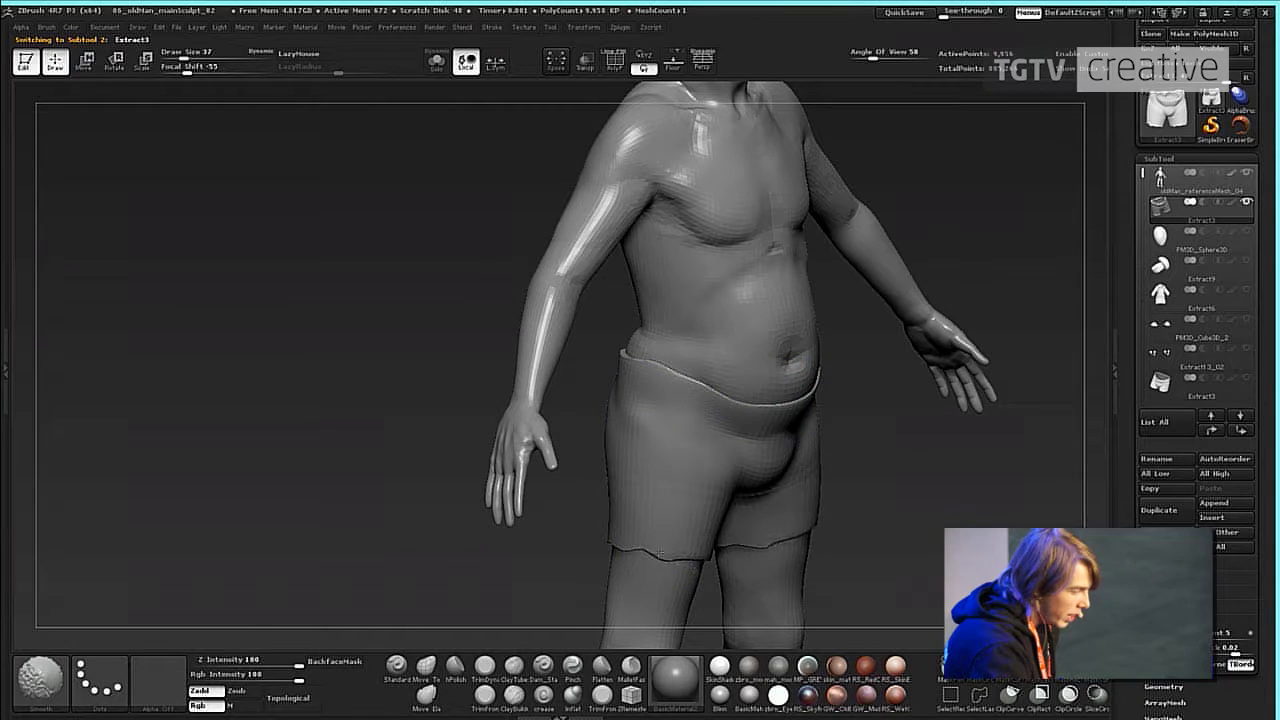
left_click_drag(891, 471, 896, 486, "shift")
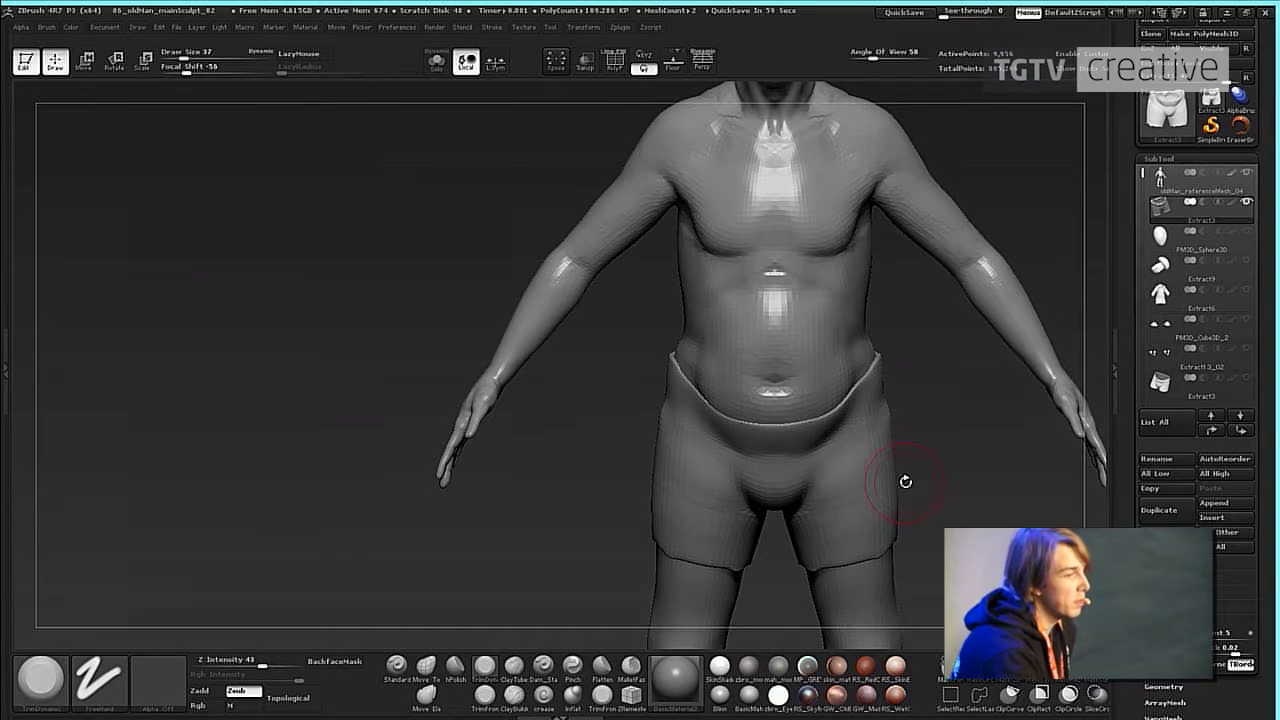
Reshape the sides and leg openings of the shorts using the Move brush at Draw Size 185.
left_click_drag(905, 482, 877, 320, "alt")
key("b")
key("m")
key("v")
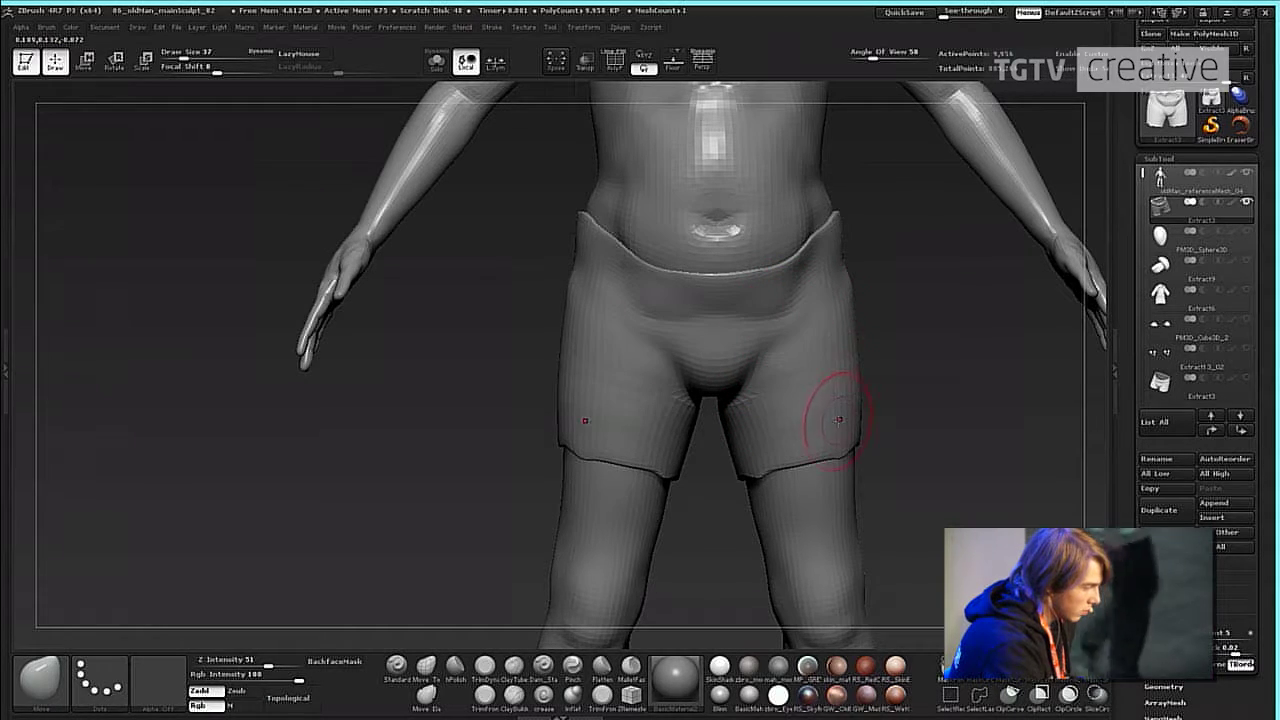
key("ctrl+z")
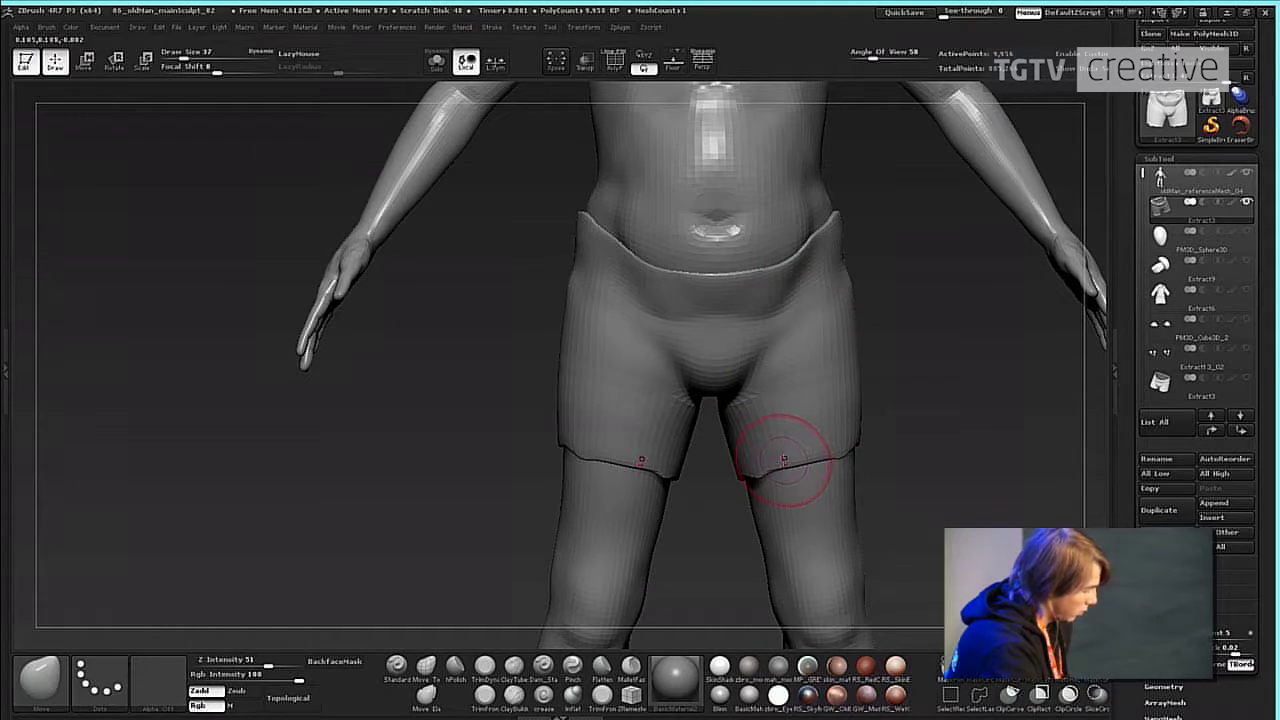
key("s")
mouse_move(778, 463)
left_mouse_down()
mouse_move(800, 462)
mouse_move(790, 477)
left_mouse_up()
left_click_drag(915, 411, 790, 270)
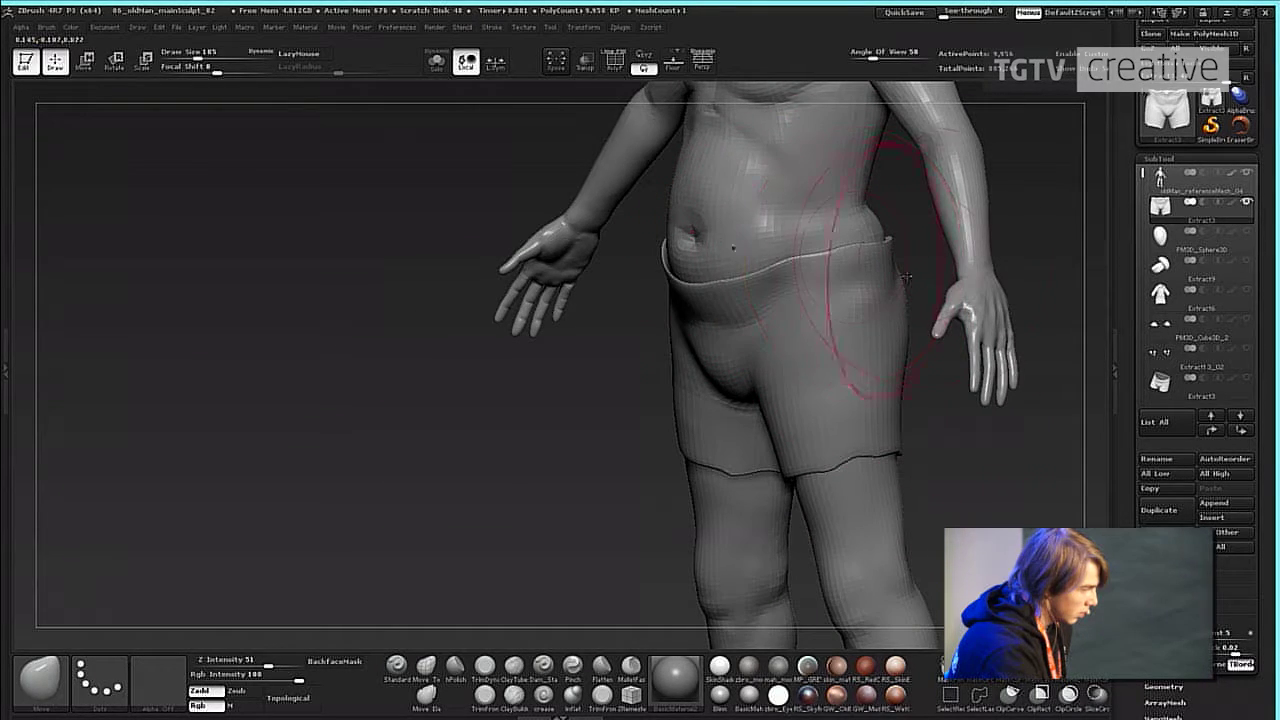
left_click_drag(928, 405, 905, 400, "shift")
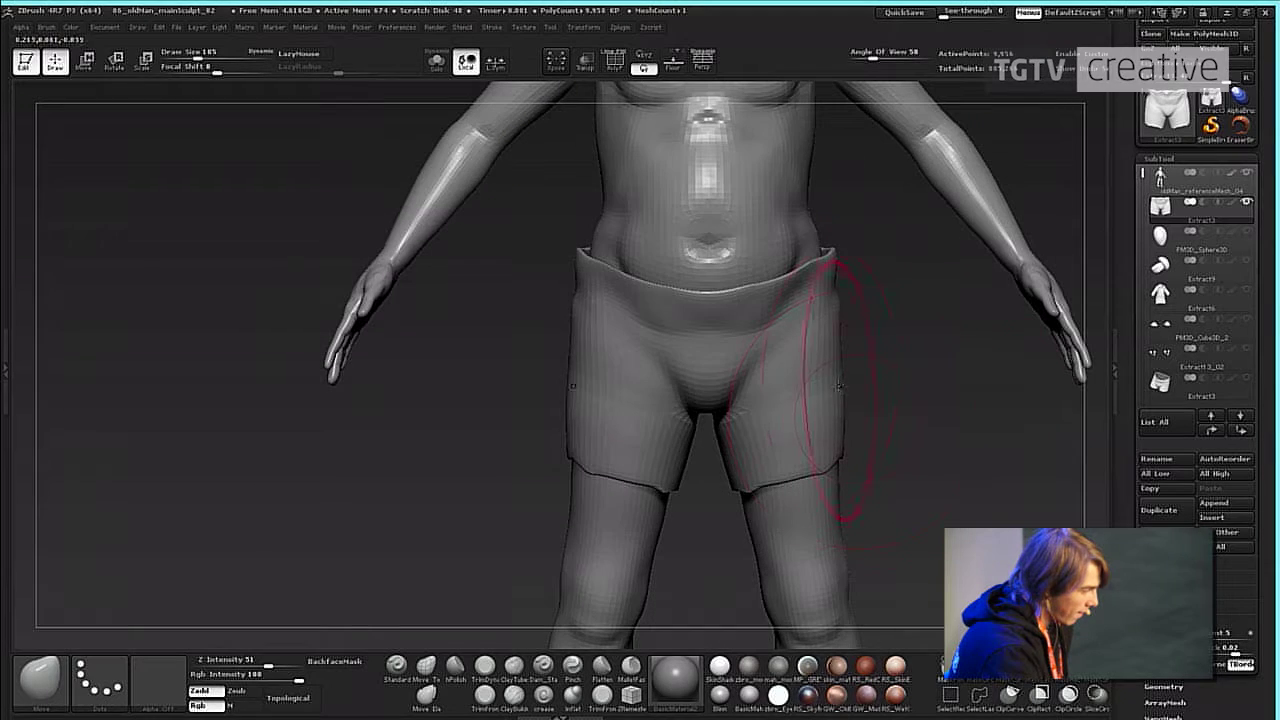
Set the Draw Size to 22, mask a round patch on the front of each thigh of the shorts, and extract both as a new subtool.
key("s")
mouse_move(766, 363)
left_mouse_down()
mouse_move(777, 366)
mouse_move(771, 351)
left_mouse_up()
key("s")
key("s")
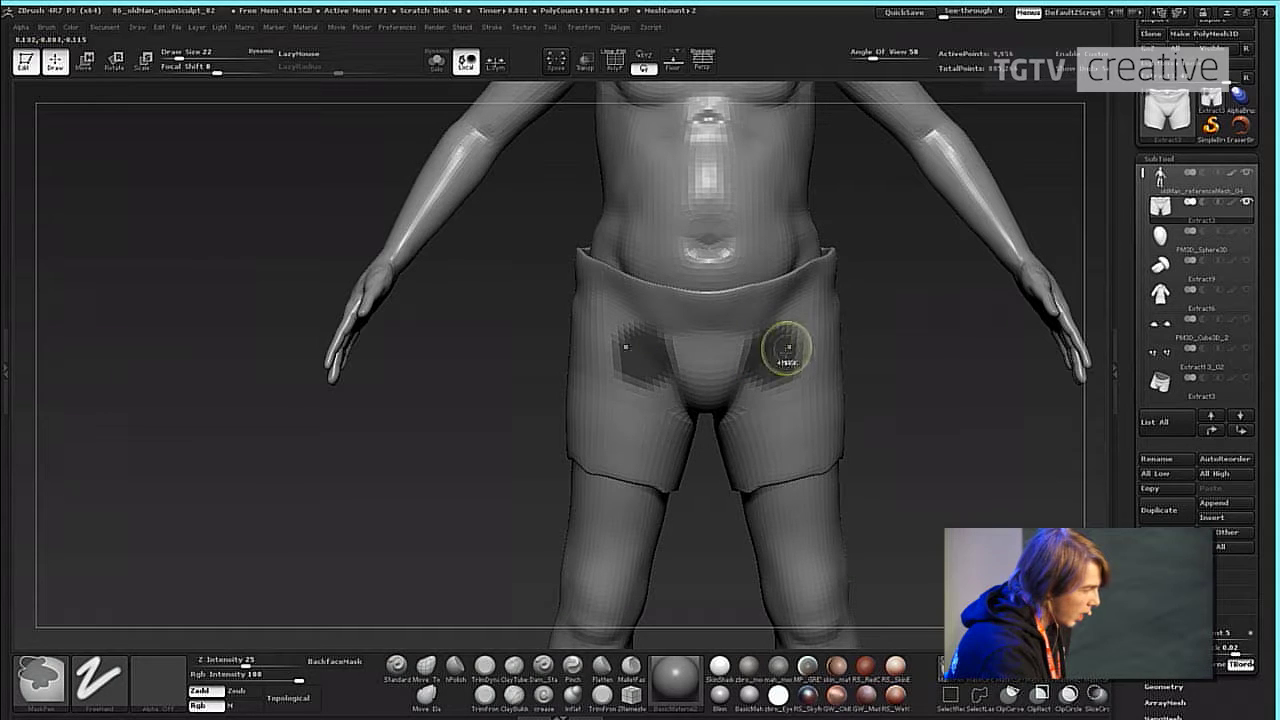
left_click_drag(945, 370, 912, 385)
left_click(1166, 640)
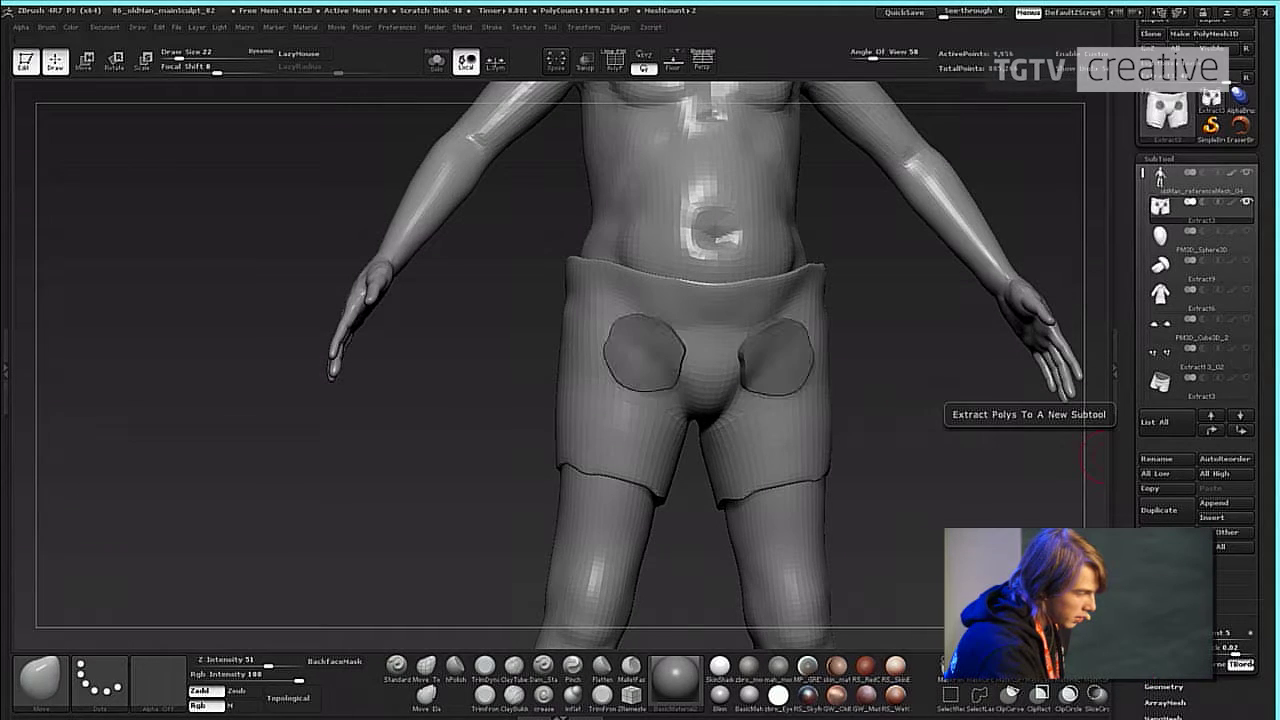
left_click(1166, 648)
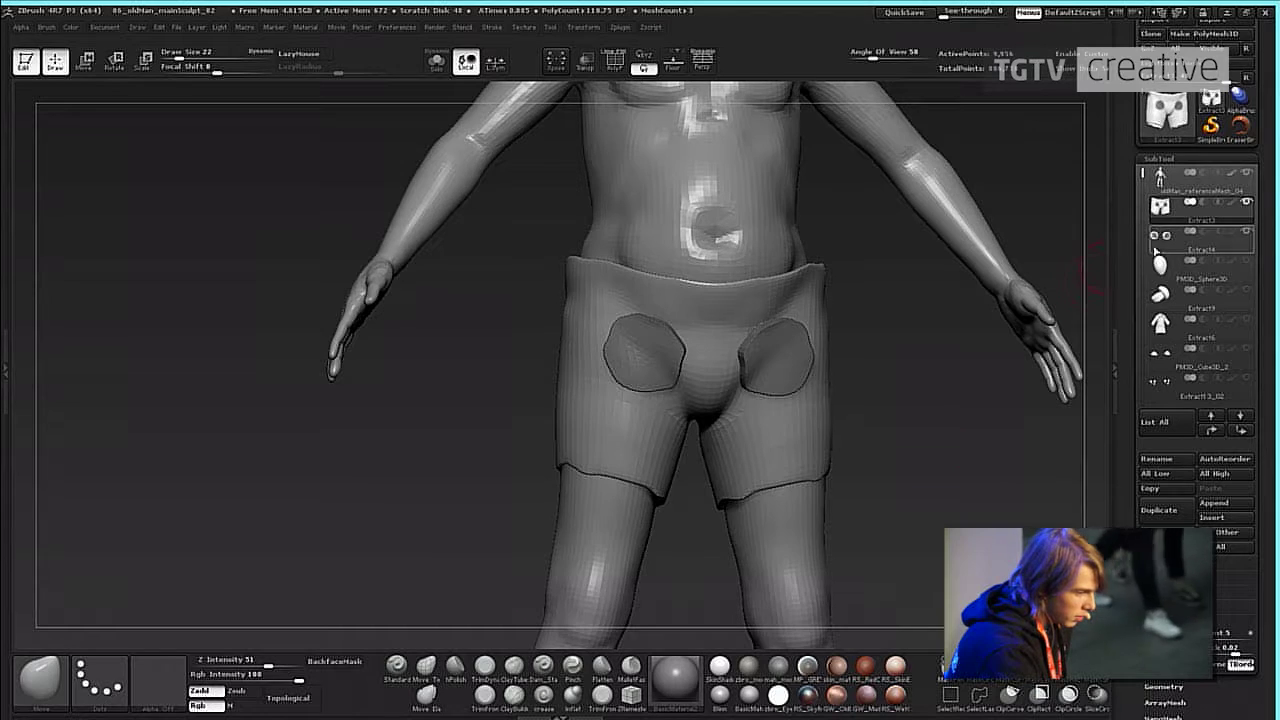
Select the extracted patches subtool, clear its mask, and smooth the two patches into rounded bumps.
left_click(1166, 239)
left_click_drag(963, 383, 982, 404, "ctrl")
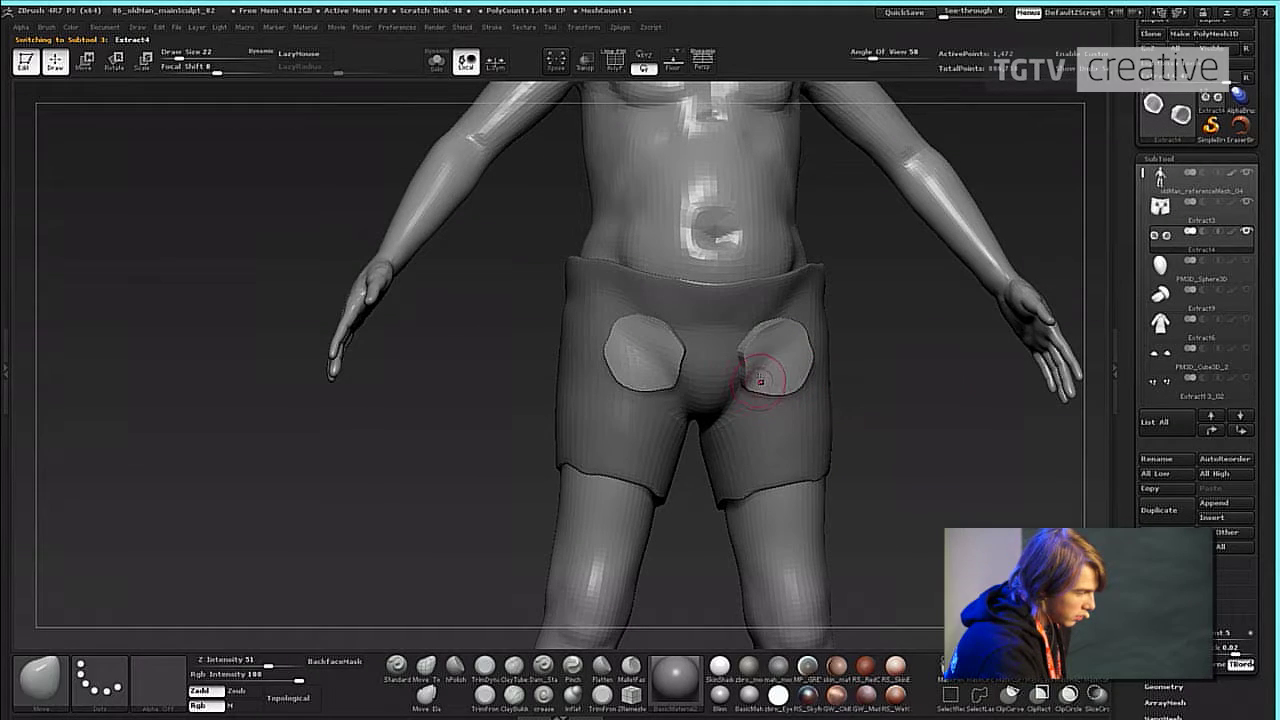
left_click_drag(763, 374, 752, 345, "shift")
left_click_drag(675, 370, 612, 362, "shift")
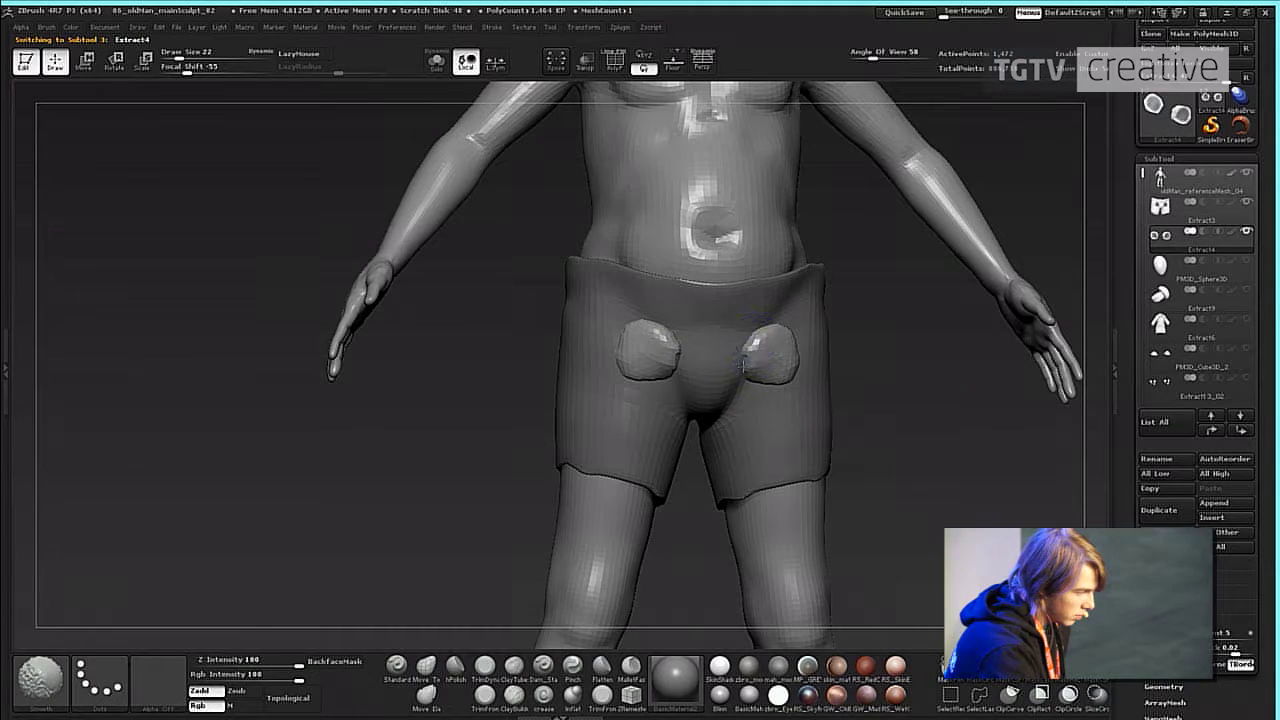
left_click_drag(743, 367, 748, 372, "shift")
Adjust the shape of the two round patches on the shorts using the Move brush at Draw Size 42.
mouse_move(834, 397)
left_mouse_down()
mouse_move(922, 390)
mouse_move(795, 364)
left_mouse_up()
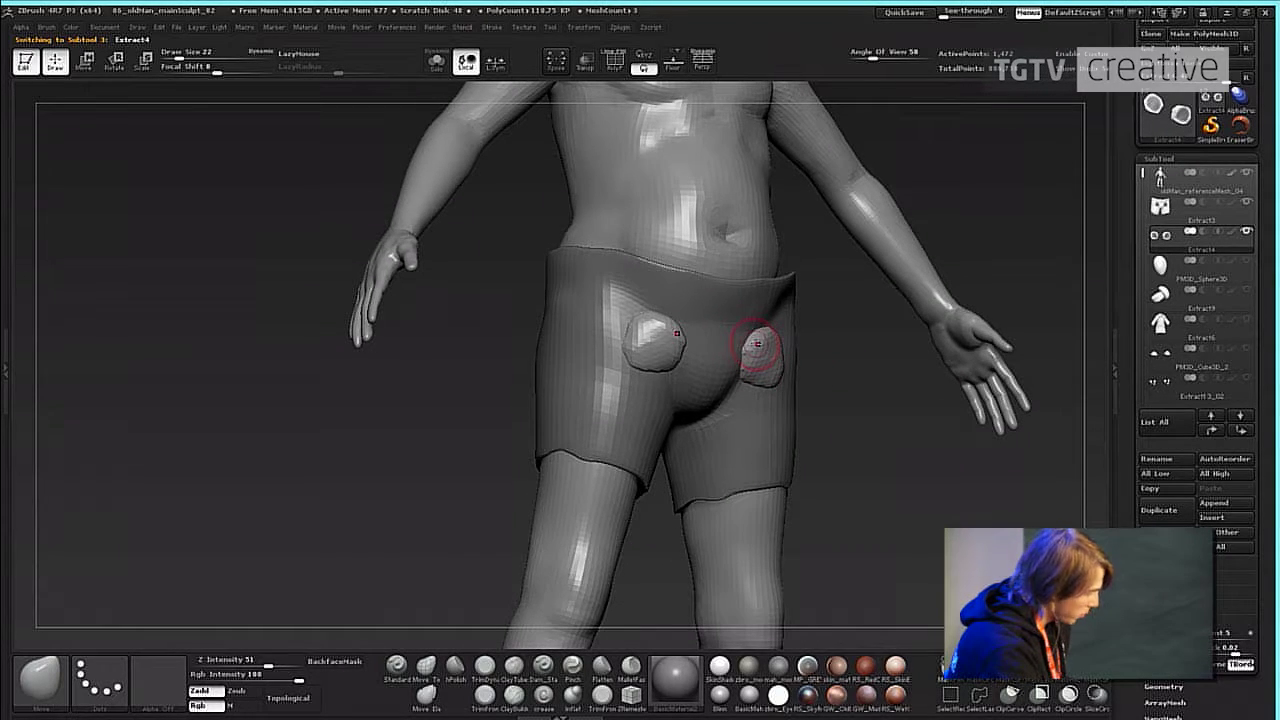
left_click_drag(765, 347, 761, 347)
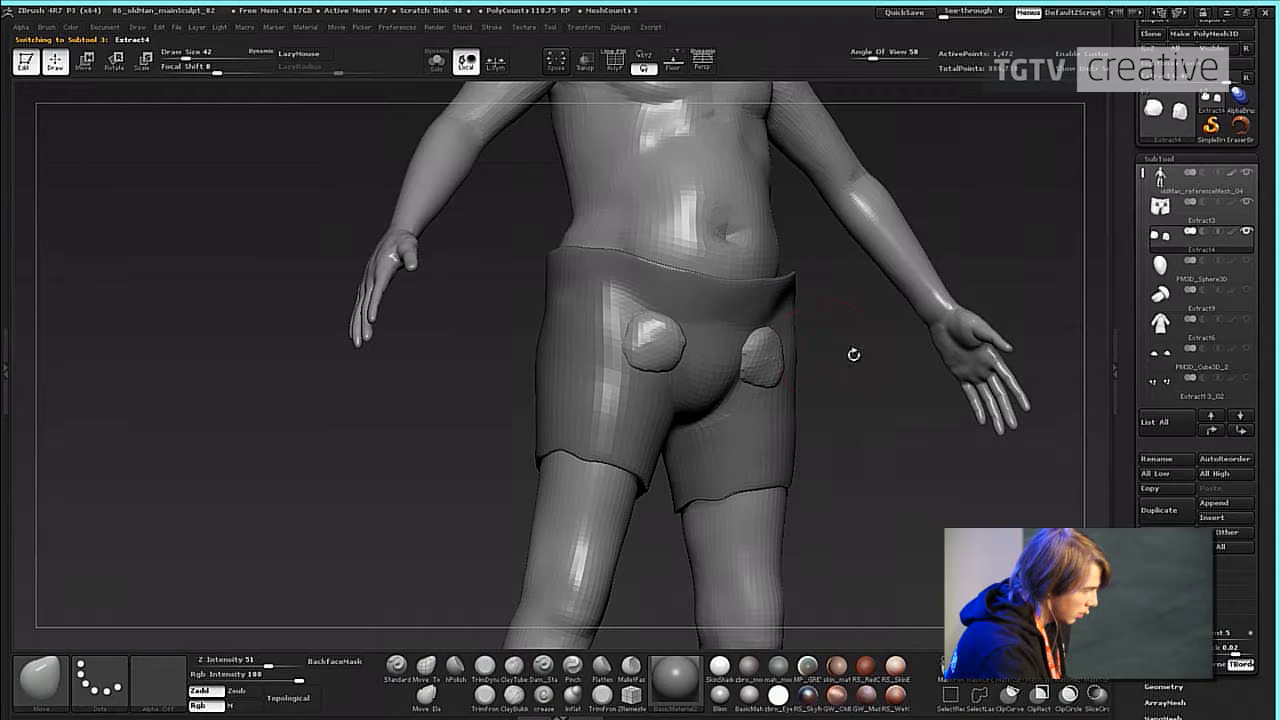
left_click_drag(854, 355, 812, 352, "shift")
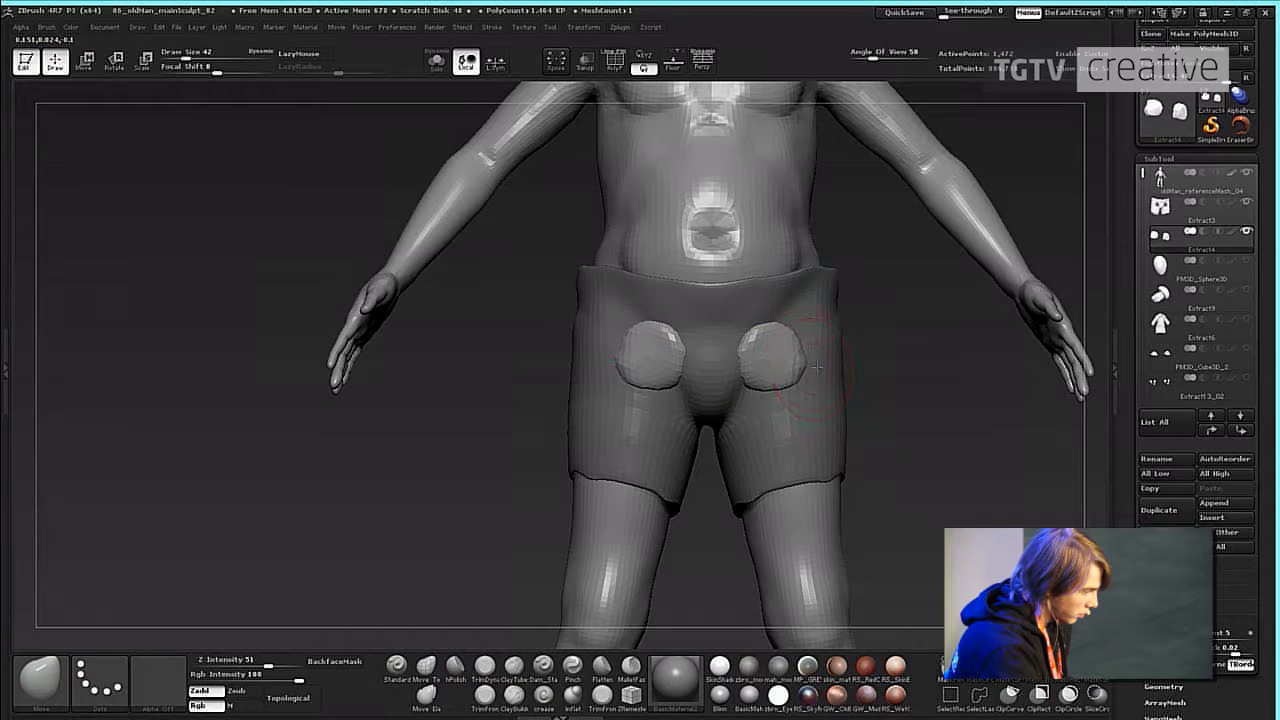
Select the shorts subtool and pull its crotch area outward with the Move brush.
left_click(735, 410, "alt")
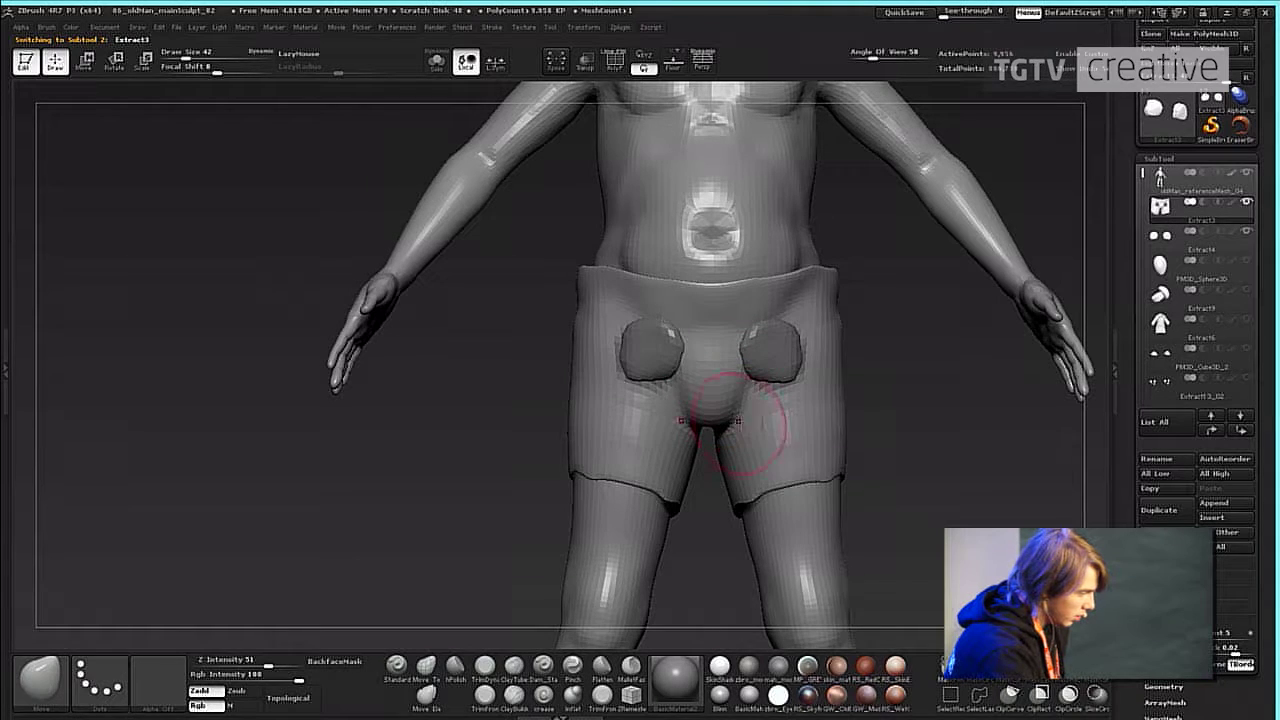
left_click_drag(860, 438, 1010, 440)
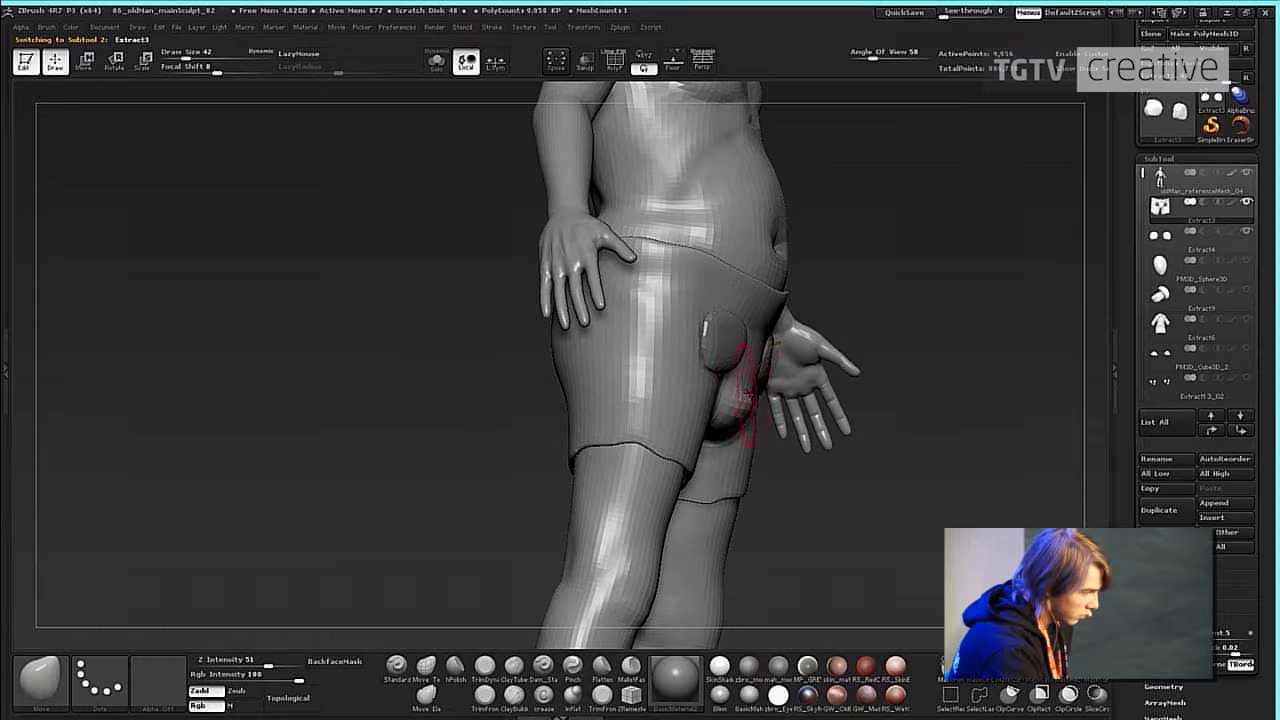
left_click_drag(906, 461, 985, 425)
Select the body, isolate it with Solo, and mask the torso and arms, leaving a strip open down the front.
left_click(760, 424, "alt")
left_click_drag(850, 384, 857, 397, "alt")
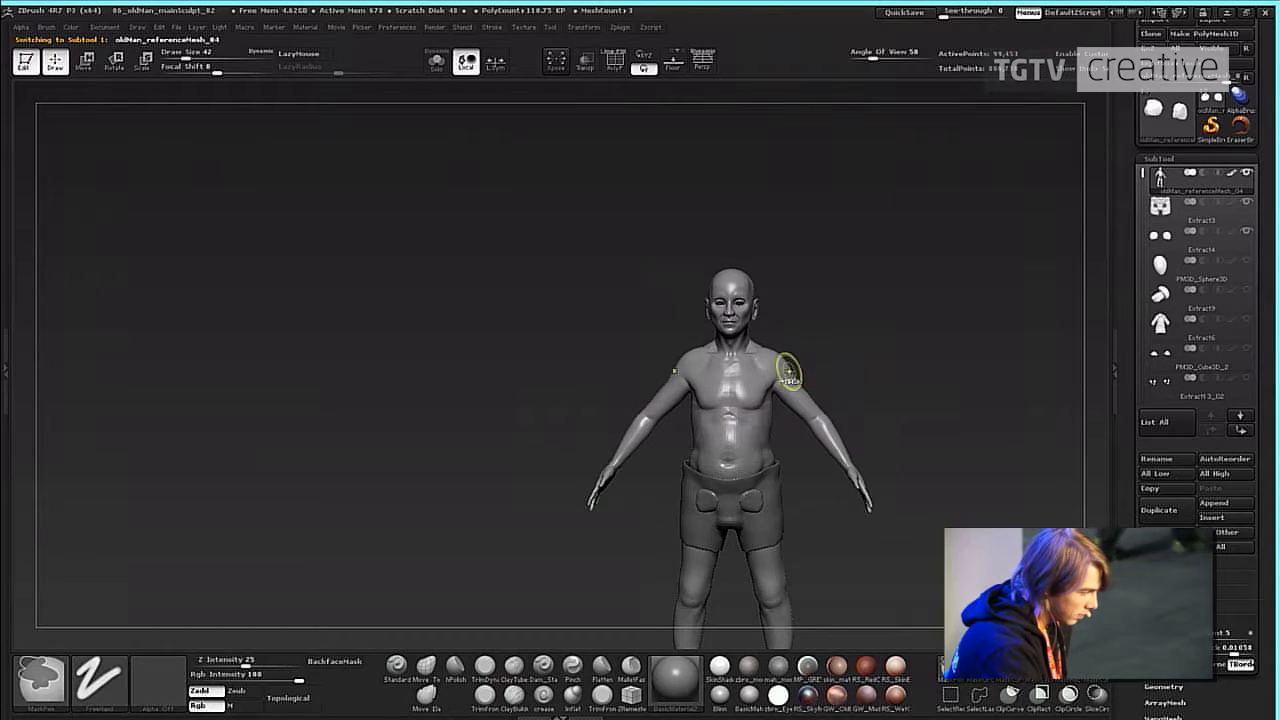
left_click_drag(822, 337, 640, 478, "ctrl")
left_click_drag(842, 445, 1000, 442)
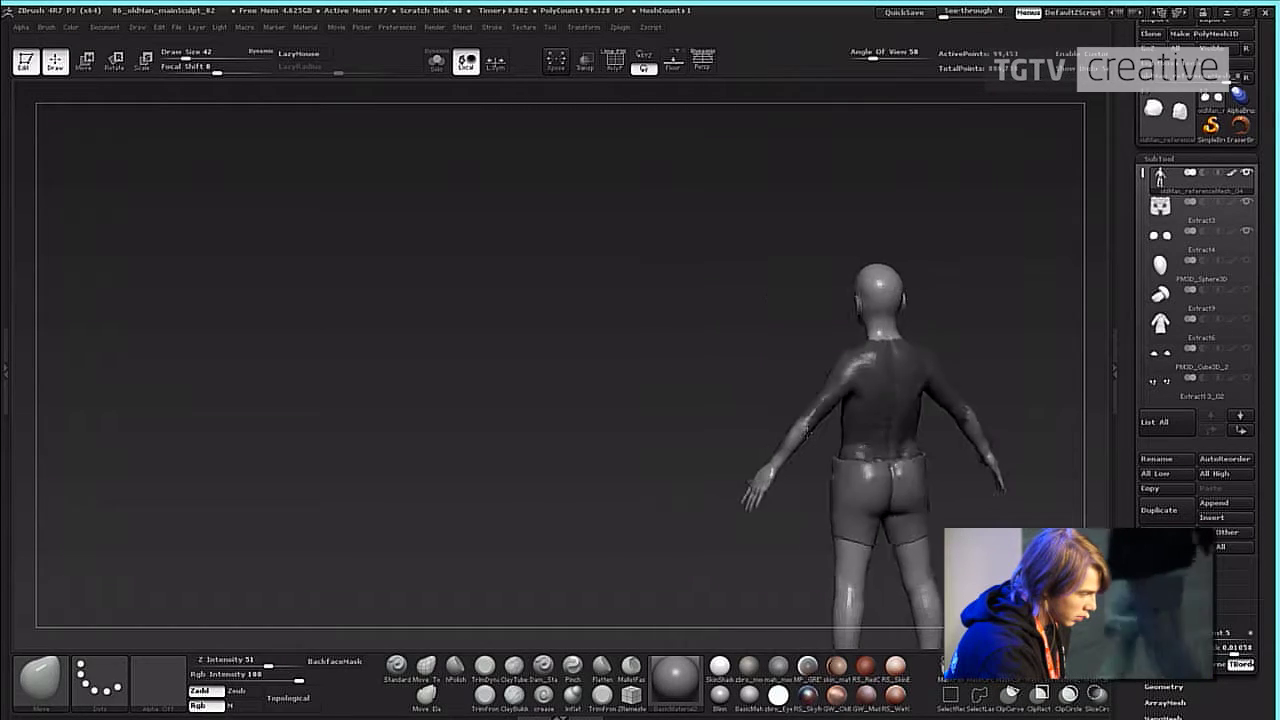
key("ctrl")
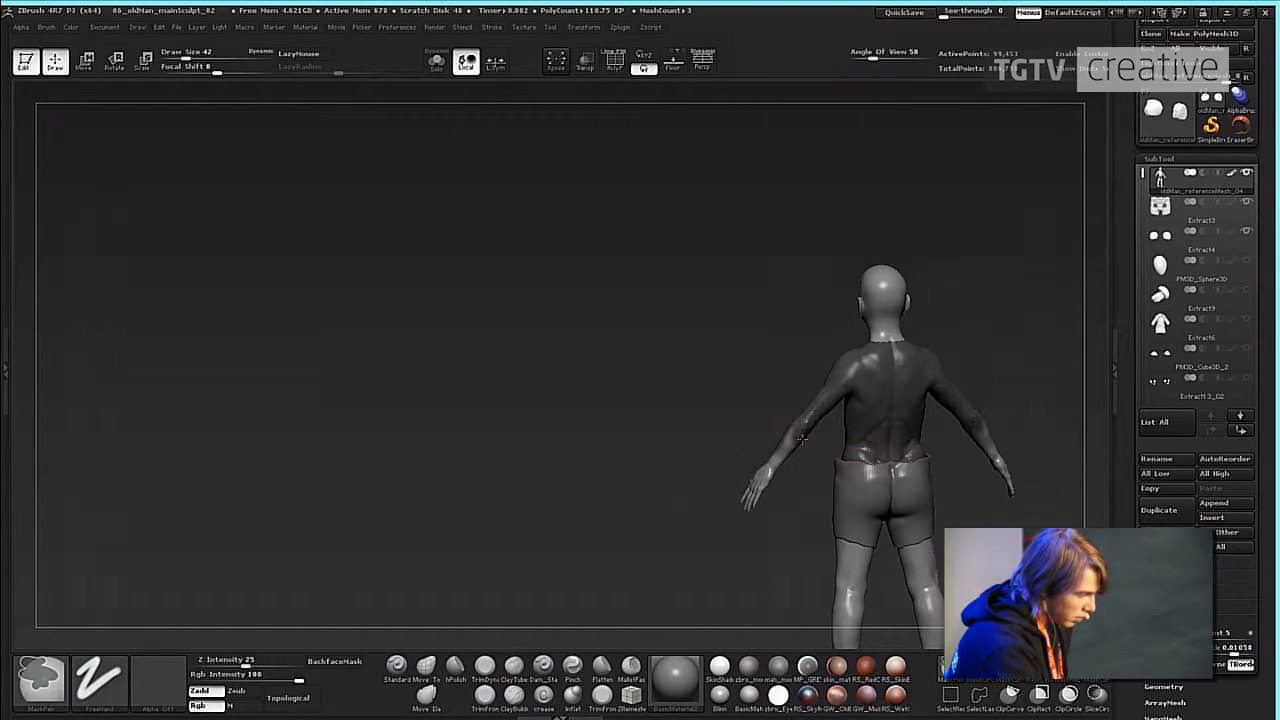
mouse_move(715, 424)
left_mouse_down()
mouse_move(887, 412)
mouse_move(883, 375)
left_mouse_up()
left_click(437, 63)
left_click_drag(770, 463, 644, 612, "ctrl")
mouse_move(975, 469)
left_mouse_down()
mouse_move(886, 484)
mouse_move(973, 477)
left_mouse_up()
key("ctrl")
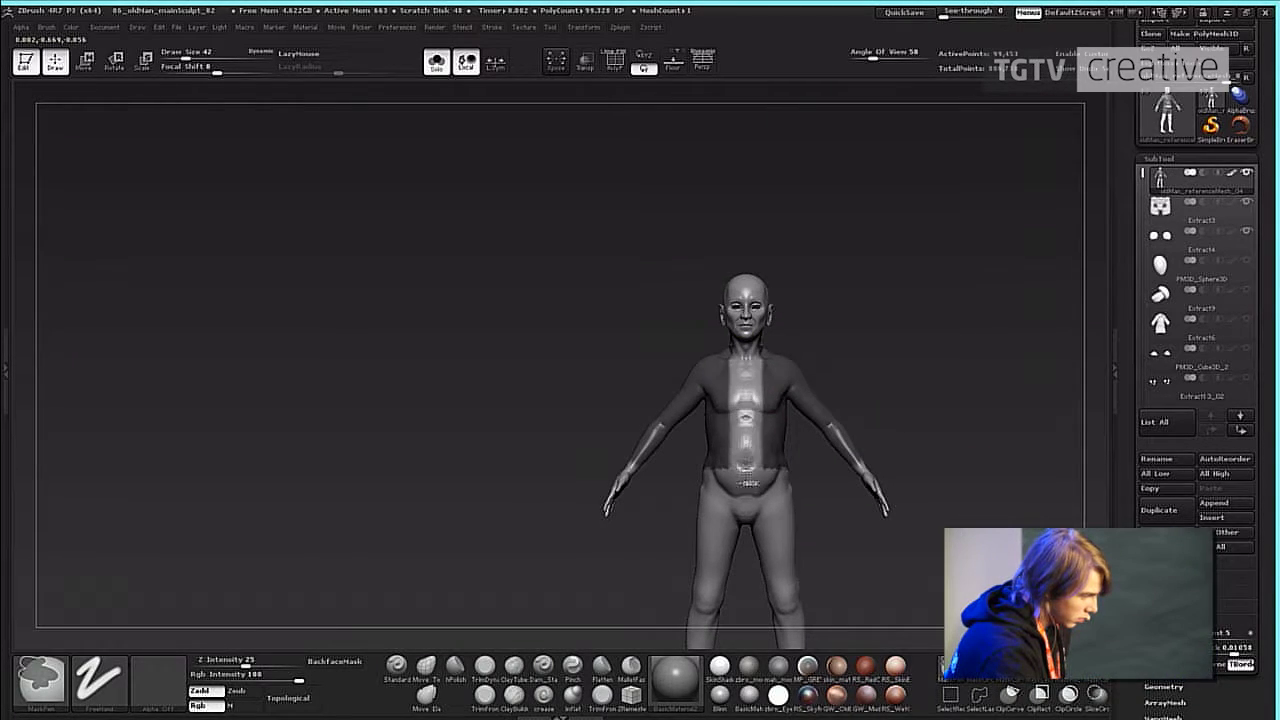
Extract the masked torso and arms as a new open jacket subtool.
mouse_move(886, 300)
left_mouse_down()
mouse_move(778, 335)
mouse_move(811, 343)
mouse_move(840, 323)
mouse_move(800, 360)
mouse_move(740, 372)
mouse_move(898, 357)
left_mouse_up()
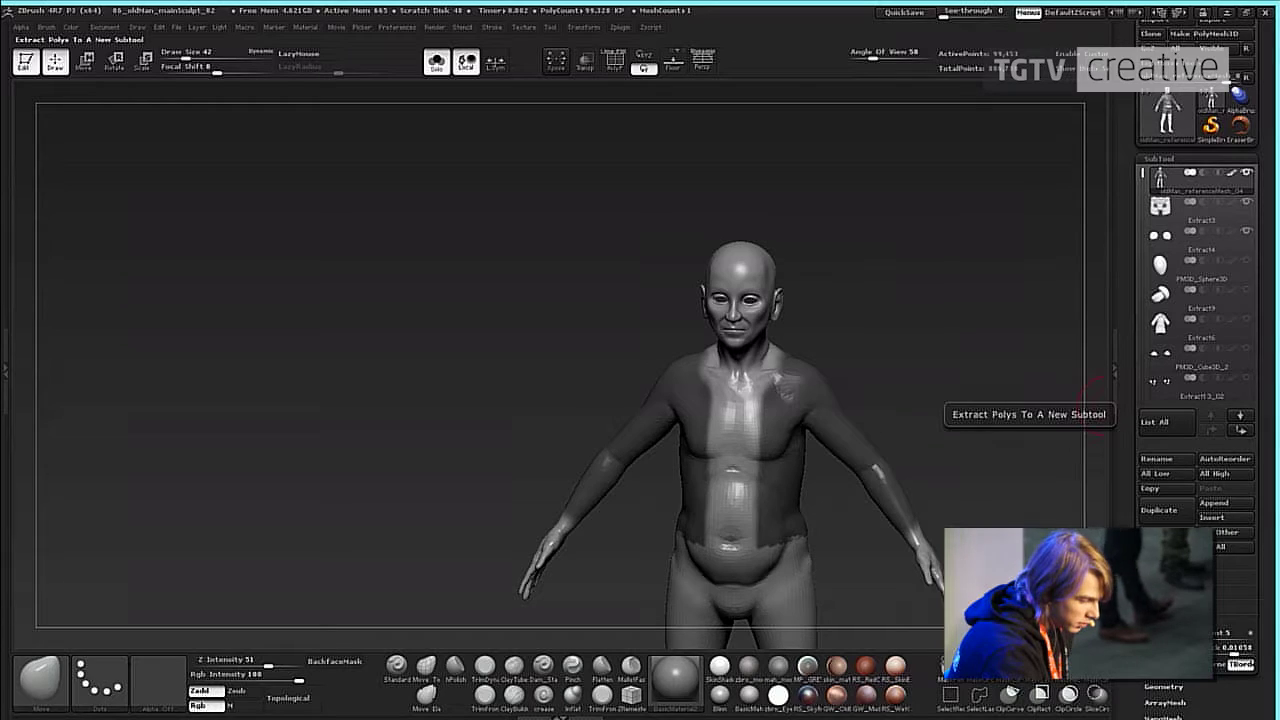
left_click(1093, 405)
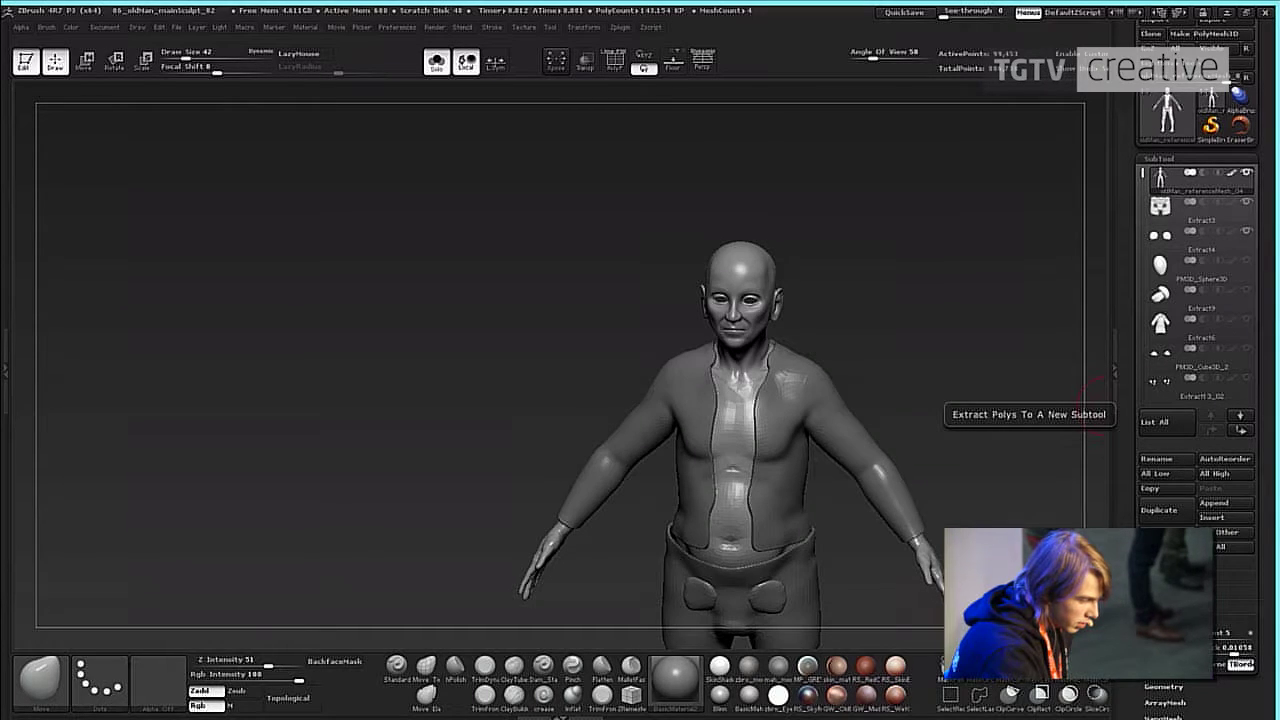
left_click(1095, 405)
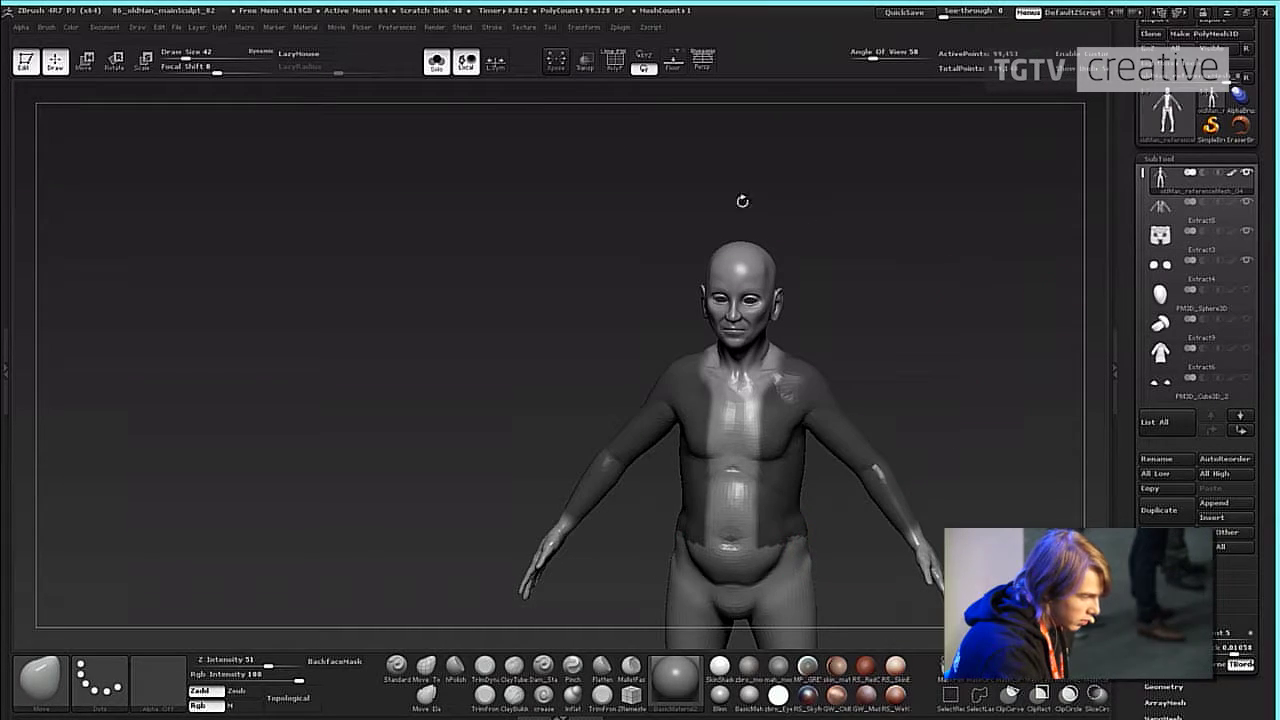
Turn off Solo, select the extracted jacket subtool and clear its mask.
left_click(440, 66)
left_click(762, 372, "alt")
left_click_drag(876, 452, 886, 302, "alt")
left_click_drag(970, 211, 908, 333, "ctrl")
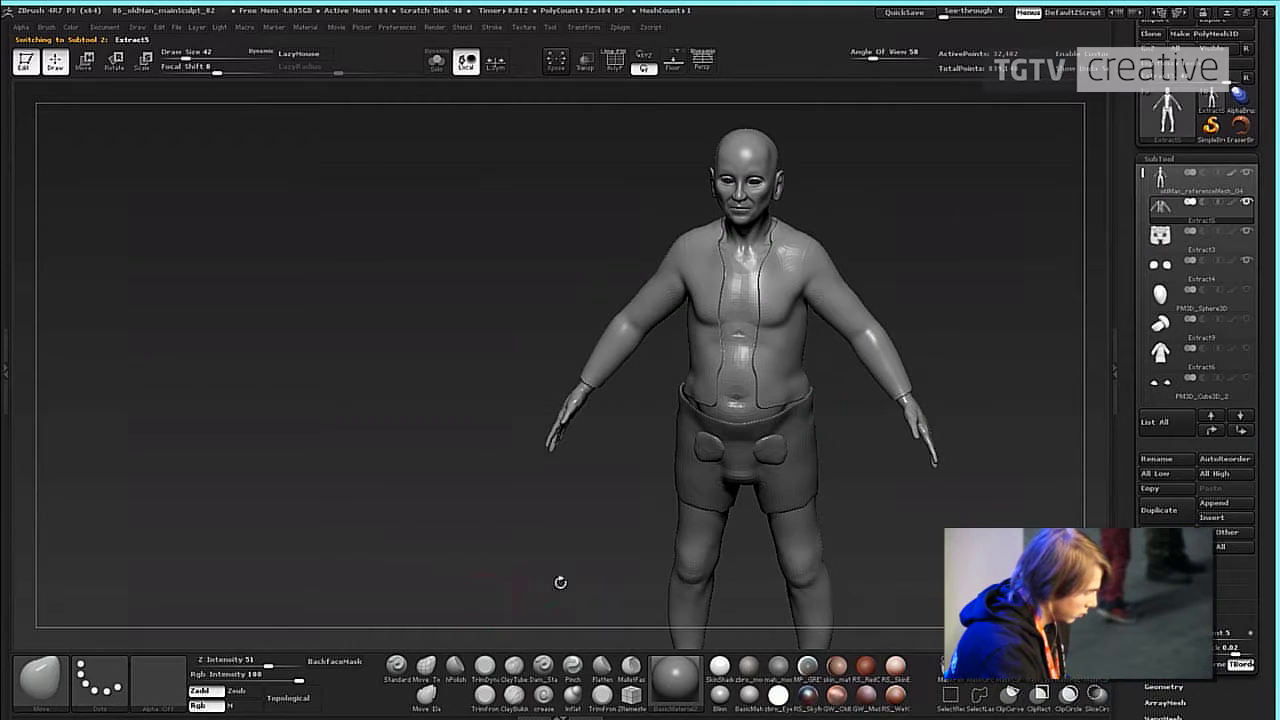
Set the Move brush to Draw Size 118 and pull the jacket's front hem down over the shorts.
key("b")
key("m")
key("v")
key("s")
left_click_drag(599, 384, 614, 385)
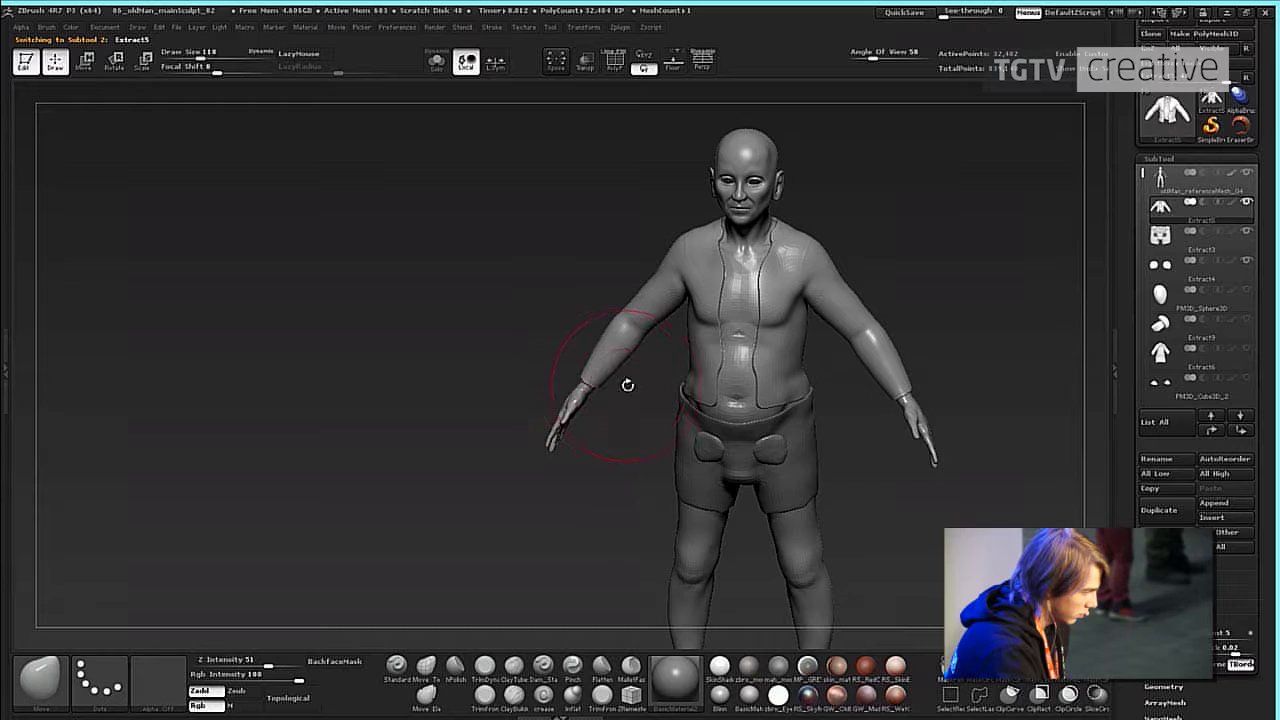
left_click_drag(703, 404, 700, 453)
left_click_drag(806, 400, 813, 421)
Extend and shape the jacket's hem around the sides and back, checking it from several angles.
left_click_drag(866, 480, 580, 518)
mouse_move(886, 356)
left_mouse_down()
mouse_move(895, 385)
mouse_move(705, 408)
left_mouse_up()
left_click_drag(835, 408, 865, 403, "shift")
mouse_move(929, 437)
left_mouse_down()
mouse_move(778, 412)
mouse_move(756, 386)
left_mouse_up()
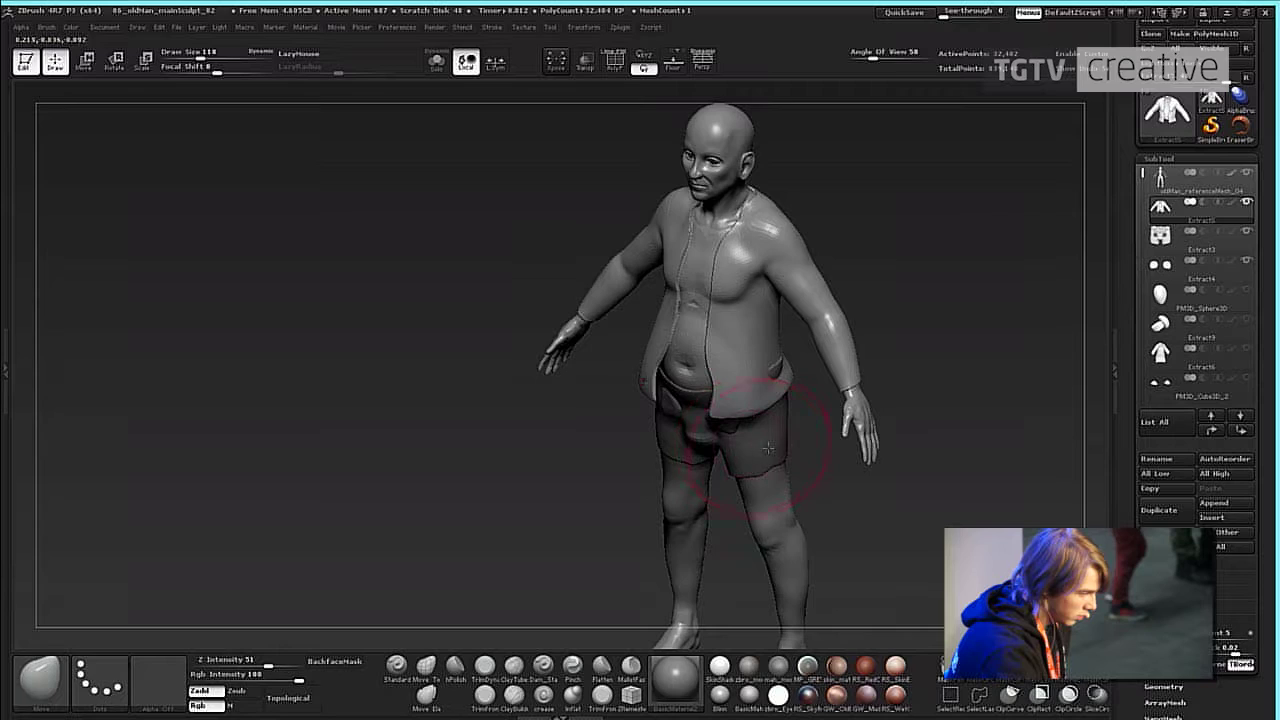
mouse_move(830, 439)
left_mouse_down()
mouse_move(778, 412)
mouse_move(770, 384)
left_mouse_up()
mouse_move(867, 436)
left_mouse_down()
mouse_move(846, 394)
mouse_move(914, 366)
mouse_move(862, 389)
mouse_move(898, 433)
mouse_move(972, 411)
left_mouse_up()
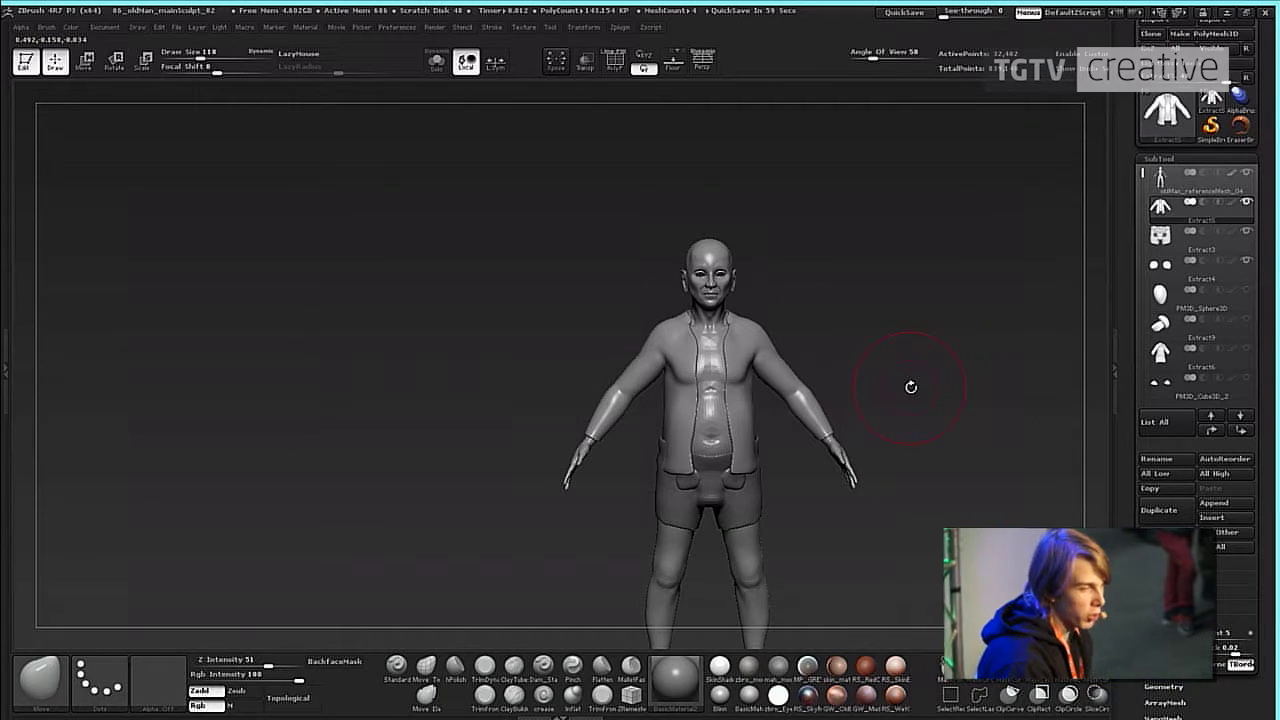
left_click_drag(826, 307, 834, 244)
left_click_drag(834, 244, 914, 326, "alt")
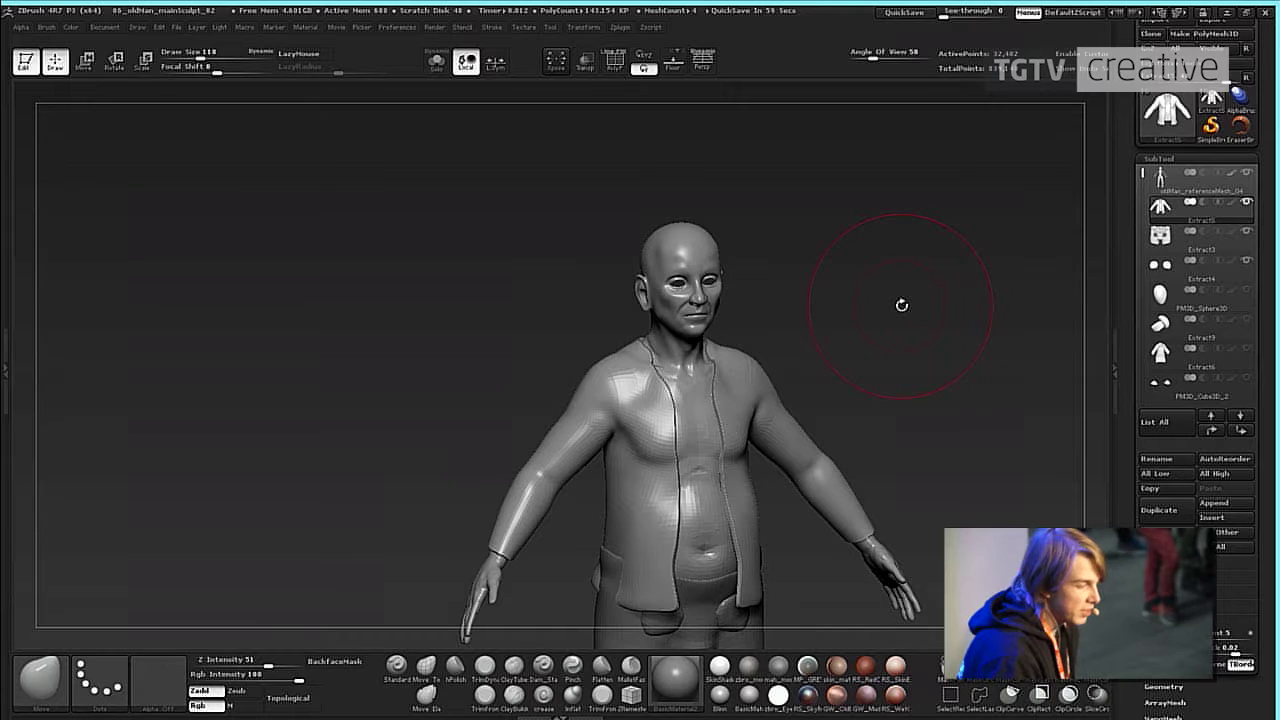
mouse_move(891, 296)
left_mouse_down()
mouse_move(864, 246)
mouse_move(937, 280)
mouse_move(860, 258)
mouse_move(931, 229)
mouse_move(932, 282)
mouse_move(866, 277)
mouse_move(967, 298)
mouse_move(957, 291)
left_mouse_up()
Switch to File Explorer and open the project 06_oldMan_mainSculpt_05 in ZBrush without saving the current changes.
key("alt+Tab")
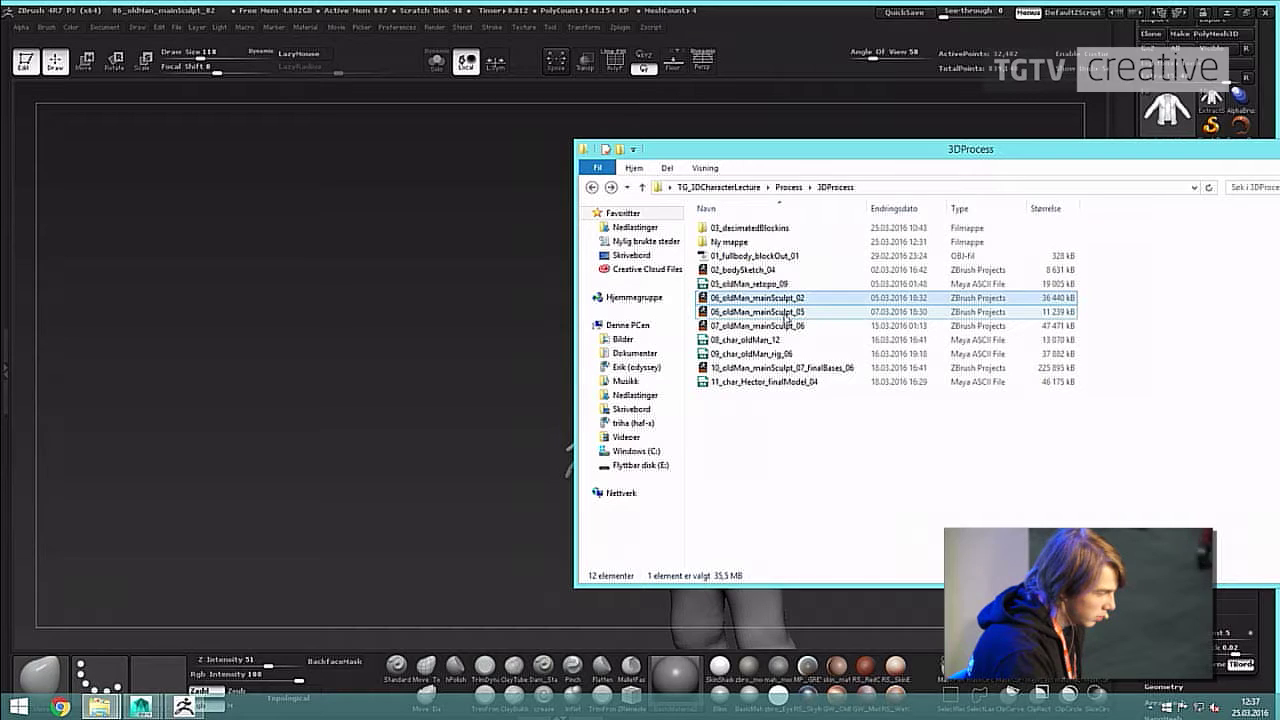
double_click(788, 313)
left_click(690, 397)
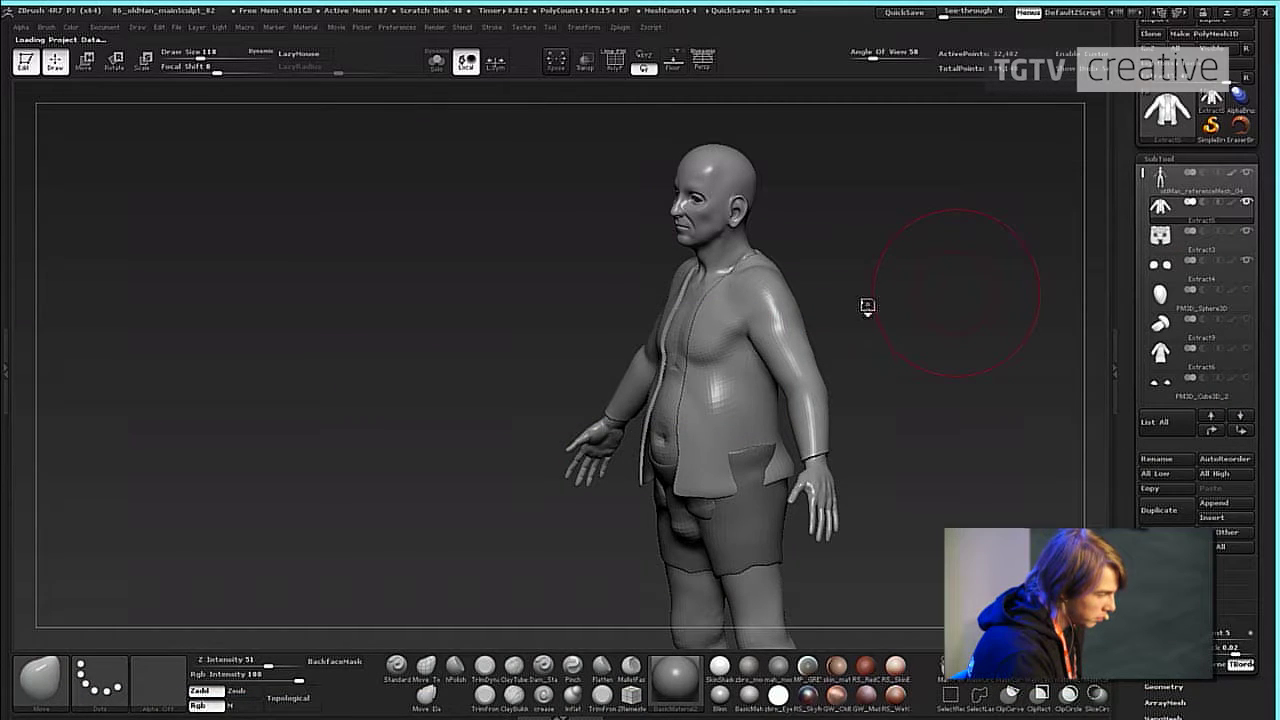
Examine the shorts from several sides, selecting the subtool with the elephant trunk and ears and turning on PolyFrame.
left_click_drag(834, 352, 731, 358)
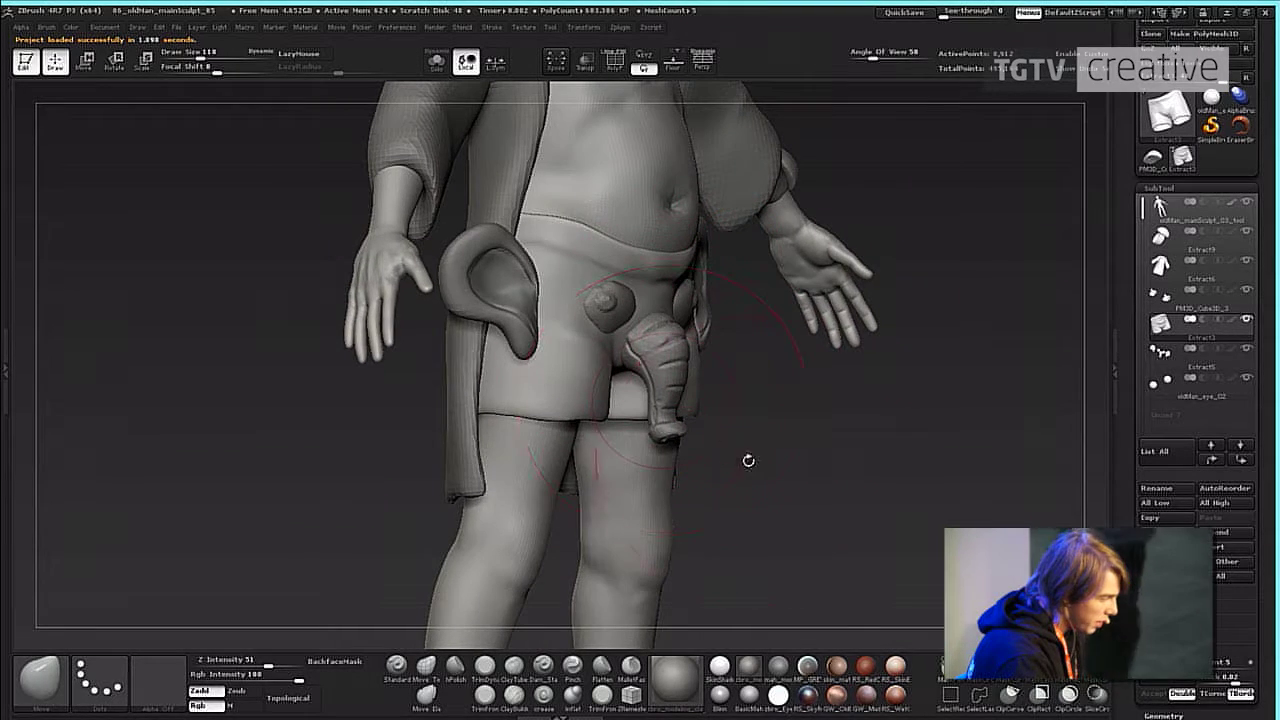
left_click_drag(748, 460, 732, 300)
left_click_drag(735, 468, 505, 452)
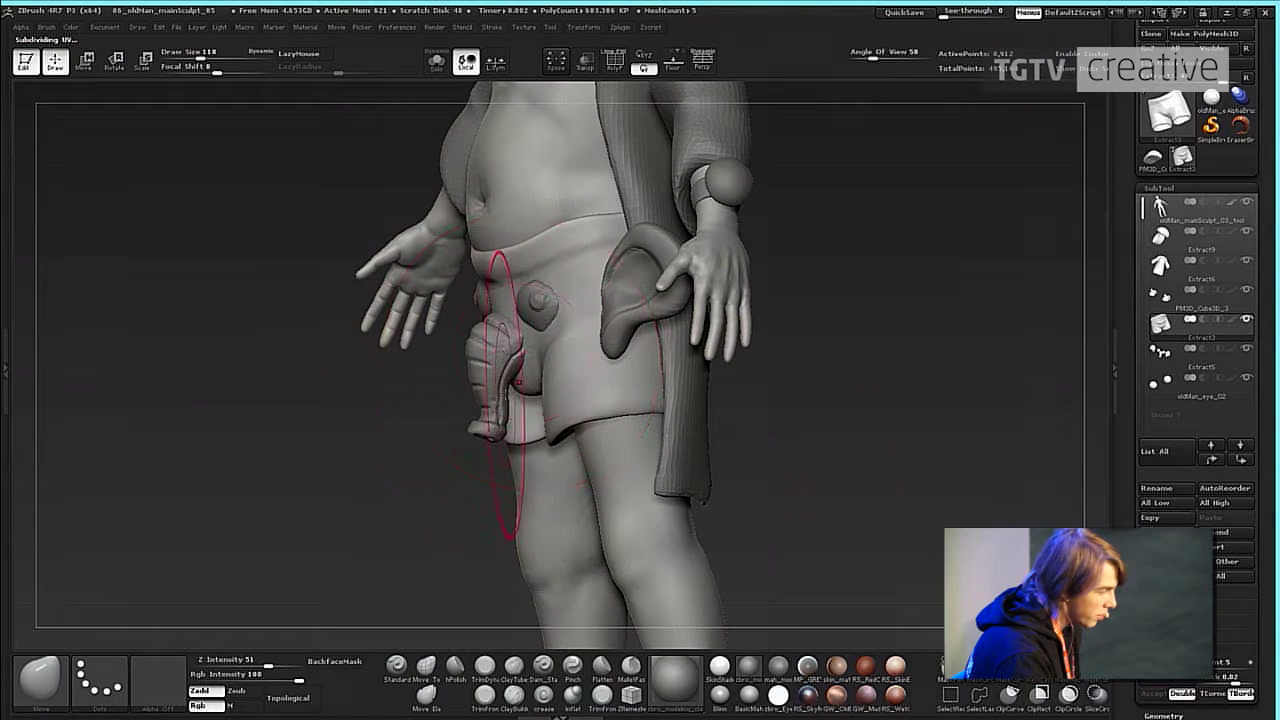
left_click(488, 376, "alt")
left_click_drag(451, 455, 470, 335)
left_click_drag(700, 320, 585, 298)
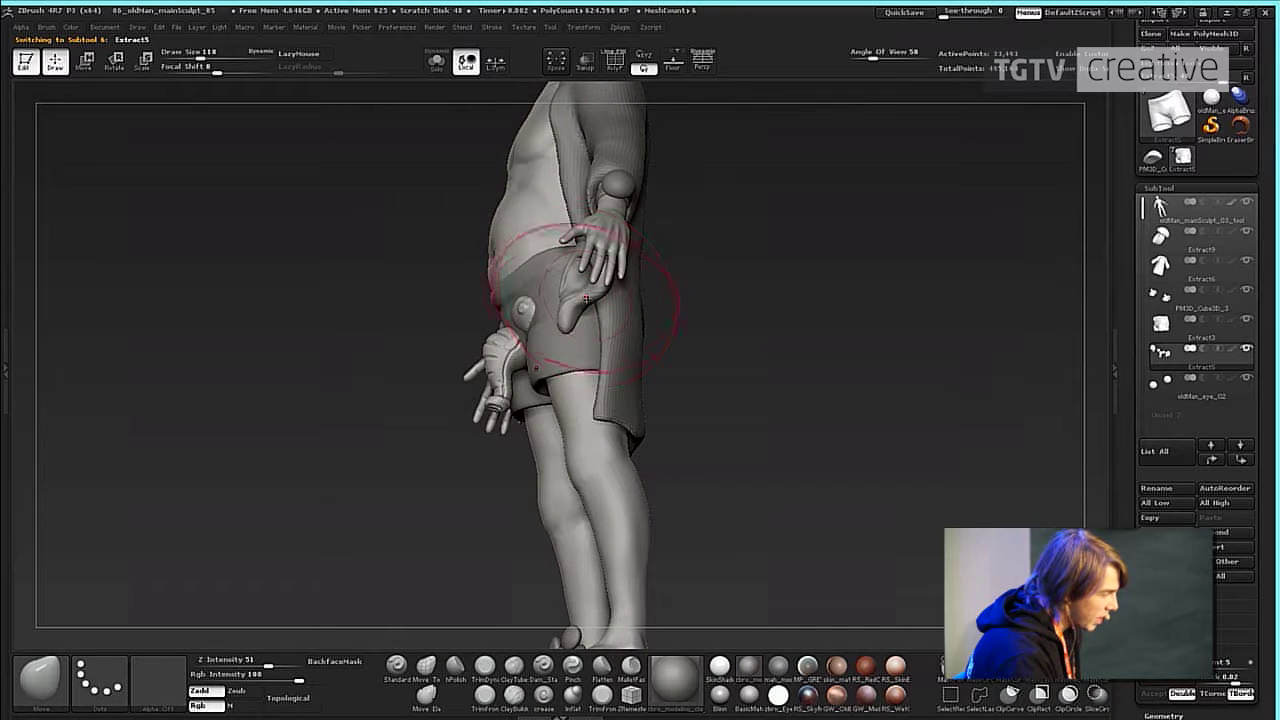
left_click_drag(724, 330, 586, 315)
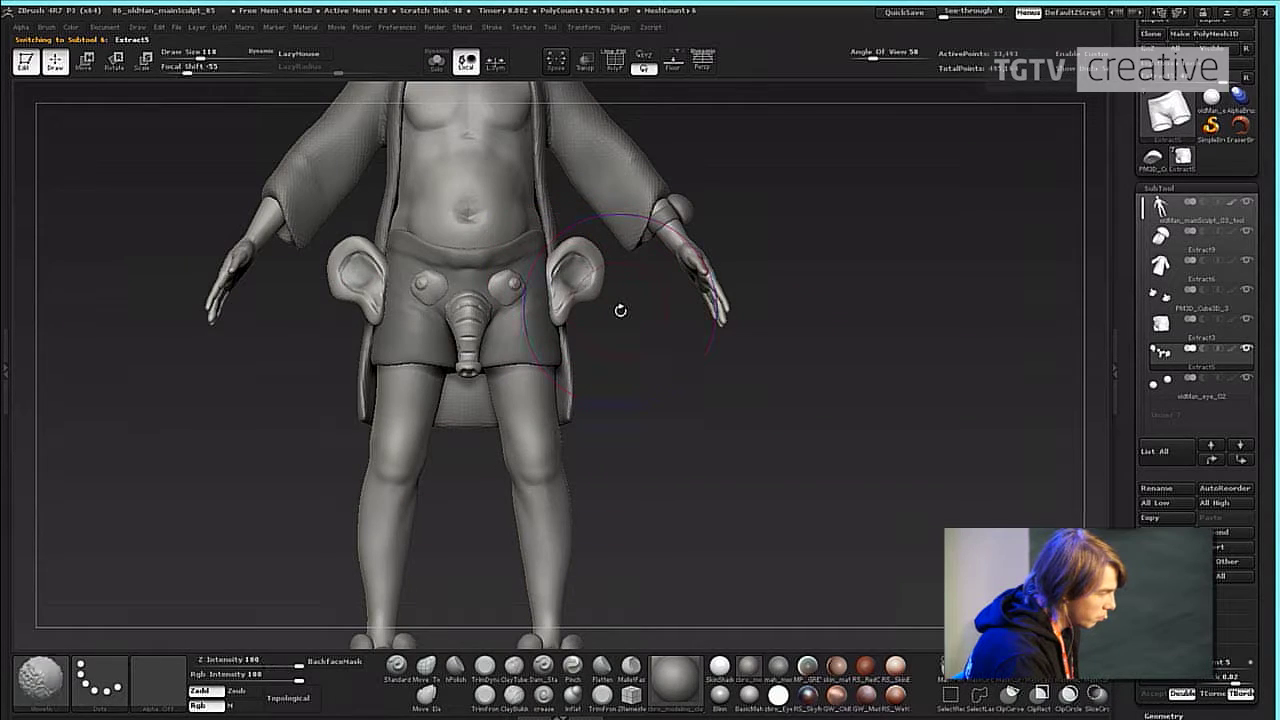
key("shift+f")
key("b")
key("m")
key("v")
left_click_drag(685, 383, 845, 233, "alt")
Open the project 07_oldMan_mainSculpt_06 from File Explorer without saving changes, and view the detailed shorts.
key("alt+Tab")
double_click(760, 328)
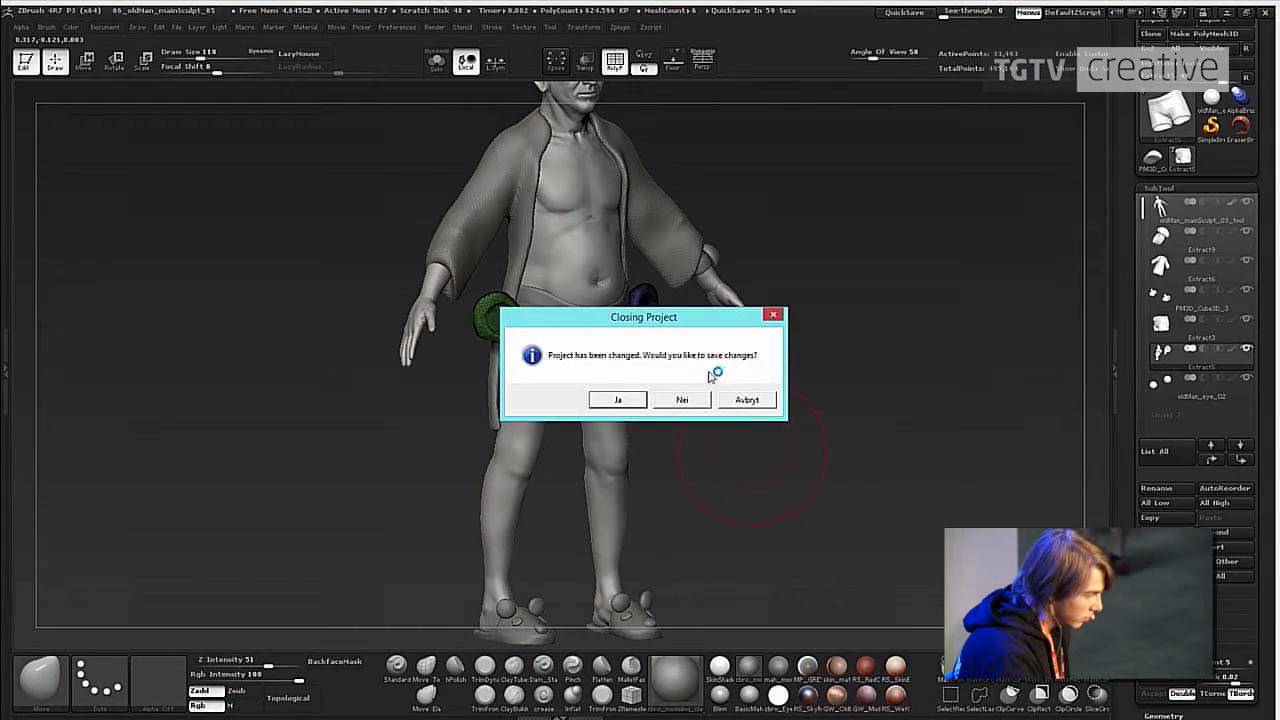
left_click(690, 398)
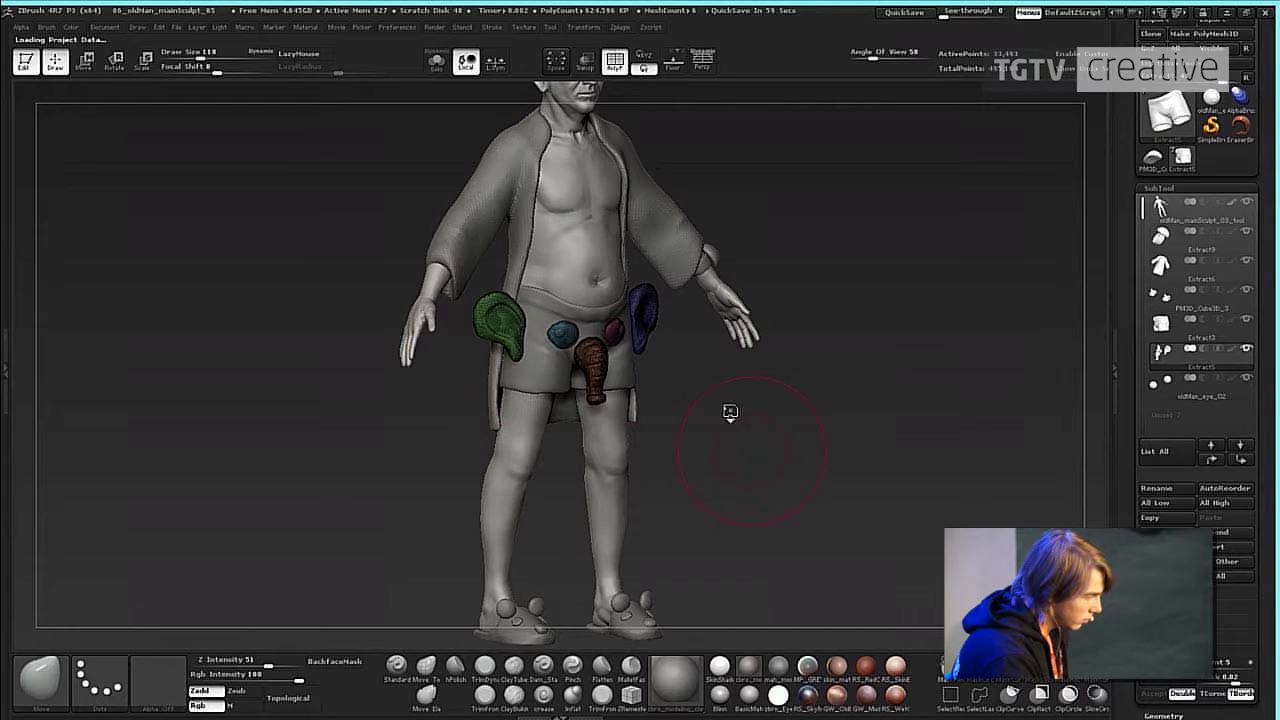
mouse_move(761, 357)
left_mouse_down()
mouse_move(771, 280)
mouse_move(883, 203)
mouse_move(846, 305)
mouse_move(832, 263)
mouse_move(911, 311)
left_mouse_up()
left_click_drag(878, 261, 879, 221)
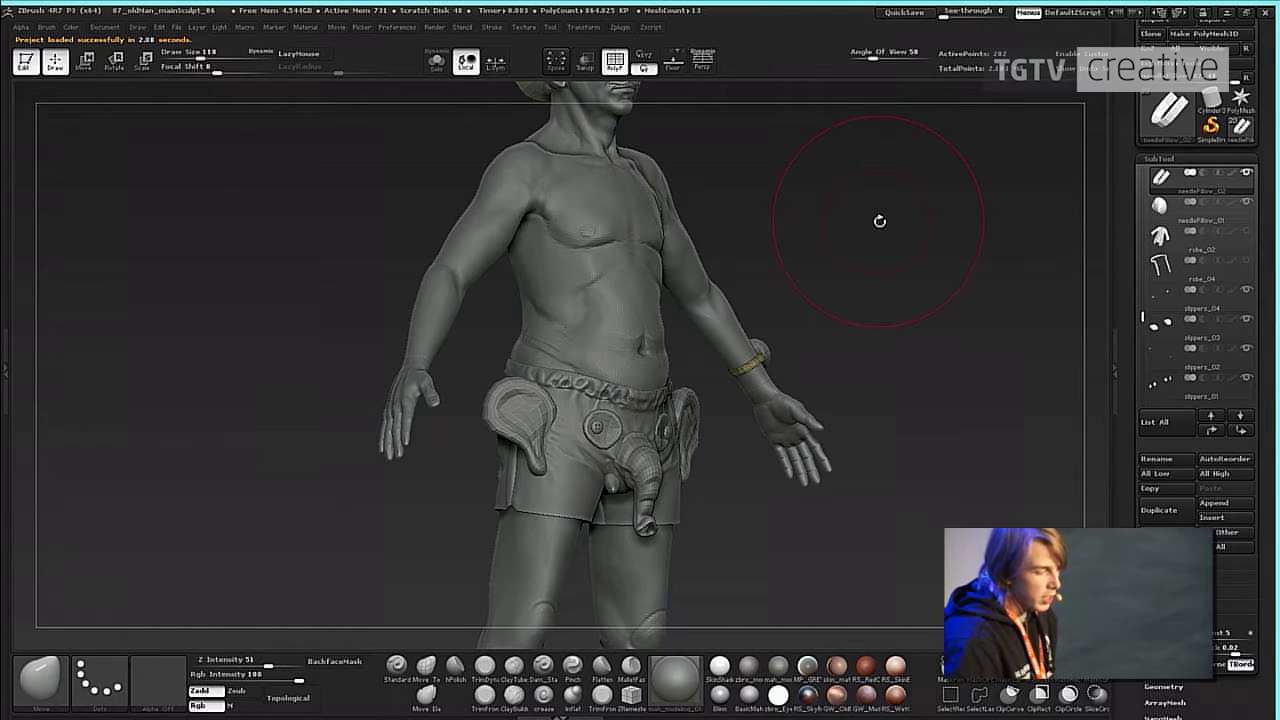
Frame the old man from the front and select the elephant boxers subtool.
key("super")
left_click(918, 197)
mouse_move(918, 237)
left_mouse_down()
mouse_move(906, 304)
mouse_move(946, 277)
mouse_move(690, 427)
left_mouse_up()
key("f")
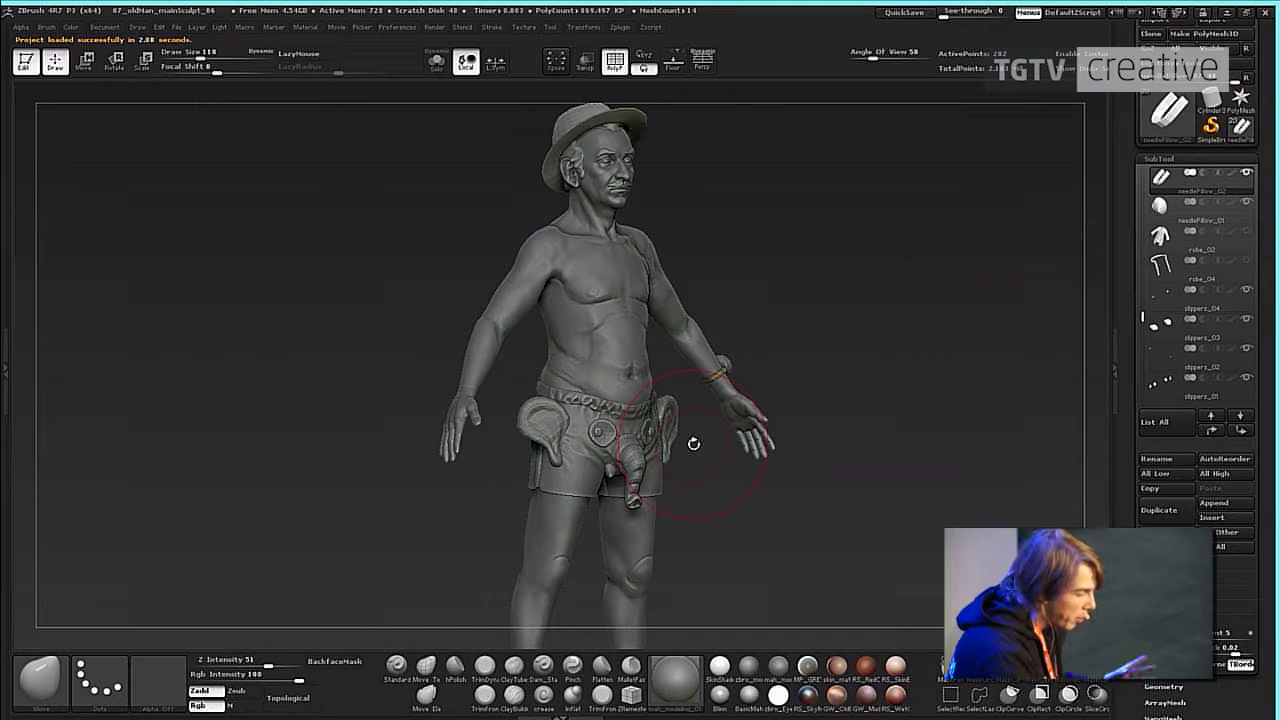
left_click_drag(728, 551, 660, 553)
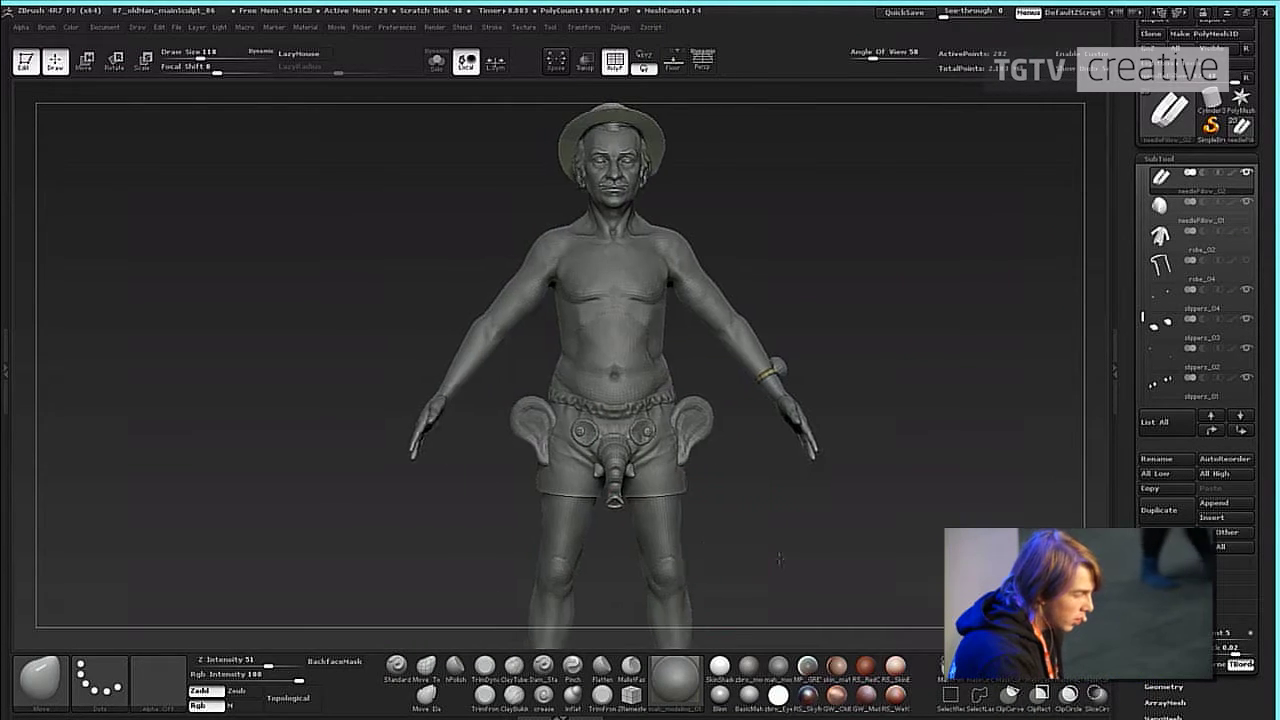
left_click_drag(760, 500, 754, 393, "alt")
left_click(715, 381, "alt")
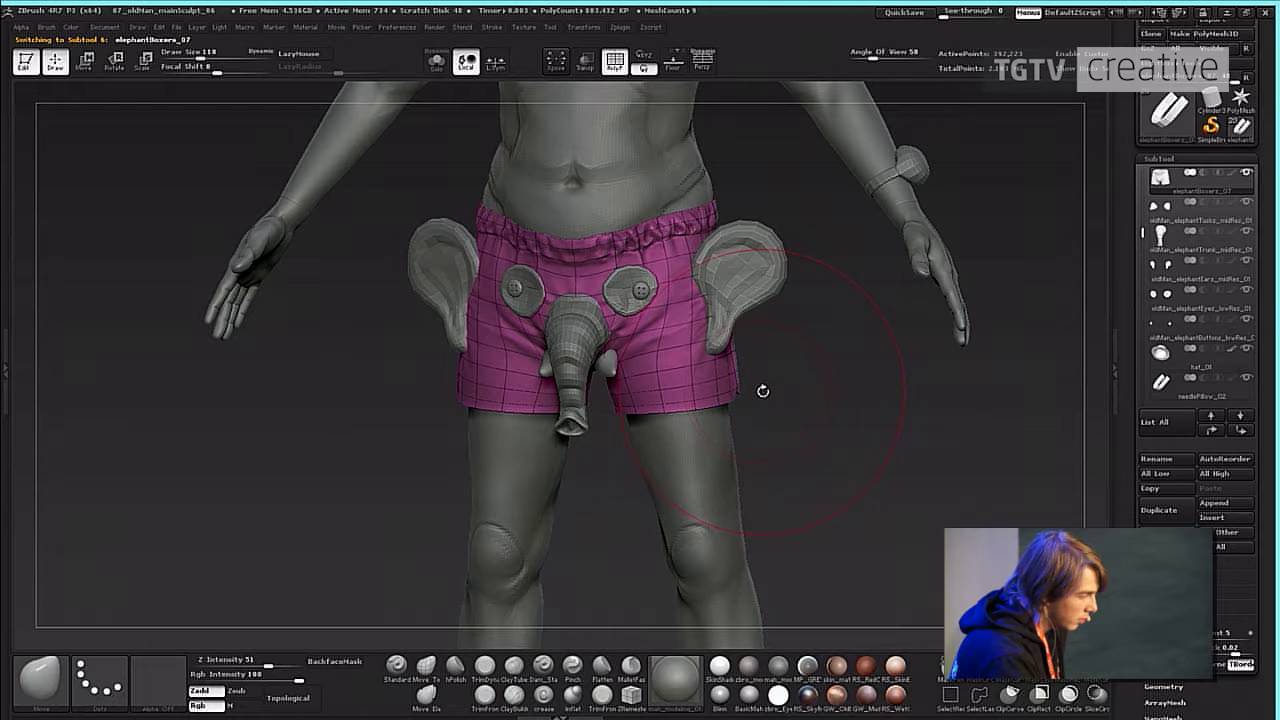
Step the elephant boxers down to their lowest subdivision level to show the base topology.
key("shift+d")
key("shift+d")
key("shift+d")
key("shift+d")
key("shift+d")
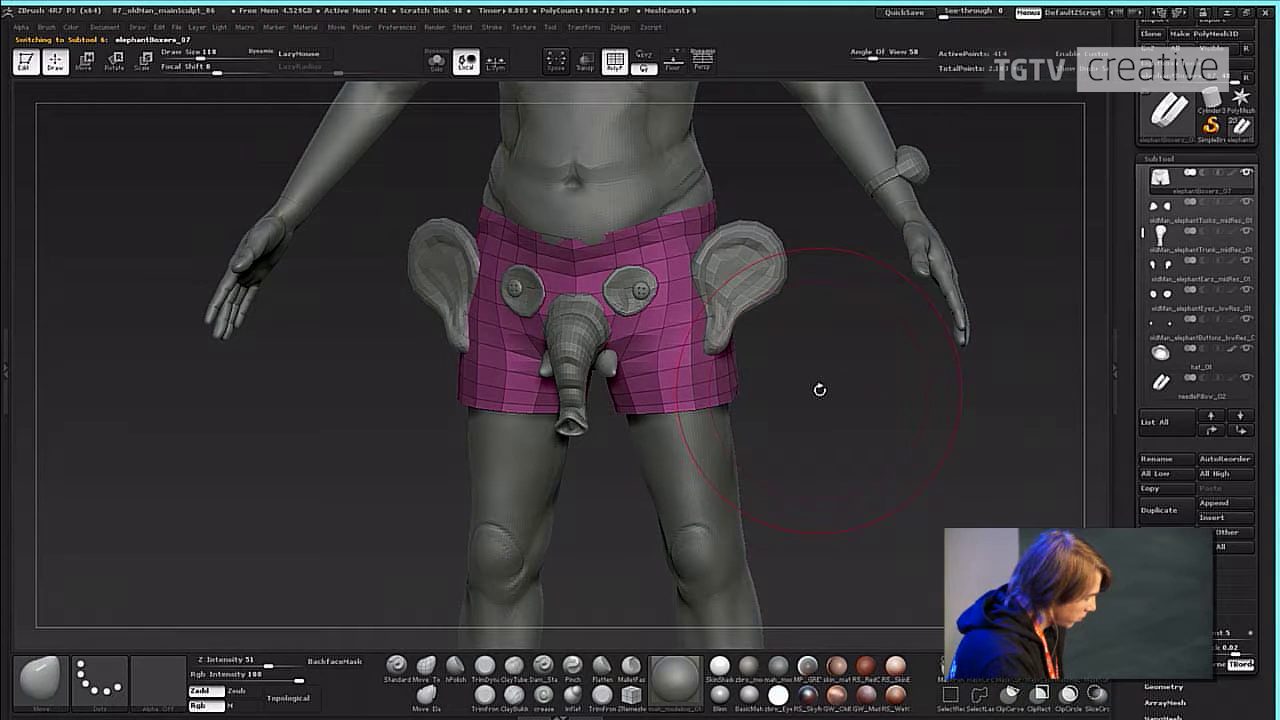
Isolate the boxers in Solo mode, turn off PolyFrame and view them from the front.
left_click_drag(829, 391, 869, 409)
left_click(437, 62)
left_click_drag(520, 306, 638, 368)
key("f")
key("f")
left_click_drag(1017, 374, 784, 319)
left_click_drag(784, 319, 836, 325, "alt")
Step the isolated boxers back up to their highest subdivision level.
key("d")
key("d")
key("d")
key("d")
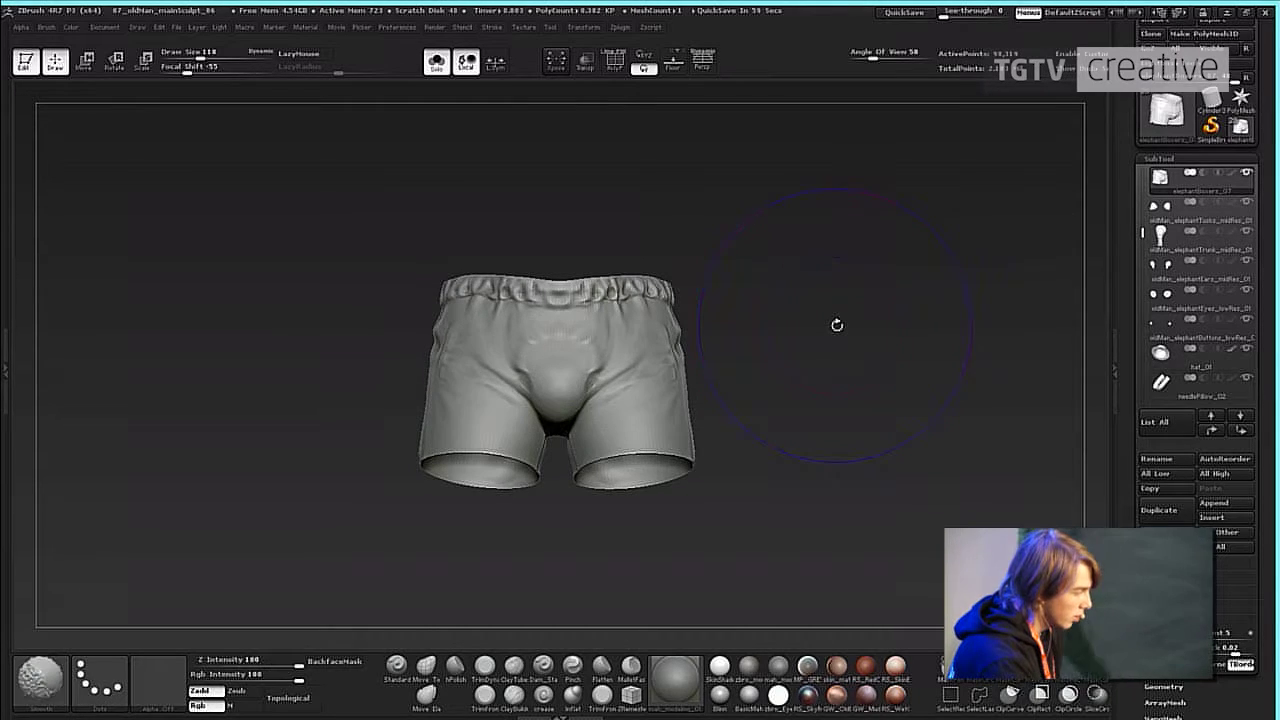
key("d")
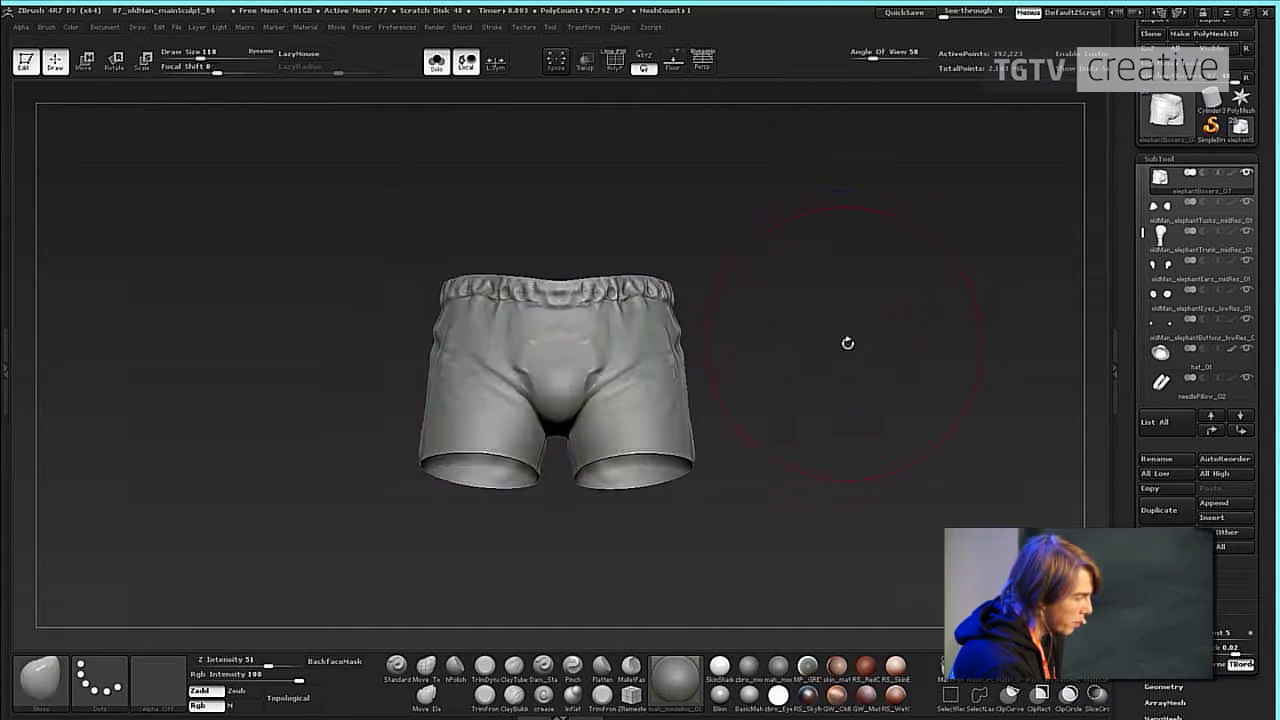
Turn the isolated boxers to an angle, leave Solo mode and view the whole character.
left_click_drag(846, 343, 826, 359)
key("u")
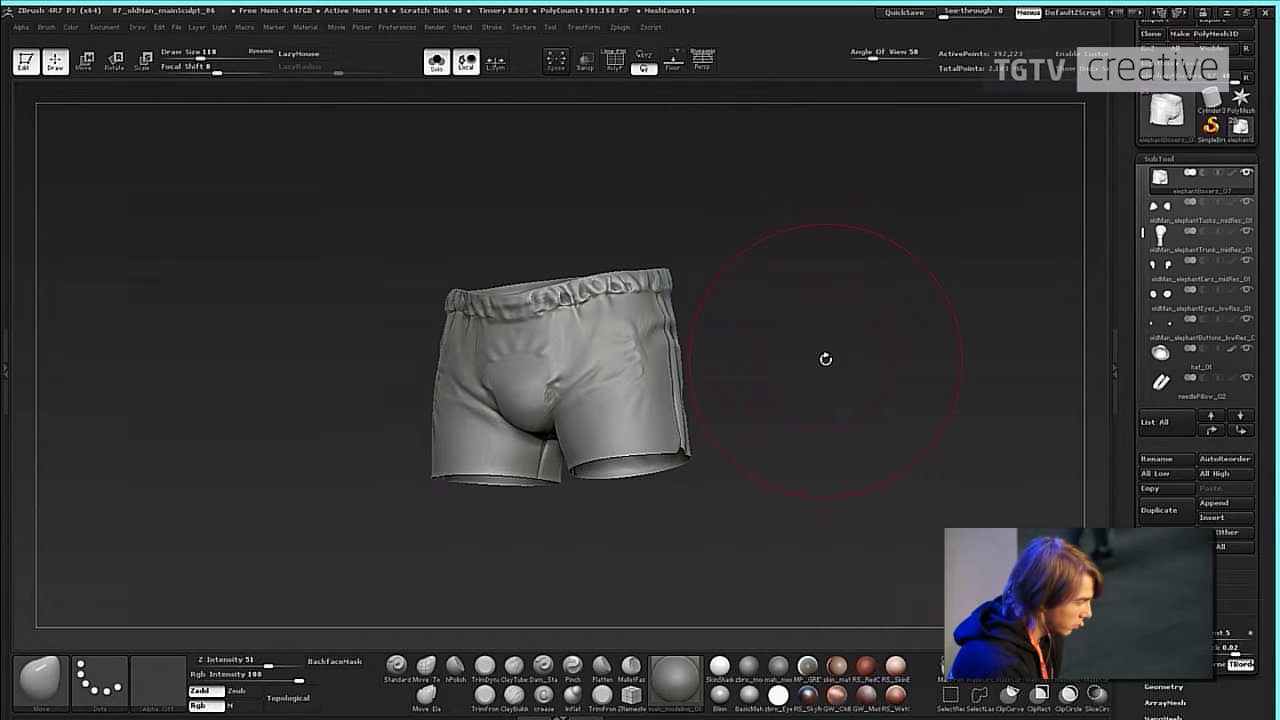
left_click(437, 63)
left_click_drag(820, 420, 774, 610)
left_click_drag(775, 318, 950, 291)
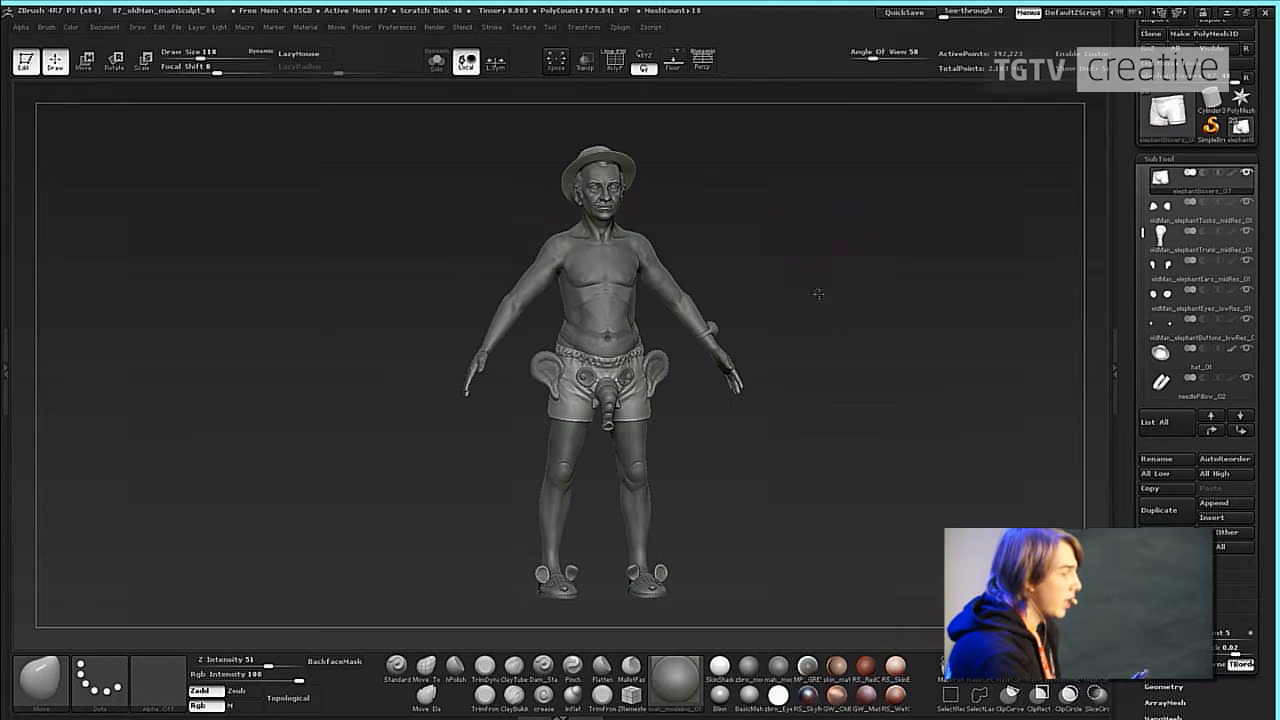
mouse_move(818, 293)
left_mouse_down()
mouse_move(846, 280)
mouse_move(801, 277)
left_mouse_up()
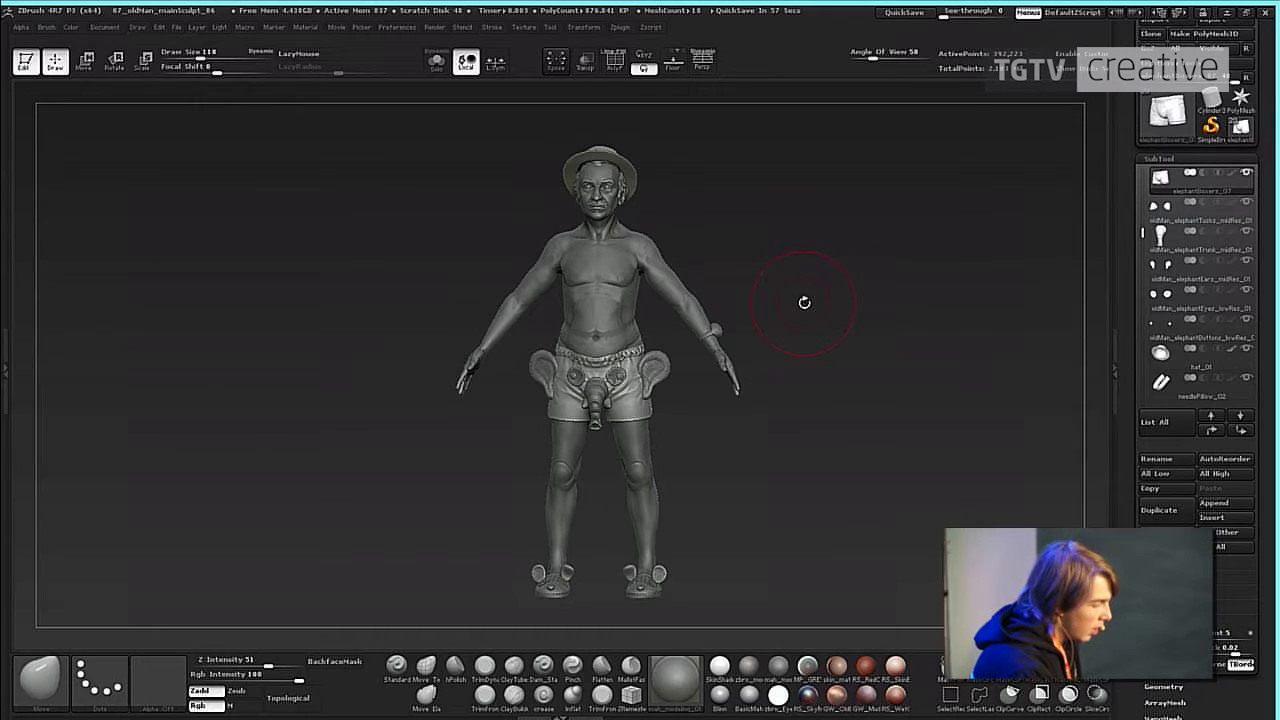
Switch to Maya and browse for a scene to open in the 3DProcess folder.
key("alt+Tab")
key("alt+Tab")
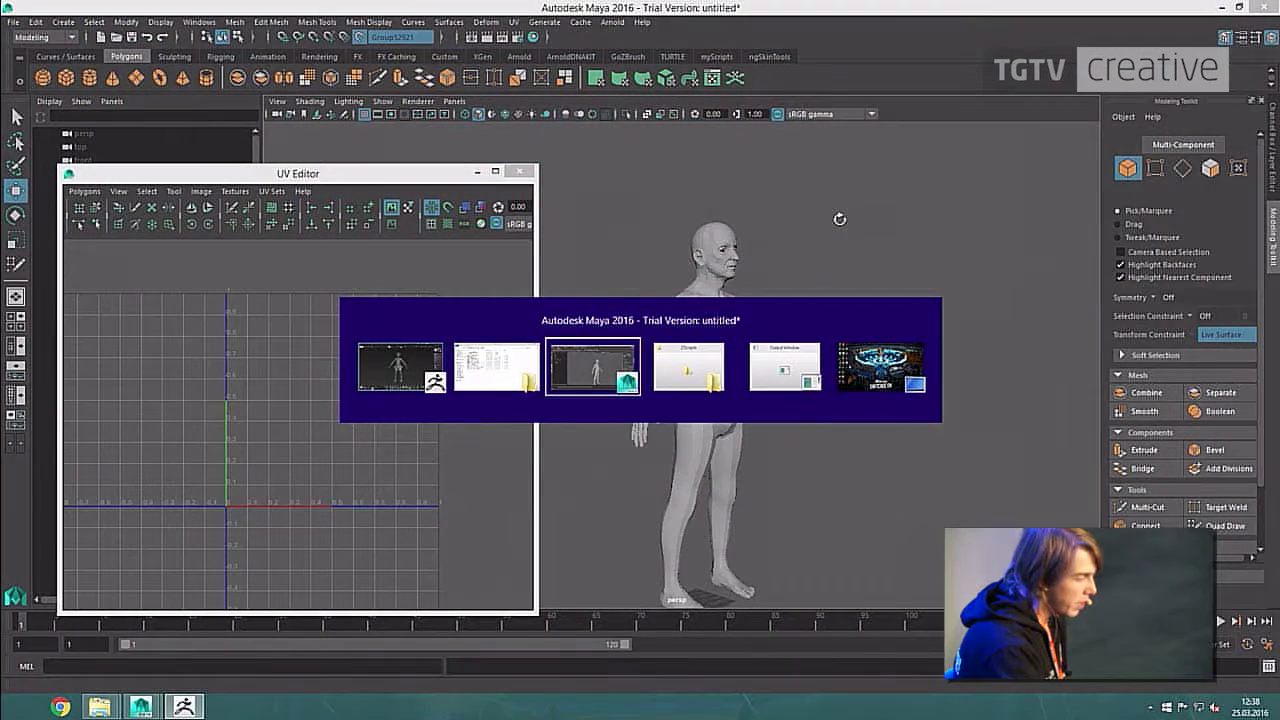
left_click(13, 22)
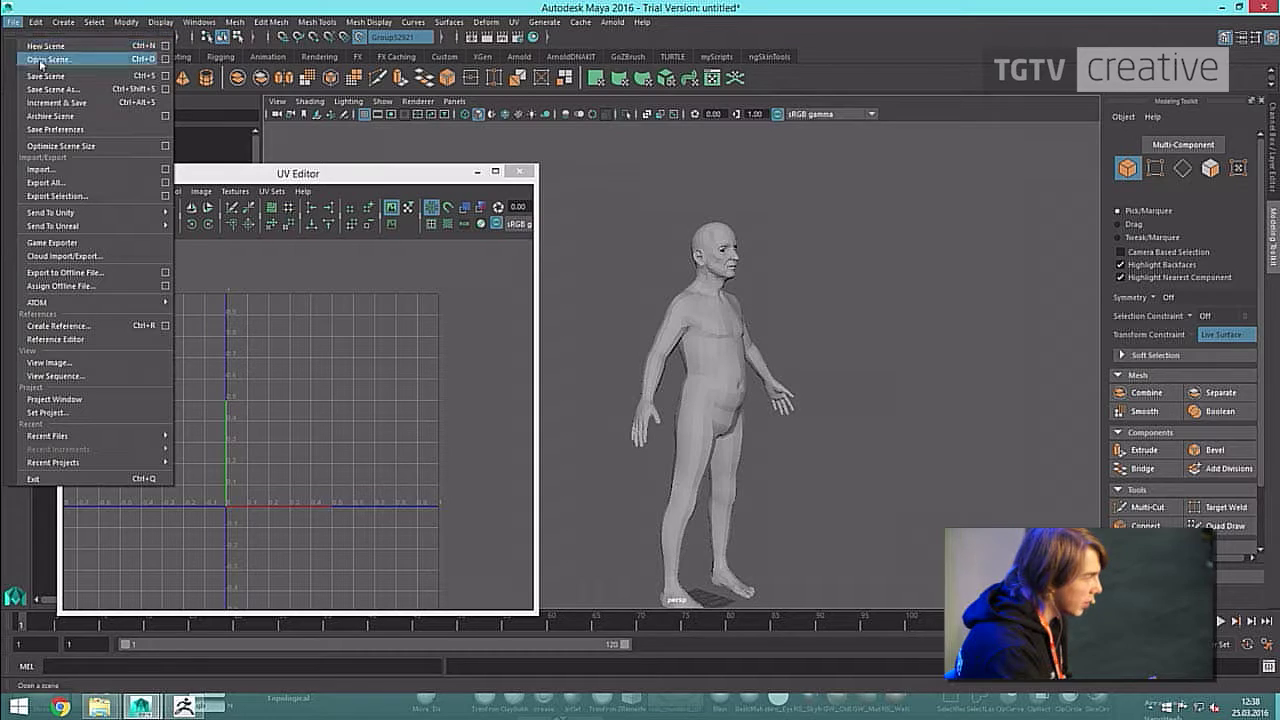
left_click(46, 58)
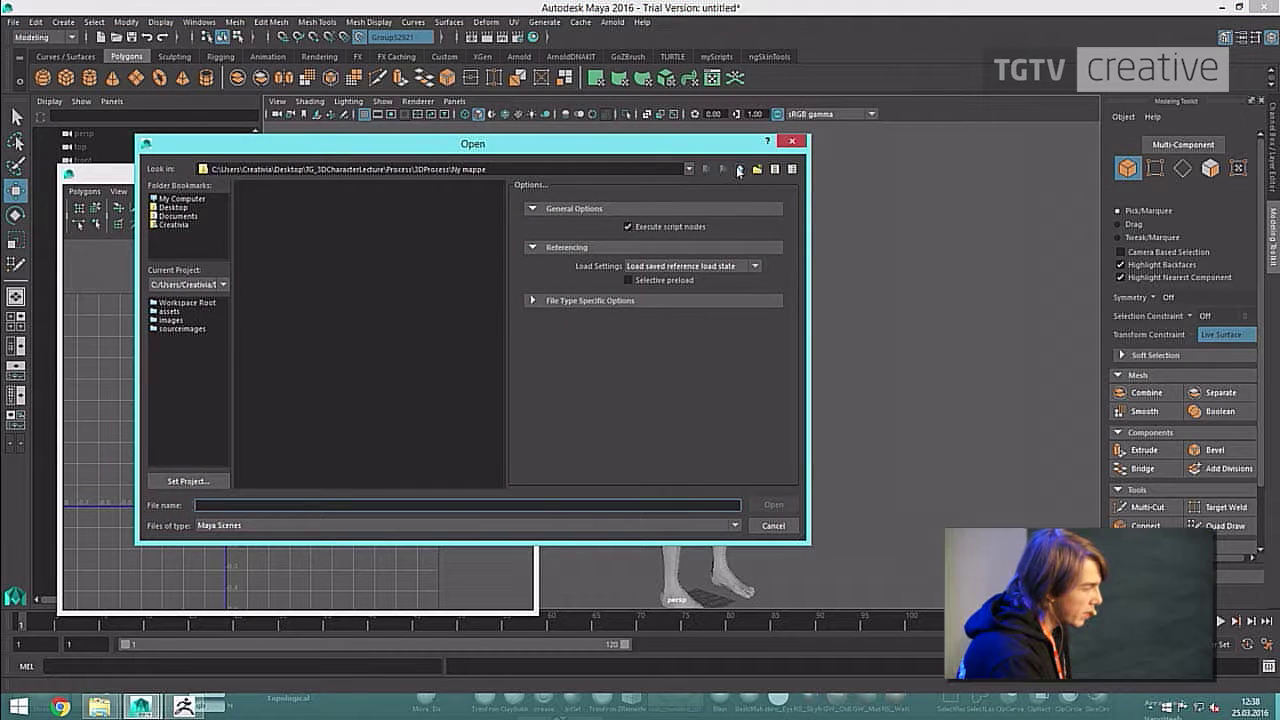
left_click(739, 170)
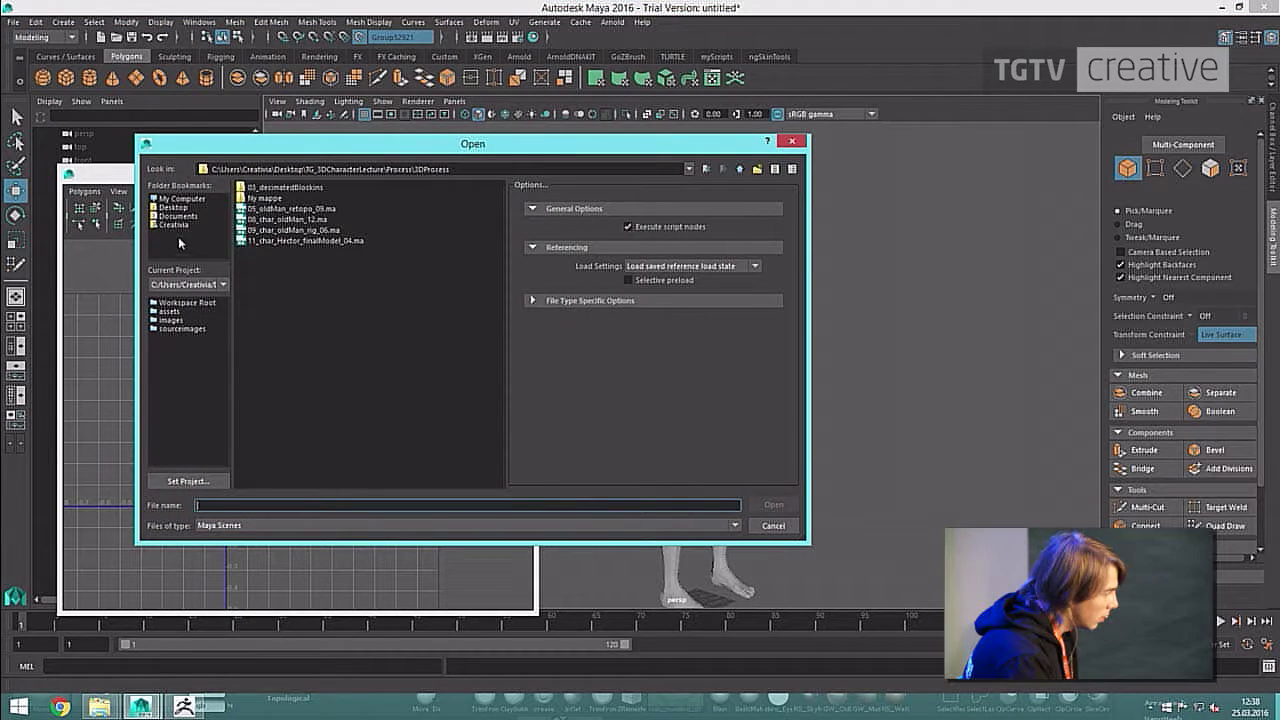
left_click(737, 170)
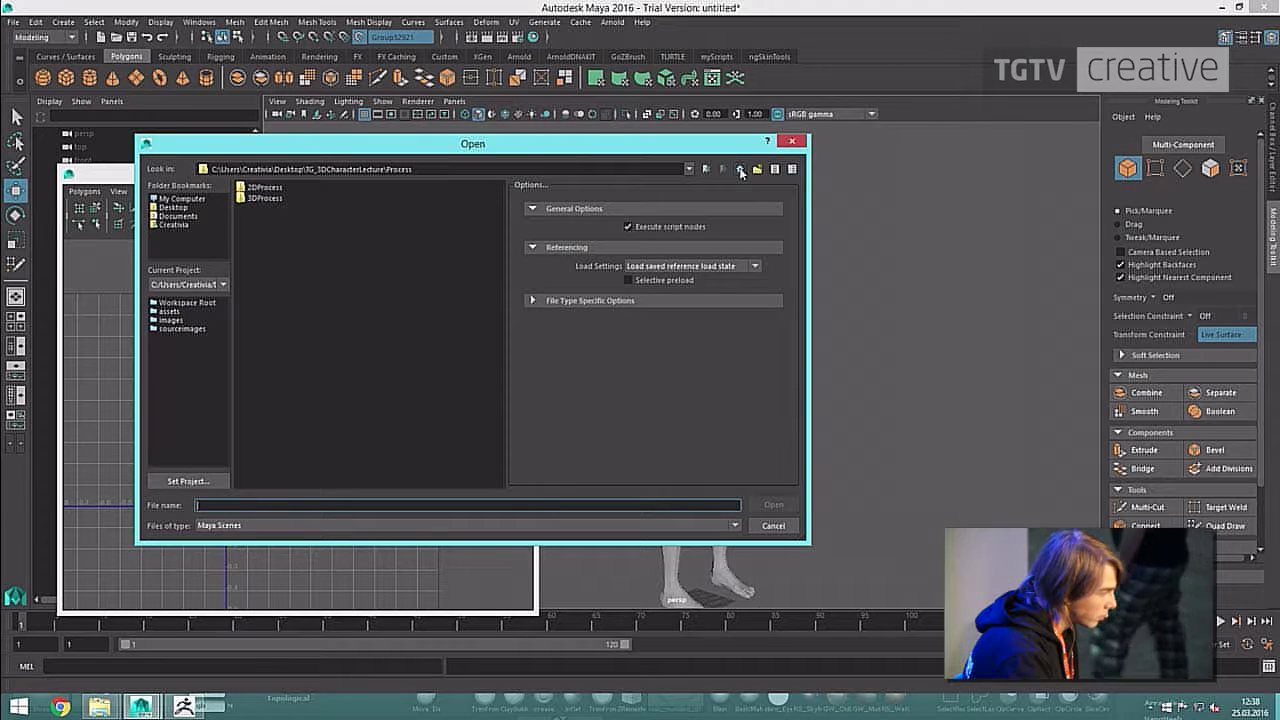
left_click(737, 170)
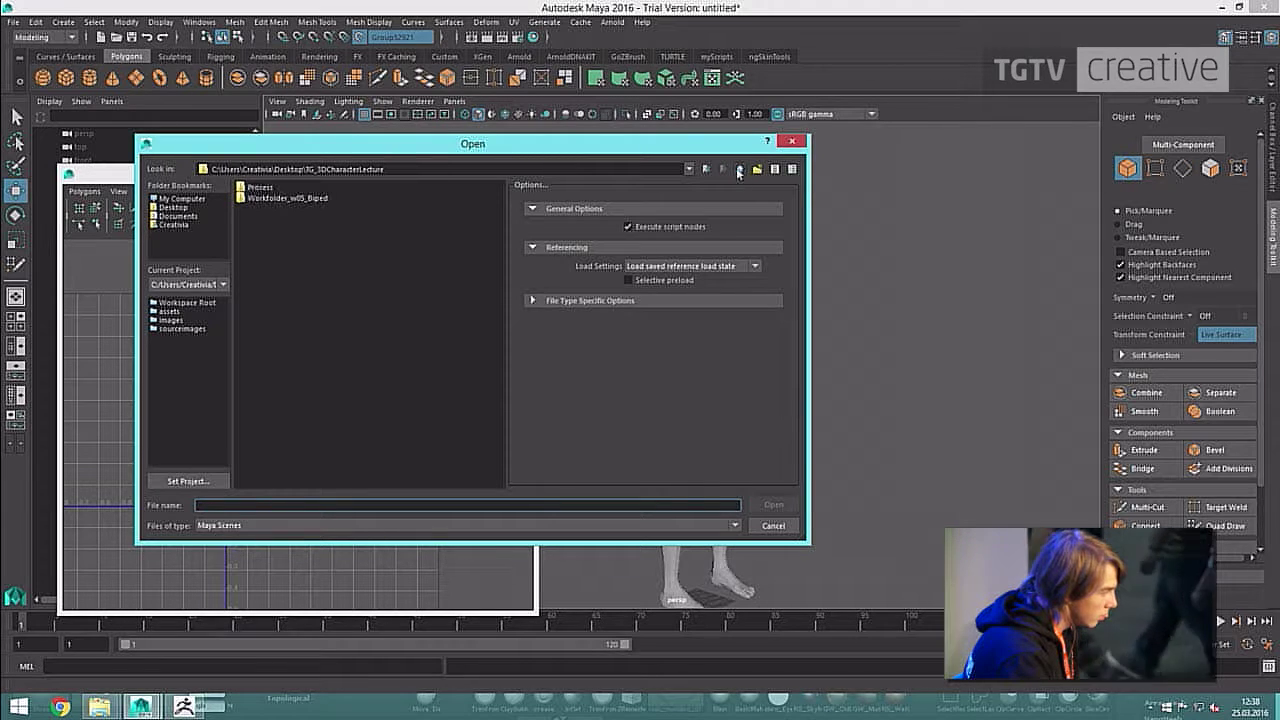
double_click(265, 187)
double_click(265, 187)
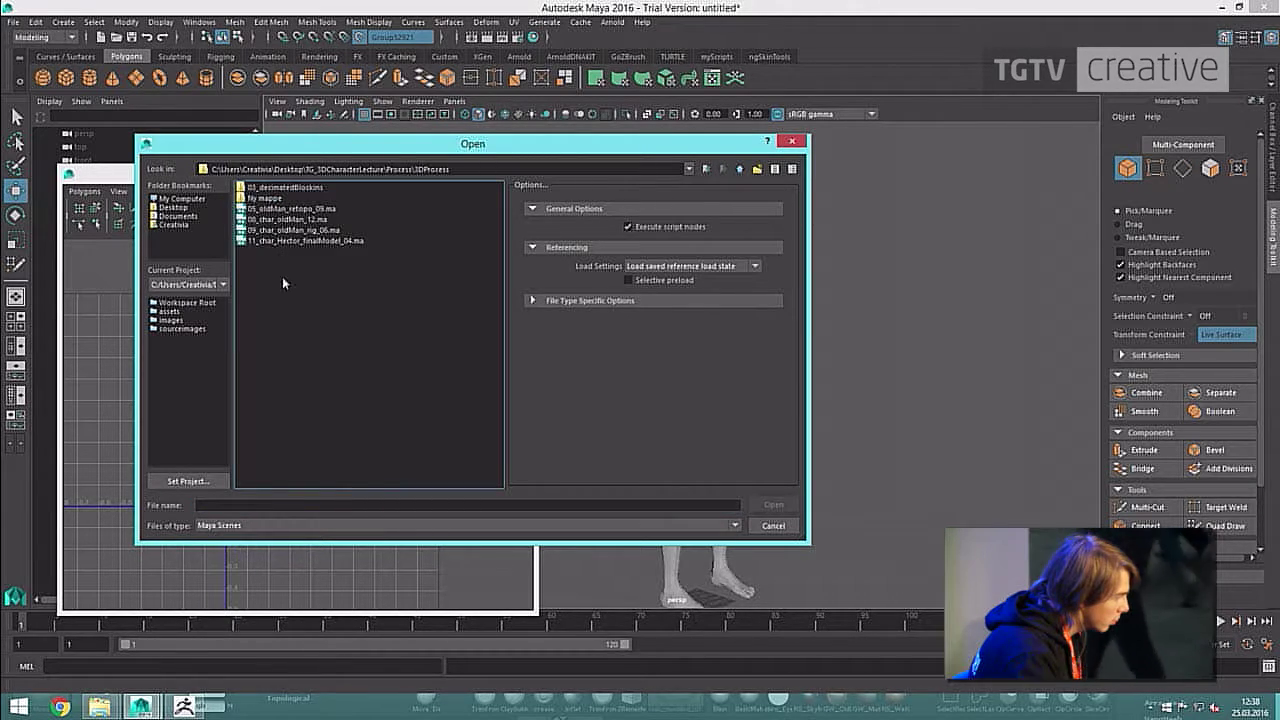
double_click(276, 187)
left_click(737, 171)
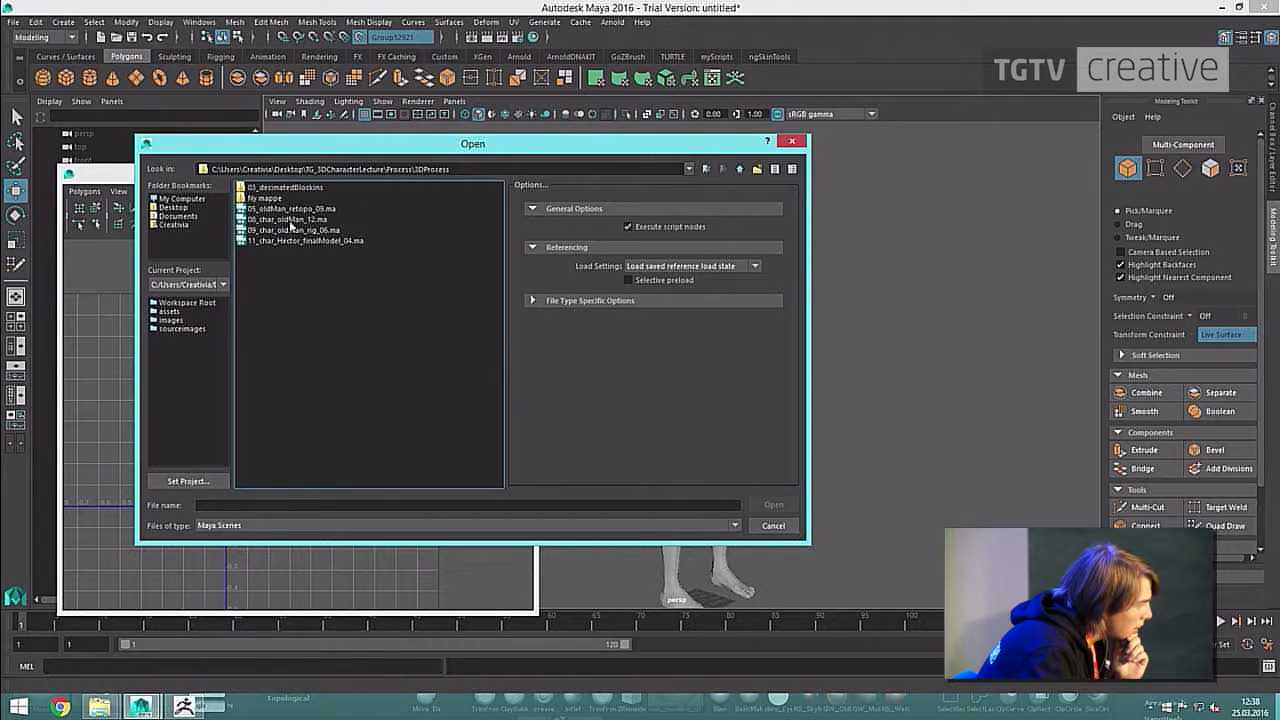
Open the scene 08_char_oldMan_12.ma without saving the untitled scene, and close the UV Editor.
left_click(291, 220)
double_click(288, 221)
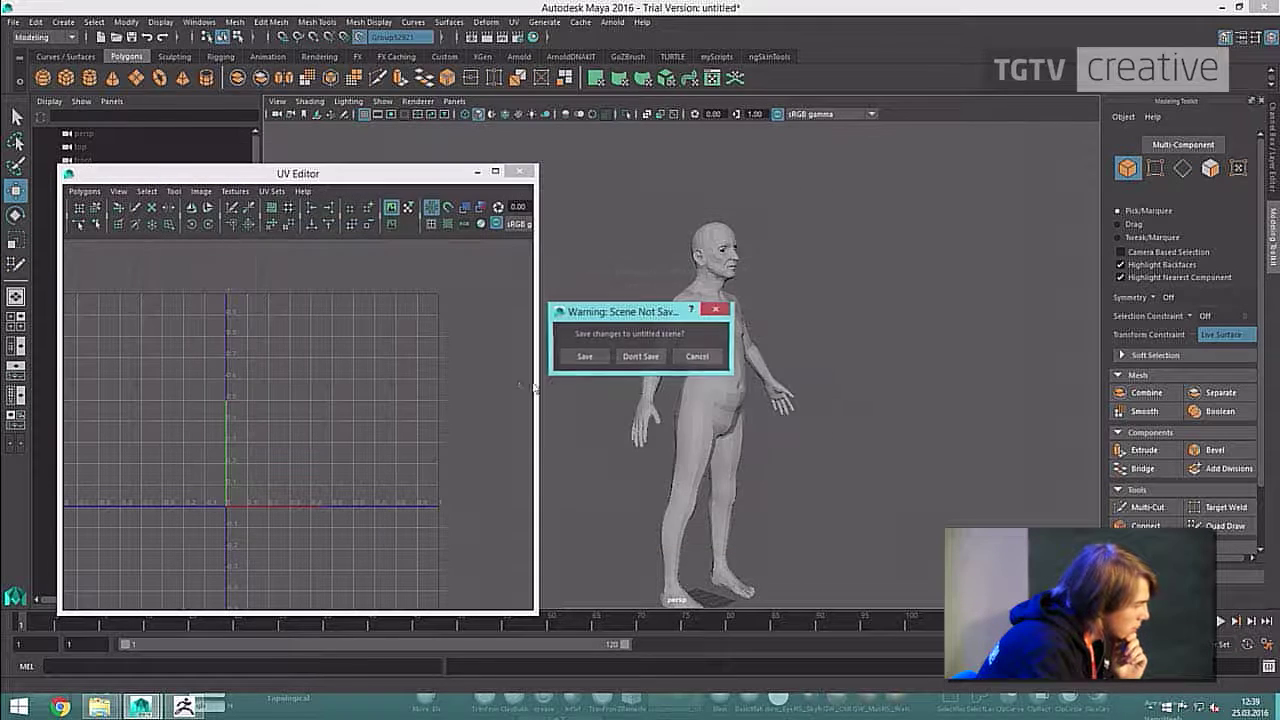
left_click(637, 355)
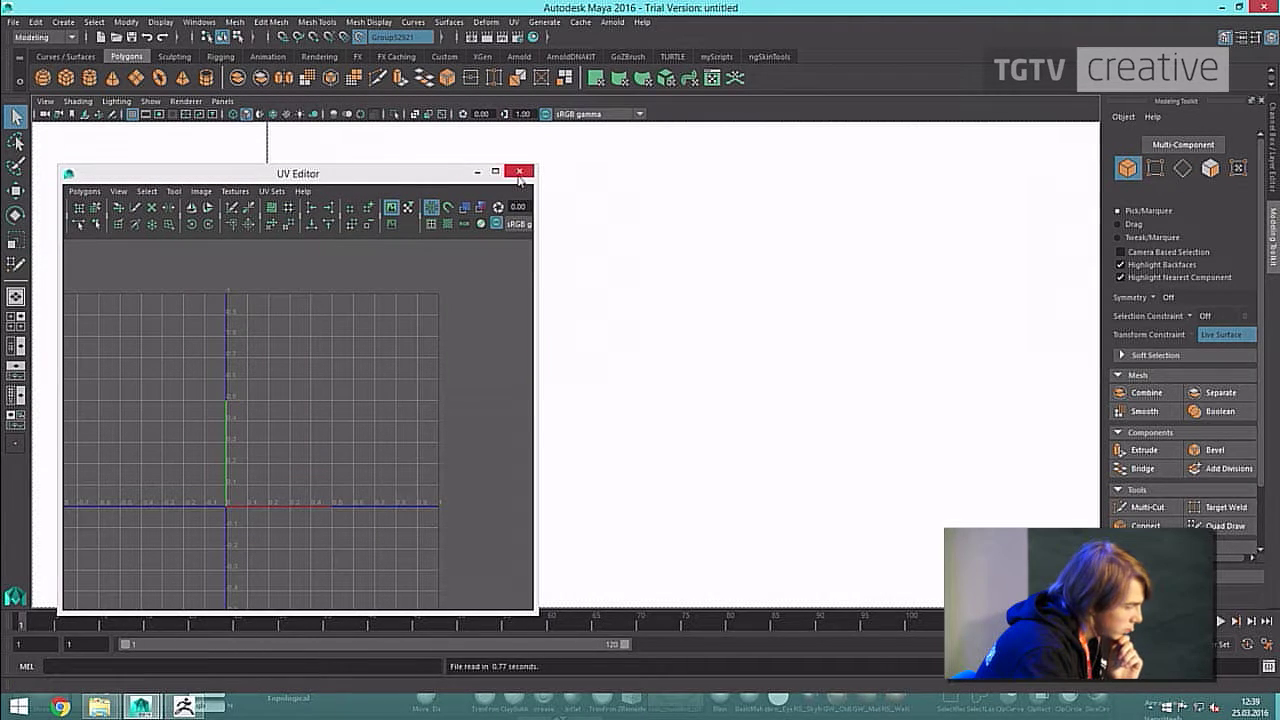
left_click(519, 172)
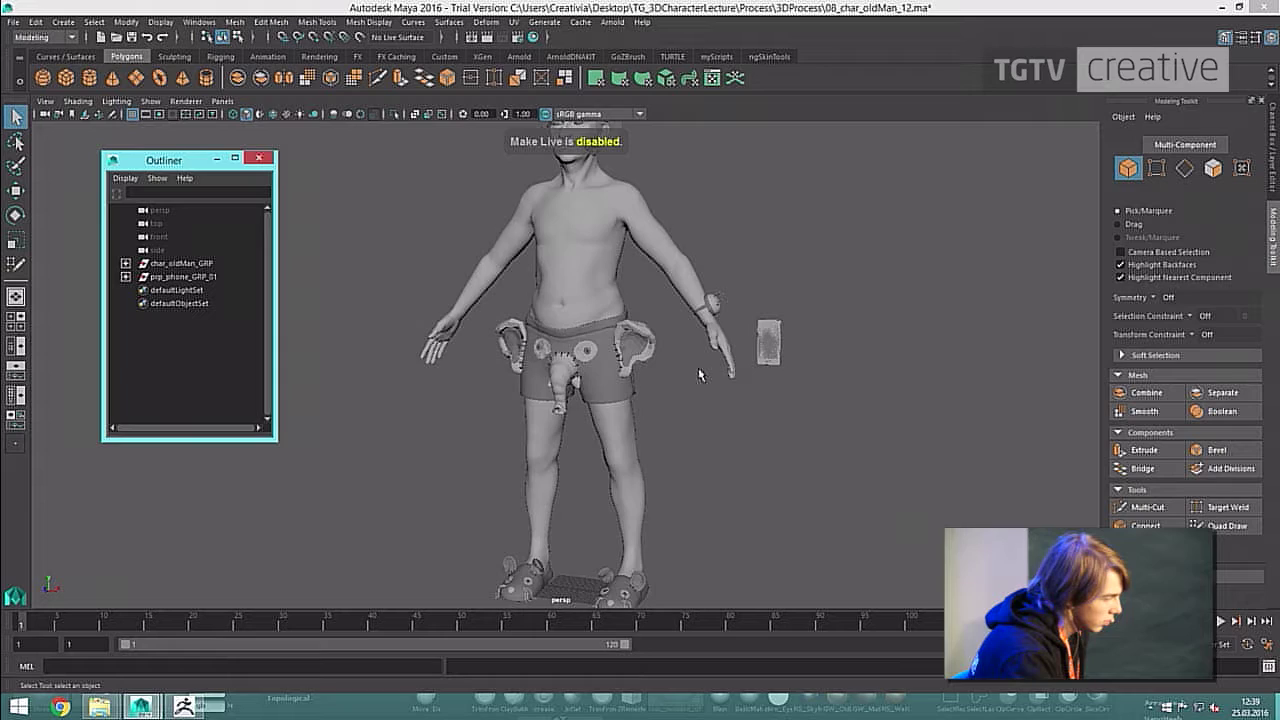
Examine the elephant boxers from several angles, selecting the trunk and neighbouring parts to inspect their topology.
left_click_drag(691, 381, 640, 390, "alt")
right_click_drag(610, 390, 715, 412, "alt")
left_click(600, 389)
left_click(729, 414)
left_click_drag(729, 414, 742, 340, "alt")
left_click(745, 334)
right_click_drag(745, 334, 880, 382, "alt")
left_click_drag(880, 382, 826, 391, "alt")
left_click(719, 389)
left_click(783, 304)
left_click(589, 308)
left_click_drag(584, 340, 628, 368, "alt")
left_click(628, 370)
right_click_drag(628, 370, 606, 380, "alt")
left_click_drag(606, 380, 720, 414, "alt")
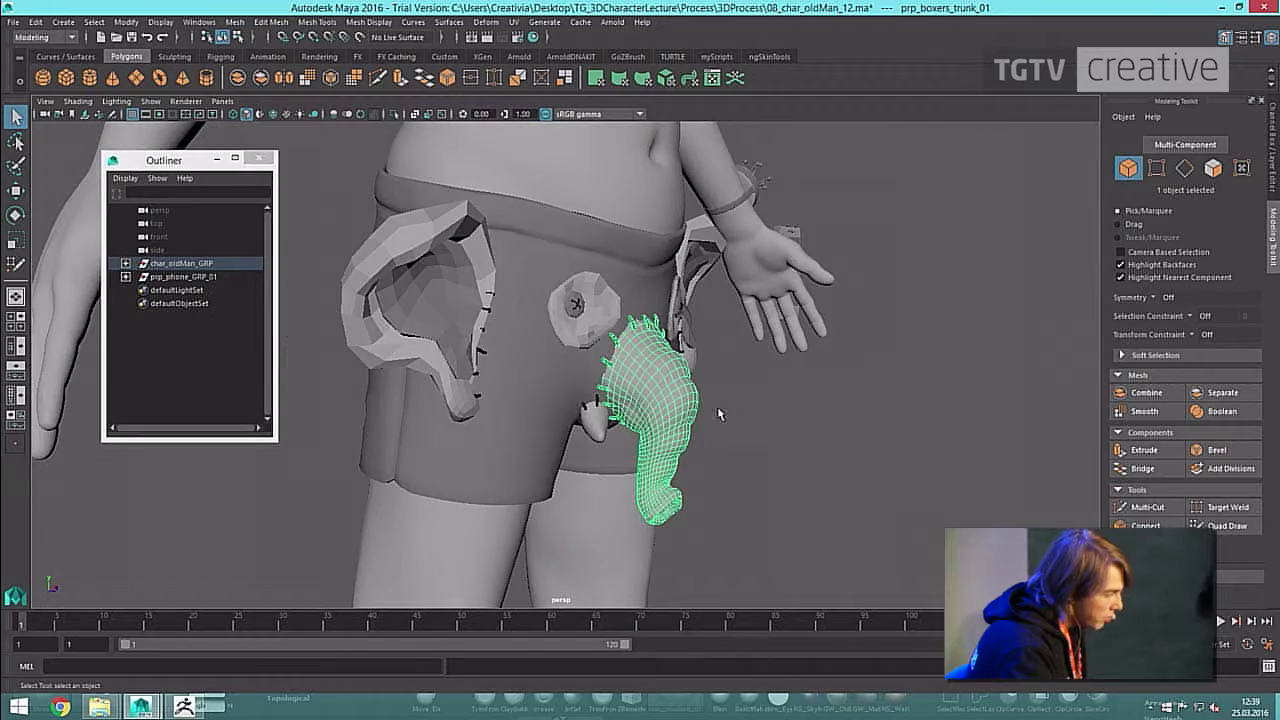
right_click_drag(720, 414, 798, 428, "alt")
left_click_drag(798, 428, 690, 382, "alt")
left_click(597, 379)
left_click_drag(597, 379, 616, 452, "alt")
left_click(516, 396)
right_click_drag(616, 452, 545, 400, "alt")
left_click(683, 374)
Examine the topology of the head and face up close with the body mesh selected.
middle_click_drag(683, 374, 672, 580, "alt")
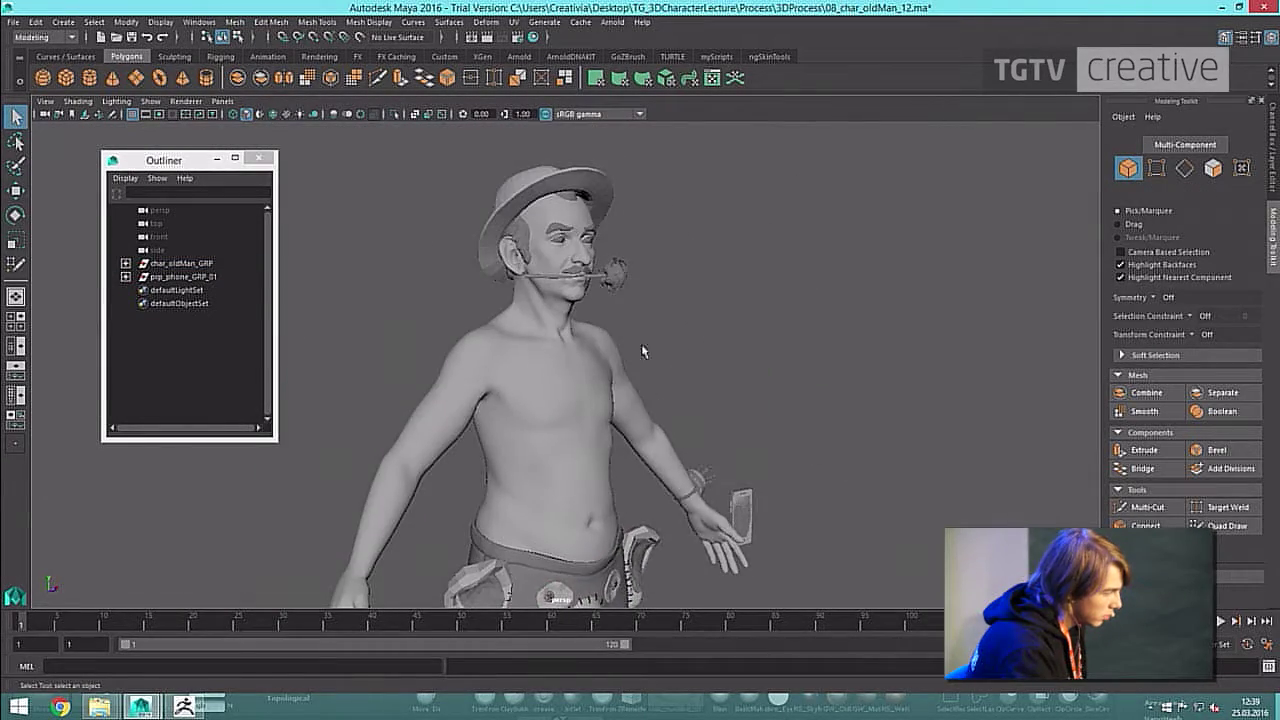
left_click_drag(638, 345, 597, 337, "alt")
left_click(598, 337)
scroll(630, 268, "up", 4)
middle_click_drag(636, 238, 659, 433, "alt")
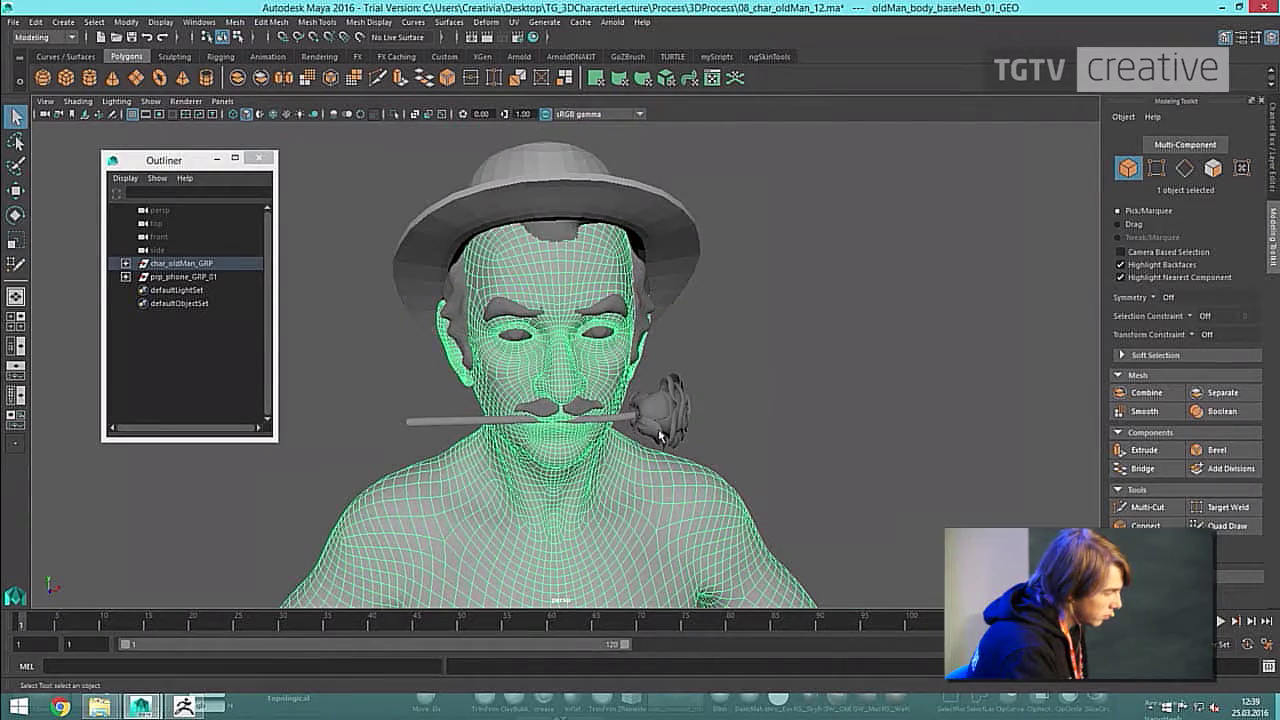
left_click(661, 432)
scroll(666, 430, "up", 4)
scroll(665, 430, "down", 2)
left_click(656, 312)
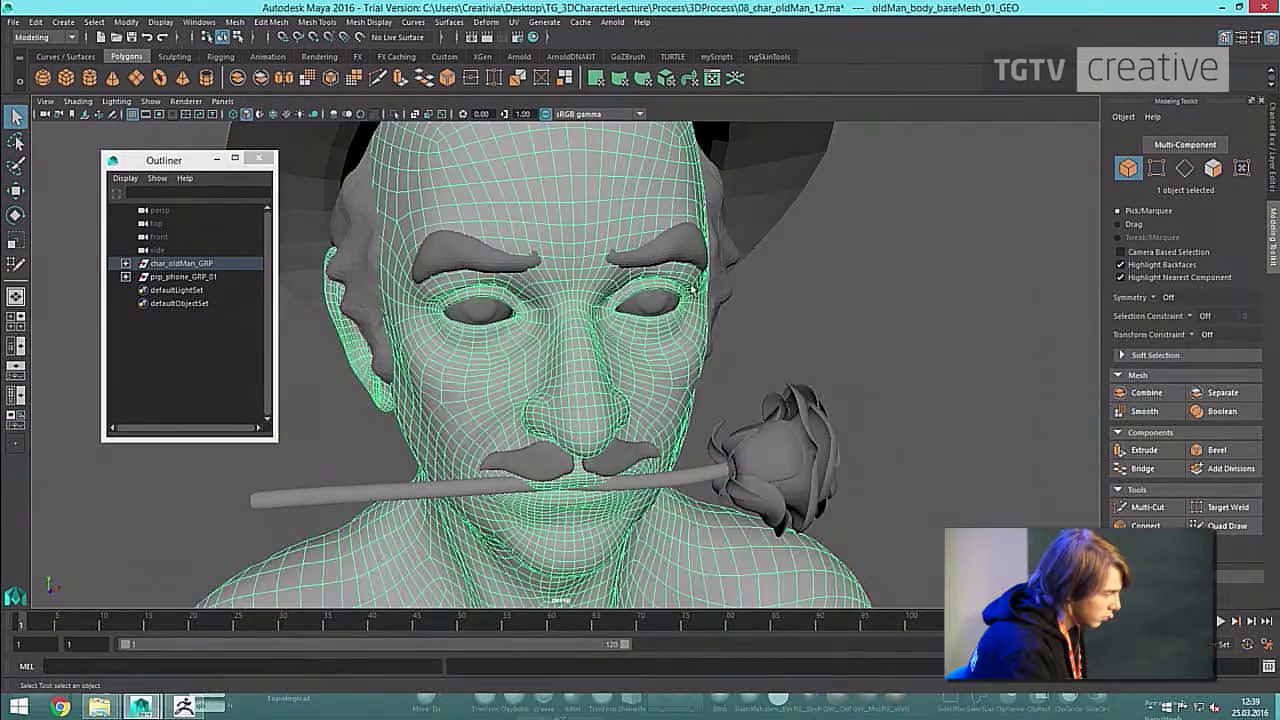
left_click_drag(656, 312, 790, 323, "alt")
left_click(540, 282)
scroll(540, 280, "up", 3)
left_click_drag(530, 270, 571, 234, "alt")
left_click(573, 235)
scroll(573, 235, "down", 4)
Examine the mouse slippers from several sides, selecting the right slipper's base and the left slipper's inner ear, and return to the full figure.
middle_click_drag(777, 446, 737, 163, "alt")
left_click_drag(742, 580, 652, 445, "alt")
scroll(758, 455, "down", 3)
left_click(597, 492)
key("f")
left_click_drag(597, 492, 740, 421, "alt")
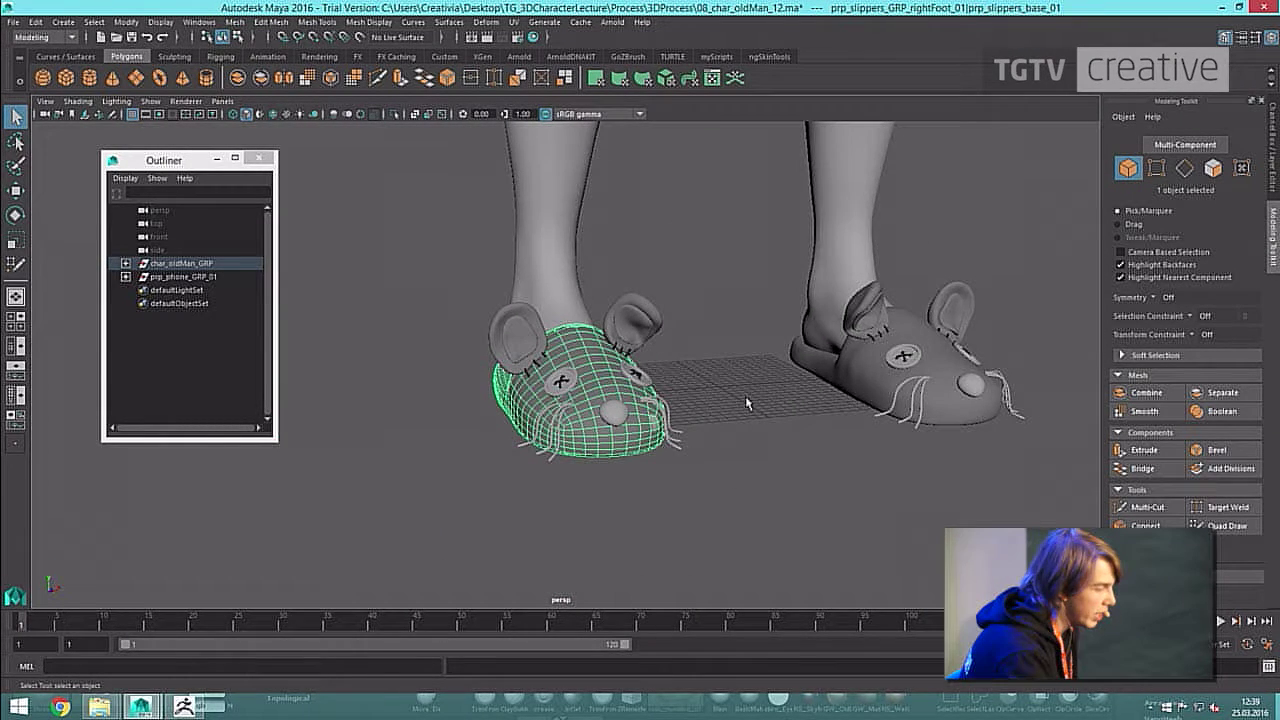
mouse_move(746, 403)
left_mouse_down("alt")
mouse_move(780, 404)
mouse_move(731, 401)
left_mouse_up("alt")
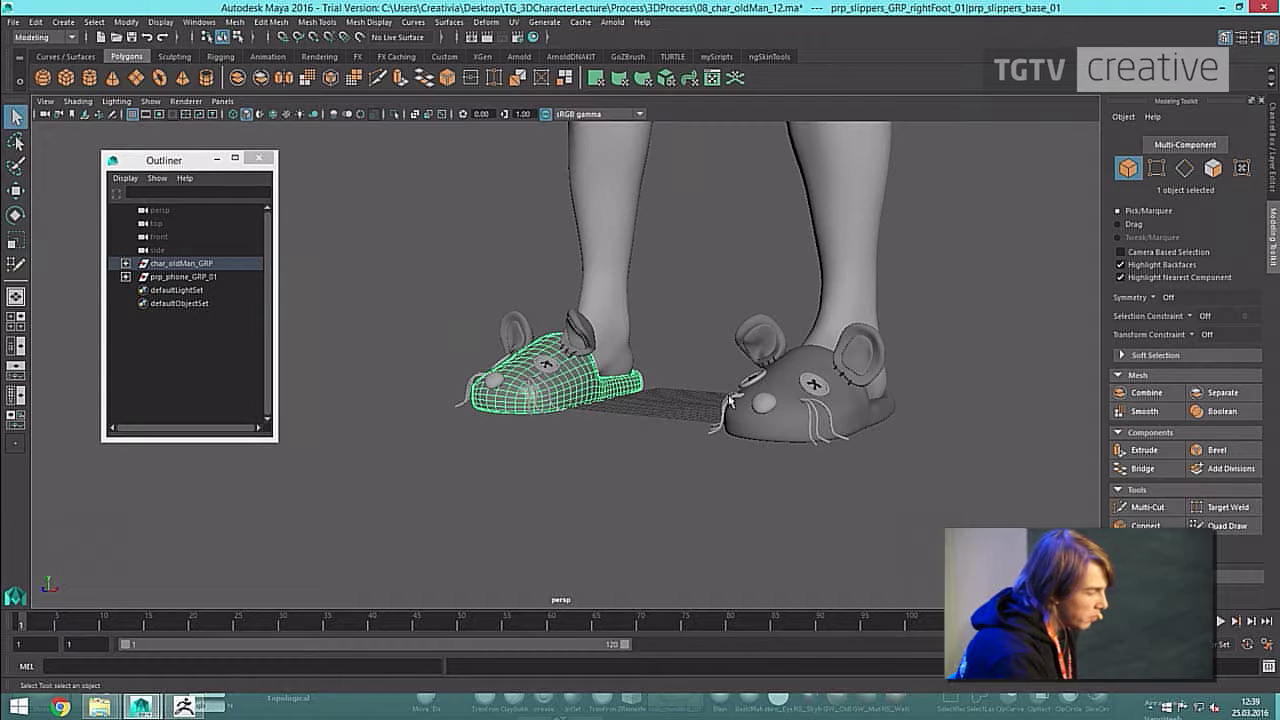
scroll(846, 400, "up", 3)
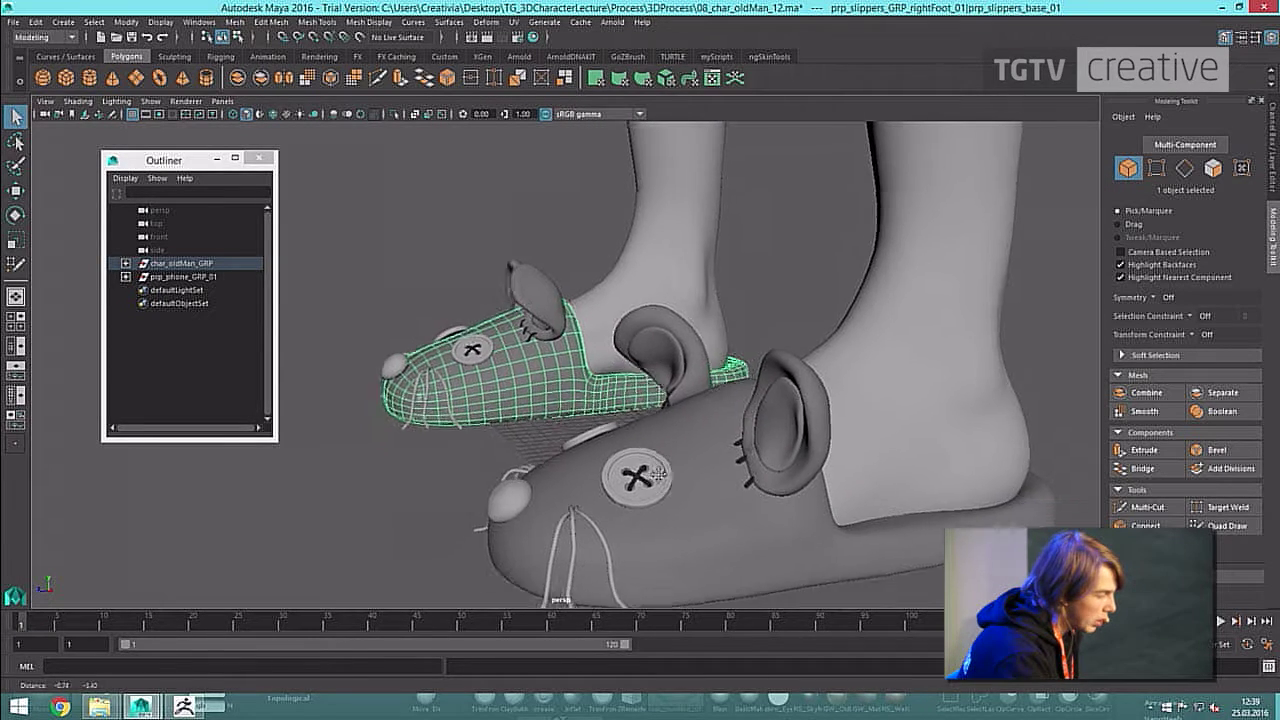
left_click_drag(663, 470, 785, 443, "alt")
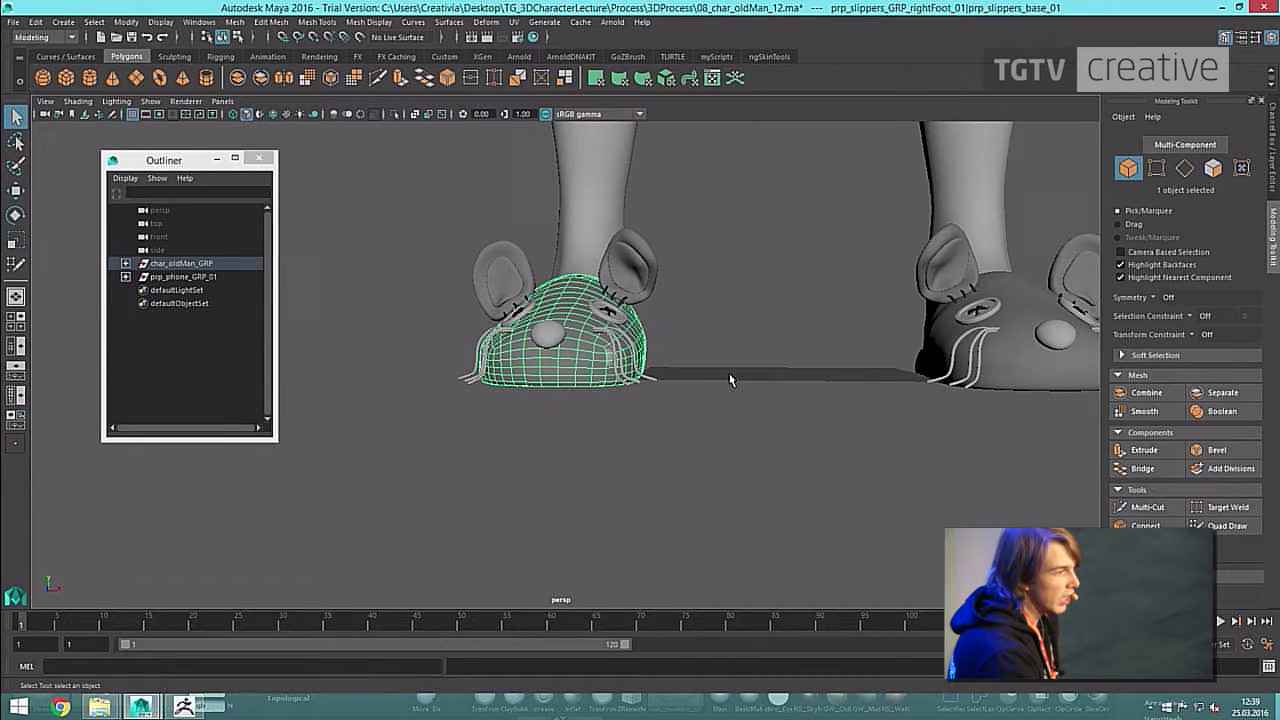
left_click_drag(795, 318, 680, 349, "alt")
middle_click_drag(680, 349, 622, 357, "alt")
left_click(774, 309)
scroll(764, 314, "down", 6)
left_click_drag(676, 335, 750, 325, "alt")
middle_click_drag(750, 325, 760, 526, "alt")
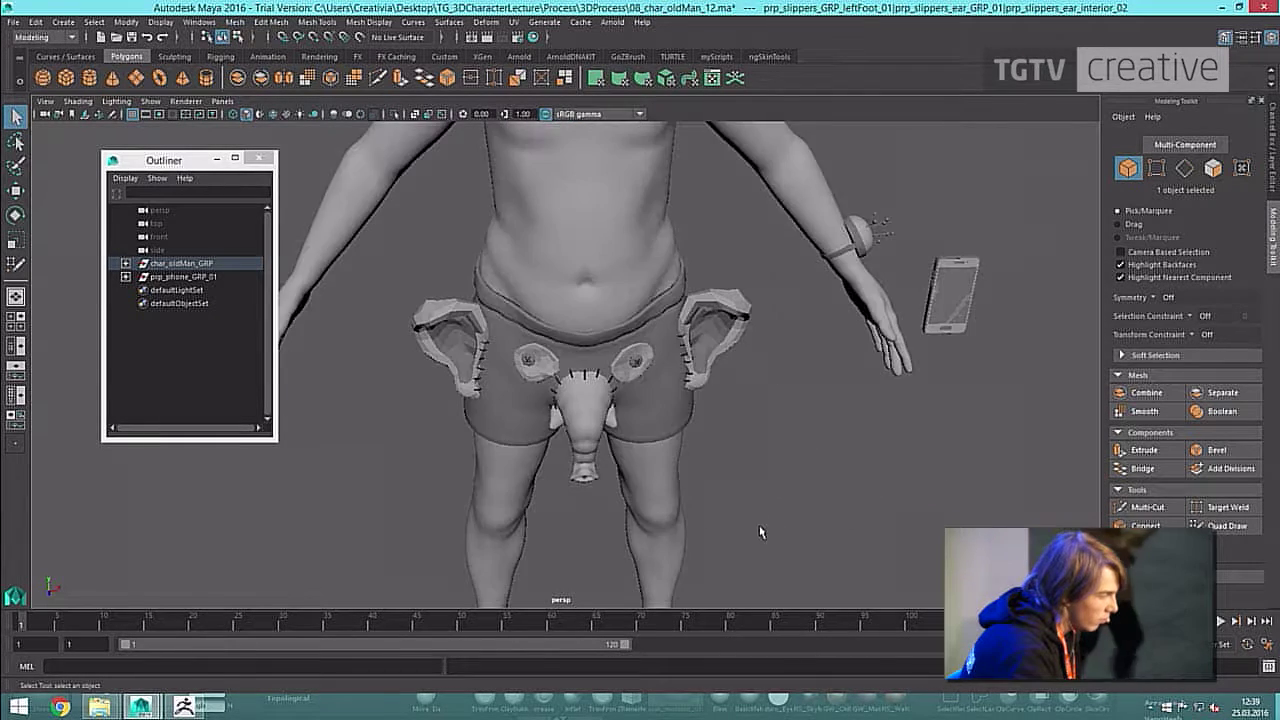
scroll(693, 326, "down", 4)
scroll(692, 326, "down", 2)
Open the scene 09_char_oldMan_rig_06.ma from the 3DProcess folder.
left_click(13, 21)
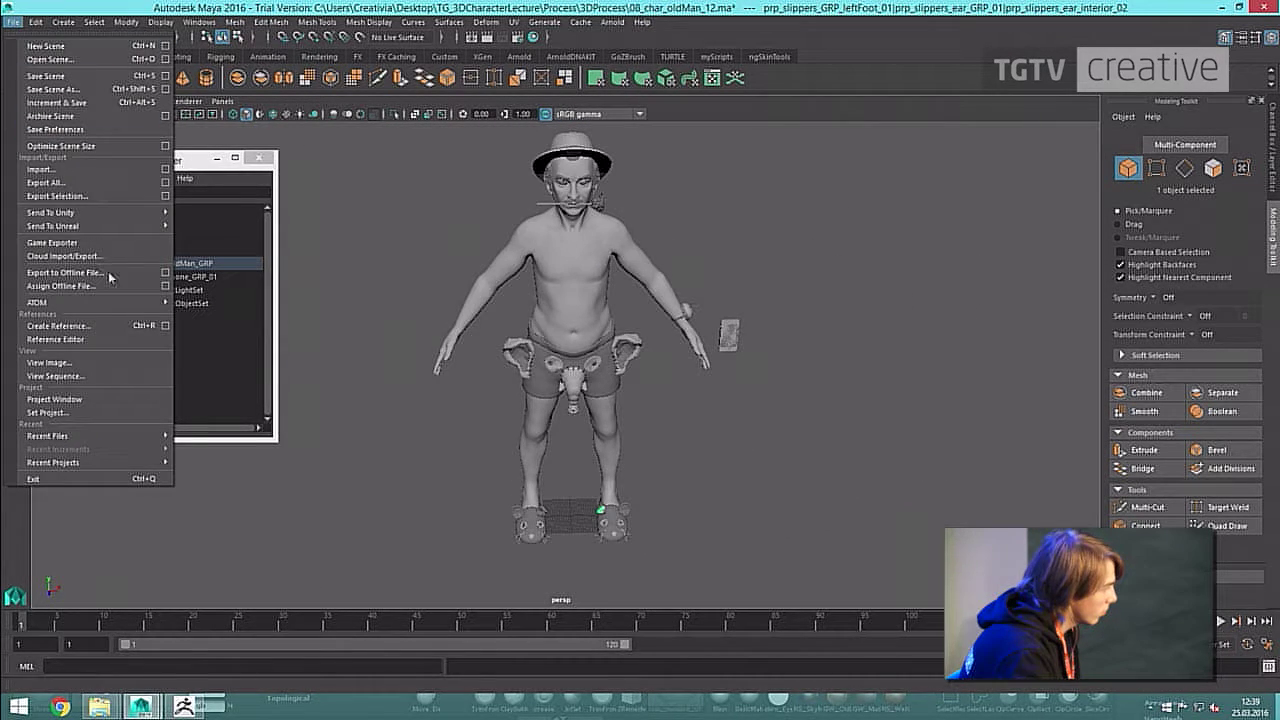
left_click(50, 59)
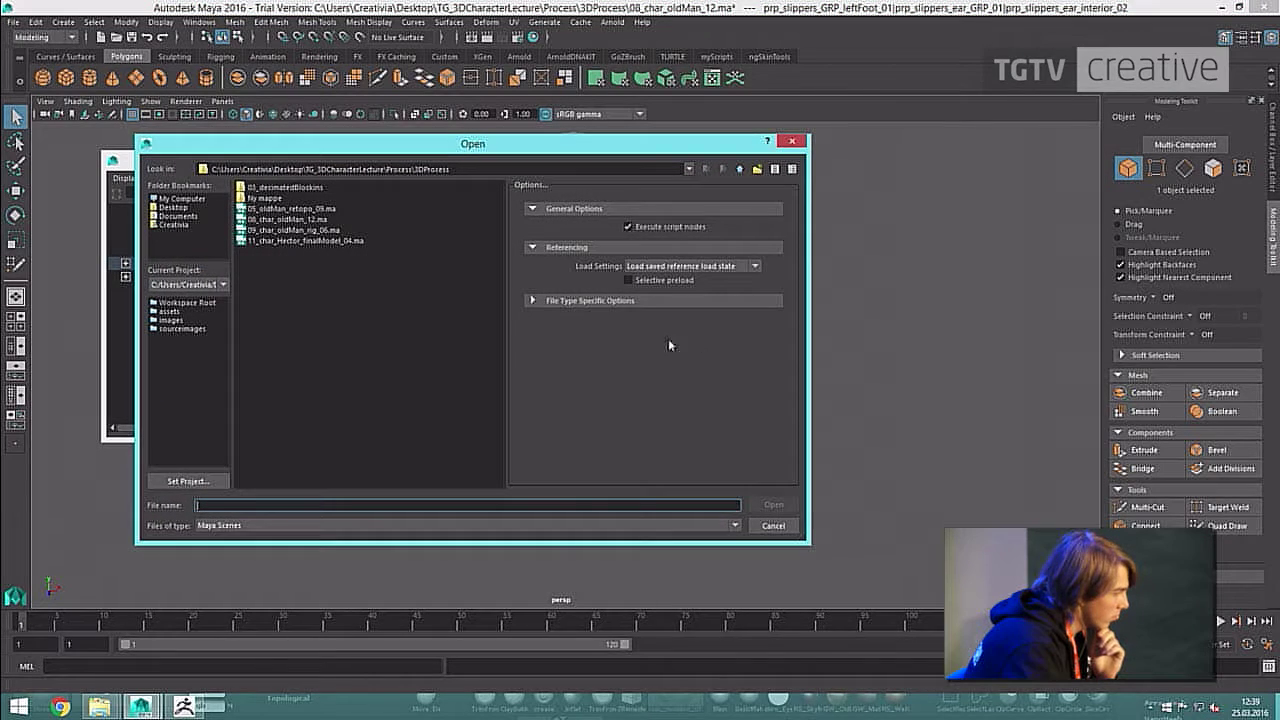
left_click(300, 230)
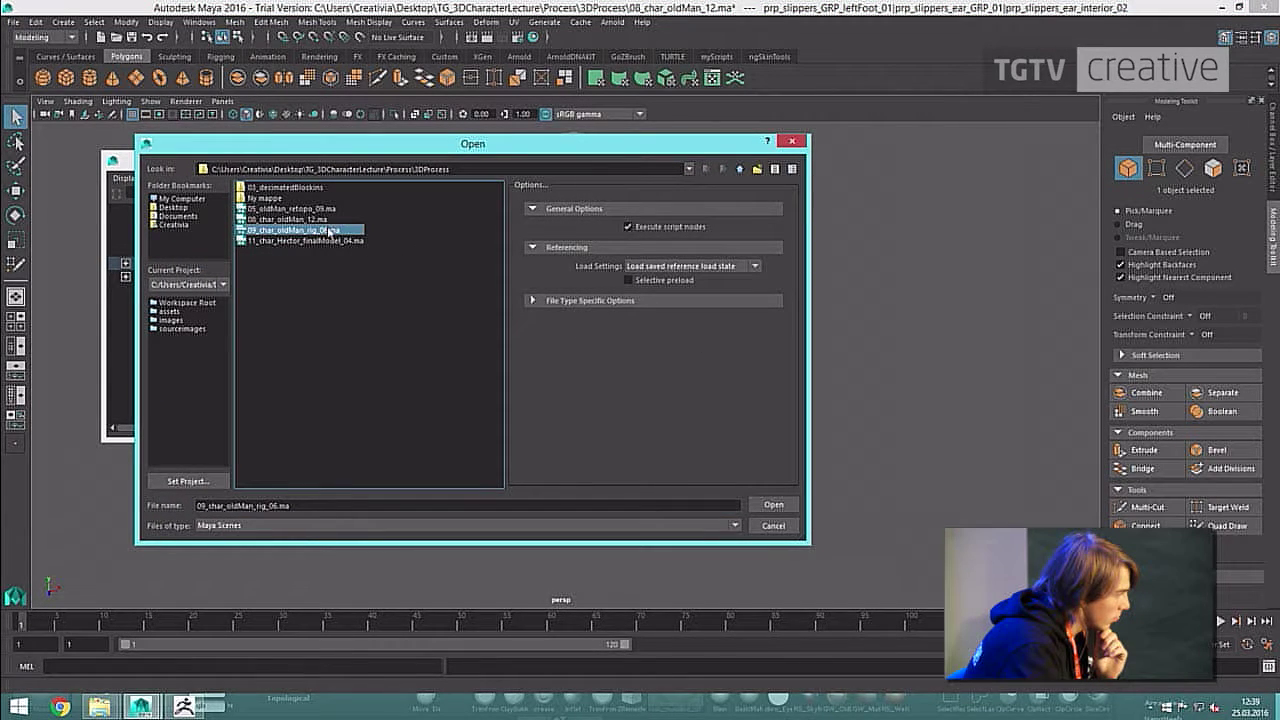
double_click(330, 230)
left_click(626, 360)
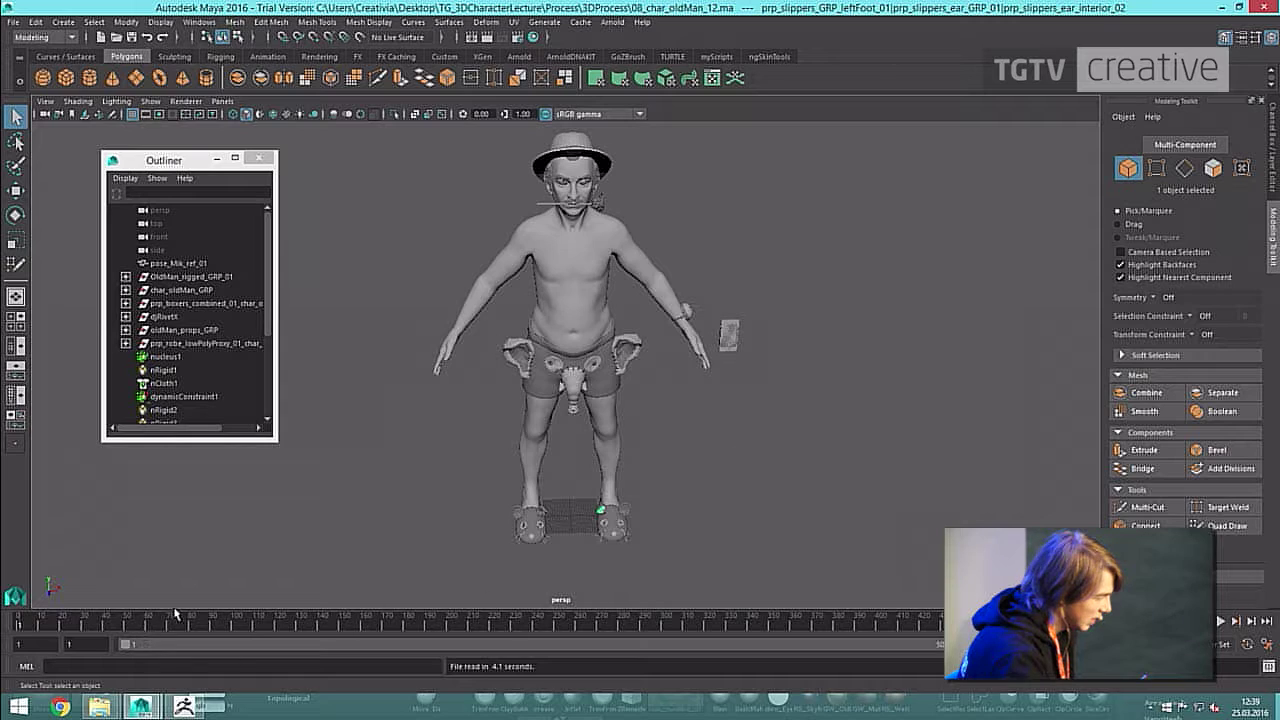
Examine the rigged old man with its control curves and the posed reference figure behind it.
scroll(609, 474, "down", 5)
left_click_drag(632, 465, 704, 470, "alt")
left_click_drag(738, 420, 629, 515, "alt")
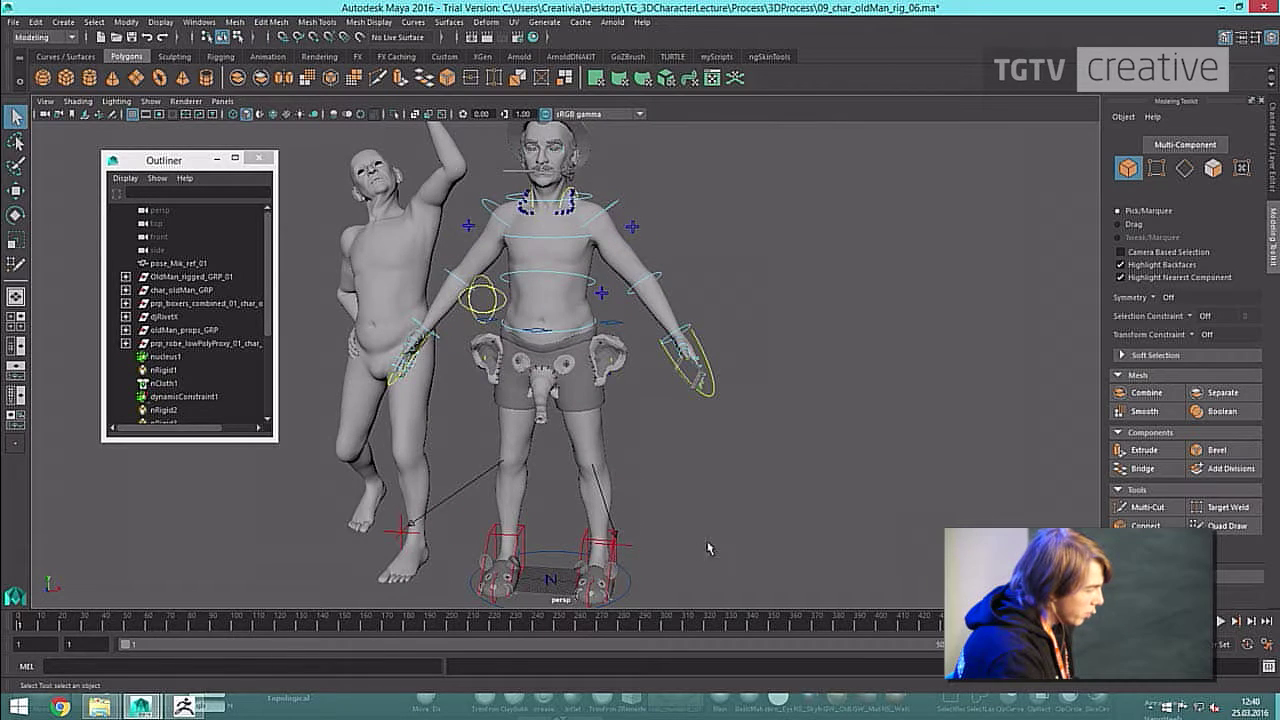
left_click_drag(708, 548, 617, 556, "alt")
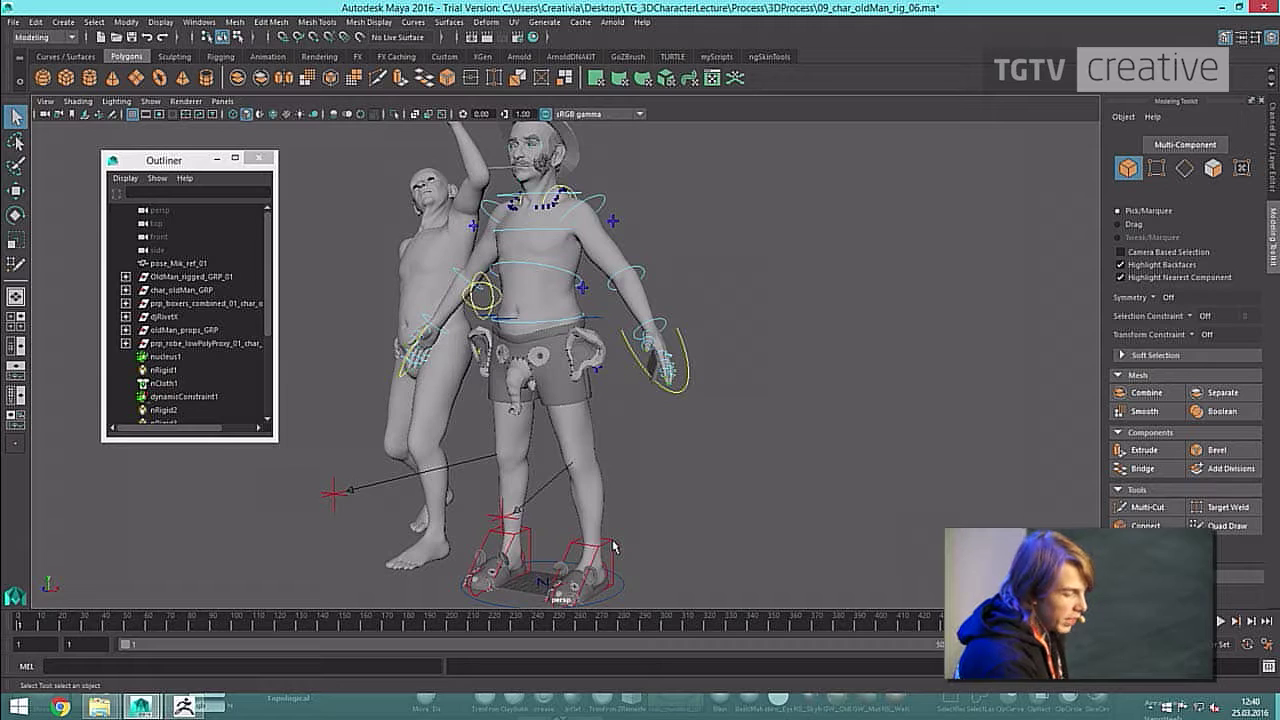
Show the skeleton joints through the old man's mesh, examine the rig up close, and turn the joint display off.
scroll(697, 334, "down", 2)
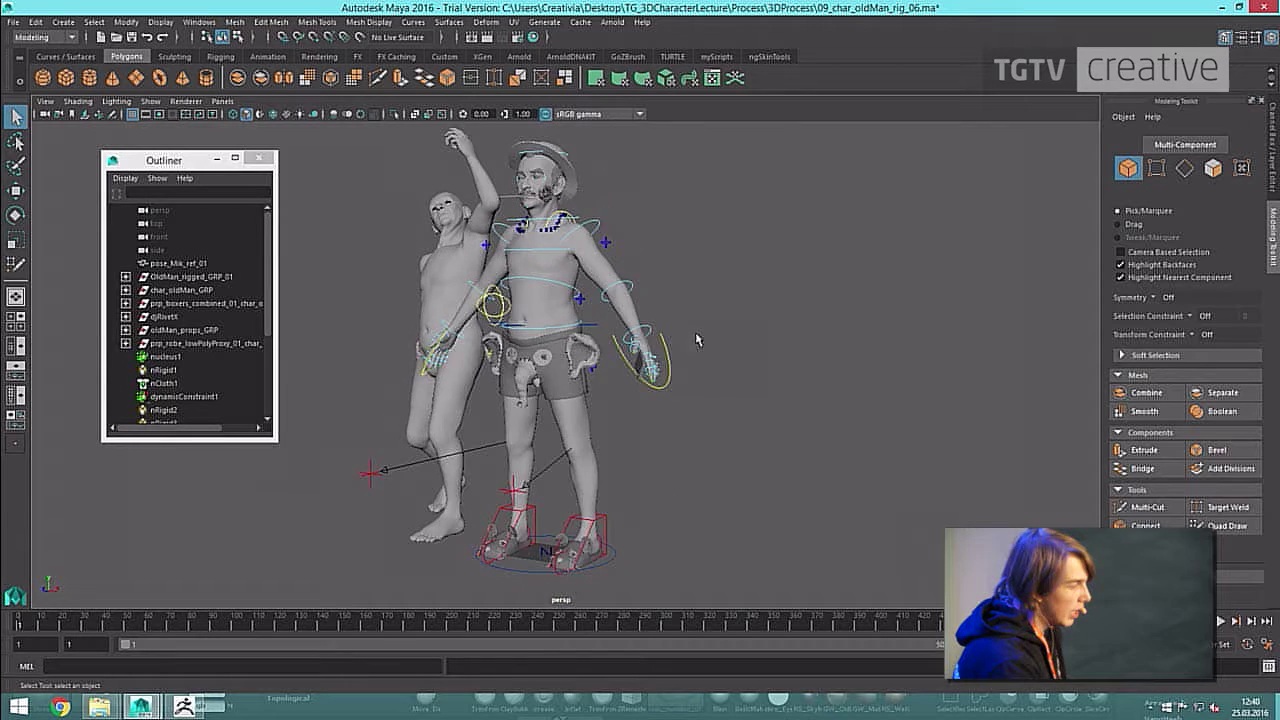
left_click_drag(697, 334, 743, 320, "alt")
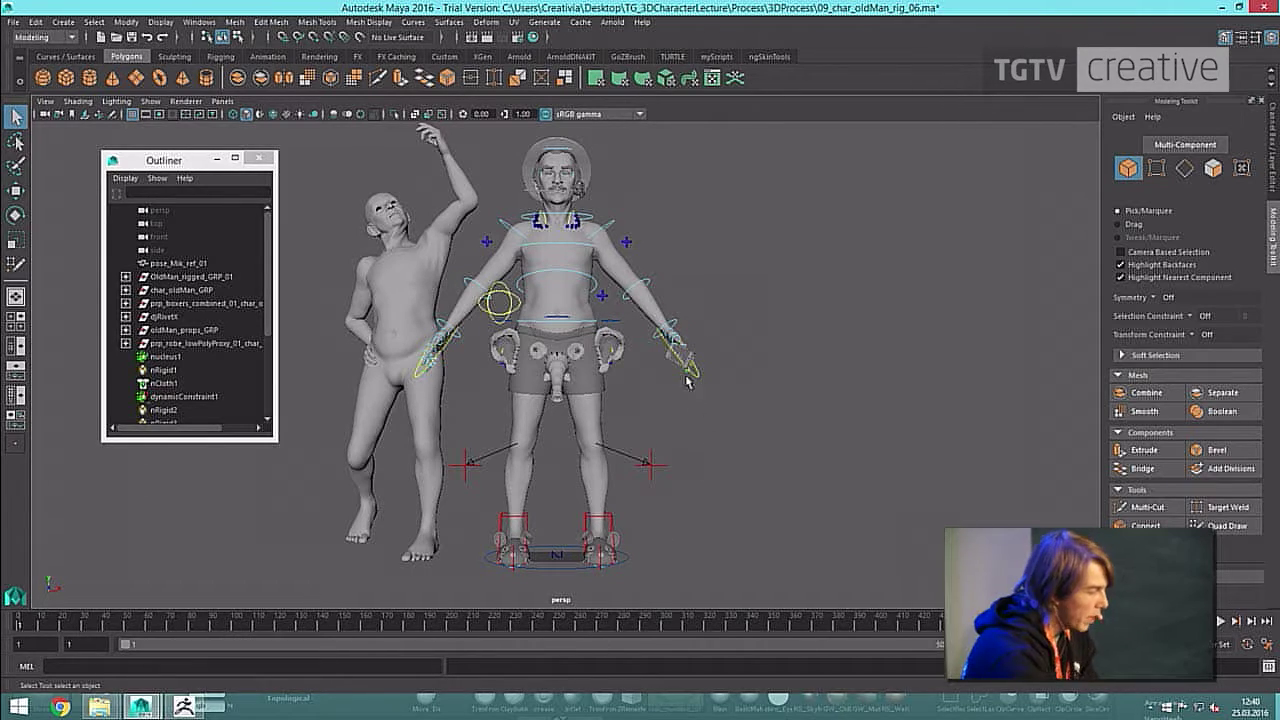
left_click(628, 271)
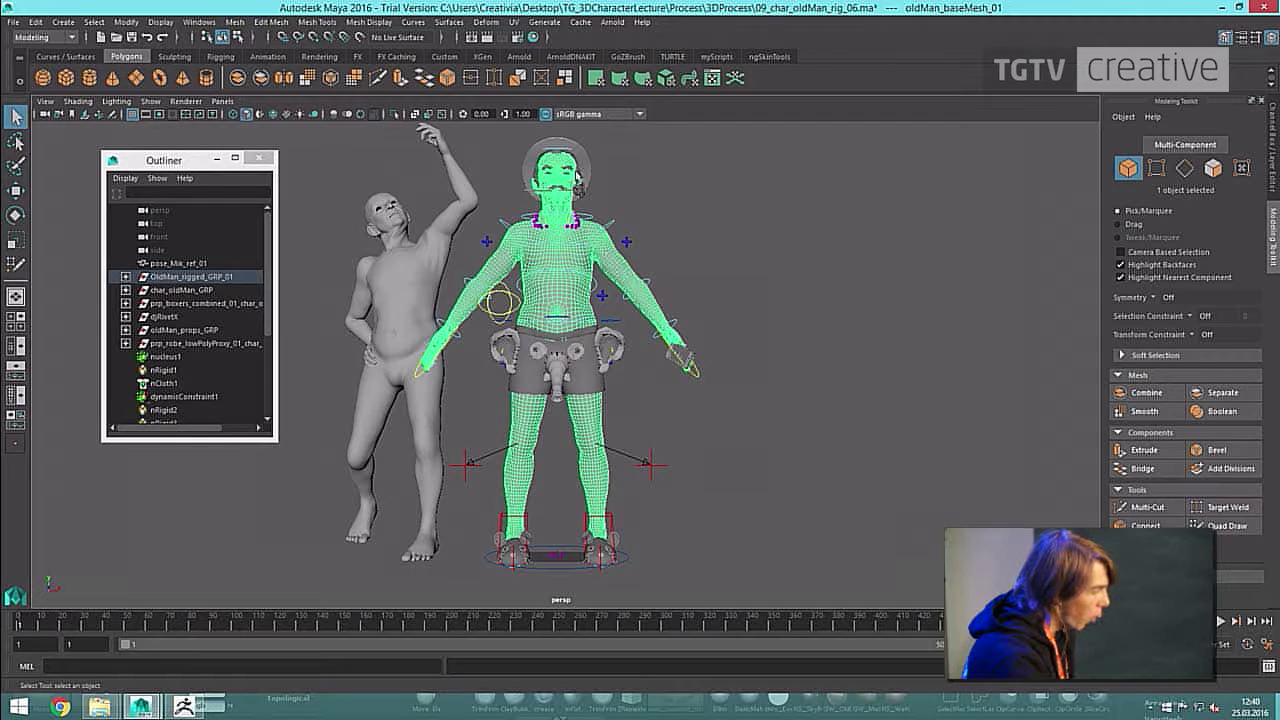
left_click(443, 116)
left_click(687, 208)
scroll(687, 212, "up", 4)
scroll(687, 222, "down", 2)
left_click_drag(667, 222, 691, 192, "alt")
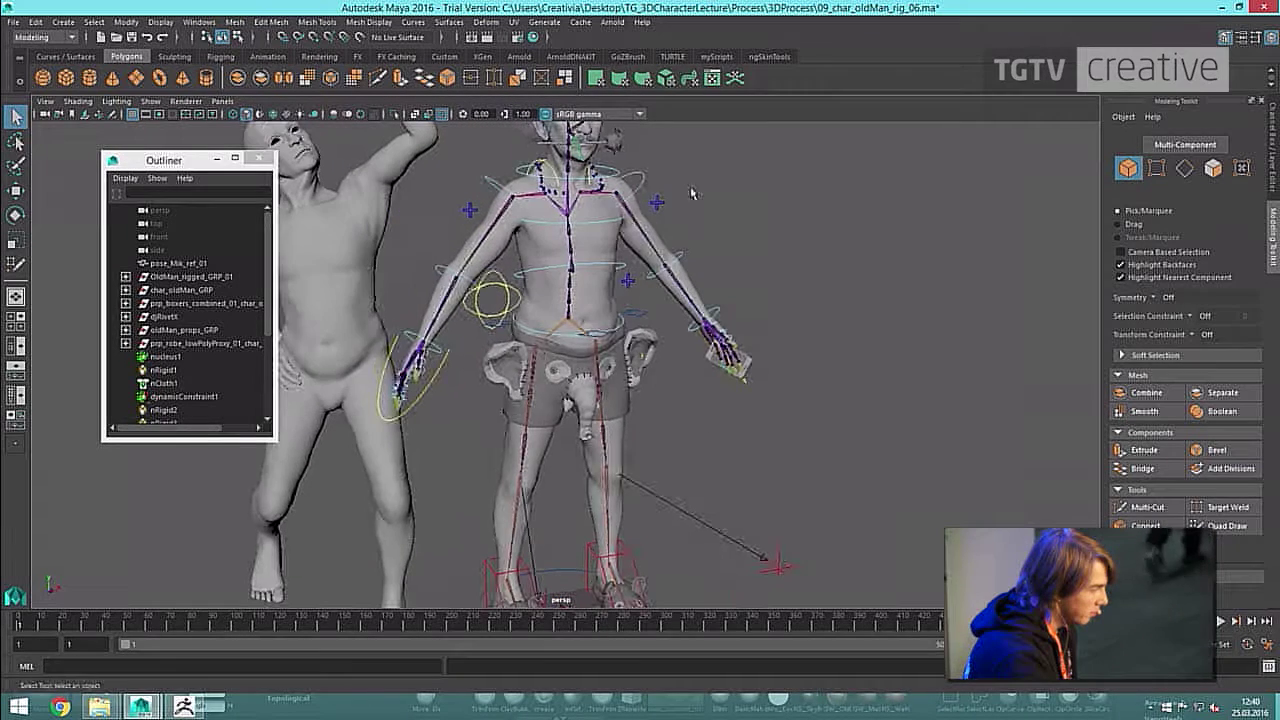
left_click(445, 115)
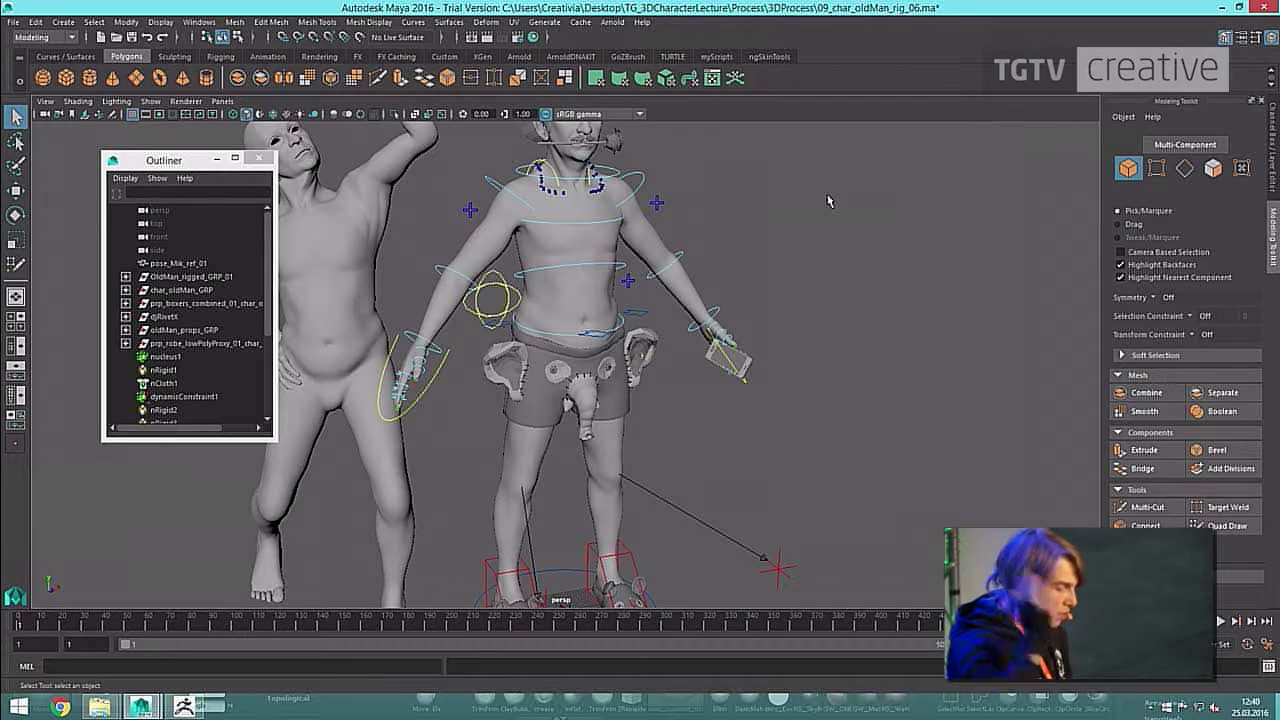
Rotate the left shoulder FK control to raise the old man's left arm.
scroll(796, 259, "down", 1)
scroll(796, 259, "up", 2)
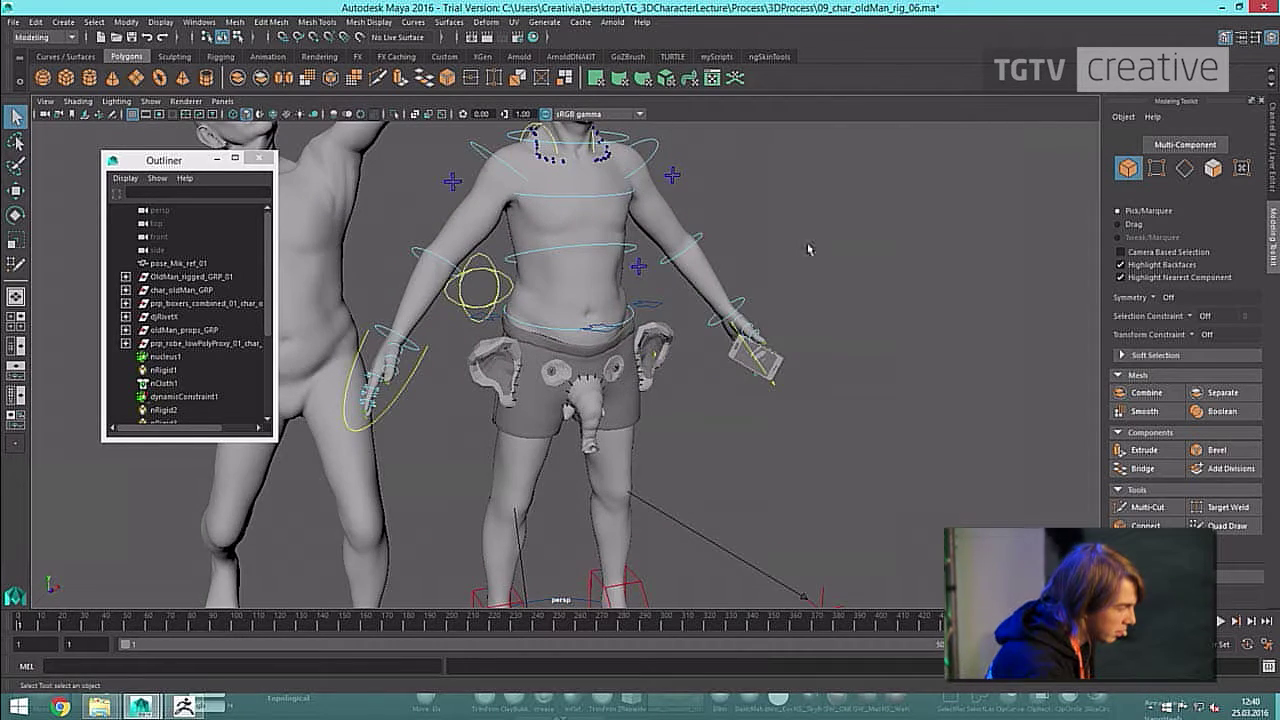
middle_click_drag(806, 247, 808, 338, "alt")
left_click_drag(808, 338, 645, 237, "alt")
left_click(648, 239)
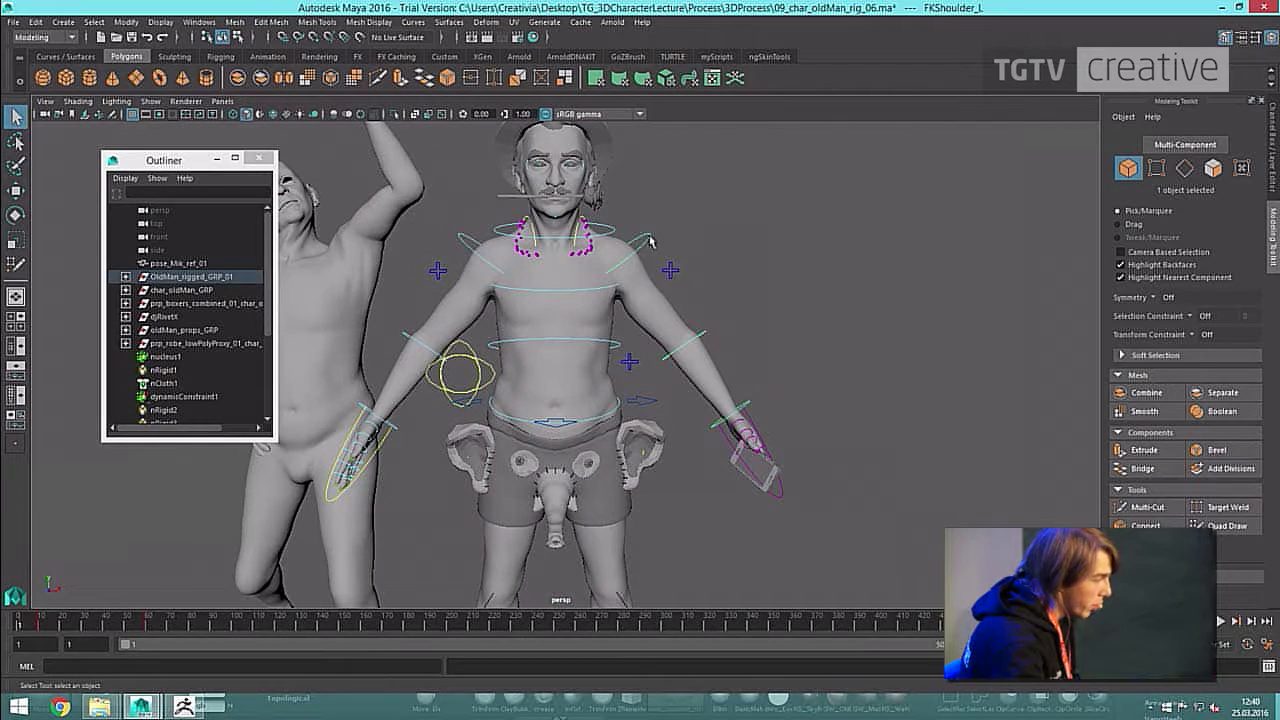
key("e")
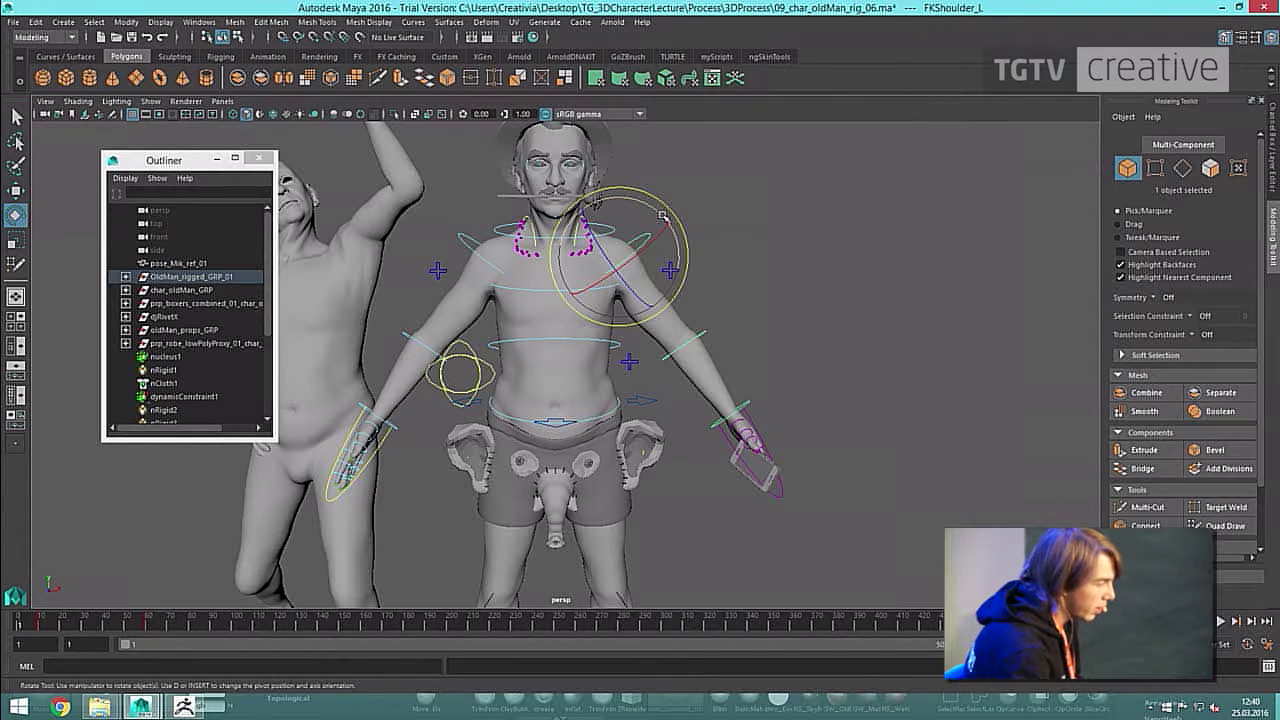
left_click_drag(663, 215, 730, 245)
left_click(730, 246)
left_click_drag(790, 305, 740, 311, "alt")
left_click_drag(738, 262, 680, 252)
left_click_drag(682, 254, 770, 310, "alt")
left_click_drag(752, 258, 772, 298)
left_click_drag(772, 298, 745, 245, "alt")
right_click_drag(745, 245, 670, 300, "alt")
middle_click_drag(635, 475, 655, 216, "alt")
Hide the posed reference figure standing beside the rigged old man.
left_click(576, 384)
left_click(551, 439)
left_click_drag(574, 390, 666, 380, "alt")
key("w")
left_click(422, 272)
key("h")
Pose the old man's lower body into a wide forward stride using the rig's control curves.
left_click(559, 418)
middle_click_drag(583, 177, 623, 303, "alt")
left_click_drag(623, 303, 820, 245, "alt")
left_click(648, 268)
key("e")
left_click(643, 266)
left_click_drag(510, 236, 525, 298, "alt")
key("ctrl+z")
left_click_drag(727, 243, 709, 300, "alt")
left_click(582, 494)
key("w")
left_click(738, 366)
middle_click_drag(709, 300, 657, 383, "alt")
left_click(630, 374)
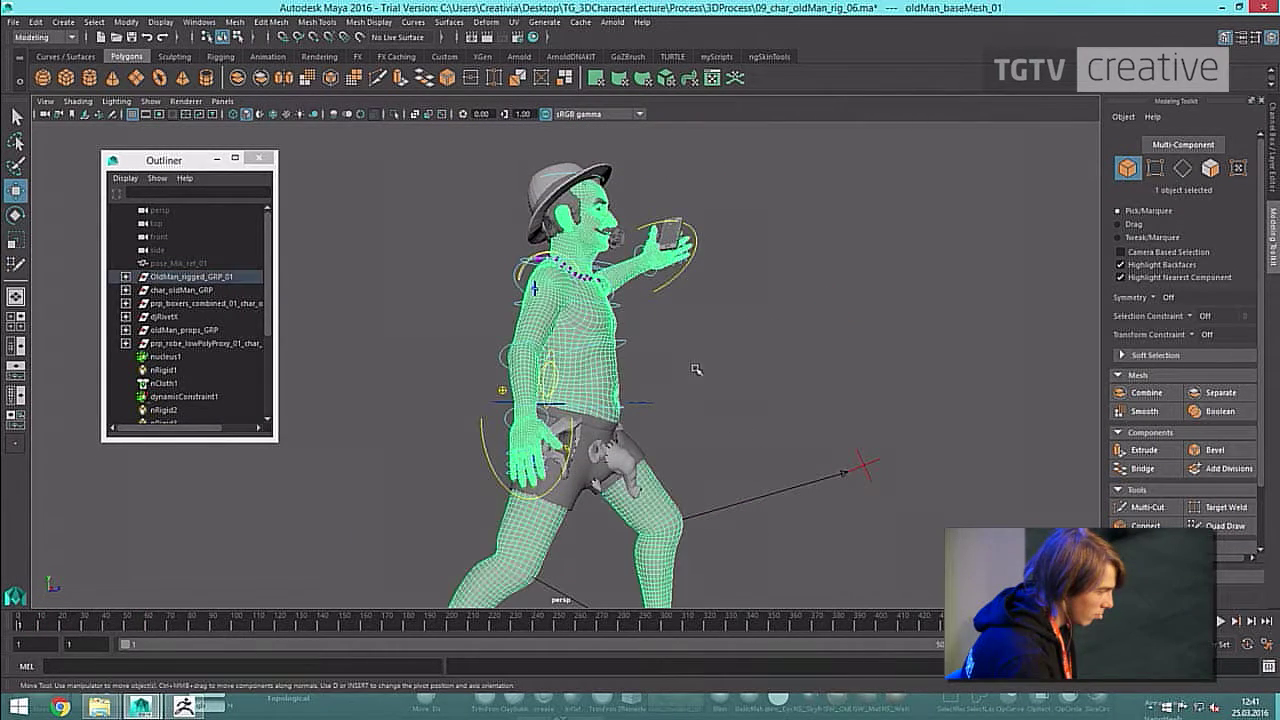
Rotate the left shoulder FK control to swing the left arm straight up overhead.
scroll(665, 380, "up", 4)
left_click_drag(703, 366, 656, 390, "alt")
left_click(636, 280)
key("e")
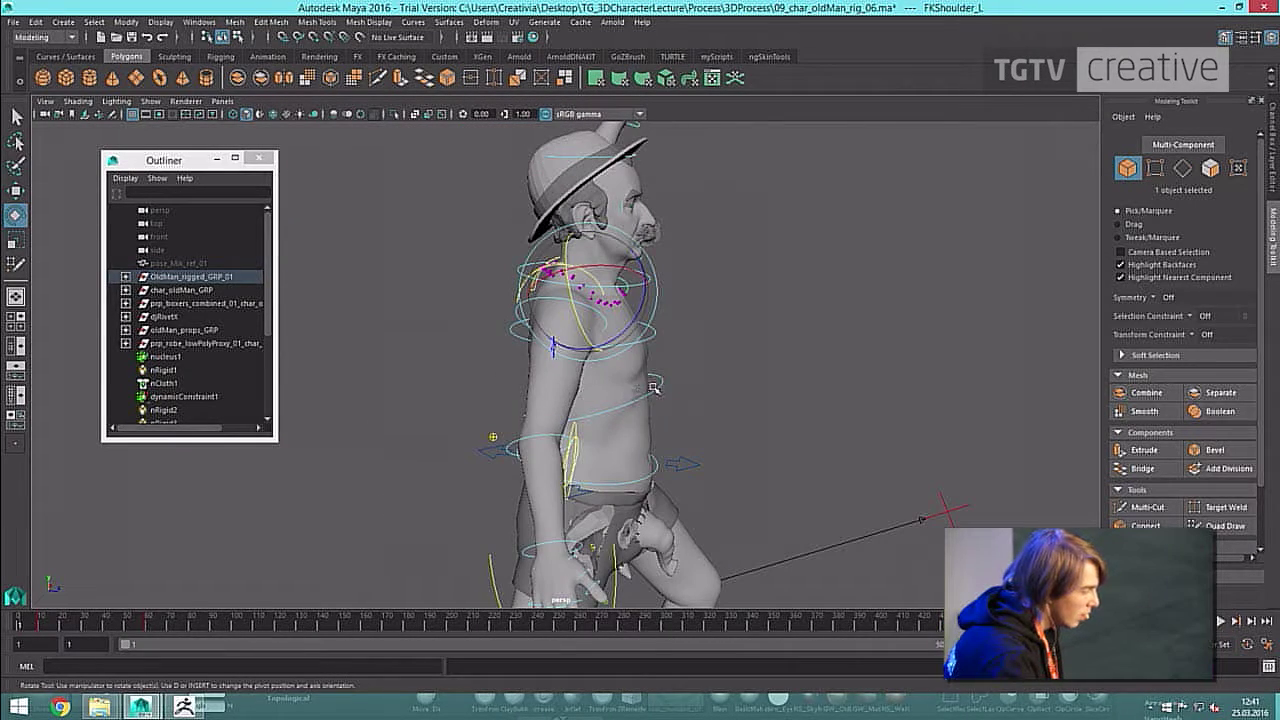
Move the root control RootX_M at the hips to shift the body's weight forward over the front leg.
left_click(653, 387)
scroll(681, 425, "down", 3)
left_click(639, 426)
key("w")
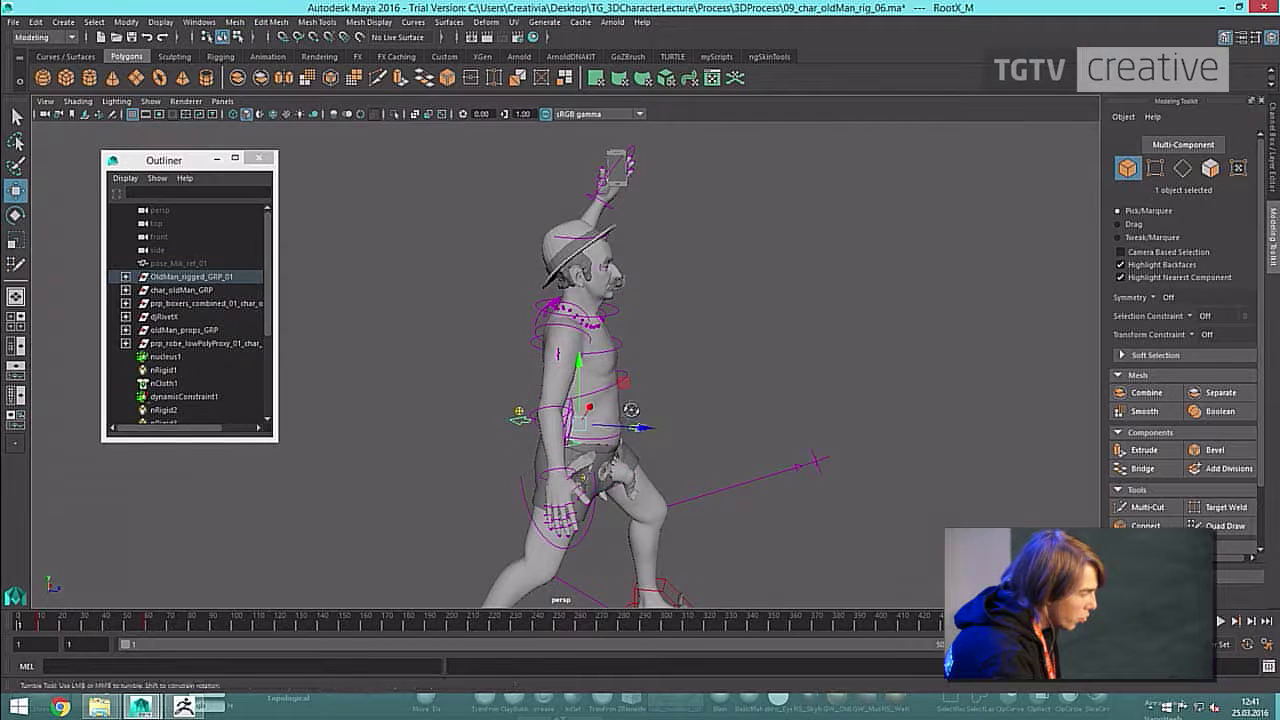
left_click_drag(632, 387, 667, 404)
left_click_drag(700, 402, 592, 385, "alt")
Duplicate the old man's posed body mesh.
scroll(658, 388, "up", 5)
left_click(620, 397)
scroll(610, 419, "up", 2)
scroll(612, 416, "down", 4)
left_click(630, 413)
left_click(572, 393)
key("ctrl+d")
scroll(587, 411, "down", 3)
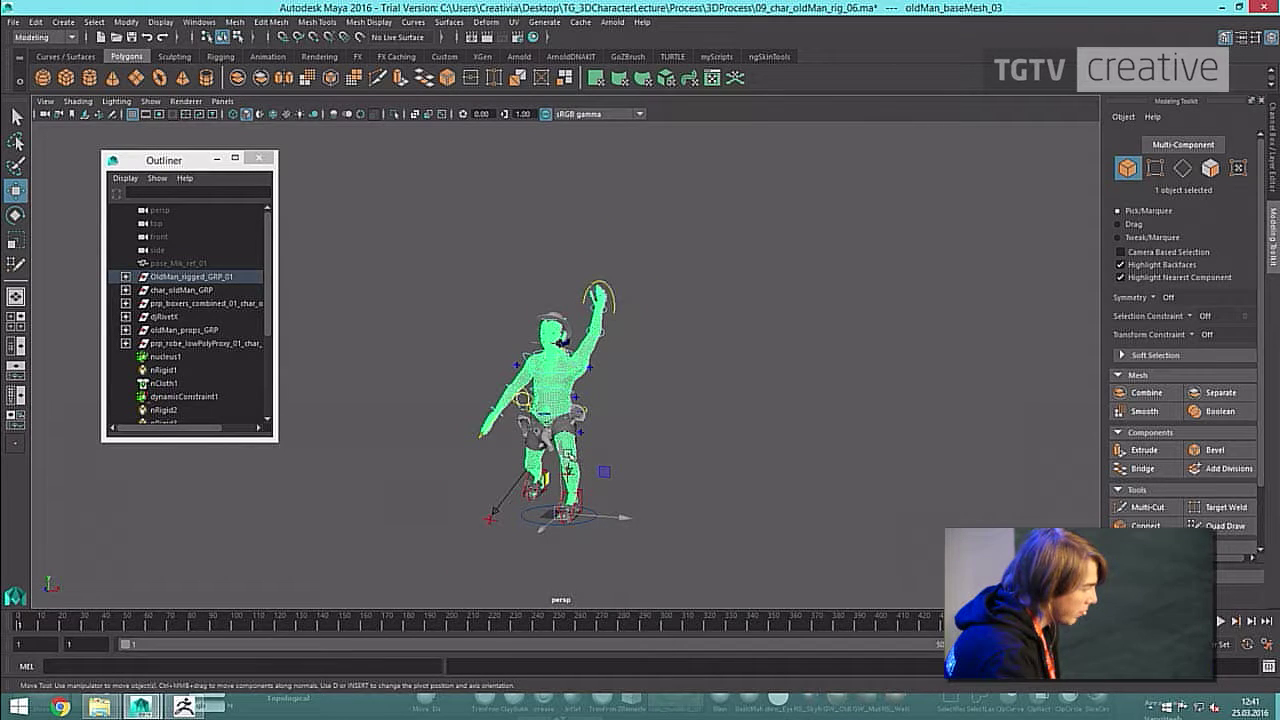
Turn on X-ray shading and examine the overlapping body meshes with oldMan_baseMesh_01 selected.
left_click(416, 115)
left_click(668, 421)
scroll(668, 421, "up", 5)
left_click_drag(668, 421, 666, 405, "alt")
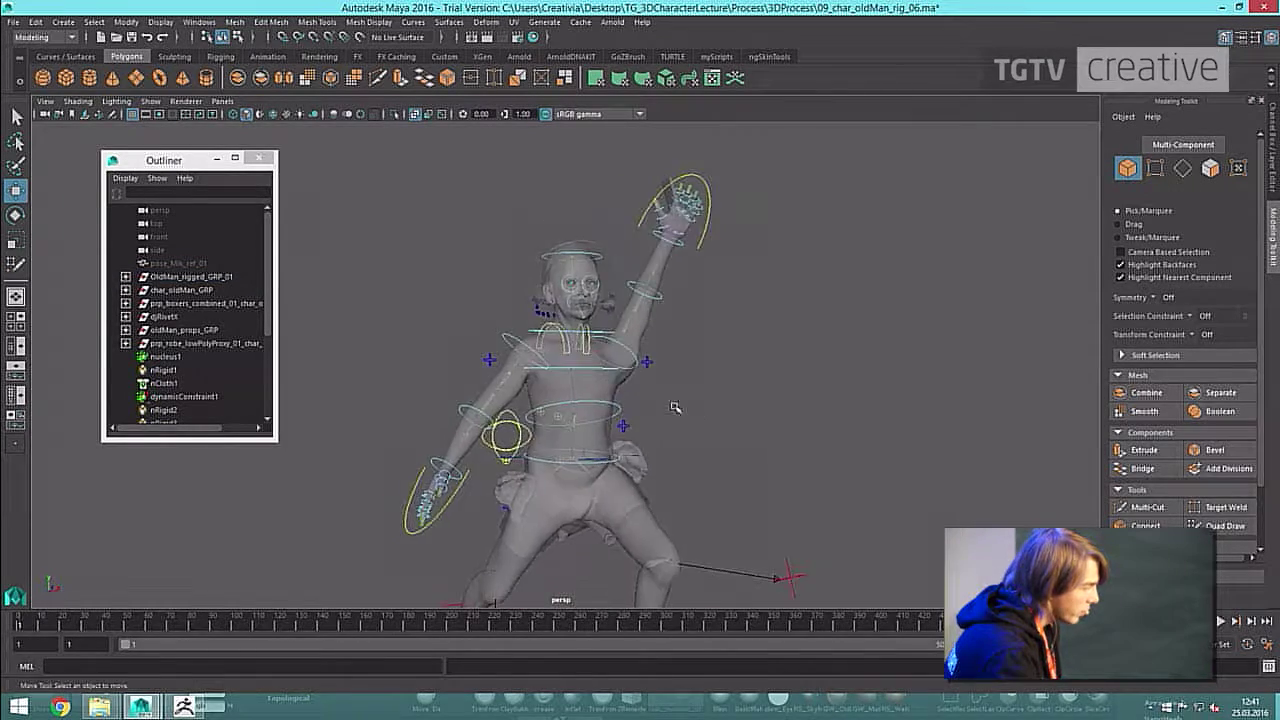
left_click(600, 370)
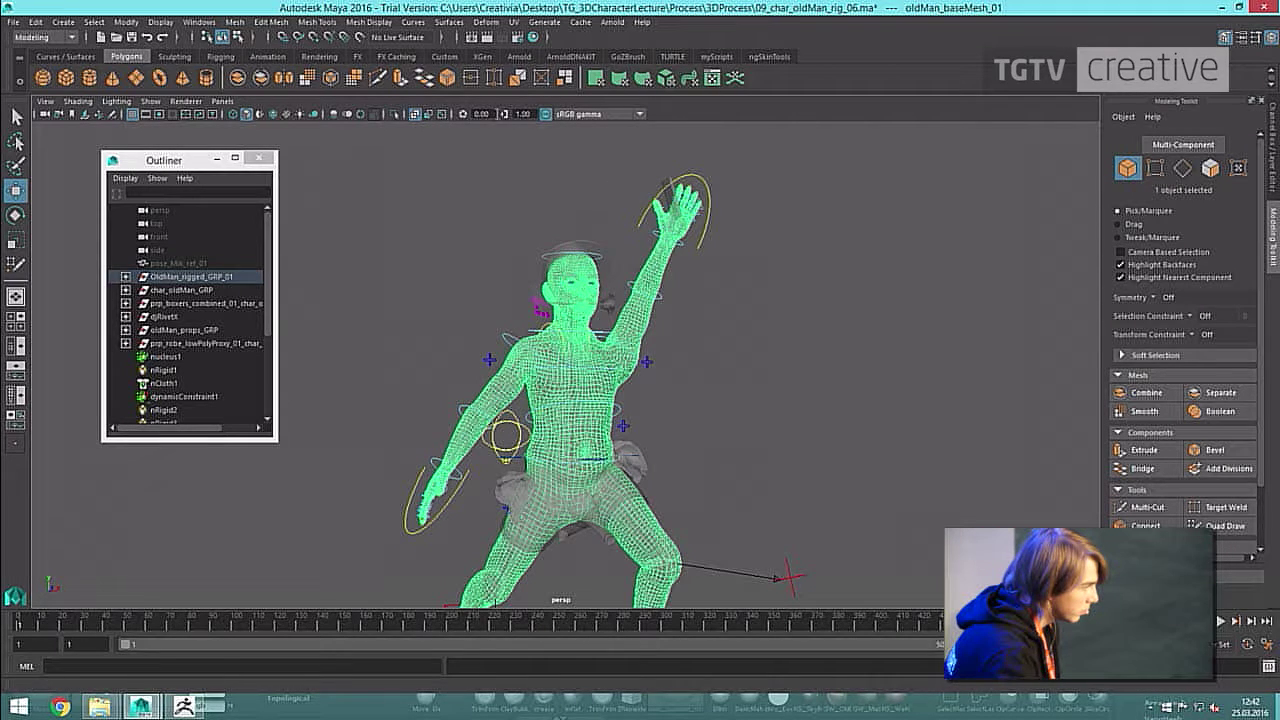
left_click(195, 277)
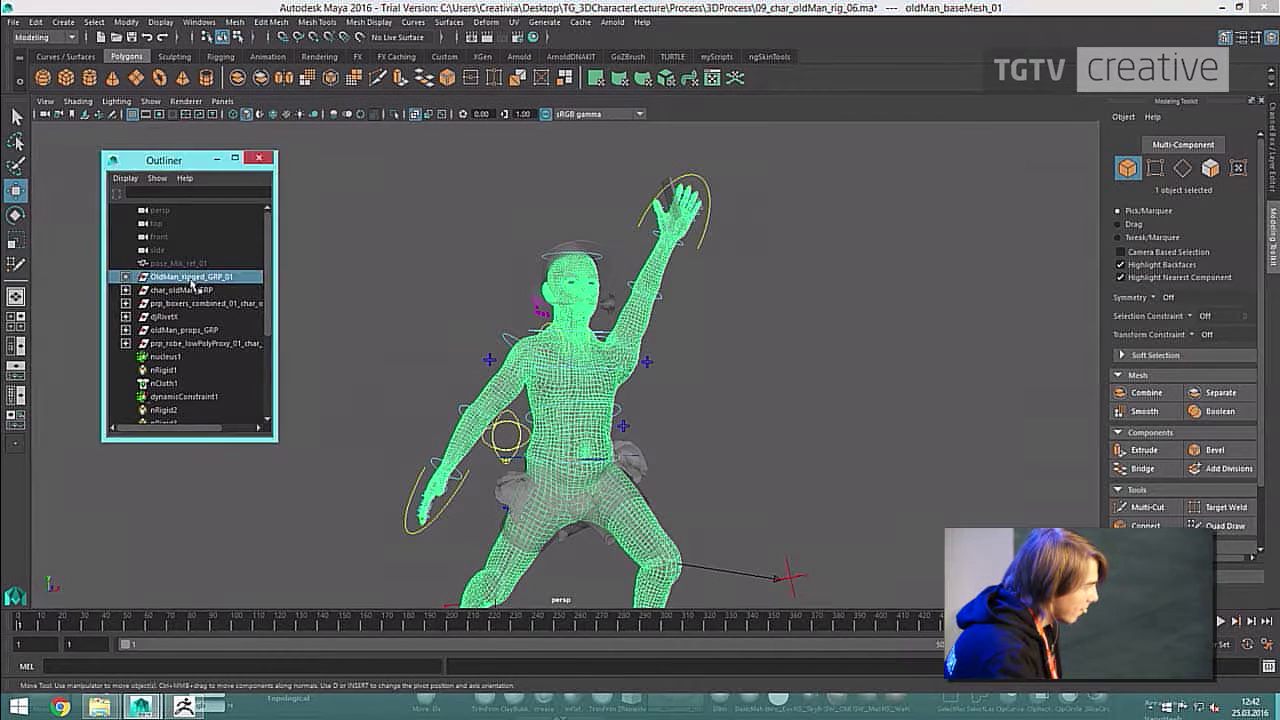
left_click(536, 494, "shift")
left_click(645, 411)
left_click(645, 332)
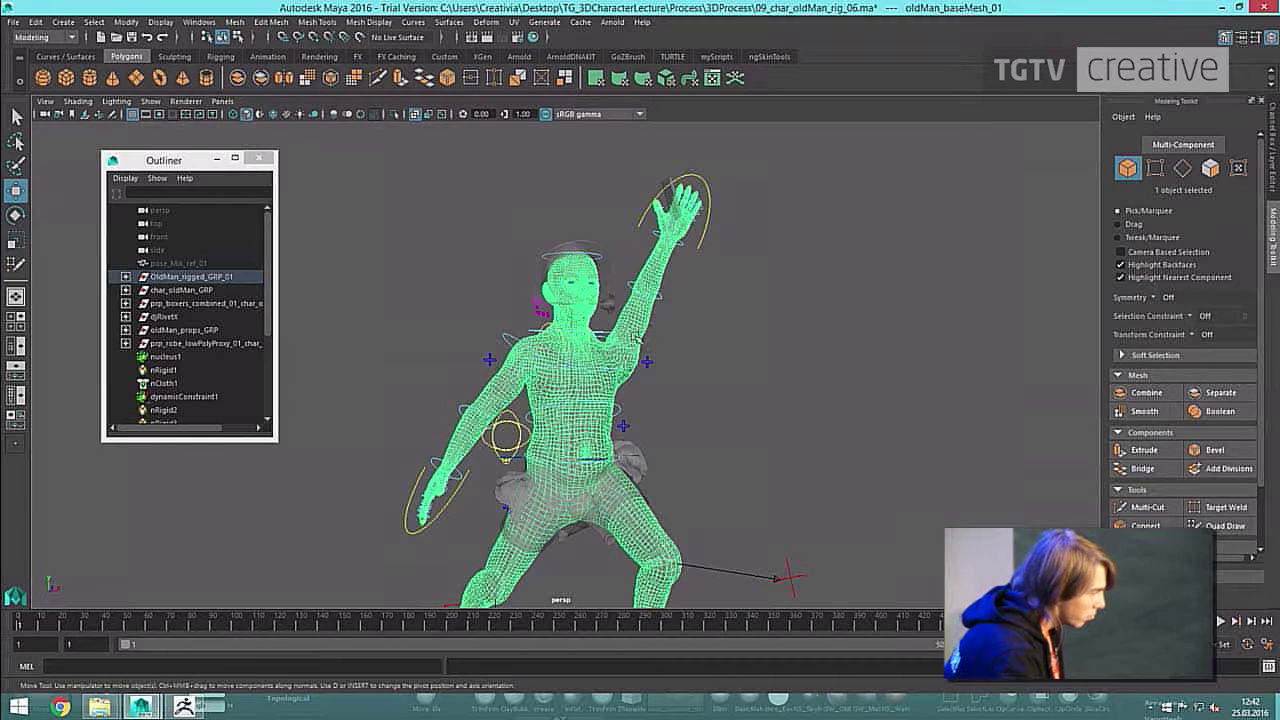
scroll(197, 297, "down", 3)
scroll(180, 361, "up", 4)
Move the duplicate oldMan_baseMesh_03 out of the rig's Geometry group to the top level of the scene hierarchy.
left_click(126, 277)
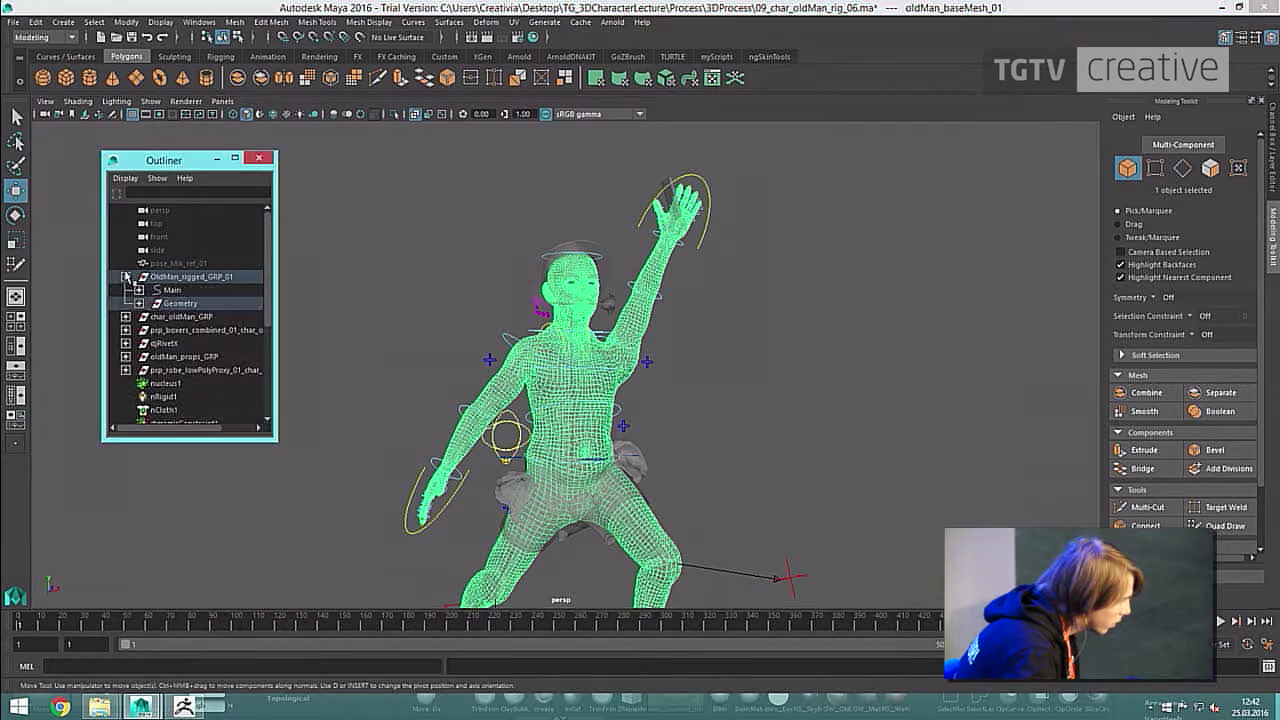
left_click(139, 304)
left_click(139, 303)
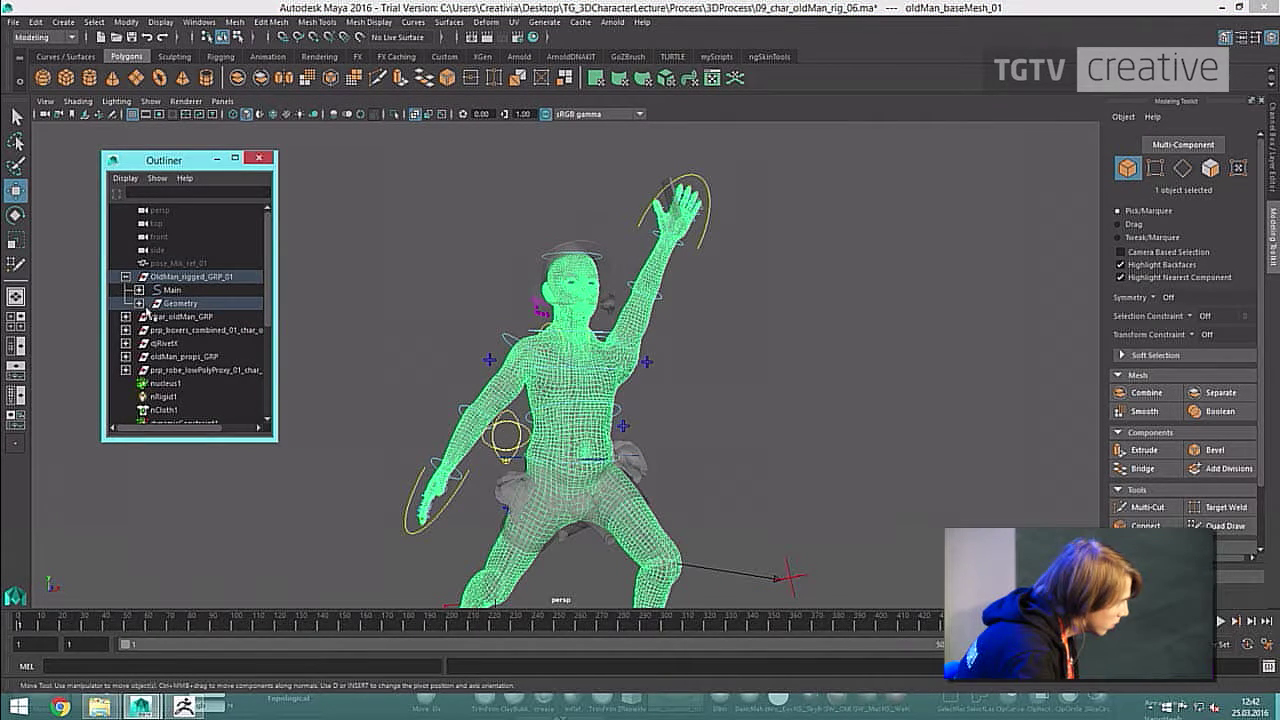
left_click(139, 303)
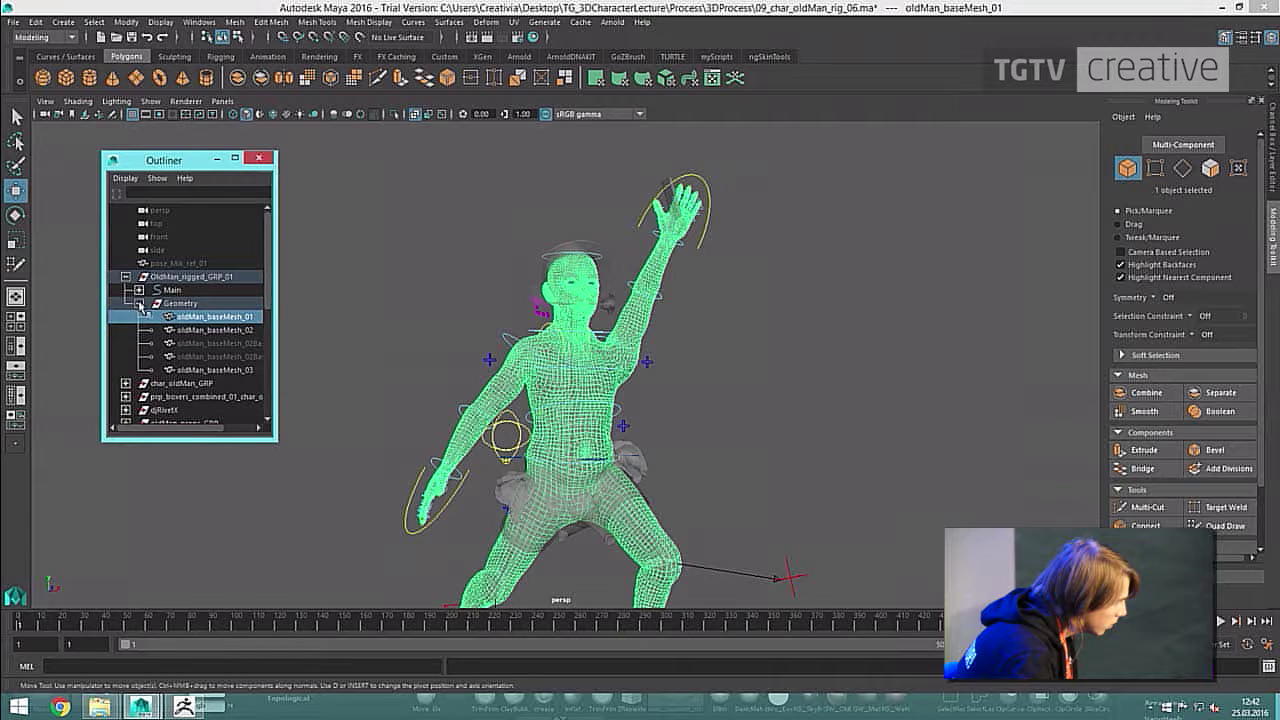
left_click(210, 329)
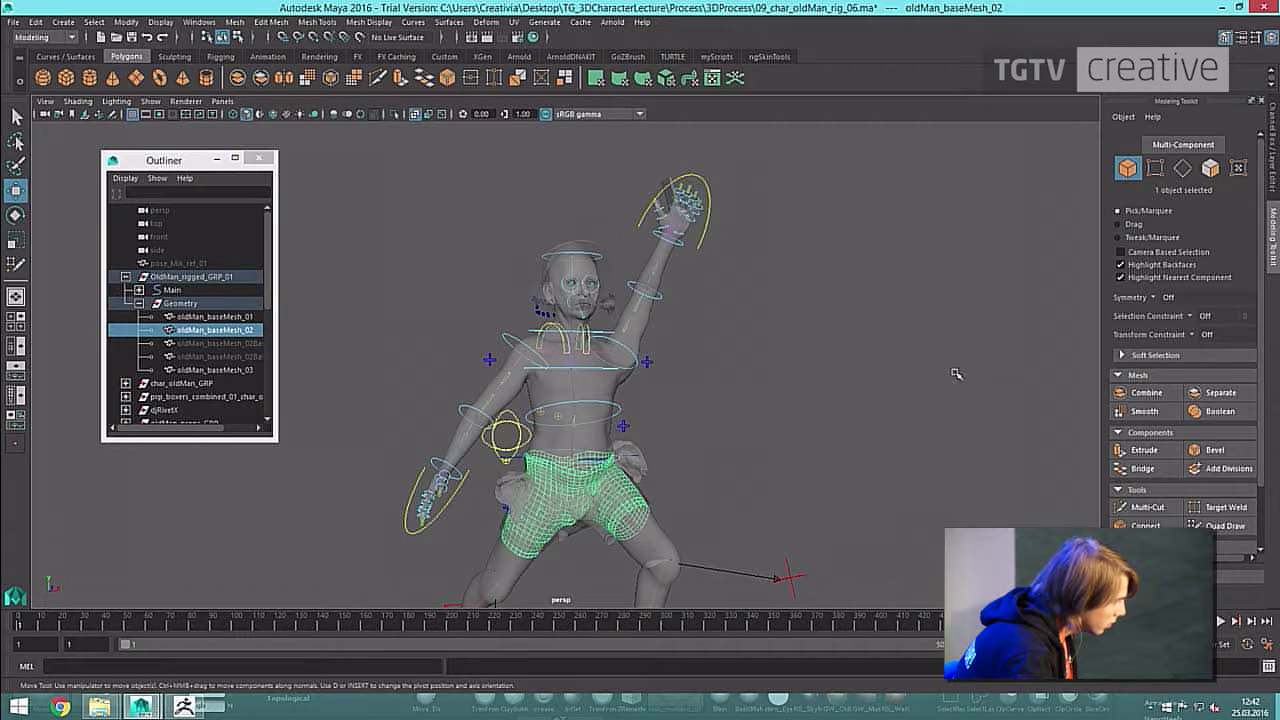
left_click(215, 369)
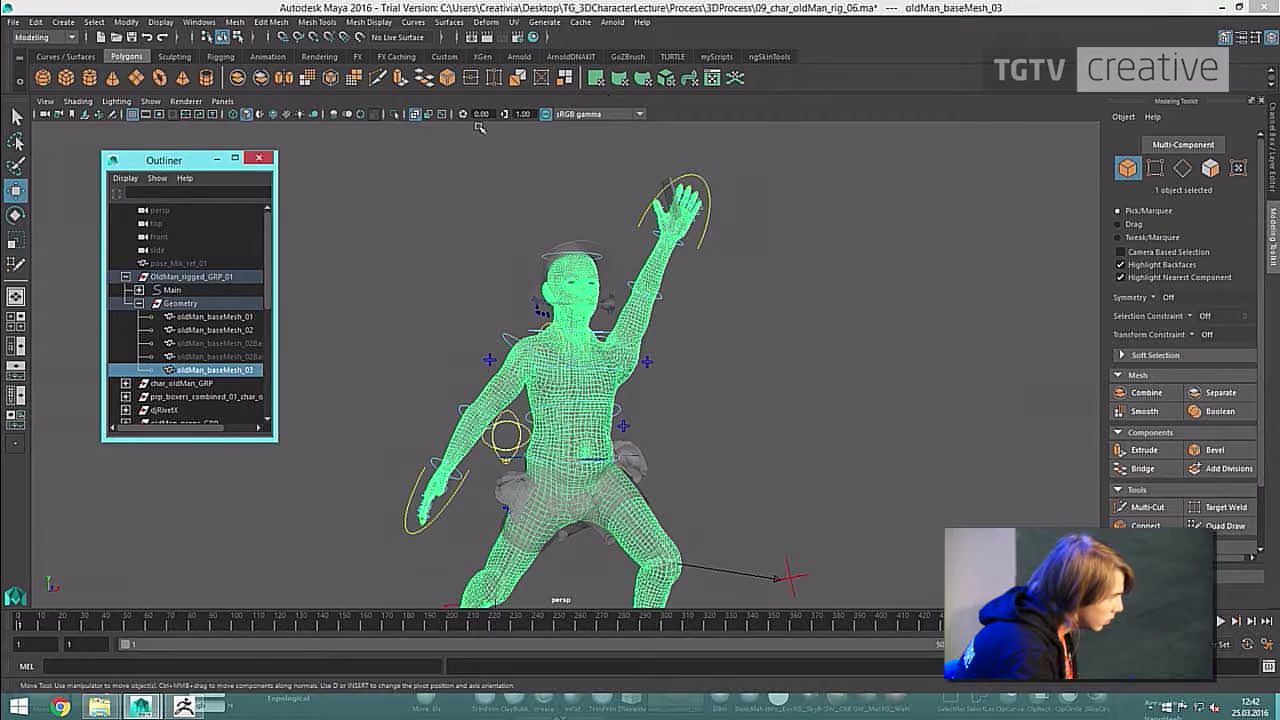
left_click(414, 116)
left_click(414, 116)
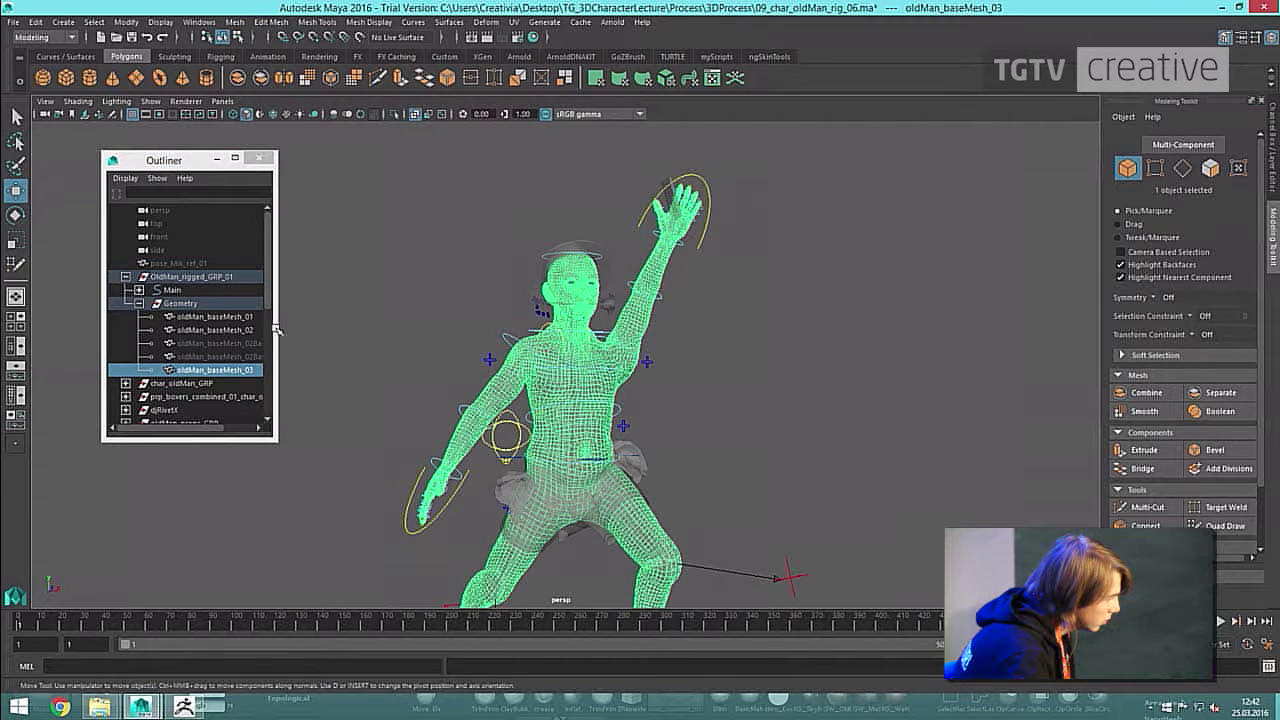
middle_click_drag(240, 369, 236, 280)
Hide the group OldMan_rigged_GRP_01, select the duplicate oldMan_baseMesh_03, and turn off X-ray shading.
left_click(208, 290)
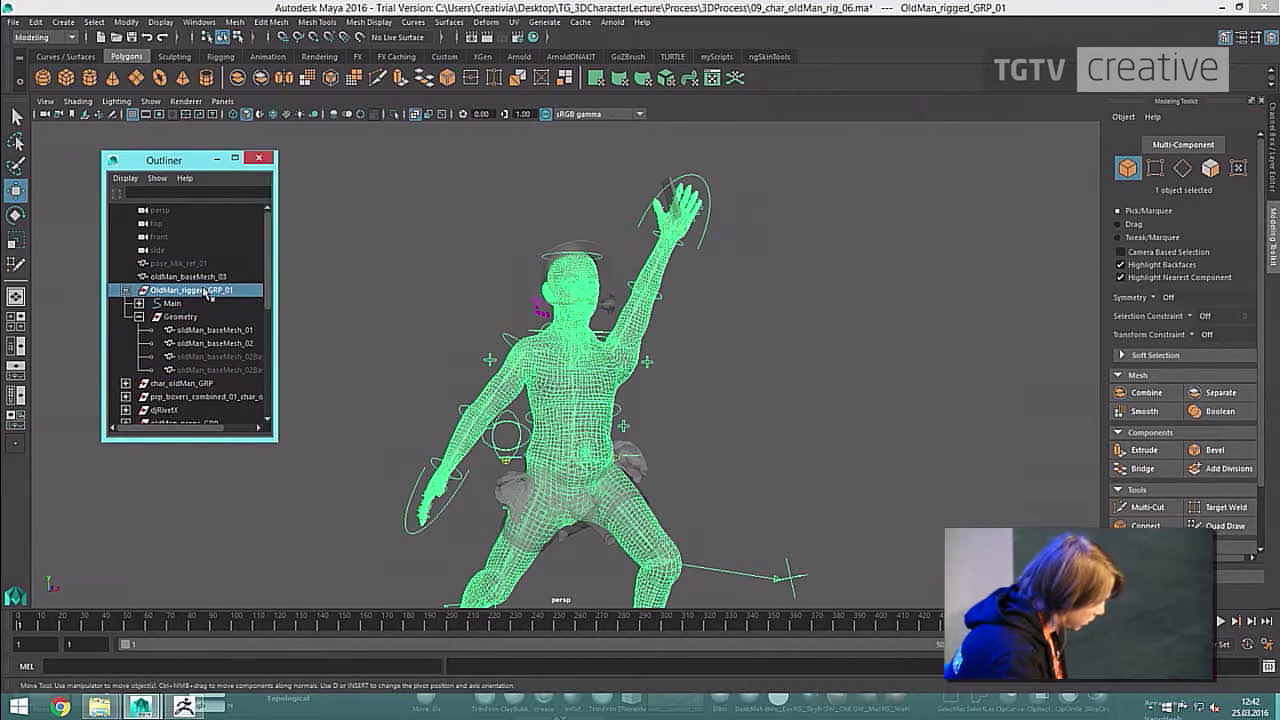
key("h")
left_click(139, 316)
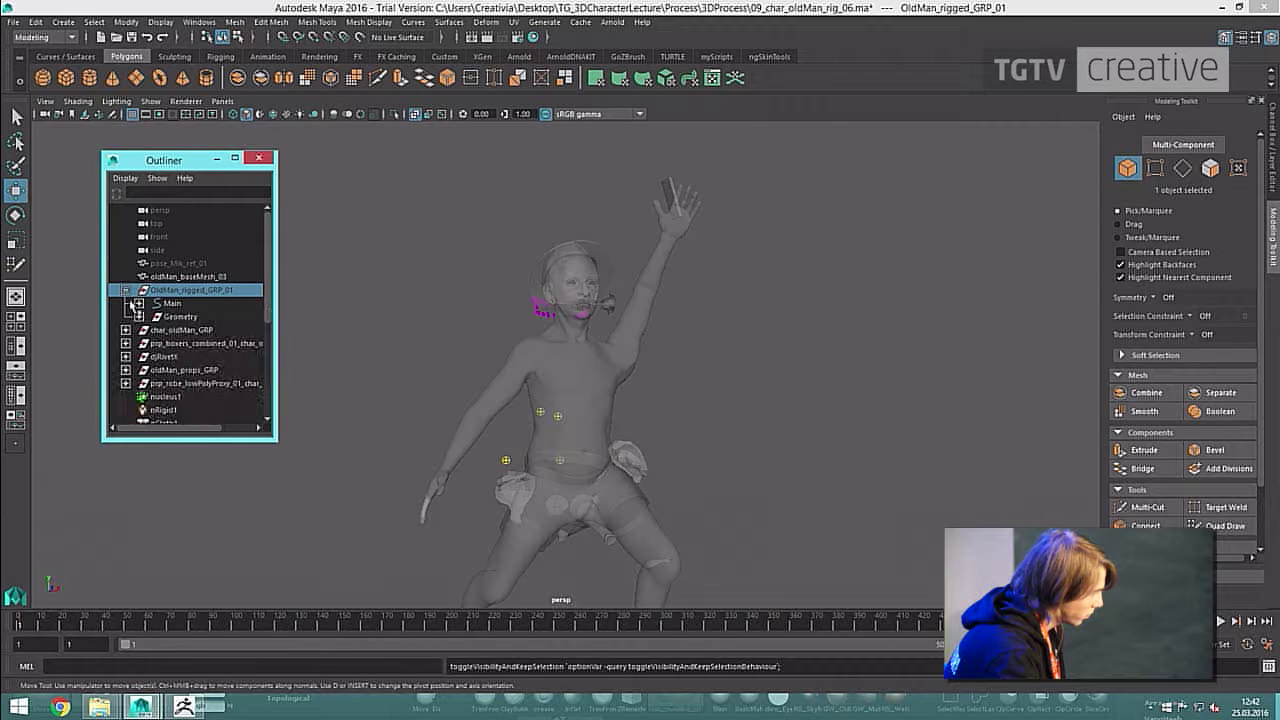
left_click(545, 368)
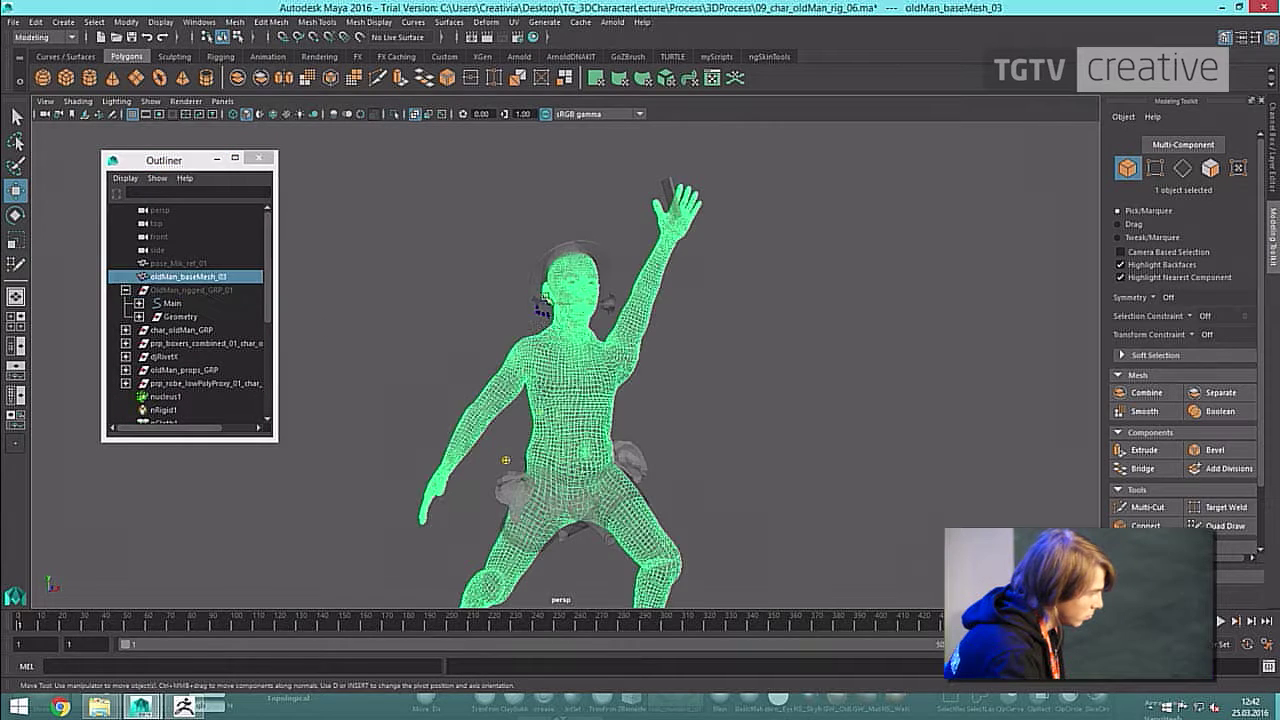
left_click(416, 116)
Isolate the duplicated body mesh in the viewport and examine its pose from several sides.
left_click(637, 365)
left_click_drag(717, 346, 580, 389, "alt")
left_click(619, 358)
left_click(394, 115)
left_click(699, 370)
left_click(561, 391)
left_click(637, 347)
left_click_drag(637, 347, 497, 478, "alt")
left_click_drag(497, 478, 666, 484, "alt")
left_click_drag(496, 499, 658, 472, "alt")
left_click(694, 394)
left_click_drag(694, 394, 520, 495)
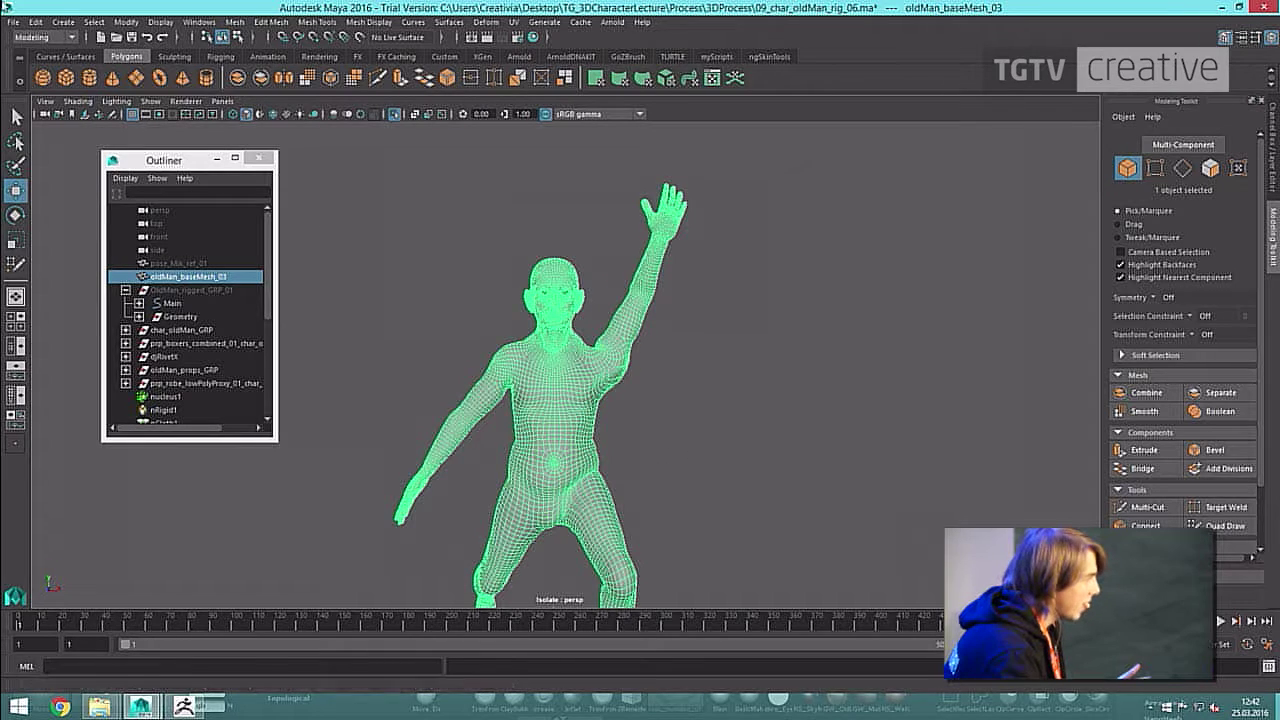
Export the selected body mesh as an OBJ named pose_01 into the Ny mappe folder.
left_click(13, 21)
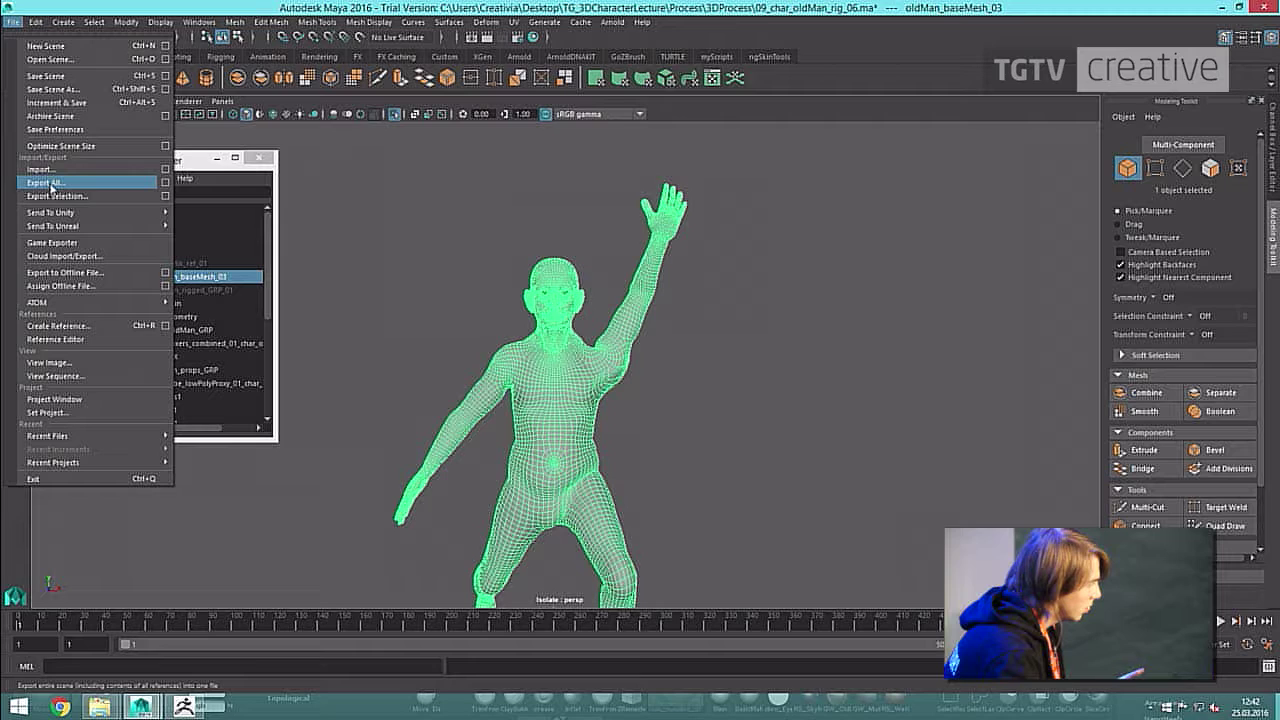
left_click(56, 196)
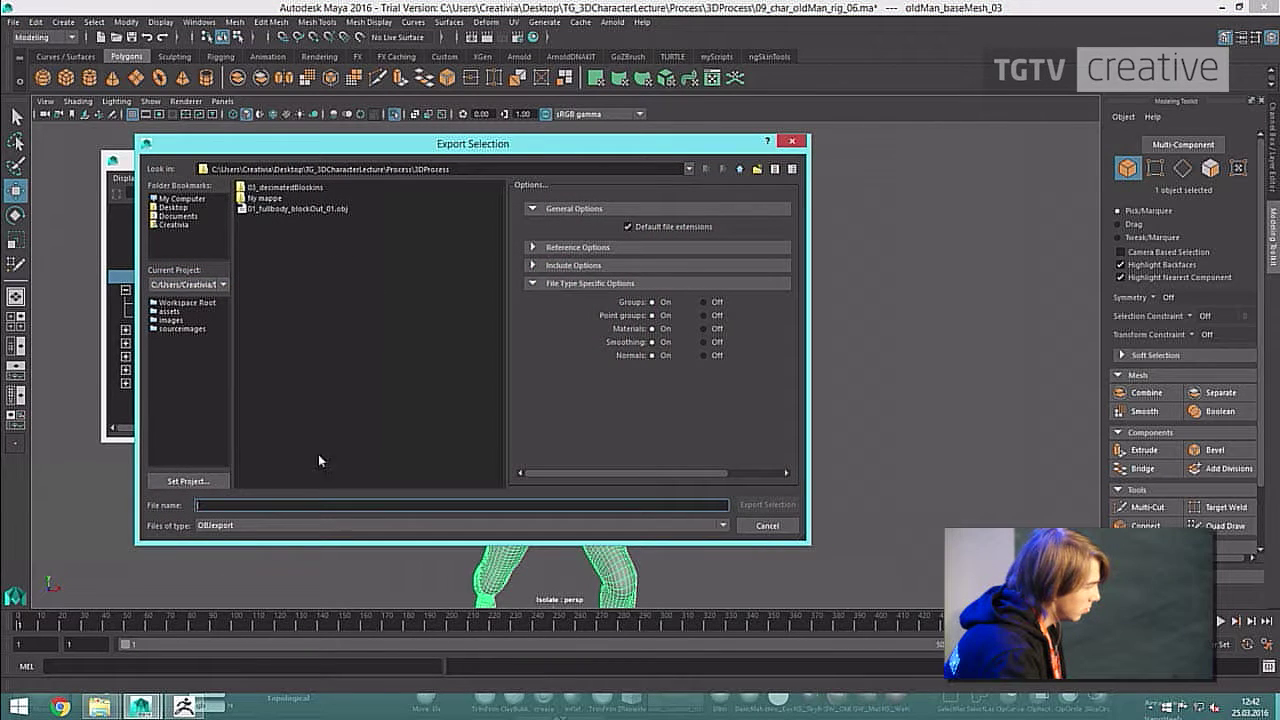
type("pose_")
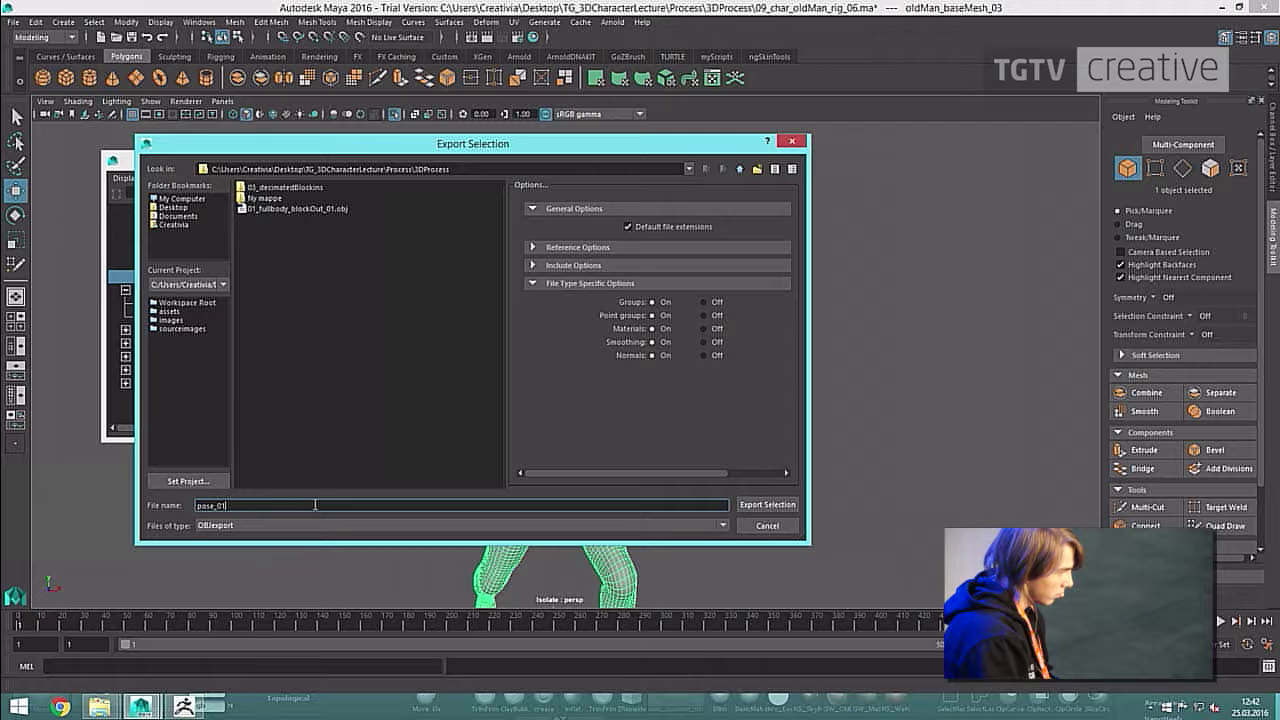
type("01")
double_click(272, 198)
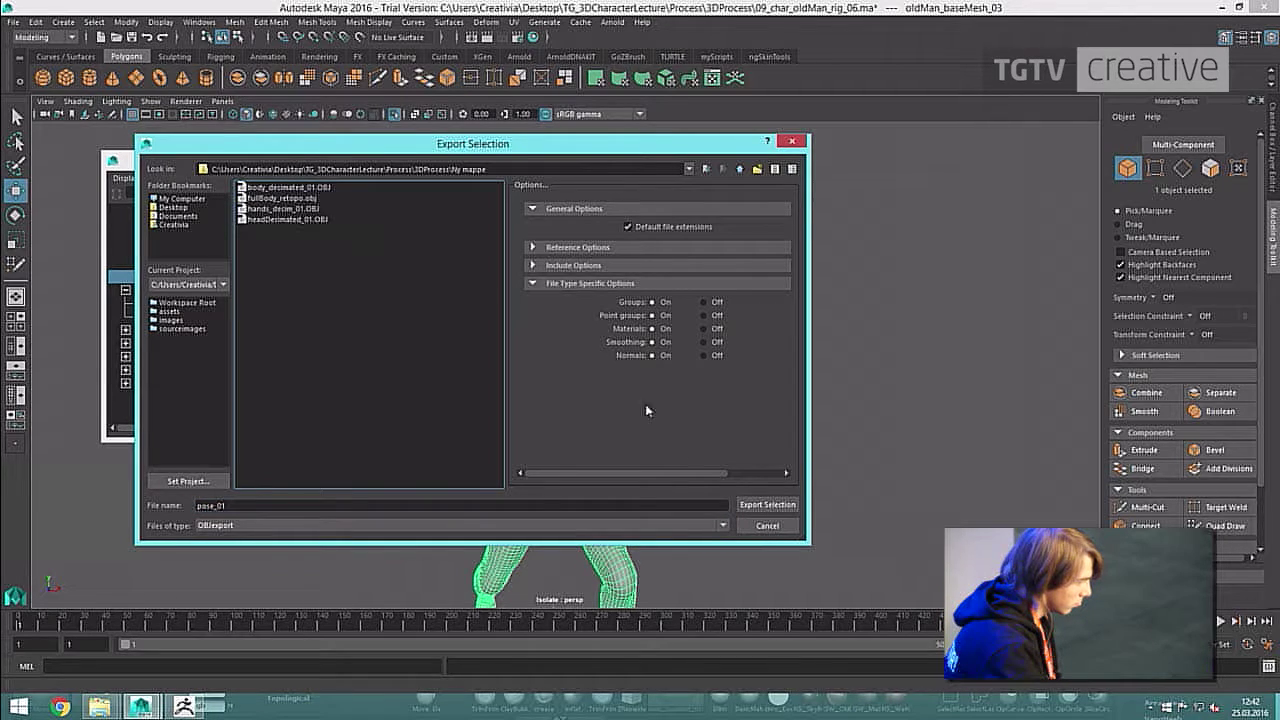
left_click(766, 504)
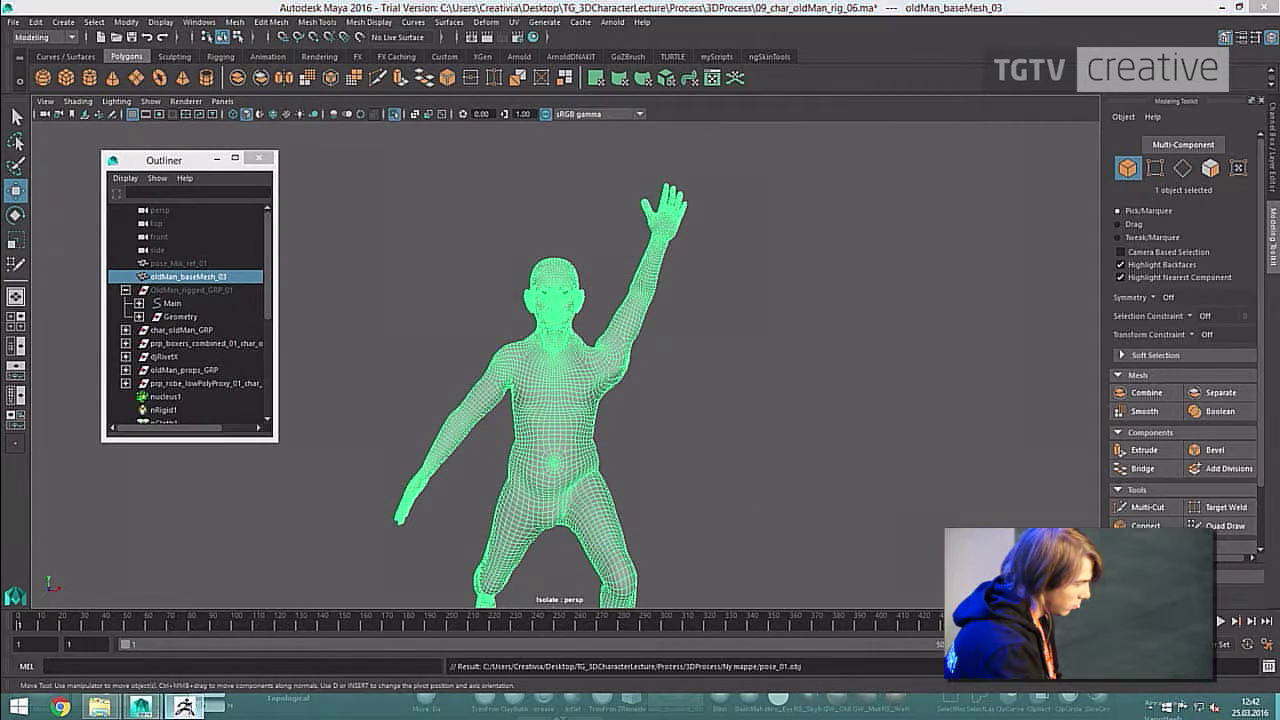
Switch to ZBrush and import the pose_01 OBJ from the Ny mappe folder.
left_click(183, 706)
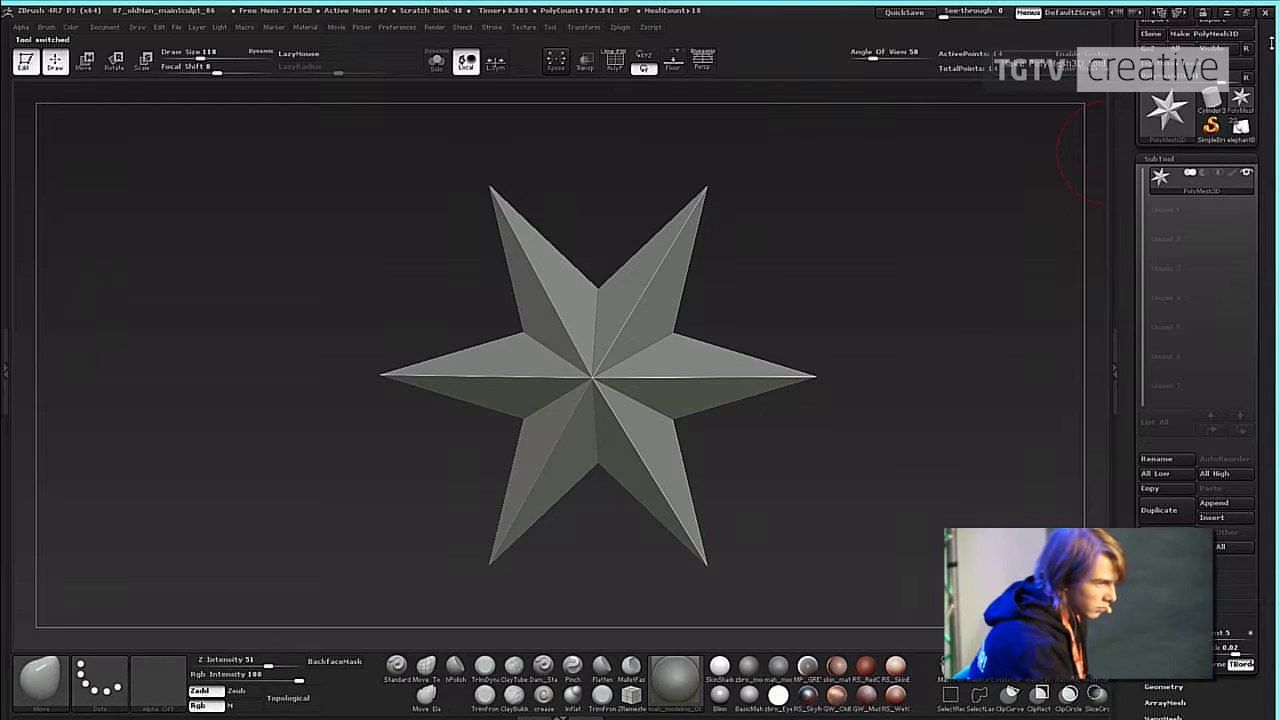
left_click_drag(1171, 26, 1171, 58)
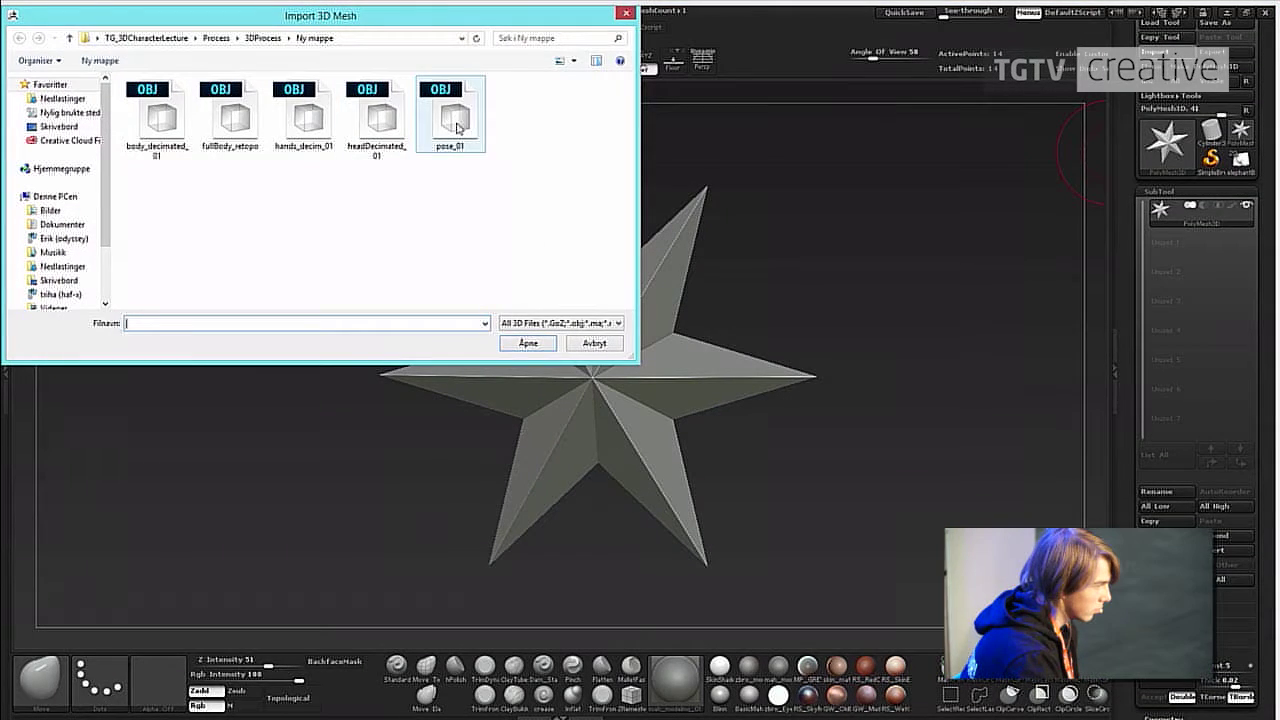
double_click(452, 125)
Add a new sculpting layer to the imported posed body.
mouse_move(797, 373)
left_mouse_down()
mouse_move(767, 384)
mouse_move(1278, 513)
left_mouse_up()
scroll(1267, 503, "down", 3)
scroll(1137, 296, "down", 3)
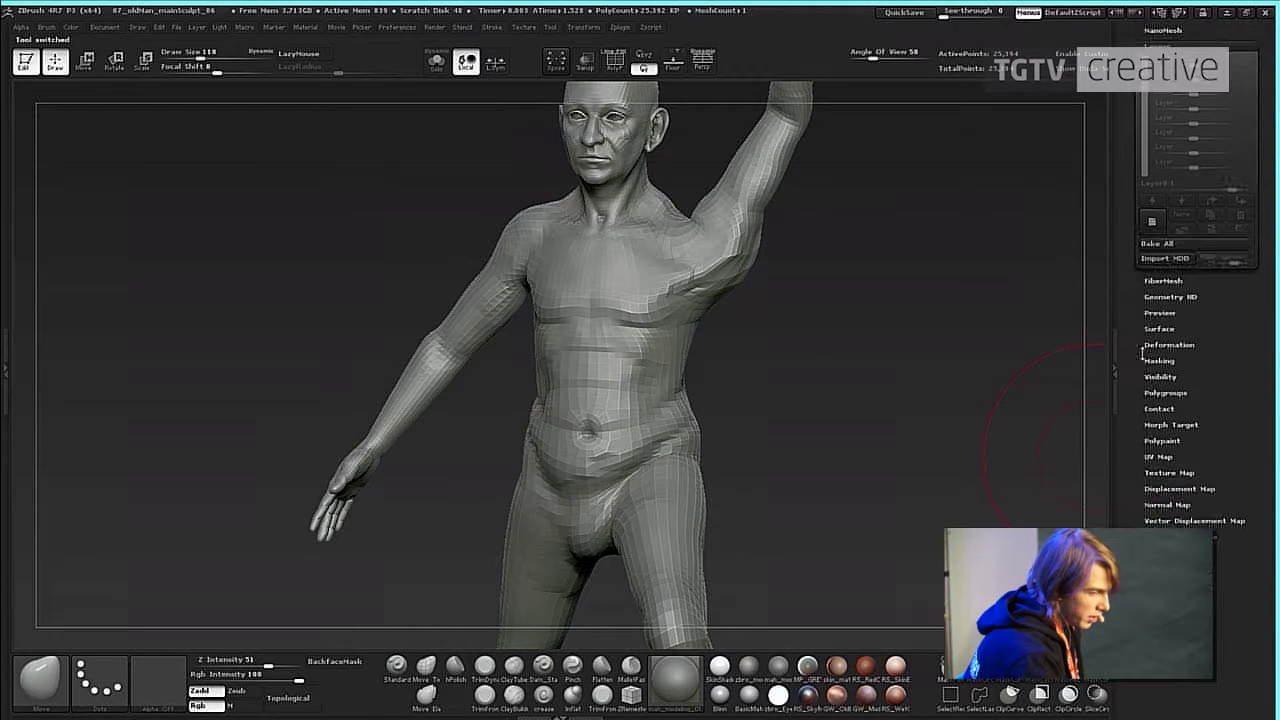
left_click(1151, 214)
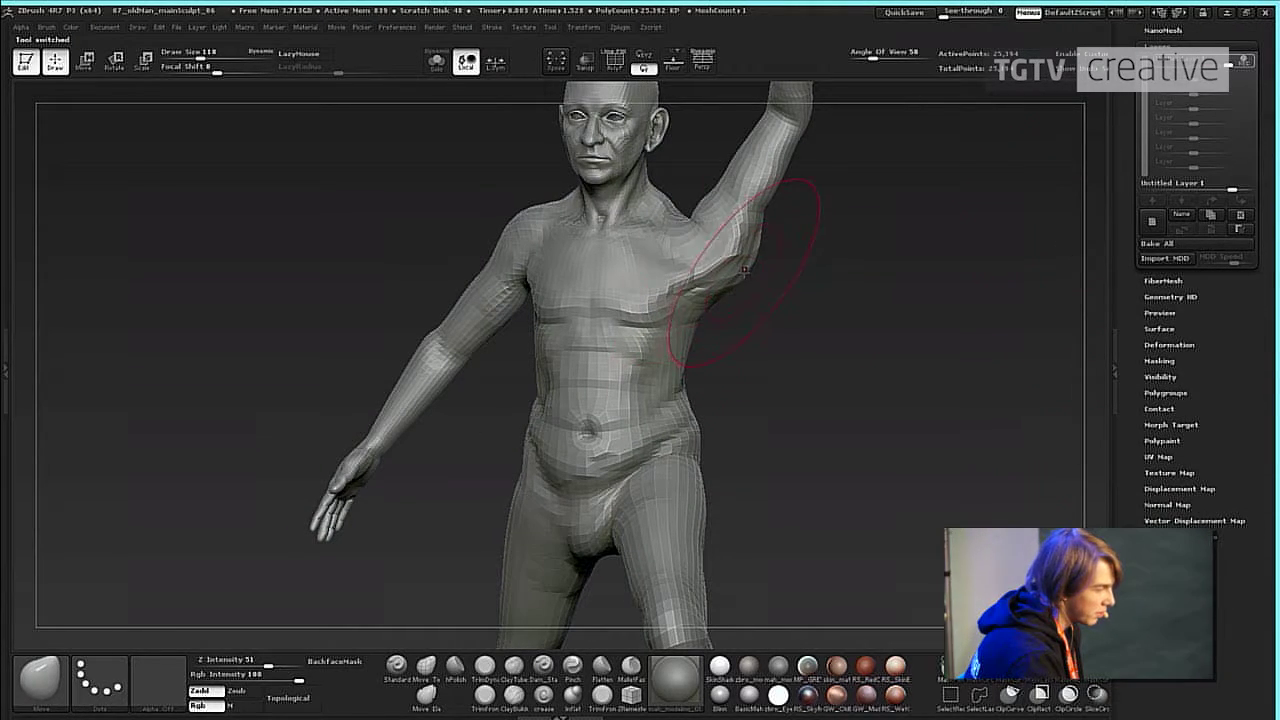
Reshape the raised arm's armpit and shoulder area on the new layer with the Move brush.
mouse_move(744, 271)
left_mouse_down()
mouse_move(728, 260)
mouse_move(742, 256)
mouse_move(596, 295)
left_mouse_up()
right_click_drag(595, 293, 615, 232)
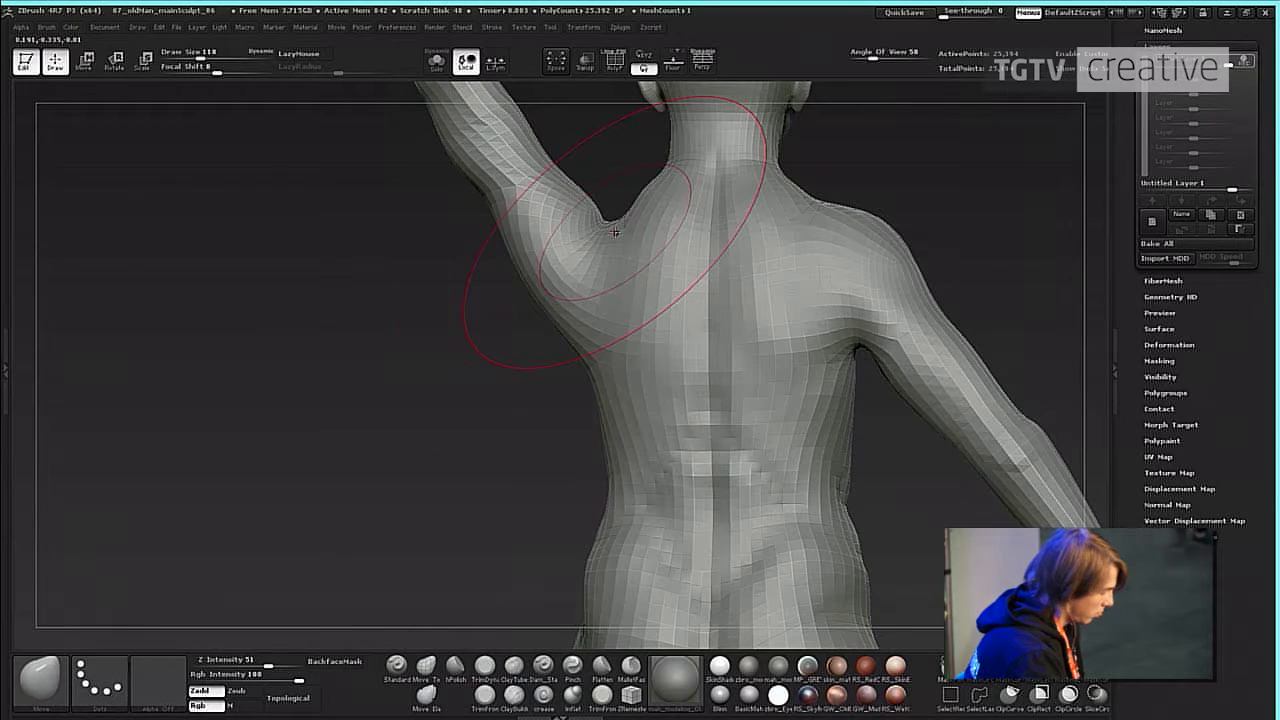
key("s")
mouse_move(615, 232)
left_mouse_down()
mouse_move(598, 233)
mouse_move(620, 202)
mouse_move(1020, 172)
left_mouse_up()
key("shift")
mouse_move(675, 272)
left_mouse_down()
mouse_move(675, 332)
mouse_move(641, 320)
mouse_move(814, 343)
mouse_move(849, 366)
mouse_move(844, 441)
mouse_move(767, 480)
mouse_move(794, 304)
left_mouse_up()
key("ctrl+z")
Reduce the brush size to 82 and refine and smooth the posed torso and hip.
key("s")
left_click_drag(794, 304, 880, 310)
left_click_drag(742, 385, 706, 445, "shift")
left_click_drag(806, 363, 789, 349)
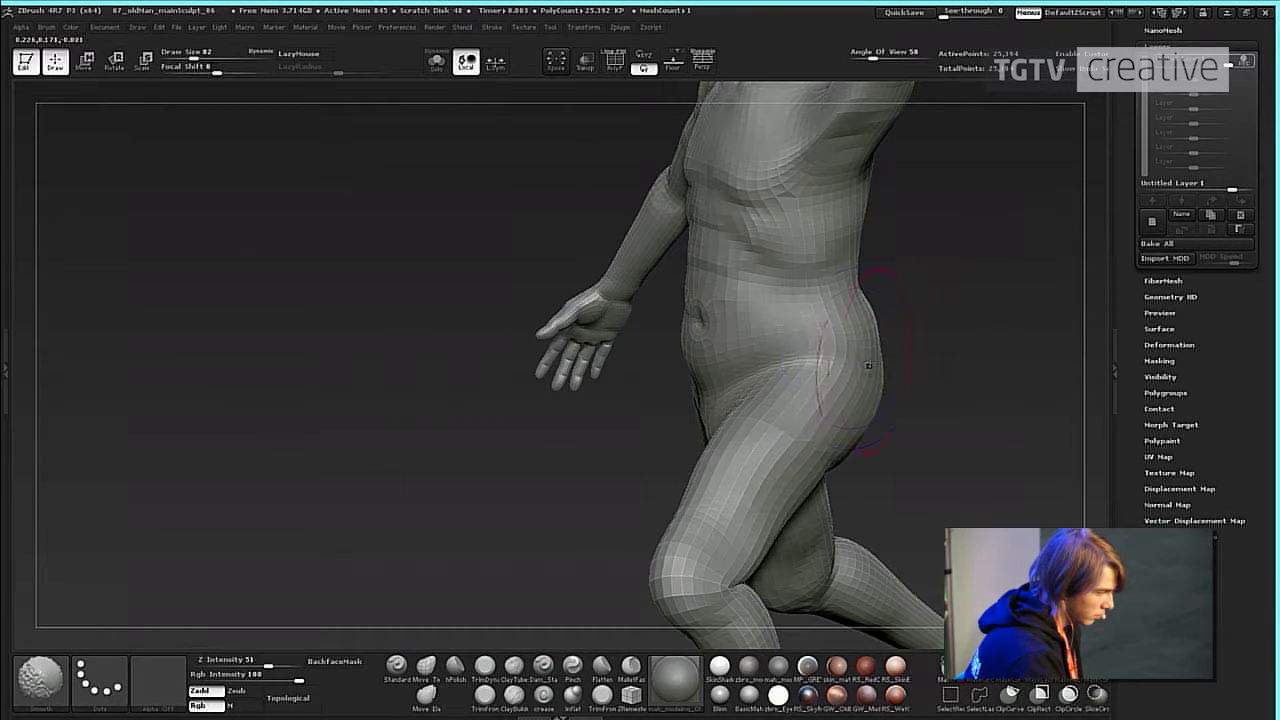
mouse_move(930, 356)
left_mouse_down()
mouse_move(888, 308)
mouse_move(697, 400)
mouse_move(986, 423)
mouse_move(940, 311)
mouse_move(903, 366)
mouse_move(850, 360)
mouse_move(1000, 312)
mouse_move(988, 368)
mouse_move(1093, 367)
mouse_move(984, 368)
left_mouse_up()
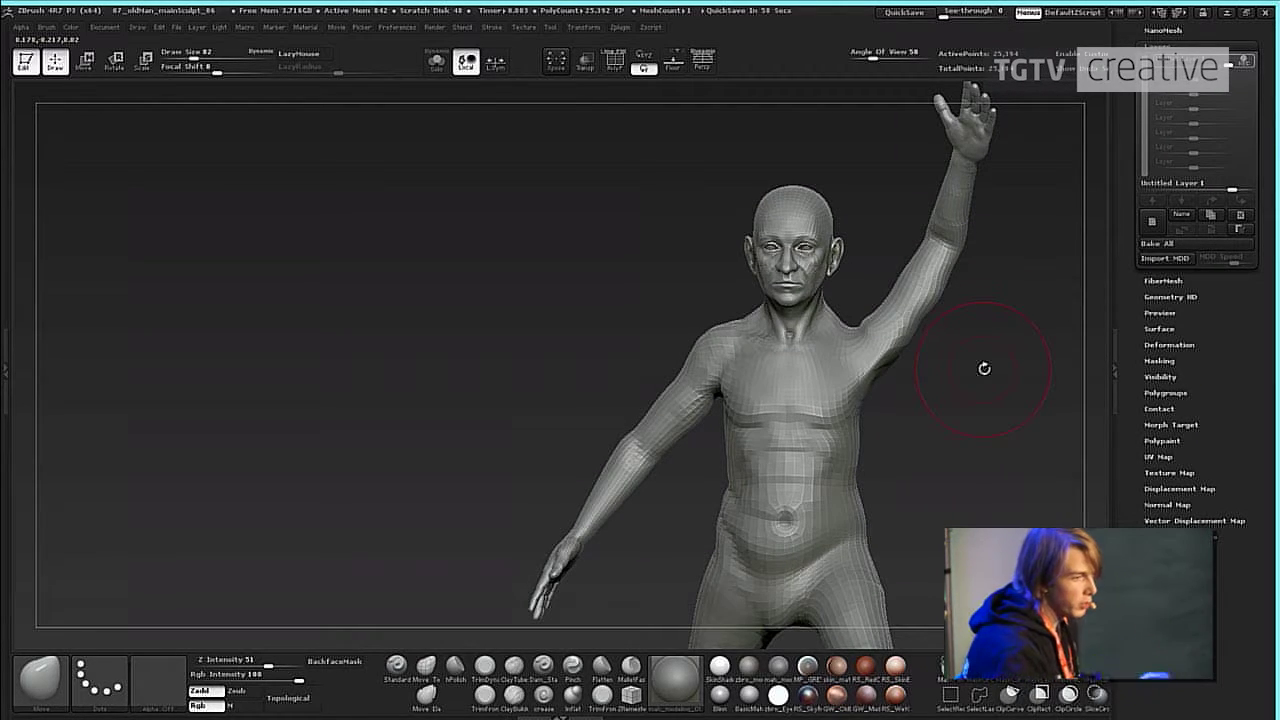
mouse_move(981, 360)
left_mouse_down()
mouse_move(1003, 405)
mouse_move(966, 396)
left_mouse_up()
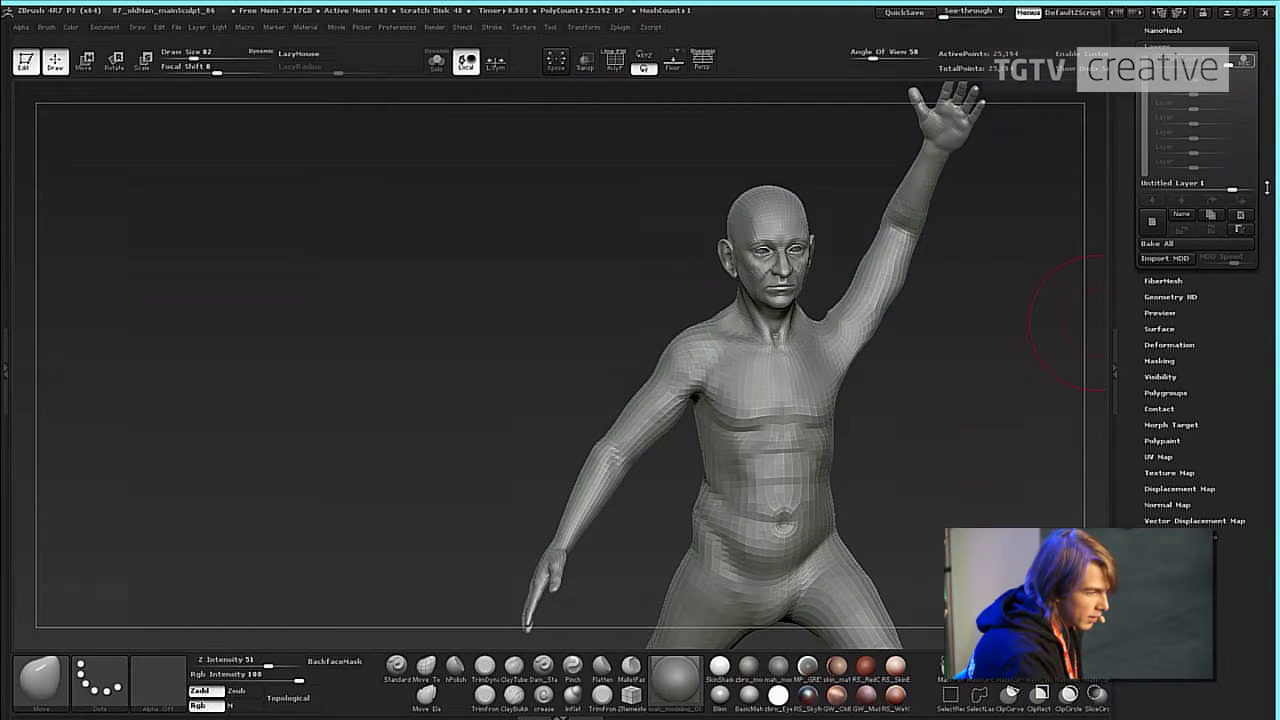
Export the corrected posed body as an OBJ named pose_01_fixed into the Ny mappe folder.
left_click_drag(1269, 187, 1269, 513)
left_click(1212, 139)
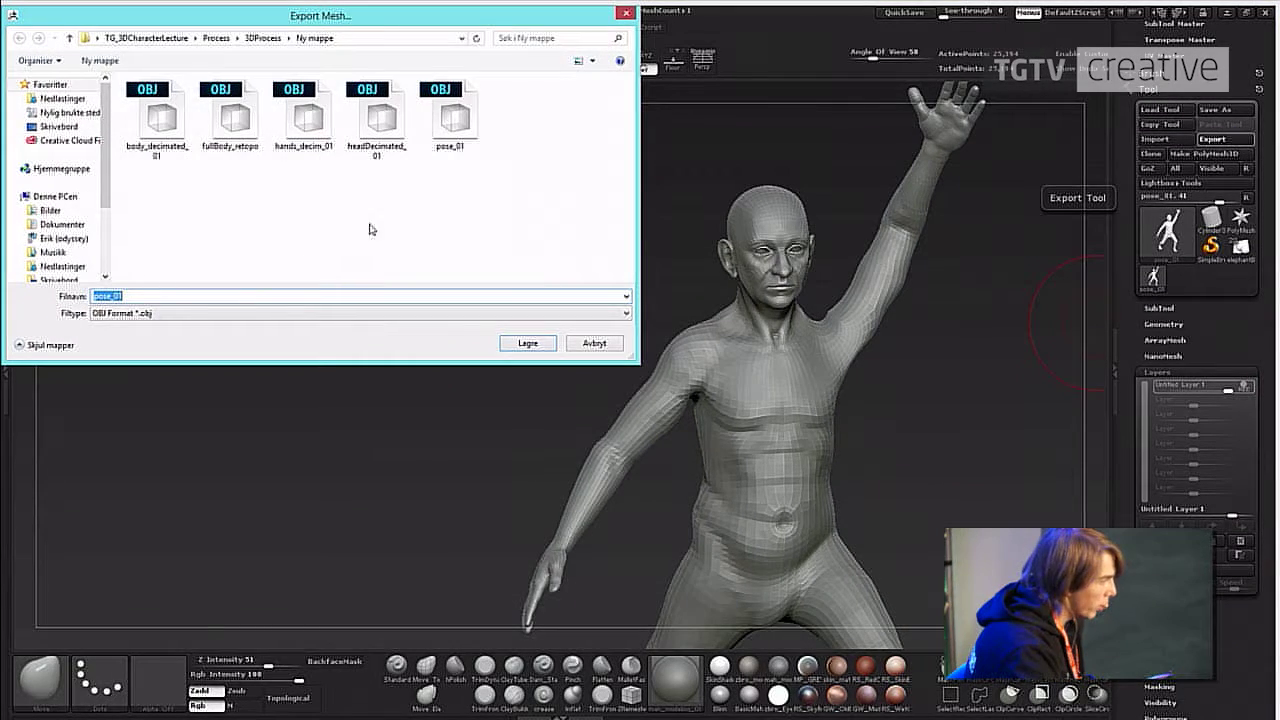
left_click(200, 295)
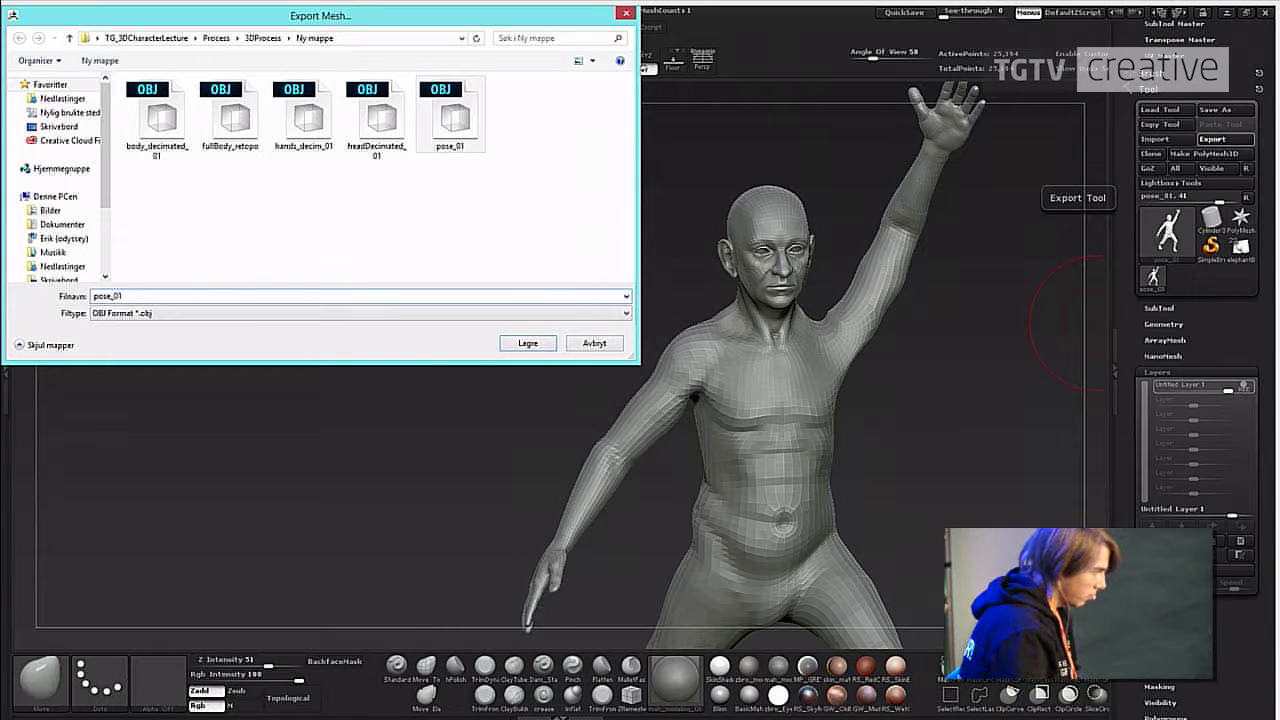
type("_final")
key("Return")
Switch to Maya and import the pose_01_fixed OBJ from the Ny mappe folder into the scene.
key("alt+Tab")
left_click(737, 343)
key("alt+Tab")
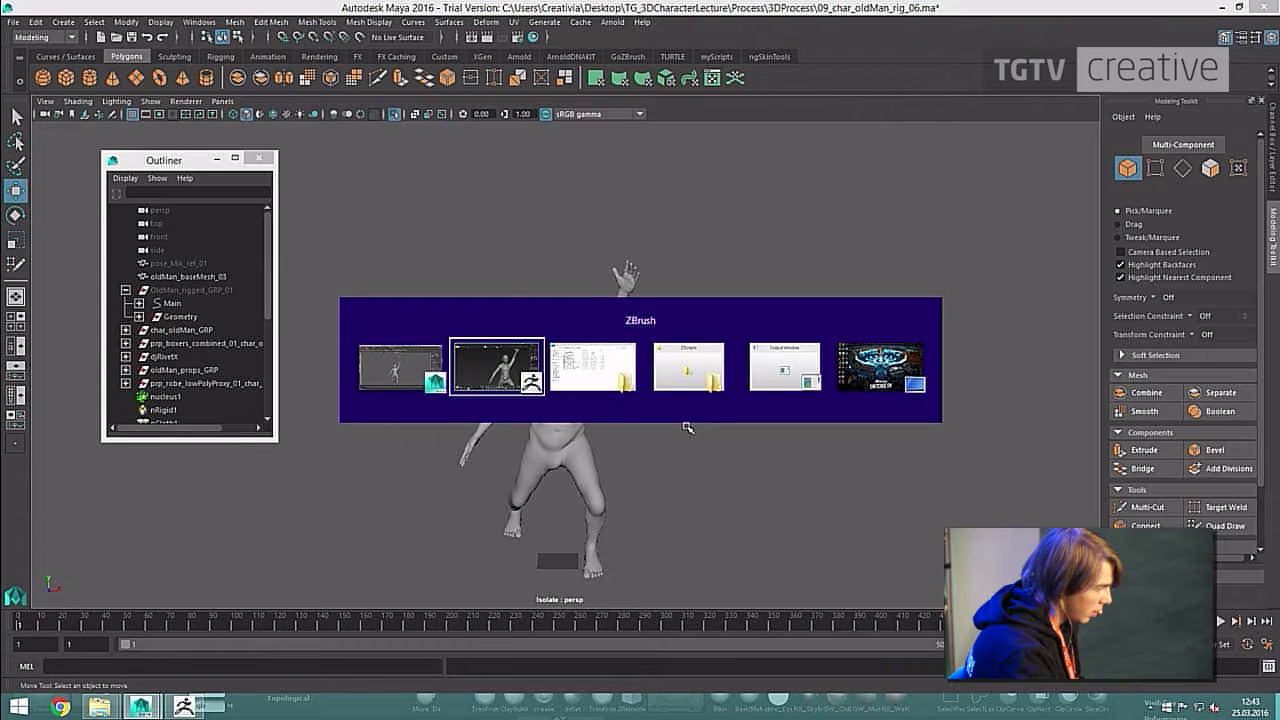
key("alt+Tab")
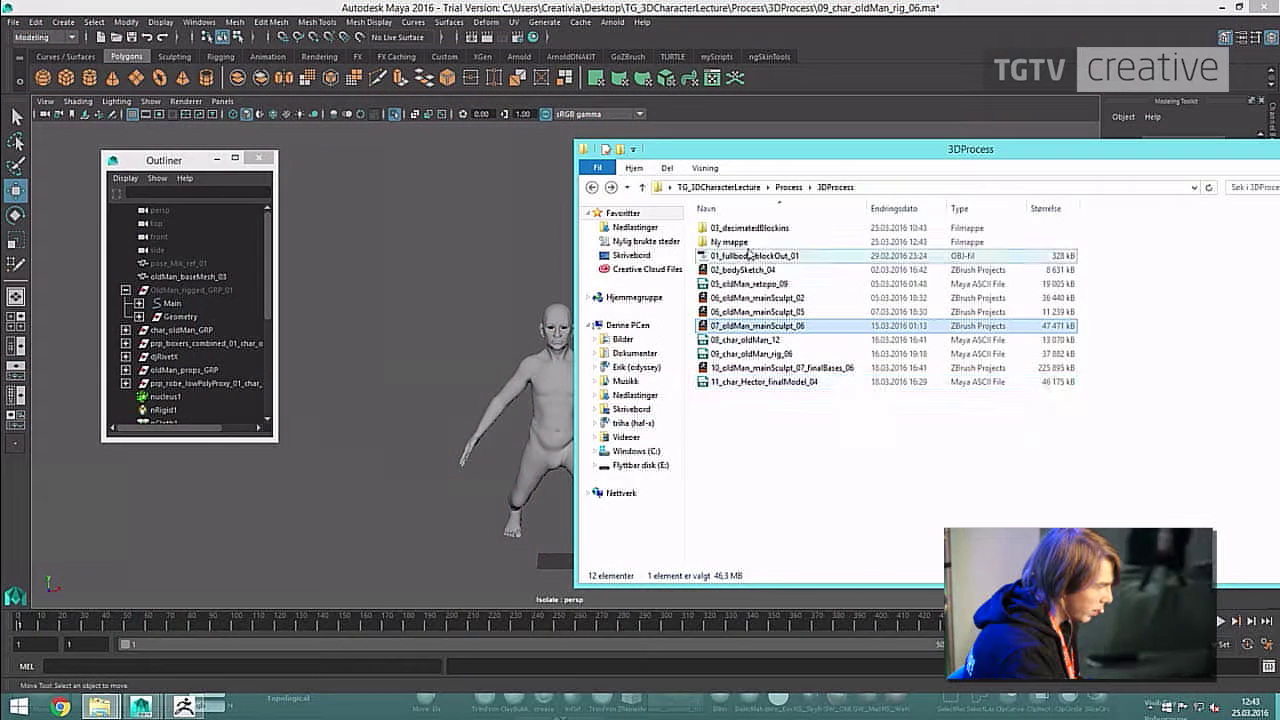
double_click(746, 244)
left_click_drag(742, 338, 363, 443)
left_click(400, 473)
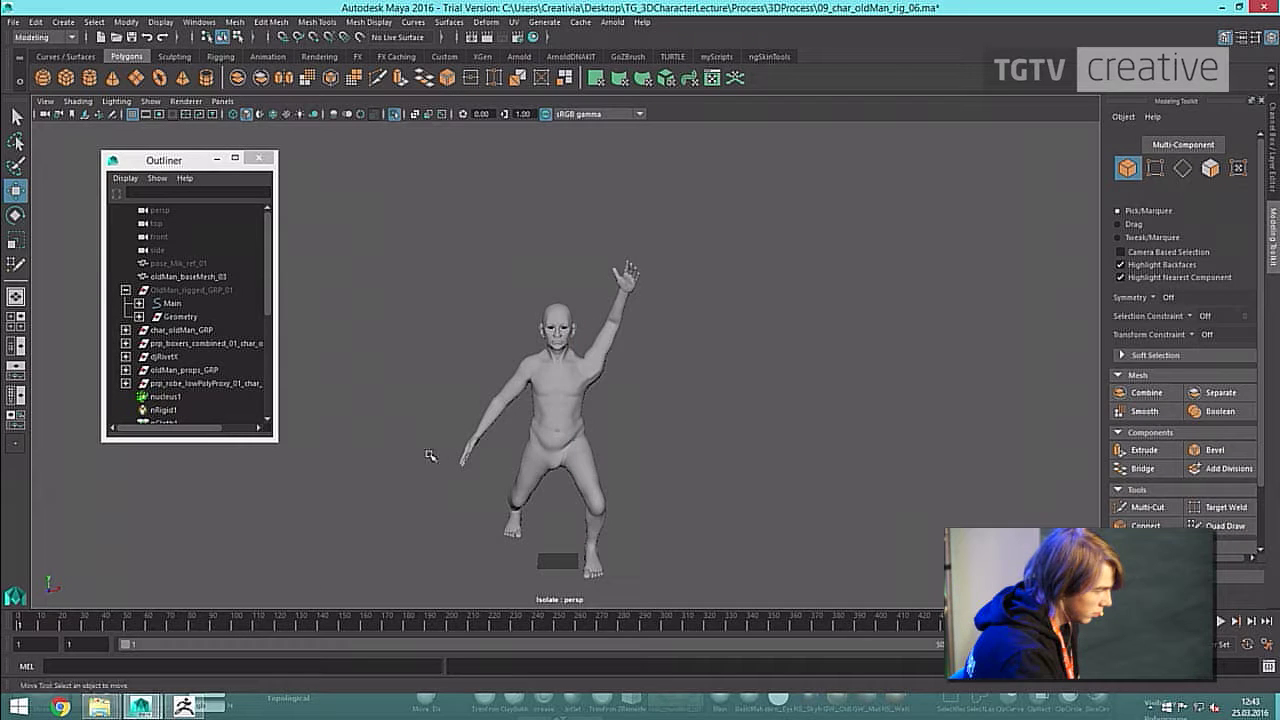
Isolate the imported pose_01_fixed body together with the rigged oldMan_baseMesh_03 body in the viewport.
scroll(213, 299, "down", 6)
scroll(213, 300, "up", 6)
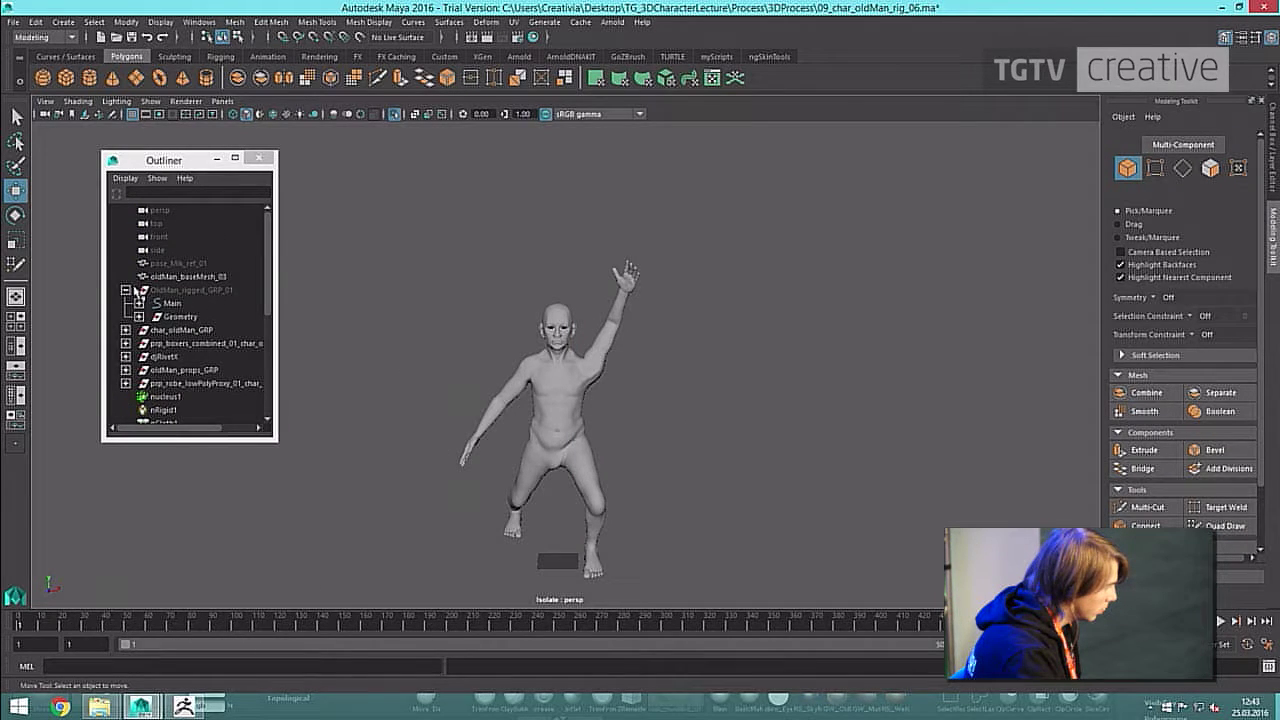
left_click(125, 290)
scroll(123, 342, "down", 3)
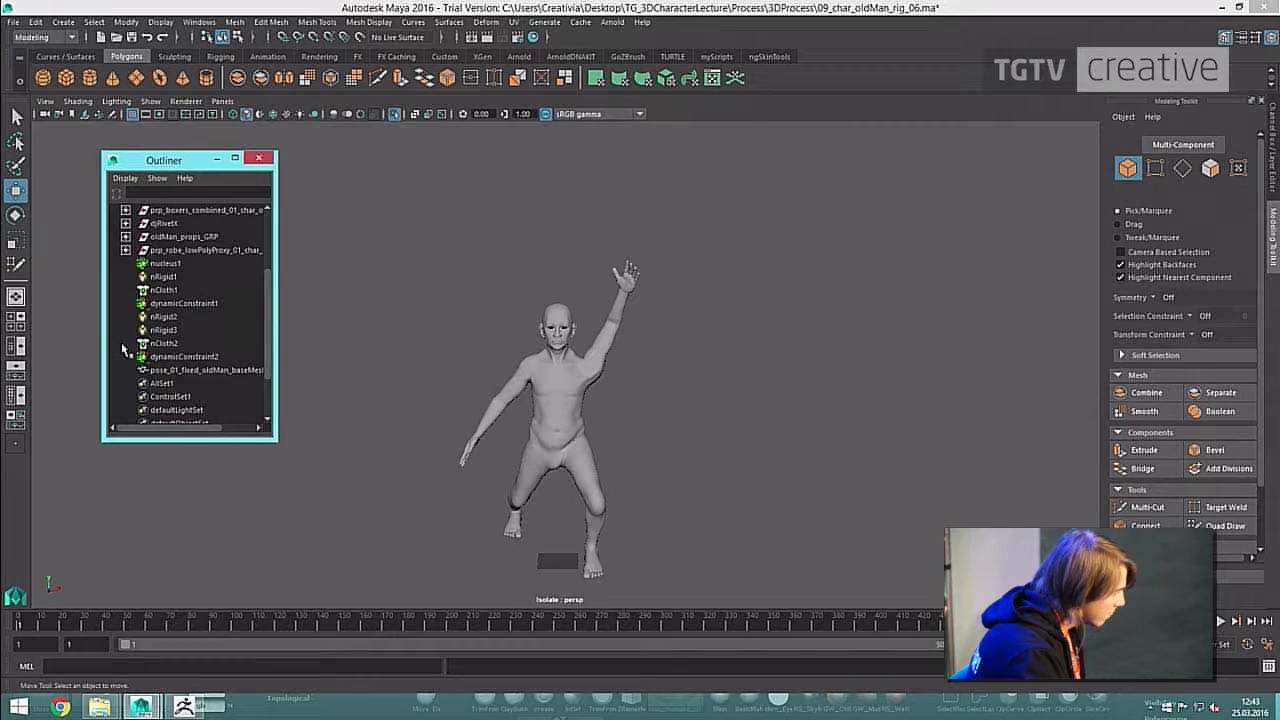
left_click(176, 370)
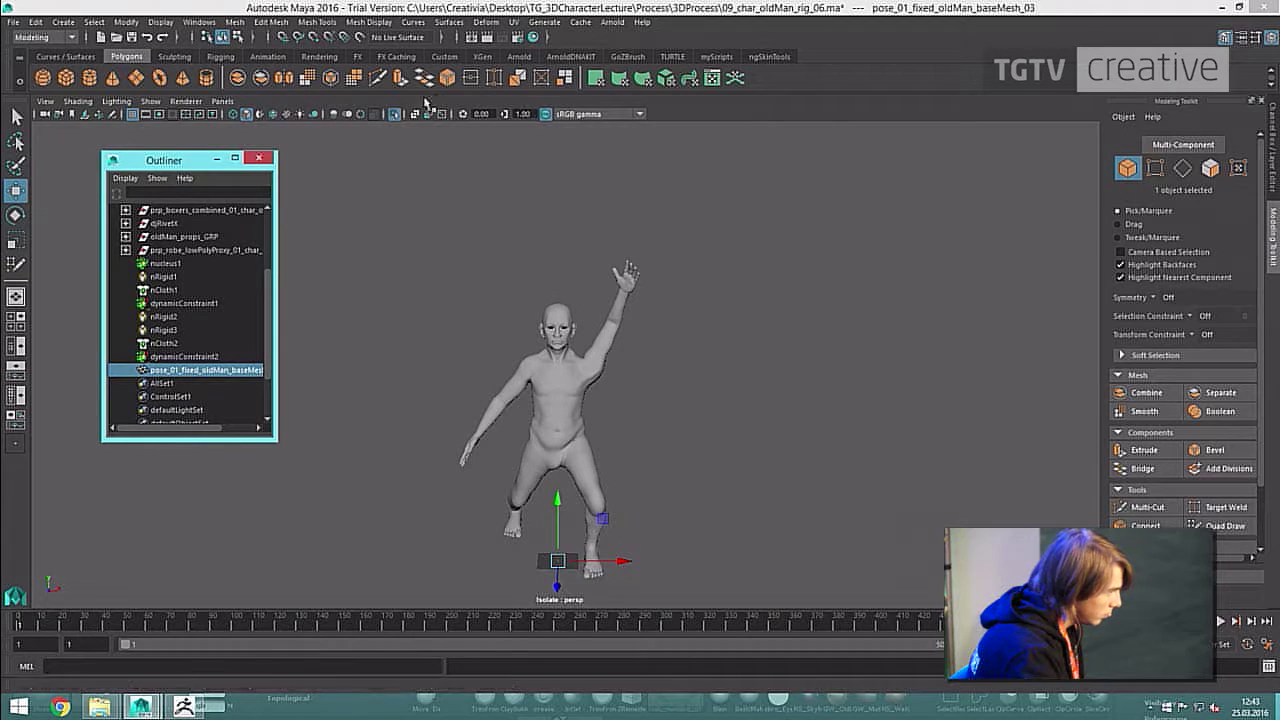
left_click(396, 114)
left_click_drag(607, 378, 622, 374, "alt")
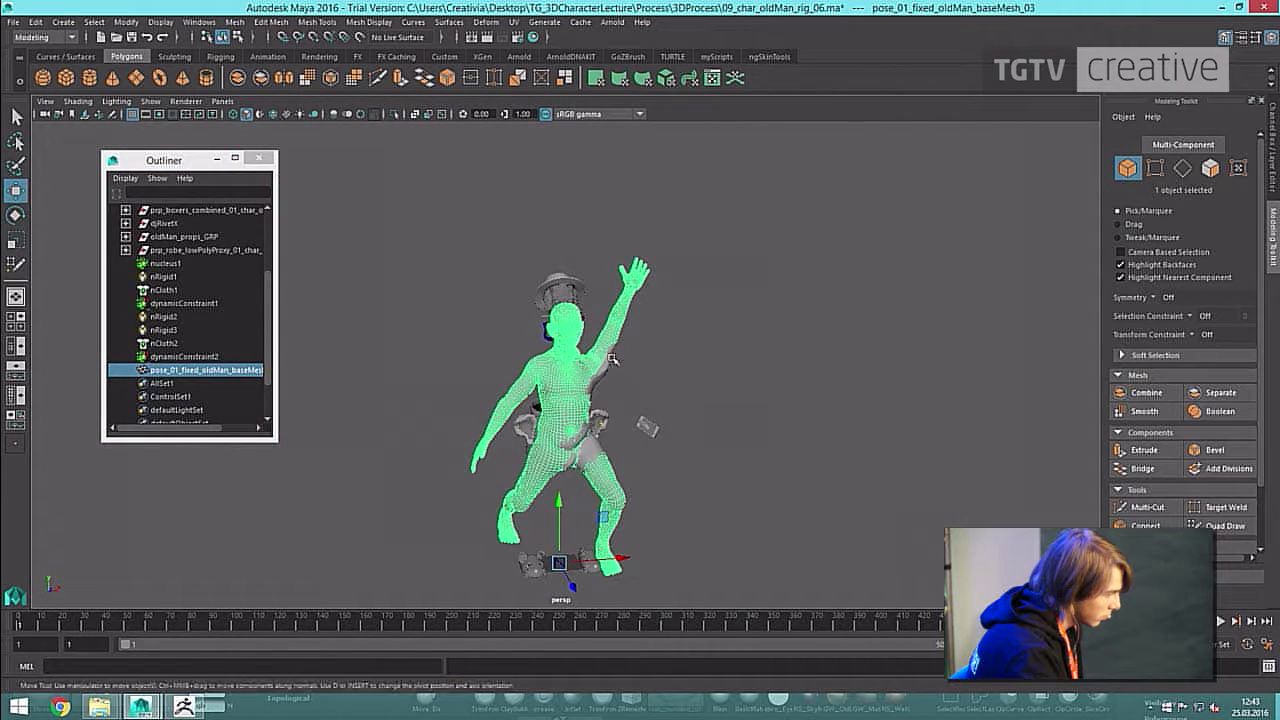
left_click(615, 355, "shift")
left_click(397, 114)
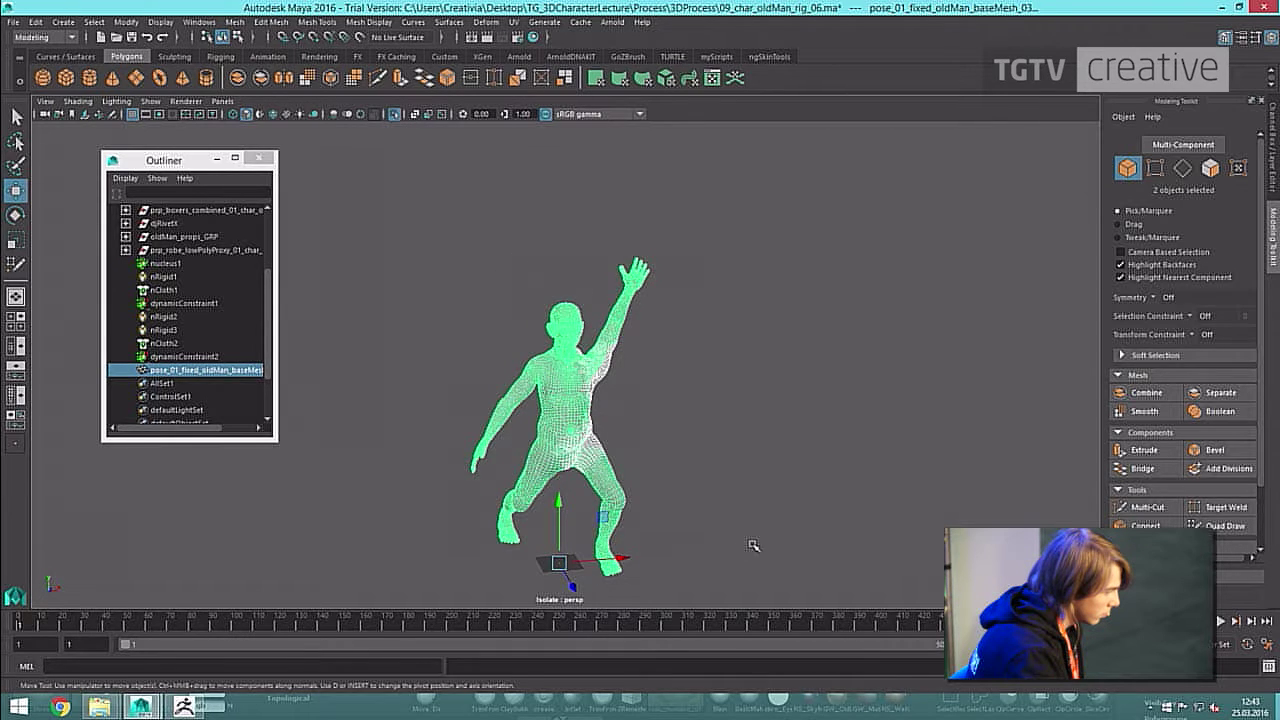
Move the imported fixed body sideways along X so both bodies stand next to each other.
left_click(754, 545)
left_click(600, 444)
left_click(607, 381)
left_click(613, 428, "shift")
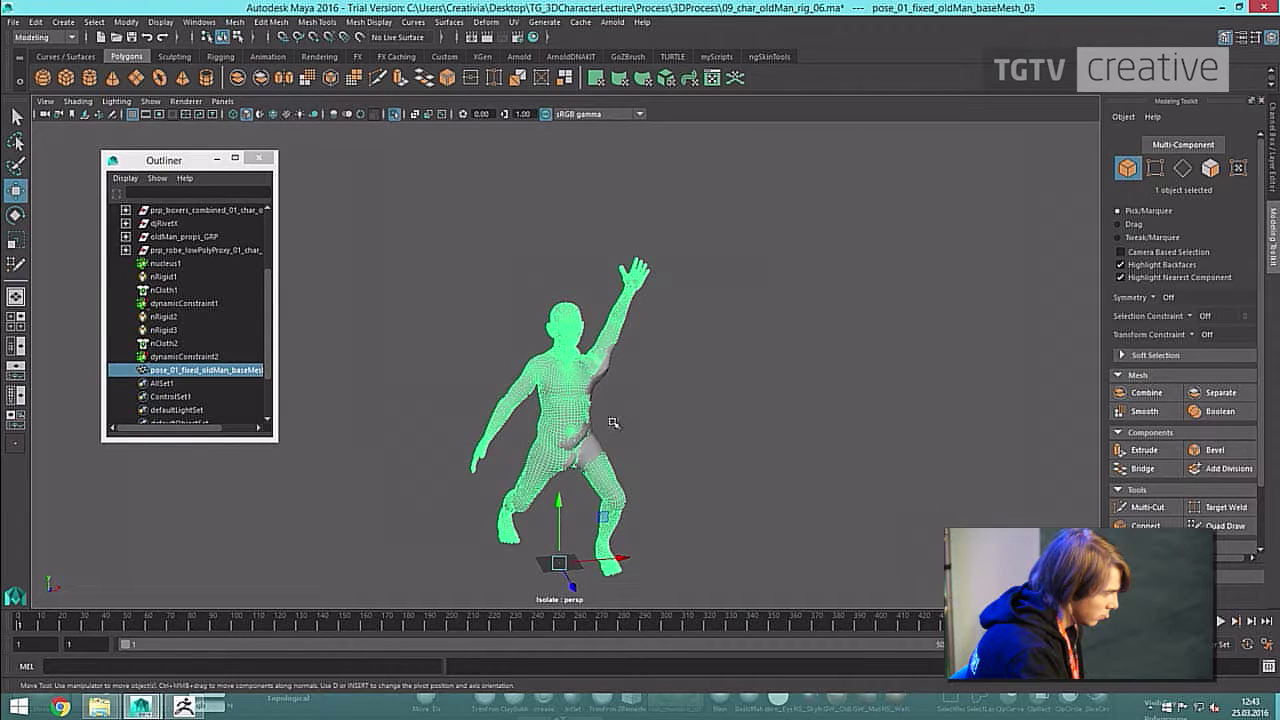
left_click_drag(598, 560, 690, 556)
left_click(770, 450)
scroll(798, 422, "up", 5)
left_click_drag(800, 420, 788, 381, "alt")
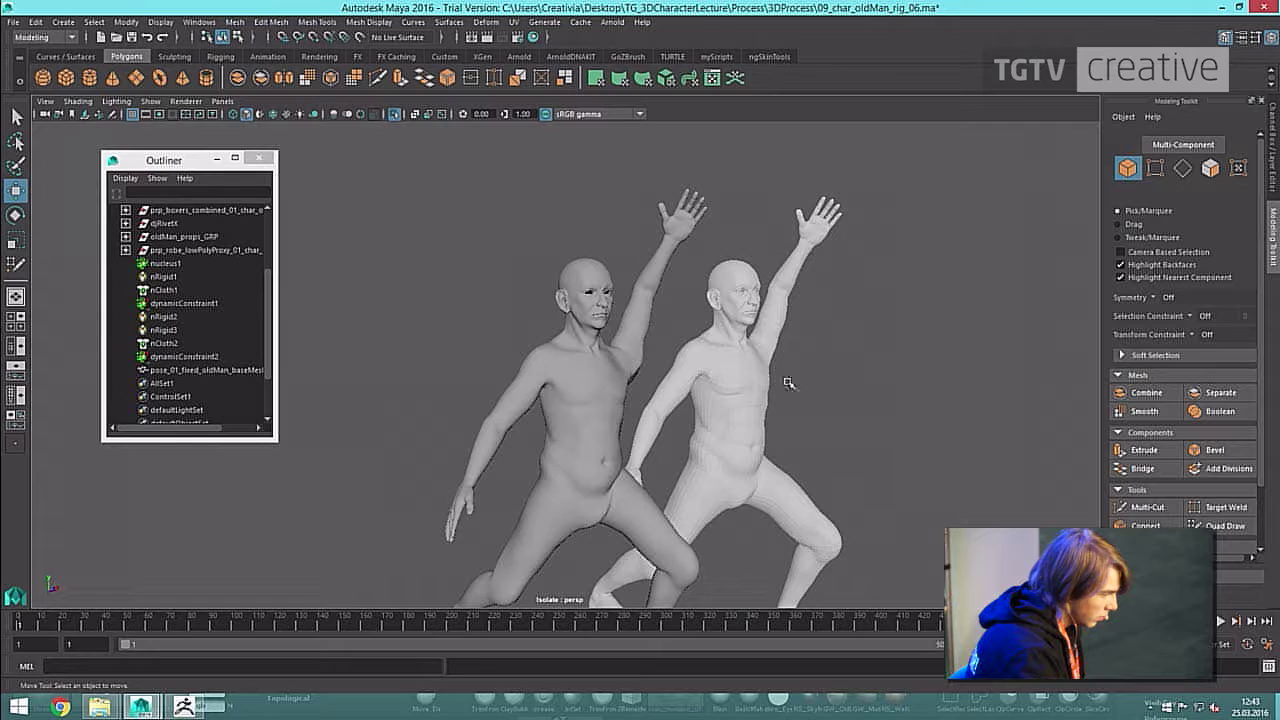
Compare the raised shoulder and torso of the rigged body with the corrected body.
left_click(725, 410)
left_click(612, 350)
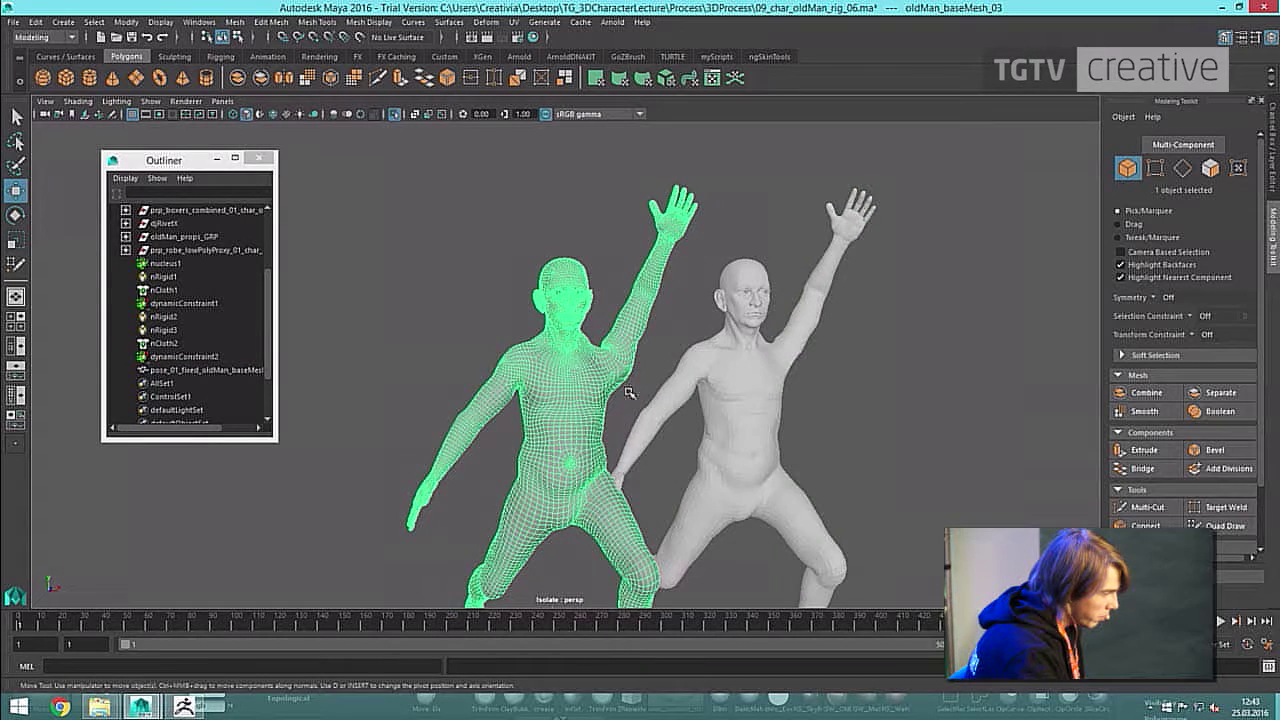
left_click(611, 334)
left_click_drag(598, 320, 670, 300)
scroll(620, 326, "up", 4)
left_click(722, 336)
scroll(712, 355, "down", 1)
key("ctrl+z")
key("ctrl+z")
key("ctrl+z")
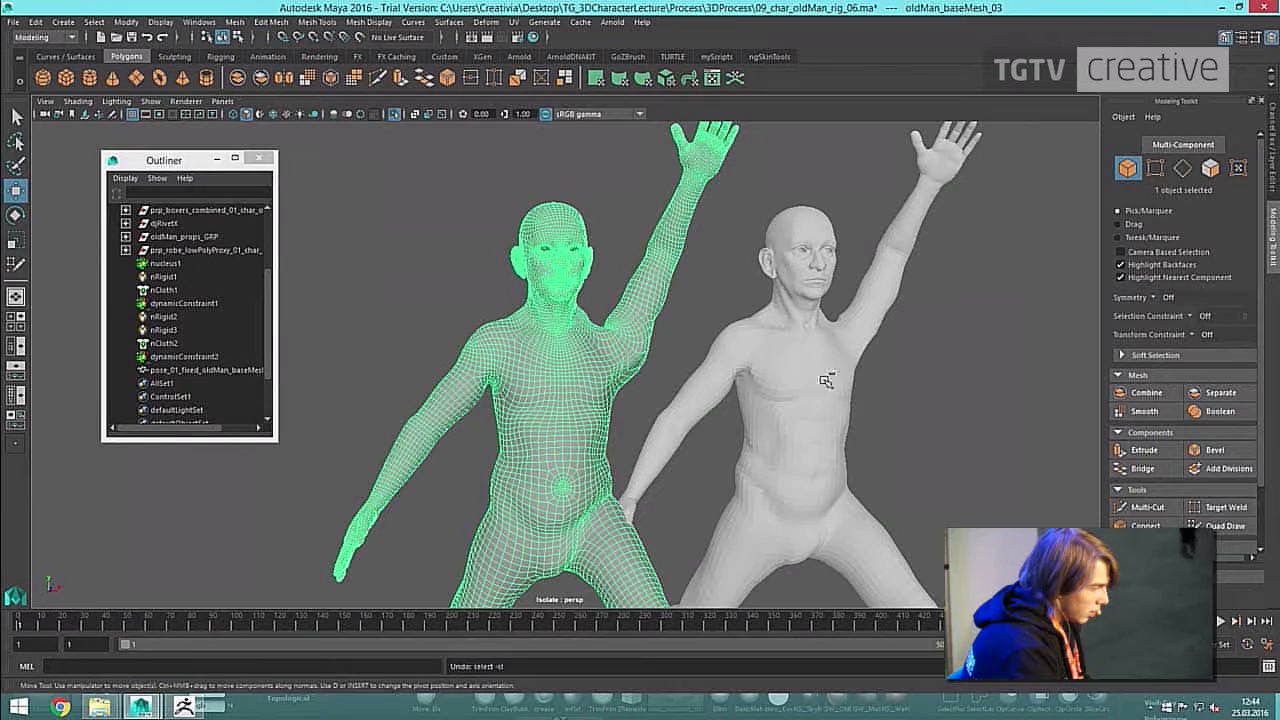
Undo the imported fixed body's sideways move.
left_click(880, 385)
right_click_drag(880, 385, 742, 394, "alt")
left_click(742, 395)
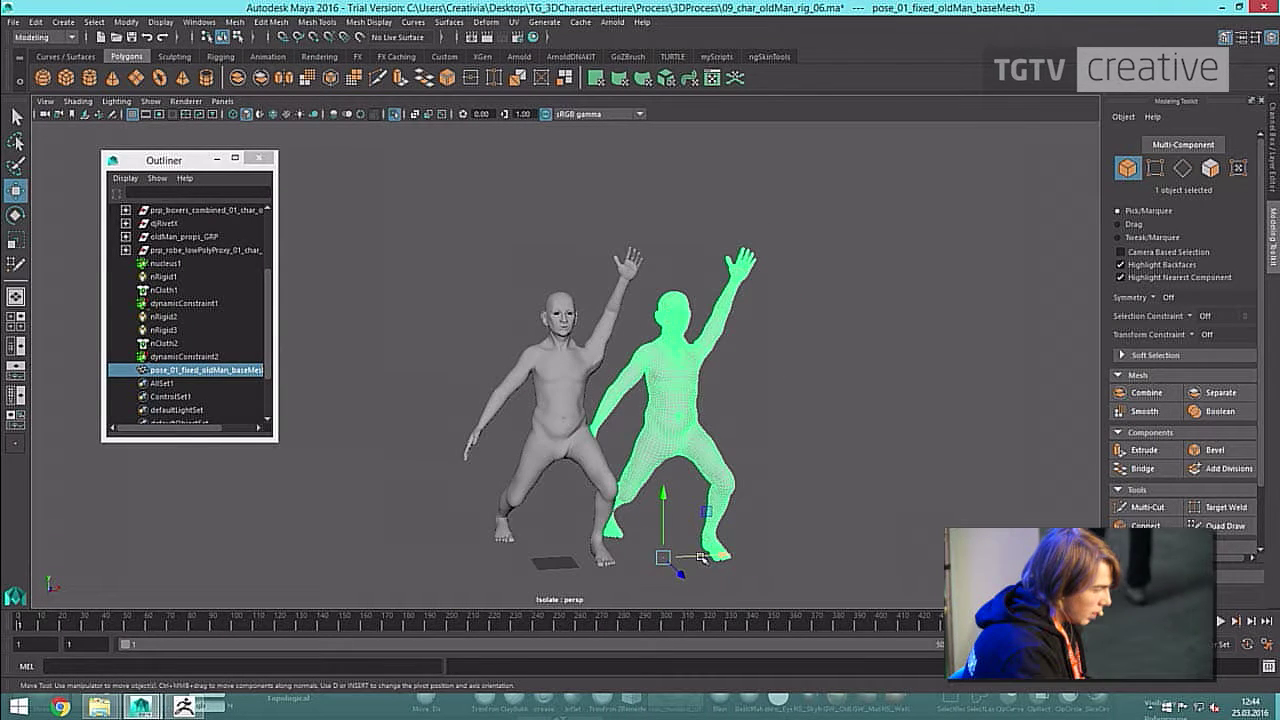
scroll(670, 540, "down", 3)
key("ctrl+z")
key("ctrl+z")
key("ctrl+z")
key("ctrl+z")
key("ctrl+z")
key("ctrl+z")
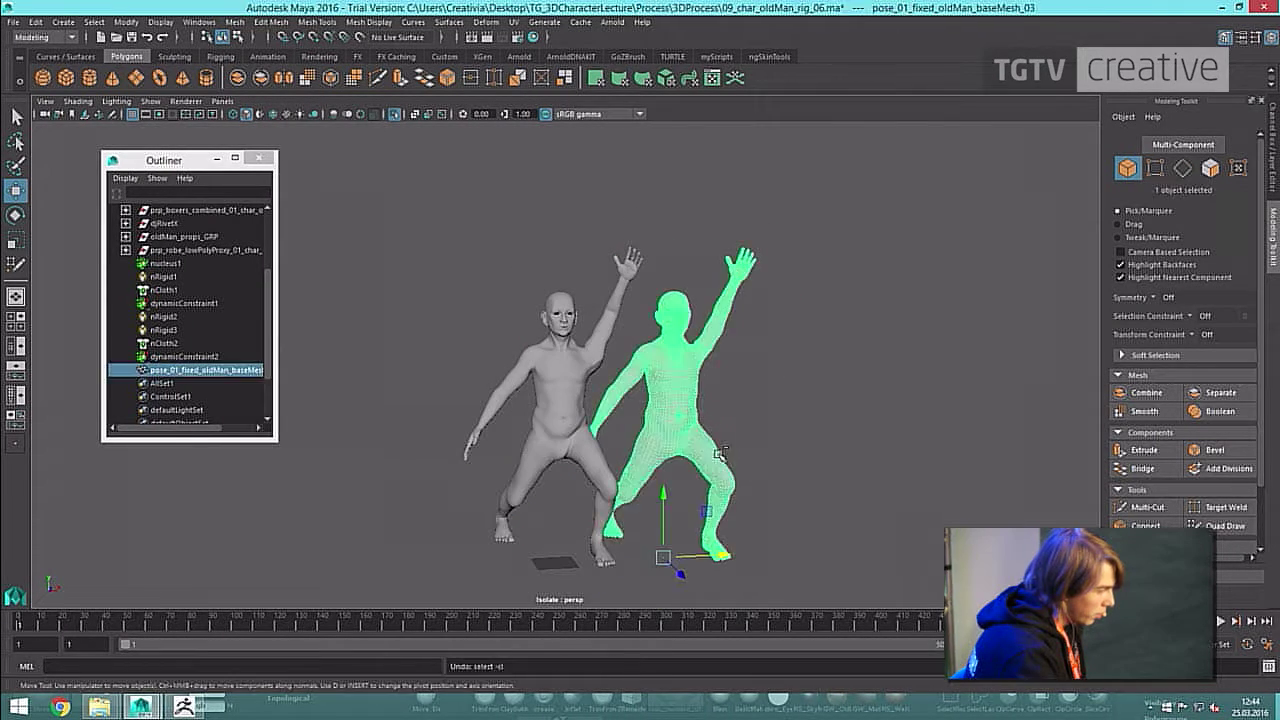
Create a blend shape with the Rigging tools, using the fixed body as target and the rigged body as base.
scroll(692, 376, "up", 4)
left_click(624, 360, "shift")
scroll(685, 320, "up", 4)
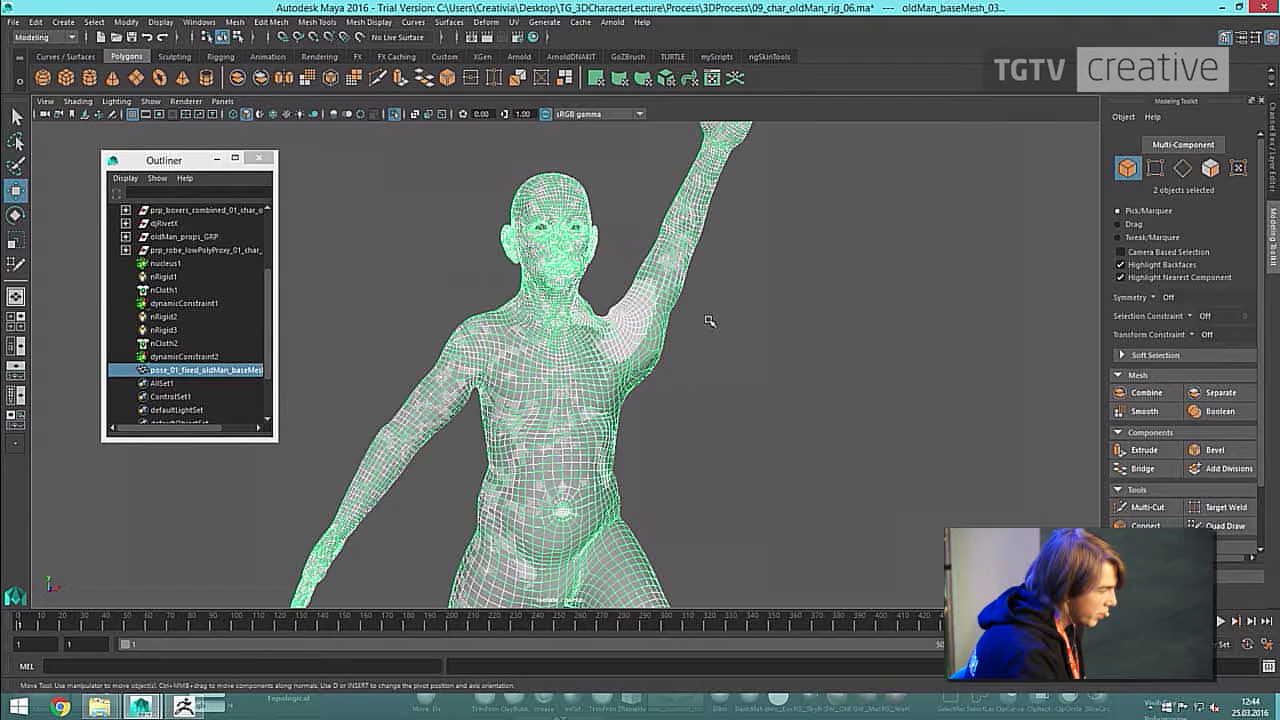
left_click(45, 37)
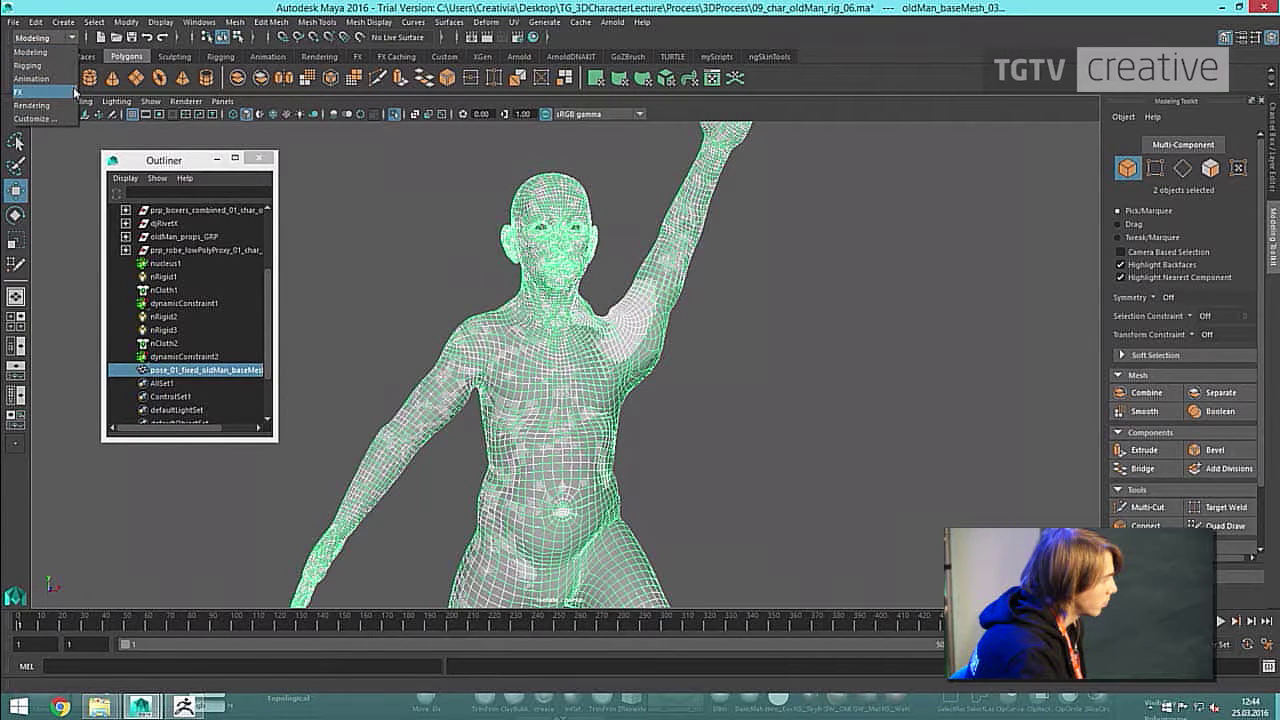
left_click(40, 56)
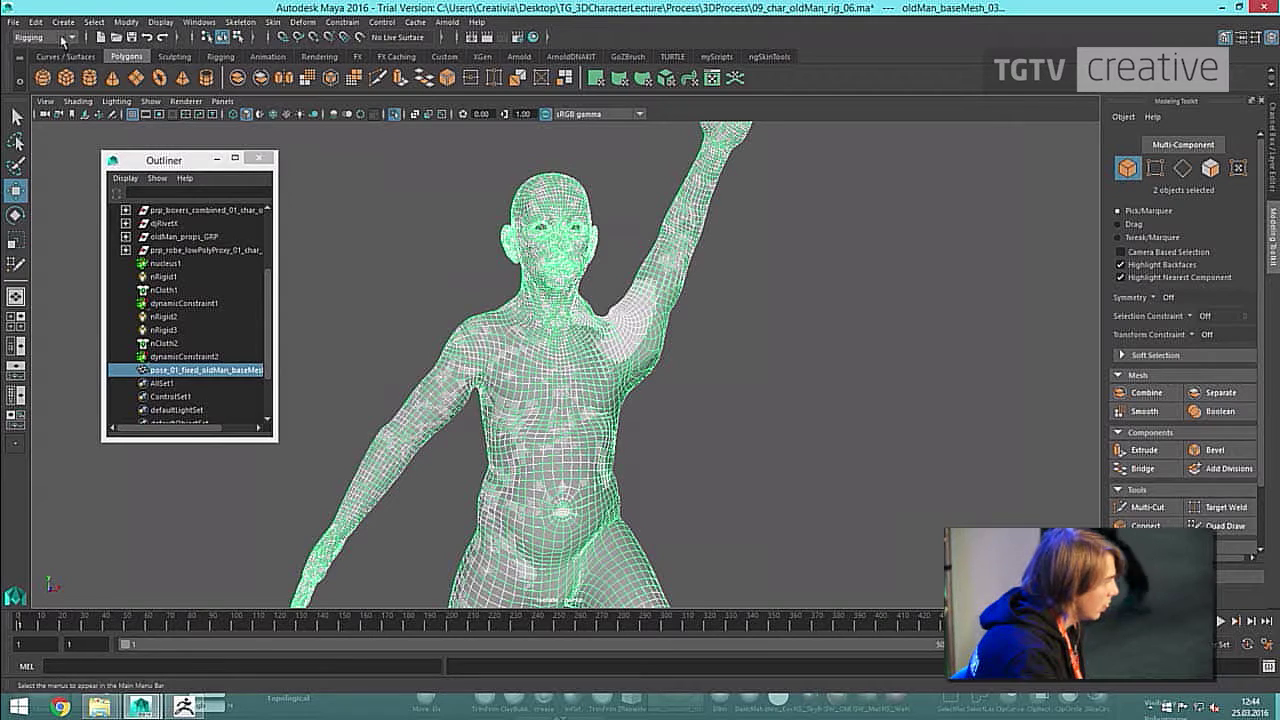
left_click(303, 22)
left_click(335, 56)
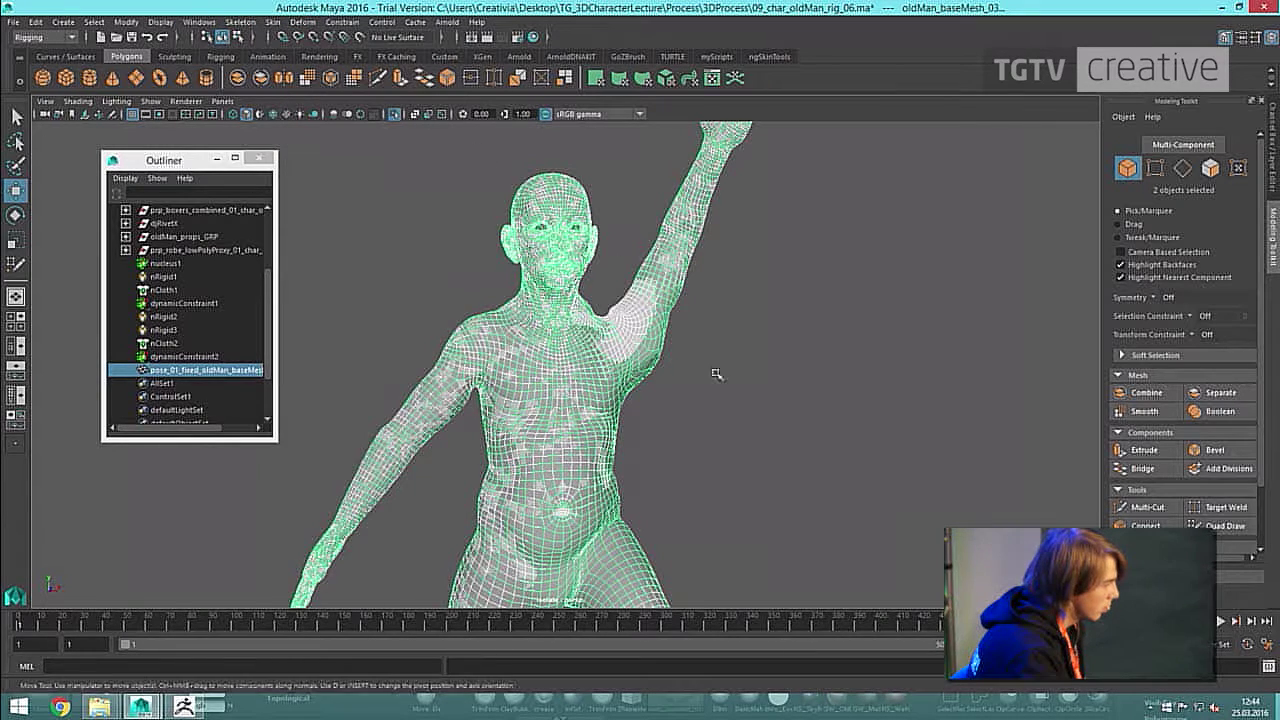
Move the fixed target body about 72.5 units along X, away from the rigged body.
left_click(727, 348)
left_click(642, 319)
scroll(656, 378, "down", 3)
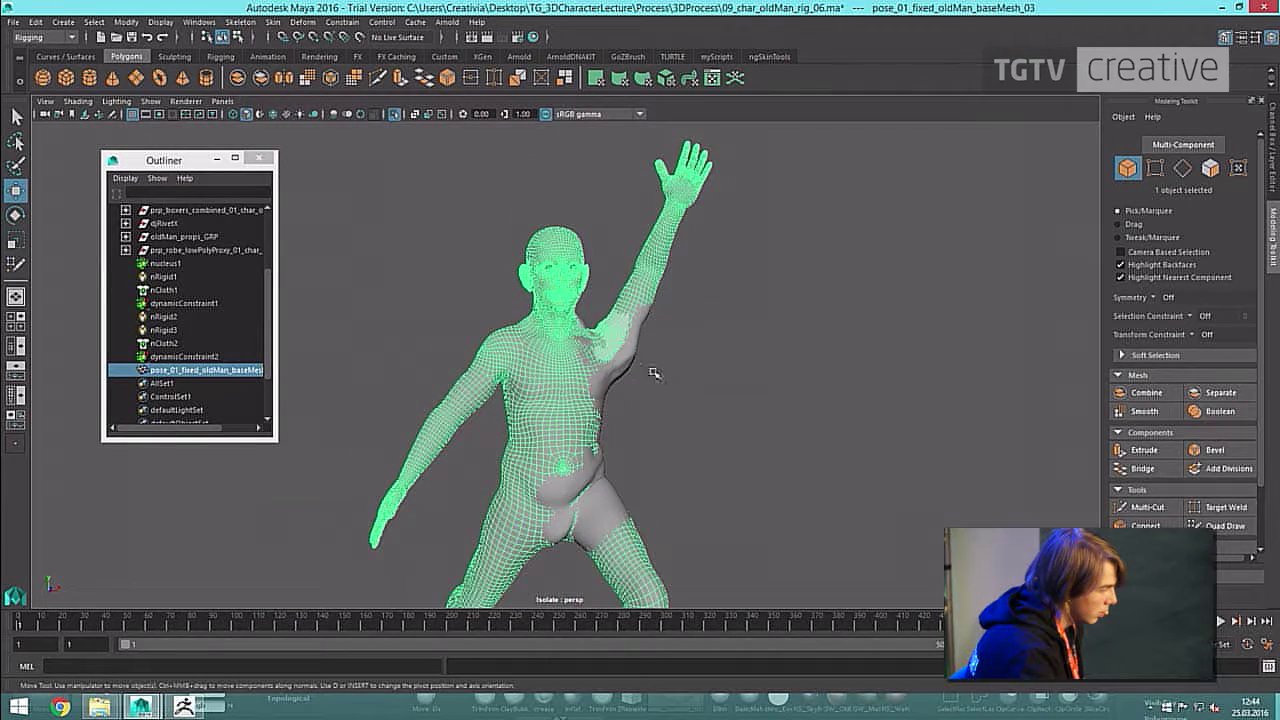
left_click(631, 375)
scroll(630, 376, "down", 3)
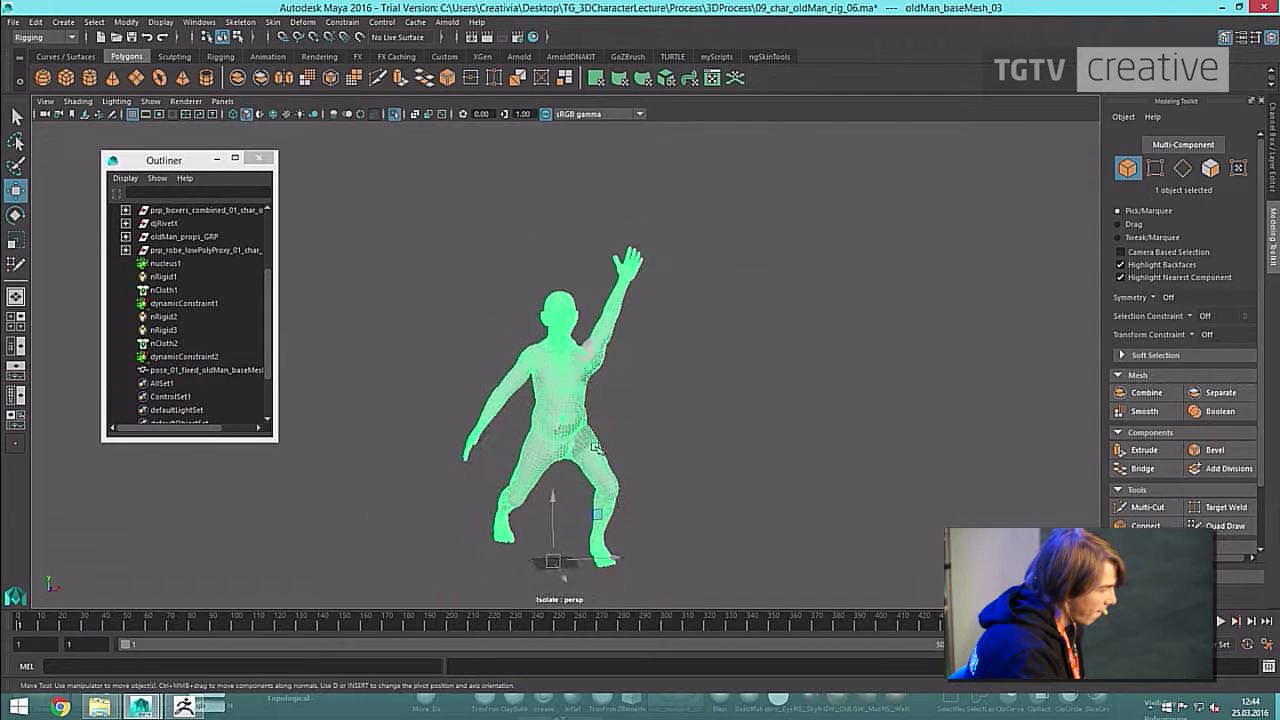
left_click(579, 348)
left_click_drag(617, 560, 742, 557)
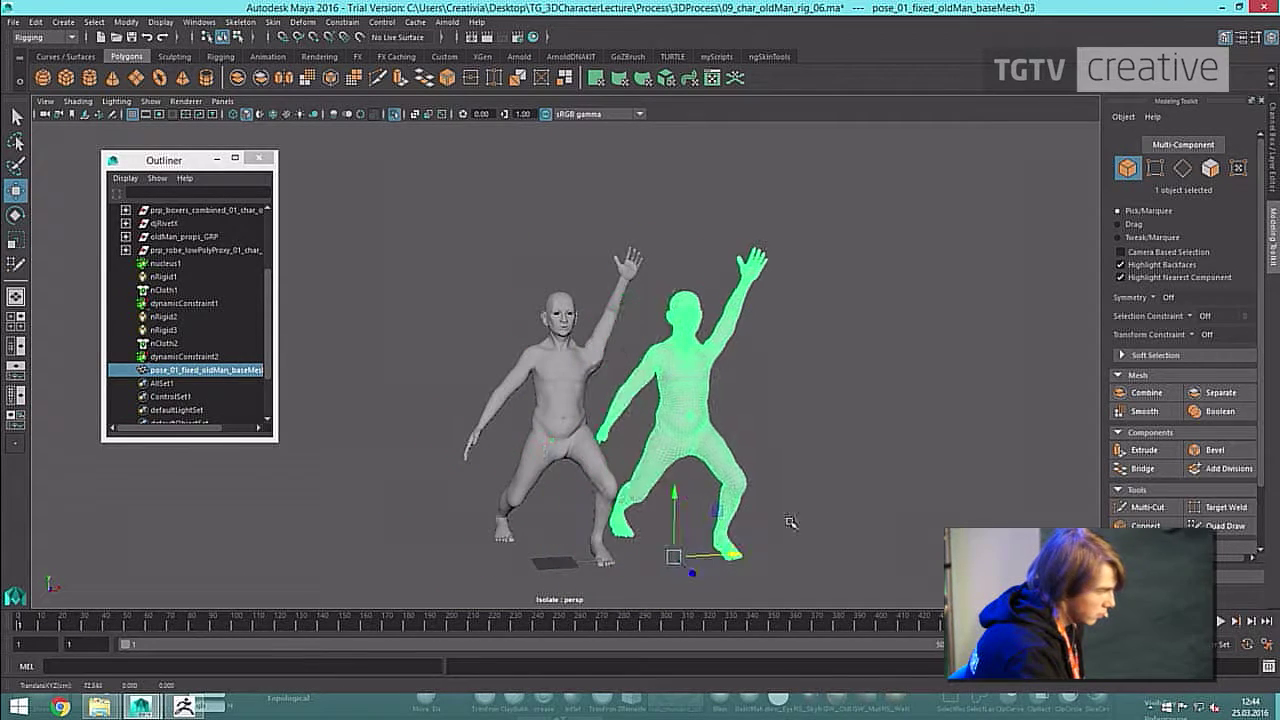
Set the pose_01_fixed target weight of blendShape1 to 1.
left_click(1272, 145)
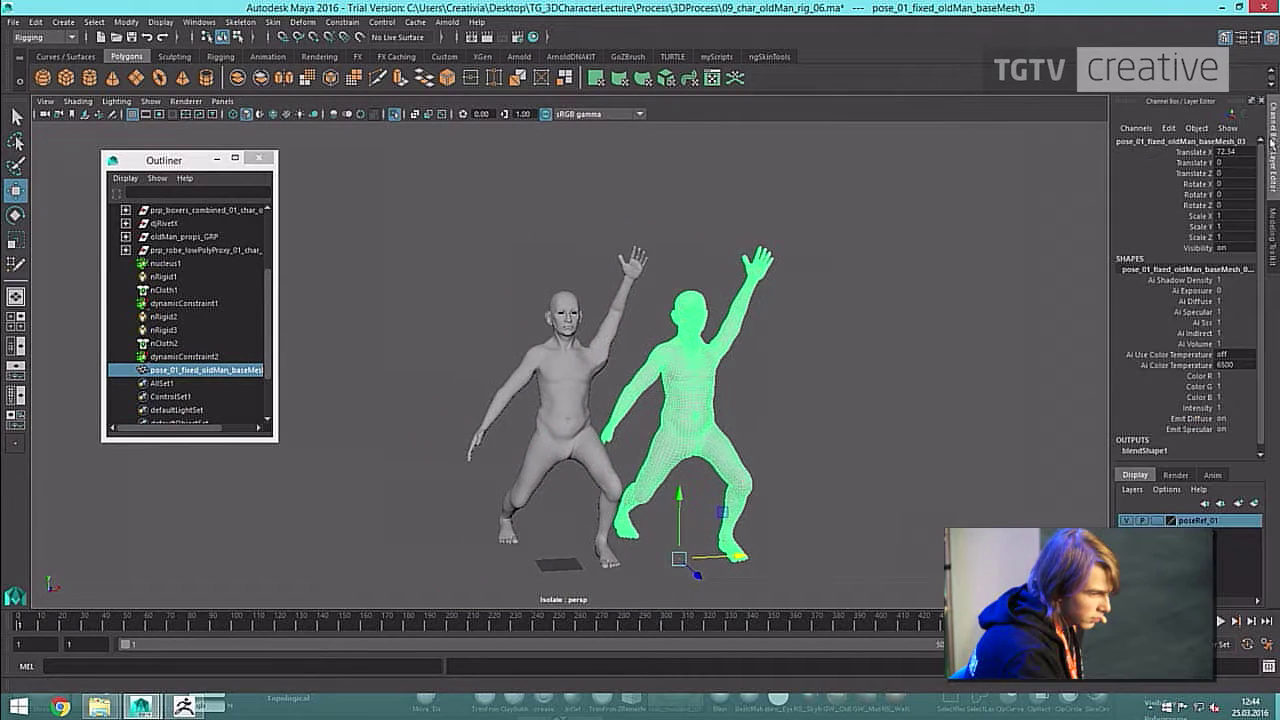
left_click(1156, 445)
left_click(1184, 443)
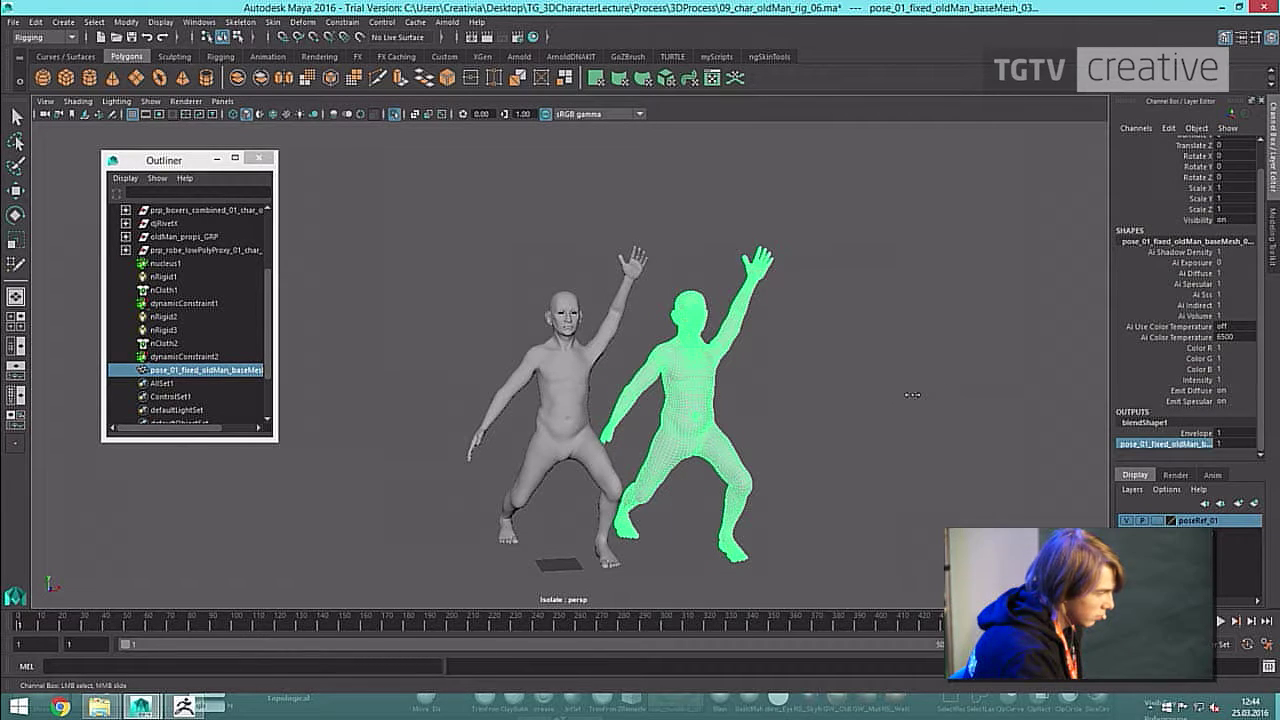
Examine the blend shape's effect on the rigged body's raised shoulder and check its deformer inputs.
scroll(733, 388, "up", 5)
left_click_drag(733, 388, 583, 363, "alt")
left_click(615, 341)
scroll(657, 364, "up", 5)
left_click(657, 366)
scroll(660, 367, "down", 4)
left_click(583, 363)
scroll(1219, 415, "down", 3)
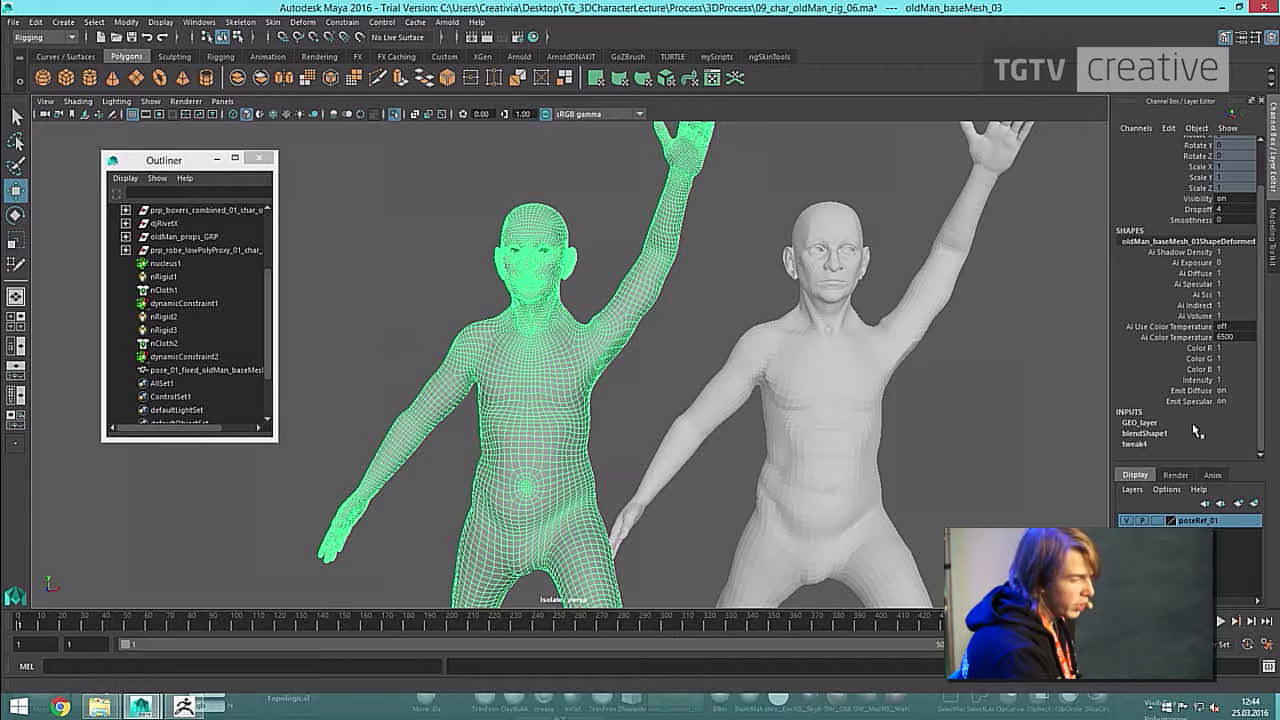
scroll(831, 370, "down", 3)
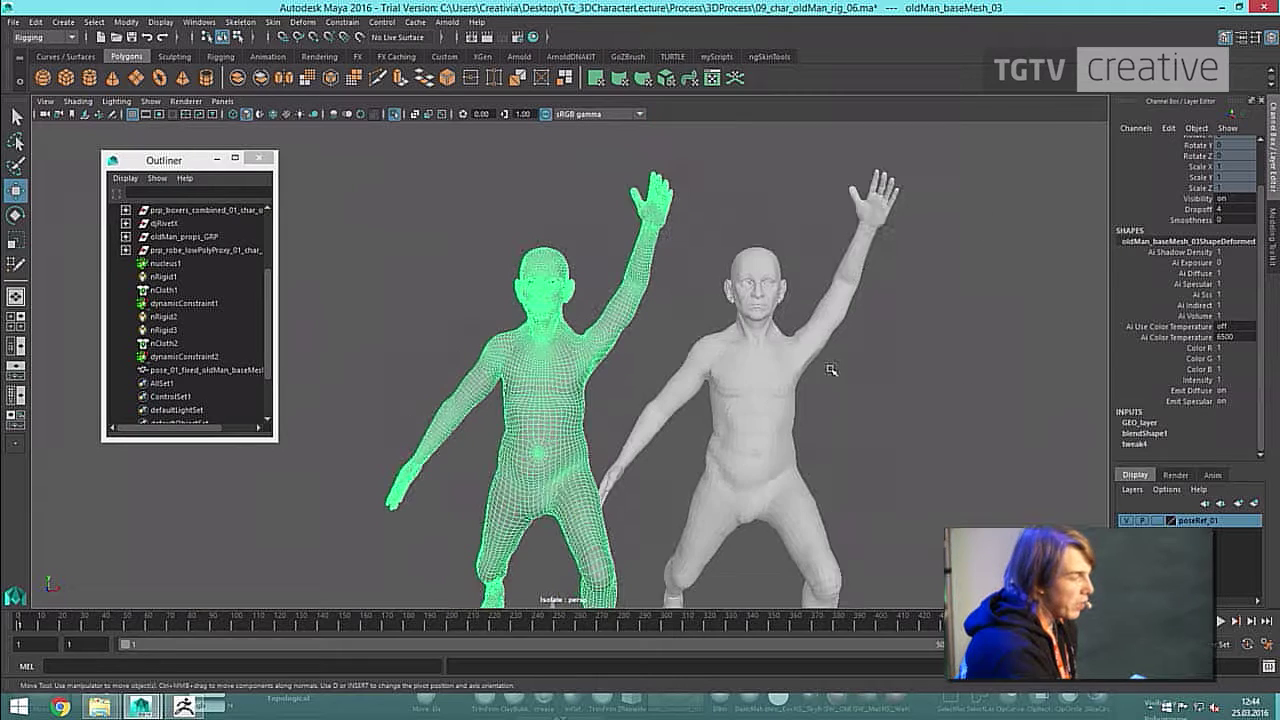
Compare the blended rigged body with the corrected target body from the front and side.
left_click(766, 420)
left_click_drag(664, 343, 388, 504)
key("5")
left_click(837, 371)
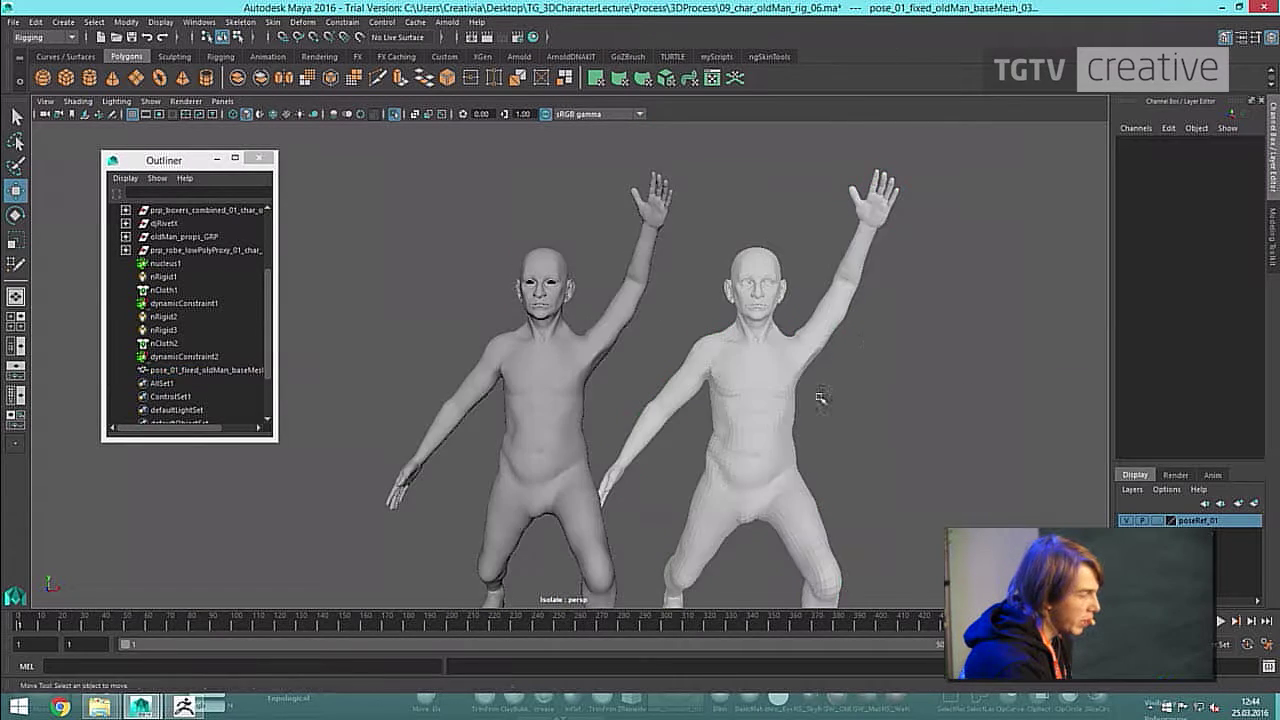
left_click(708, 470)
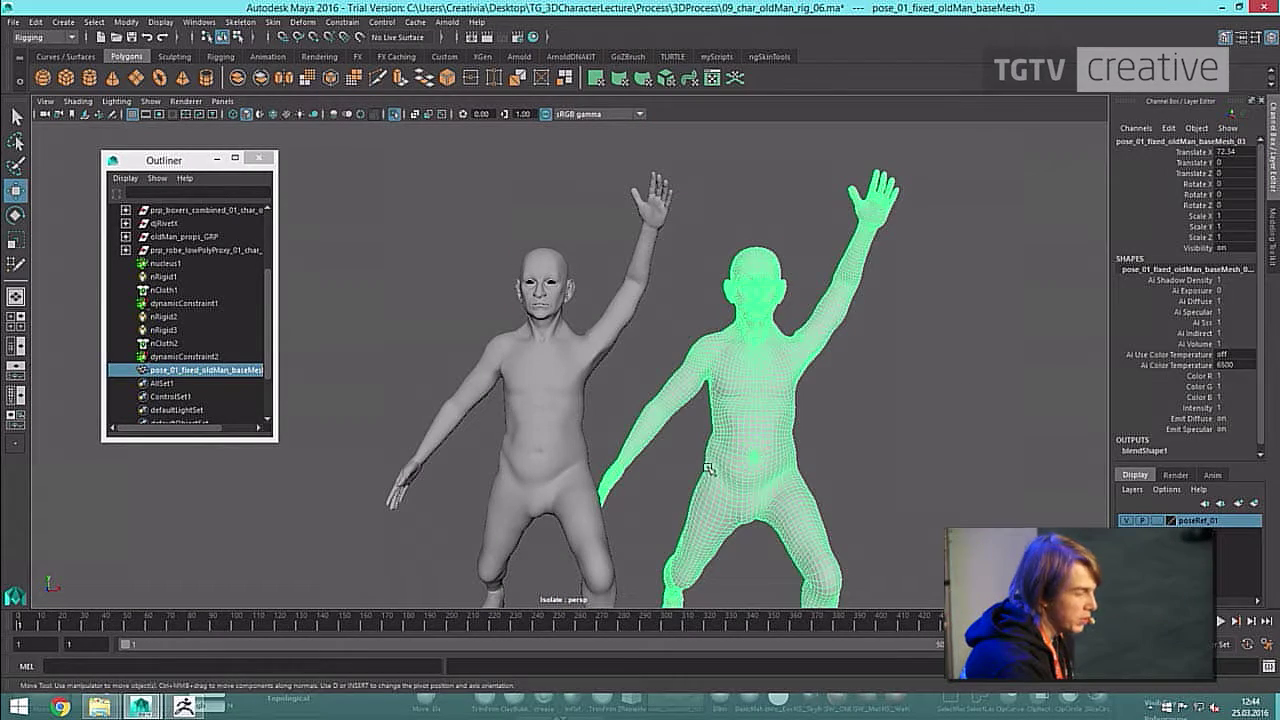
left_click(594, 388)
scroll(594, 388, "up", 3)
left_click(556, 355)
left_click_drag(556, 355, 753, 341, "alt")
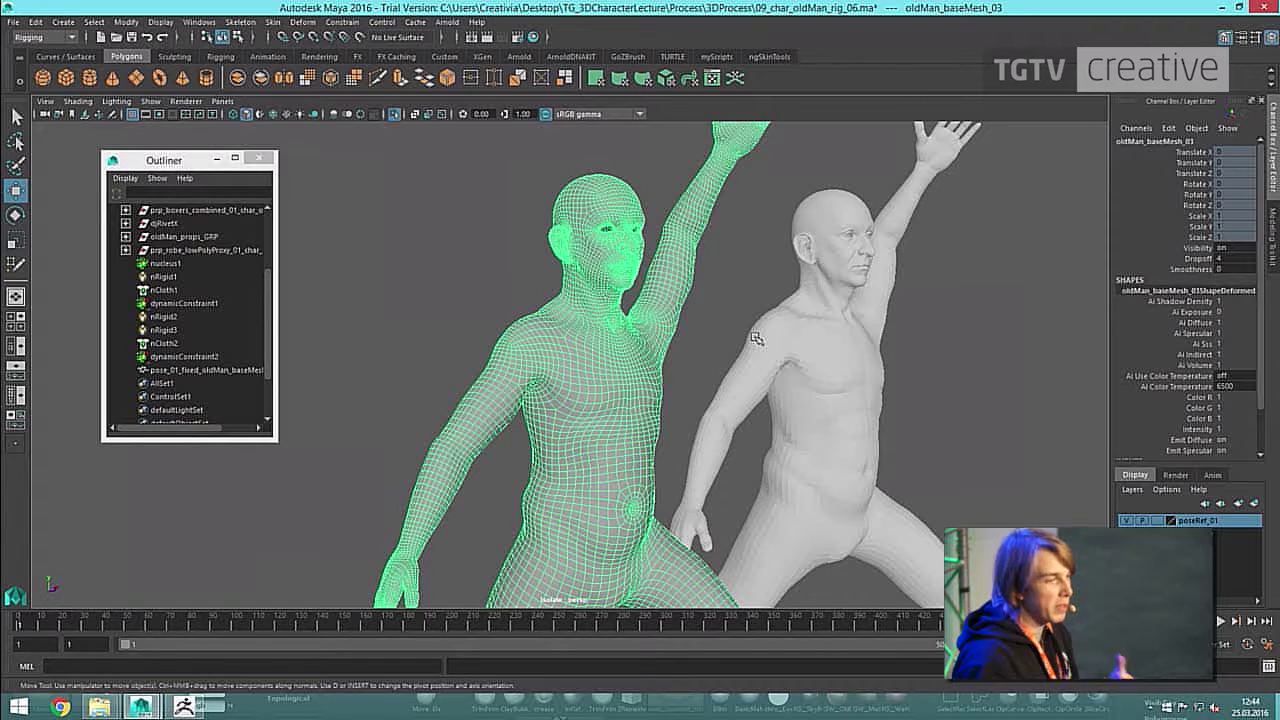
left_click(705, 312)
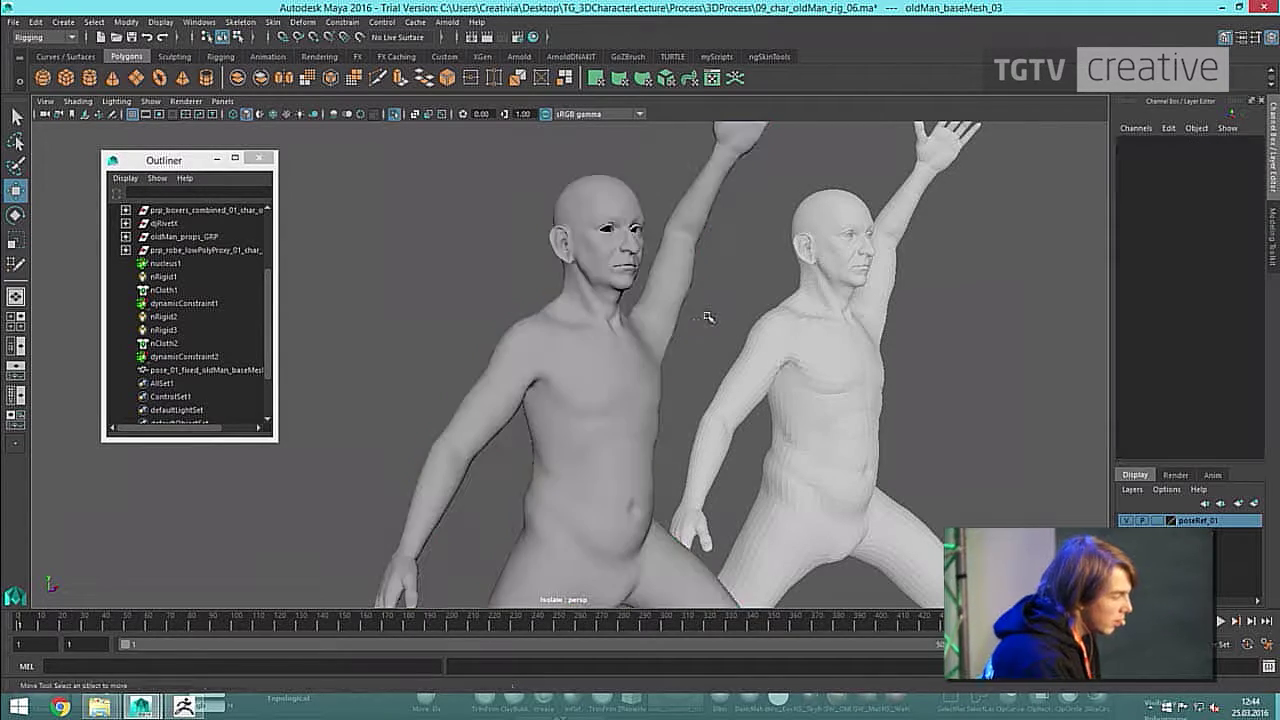
Compare the rigged body with the corrected target and bring up the rigged body's pose_01_fixed blend shape weight.
left_click_drag(708, 314, 618, 346, "alt")
left_click(618, 346)
left_click(660, 394)
left_click_drag(660, 394, 648, 336, "alt")
left_click(615, 290)
left_click_drag(615, 290, 675, 348, "alt")
scroll(1198, 455, "down", 2)
left_click(1140, 432)
left_click(1188, 455)
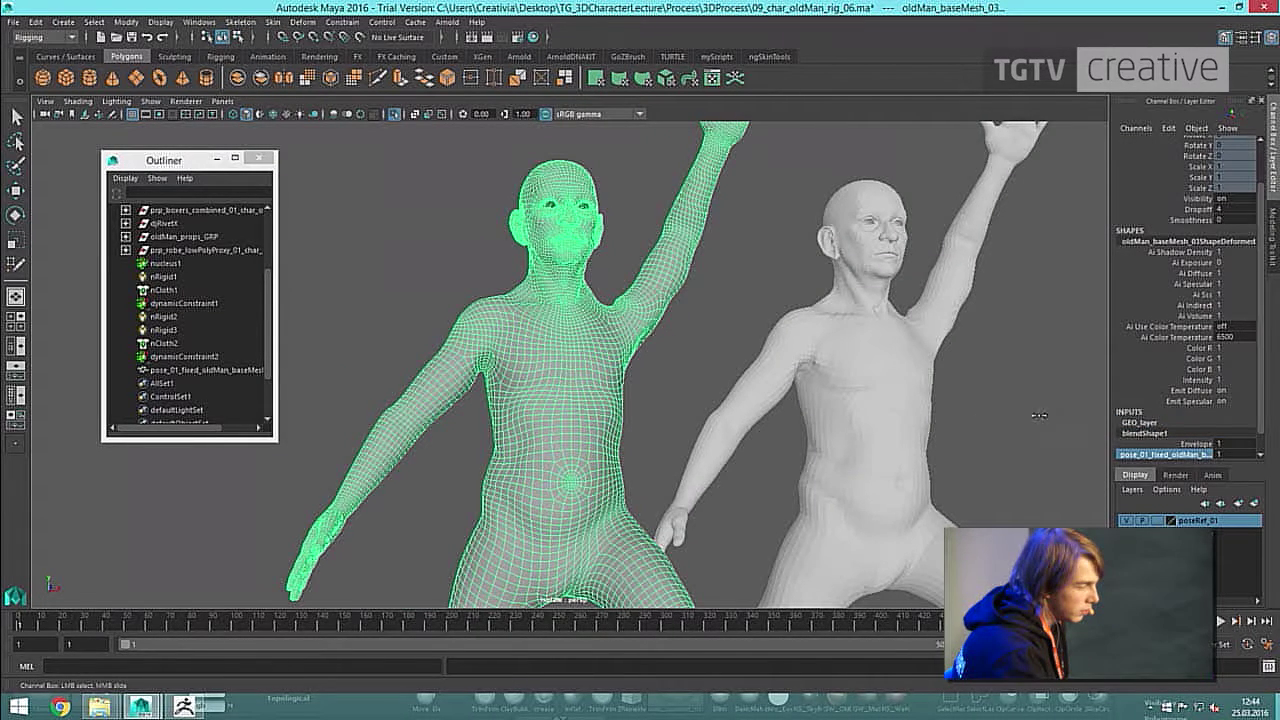
Delete the corrected pose_01_fixed target body standing beside the rigged body.
right_click_drag(738, 367, 702, 364, "alt")
left_click(766, 374)
key("w")
left_click_drag(766, 374, 816, 401, "alt")
key("Delete")
key("ctrl+z")
key("Delete")
Examine the remaining rigged body mesh in its full pose, from close up and from a distance.
left_click(554, 462)
left_click_drag(677, 437, 740, 432, "alt")
left_click(740, 432)
left_click(536, 492)
left_click(700, 531)
left_click(699, 515)
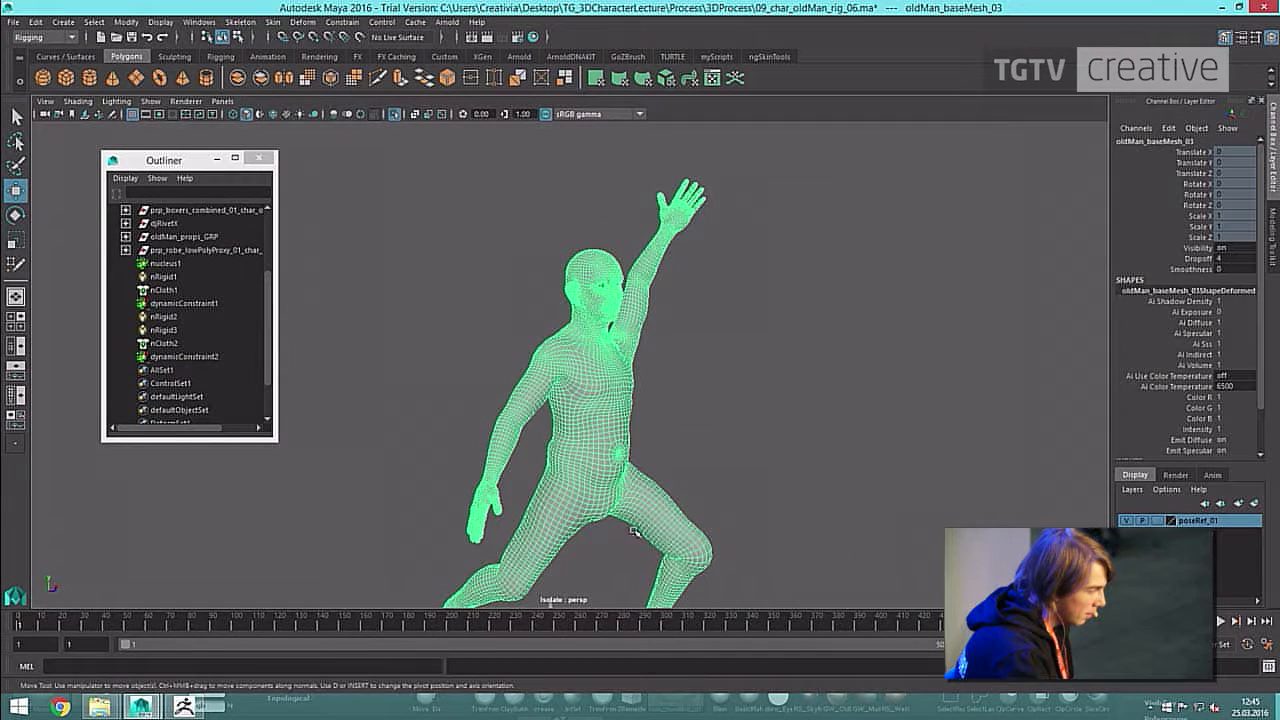
left_click(170, 627)
left_click(834, 421)
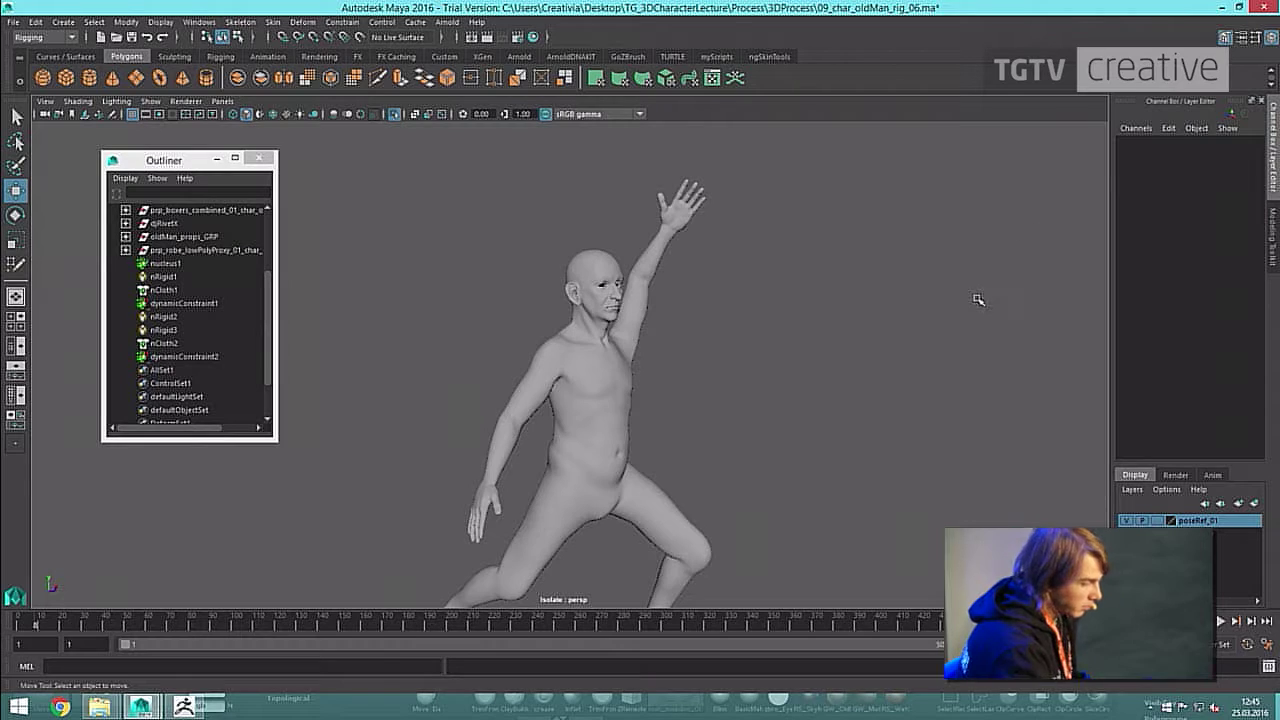
scroll(868, 356, "down", 4)
left_click(595, 320)
left_click(435, 526)
left_click(624, 466)
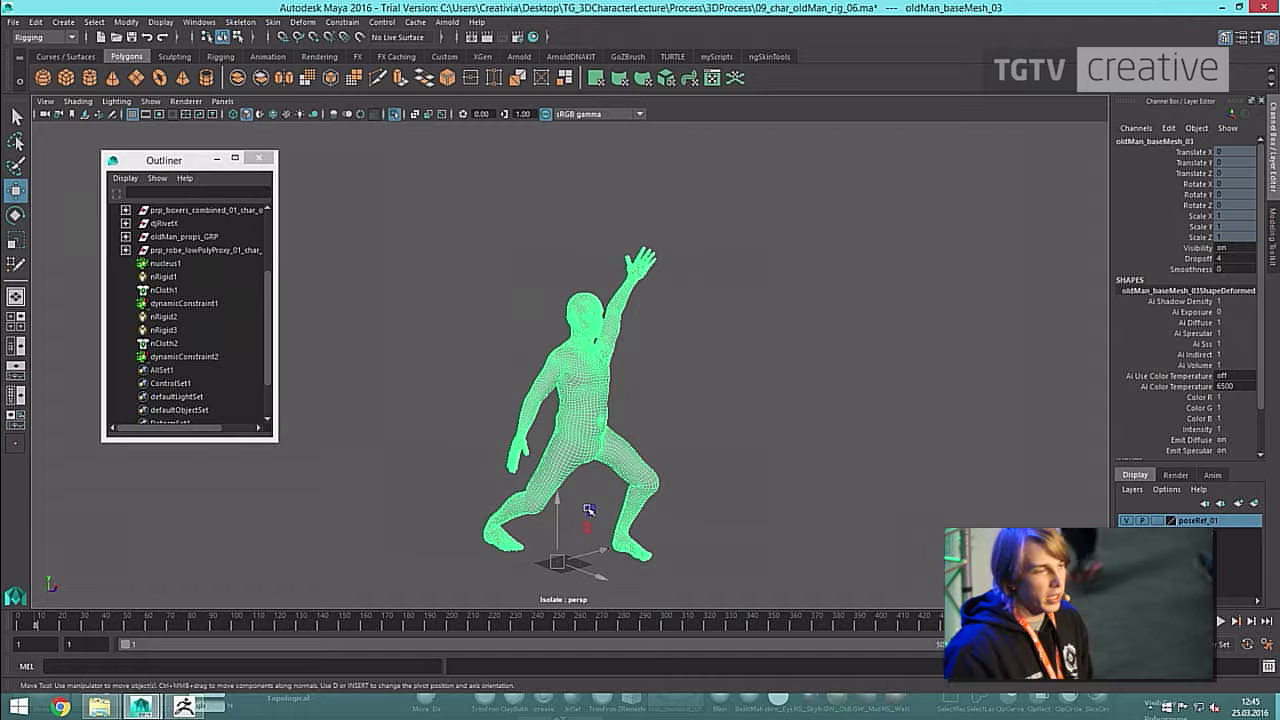
Inspect the rigged body's torso, shoulders and legs from a slightly lower angle.
left_click(694, 466)
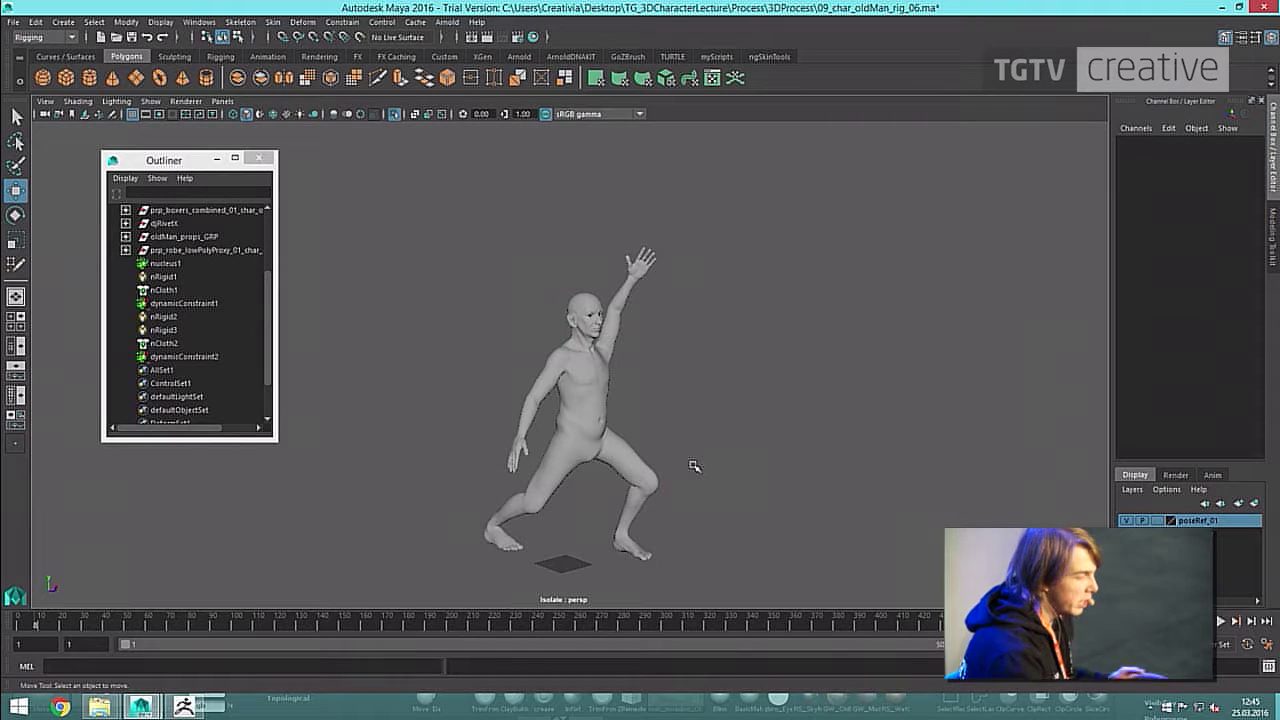
left_click(612, 393)
key("f")
left_click(750, 440)
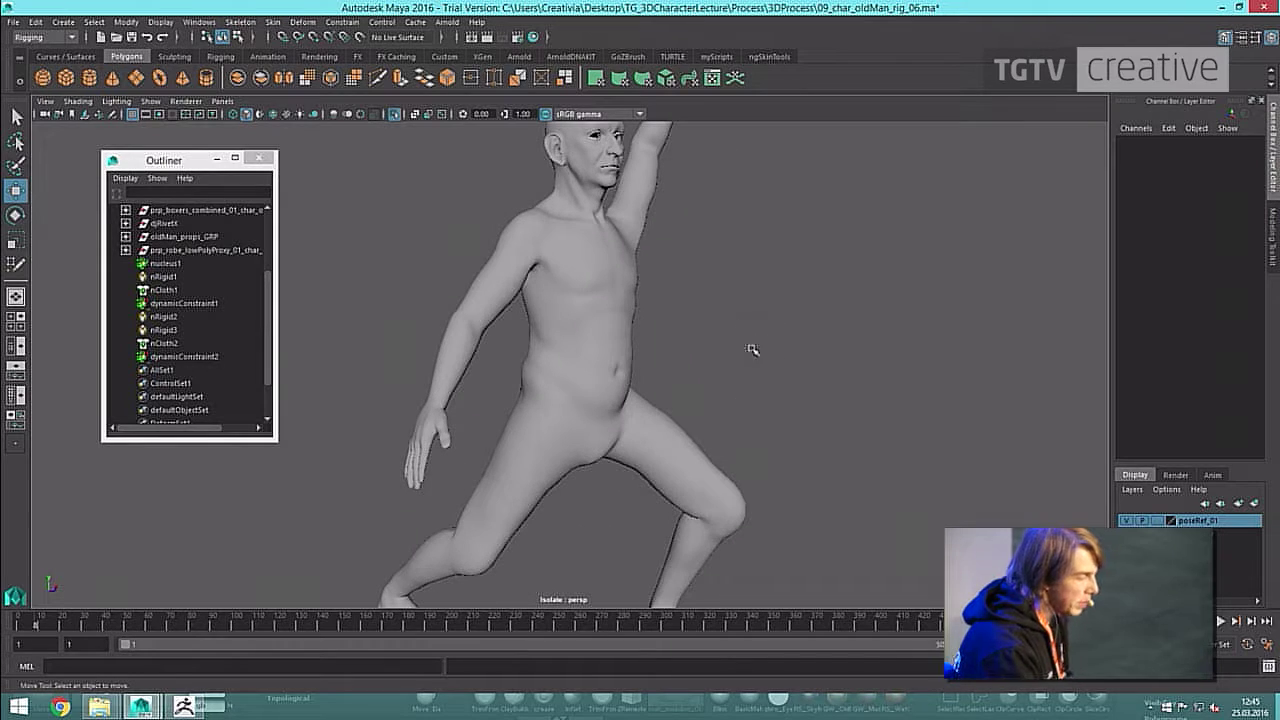
left_click_drag(803, 297, 586, 482)
left_click(814, 373)
left_click_drag(814, 373, 806, 369, "alt")
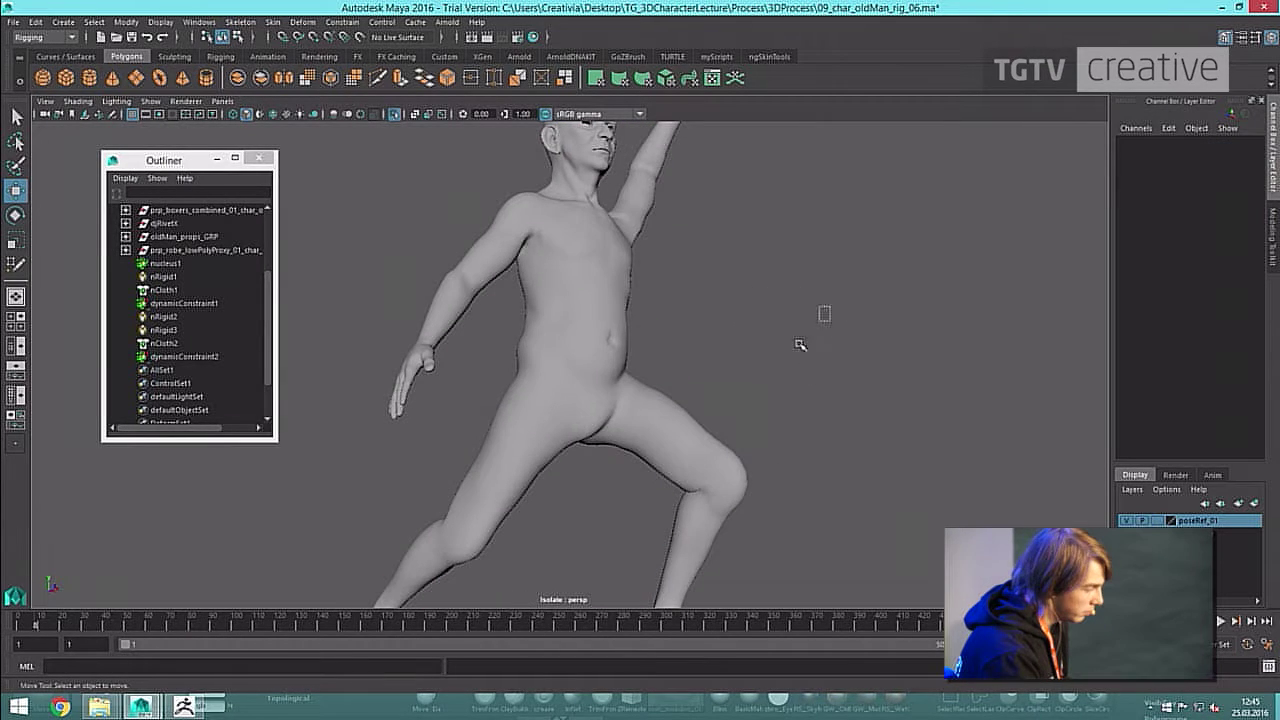
Open the ZBrush project 10_oldMan_mainSculpt_07_finalBases_06 from the 3DProcess folder.
mouse_move(141, 708)
left_click(86, 645)
left_click(621, 9)
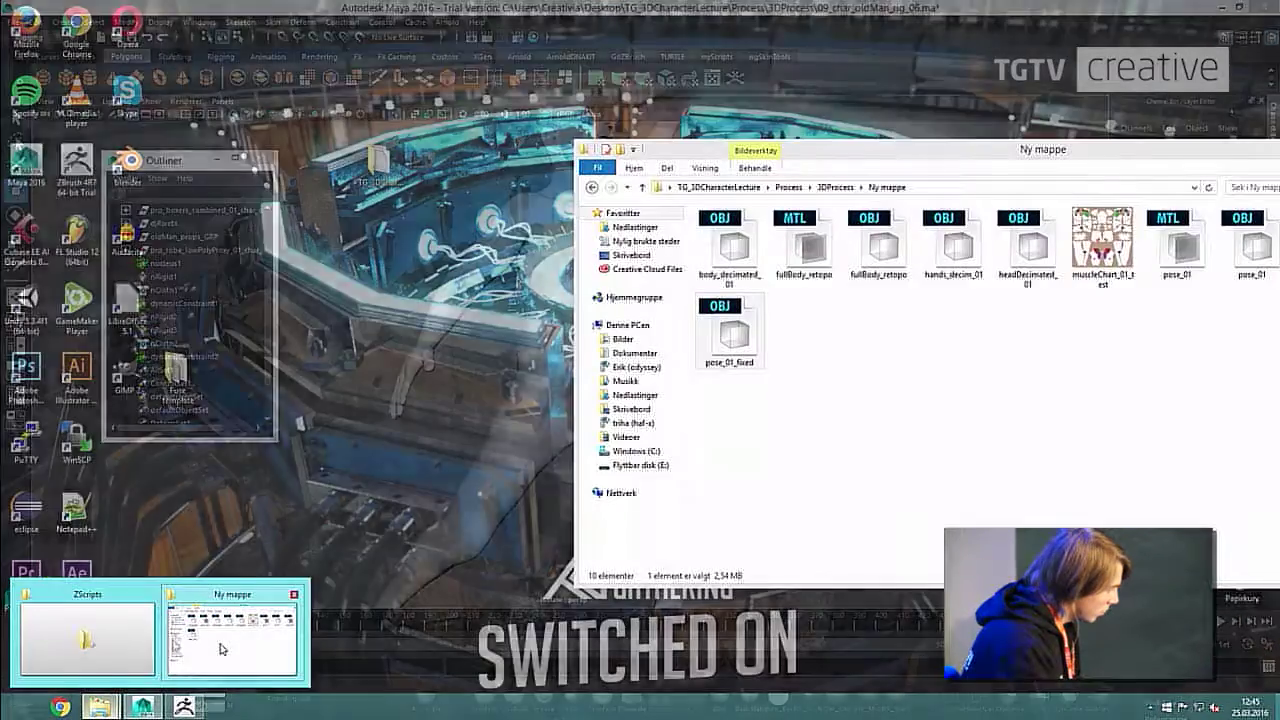
left_click(100, 645)
key("BackSpace")
left_click(232, 638)
key("BackSpace")
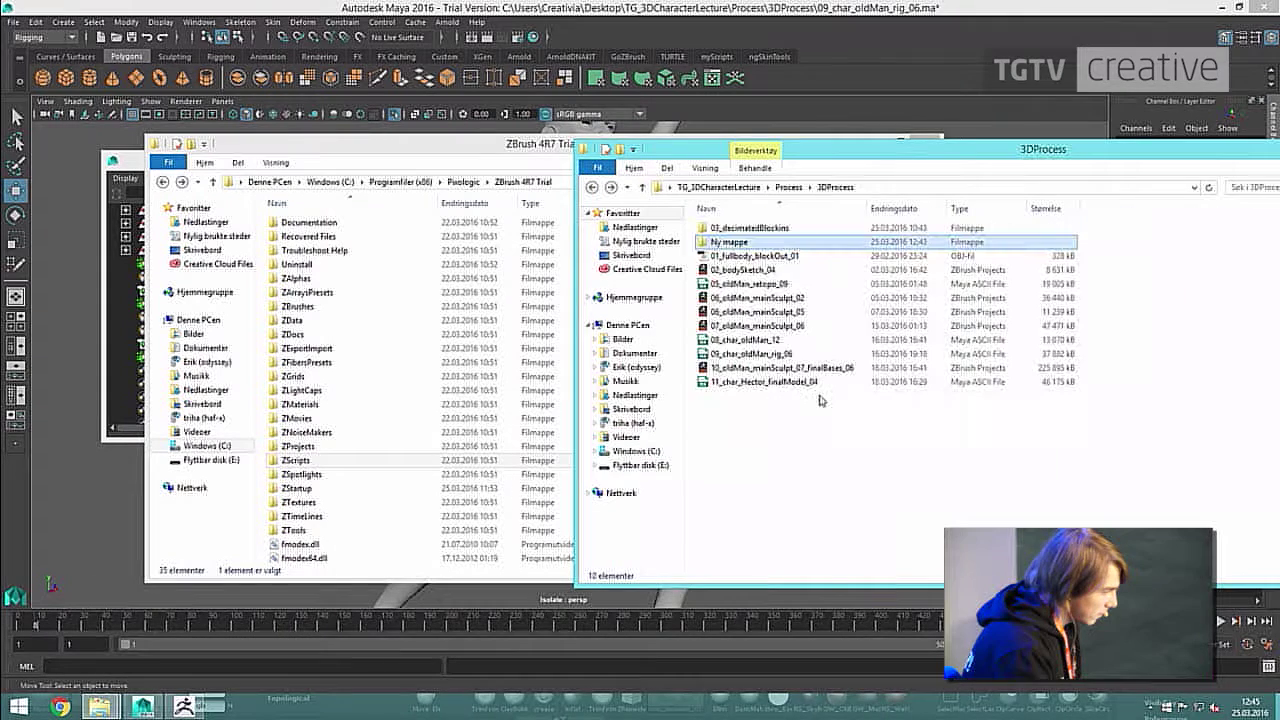
double_click(770, 369)
left_click(686, 398)
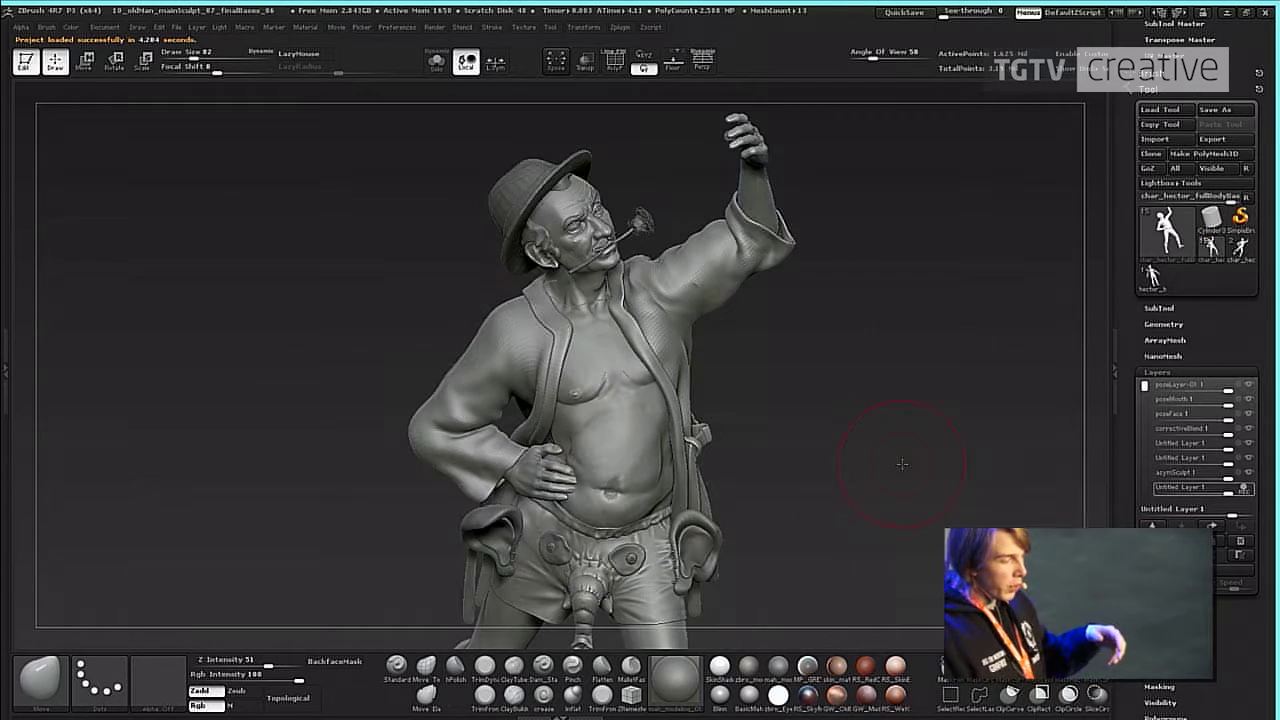
Isolate the full body subtool and hide its sculpt, face and pose layers to show the unposed base.
mouse_move(867, 480)
left_mouse_down()
mouse_move(934, 463)
mouse_move(829, 369)
left_mouse_up()
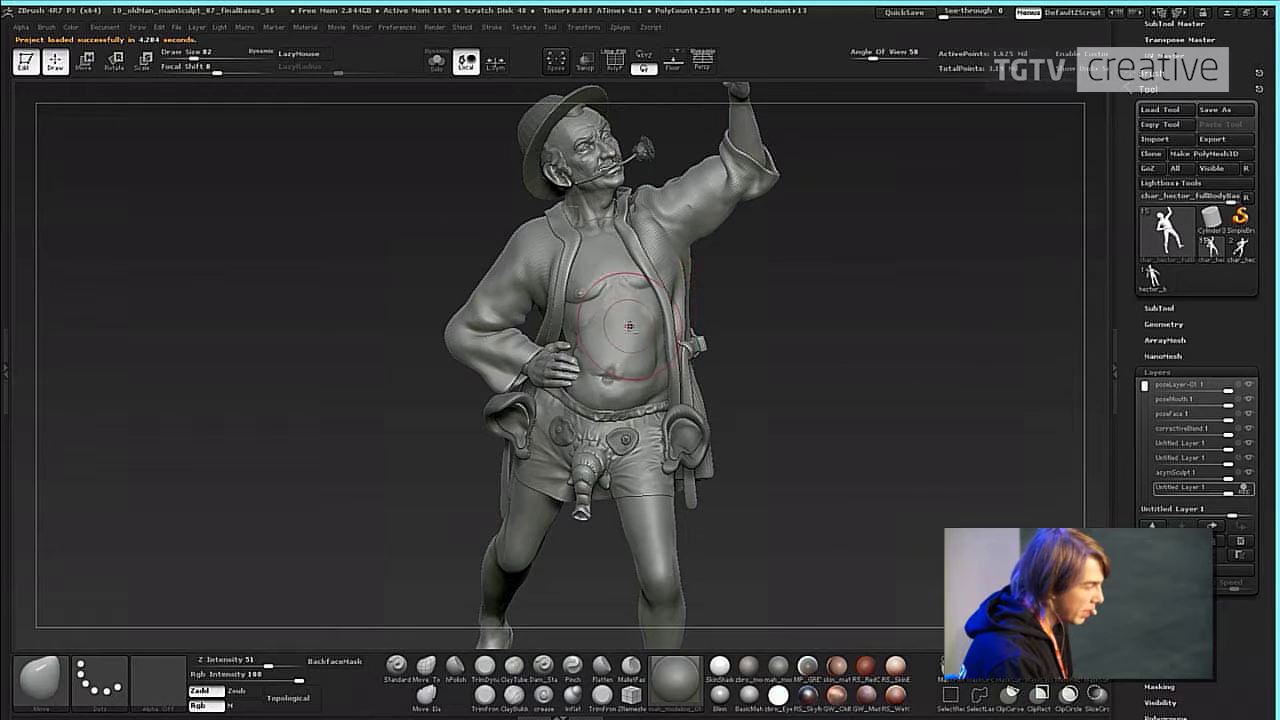
left_click(437, 63)
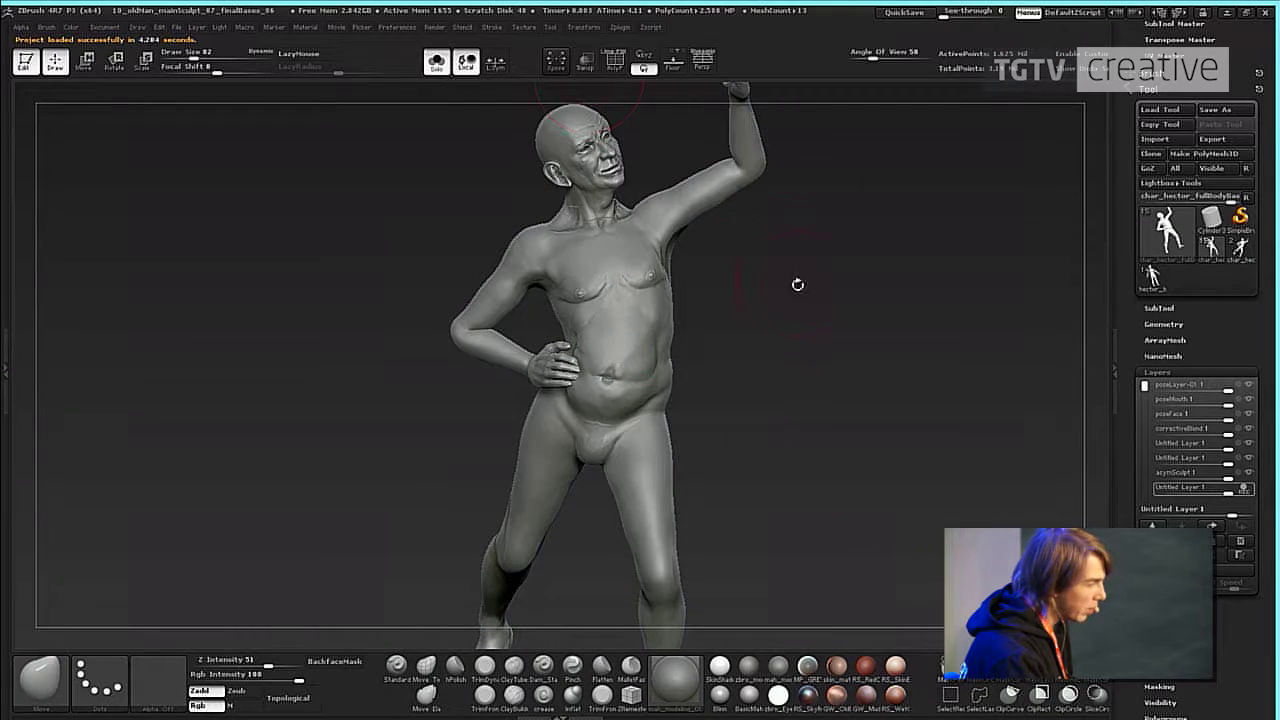
left_click(1248, 490)
left_click(1249, 474)
left_click(1249, 460)
left_click(1249, 414)
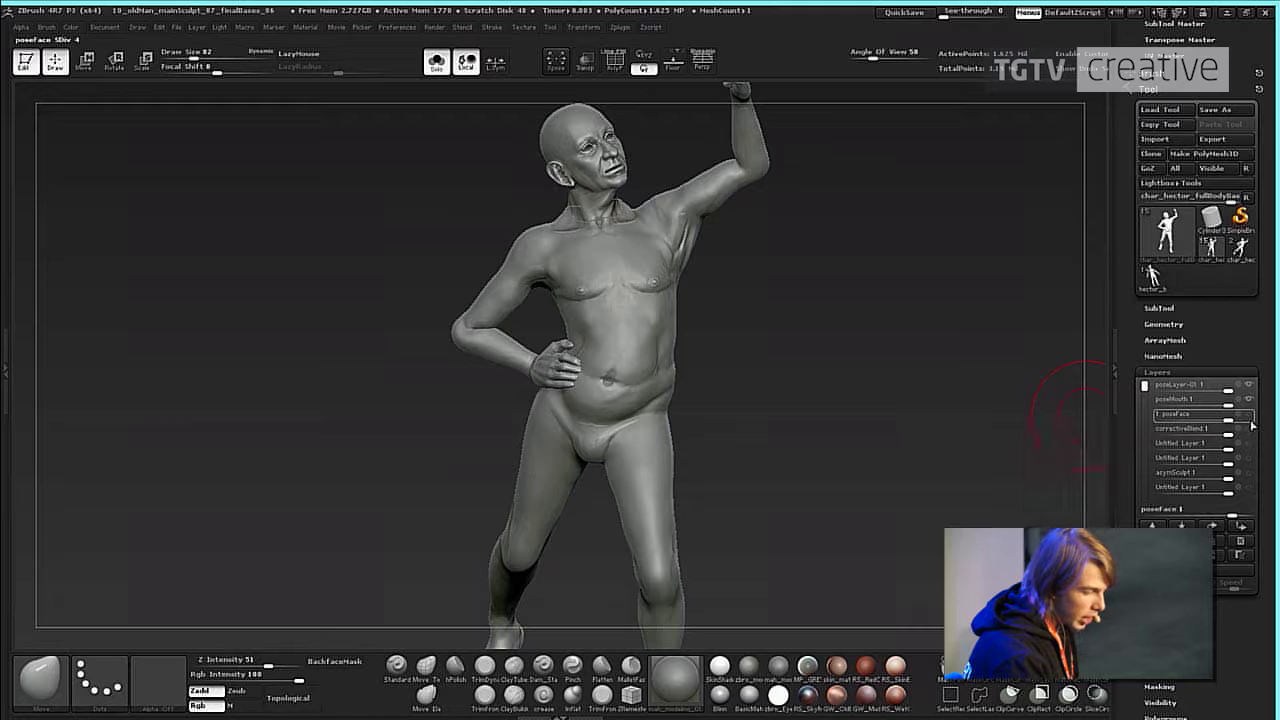
left_click(1250, 385)
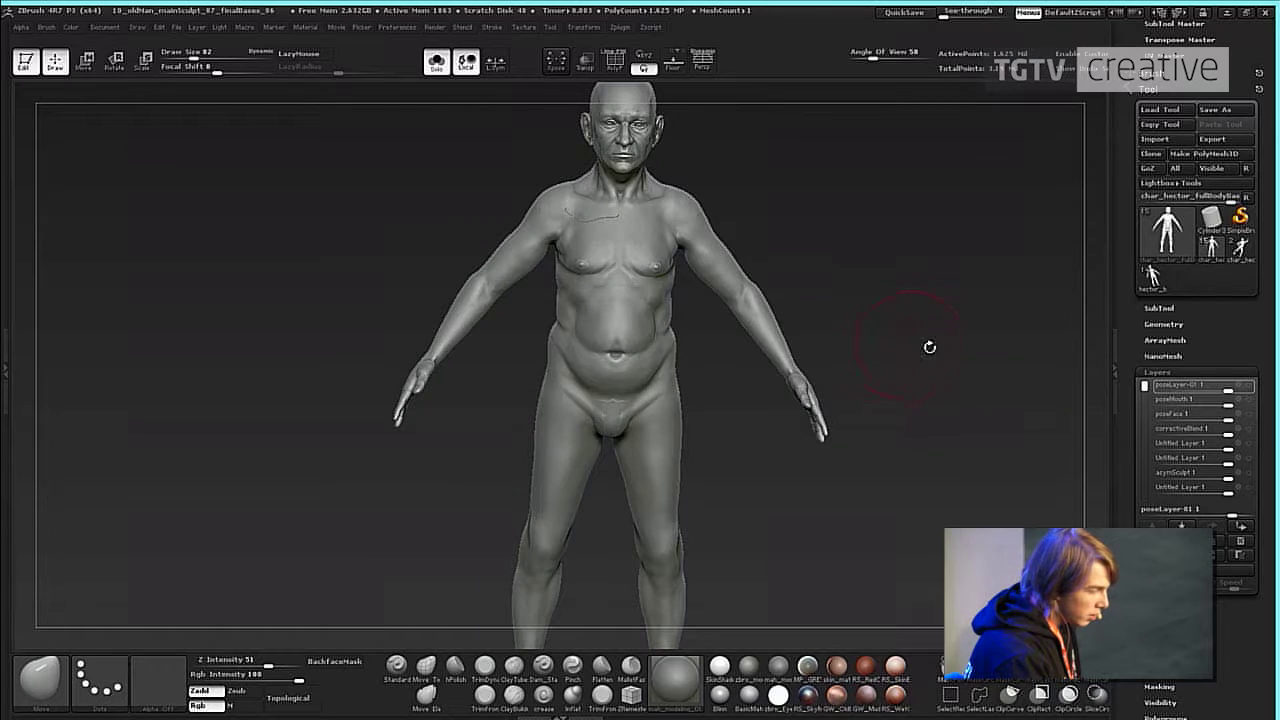
Show the body's layers again one by one, from poseLayer-01 down to the lowest untitled layer, and view the whole figure.
left_click(1249, 387)
left_click(1249, 387)
left_click(1249, 387)
left_click(1250, 400)
left_click(1250, 414)
left_click(1250, 428)
left_click(1249, 430)
left_click(1249, 444)
left_click(1249, 459)
left_click(1249, 474)
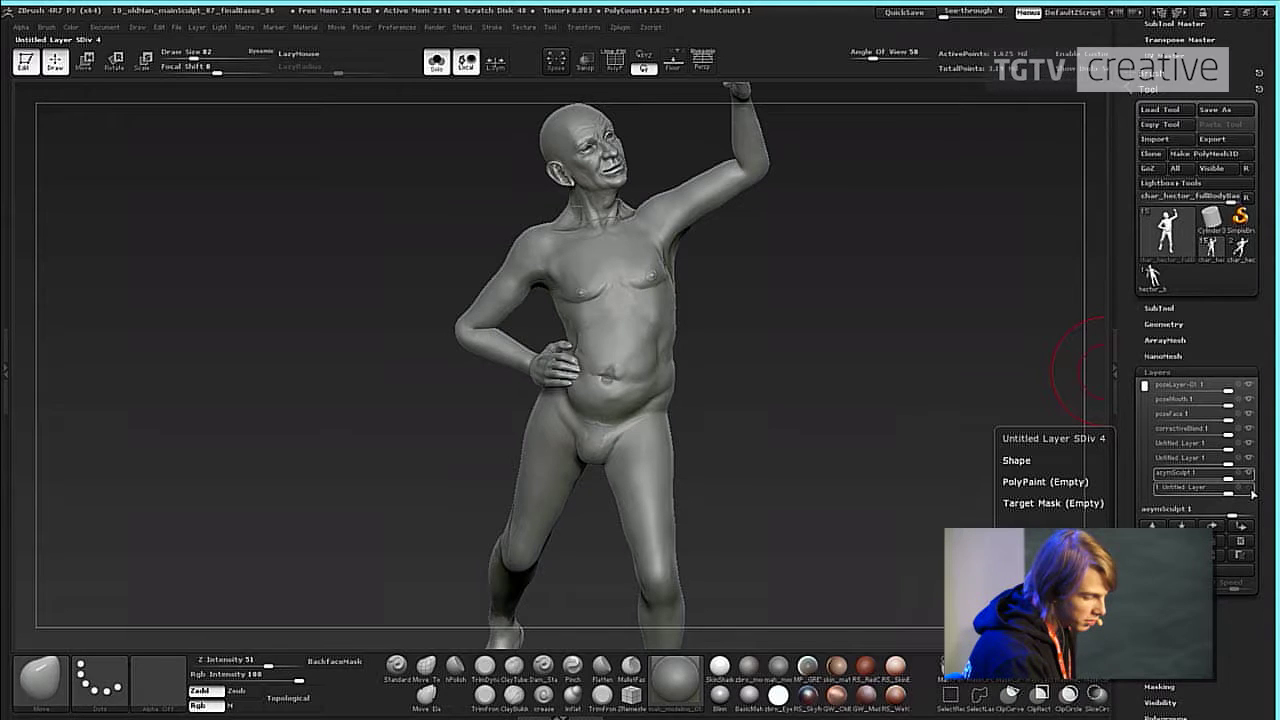
left_click(1250, 489)
left_click_drag(925, 338, 1010, 500)
mouse_move(696, 312)
left_mouse_down("alt")
mouse_move(725, 357)
mouse_move(709, 329)
mouse_move(743, 309)
mouse_move(874, 394)
mouse_move(871, 445)
mouse_move(791, 403)
mouse_move(914, 529)
mouse_move(923, 366)
mouse_move(848, 378)
mouse_move(883, 380)
mouse_move(887, 466)
mouse_move(873, 443)
mouse_move(888, 395)
left_mouse_up("alt")
mouse_move(888, 395)
left_mouse_down("alt")
mouse_move(926, 431)
mouse_move(914, 347)
mouse_move(888, 345)
left_mouse_up("alt")
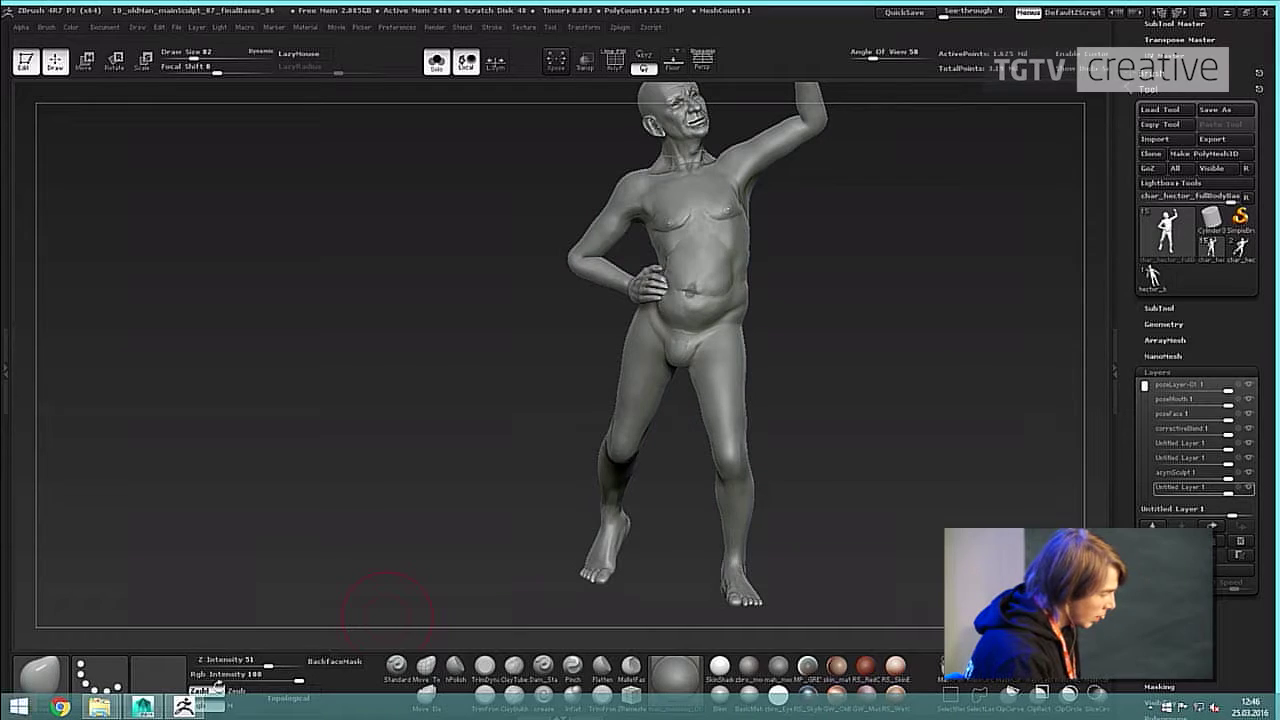
Check the 3DProcess folder's files, switch to Maya and bring up the dialog for opening another scene.
mouse_move(99, 707)
left_click(240, 658)
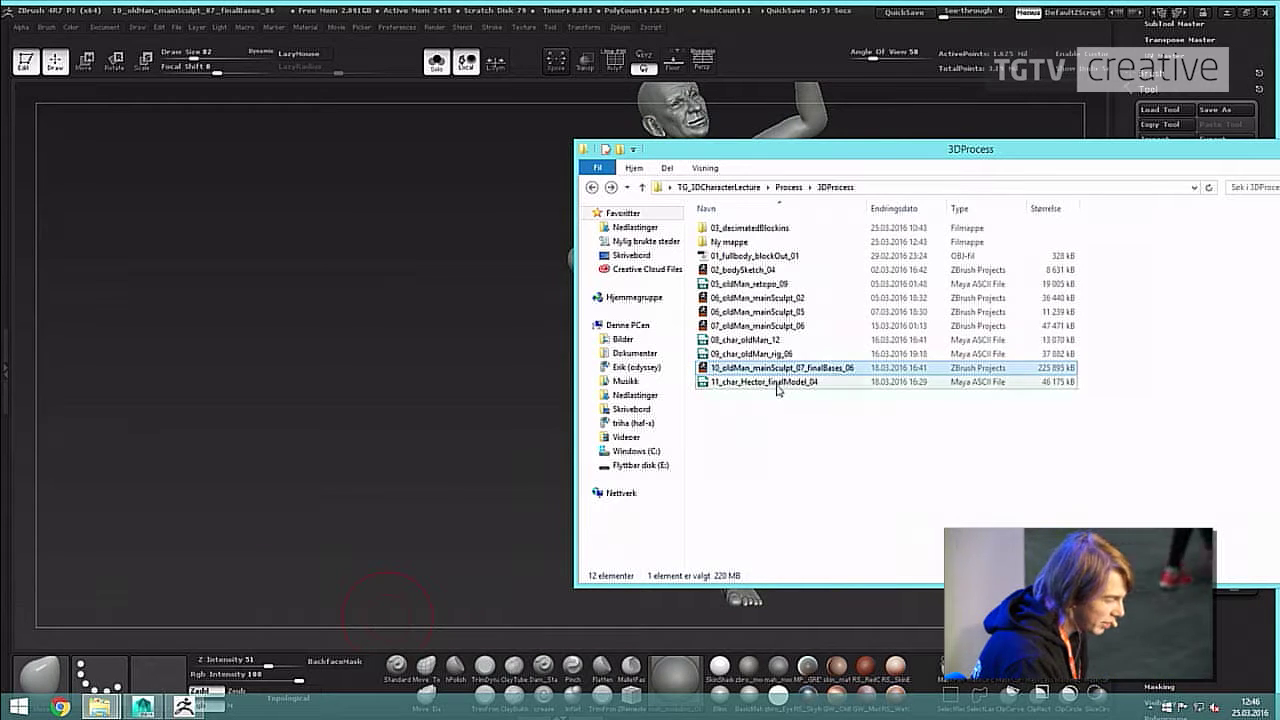
left_click(145, 707)
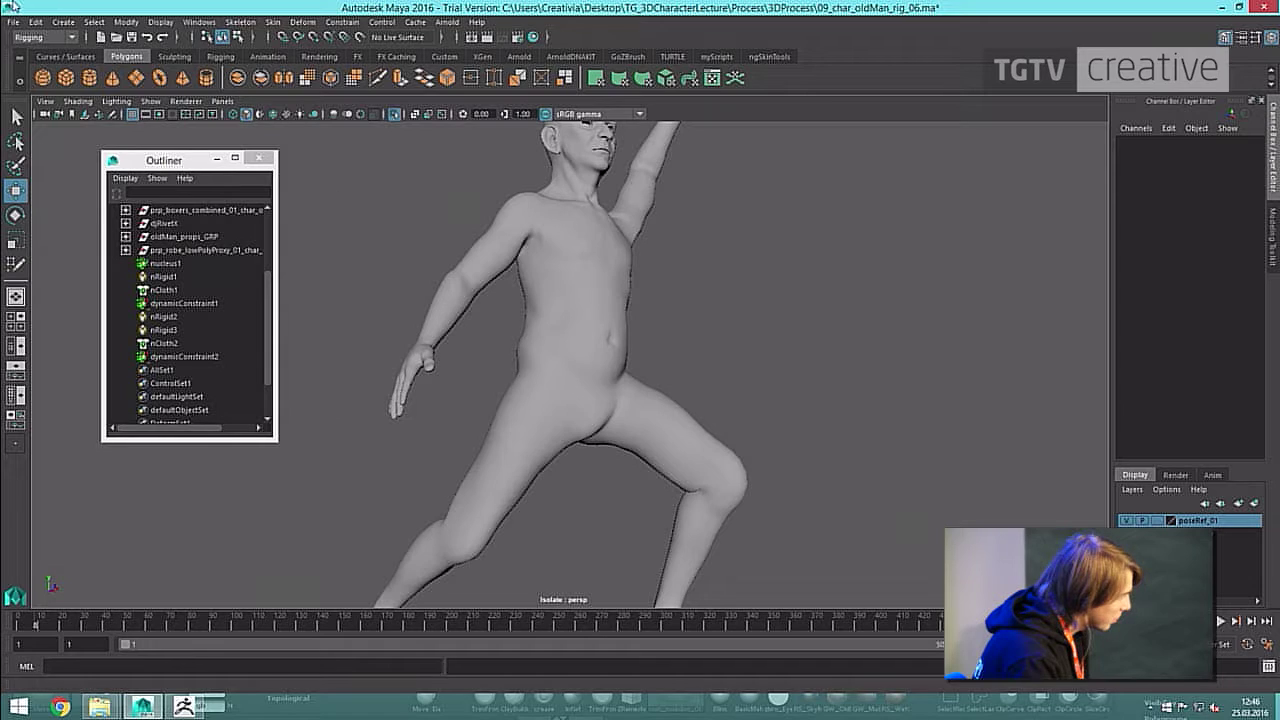
left_click(13, 21)
left_click(40, 48)
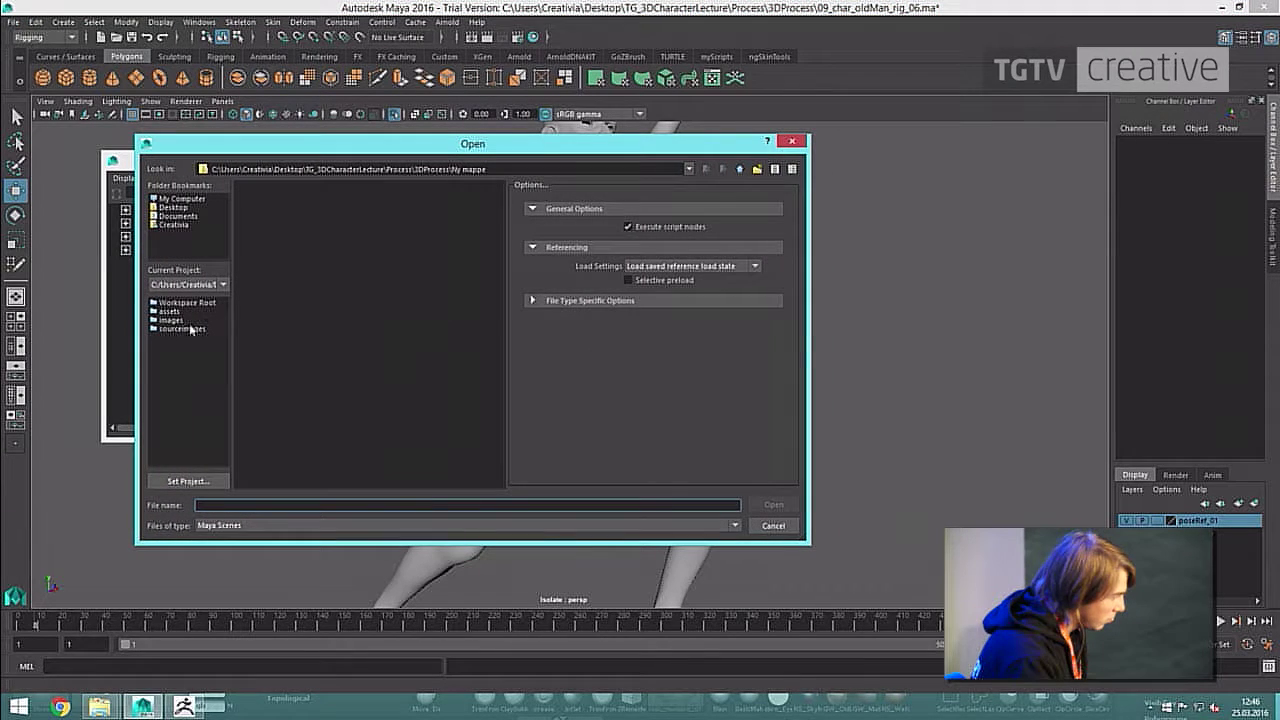
Browse to the Process/3DProcess folder and open the scene 11_char_Hector_finalModel_04.
left_click(184, 329)
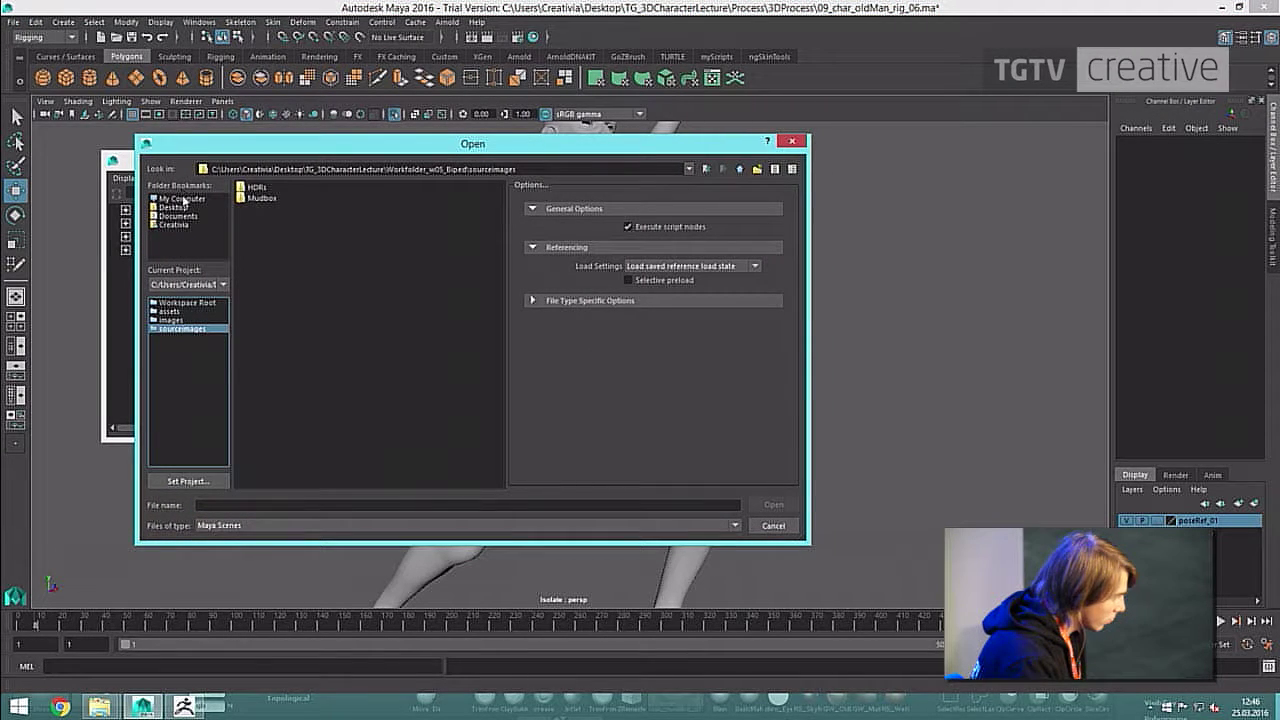
left_click(182, 199)
left_click(199, 303)
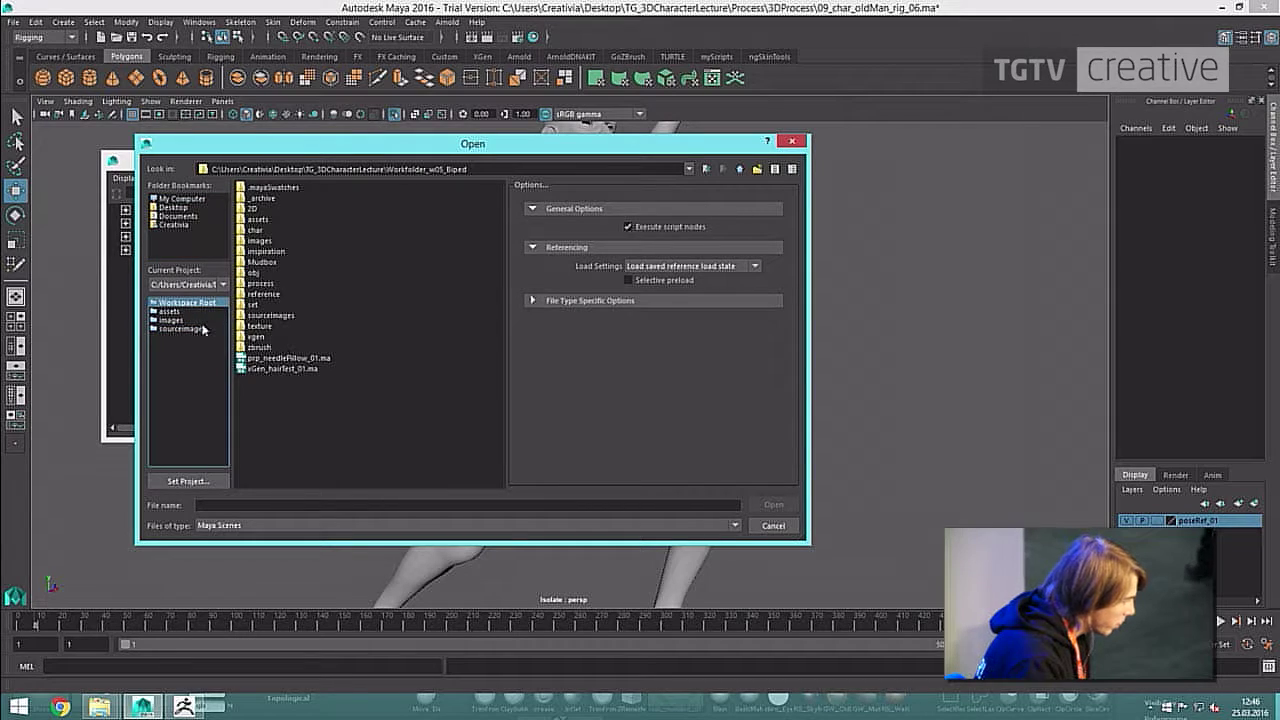
left_click(739, 169)
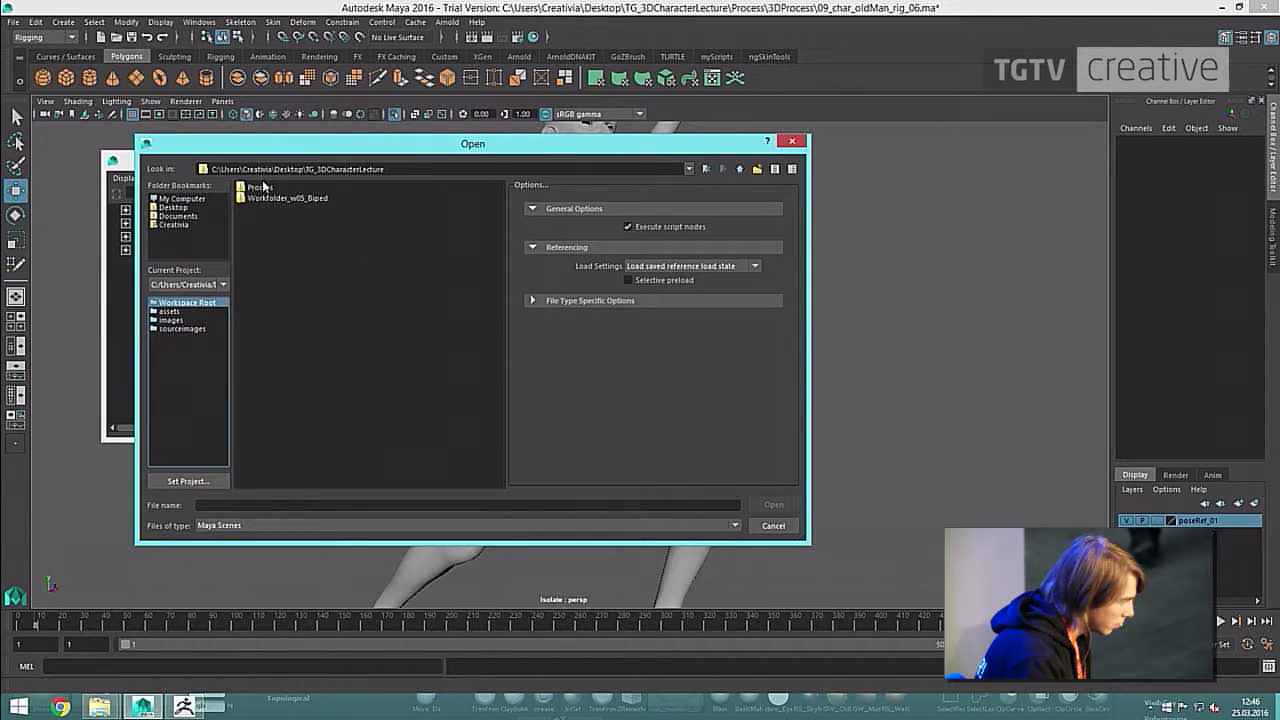
double_click(262, 187)
left_click(265, 198)
double_click(265, 198)
double_click(311, 240)
left_click(640, 361)
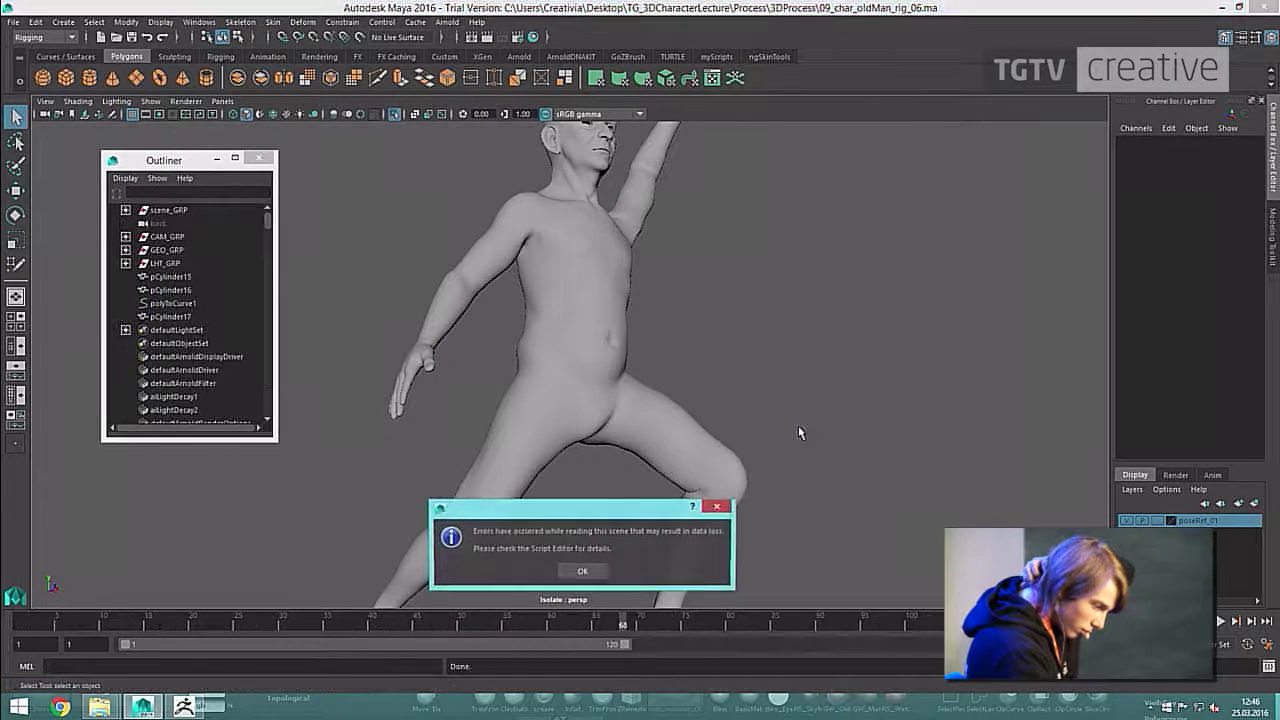
left_click(584, 572)
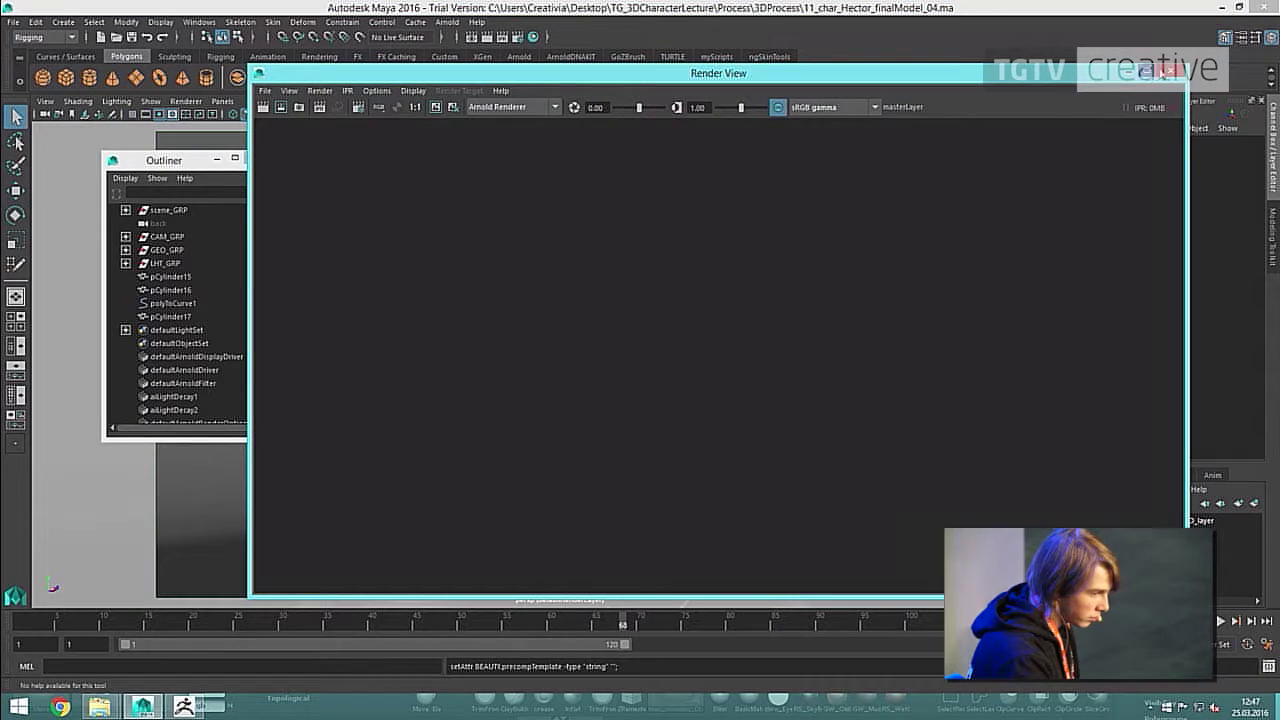
Close the empty Render View and hide the xGen_CharMain2 hair description.
left_click(1168, 72)
left_click_drag(712, 343, 323, 310, "alt")
scroll(190, 300, "up", 3)
left_click(175, 276)
key("h")
Examine the posed, dressed character on its platform and select its full body base mesh.
mouse_move(757, 390)
left_mouse_down("alt")
mouse_move(728, 400)
mouse_move(765, 402)
left_mouse_up("alt")
right_click_drag(600, 400, 690, 410, "alt")
left_click(618, 422)
left_click(698, 397)
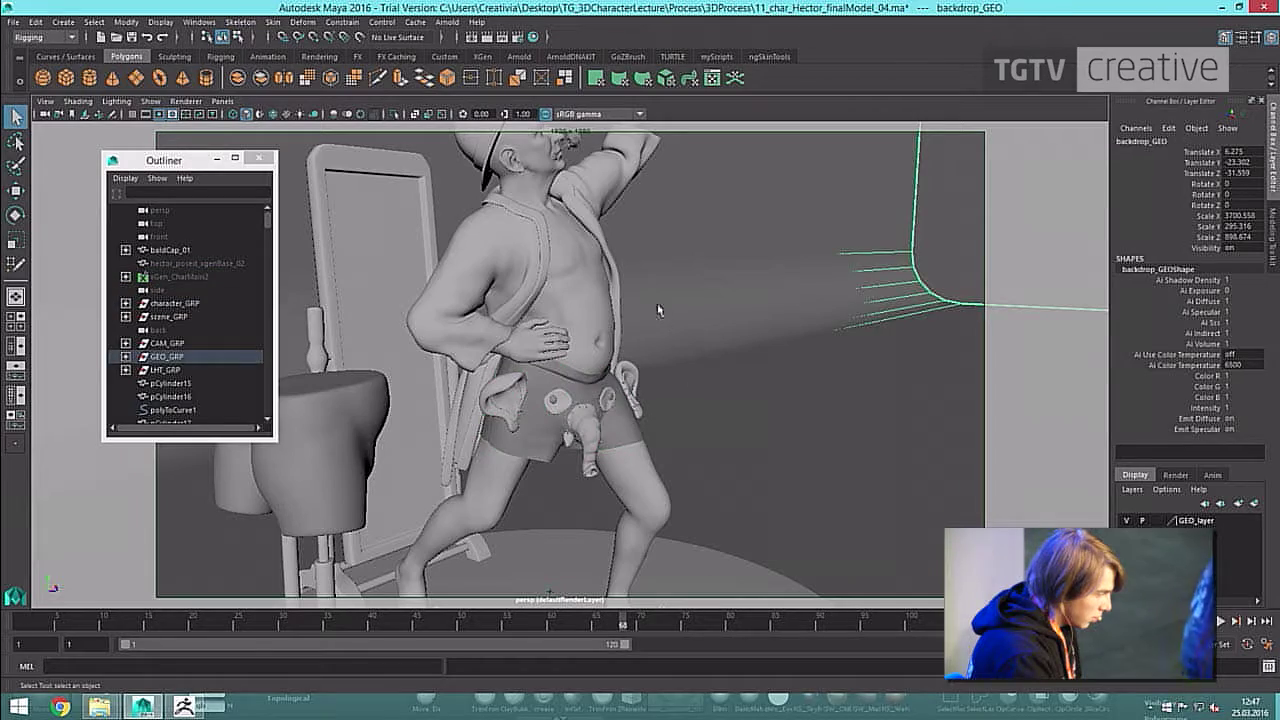
left_click_drag(657, 302, 612, 480, "alt")
scroll(636, 308, "down", 3)
scroll(635, 308, "up", 3)
scroll(648, 294, "down", 3)
scroll(650, 300, "up", 3)
left_click(592, 343)
left_click(631, 412)
key("f")
scroll(665, 430, "down", 2)
left_click(668, 453)
scroll(605, 315, "down", 3)
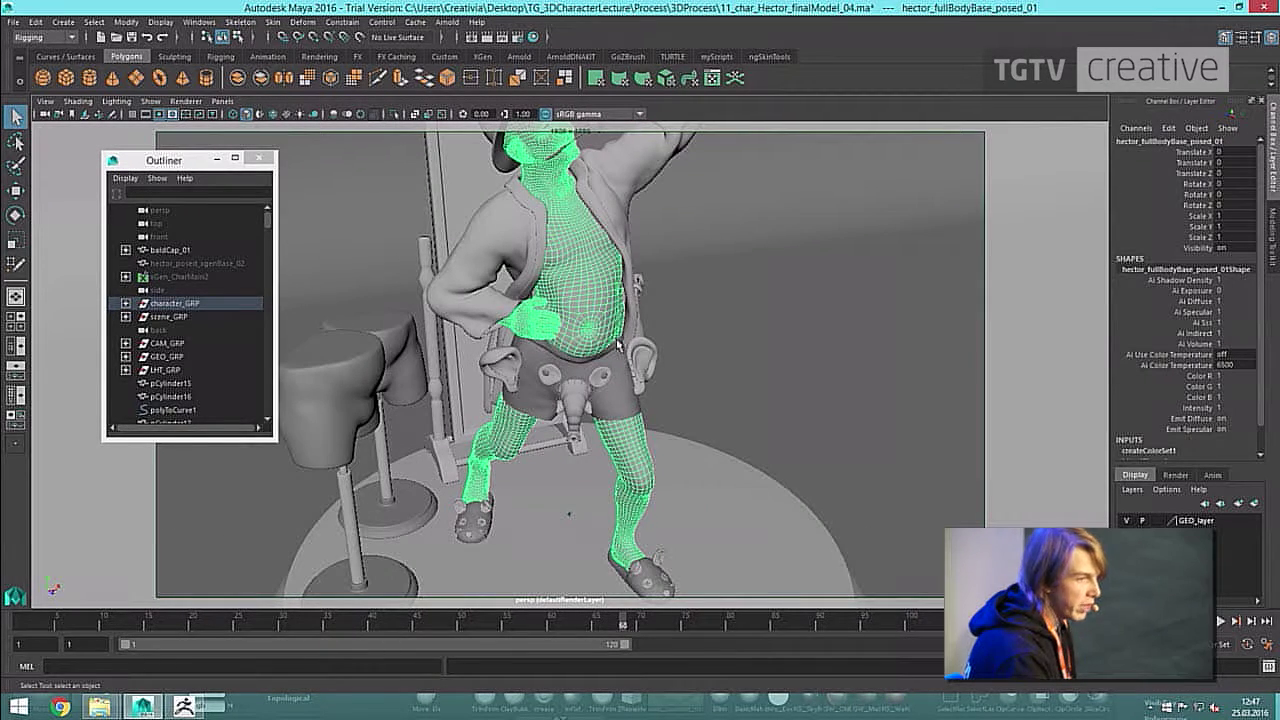
Inspect the character's boxer shorts mesh up close, along with the legs and torso around it.
left_click(616, 193)
left_click_drag(616, 193, 501, 257, "alt")
left_click_drag(551, 430, 682, 492, "alt")
left_click(632, 438)
scroll(665, 400, "up", 3)
left_click(680, 274)
scroll(682, 276, "up", 3)
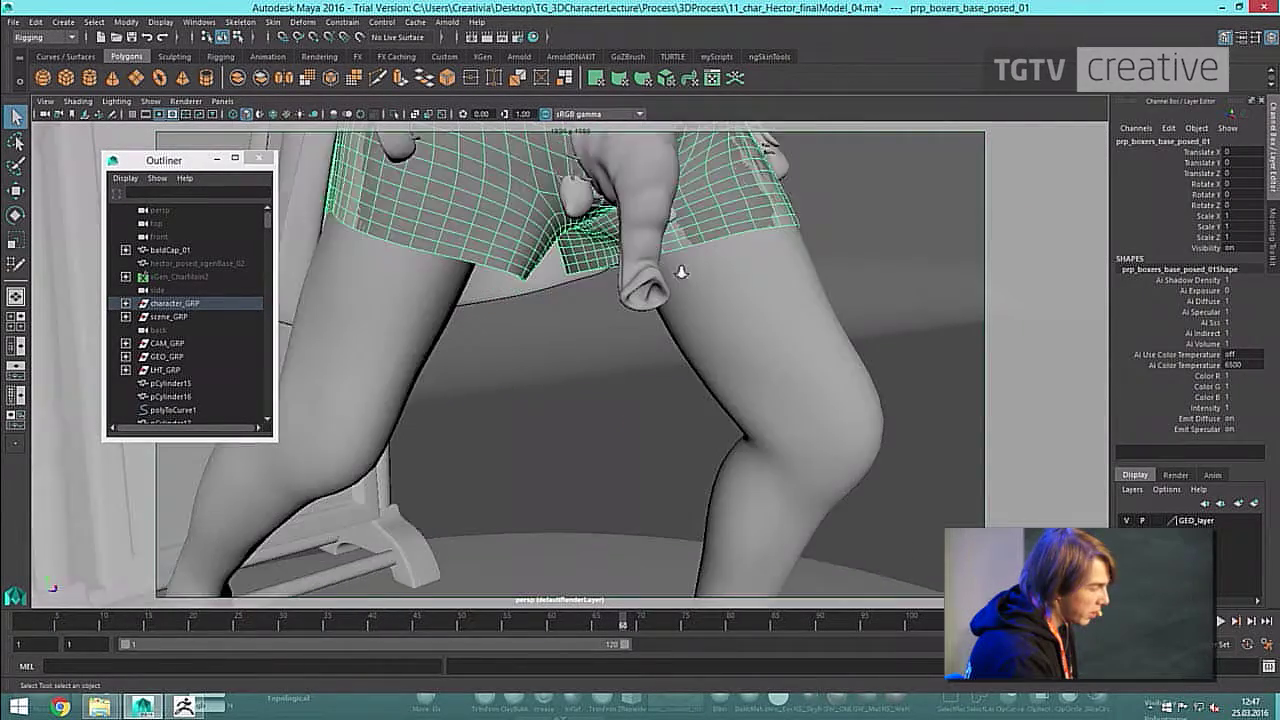
left_click_drag(682, 277, 666, 449, "alt")
scroll(680, 440, "down", 3)
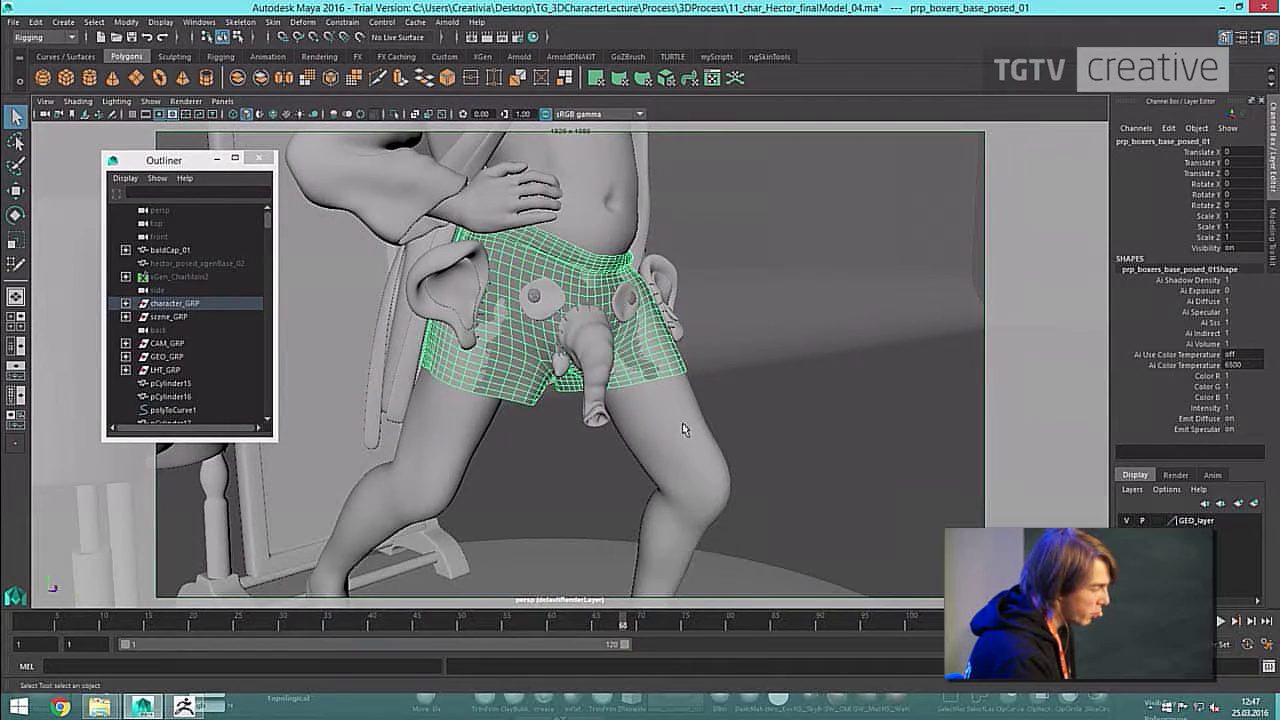
Frame the whole character with the mirror, display stands and round platform in the perspective camera.
scroll(708, 350, "up", 4)
scroll(703, 343, "down", 10)
left_click_drag(626, 344, 700, 449, "alt")
left_click(700, 452)
scroll(694, 363, "up", 4)
left_click_drag(694, 363, 634, 358, "alt")
middle_click_drag(636, 360, 648, 388, "alt")
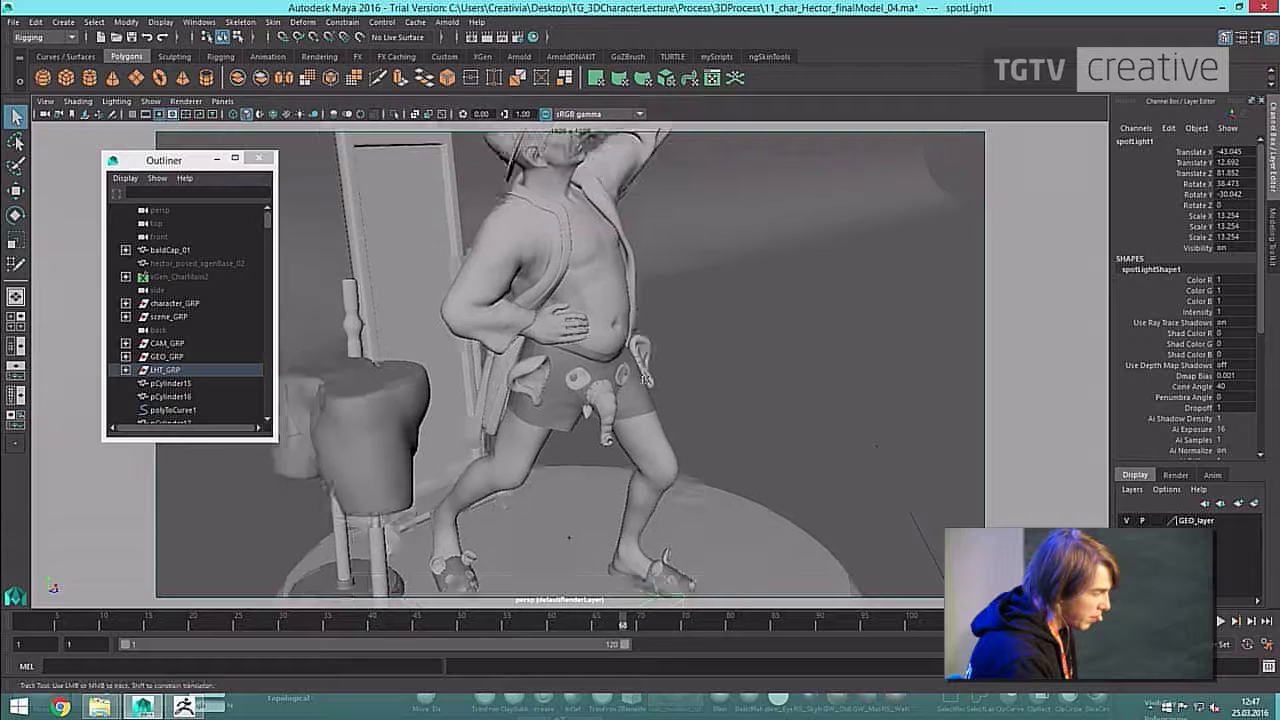
scroll(648, 388, "down", 6)
left_click_drag(700, 324, 709, 283, "alt")
scroll(654, 314, "up", 4)
middle_click_drag(709, 283, 703, 358, "alt")
scroll(703, 358, "down", 3)
left_click_drag(702, 356, 700, 438, "alt")
middle_click_drag(707, 484, 710, 363, "alt")
left_click_drag(710, 363, 632, 370, "alt")
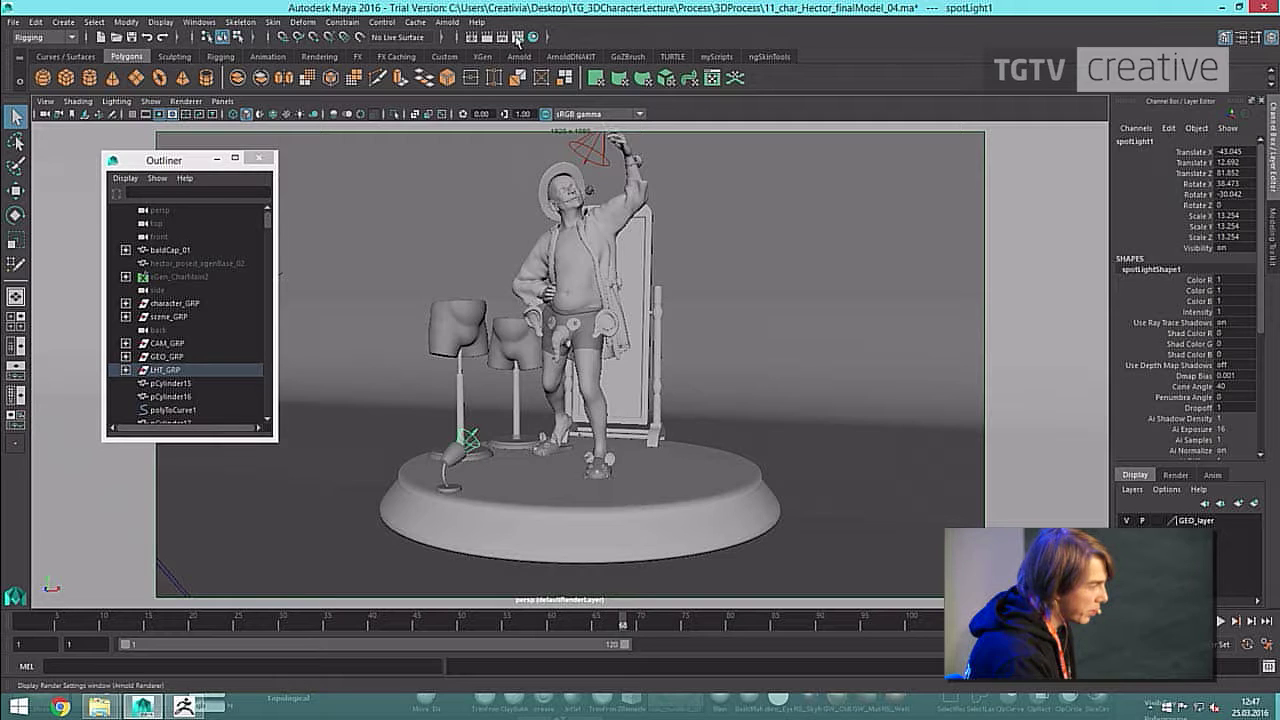
Set the Arnold Camera (AA) sampling to 2 in the render settings.
left_click(552, 55)
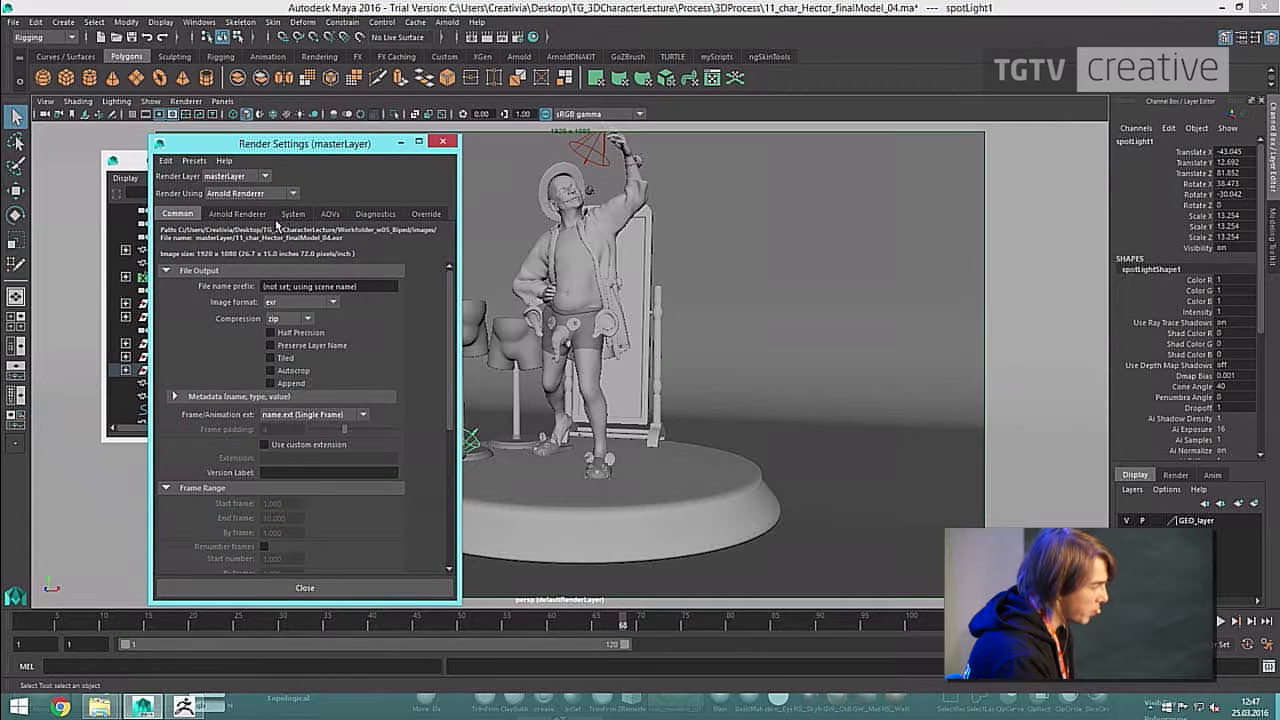
left_click(240, 214)
left_click_drag(342, 285, 333, 289)
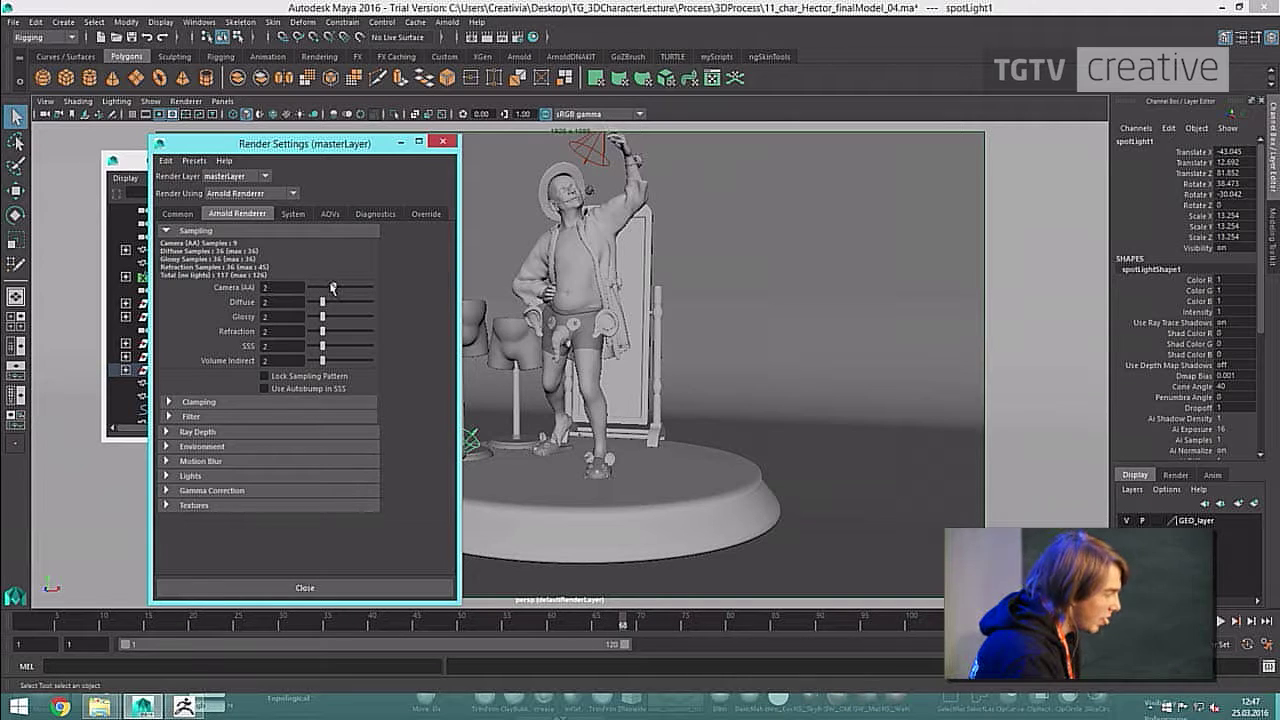
Set the render image size preset to HD_720.
left_click(178, 214)
scroll(320, 450, "down", 5)
left_click(302, 542)
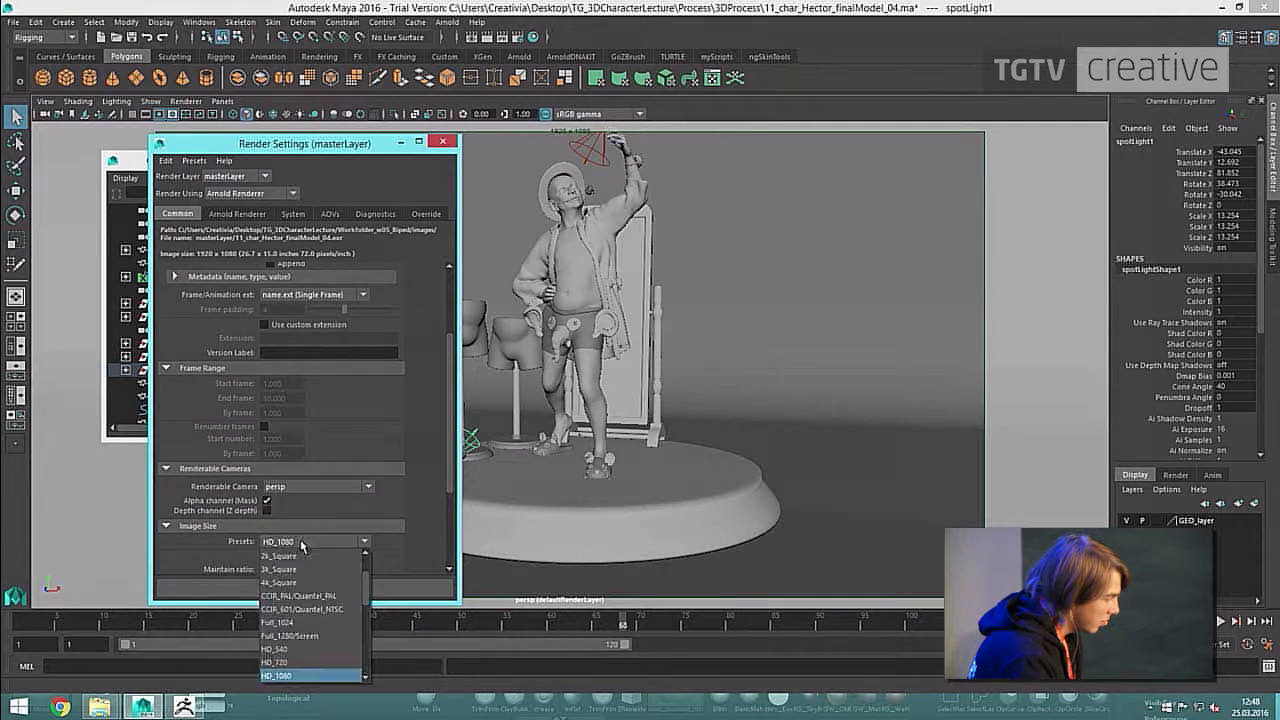
left_click(280, 662)
Start an Arnold preview render, move the render settings aside and reframe the camera closer on the character's raised arm and torso.
left_click(476, 40)
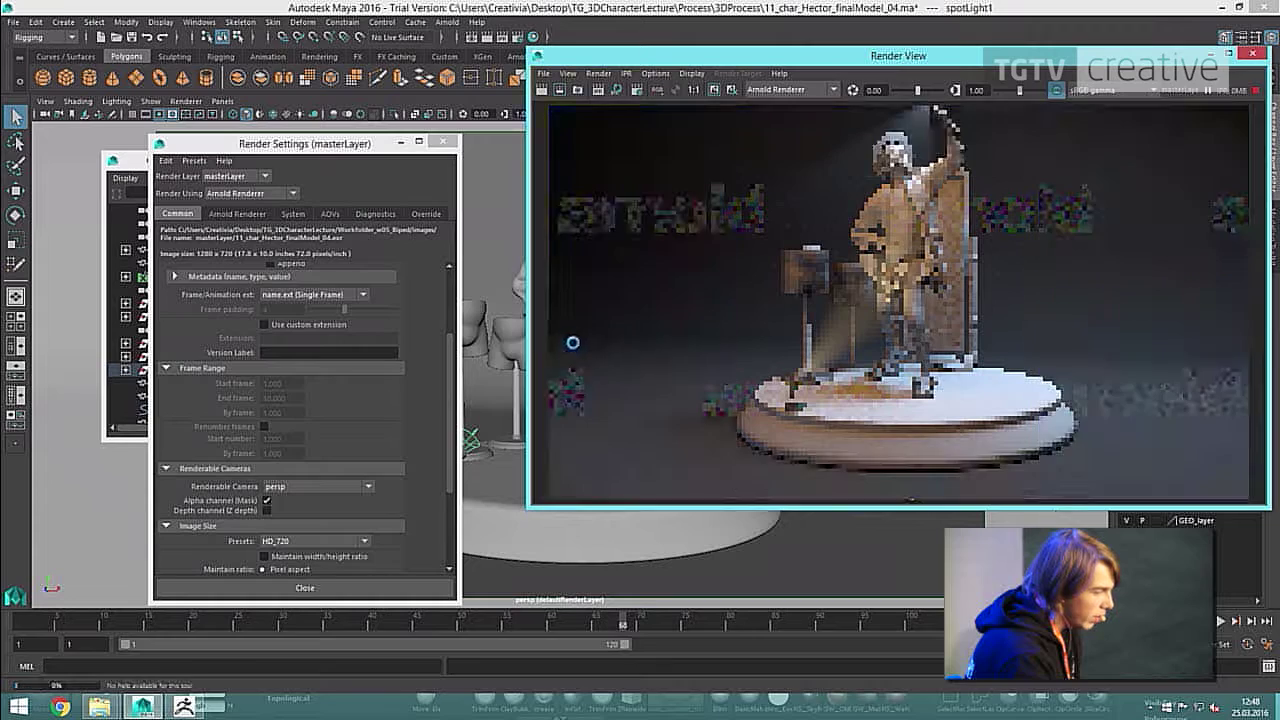
left_click_drag(349, 145, 229, 150)
left_click(473, 320)
left_click_drag(473, 320, 512, 286, "alt")
middle_click_drag(512, 286, 446, 290, "alt")
left_click(445, 291)
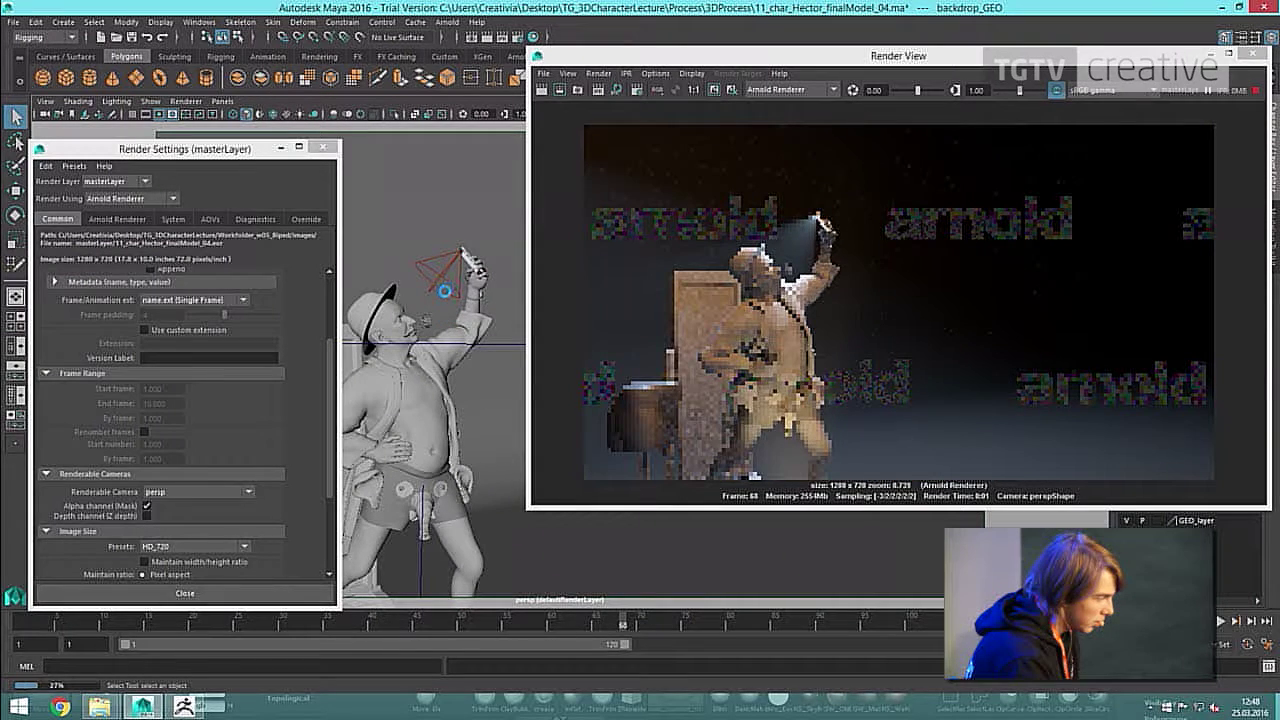
Select the spot light beside the character's raised hand and bring up its attributes in the Attribute Editor.
left_click(444, 291)
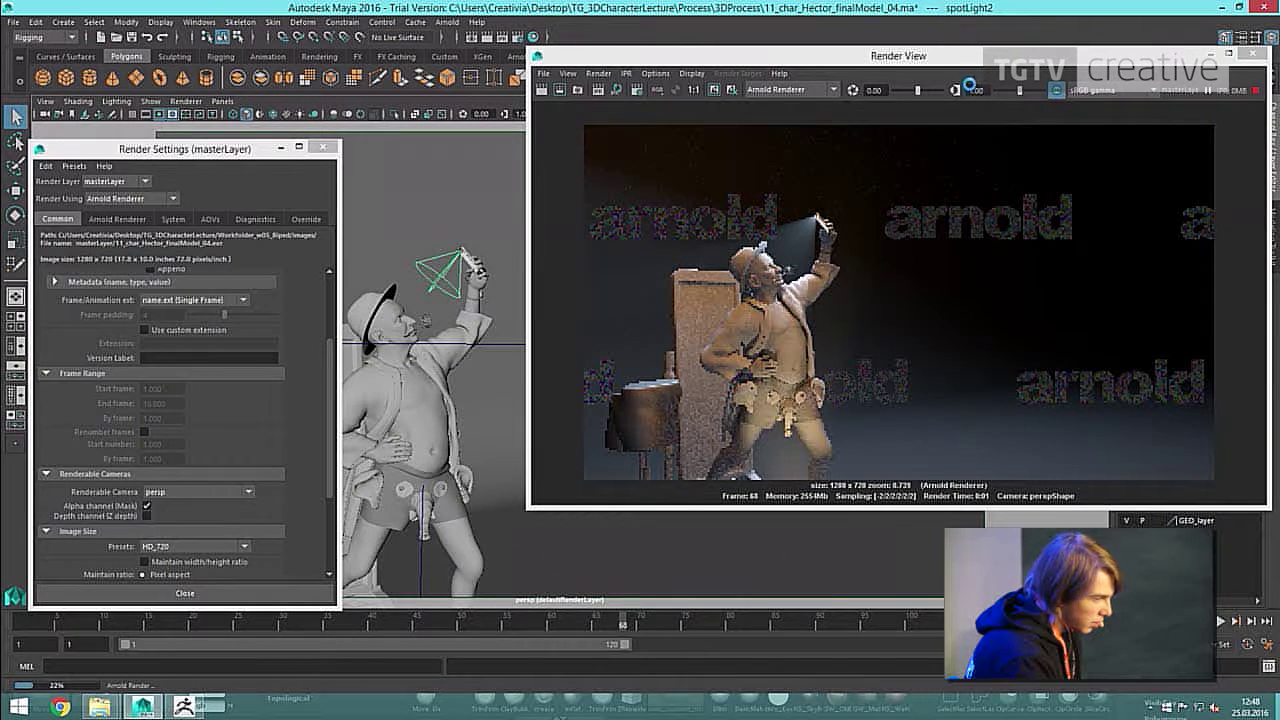
left_click_drag(937, 55, 750, 57)
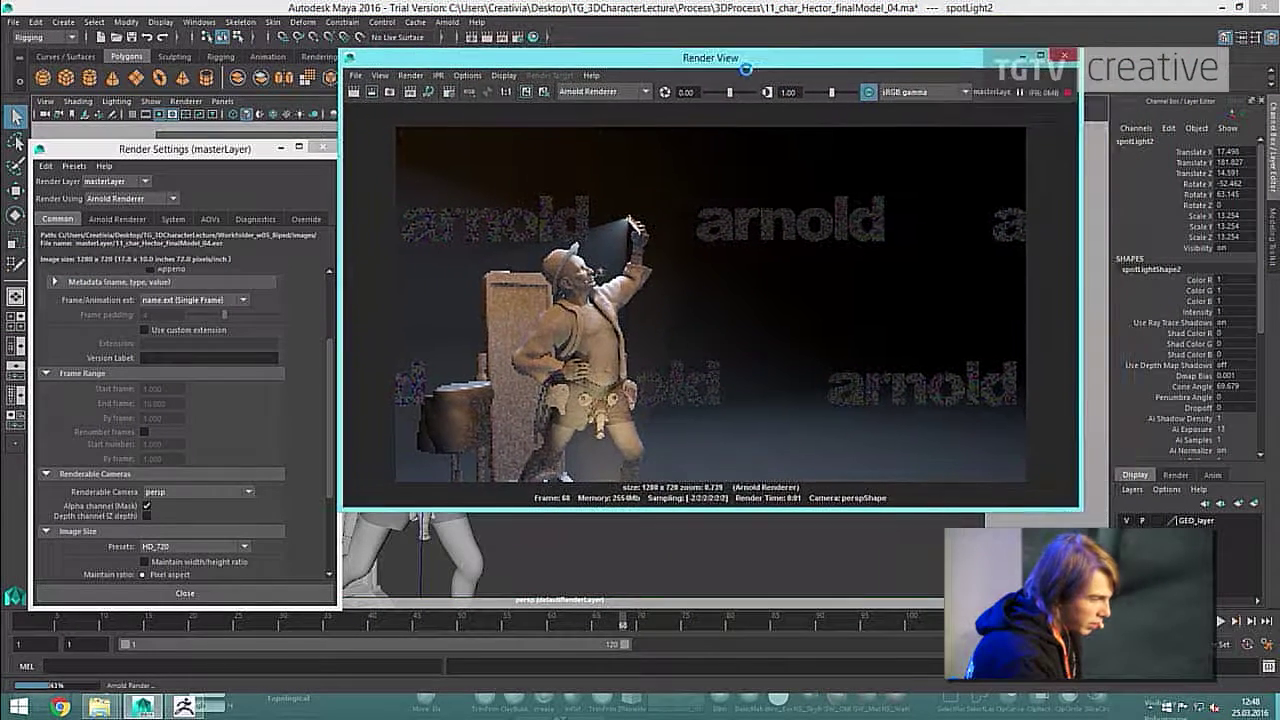
left_click(1274, 220)
left_click(1273, 150)
left_click(1241, 37)
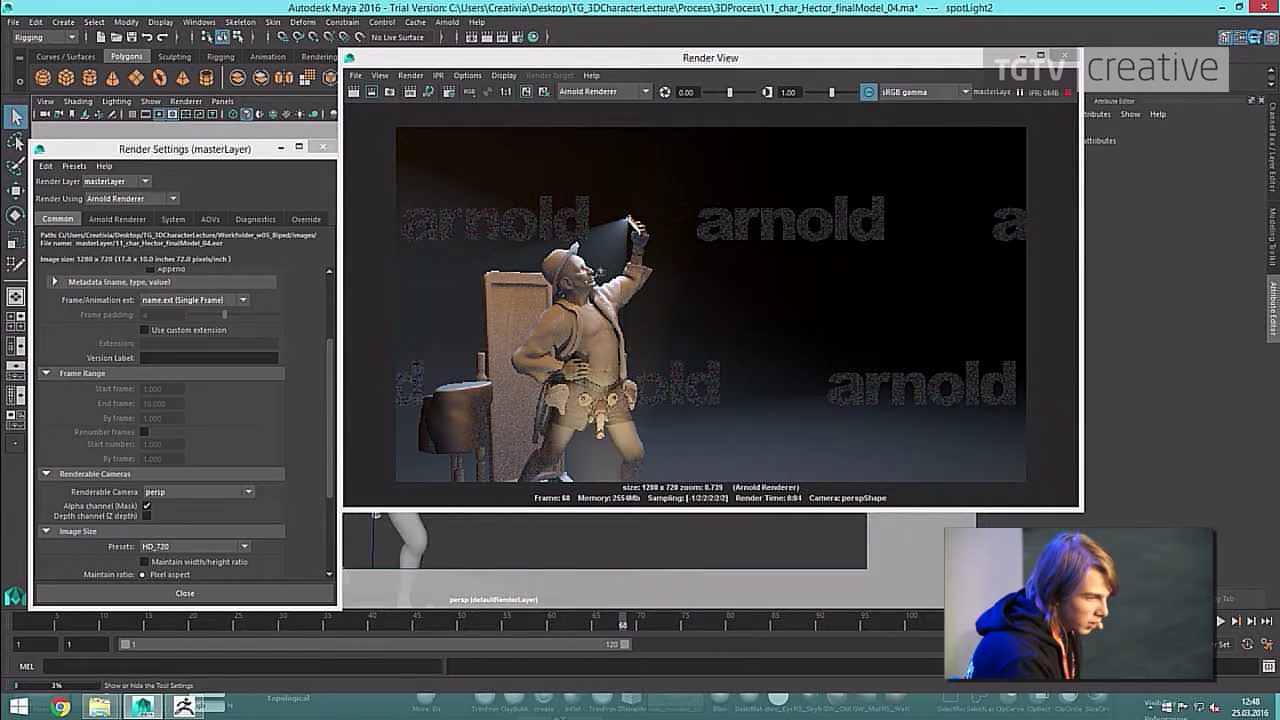
left_click(1257, 38)
Set the selected spot light's Arnold color temperature to 3930.
left_click_drag(952, 57, 851, 48)
left_click(1039, 456)
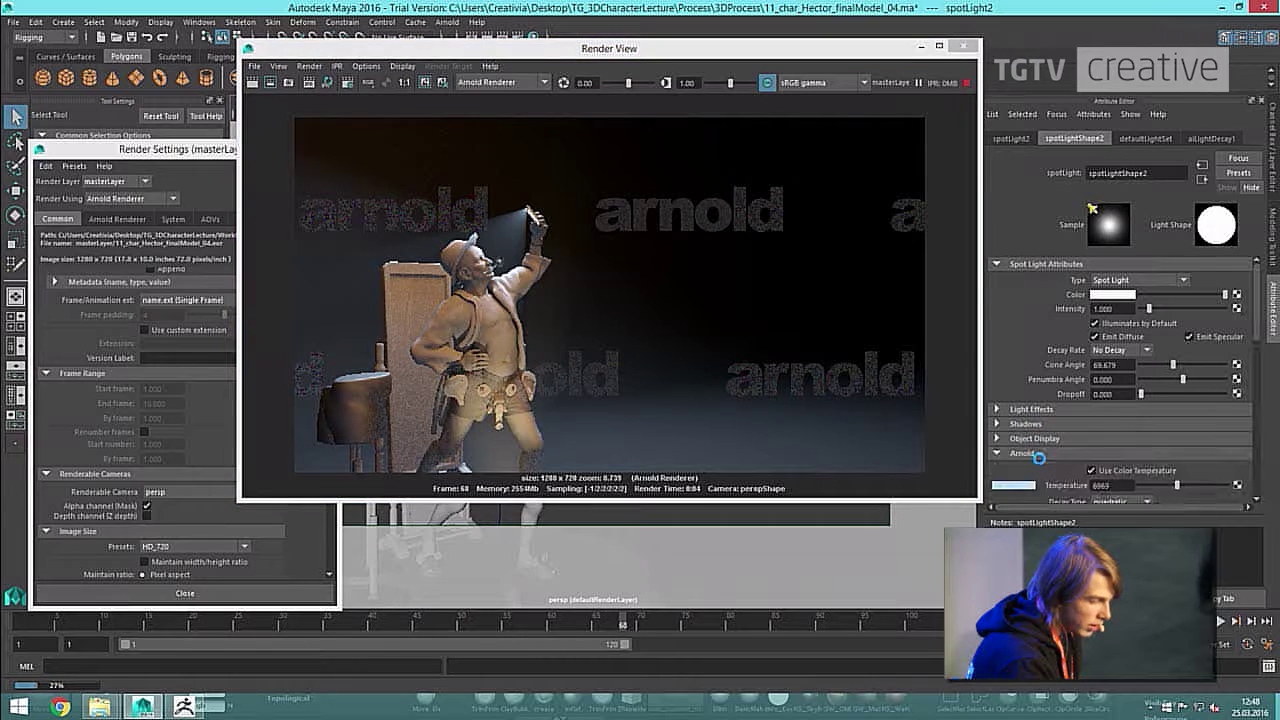
left_click(1040, 454)
left_click(1041, 453)
left_click_drag(1183, 486, 1157, 487)
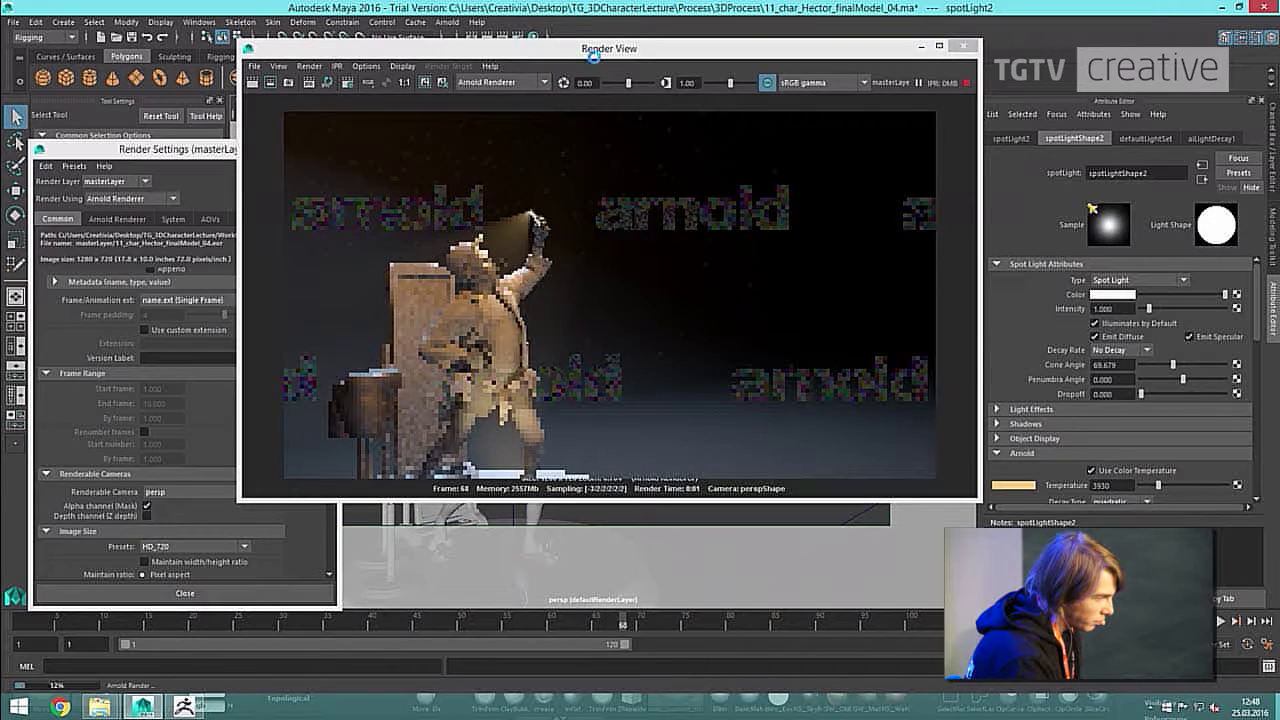
Examine the light in the live render, from a close-up of the head and raised arm out to the whole figure on its platform.
left_click_drag(586, 46, 988, 32)
scroll(528, 286, "up", 6)
middle_click_drag(526, 331, 700, 368, "alt")
left_click_drag(641, 366, 611, 362)
middle_click_drag(585, 372, 471, 341, "alt")
scroll(562, 350, "down", 5)
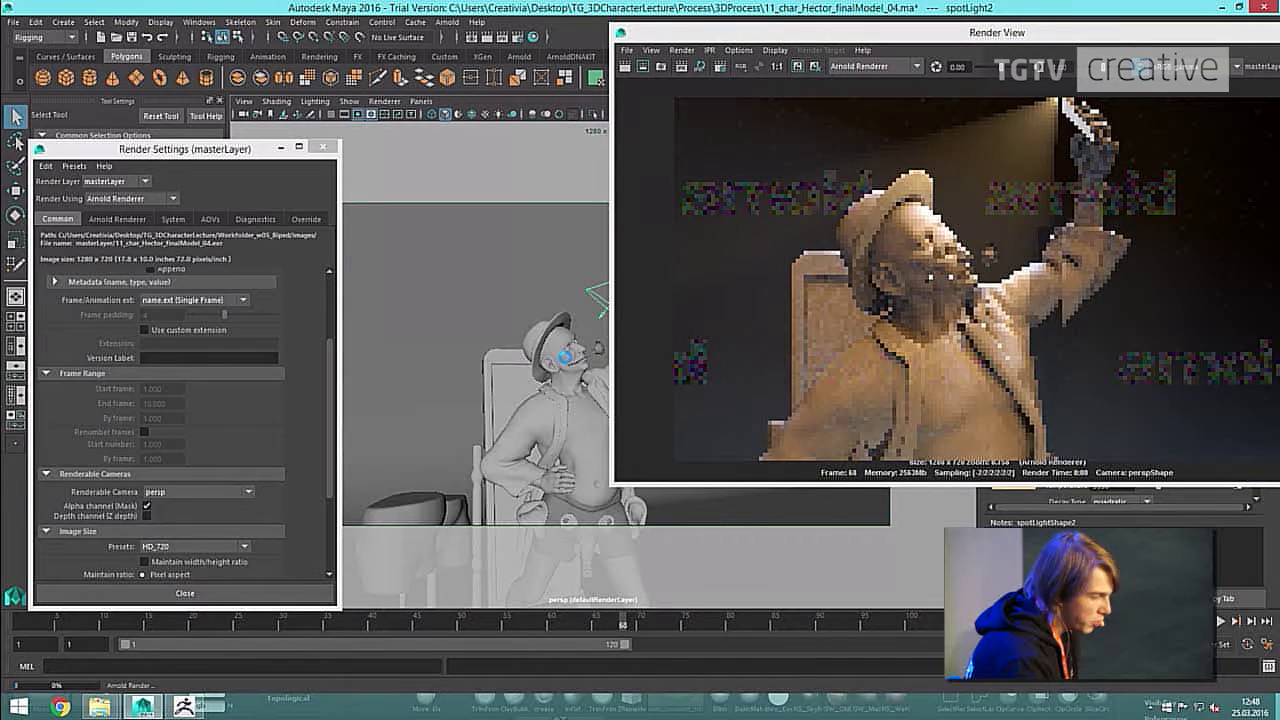
scroll(566, 358, "down", 4)
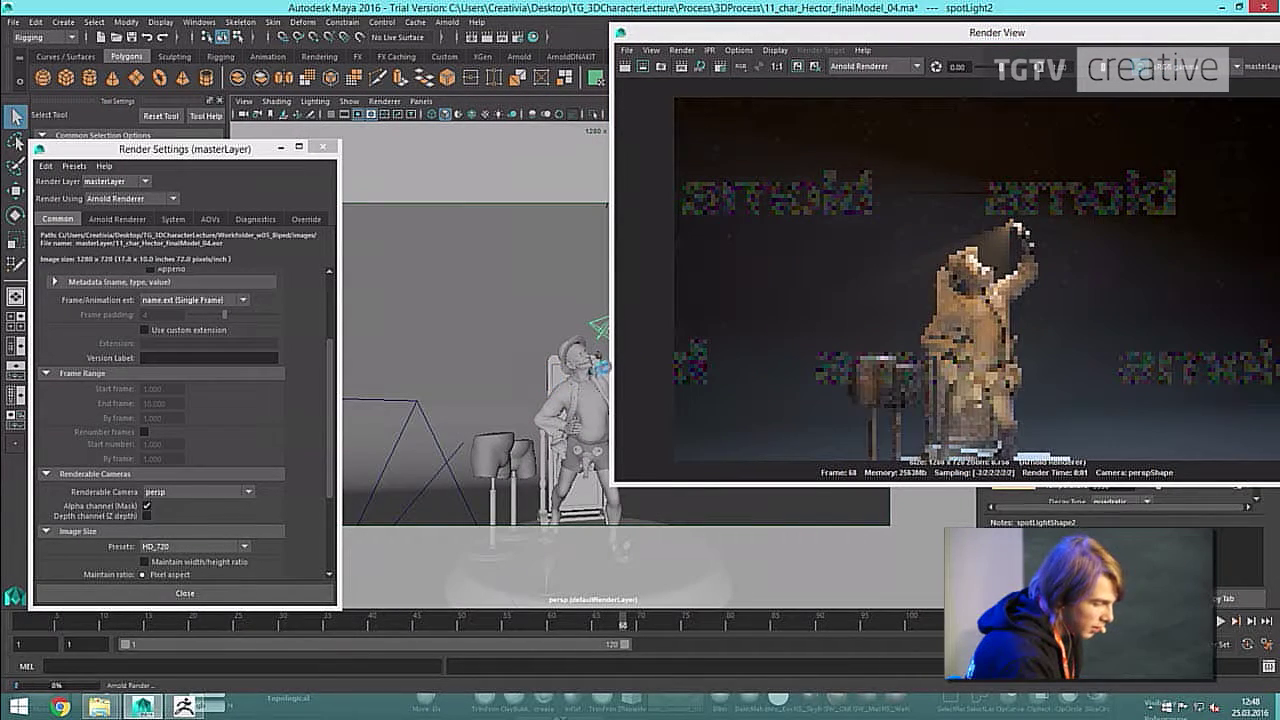
middle_click_drag(602, 405, 538, 334, "alt")
left_click_drag(538, 334, 520, 340, "alt")
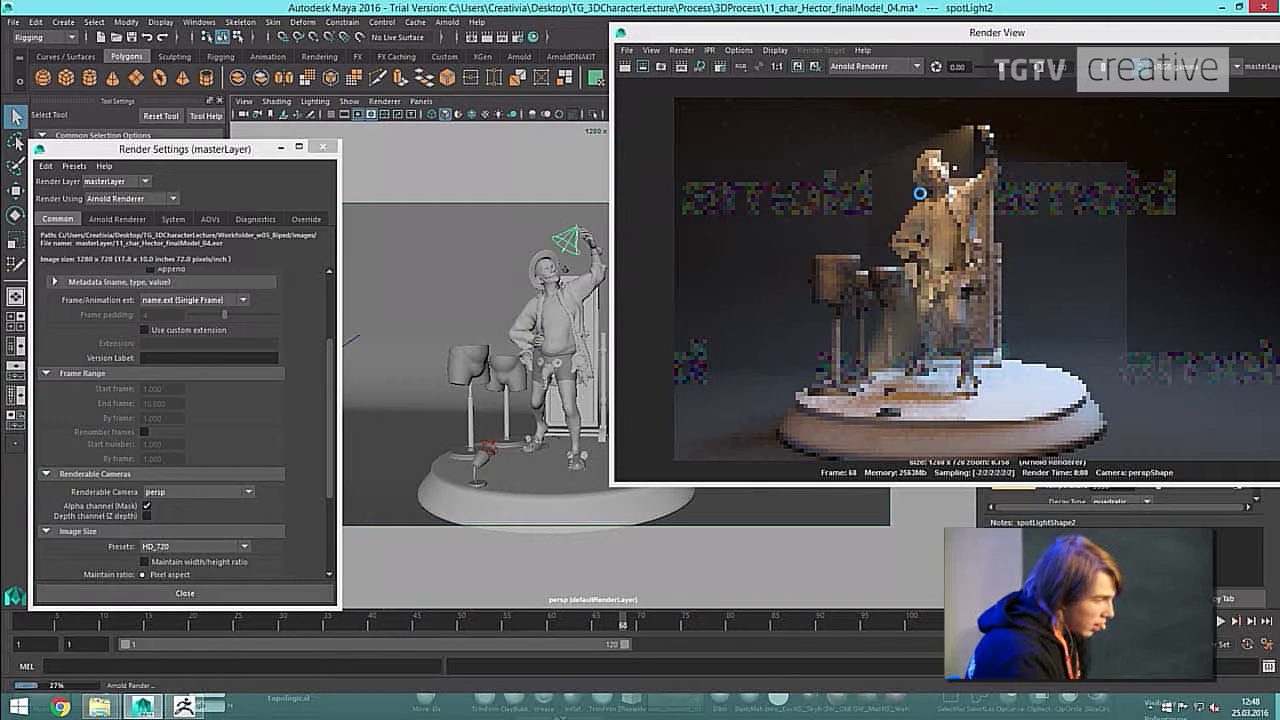
Stop the interactive IPR render and close the Render View.
left_click(955, 167)
left_click_drag(1175, 35, 857, 113)
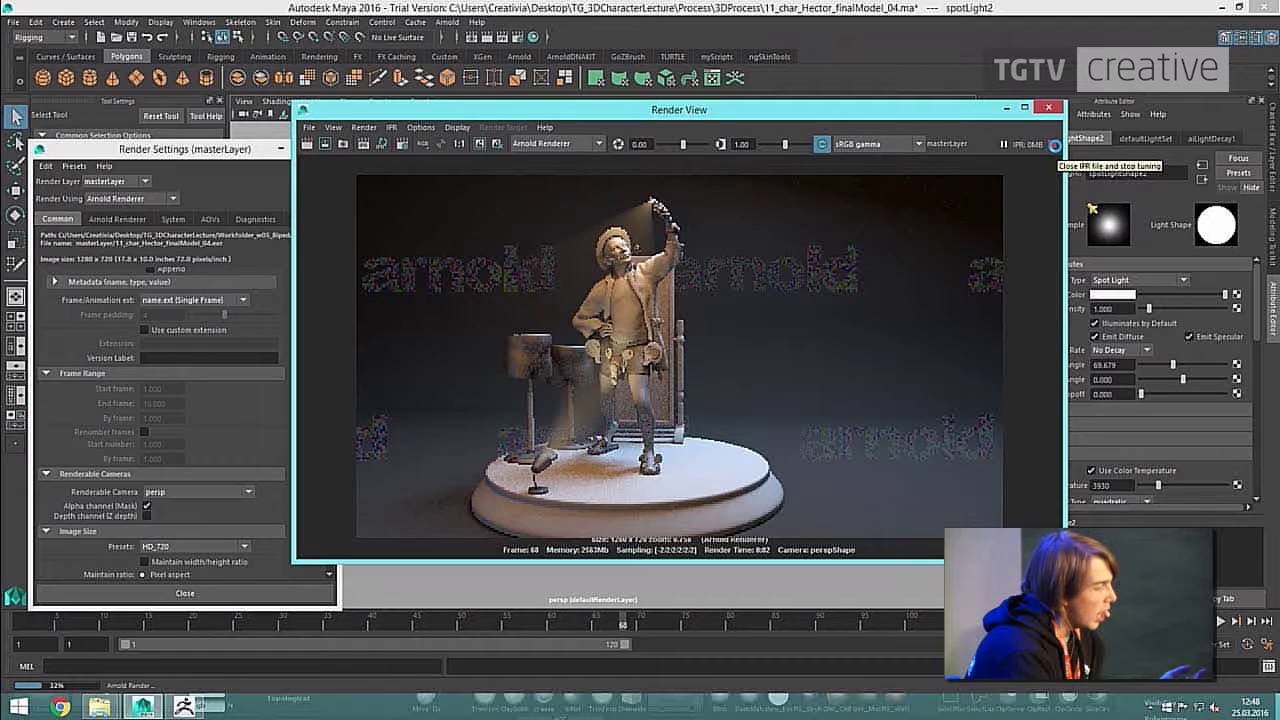
left_click(1055, 146)
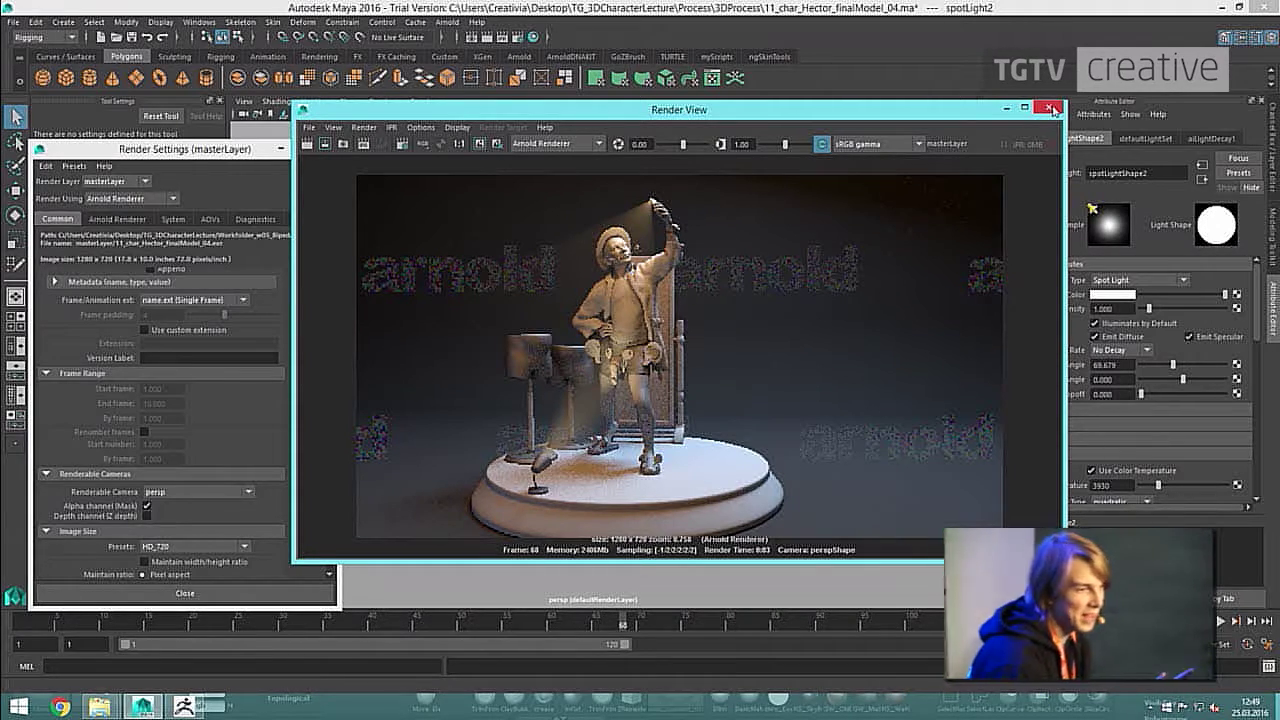
left_click(1049, 108)
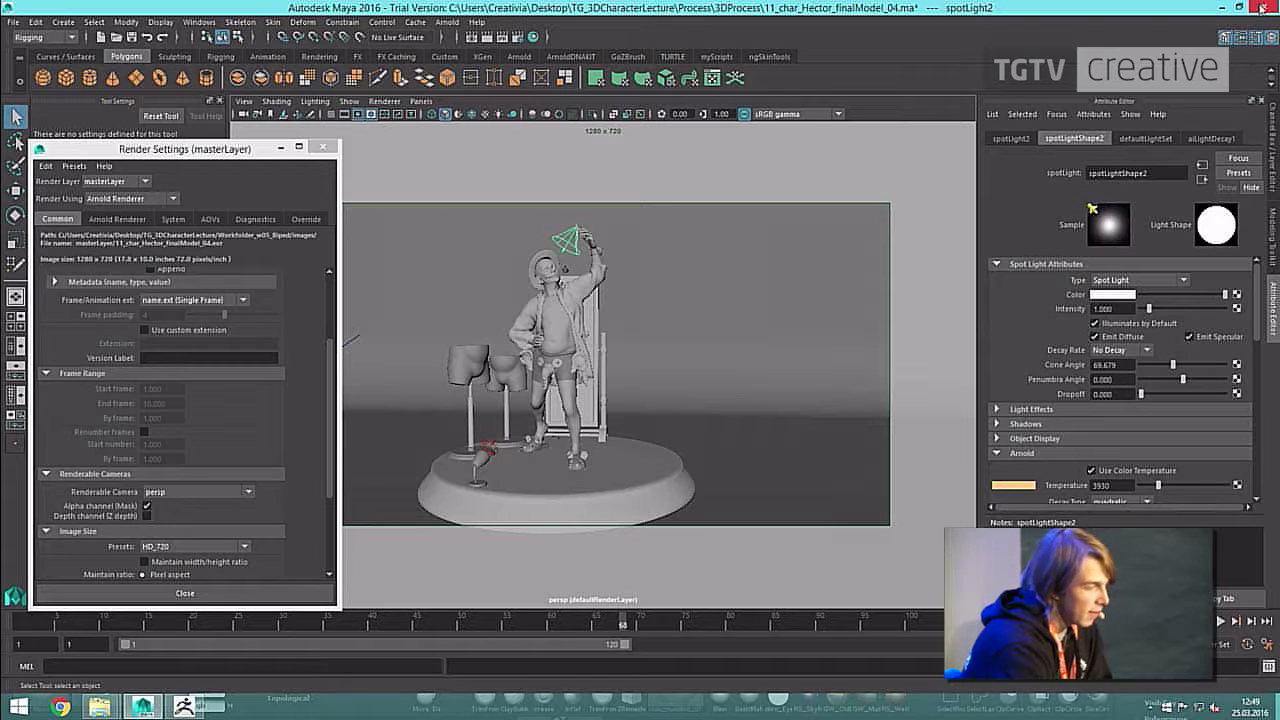
Close Maya and ZBrush without saving the changes to the Hector scene or the sculpt project.
left_click(914, 277)
left_click(1262, 7)
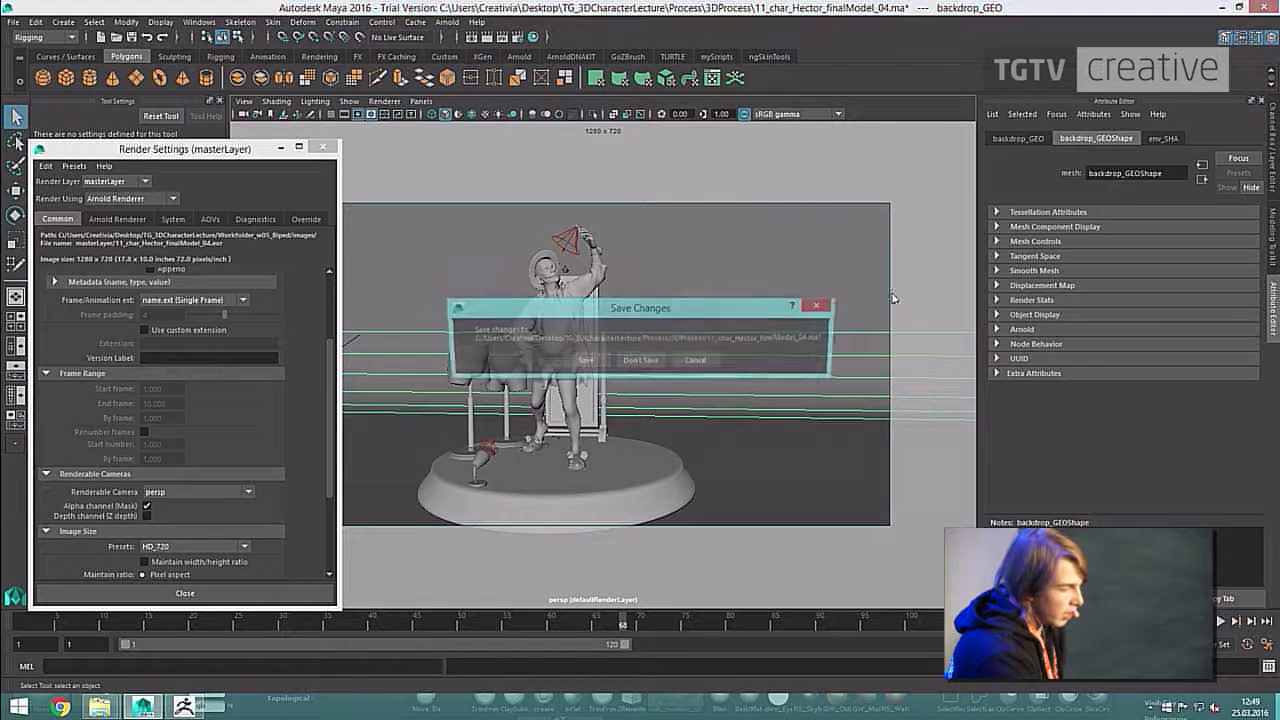
key("Escape")
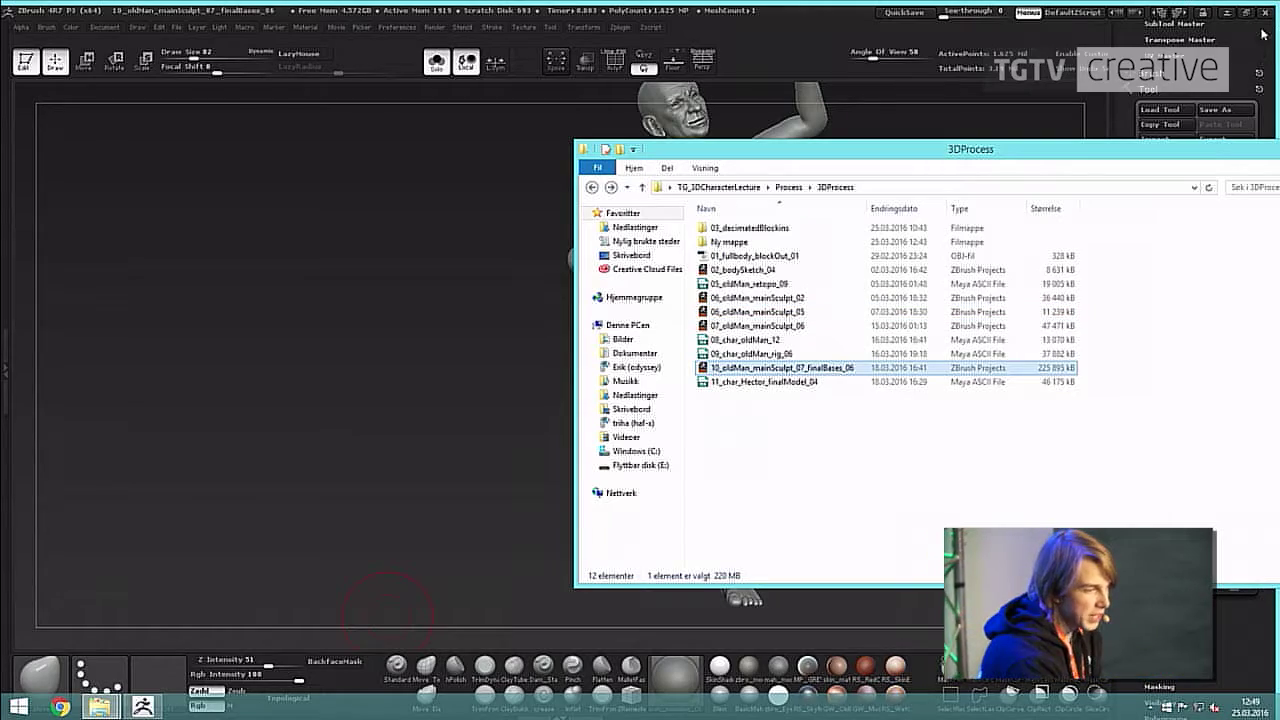
left_click(1266, 14)
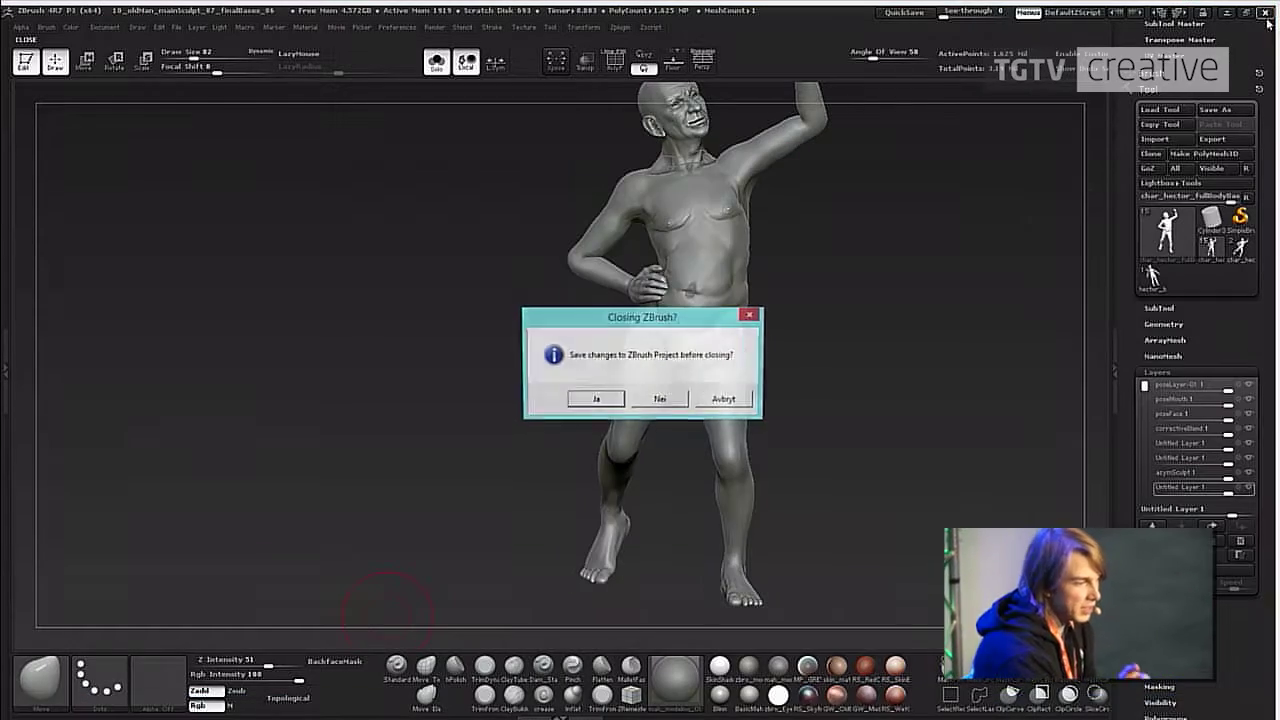
left_click(660, 399)
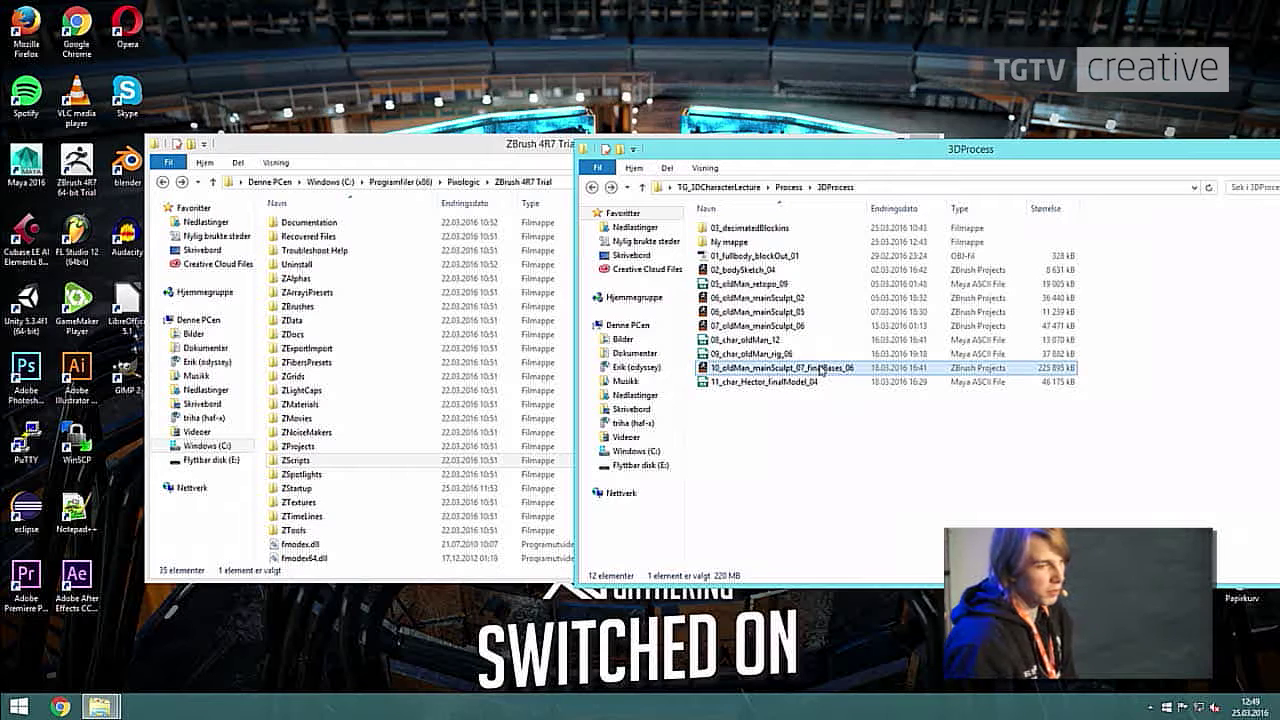